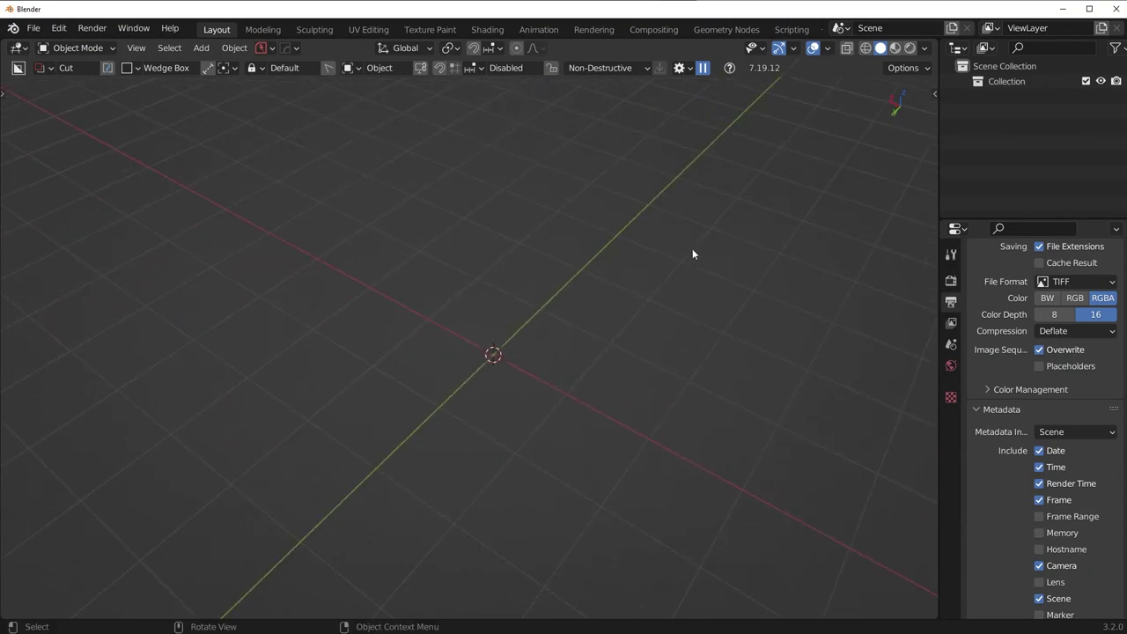
Add a cube mesh at the scene origin.
{"action": "key", "text": "shift+a"}
{"action": "mouse_move", "coordinate": [696, 251]}
{"action": "left_click", "coordinate": [778, 287]}
{"action": "middle_click_drag", "start_coordinate": [777, 288], "coordinate": [715, 418]}
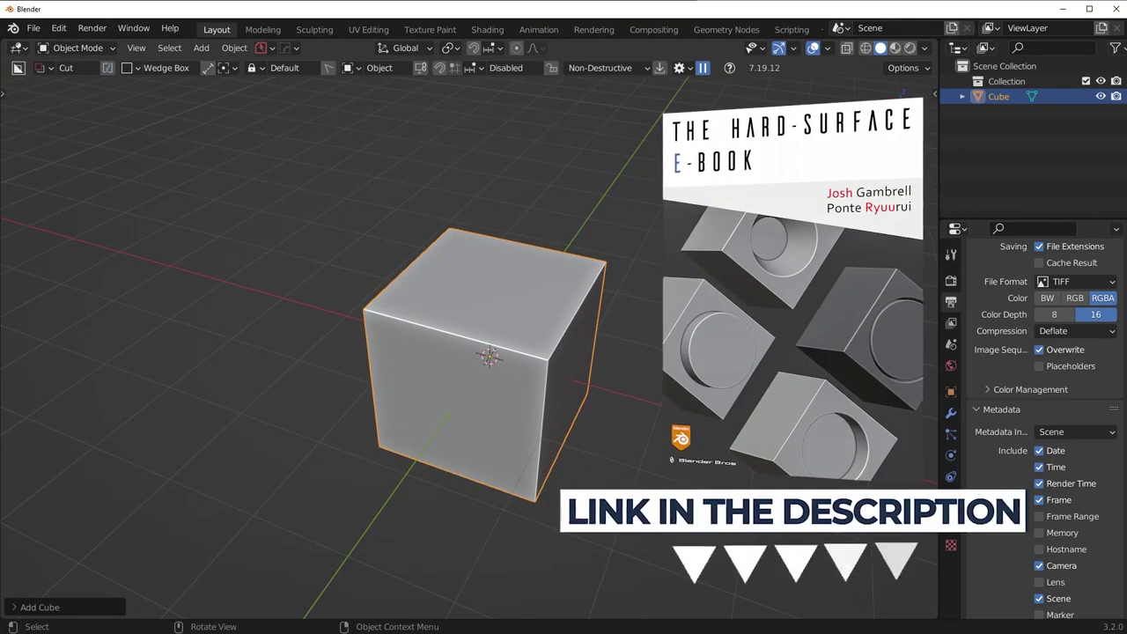
{"action": "key", "text": "KP_3"}
{"action": "middle_click_drag", "start_coordinate": [715, 418], "coordinate": [681, 435]}
{"action": "middle_click_drag", "start_coordinate": [441, 370], "coordinate": [493, 387]}
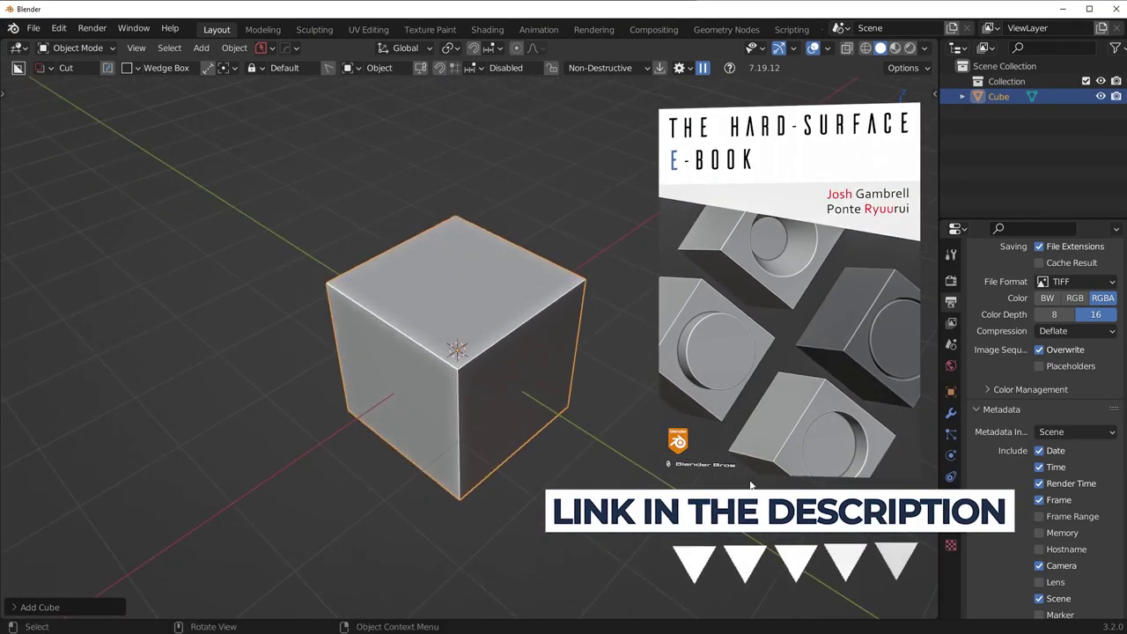
Scale the cube down by a factor of about 0.3 along X and about 0.57 along Z.
{"action": "key", "text": "s"}
{"action": "key", "text": "x"}
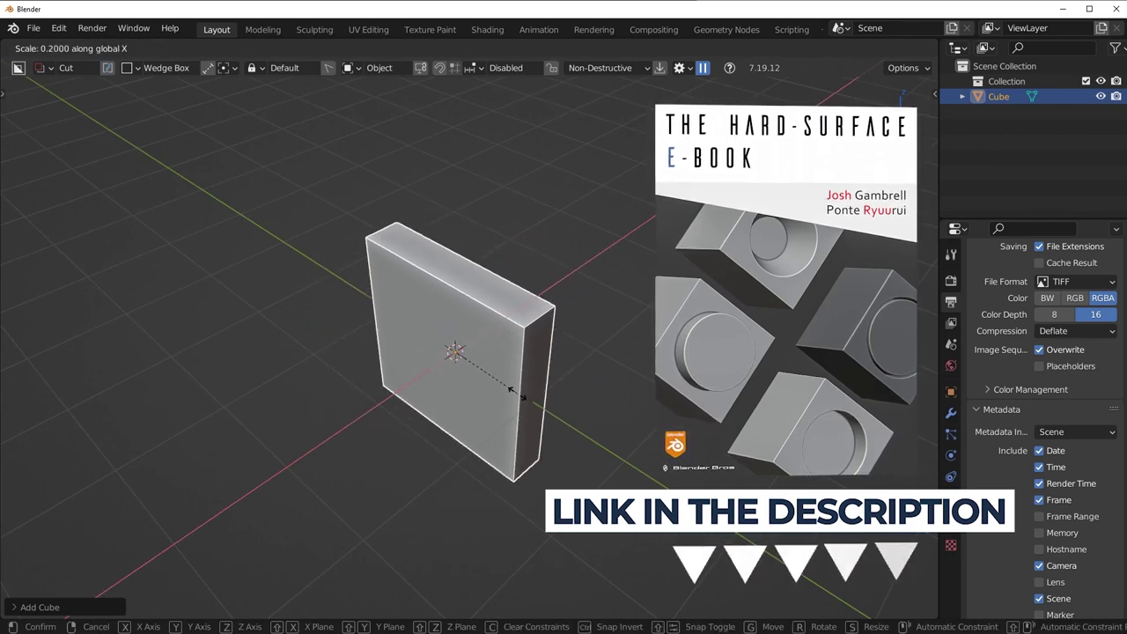
{"action": "key", "text": "Return"}
{"action": "key", "text": "s"}
{"action": "key", "text": "z"}
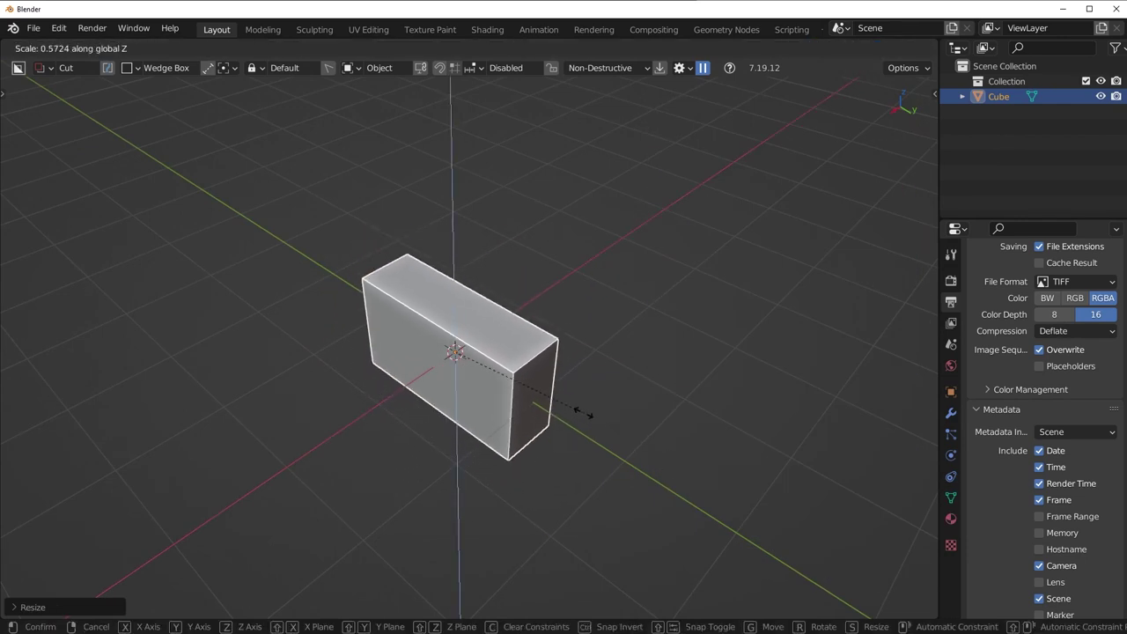
{"action": "key", "text": "Return"}
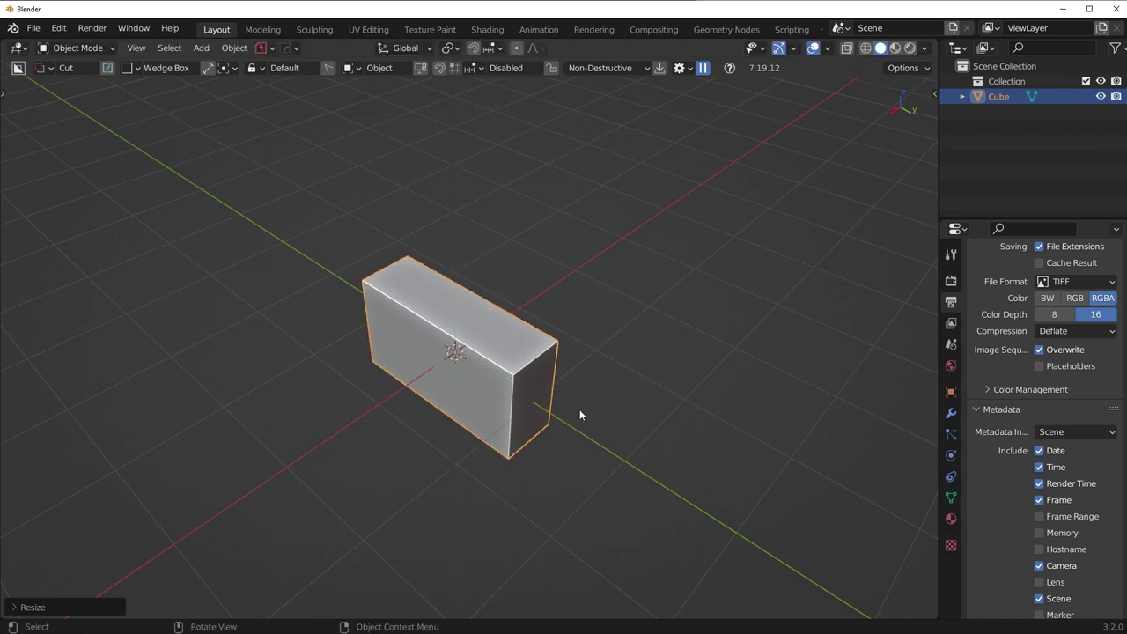
Lengthen the block along Y by a factor of about 1.4.
{"action": "middle_click_drag", "start_coordinate": [576, 344], "coordinate": [627, 341]}
{"action": "key", "text": "s"}
{"action": "key", "text": "y"}
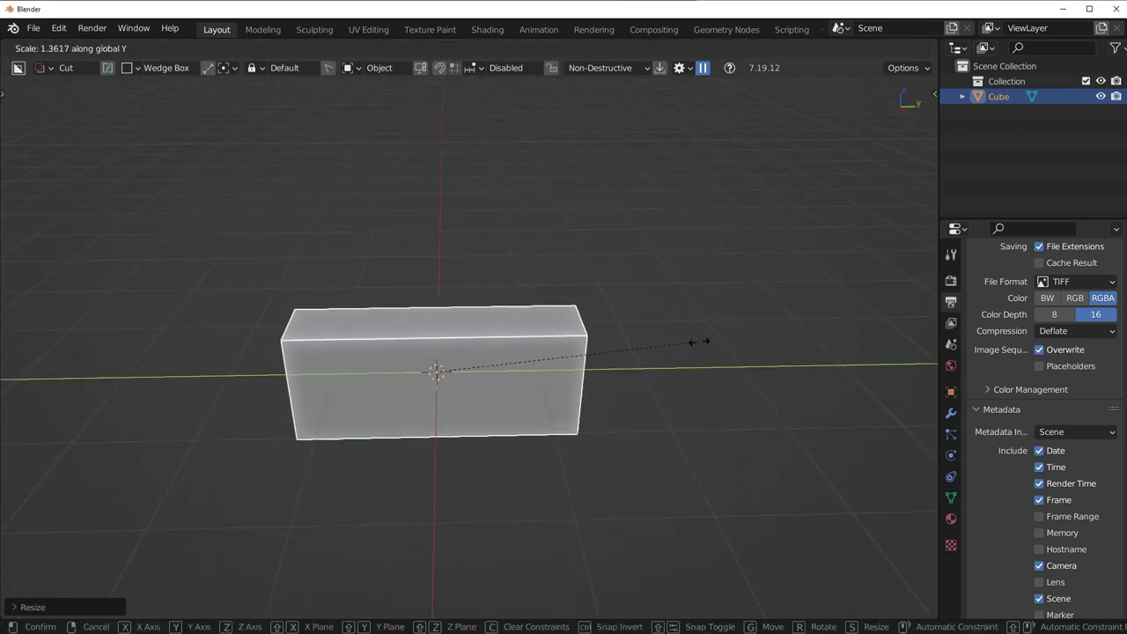
{"action": "key", "text": "Return"}
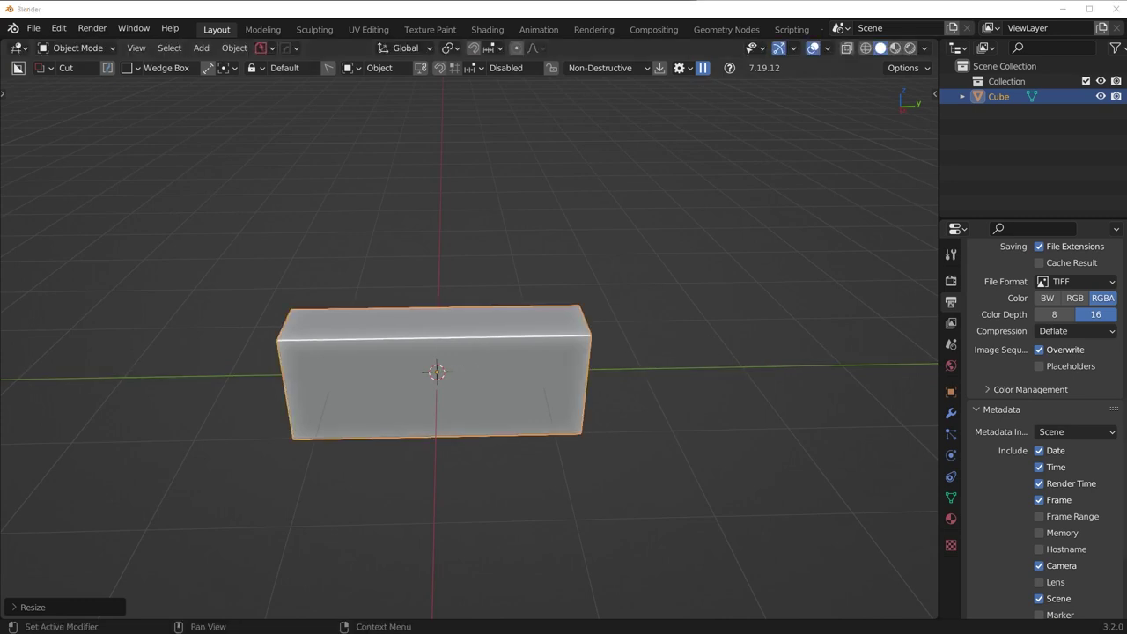
Enlarge the block by a factor of about 1.7 along Z and about 1.14 along Y.
{"action": "middle_click_drag", "start_coordinate": [729, 365], "coordinate": [694, 315]}
{"action": "key", "text": "s"}
{"action": "key", "text": "z"}
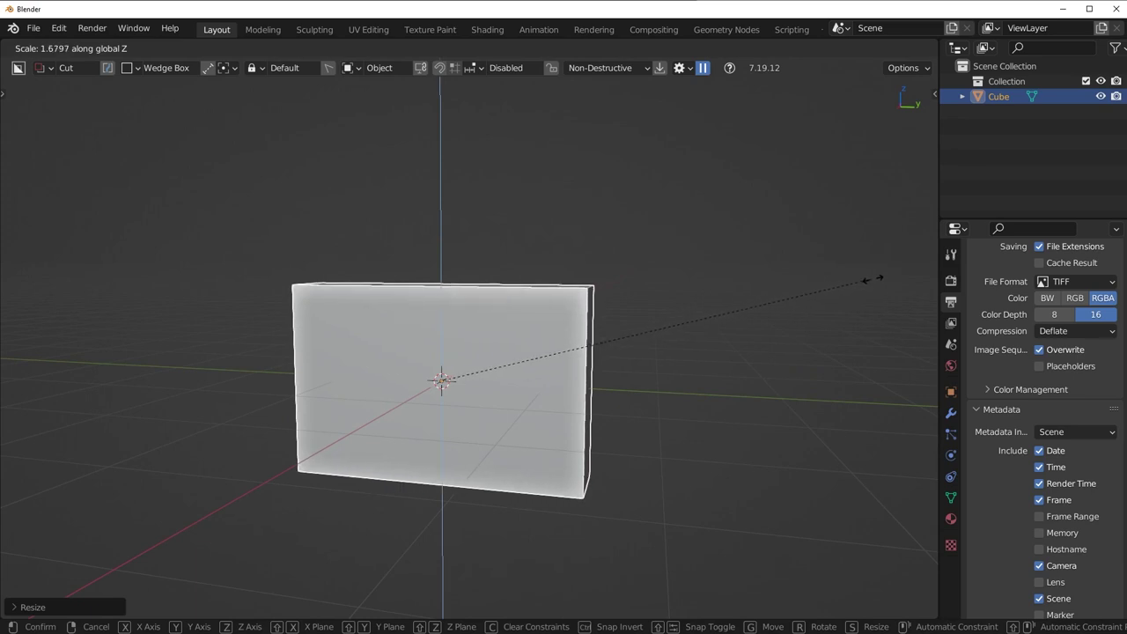
{"action": "key", "text": "Return"}
{"action": "key", "text": "s"}
{"action": "key", "text": "y"}
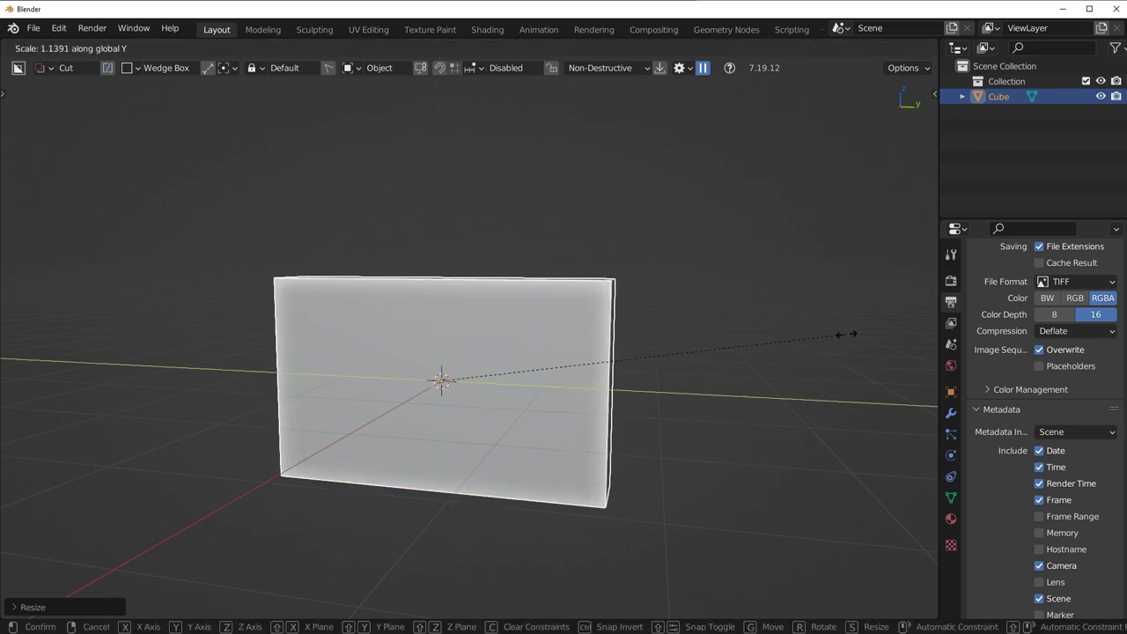
{"action": "key", "text": "Return"}
Apply the block's scale to its mesh data.
{"action": "middle_click_drag", "start_coordinate": [849, 333], "coordinate": [656, 324]}
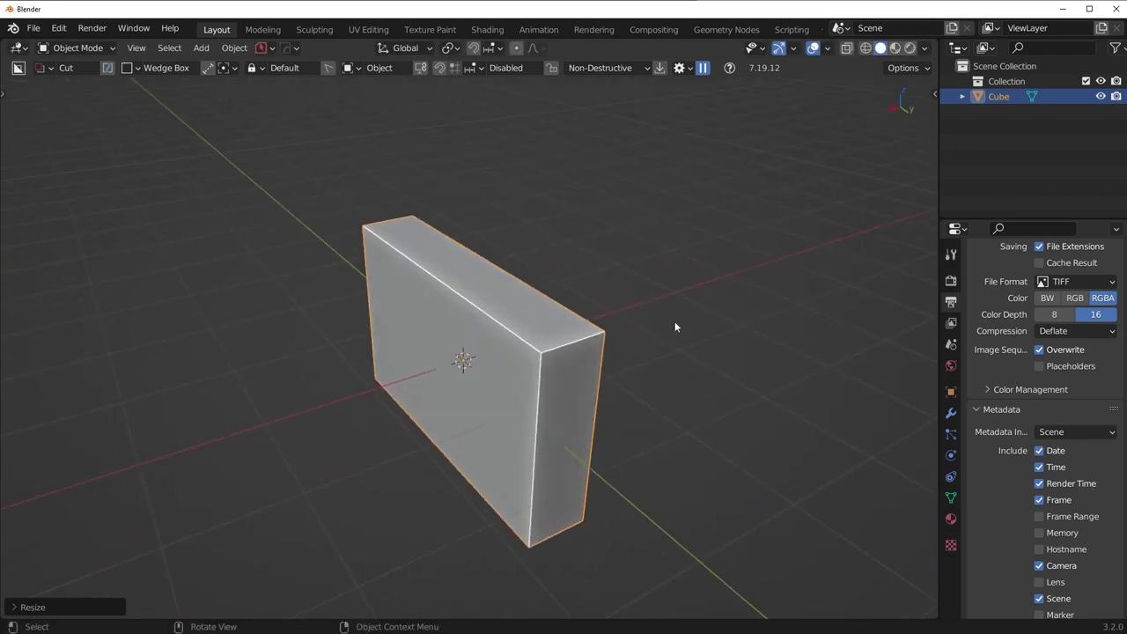
{"action": "key", "text": "ctrl+a"}
{"action": "middle_click_drag", "start_coordinate": [607, 310], "coordinate": [556, 347]}
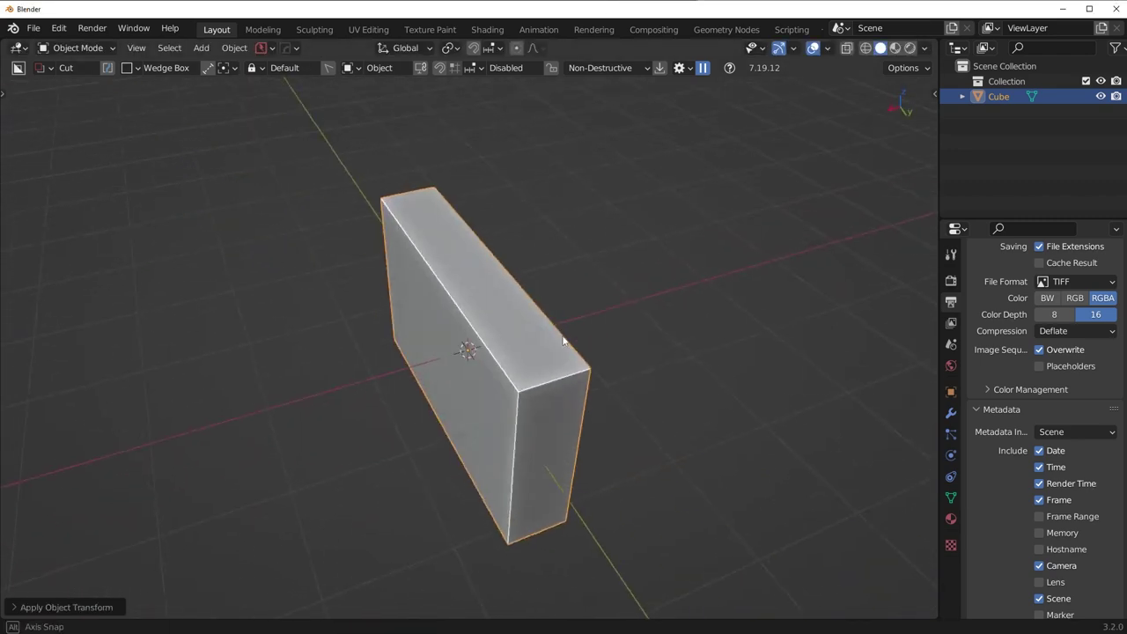
{"action": "scroll", "coordinate": [556, 347], "scroll_direction": "up", "scroll_amount": 2}
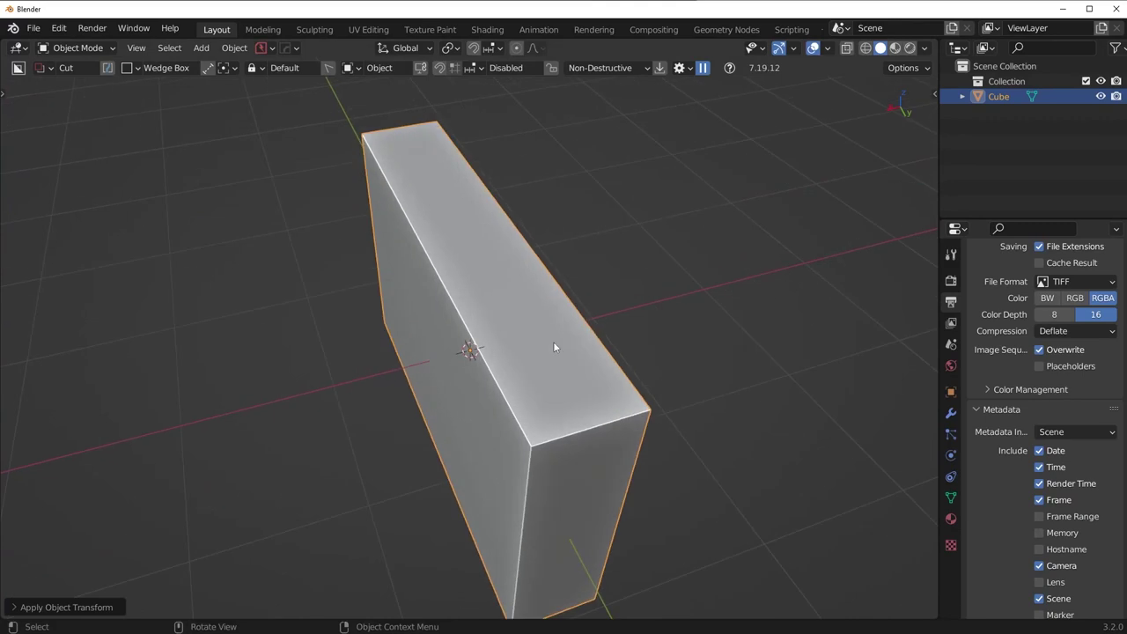
{"action": "key", "text": "Tab"}
{"action": "key", "text": "Tab"}
{"action": "scroll", "coordinate": [601, 333], "scroll_direction": "down", "scroll_amount": 1}
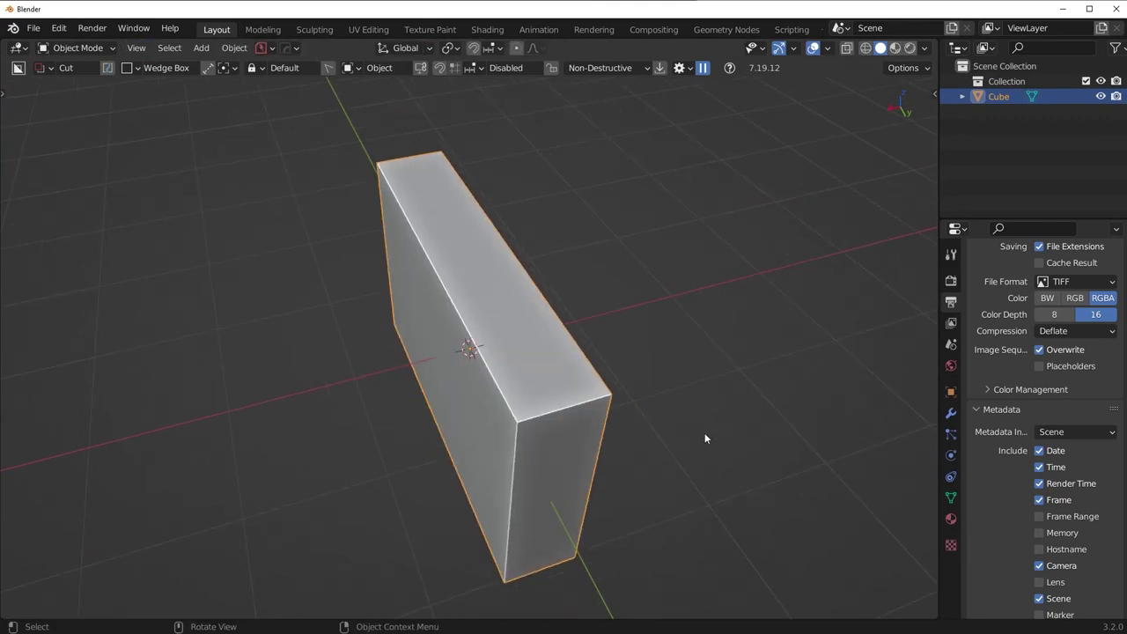
Check the block's scale and dimension values in its transform properties.
{"action": "key", "text": "n"}
{"action": "left_click", "coordinate": [930, 95]}
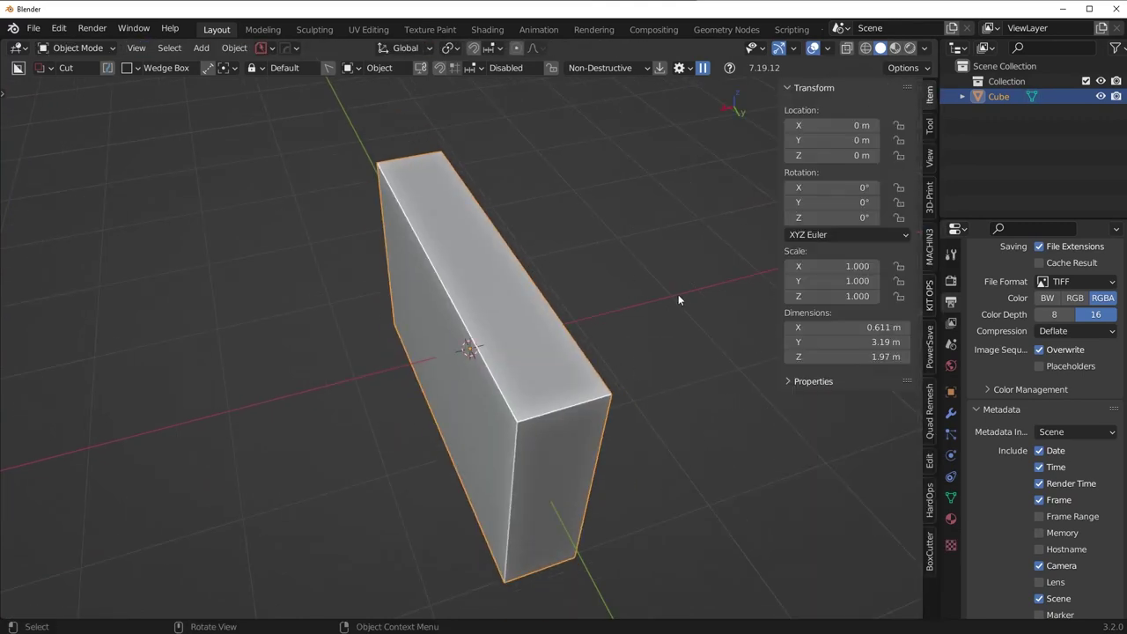
{"action": "key", "text": "n"}
{"action": "key", "text": "ctrl+a"}
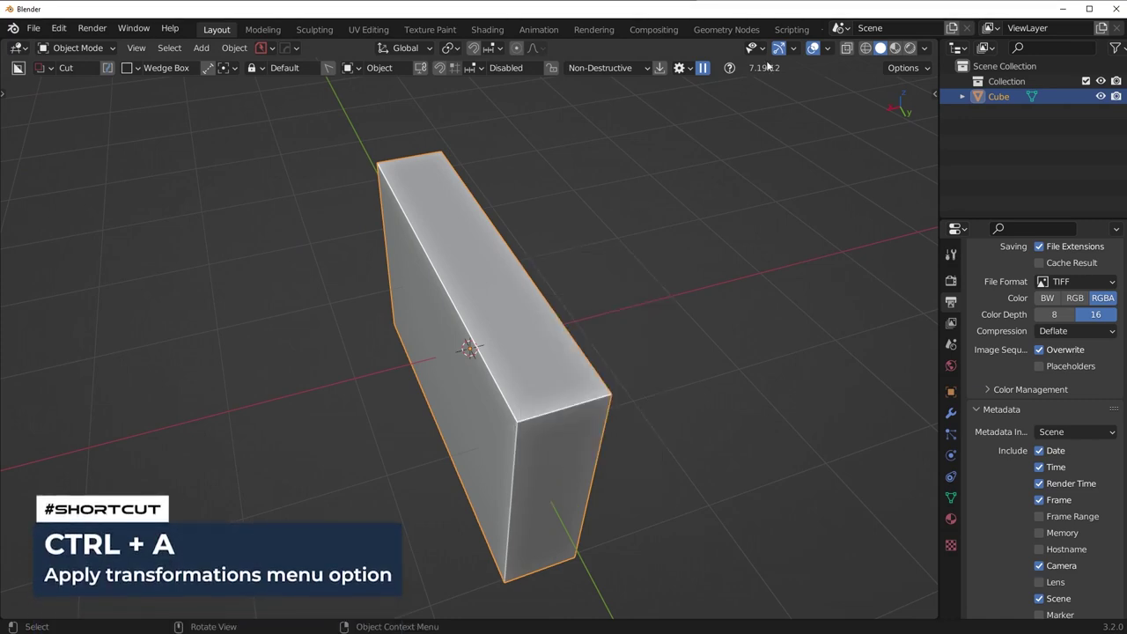
Stretch the block along Y by a factor of about 3.3 and try a bevel on the upper edge of its end.
{"action": "scroll", "coordinate": [572, 398], "scroll_direction": "down", "scroll_amount": 3}
{"action": "key", "text": "s"}
{"action": "key", "text": "y"}
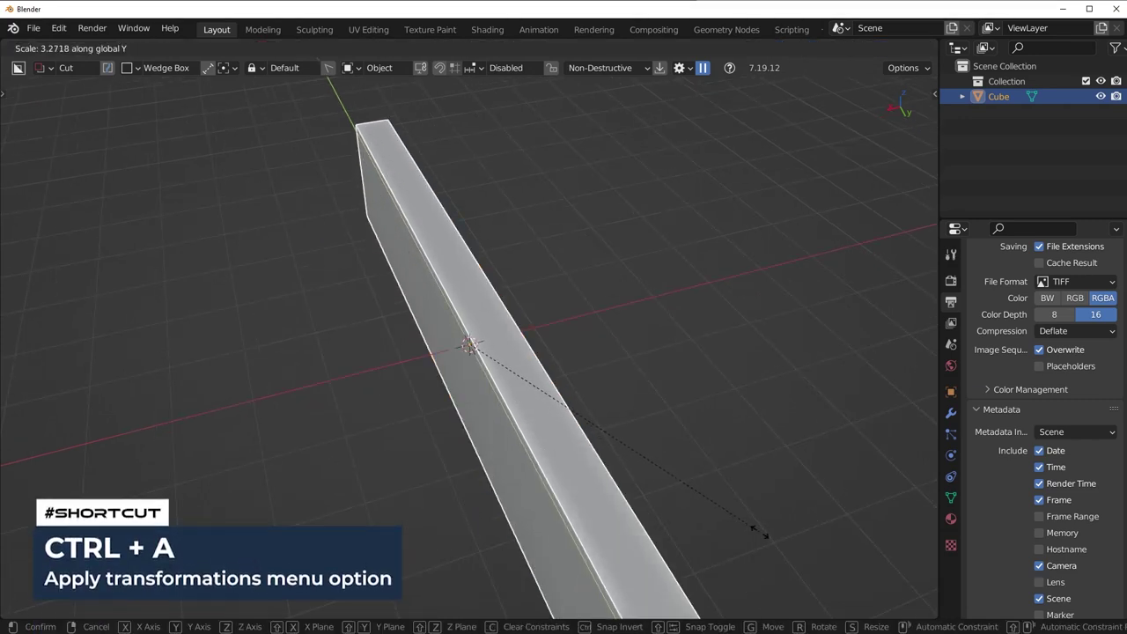
{"action": "left_click", "coordinate": [759, 534]}
{"action": "key", "text": "Tab"}
{"action": "left_click", "coordinate": [585, 522]}
{"action": "middle_click_drag", "start_coordinate": [767, 528], "coordinate": [673, 353]}
{"action": "left_click", "coordinate": [672, 352]}
{"action": "key", "text": "ctrl+b"}
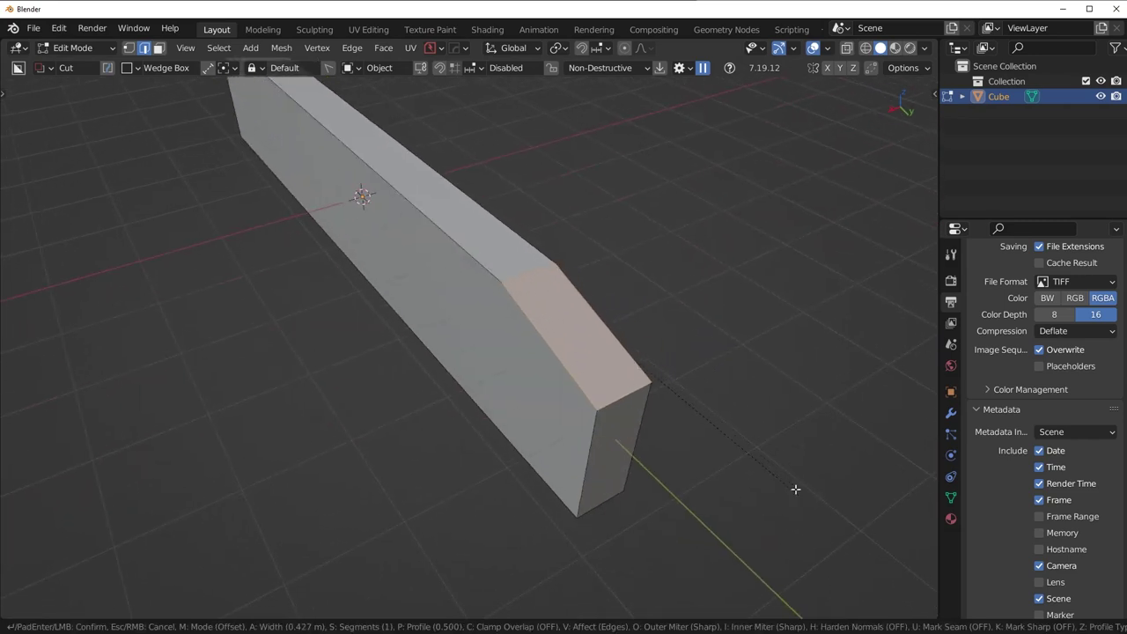
{"action": "right_click", "coordinate": [797, 495]}
Undo the test stretch and return the block to object mode.
{"action": "key", "text": "ctrl+z"}
{"action": "key", "text": "ctrl+z"}
{"action": "key", "text": "ctrl+z"}
{"action": "key", "text": "ctrl+z"}
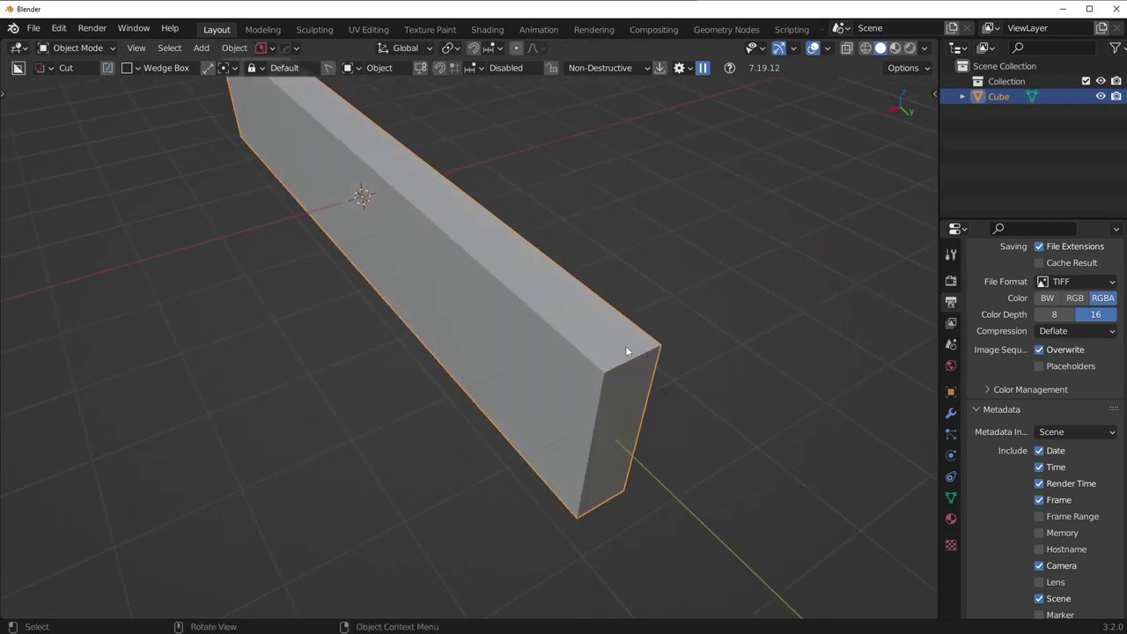
Apply the block's rotation and scale, and enable Cavity in the viewport shading options.
{"action": "key", "text": "ctrl+a"}
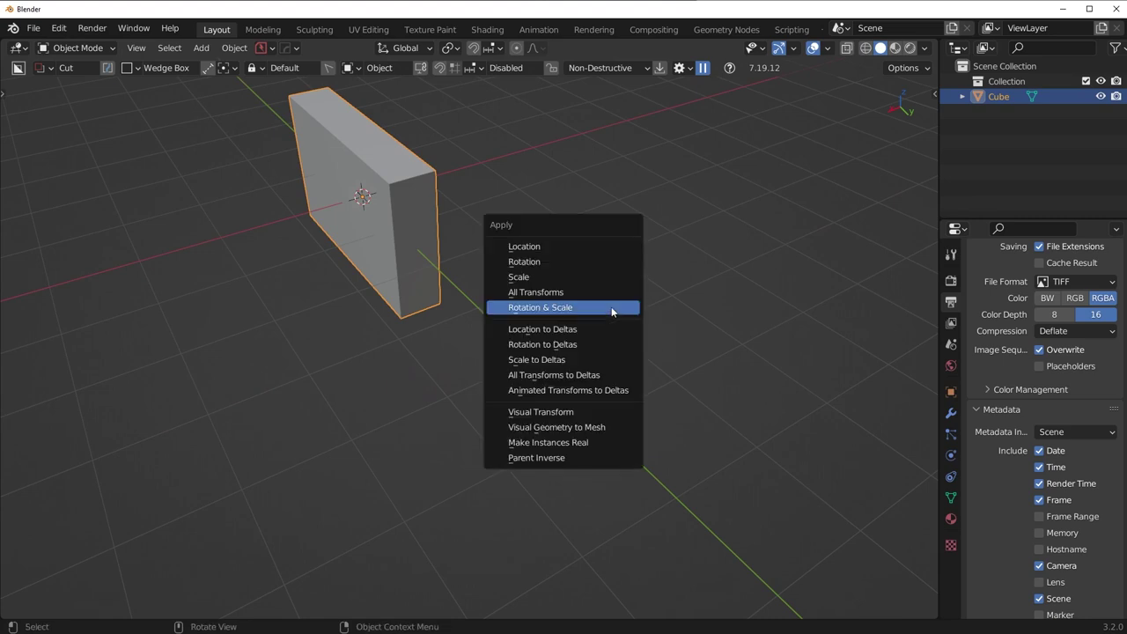
{"action": "left_click", "coordinate": [611, 306]}
{"action": "key", "text": "KP_Decimal"}
{"action": "left_click", "coordinate": [923, 45]}
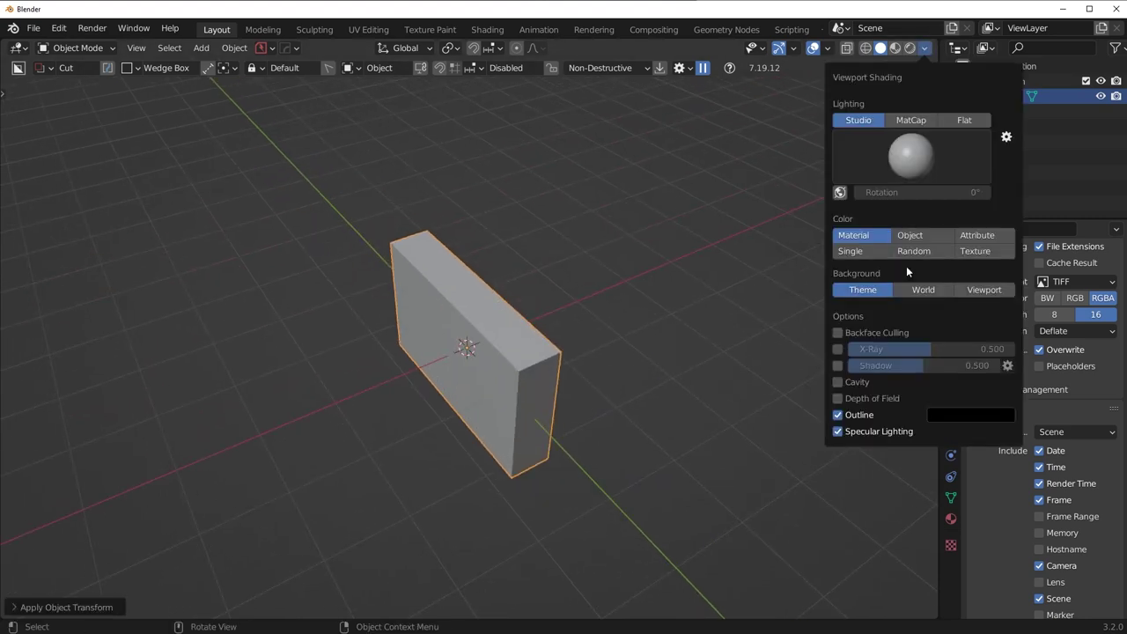
{"action": "left_click", "coordinate": [861, 382]}
Bevel the block's two long upper edges with one segment, about 0.19 m wide.
{"action": "scroll", "coordinate": [521, 284], "scroll_direction": "up", "scroll_amount": 2}
{"action": "middle_click_drag", "start_coordinate": [532, 287], "coordinate": [505, 293]}
{"action": "key", "text": "Tab"}
{"action": "scroll", "coordinate": [546, 425], "scroll_direction": "up", "scroll_amount": 3}
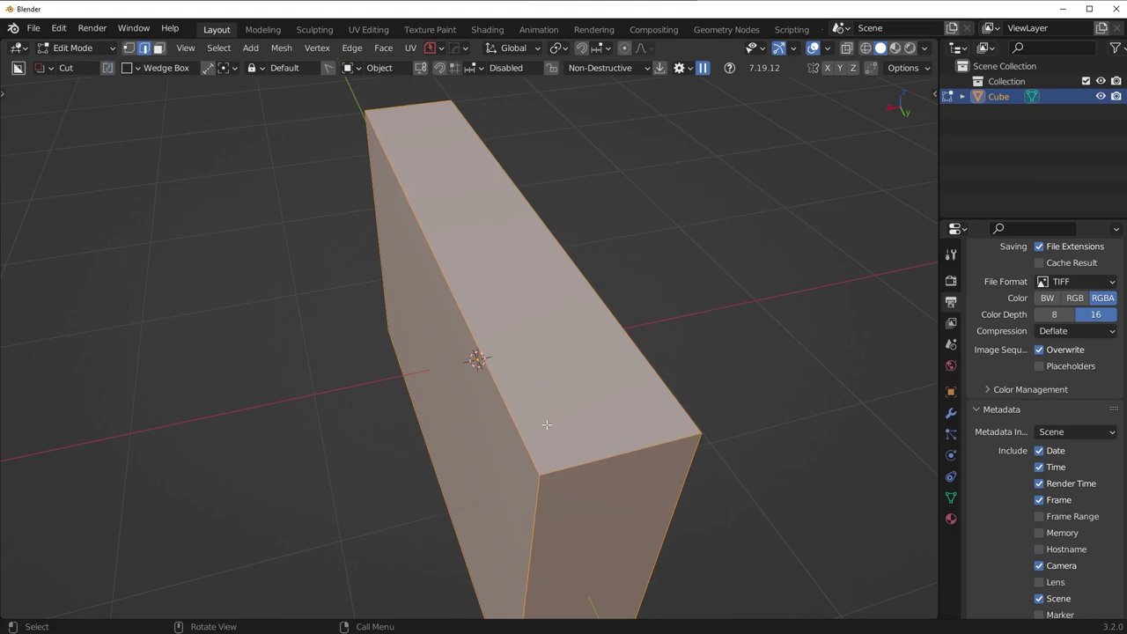
{"action": "left_click", "coordinate": [493, 363]}
{"action": "scroll", "coordinate": [672, 344], "scroll_direction": "down", "scroll_amount": 3}
{"action": "key", "text": "ctrl+b"}
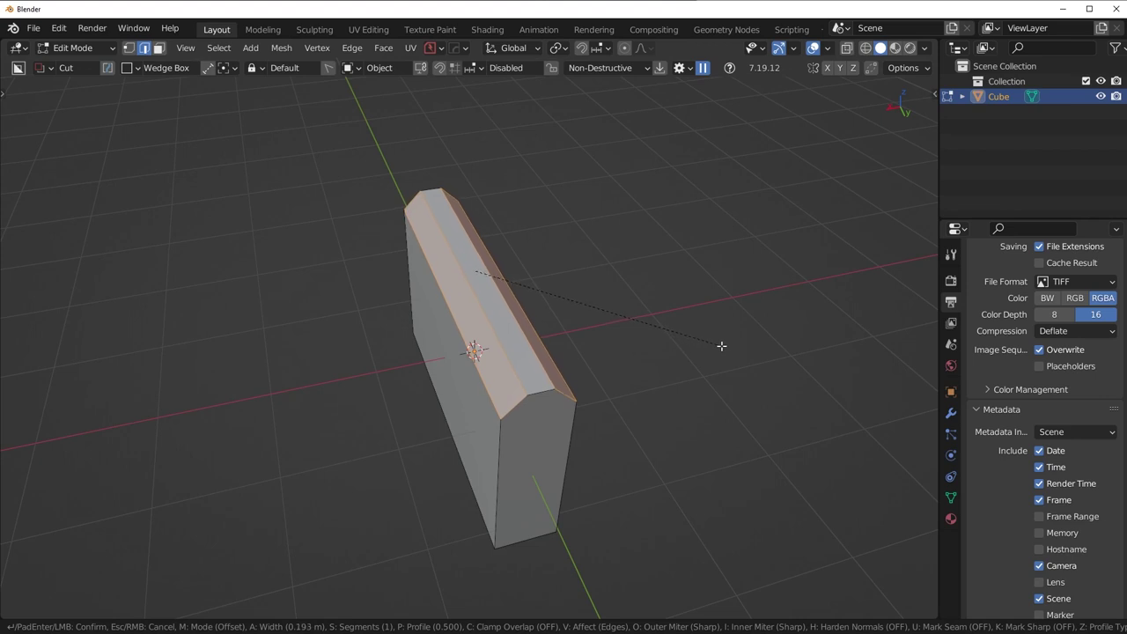
{"action": "left_click", "coordinate": [718, 344]}
Round the short upper edge at the block's end with a 21-segment bevel.
{"action": "middle_click_drag", "start_coordinate": [560, 340], "coordinate": [613, 345]}
{"action": "left_click", "coordinate": [597, 364]}
{"action": "scroll", "coordinate": [620, 365], "scroll_direction": "up", "scroll_amount": 2}
{"action": "key", "text": "ctrl+b"}
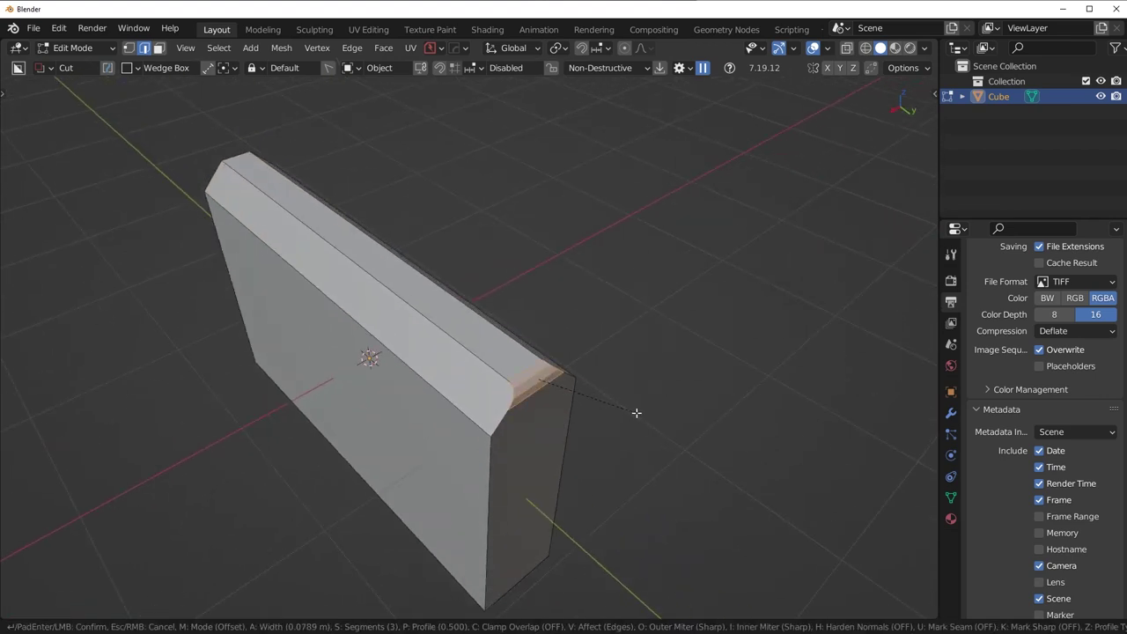
{"action": "scroll", "coordinate": [647, 411], "scroll_direction": "up", "scroll_amount": 8}
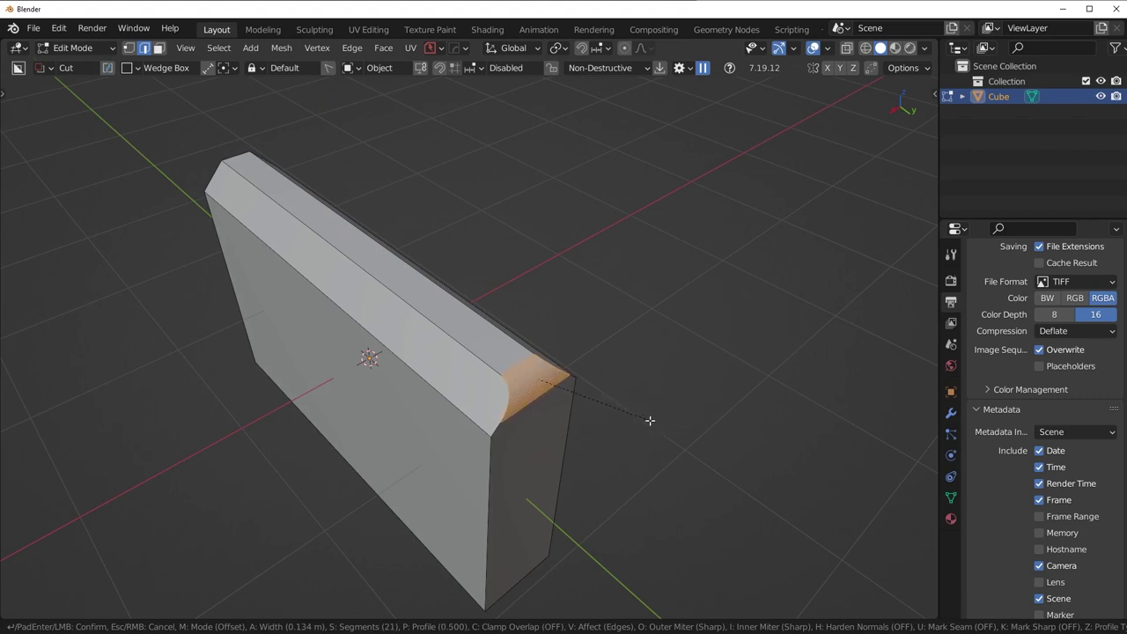
{"action": "left_click", "coordinate": [619, 410]}
Round the lower long edge of the side chamfer with a 21-segment bevel about 0.04 m wide.
{"action": "middle_click_drag", "start_coordinate": [612, 410], "coordinate": [541, 395]}
{"action": "key", "text": "alt+a"}
{"action": "scroll", "coordinate": [533, 396], "scroll_direction": "up", "scroll_amount": 2}
{"action": "left_click", "coordinate": [437, 412]}
{"action": "key", "text": "ctrl+b"}
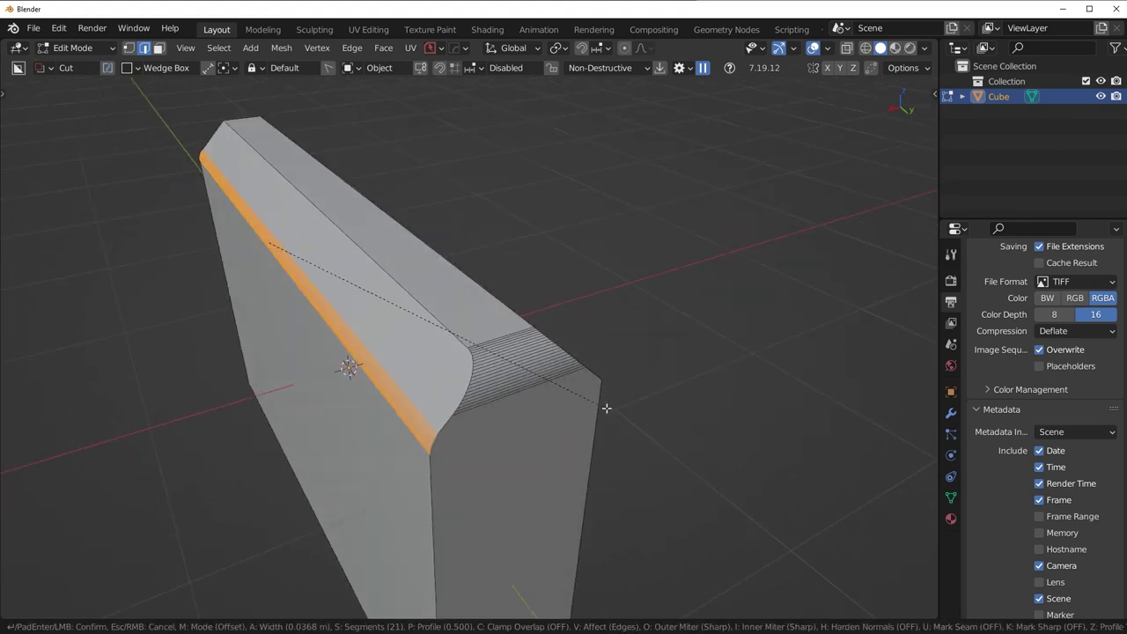
{"action": "left_click", "coordinate": [624, 412]}
Mirror the bevelled mesh across its X and Y axes in edit mode so both sides and both ends match.
{"action": "middle_click_drag", "start_coordinate": [624, 411], "coordinate": [491, 414]}
{"action": "key", "text": "alt+x"}
{"action": "middle_click_drag", "start_coordinate": [589, 395], "coordinate": [682, 428]}
{"action": "key", "text": "Tab"}
{"action": "middle_click_drag", "start_coordinate": [523, 351], "coordinate": [510, 380]}
{"action": "key", "text": "Tab"}
{"action": "key", "text": "alt+x"}
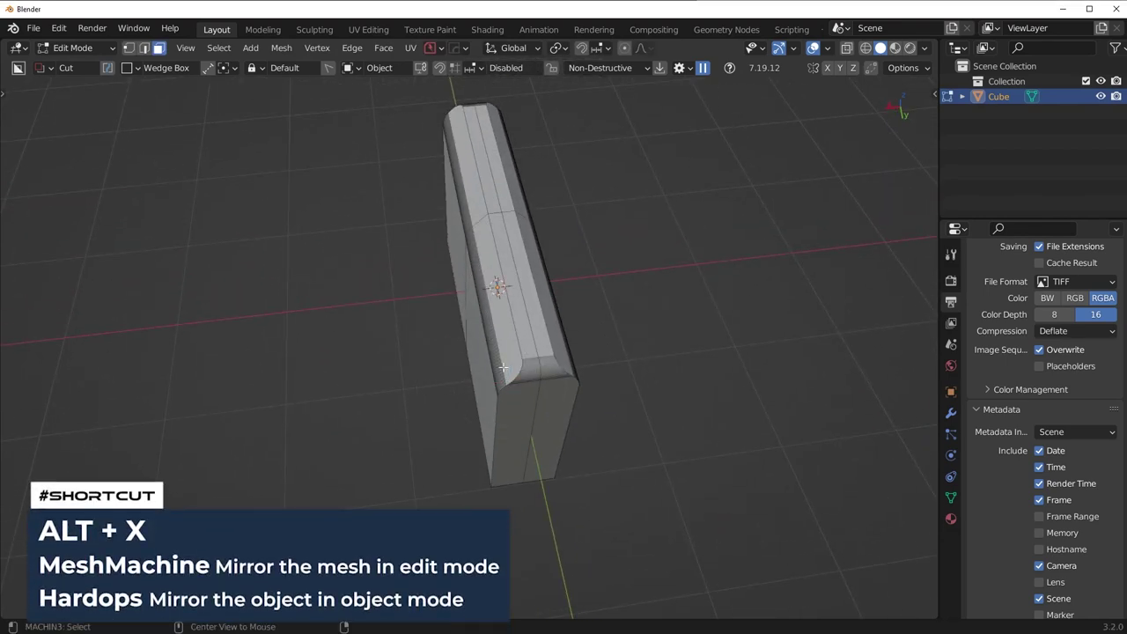
{"action": "middle_click_drag", "start_coordinate": [423, 390], "coordinate": [714, 334]}
{"action": "key", "text": "Tab"}
{"action": "middle_click_drag", "start_coordinate": [587, 248], "coordinate": [547, 306]}
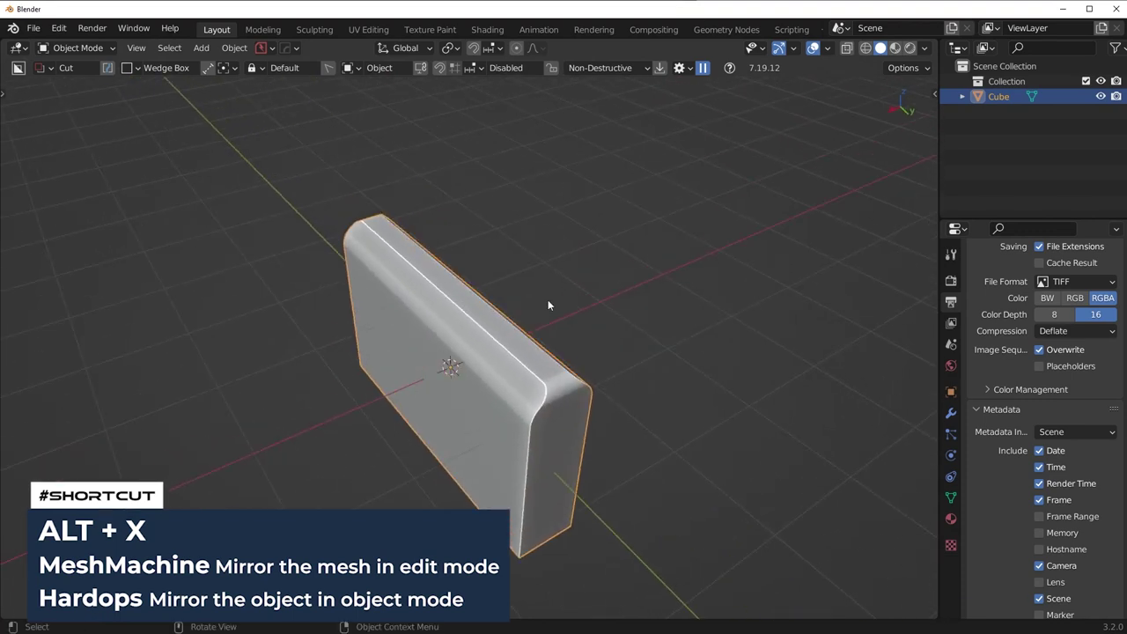
{"action": "key", "text": "alt+x"}
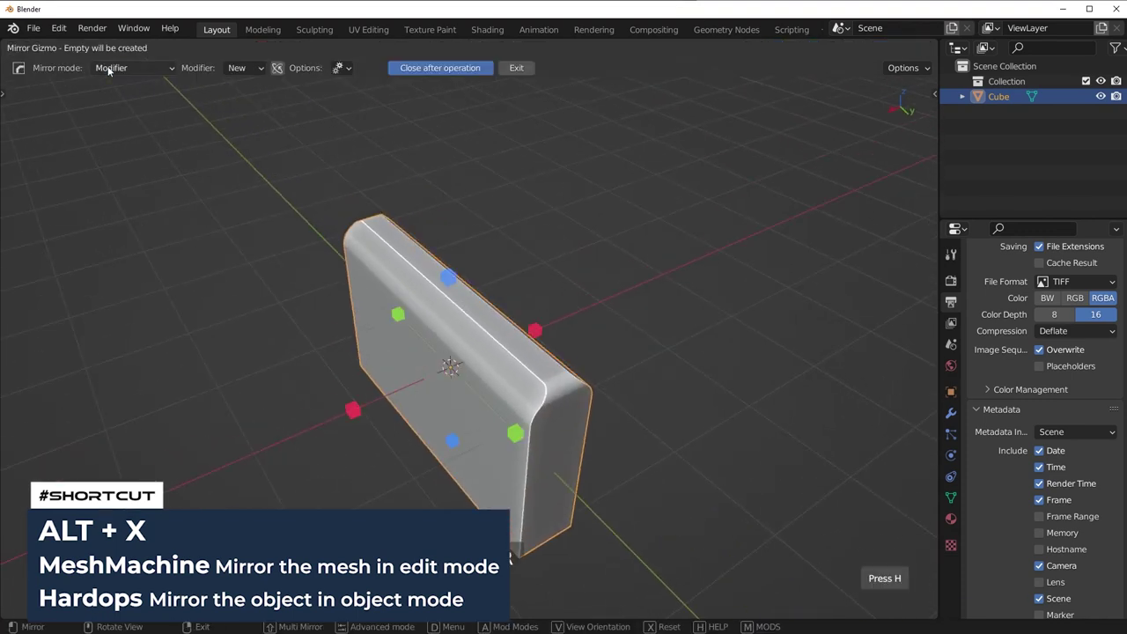
{"action": "left_click", "coordinate": [113, 68]}
{"action": "right_click", "coordinate": [564, 268]}
Mirror the rounded upper half of the mesh downward across the Z axis in edit mode.
{"action": "middle_click_drag", "start_coordinate": [564, 269], "coordinate": [633, 345]}
{"action": "key", "text": "Tab"}
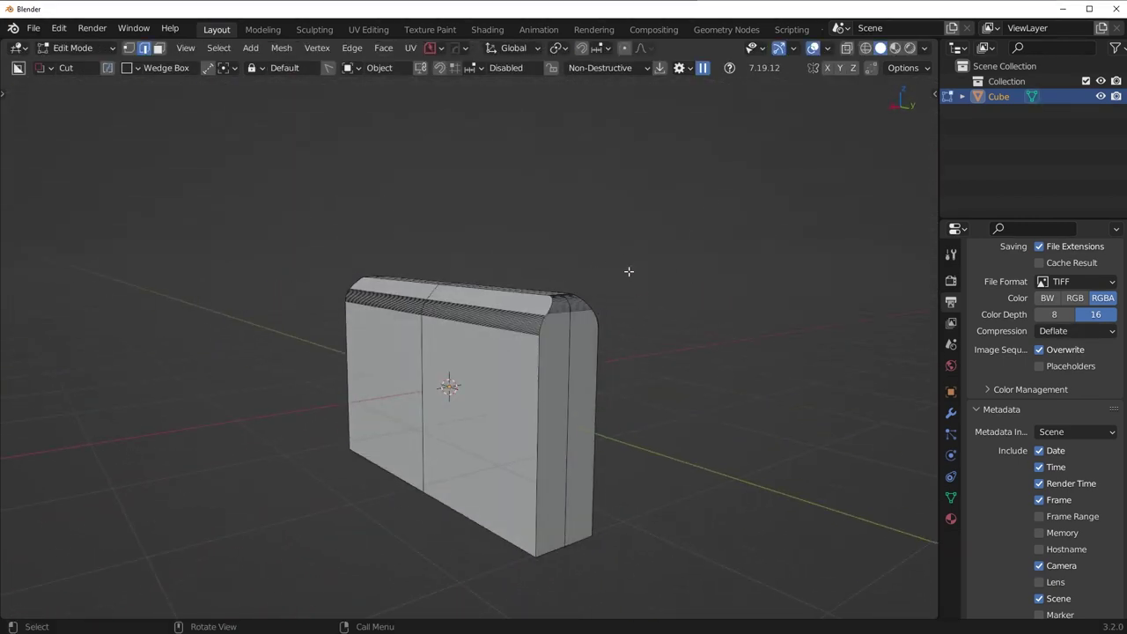
{"action": "key", "text": "alt+x"}
{"action": "key", "text": "Tab"}
{"action": "middle_click_drag", "start_coordinate": [618, 496], "coordinate": [495, 379]}
{"action": "mouse_move", "coordinate": [647, 352]}
{"action": "middle_mouse_down"}
{"action": "mouse_move", "coordinate": [414, 356]}
{"action": "mouse_move", "coordinate": [460, 317]}
{"action": "mouse_move", "coordinate": [647, 339]}
{"action": "middle_mouse_up"}
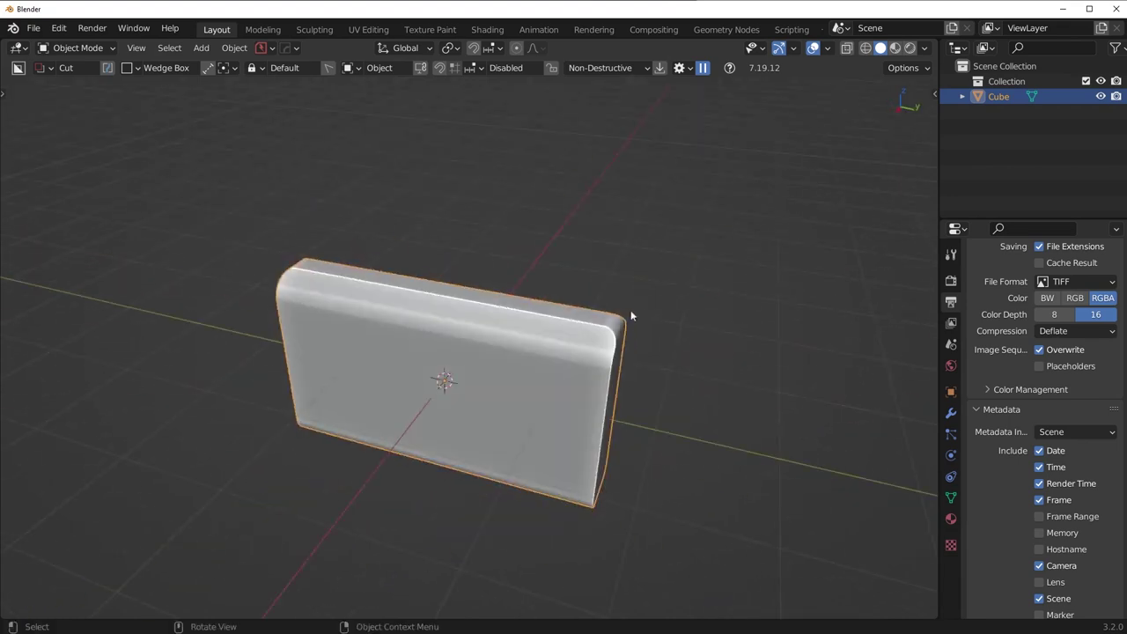
{"action": "middle_click_drag", "start_coordinate": [264, 464], "coordinate": [401, 372]}
{"action": "middle_click_drag", "start_coordinate": [684, 302], "coordinate": [460, 285]}
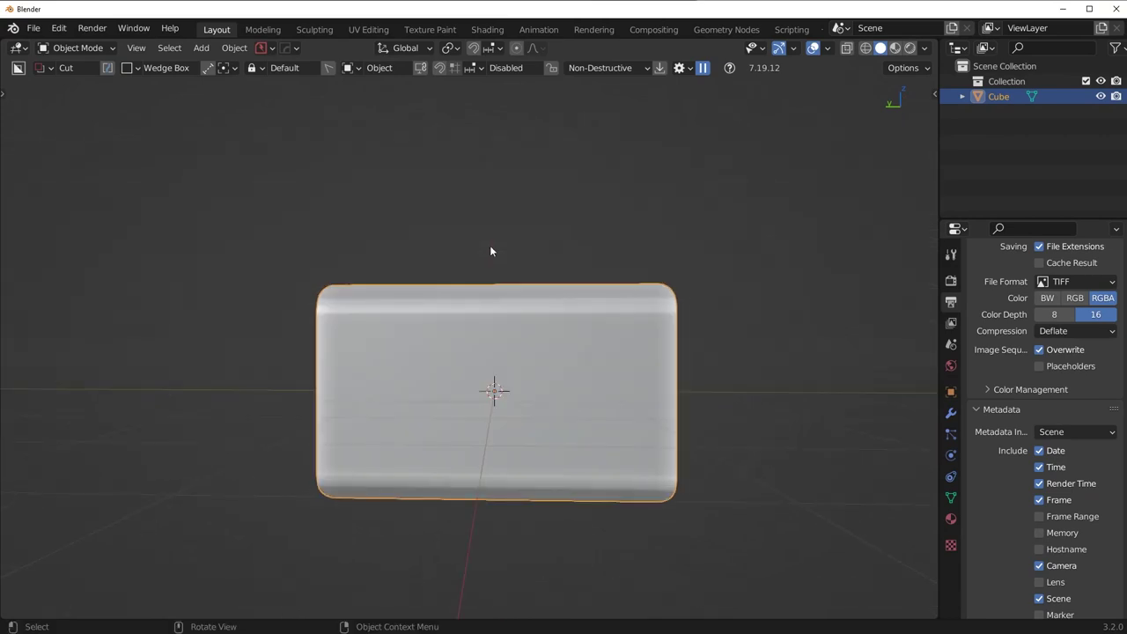
Add a second cube at the block's centre in the right view and scale it to about 0.49.
{"action": "key", "text": "KP_3"}
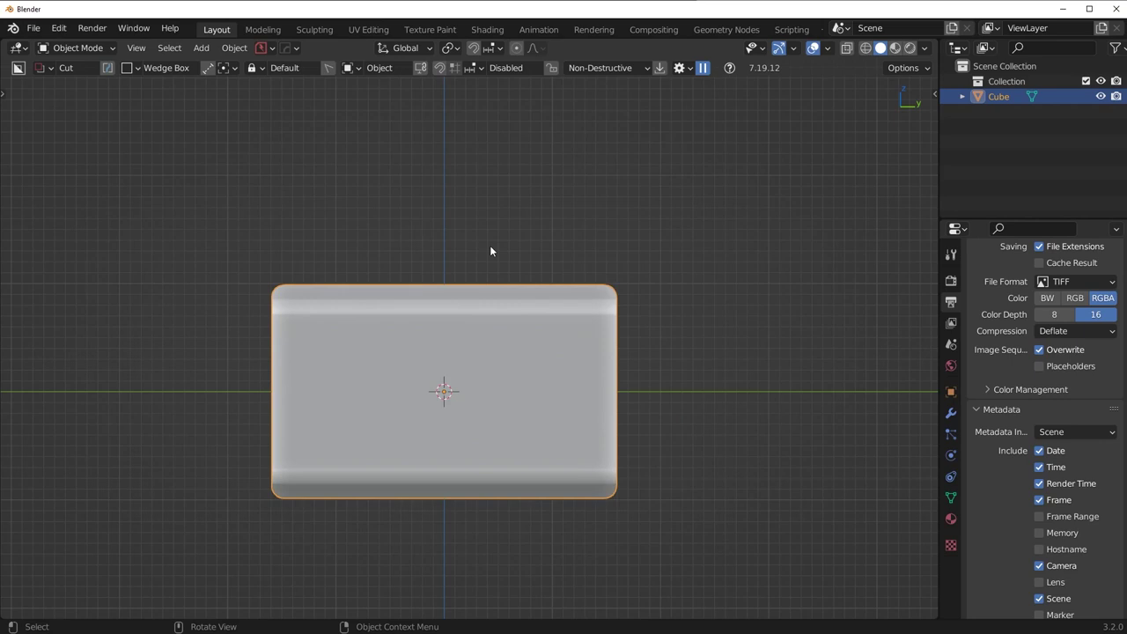
{"action": "key", "text": "shift+a"}
{"action": "left_click", "coordinate": [564, 217]}
{"action": "key", "text": "s"}
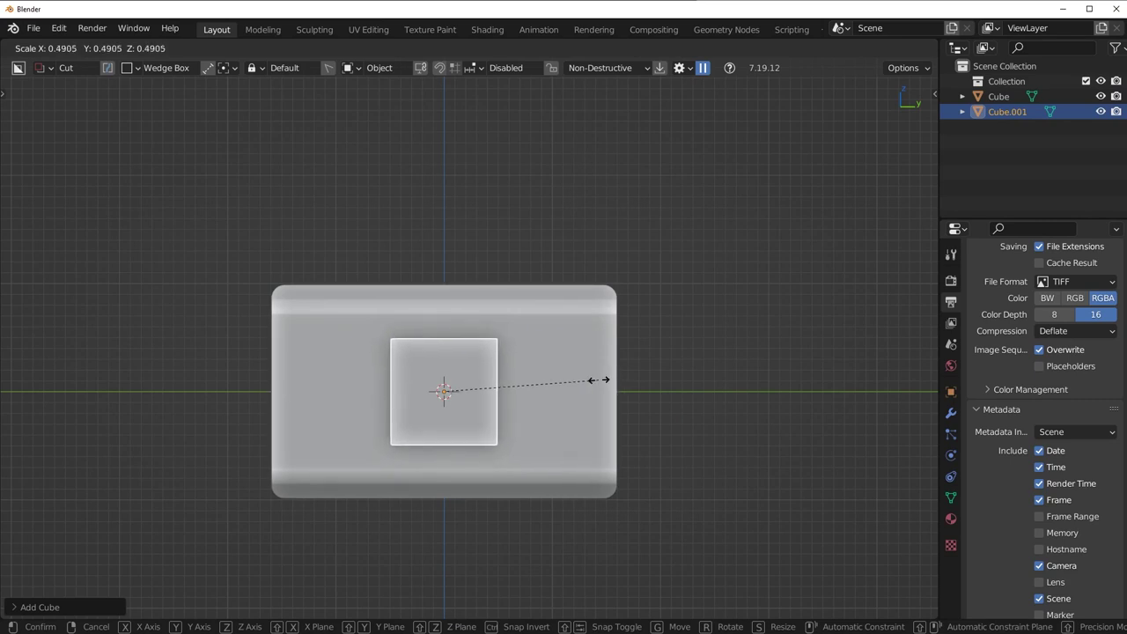
{"action": "left_click", "coordinate": [596, 381]}
{"action": "middle_click_drag", "start_coordinate": [596, 381], "coordinate": [446, 436]}
Confirm the smaller cube's size, reselect it and scale it up uniformly so it protrudes further from the block.
{"action": "left_click", "coordinate": [539, 405]}
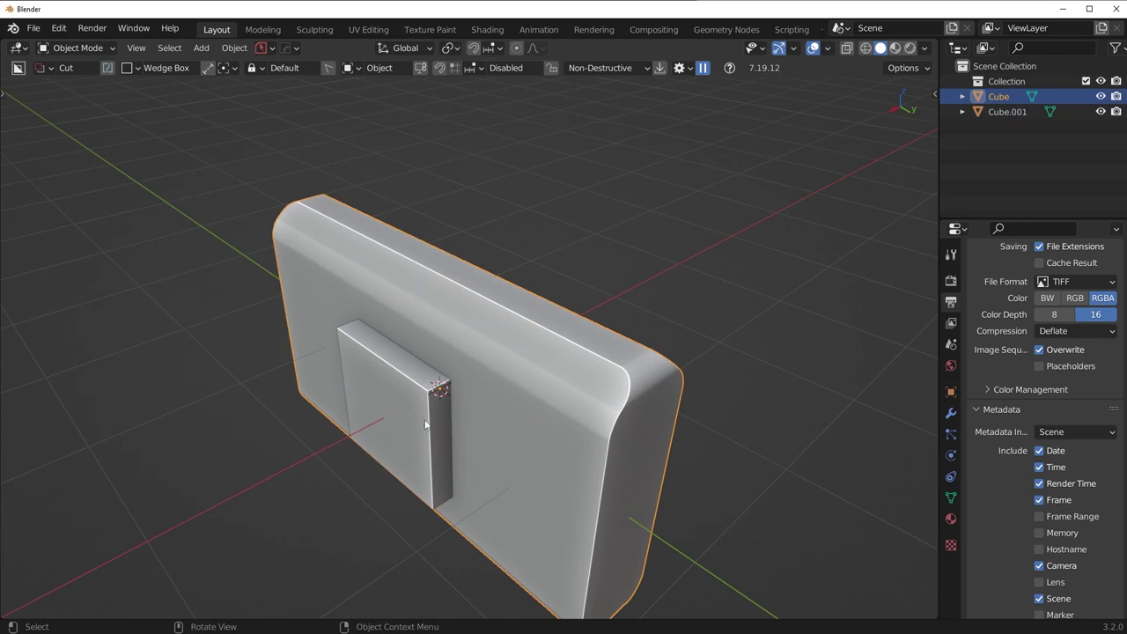
{"action": "middle_click_drag", "start_coordinate": [385, 410], "coordinate": [555, 376]}
{"action": "scroll", "coordinate": [555, 376], "scroll_direction": "up", "scroll_amount": 5}
{"action": "left_click", "coordinate": [457, 453]}
{"action": "scroll", "coordinate": [529, 418], "scroll_direction": "down", "scroll_amount": 3}
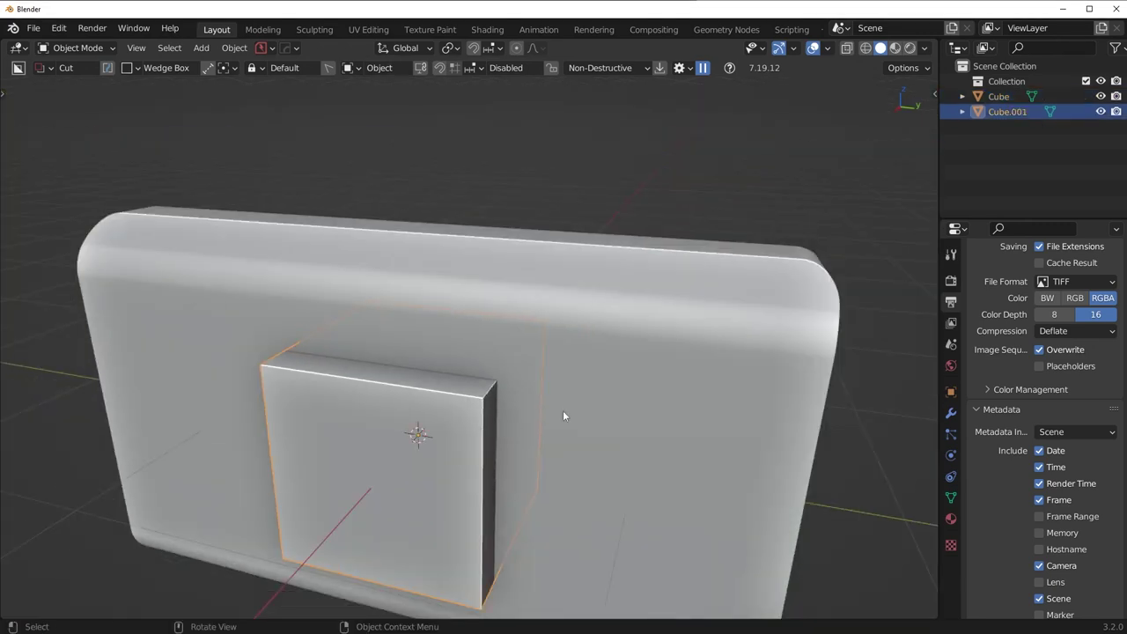
{"action": "key", "text": "s"}
{"action": "left_click", "coordinate": [583, 380]}
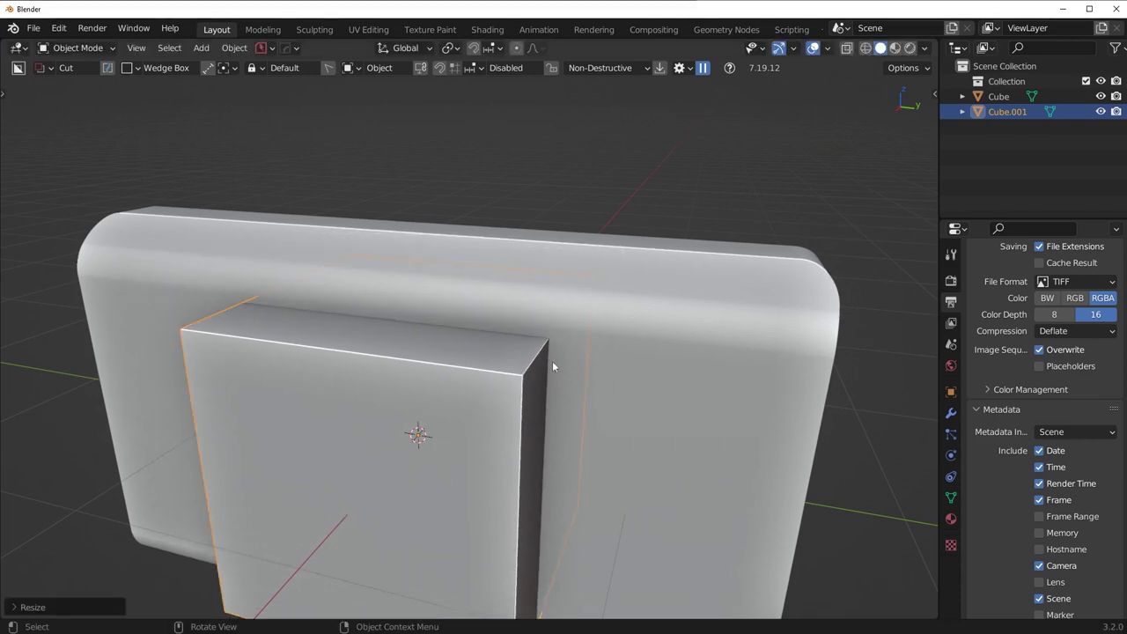
Scale the smaller cube back down uniformly by about 0.72.
{"action": "scroll", "coordinate": [505, 343], "scroll_direction": "up", "scroll_amount": 3}
{"action": "middle_click_drag", "start_coordinate": [523, 258], "coordinate": [487, 291]}
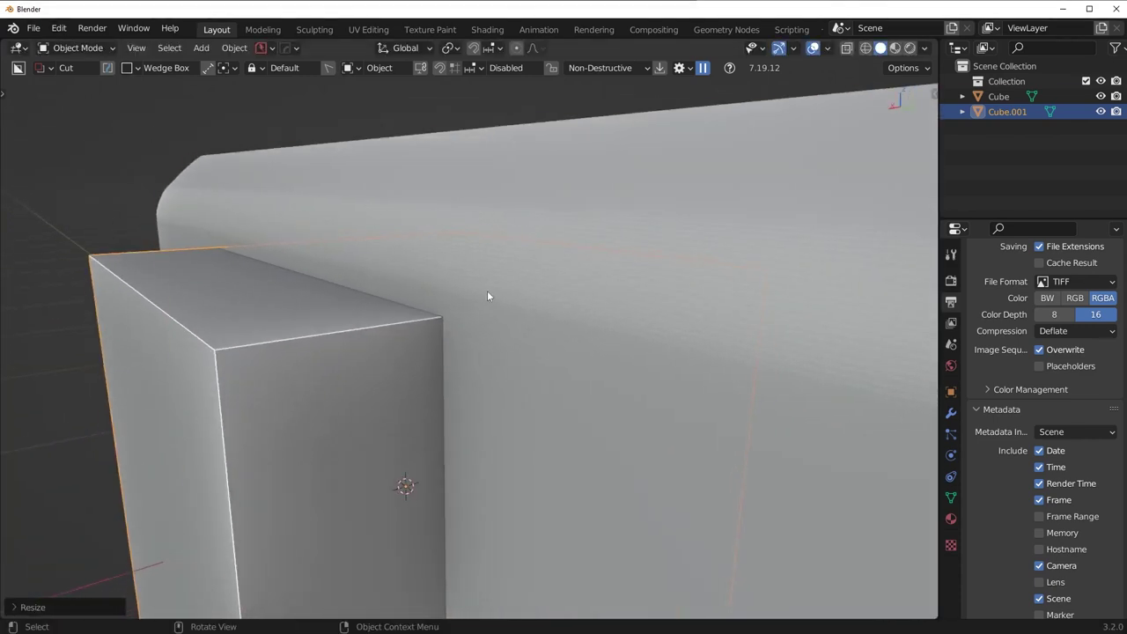
{"action": "left_click", "coordinate": [487, 291]}
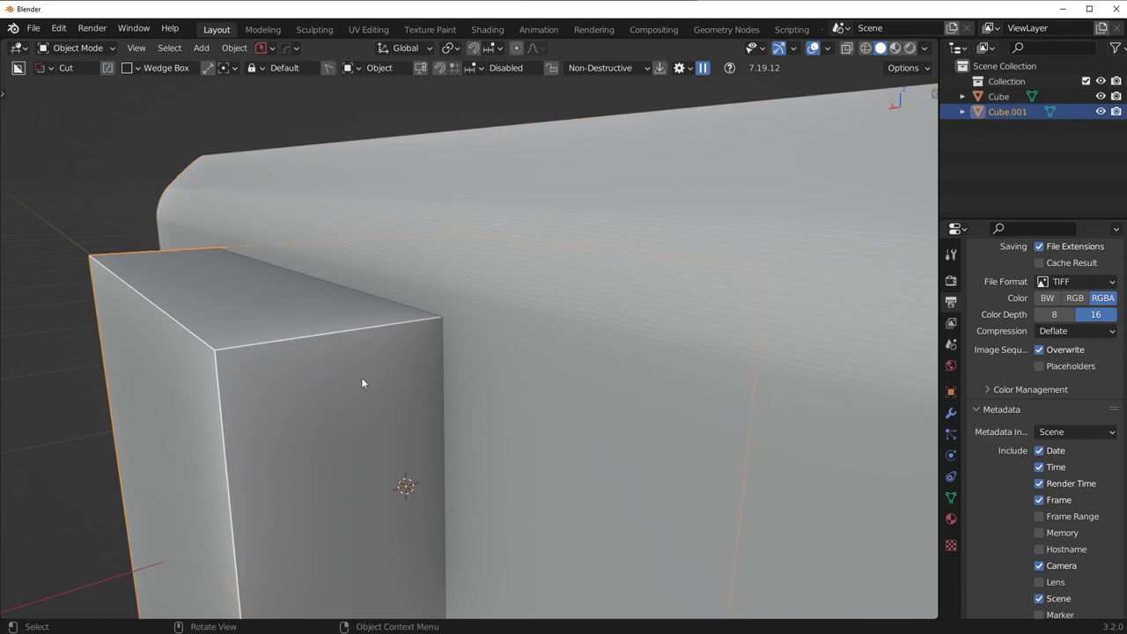
{"action": "left_click", "coordinate": [362, 383]}
{"action": "key", "text": "s"}
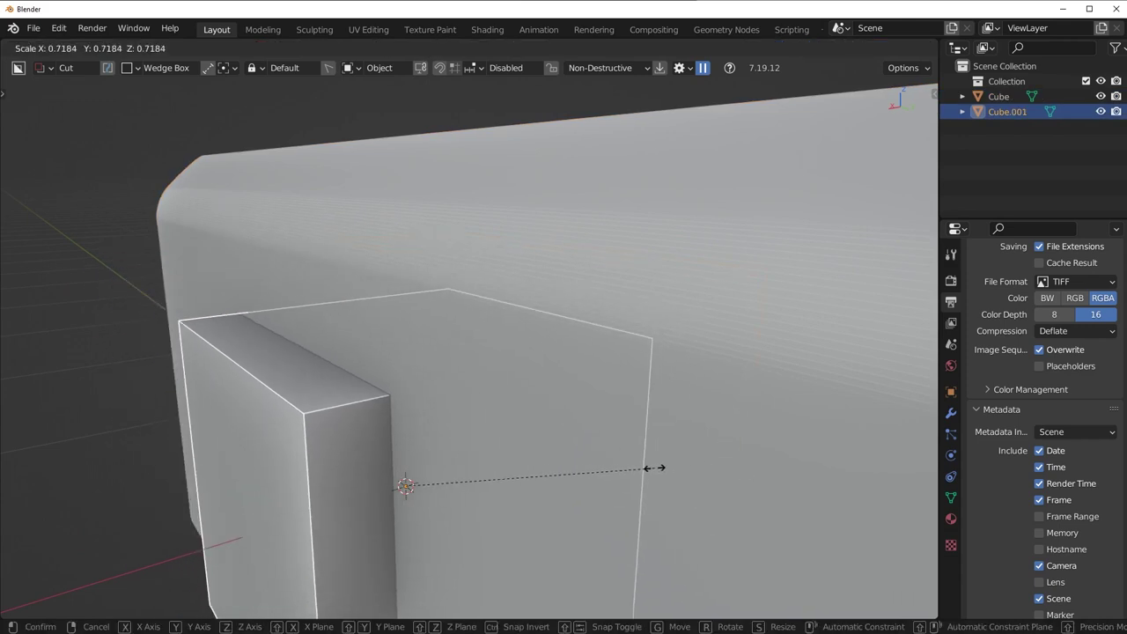
{"action": "left_click", "coordinate": [654, 468]}
Stretch the smaller cube along the global Y axis by about 2.67.
{"action": "scroll", "coordinate": [607, 449], "scroll_direction": "down", "scroll_amount": 3}
{"action": "mouse_move", "coordinate": [595, 446]}
{"action": "middle_mouse_down"}
{"action": "mouse_move", "coordinate": [683, 414]}
{"action": "mouse_move", "coordinate": [605, 448]}
{"action": "middle_mouse_up"}
{"action": "scroll", "coordinate": [605, 447], "scroll_direction": "down", "scroll_amount": 5}
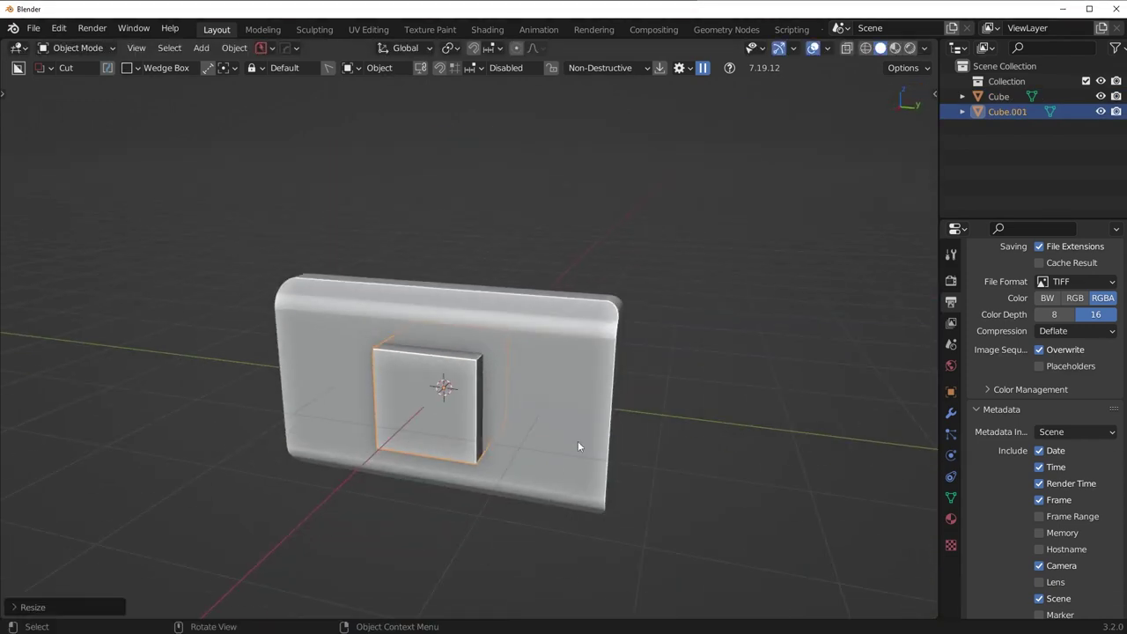
{"action": "key", "text": "s"}
{"action": "key", "text": "y"}
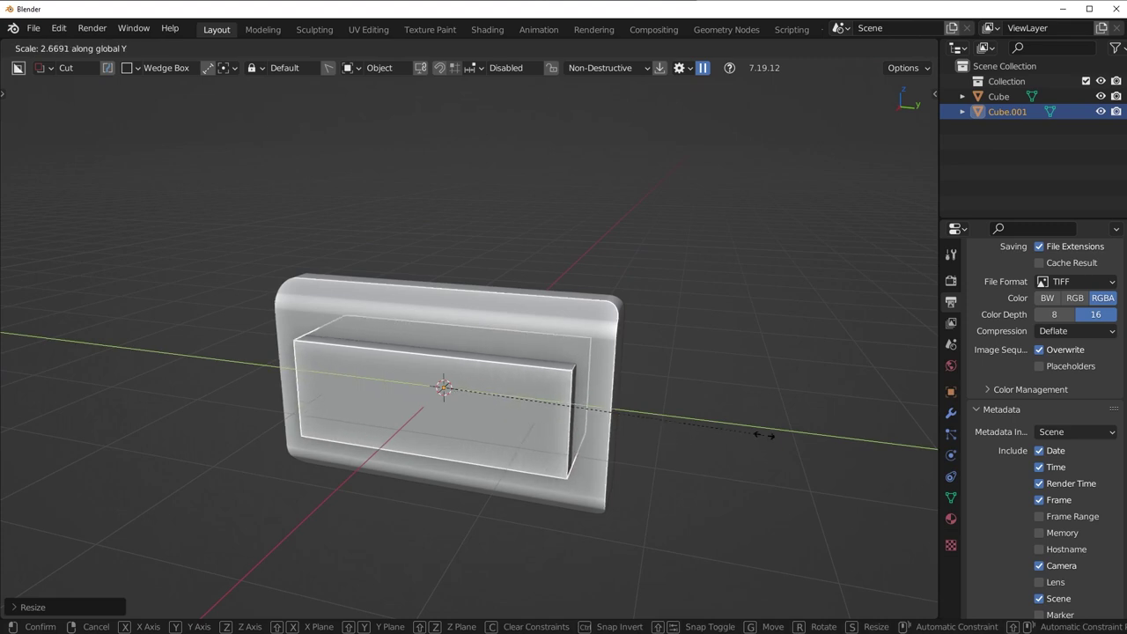
{"action": "left_click", "coordinate": [763, 434]}
Widen the stretched cube along the global X axis by about 1.26 so it protrudes from both faces of the block.
{"action": "middle_click_drag", "start_coordinate": [774, 431], "coordinate": [648, 430]}
{"action": "middle_click_drag", "start_coordinate": [755, 406], "coordinate": [634, 414]}
{"action": "key", "text": "s"}
{"action": "key", "text": "x"}
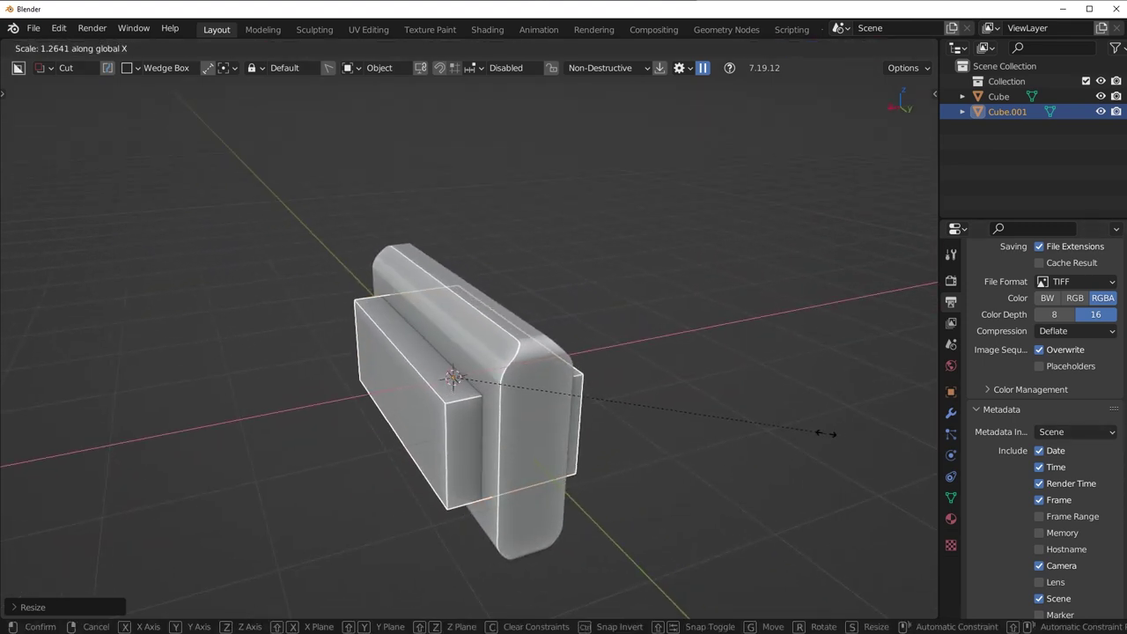
{"action": "left_click", "coordinate": [820, 430]}
{"action": "middle_click_drag", "start_coordinate": [499, 410], "coordinate": [588, 375]}
{"action": "key", "text": "KP_7"}
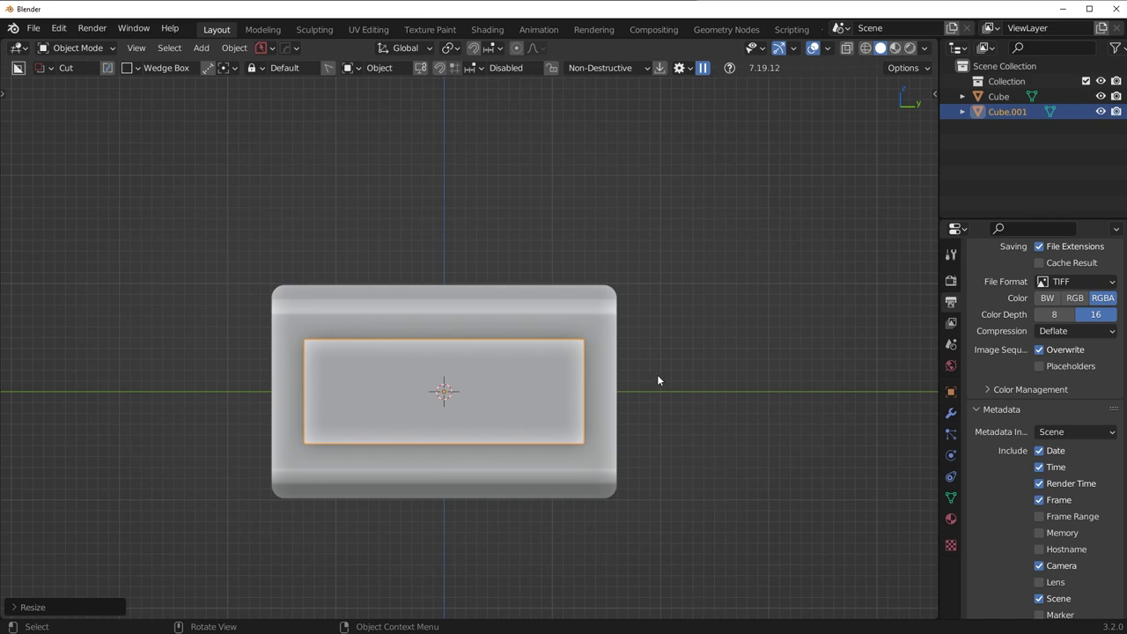
Apply the scale of the stretched inner cube.
{"action": "middle_click_drag", "start_coordinate": [680, 364], "coordinate": [606, 417]}
{"action": "key", "text": "ctrl+a"}
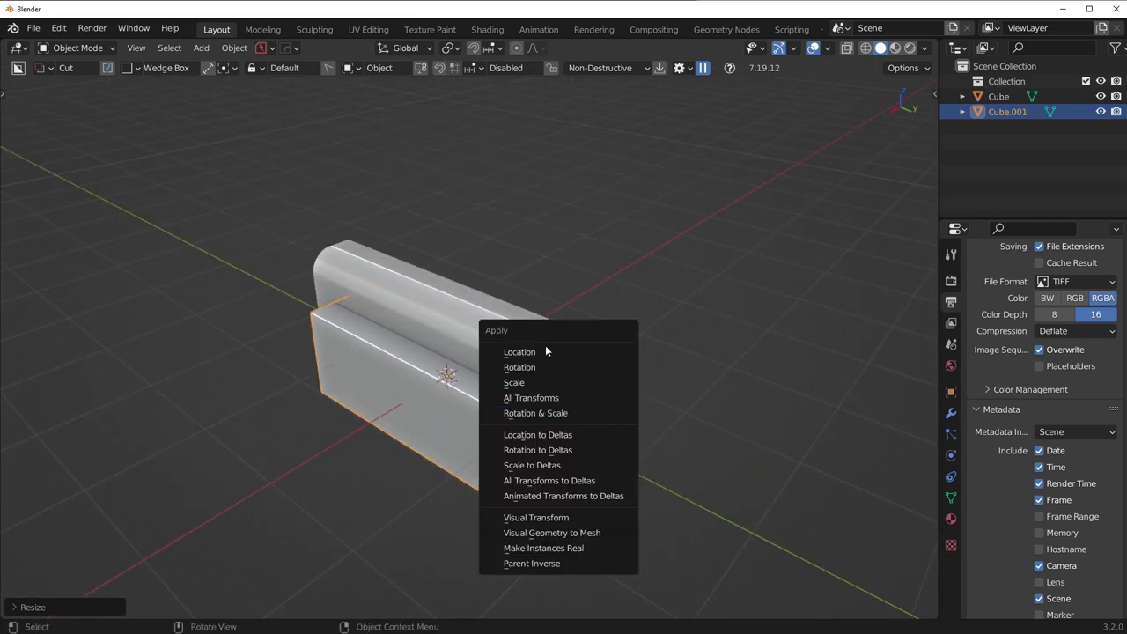
{"action": "left_click", "coordinate": [539, 386]}
{"action": "scroll", "coordinate": [539, 394], "scroll_direction": "up", "scroll_amount": 3}
{"action": "middle_click_drag", "start_coordinate": [531, 425], "coordinate": [533, 312]}
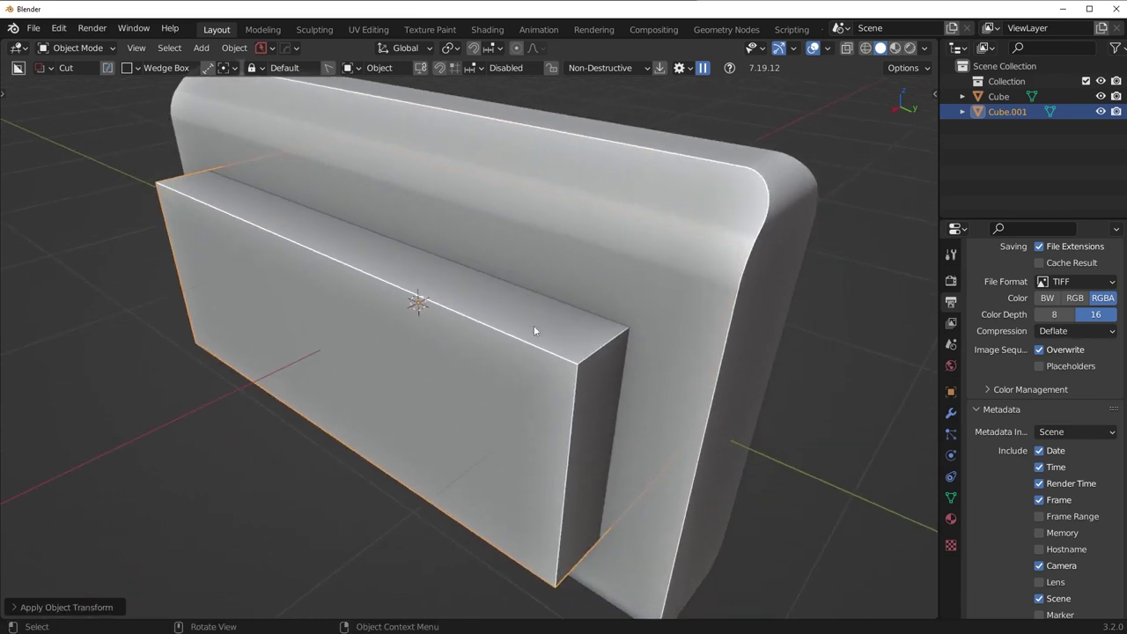
Select the inner cube's four corner edges running through the block and bevel them about 0.24 m wide with 21 segments.
{"action": "key", "text": "Tab"}
{"action": "scroll", "coordinate": [576, 407], "scroll_direction": "down", "scroll_amount": 2}
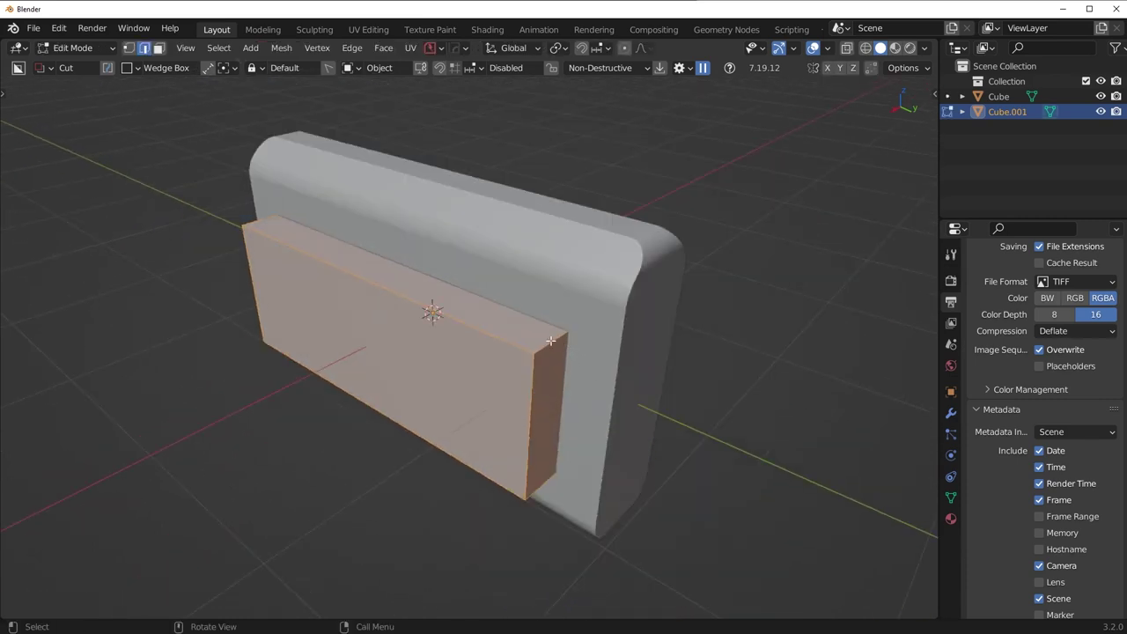
{"action": "key", "text": "alt+a"}
{"action": "middle_click_drag", "start_coordinate": [546, 290], "coordinate": [530, 383]}
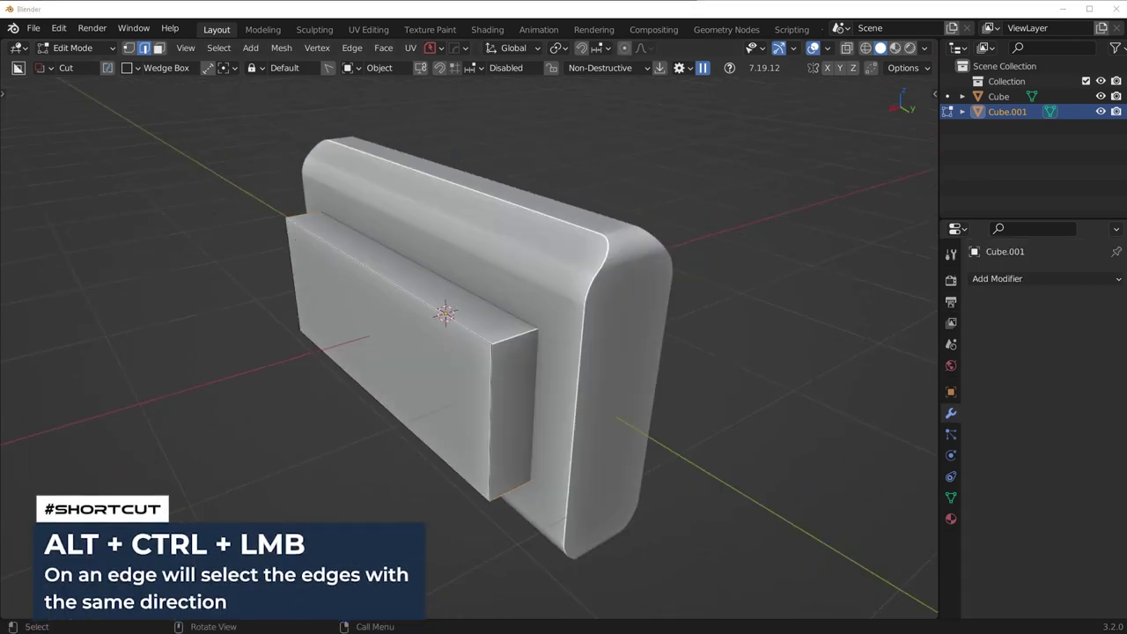
{"action": "left_click", "coordinate": [518, 360], "text": "ctrl+alt"}
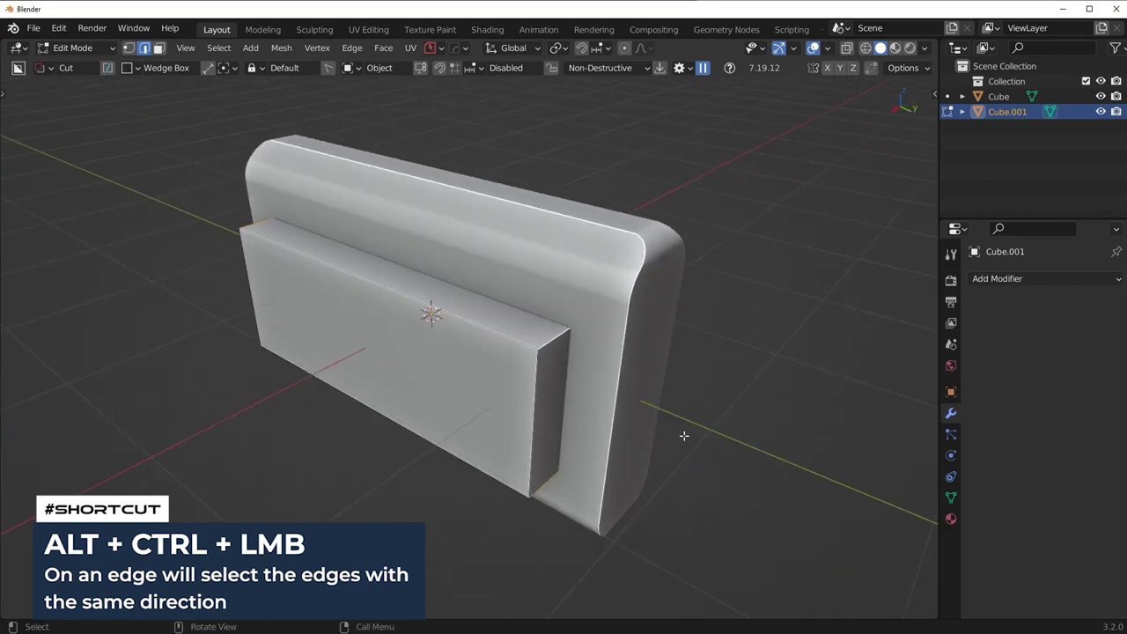
{"action": "key", "text": "ctrl+b"}
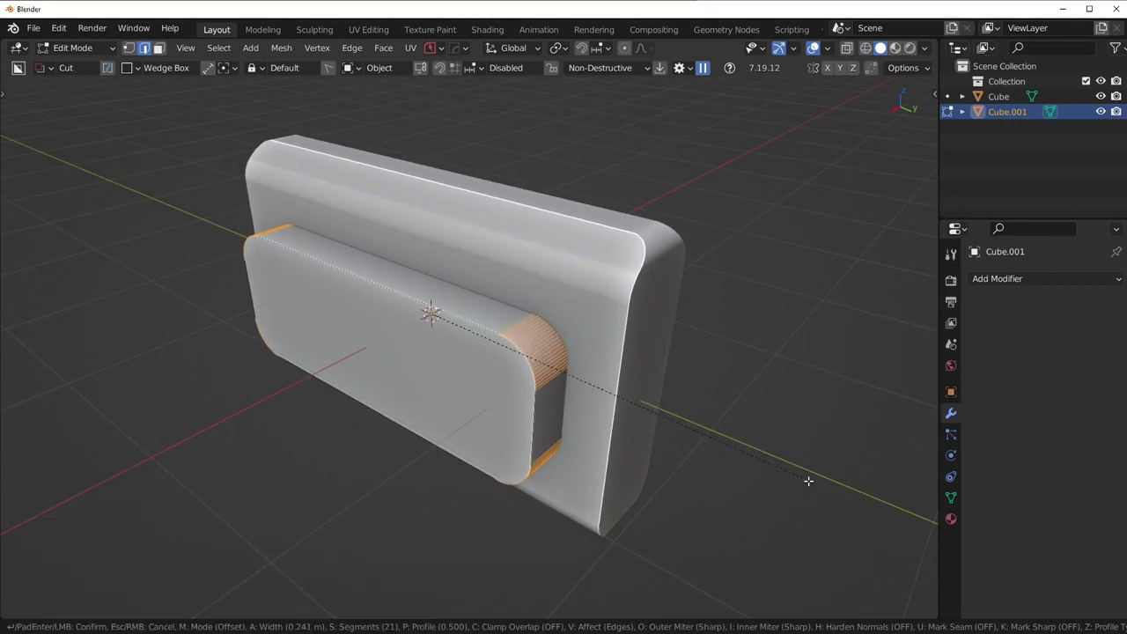
{"action": "left_click", "coordinate": [824, 486]}
Return to object mode and apply HardOps Sharpen to the rounded inner block and the main block.
{"action": "key", "text": "Tab"}
{"action": "left_click", "coordinate": [772, 247]}
{"action": "middle_click_drag", "start_coordinate": [690, 322], "coordinate": [639, 358]}
{"action": "key", "text": "q"}
{"action": "left_click", "coordinate": [639, 359]}
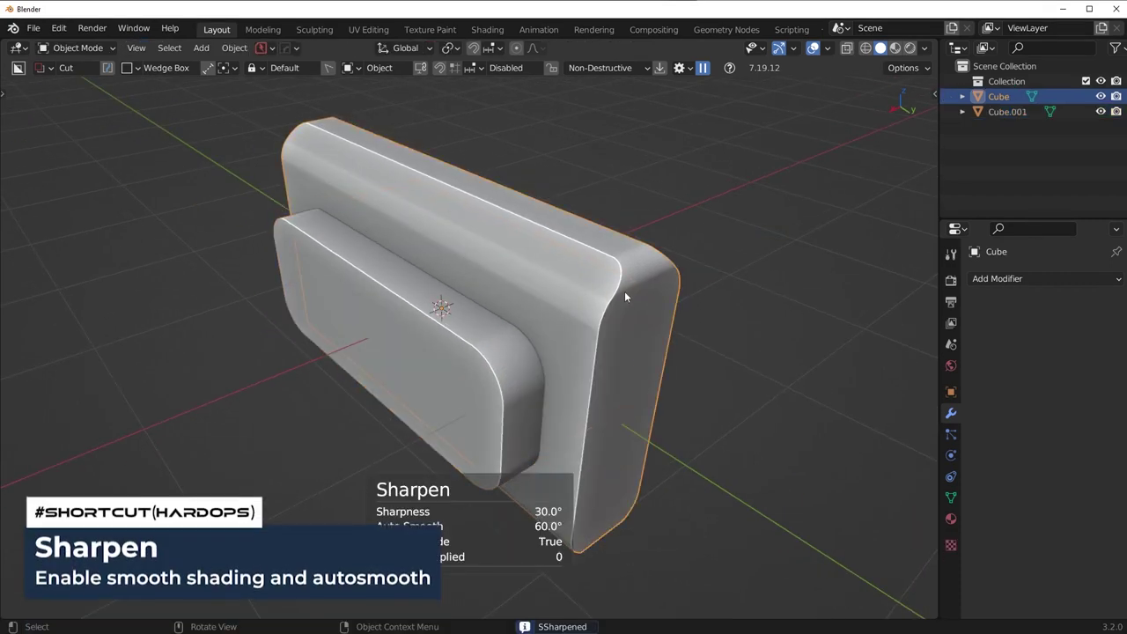
{"action": "left_click", "coordinate": [625, 295]}
{"action": "key", "text": "q"}
{"action": "left_click", "coordinate": [625, 293]}
{"action": "middle_click_drag", "start_coordinate": [625, 293], "coordinate": [591, 400]}
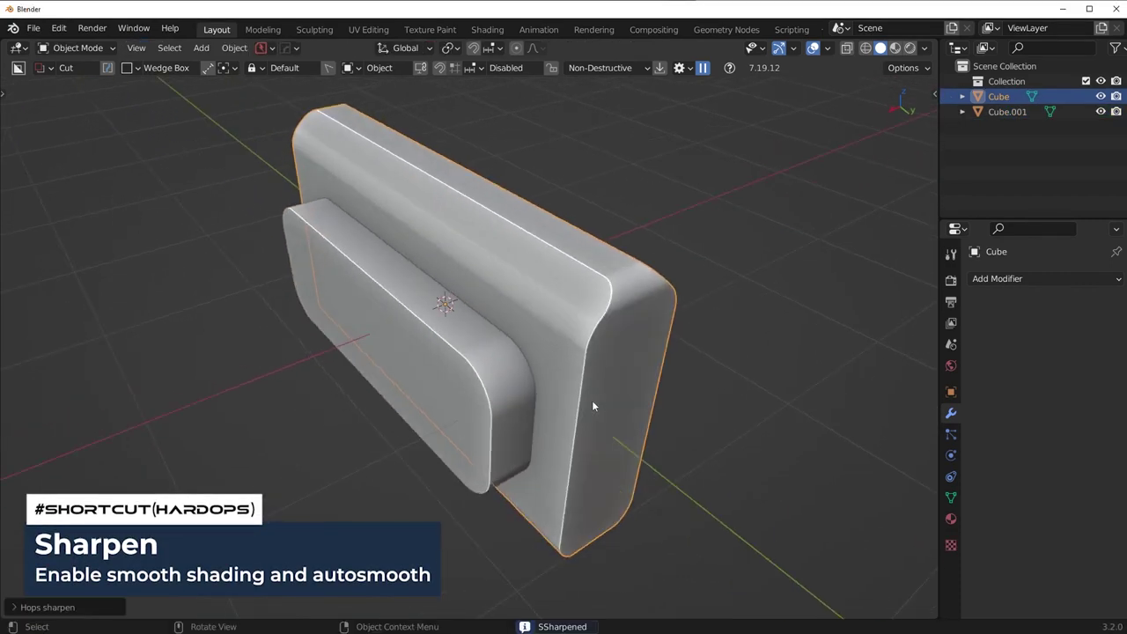
{"action": "right_click", "coordinate": [651, 272]}
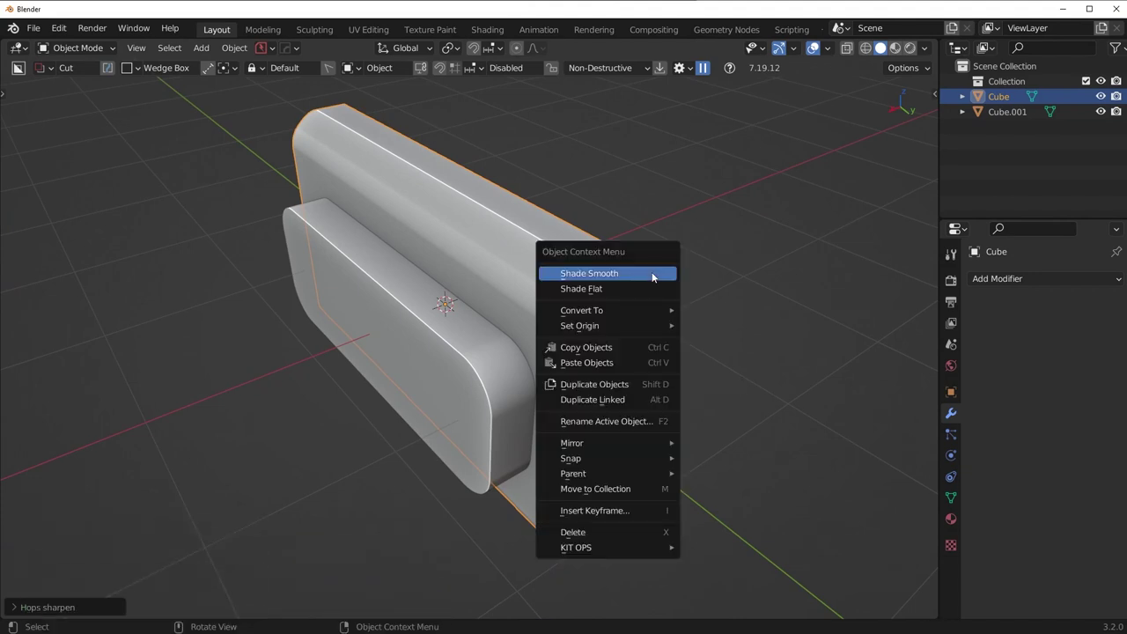
{"action": "left_click", "coordinate": [653, 274]}
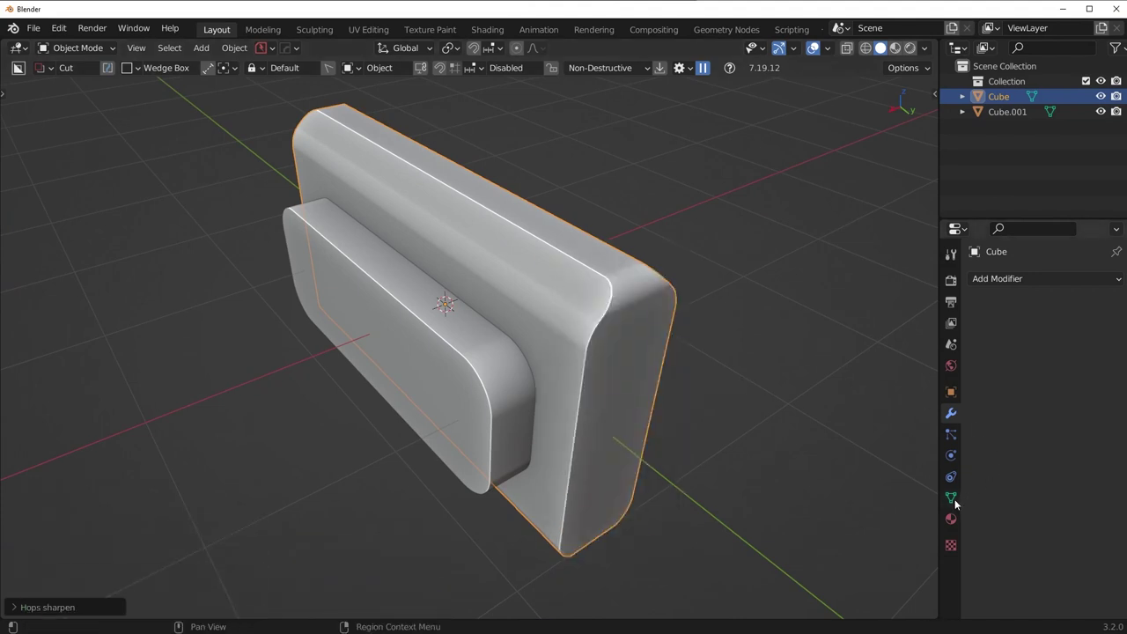
{"action": "left_click", "coordinate": [951, 498]}
{"action": "left_click", "coordinate": [951, 413]}
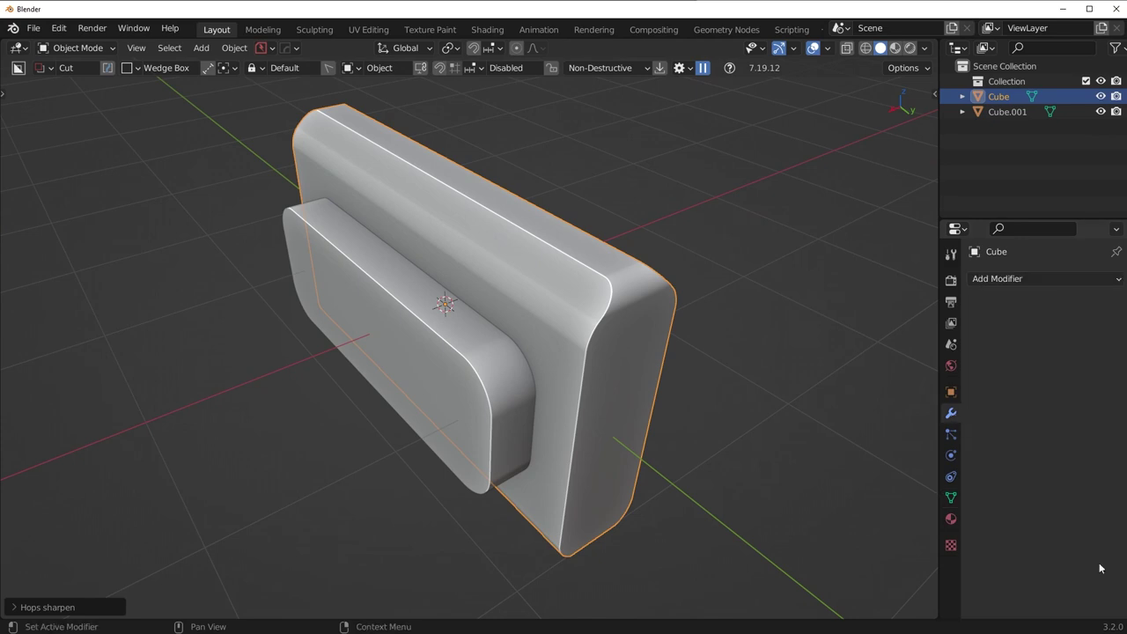
{"action": "middle_click_drag", "start_coordinate": [566, 393], "coordinate": [543, 434]}
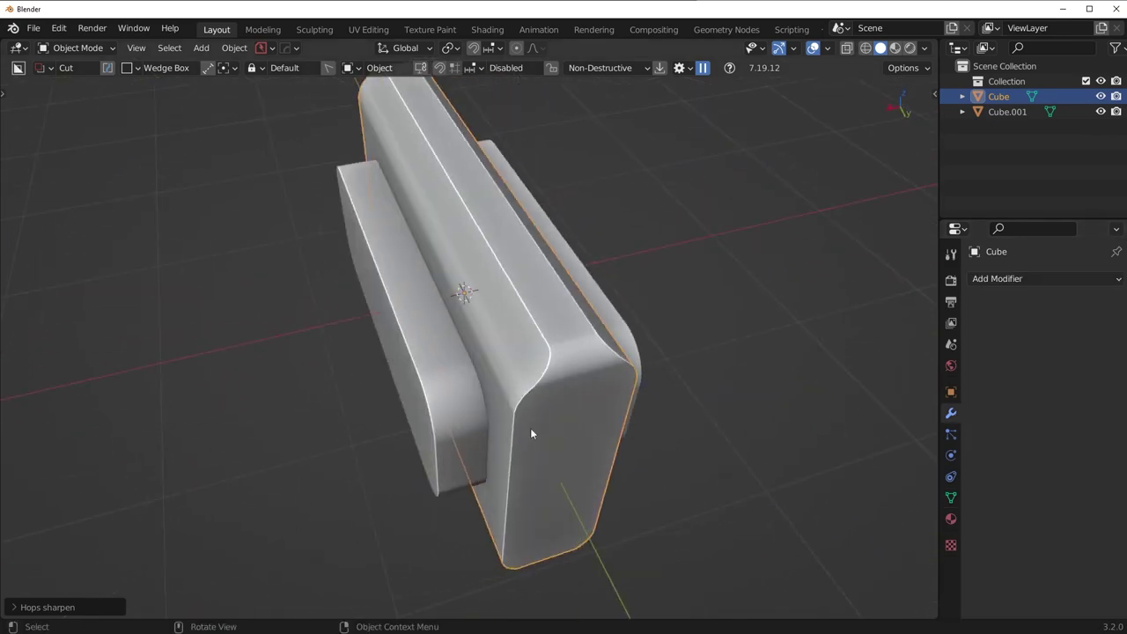
Select the inner block and the main block as active object, and join them with a HardOps Union boolean.
{"action": "left_click", "coordinate": [449, 394]}
{"action": "middle_click_drag", "start_coordinate": [449, 394], "coordinate": [531, 339]}
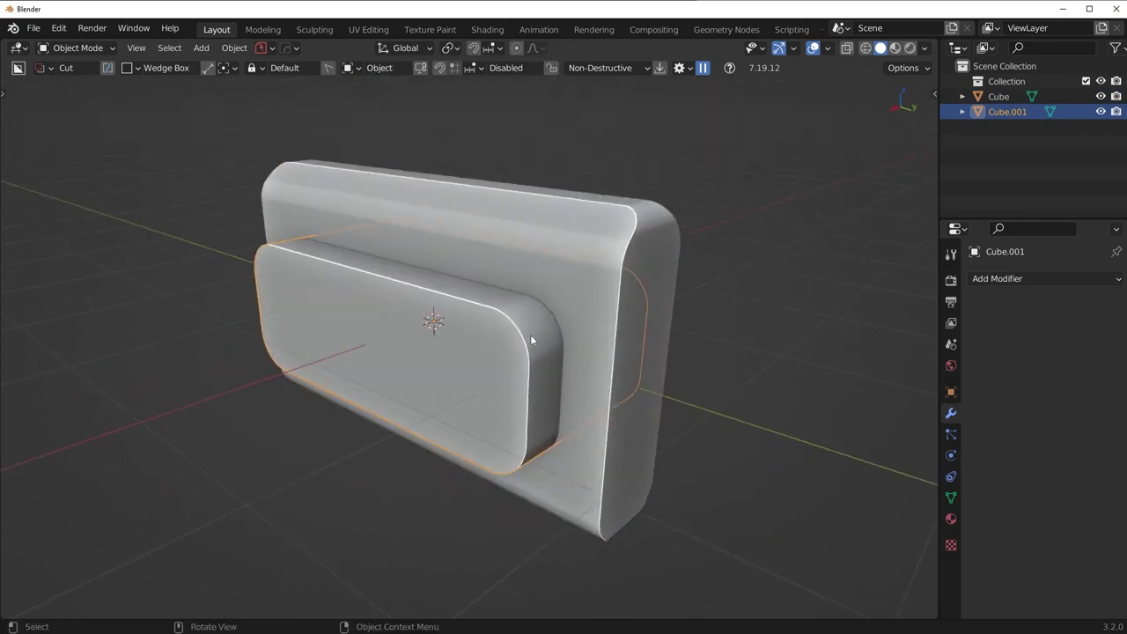
{"action": "left_click", "coordinate": [515, 381]}
{"action": "middle_click_drag", "start_coordinate": [515, 381], "coordinate": [523, 386]}
{"action": "left_click", "coordinate": [501, 388]}
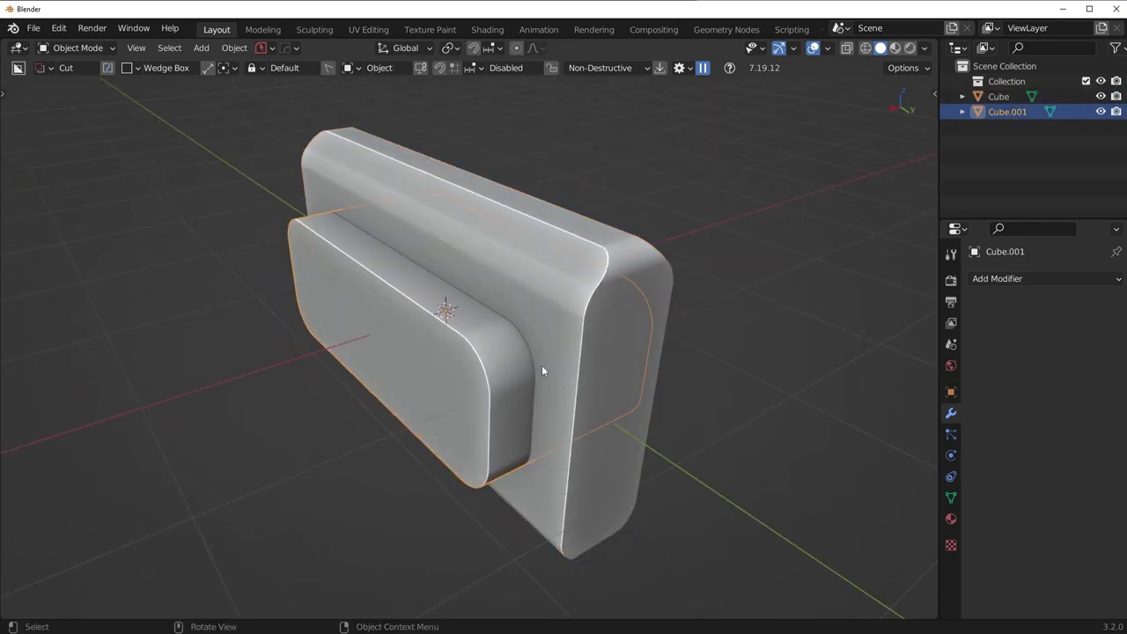
{"action": "left_click", "coordinate": [599, 310], "text": "shift"}
{"action": "middle_click_drag", "start_coordinate": [13, 506], "coordinate": [591, 385]}
{"action": "key", "text": "q"}
{"action": "mouse_move", "coordinate": [564, 438]}
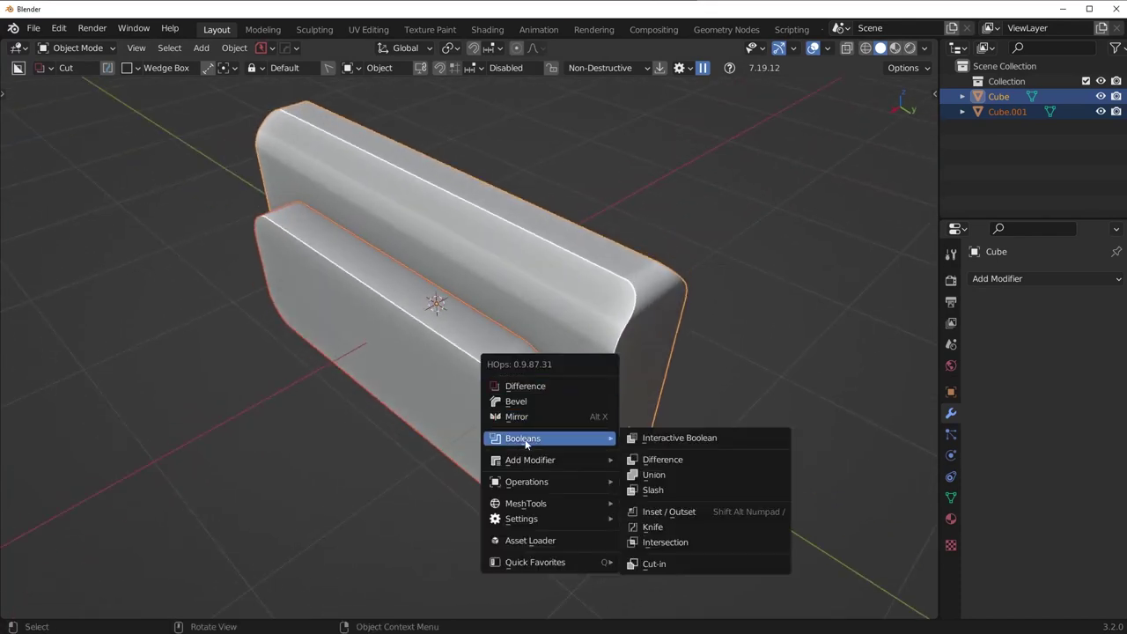
{"action": "left_click", "coordinate": [654, 475]}
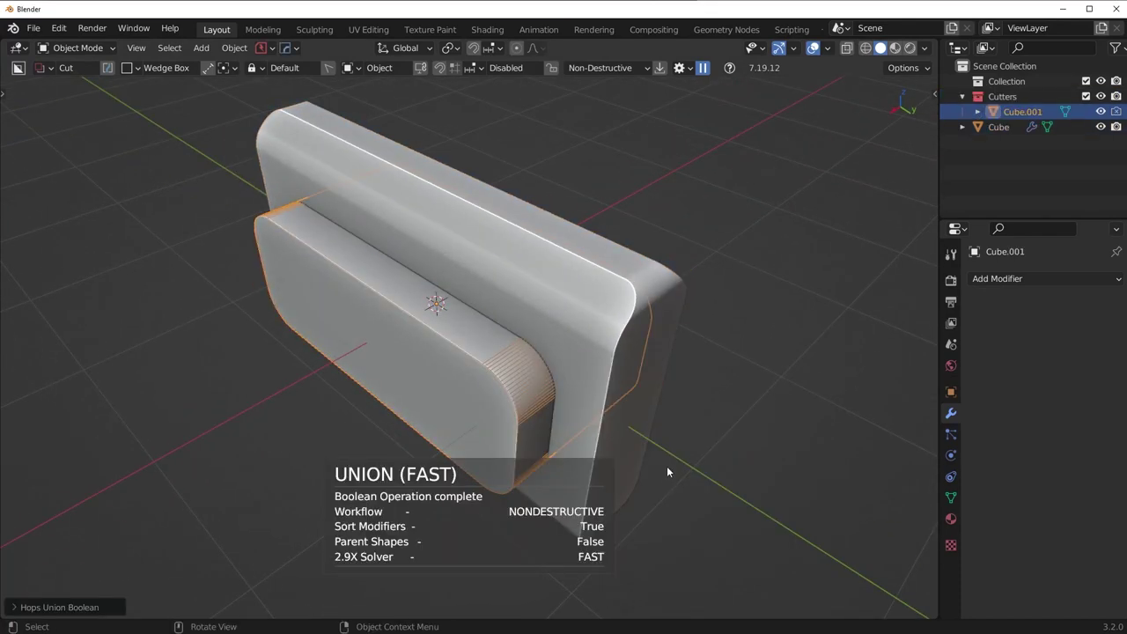
Check the union by switching the Boolean modifier's viewport display off and on again.
{"action": "middle_click_drag", "start_coordinate": [666, 467], "coordinate": [624, 450]}
{"action": "middle_click_drag", "start_coordinate": [583, 343], "coordinate": [655, 395]}
{"action": "left_click", "coordinate": [1055, 303]}
{"action": "left_click", "coordinate": [1055, 303]}
{"action": "middle_click_drag", "start_coordinate": [555, 401], "coordinate": [699, 284]}
Apply the Boolean modifier with HardOps CSharpen and inspect the merged mesh in edit mode.
{"action": "key", "text": "q"}
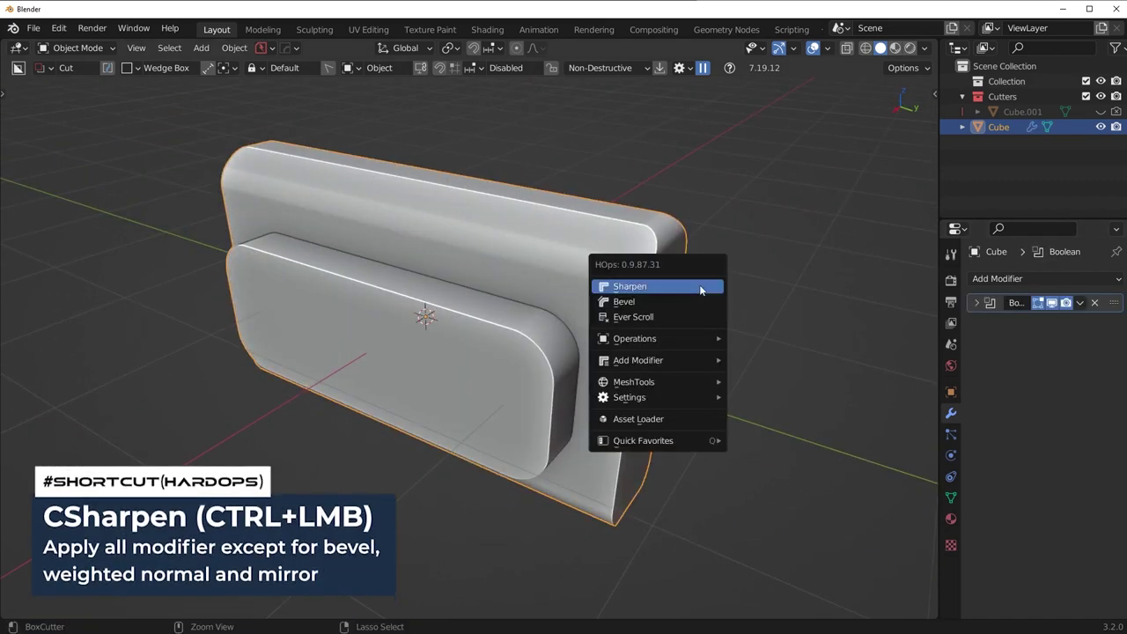
{"action": "left_click", "coordinate": [702, 290], "text": "ctrl"}
{"action": "middle_click_drag", "start_coordinate": [528, 377], "coordinate": [439, 279]}
{"action": "key", "text": "Tab"}
{"action": "key", "text": "Tab"}
{"action": "middle_click_drag", "start_coordinate": [608, 384], "coordinate": [541, 355]}
{"action": "middle_click_drag", "start_coordinate": [455, 517], "coordinate": [599, 457]}
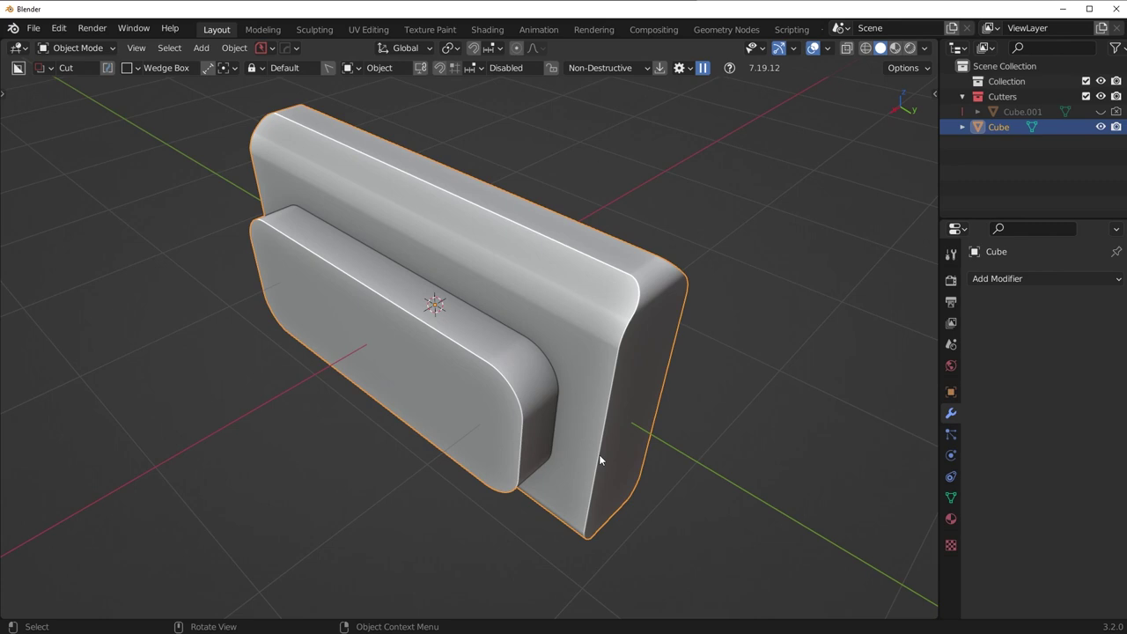
In edit mode, try MESHmachine LSelect on the upper junction edge of the raised block, and reselect only that edge.
{"action": "middle_click_drag", "start_coordinate": [618, 459], "coordinate": [221, 567]}
{"action": "key", "text": "Tab"}
{"action": "middle_click_drag", "start_coordinate": [484, 430], "coordinate": [507, 431]}
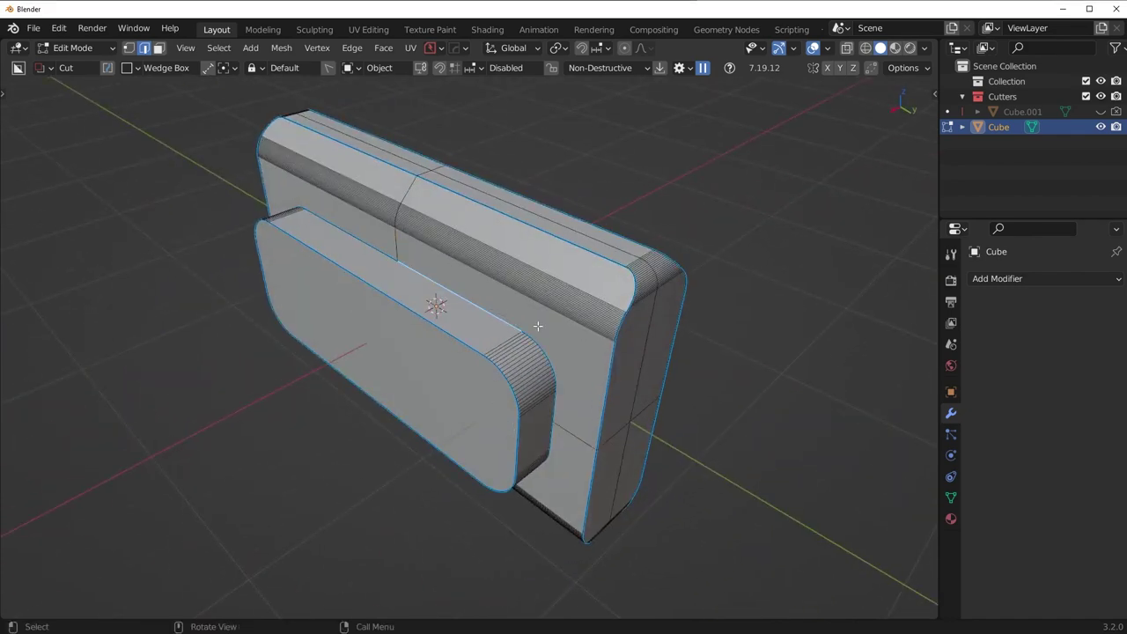
{"action": "key", "text": "y"}
{"action": "mouse_move", "coordinate": [486, 602]}
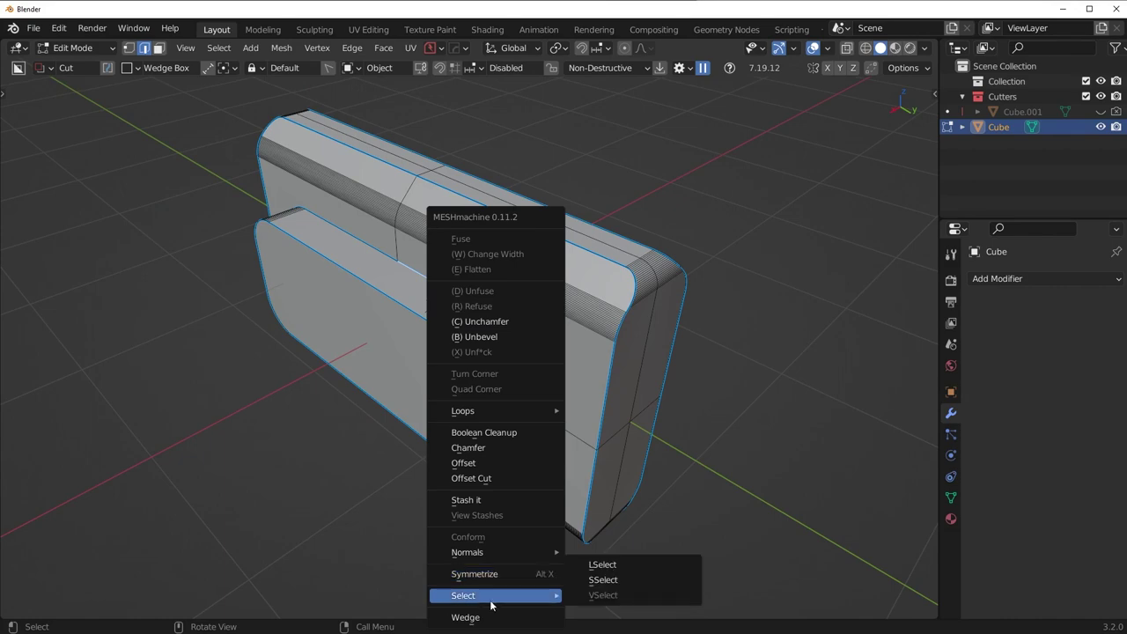
{"action": "left_click", "coordinate": [598, 565]}
{"action": "scroll", "coordinate": [579, 430], "scroll_direction": "up", "scroll_amount": 5}
{"action": "middle_click_drag", "start_coordinate": [579, 431], "coordinate": [620, 405]}
{"action": "left_click", "coordinate": [532, 290], "text": "alt"}
{"action": "left_click", "coordinate": [496, 302]}
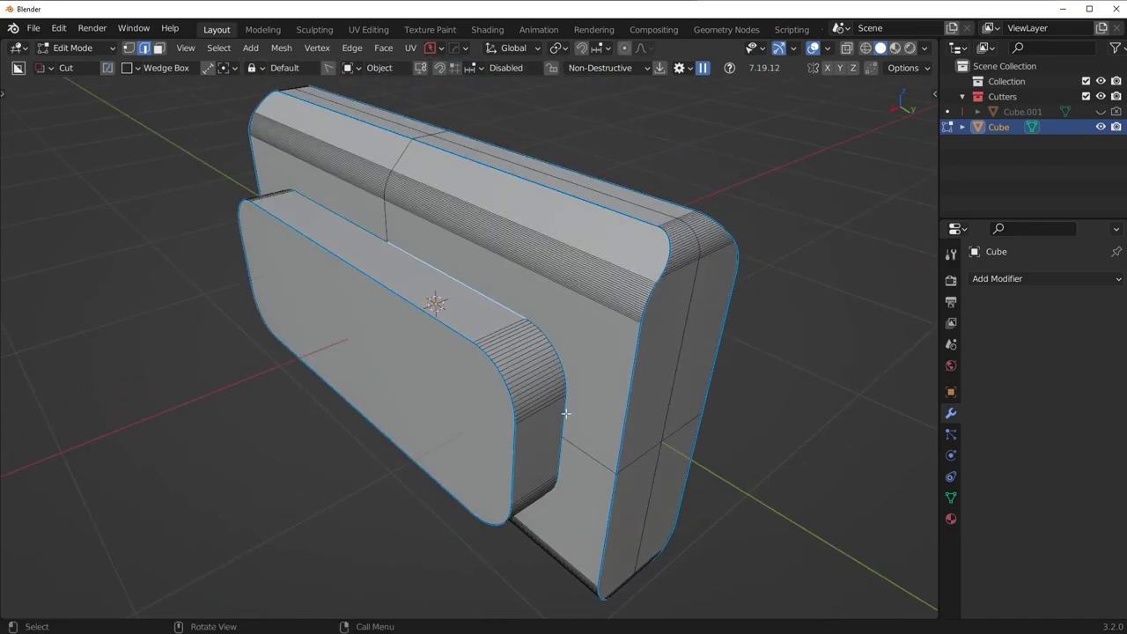
Select the full edge loop around the raised block's base using shortest-path picks and MESHmachine LSelect.
{"action": "middle_click_drag", "start_coordinate": [541, 502], "coordinate": [566, 428]}
{"action": "left_click", "coordinate": [405, 429], "text": "ctrl"}
{"action": "middle_click_drag", "start_coordinate": [405, 430], "coordinate": [502, 430]}
{"action": "left_click", "coordinate": [391, 411], "text": "ctrl"}
{"action": "middle_click_drag", "start_coordinate": [423, 342], "coordinate": [423, 433]}
{"action": "left_click", "coordinate": [334, 317], "text": "ctrl"}
{"action": "middle_click_drag", "start_coordinate": [797, 438], "coordinate": [692, 428]}
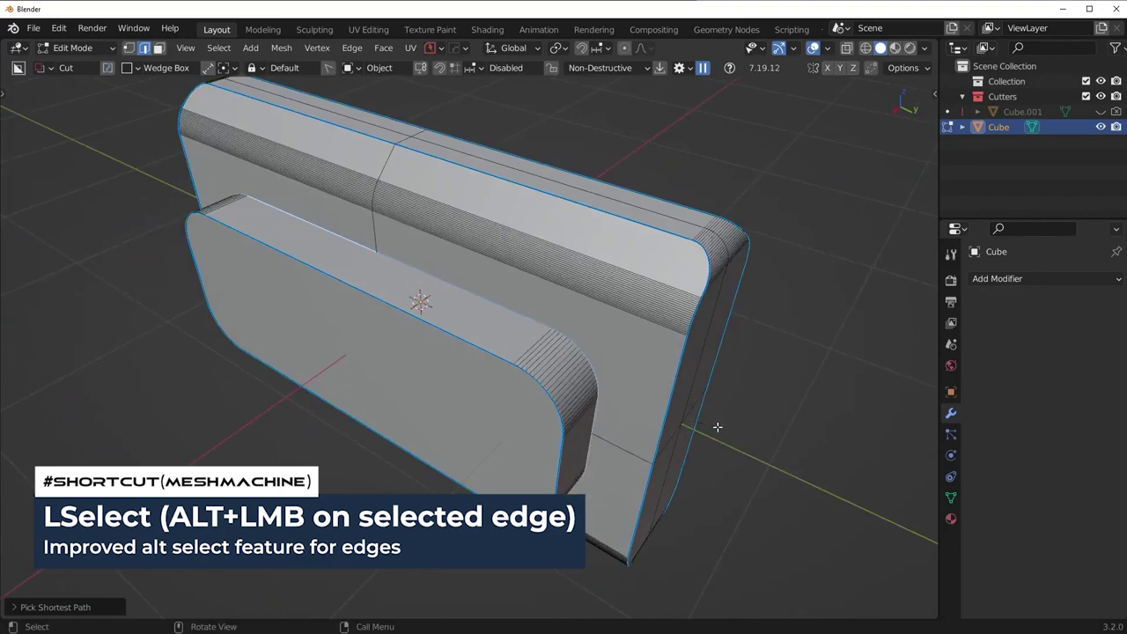
{"action": "left_click", "coordinate": [519, 316], "text": "alt"}
{"action": "middle_click_drag", "start_coordinate": [679, 396], "coordinate": [705, 405]}
Try a 21-segment bevel about 0.17 m wide on the loop around the raised block's base, and undo it.
{"action": "key", "text": "ctrl+b"}
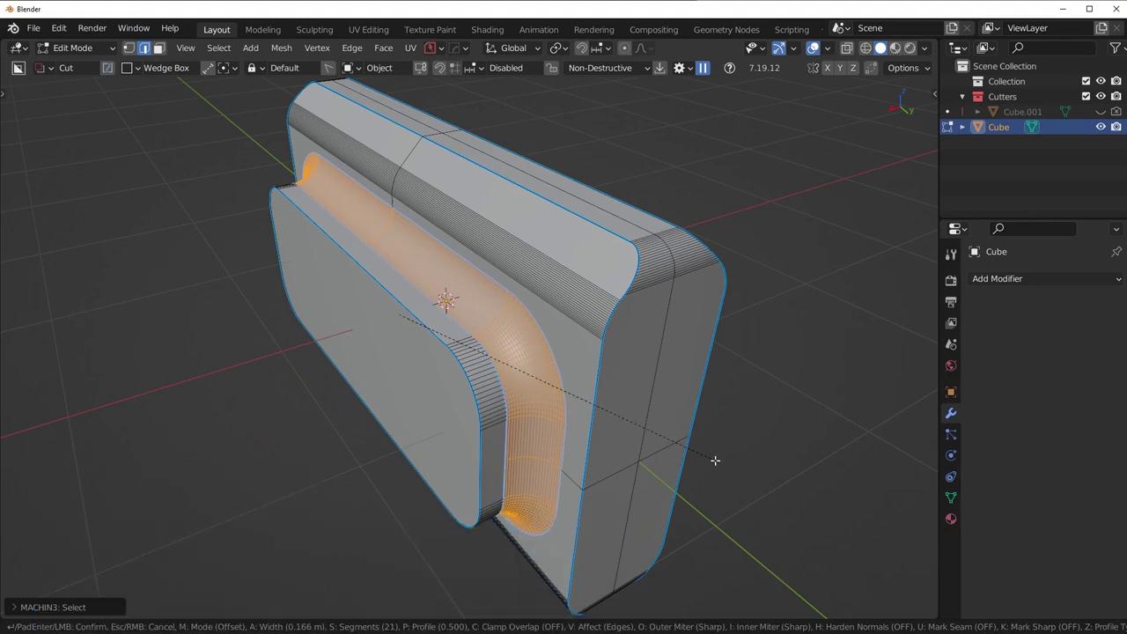
{"action": "left_click", "coordinate": [706, 459]}
{"action": "key", "text": "Tab"}
{"action": "middle_click_drag", "start_coordinate": [706, 459], "coordinate": [586, 432]}
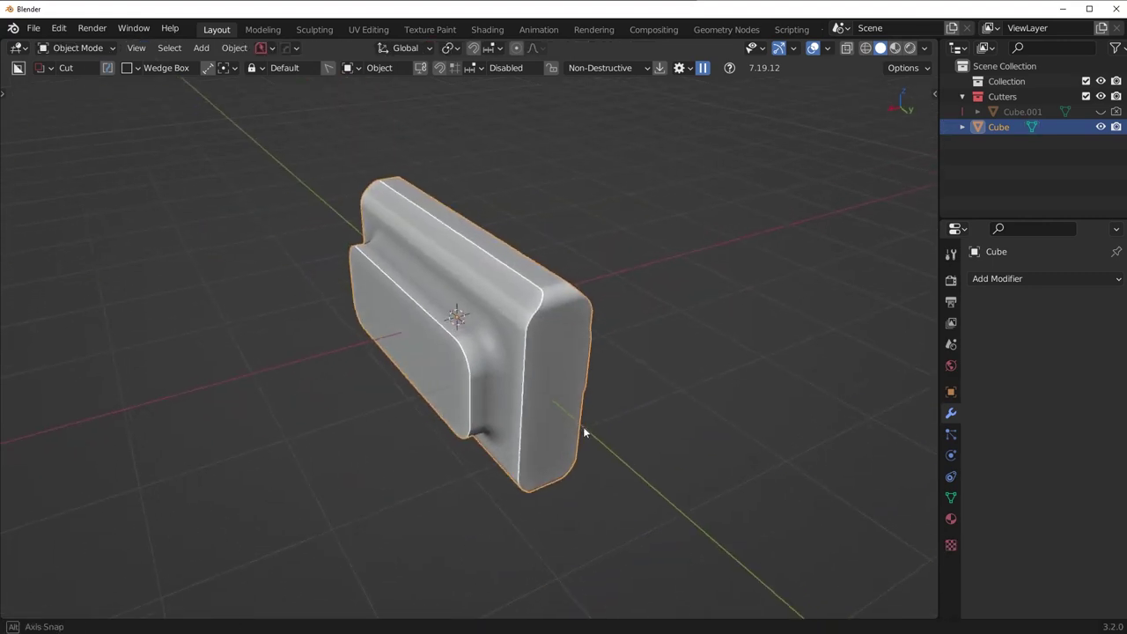
{"action": "scroll", "coordinate": [586, 429], "scroll_direction": "up", "scroll_amount": 3}
{"action": "key", "text": "ctrl+z"}
{"action": "key", "text": "ctrl+z"}
Bevel the loop around the raised block's base again with a narrower width and check the result.
{"action": "key", "text": "ctrl+b"}
{"action": "left_click", "coordinate": [735, 455]}
{"action": "key", "text": "Tab"}
{"action": "key", "text": "Tab"}
{"action": "middle_click_drag", "start_coordinate": [738, 321], "coordinate": [616, 432]}
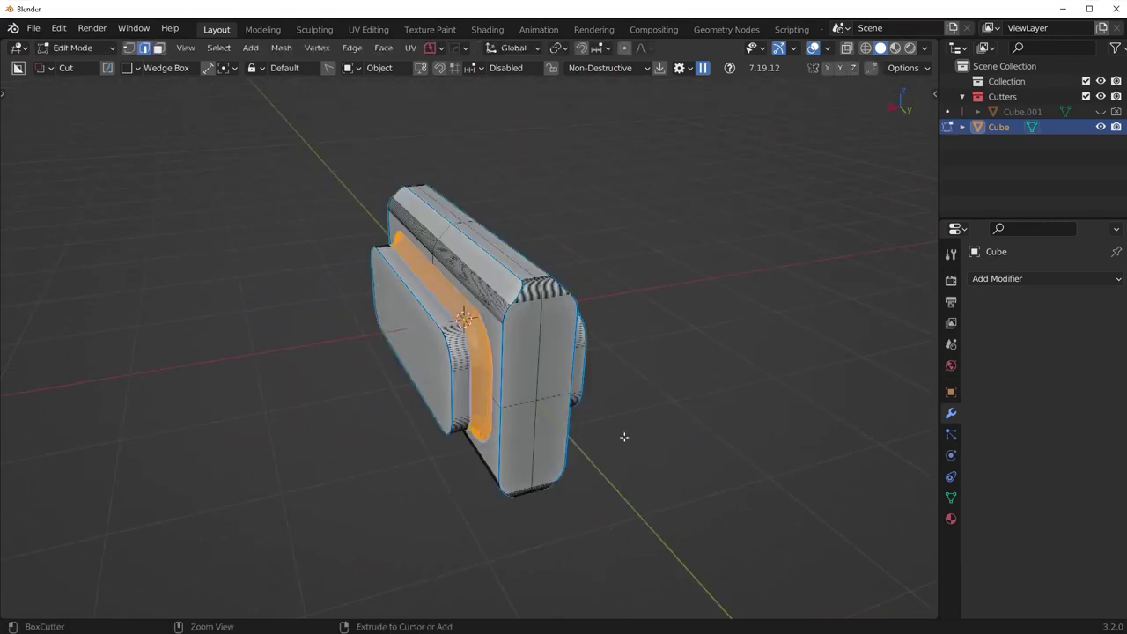
Complete the smooth rounded bevel around the raised block's base loop and check the shading in object mode.
{"action": "key", "text": "Tab"}
{"action": "scroll", "coordinate": [687, 475], "scroll_direction": "up", "scroll_amount": 5}
{"action": "key", "text": "ctrl+b"}
{"action": "left_click", "coordinate": [763, 476]}
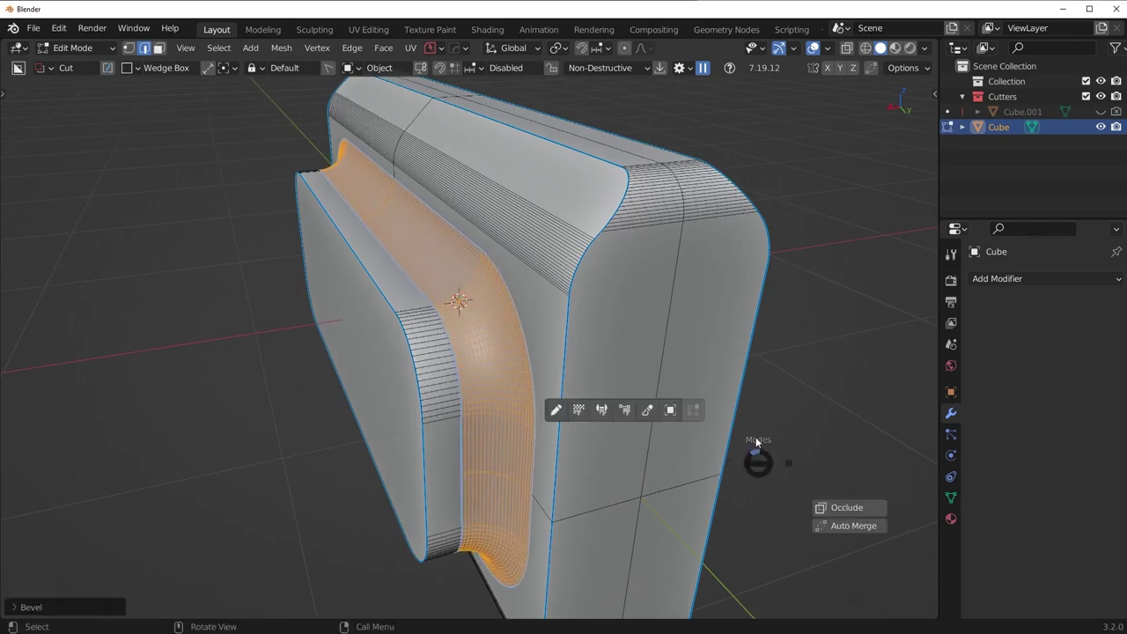
{"action": "key", "text": "Tab"}
{"action": "scroll", "coordinate": [621, 415], "scroll_direction": "down", "scroll_amount": 4}
{"action": "middle_click_drag", "start_coordinate": [620, 421], "coordinate": [564, 409]}
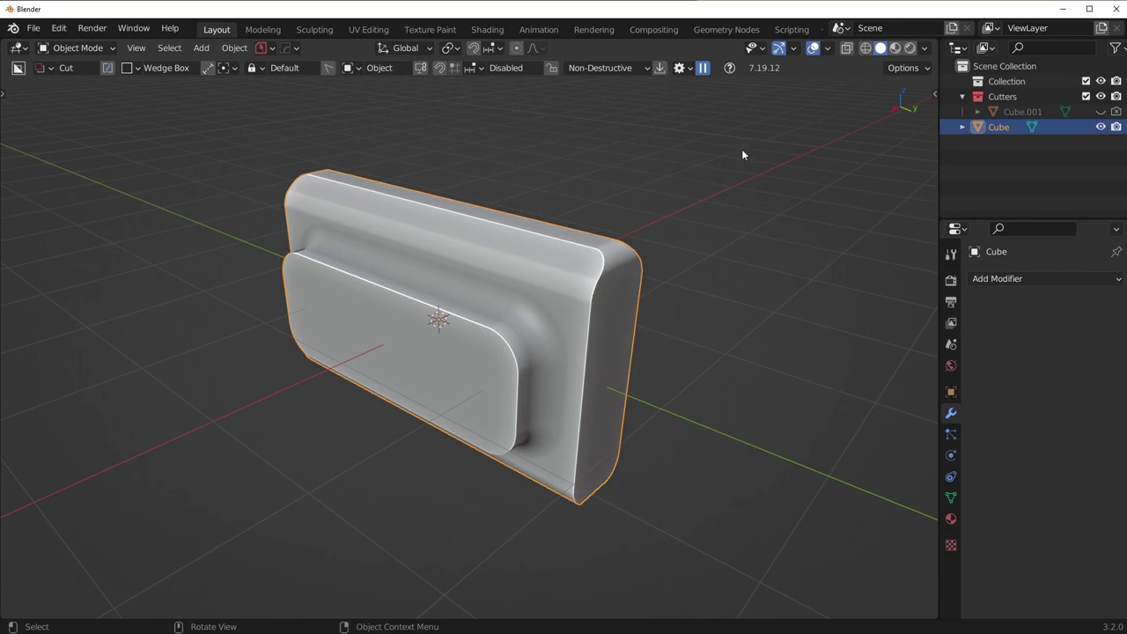
{"action": "left_click", "coordinate": [814, 48]}
{"action": "left_click", "coordinate": [814, 49]}
Bevel the outline of the raised block's front face with a narrow chamfer.
{"action": "middle_click_drag", "start_coordinate": [622, 388], "coordinate": [576, 395]}
{"action": "scroll", "coordinate": [461, 421], "scroll_direction": "up", "scroll_amount": 4}
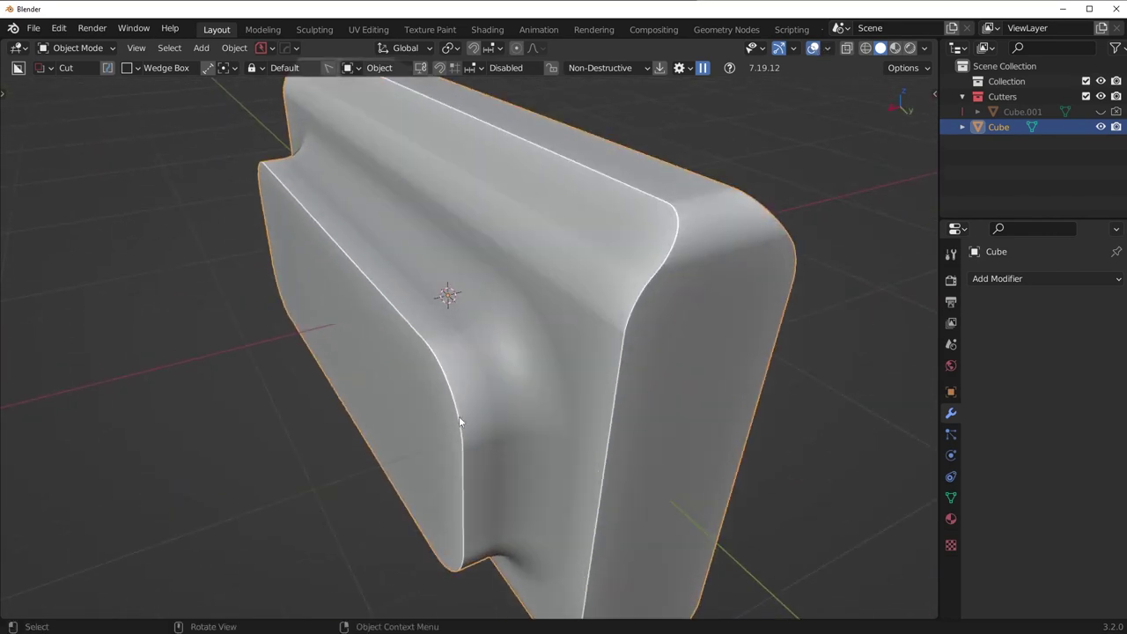
{"action": "key", "text": "Tab"}
{"action": "key", "text": "ctrl+b"}
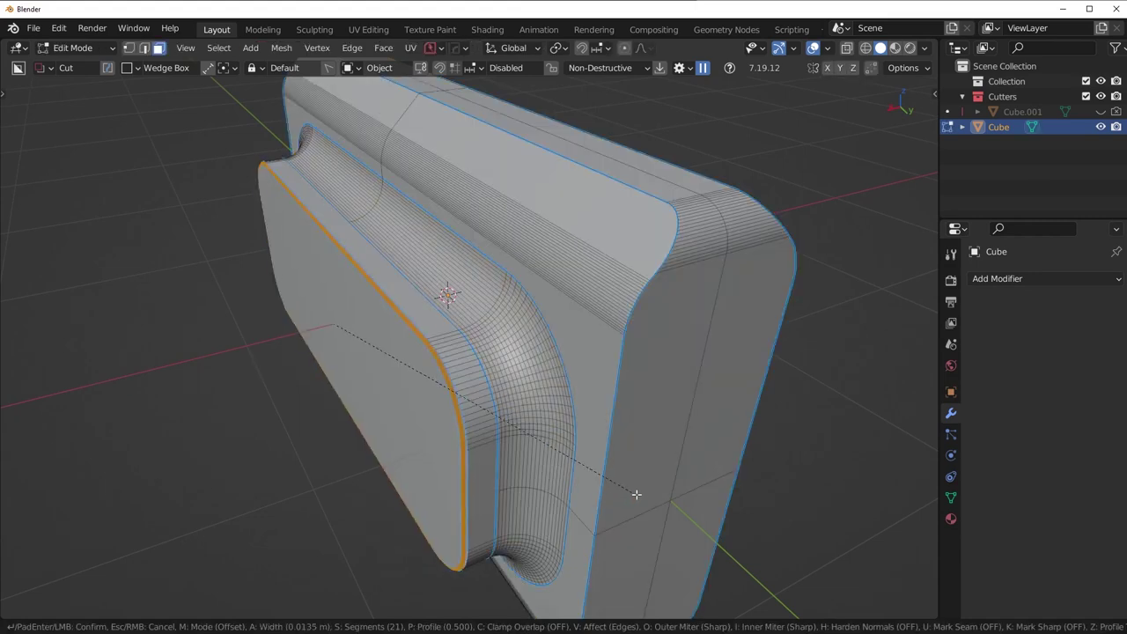
{"action": "scroll", "coordinate": [642, 494], "scroll_direction": "down", "scroll_amount": 11}
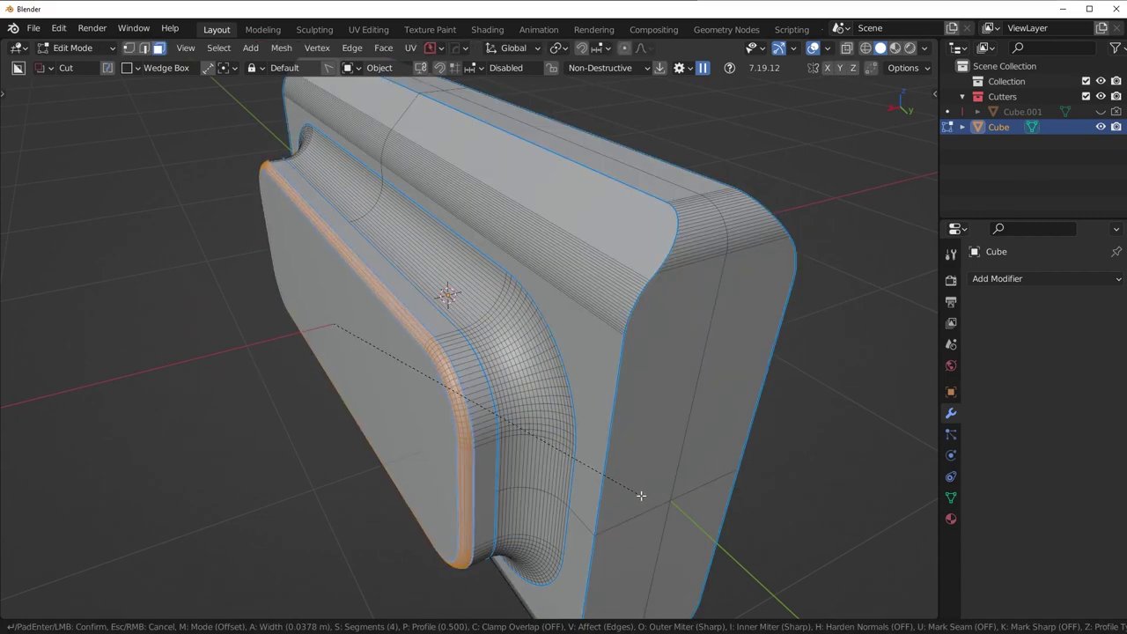
{"action": "left_click", "coordinate": [632, 497]}
{"action": "key", "text": "Tab"}
{"action": "scroll", "coordinate": [618, 425], "scroll_direction": "down", "scroll_amount": 5}
{"action": "middle_click_drag", "start_coordinate": [618, 424], "coordinate": [556, 465]}
Move the chamfered front face of the raised block slightly inward along the global X axis.
{"action": "key", "text": "Tab"}
{"action": "scroll", "coordinate": [528, 462], "scroll_direction": "up", "scroll_amount": 5}
{"action": "key", "text": "g"}
{"action": "key", "text": "x"}
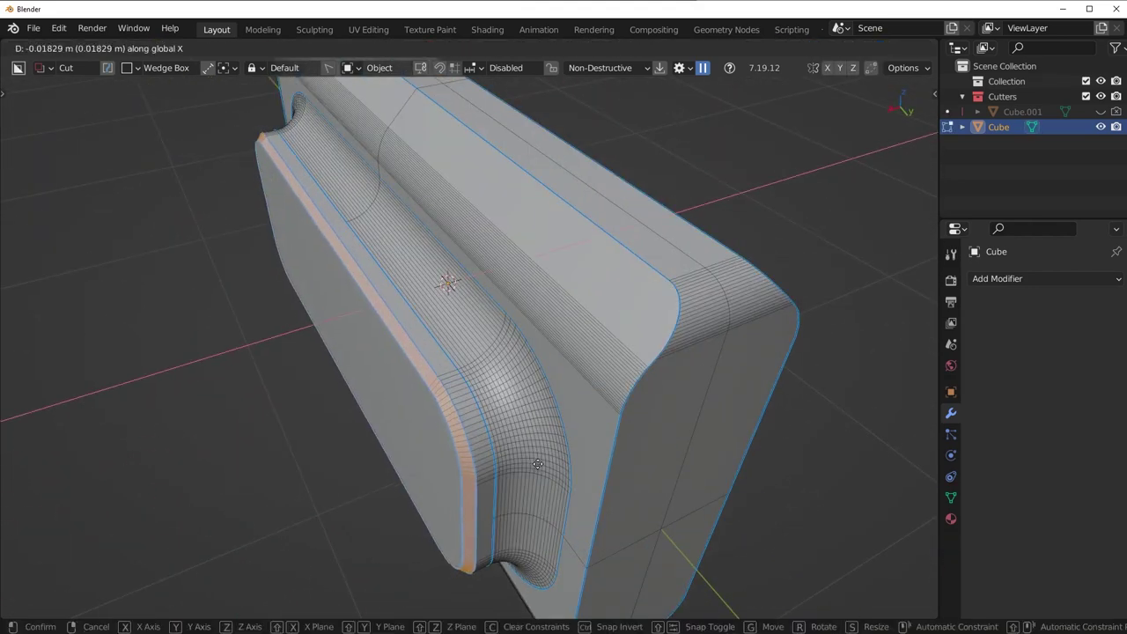
{"action": "left_click", "coordinate": [542, 461]}
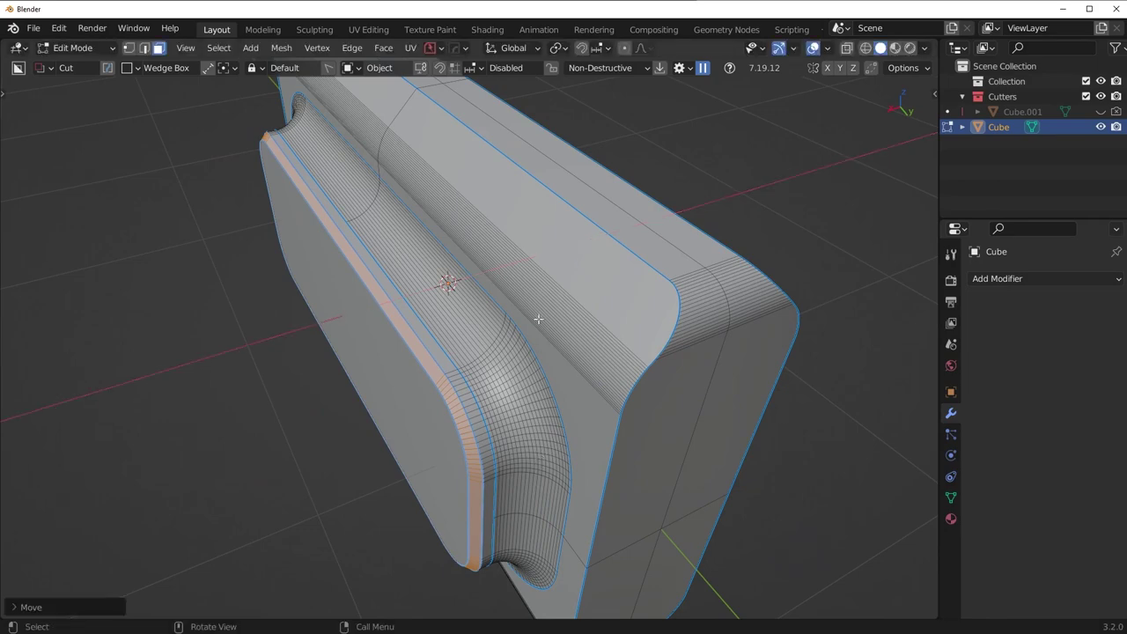
Symmetrize the mesh across X so the opposite side gets the same blended and chamfered raised block.
{"action": "key", "text": "Tab"}
{"action": "scroll", "coordinate": [541, 461], "scroll_direction": "down", "scroll_amount": 5}
{"action": "middle_click_drag", "start_coordinate": [542, 461], "coordinate": [497, 424]}
{"action": "key", "text": "Tab"}
{"action": "key", "text": "alt+x"}
{"action": "key", "text": "Tab"}
{"action": "middle_click_drag", "start_coordinate": [685, 452], "coordinate": [541, 350]}
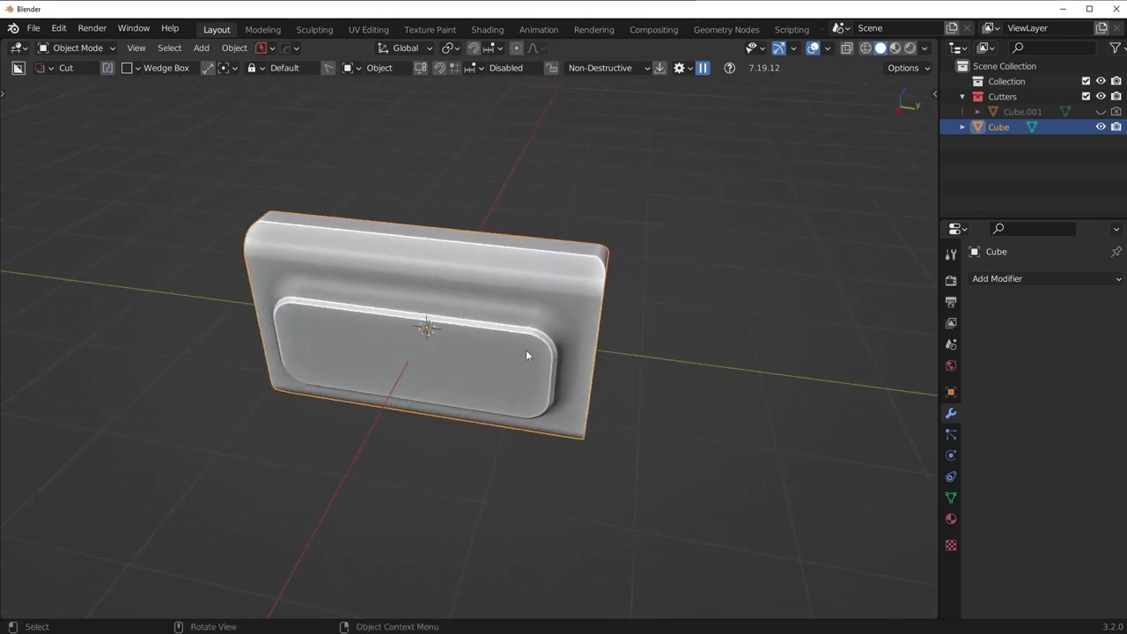
{"action": "middle_click_drag", "start_coordinate": [196, 450], "coordinate": [411, 330]}
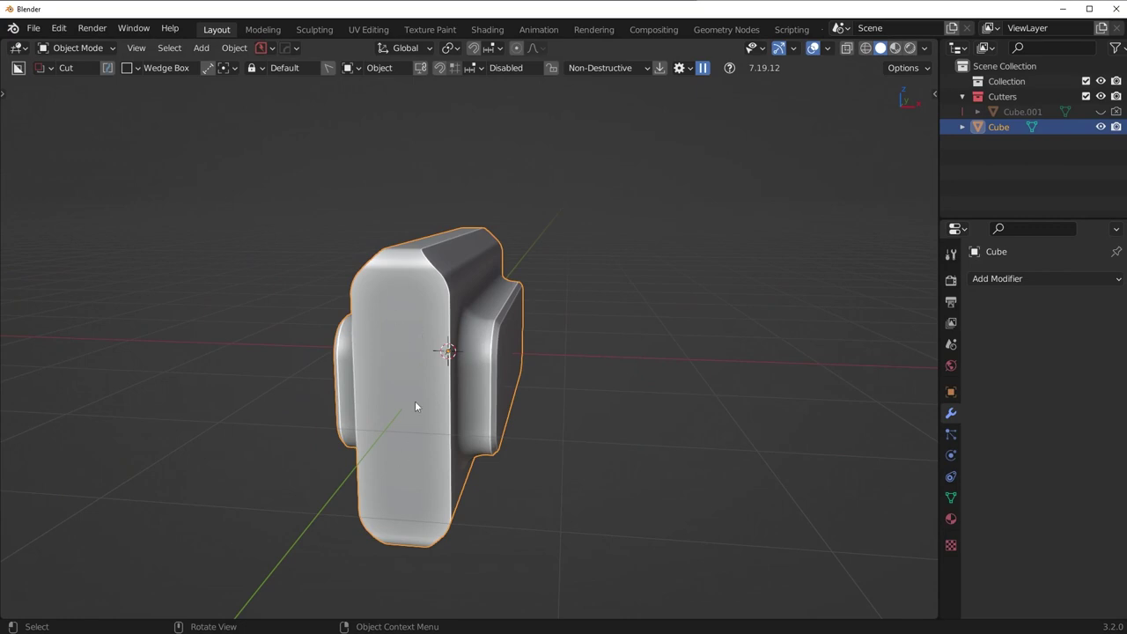
{"action": "middle_click_drag", "start_coordinate": [436, 376], "coordinate": [617, 443]}
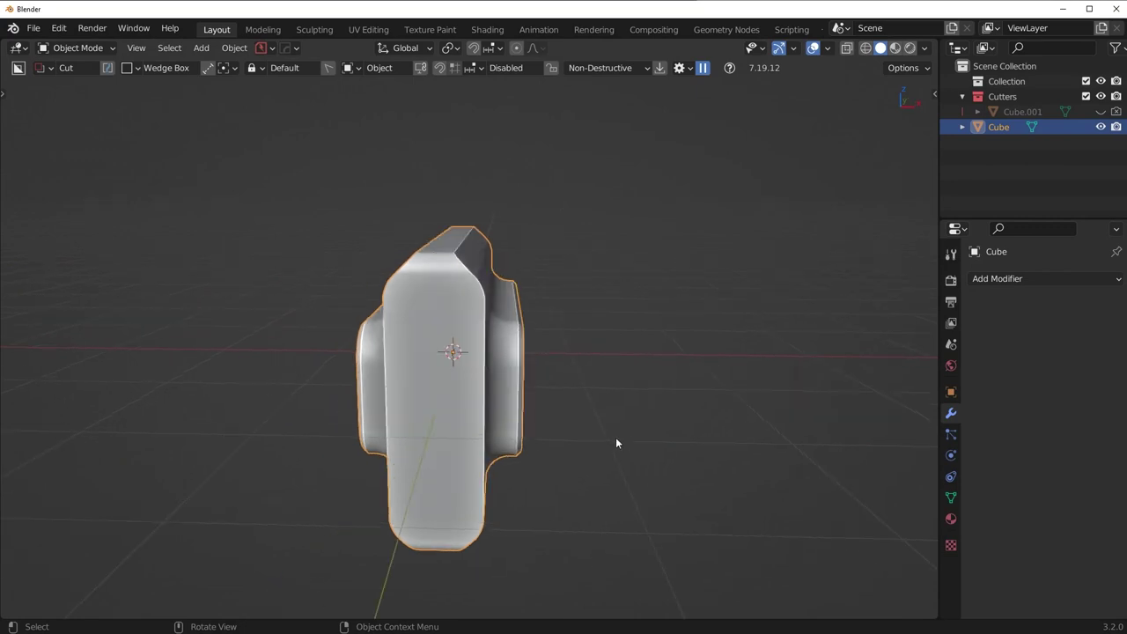
In front view, add a cube, scale it down and stretch it about 4.2 times along Z to fit inside the block's end profile.
{"action": "key", "text": "KP_1"}
{"action": "key", "text": "shift+a"}
{"action": "mouse_move", "coordinate": [679, 259]}
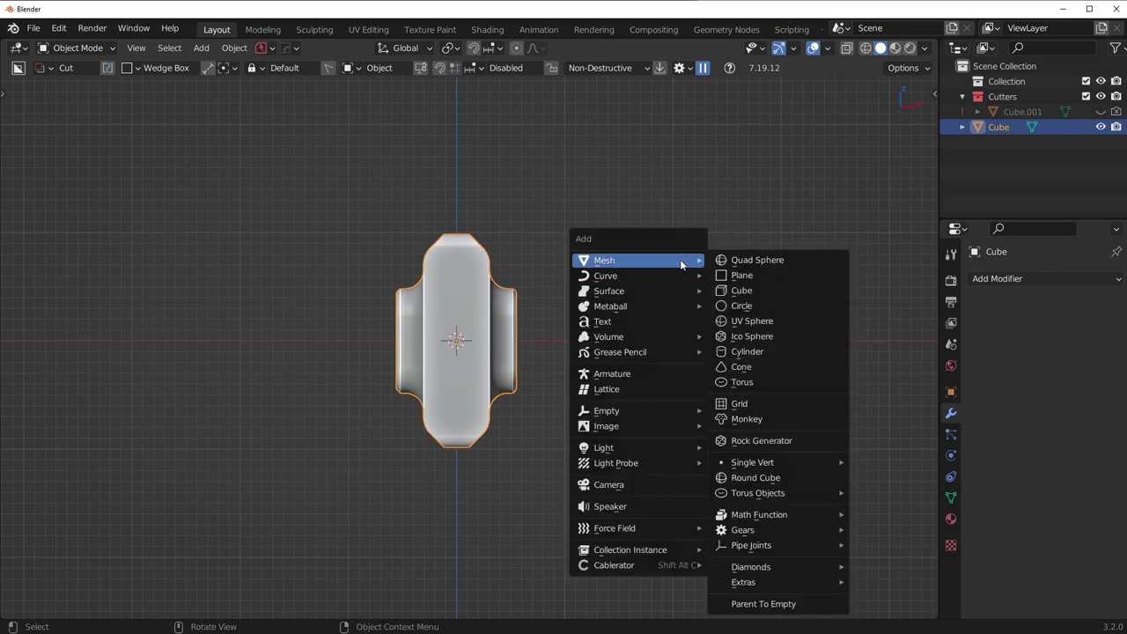
{"action": "left_click", "coordinate": [754, 290]}
{"action": "key", "text": "s"}
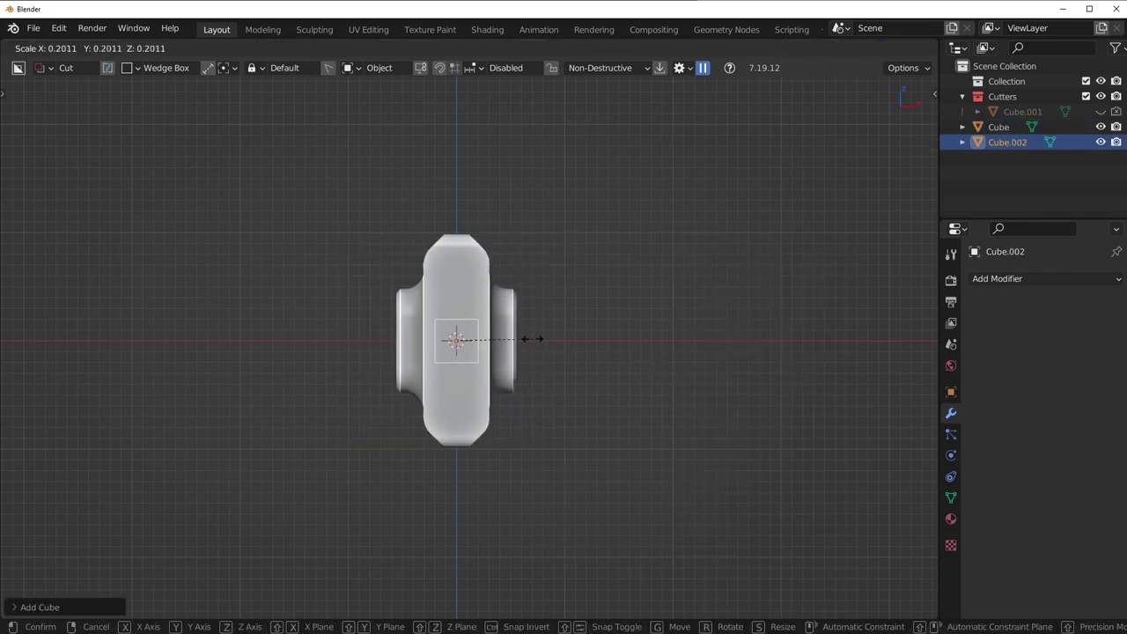
{"action": "key", "text": "z"}
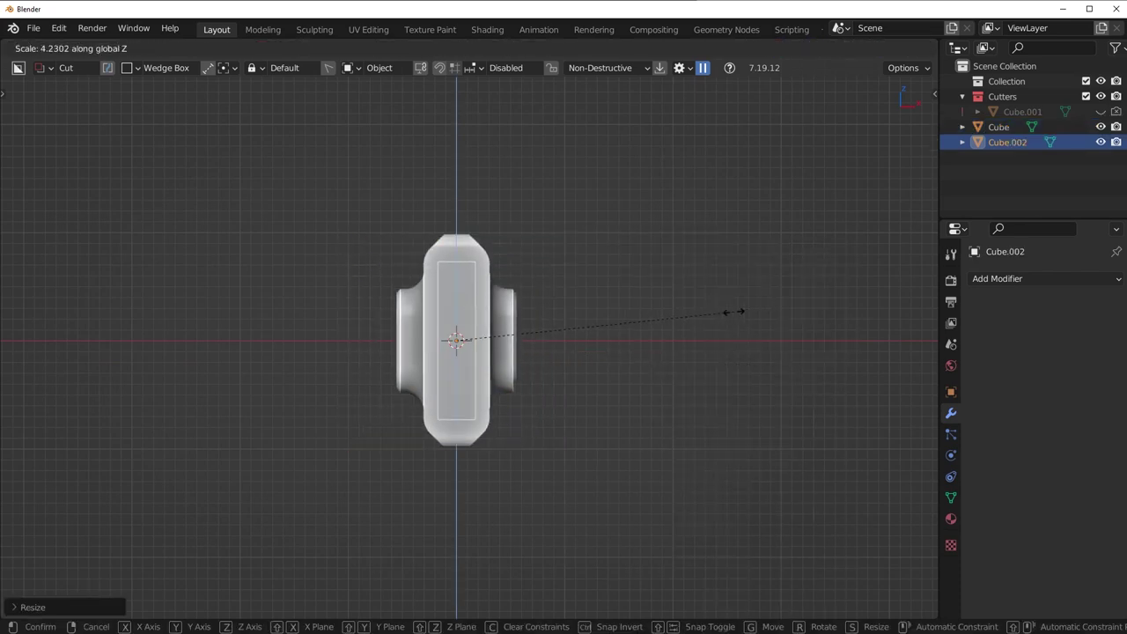
{"action": "left_click", "coordinate": [731, 310]}
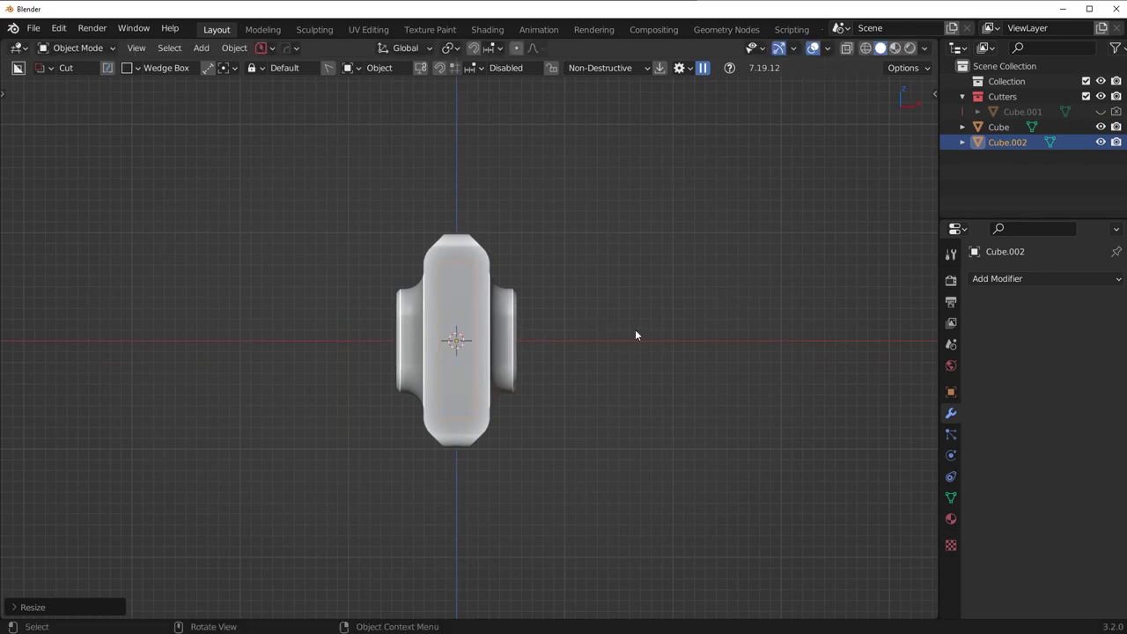
Move the tall narrow box along Y to the end of the main block.
{"action": "middle_click_drag", "start_coordinate": [629, 331], "coordinate": [630, 360]}
{"action": "key", "text": "g"}
{"action": "key", "text": "y"}
{"action": "left_click", "coordinate": [522, 437]}
Lengthen the box along Y and reposition it so it sits partly inside the main block's end.
{"action": "key", "text": "s"}
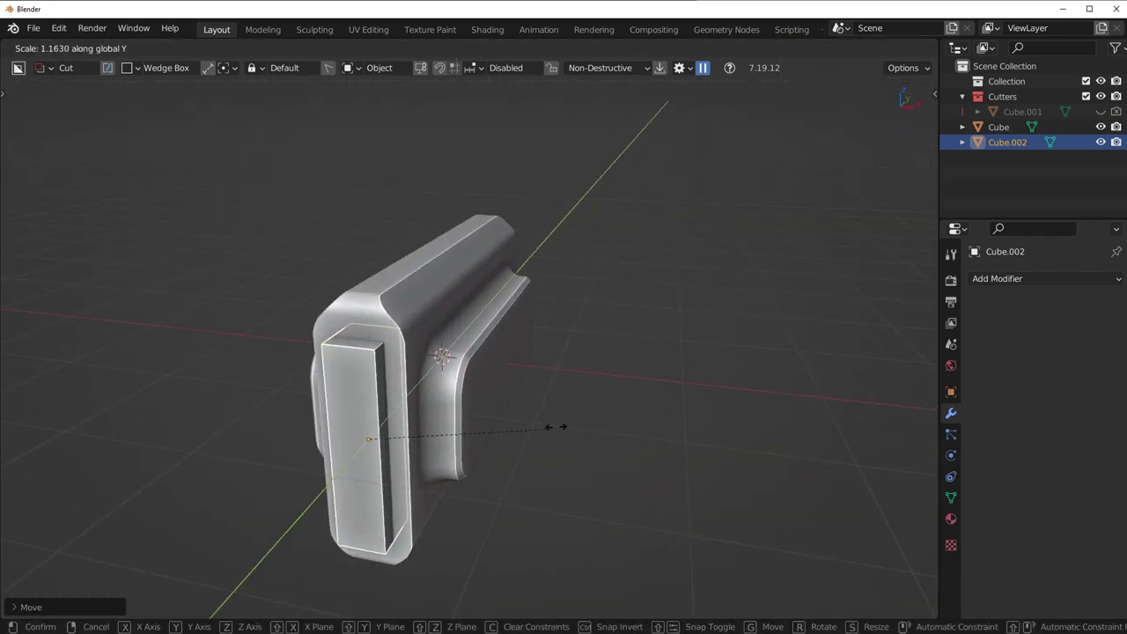
{"action": "key", "text": "y"}
{"action": "left_click", "coordinate": [695, 412]}
{"action": "key", "text": "s"}
{"action": "key", "text": "y"}
{"action": "left_click", "coordinate": [671, 379]}
{"action": "key", "text": "g"}
{"action": "key", "text": "y"}
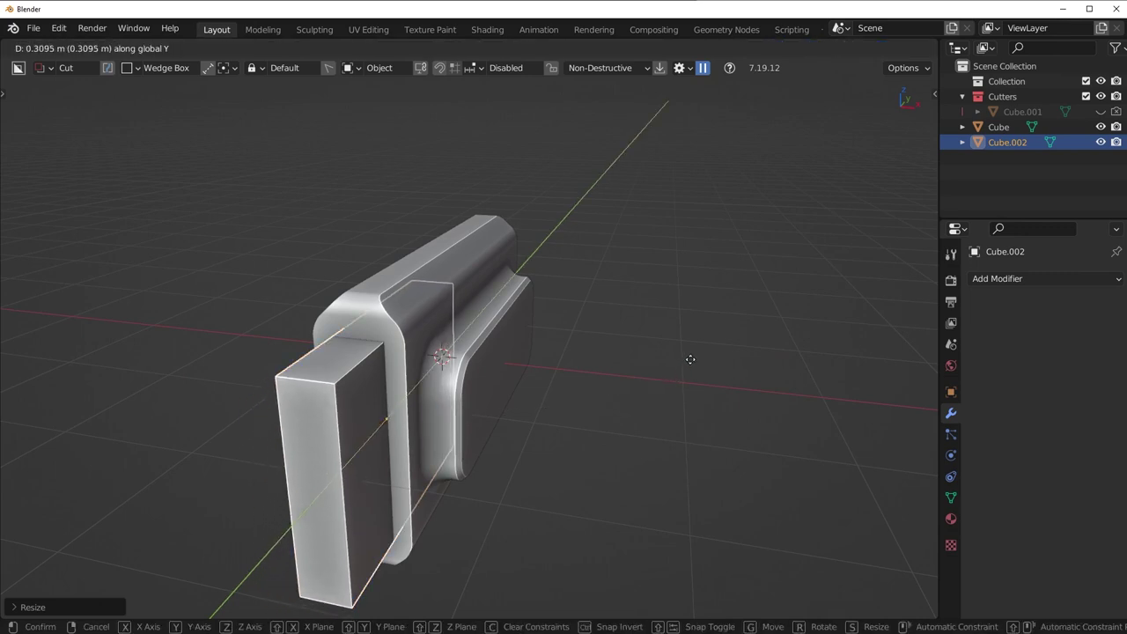
{"action": "left_click", "coordinate": [678, 372]}
Apply the box's transforms and bevel its four lengthwise edges with 16 segments, about 0.1 m wide.
{"action": "middle_click_drag", "start_coordinate": [678, 372], "coordinate": [483, 386]}
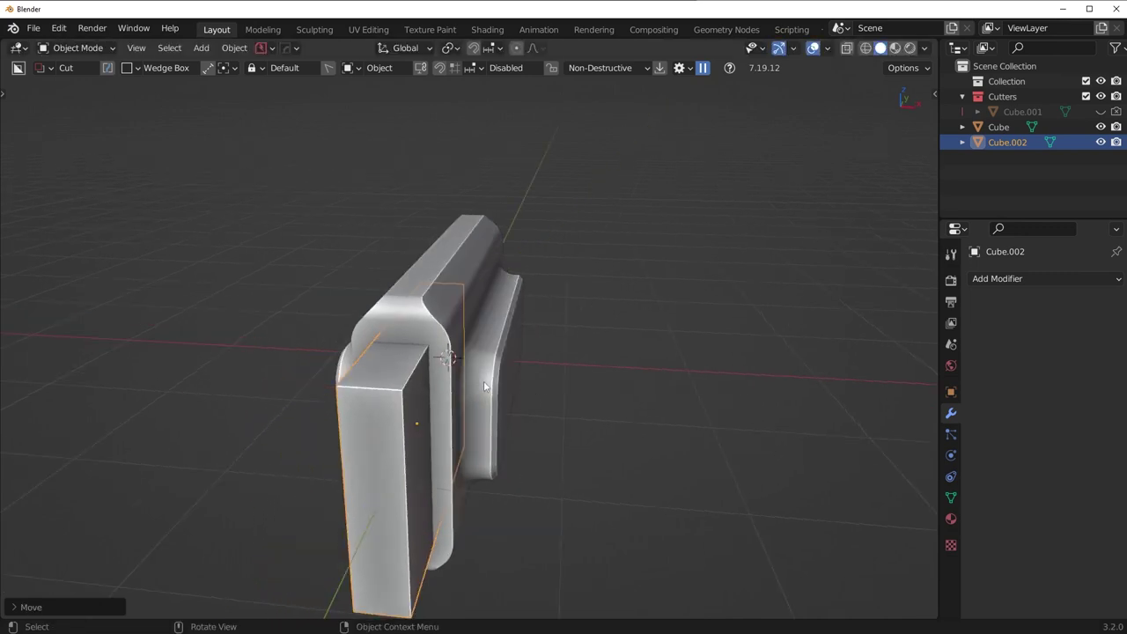
{"action": "key", "text": "ctrl+a"}
{"action": "left_click", "coordinate": [484, 386]}
{"action": "key", "text": "Tab"}
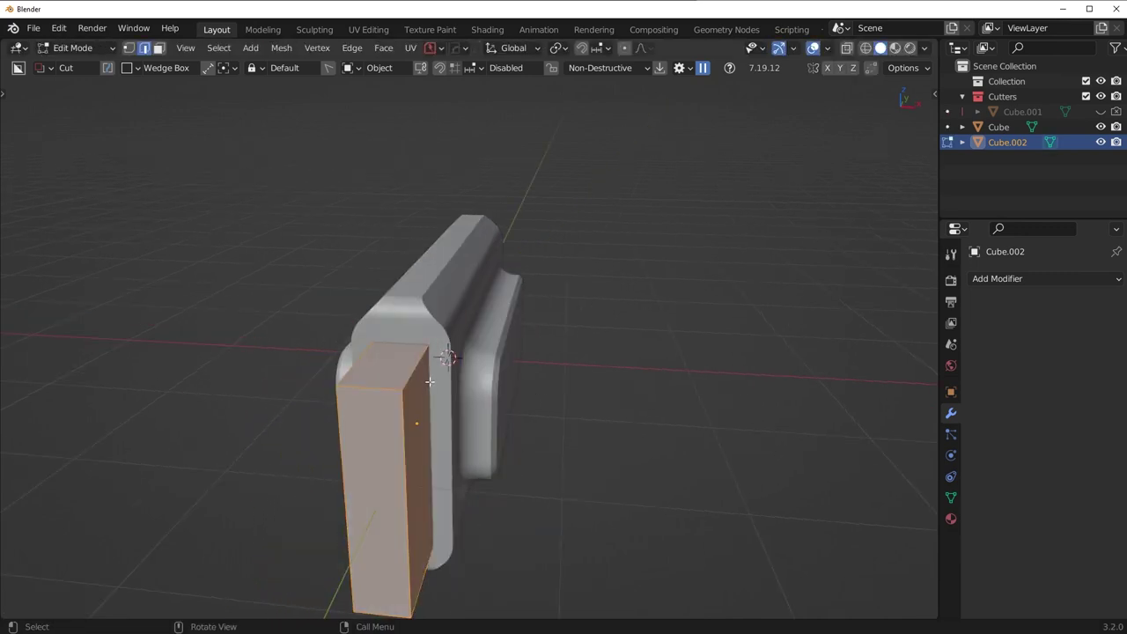
{"action": "key", "text": "alt+a"}
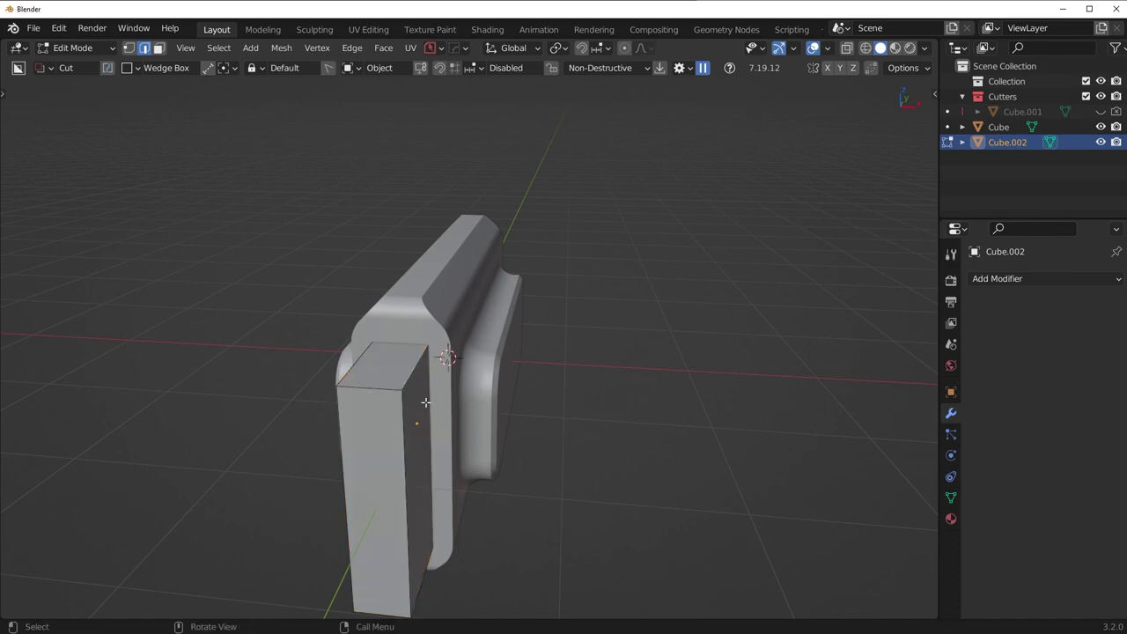
{"action": "key", "text": "ctrl+b"}
{"action": "scroll", "coordinate": [672, 456], "scroll_direction": "up", "scroll_amount": 7}
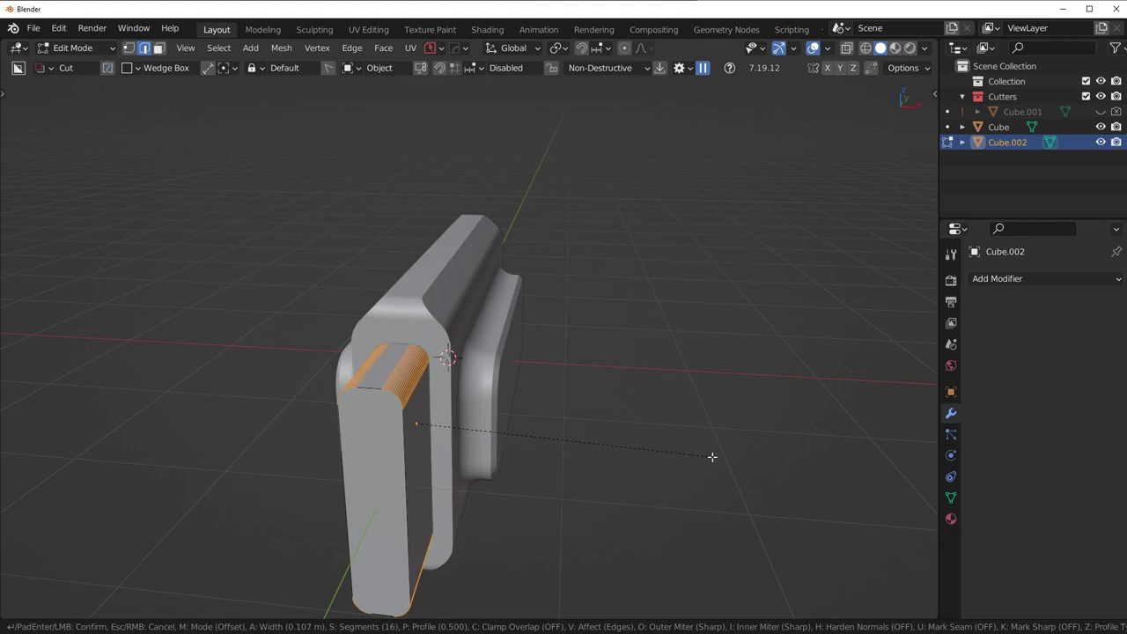
{"action": "left_click", "coordinate": [690, 449]}
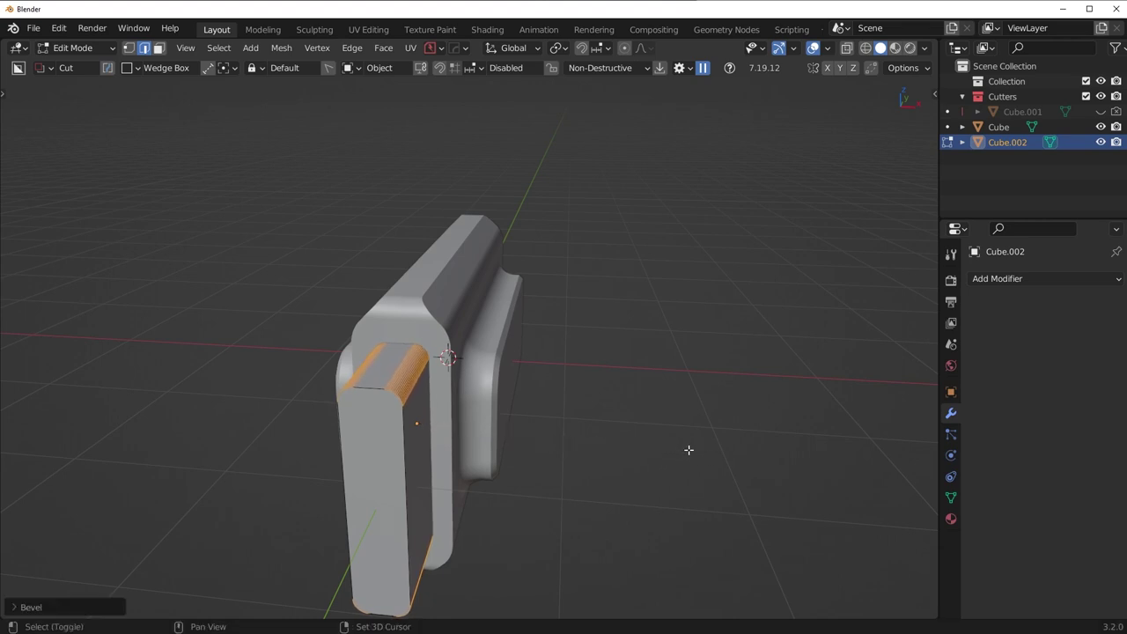
Return to object mode and run Hard Ops Sharpen on the rounded box.
{"action": "key", "text": "Tab"}
{"action": "key", "text": "q"}
{"action": "left_click", "coordinate": [567, 392]}
{"action": "middle_click_drag", "start_coordinate": [567, 393], "coordinate": [658, 392]}
{"action": "key", "text": "s"}
{"action": "left_click", "coordinate": [665, 391]}
{"action": "middle_click_drag", "start_coordinate": [566, 347], "coordinate": [537, 257]}
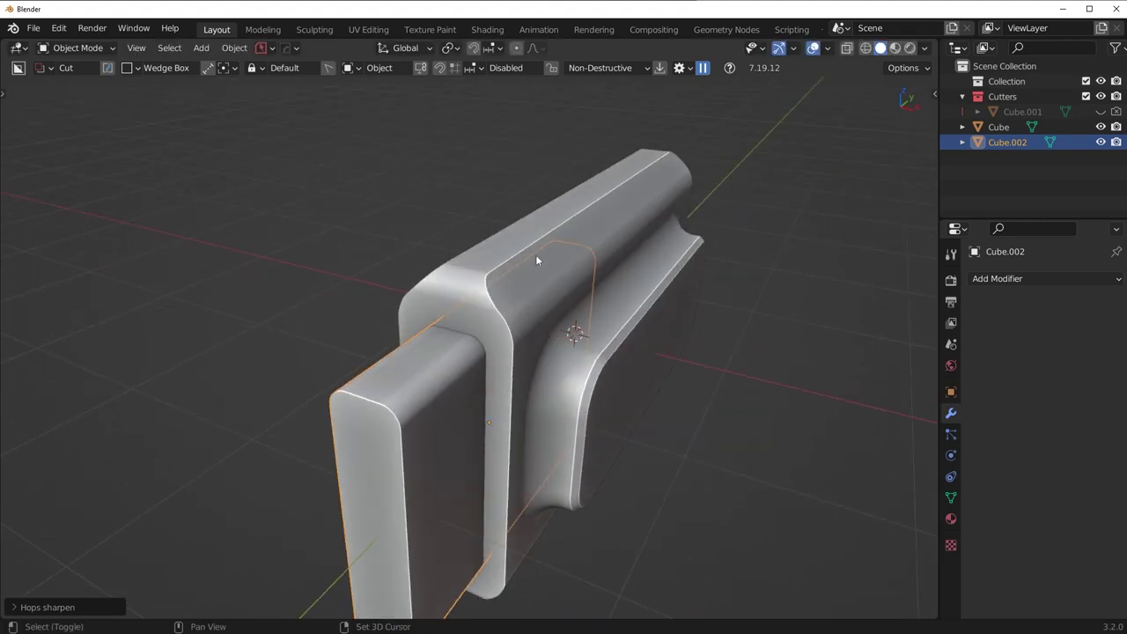
Subtract the rounded box from the main block with a Hard Ops boolean to cut a slot in its end.
{"action": "left_click", "coordinate": [675, 306]}
{"action": "key", "text": "q"}
{"action": "left_click", "coordinate": [677, 310]}
{"action": "middle_click_drag", "start_coordinate": [676, 310], "coordinate": [535, 361]}
{"action": "scroll", "coordinate": [547, 341], "scroll_direction": "up", "scroll_amount": 3}
{"action": "scroll", "coordinate": [536, 391], "scroll_direction": "down", "scroll_amount": 3}
{"action": "key", "text": "ctrl+z"}
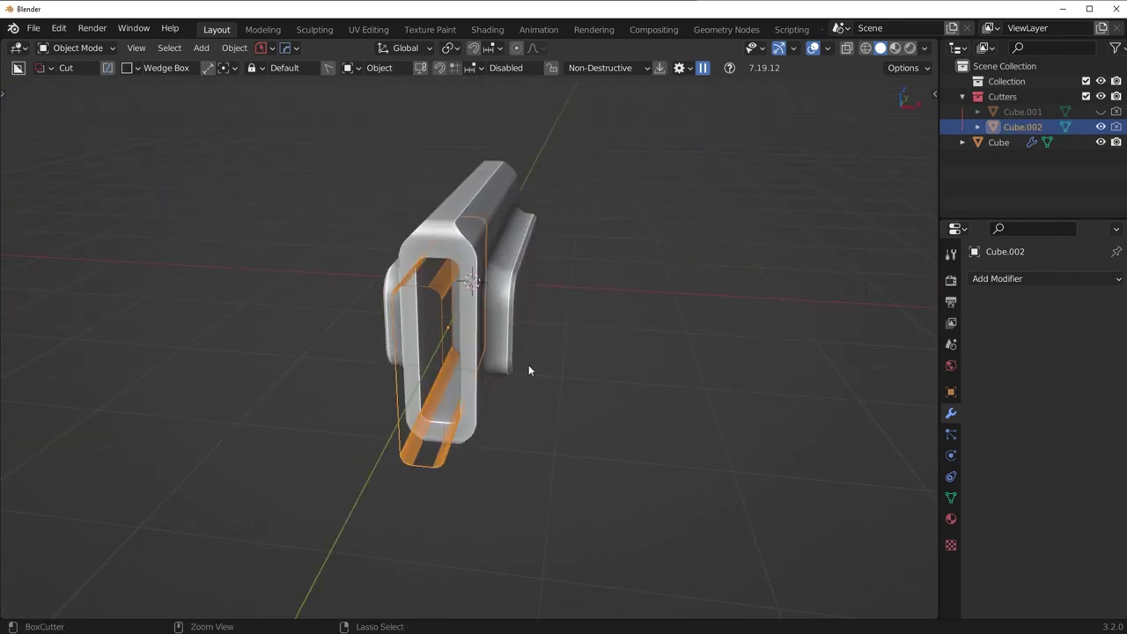
{"action": "middle_click_drag", "start_coordinate": [444, 382], "coordinate": [464, 453], "text": "shift"}
{"action": "scroll", "coordinate": [464, 452], "scroll_direction": "up", "scroll_amount": 3}
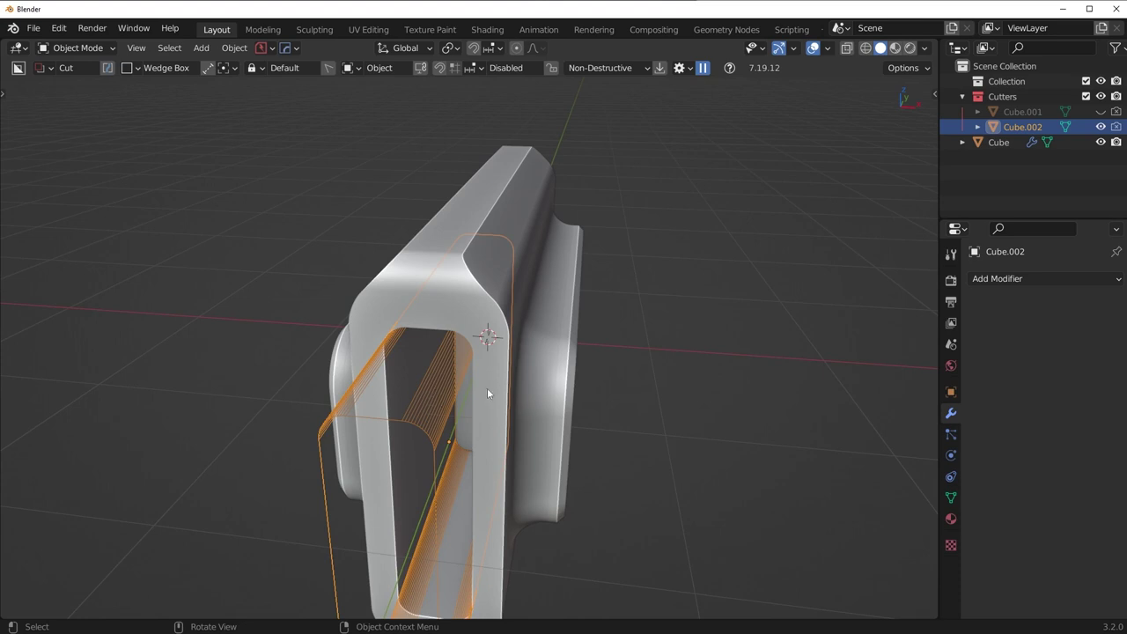
Enlarge the slot cutter's mesh with Shrink/Fatten by 0.0438 m, with Offset Even enabled.
{"action": "key", "text": "Tab"}
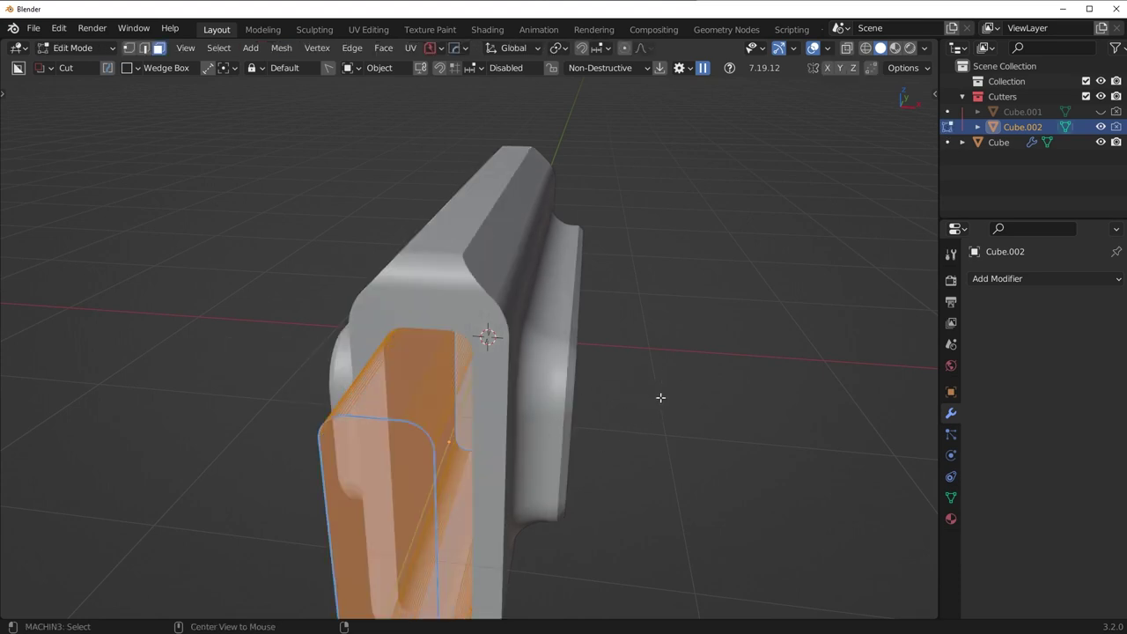
{"action": "key", "text": "alt+s"}
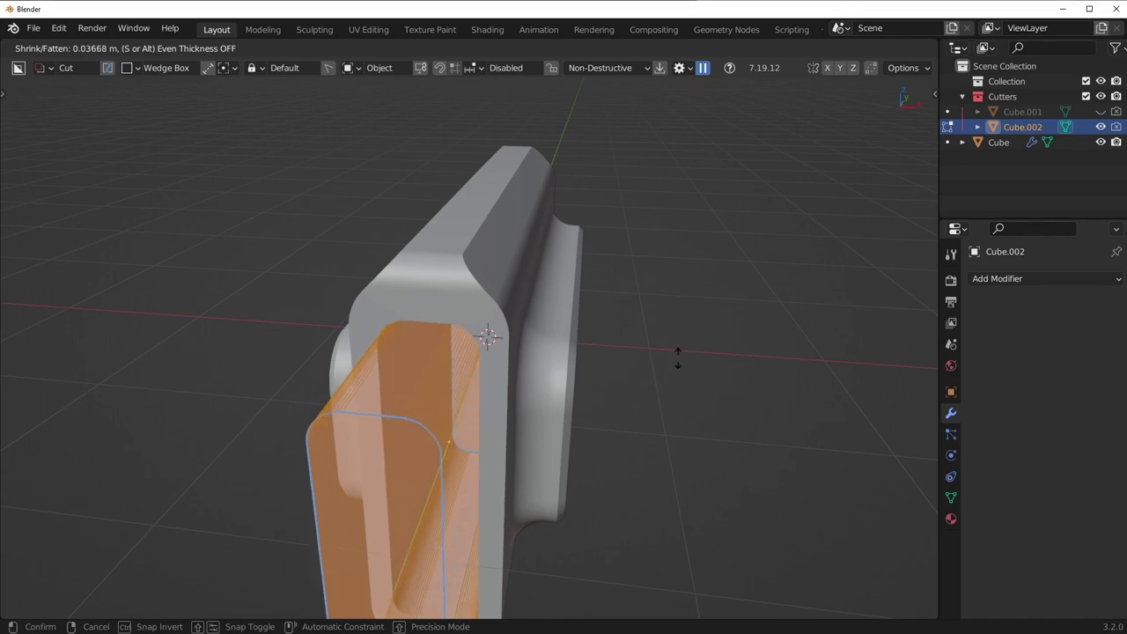
{"action": "left_click", "coordinate": [682, 351]}
{"action": "left_click", "coordinate": [100, 608]}
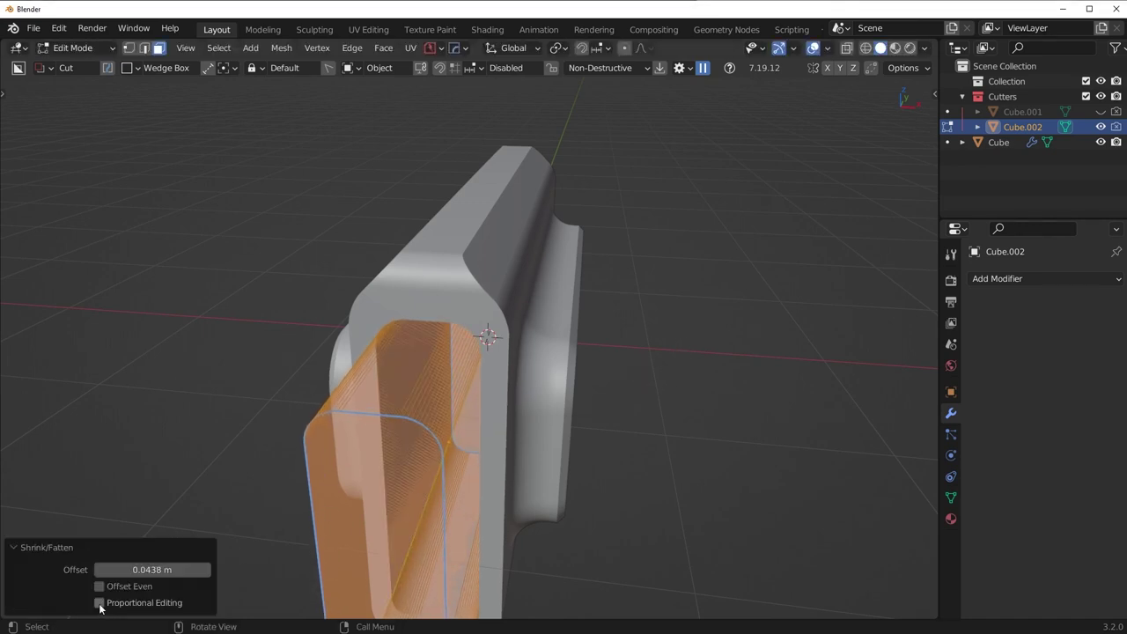
{"action": "left_click", "coordinate": [100, 586]}
{"action": "key", "text": "Tab"}
Hide the Cutters collection and inspect the slot in the block's end.
{"action": "key", "text": "shift+2"}
{"action": "scroll", "coordinate": [608, 378], "scroll_direction": "down", "scroll_amount": 5}
{"action": "middle_click_drag", "start_coordinate": [567, 392], "coordinate": [645, 398]}
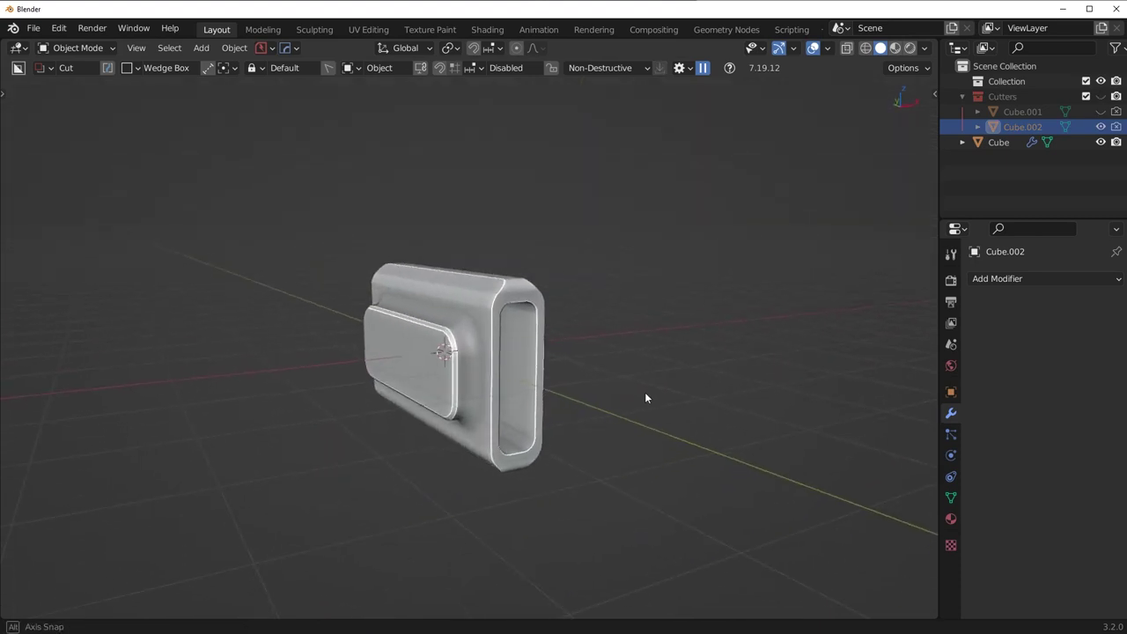
{"action": "scroll", "coordinate": [647, 389], "scroll_direction": "up", "scroll_amount": 3}
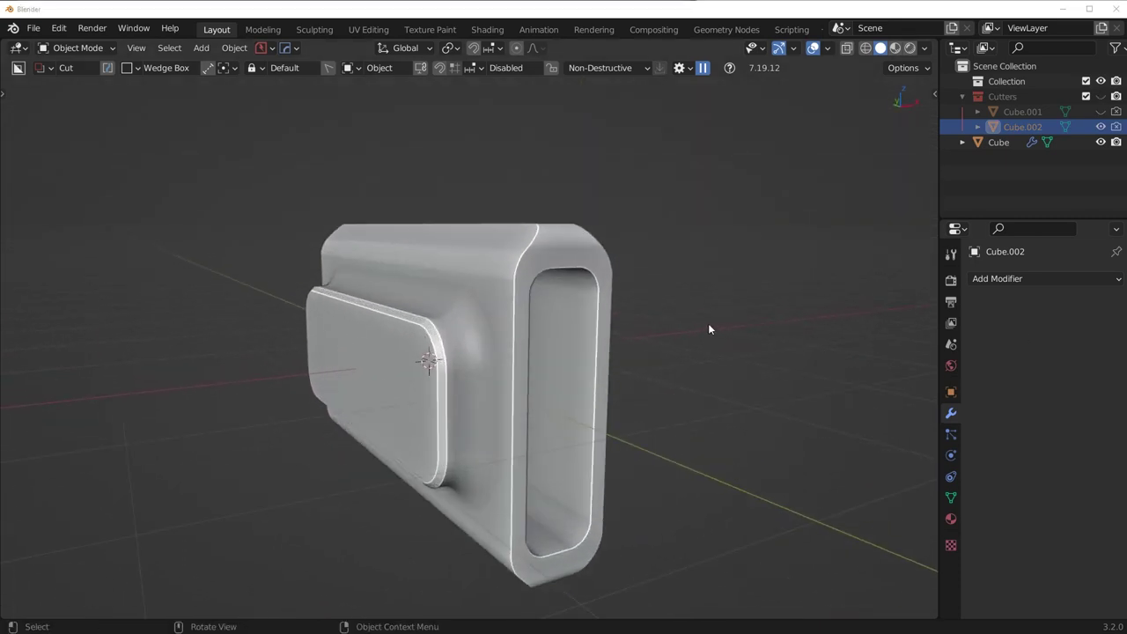
Fatten the slot cutter evenly by about another 0.03 m and check the thinner slot walls.
{"action": "middle_click_drag", "start_coordinate": [722, 330], "coordinate": [614, 357]}
{"action": "key", "text": "Tab"}
{"action": "key", "text": "alt+s"}
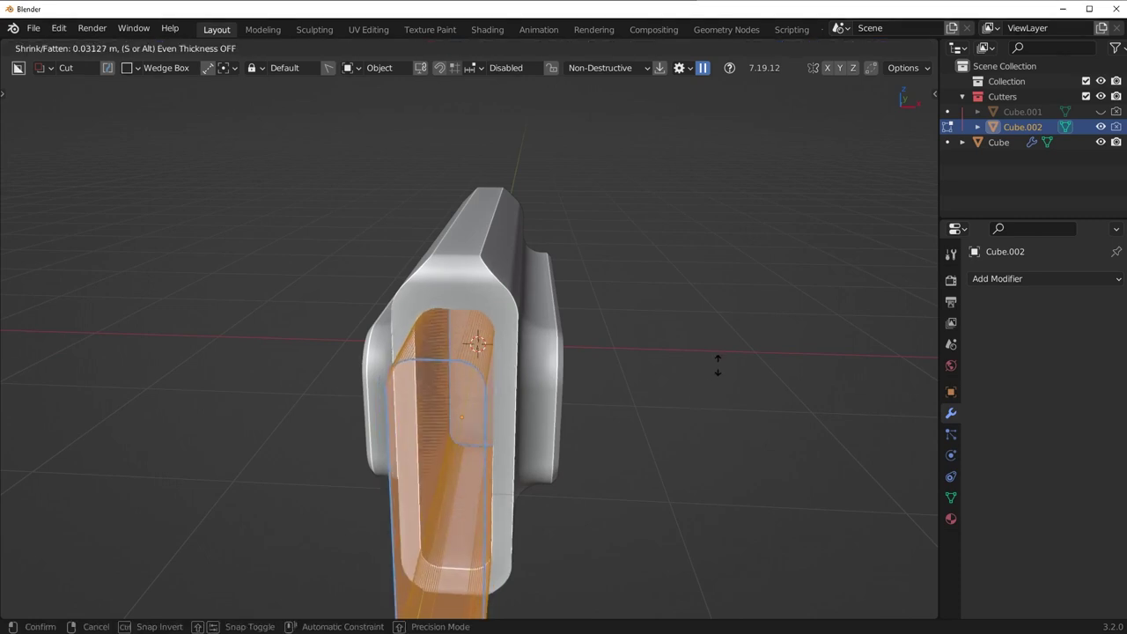
{"action": "left_click", "coordinate": [716, 370]}
{"action": "left_click", "coordinate": [130, 588]}
{"action": "key", "text": "Tab"}
{"action": "middle_click_drag", "start_coordinate": [617, 370], "coordinate": [630, 394]}
{"action": "middle_click_drag", "start_coordinate": [195, 461], "coordinate": [547, 317]}
Try Hard Ops Sharpen on the main block and undo it.
{"action": "left_click", "coordinate": [450, 361]}
{"action": "key", "text": "q"}
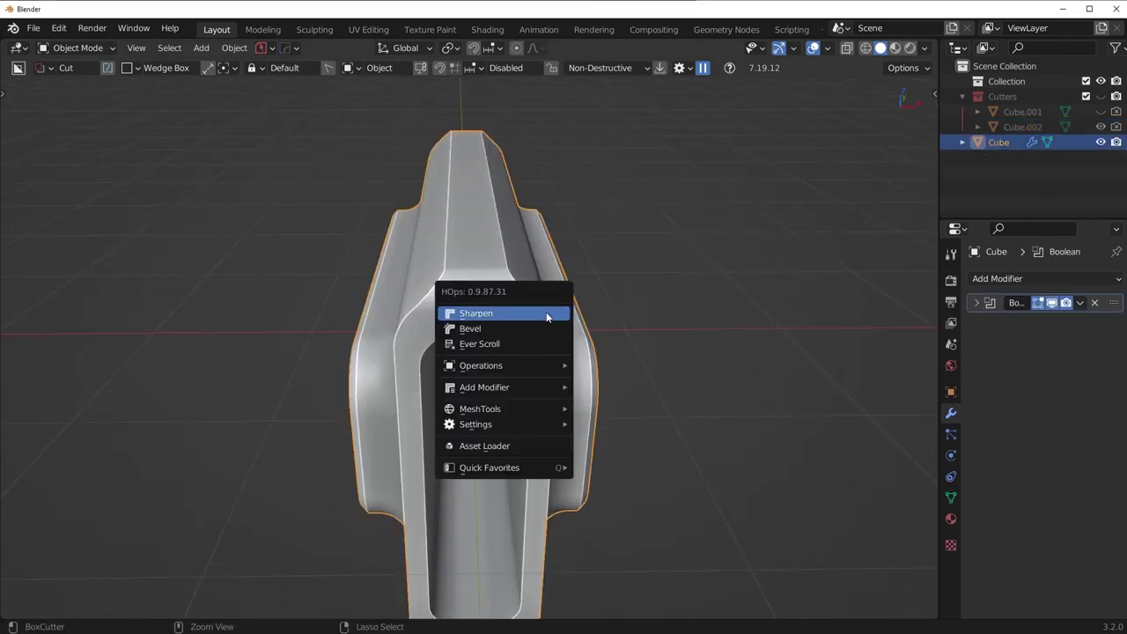
{"action": "left_click", "coordinate": [547, 317]}
{"action": "middle_click_drag", "start_coordinate": [561, 415], "coordinate": [443, 320]}
{"action": "key", "text": "ctrl+z"}
Reveal and select the main block's slot cutter with Hard Ops Ever Scroll.
{"action": "key", "text": "q"}
{"action": "key", "text": "q"}
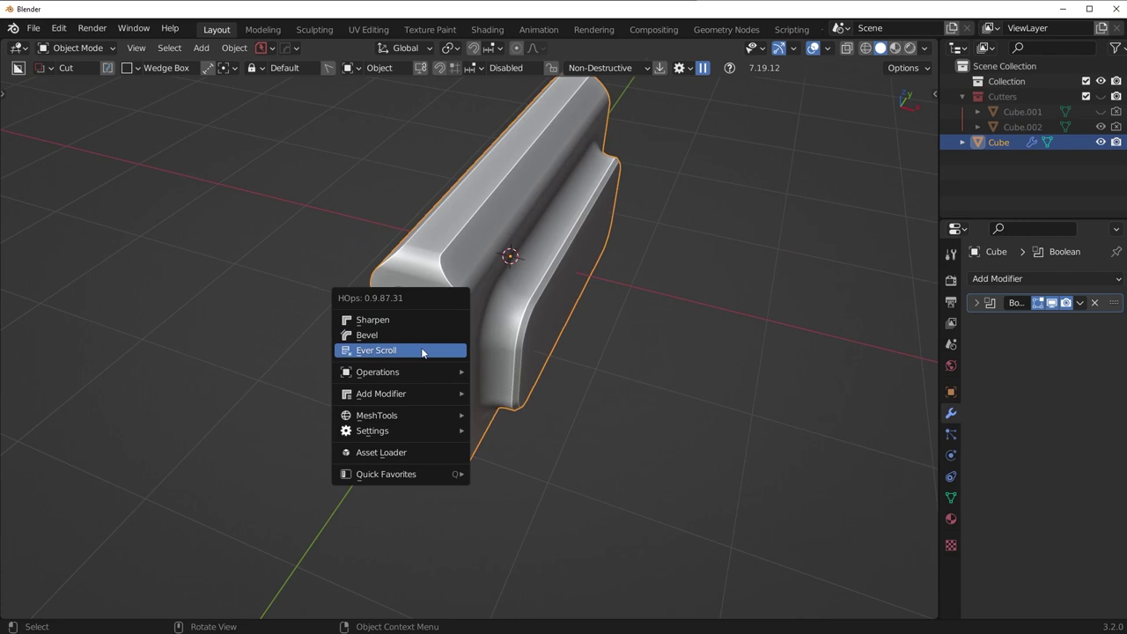
{"action": "left_click", "coordinate": [421, 349]}
{"action": "left_click", "coordinate": [397, 359]}
Duplicate the slot cutter as a separate solid object in the active collection with Hard Ops Shade Solid.
{"action": "middle_click_drag", "start_coordinate": [530, 441], "coordinate": [625, 432]}
{"action": "key", "text": "q"}
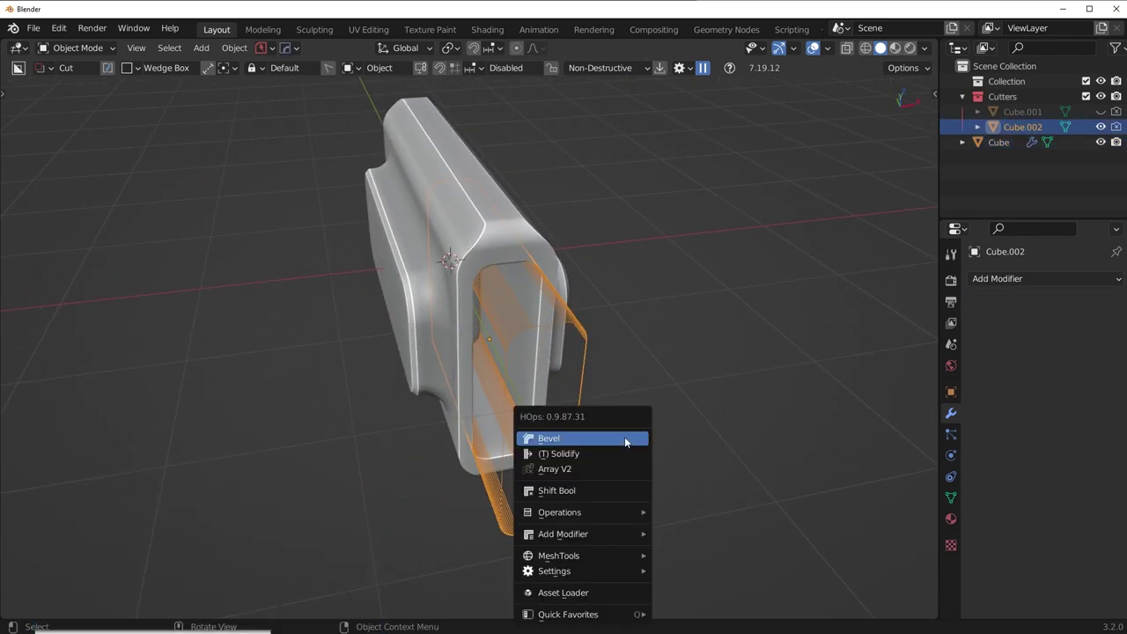
{"action": "mouse_move", "coordinate": [568, 577]}
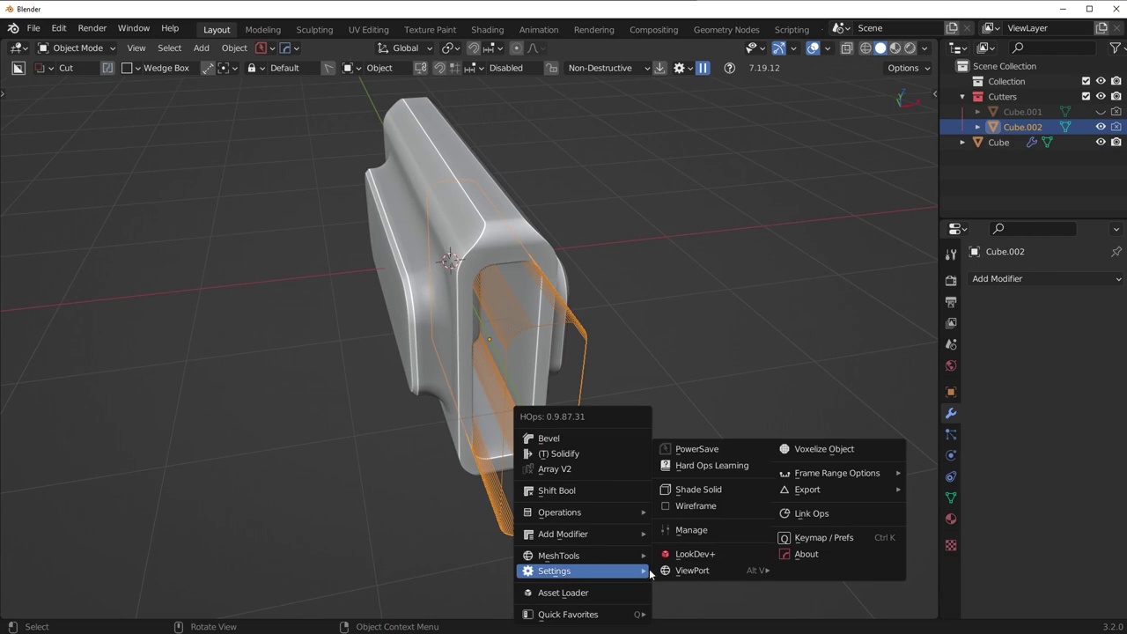
{"action": "left_click", "coordinate": [709, 492], "text": "shift"}
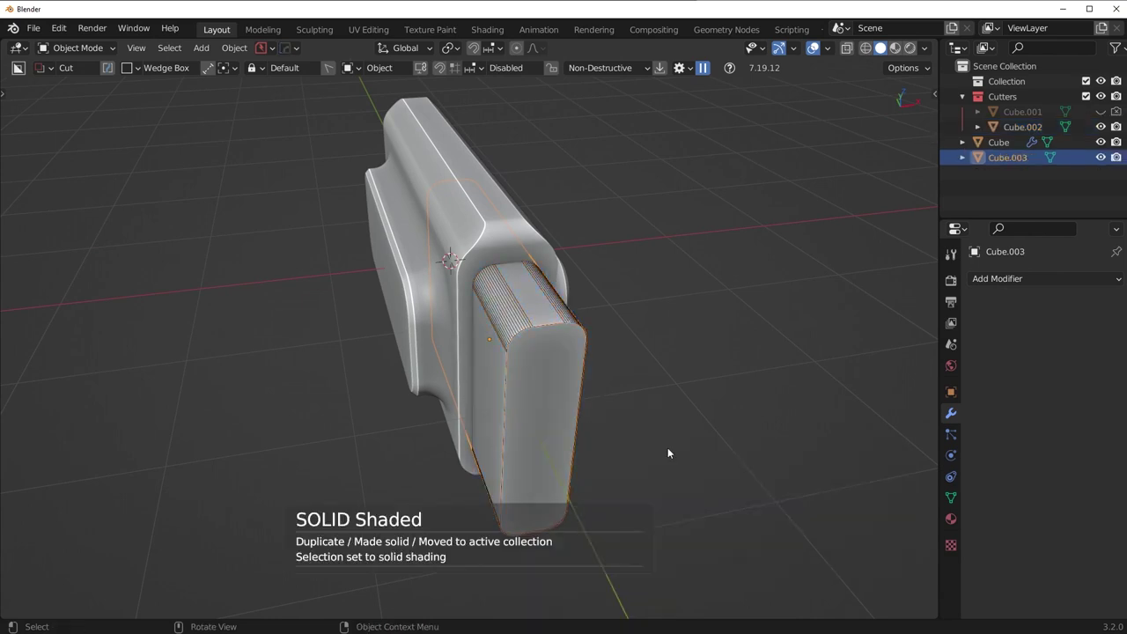
Hide the Cutters collection, leaving only the main block and the solid insert in view.
{"action": "middle_click_drag", "start_coordinate": [668, 447], "coordinate": [567, 460]}
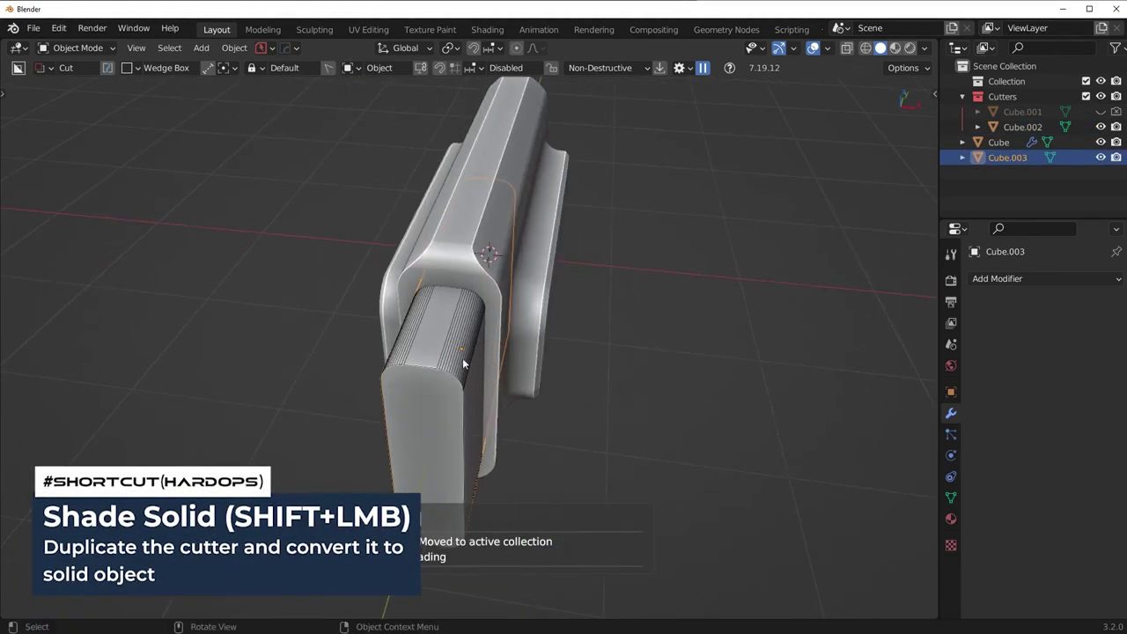
{"action": "middle_click_drag", "start_coordinate": [463, 361], "coordinate": [385, 391]}
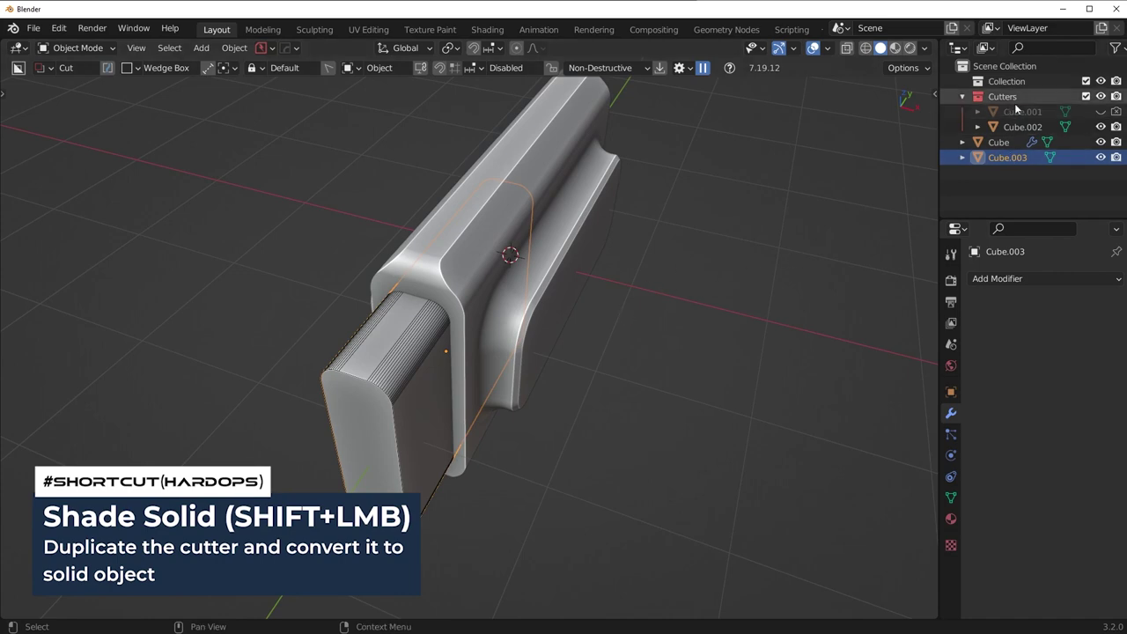
{"action": "middle_click_drag", "start_coordinate": [532, 345], "coordinate": [554, 354]}
{"action": "key", "text": "shift+2"}
{"action": "scroll", "coordinate": [411, 420], "scroll_direction": "up", "scroll_amount": 4}
{"action": "scroll", "coordinate": [384, 396], "scroll_direction": "down", "scroll_amount": 4}
{"action": "middle_click_drag", "start_coordinate": [421, 399], "coordinate": [493, 396]}
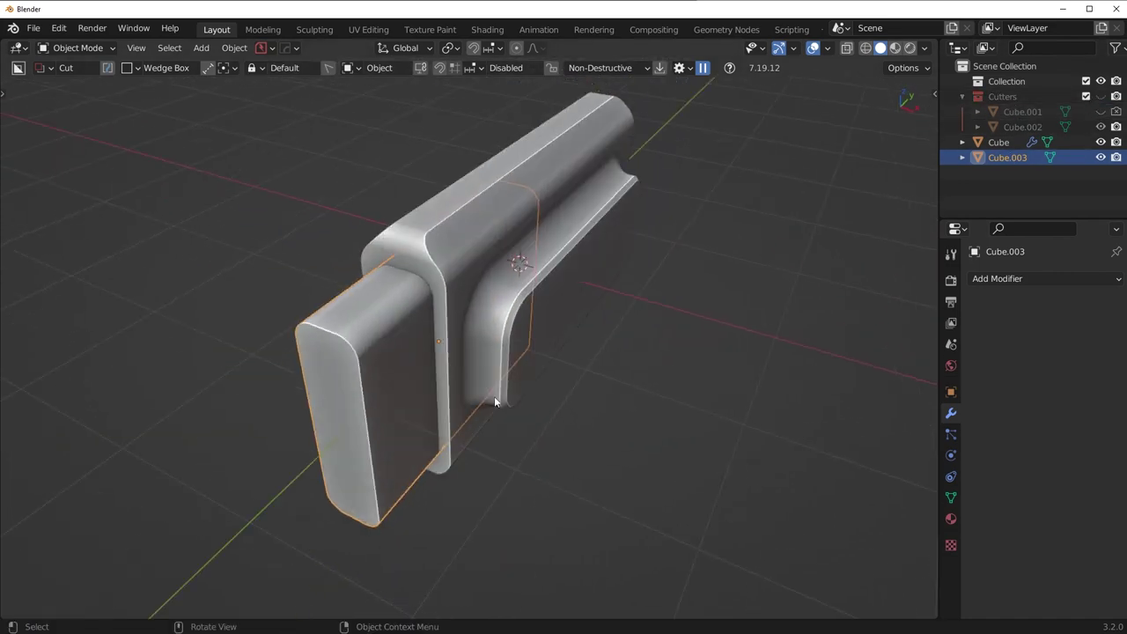
Slide the solid insert about 0.64 m along Y into the block's end slot.
{"action": "key", "text": "g"}
{"action": "key", "text": "y"}
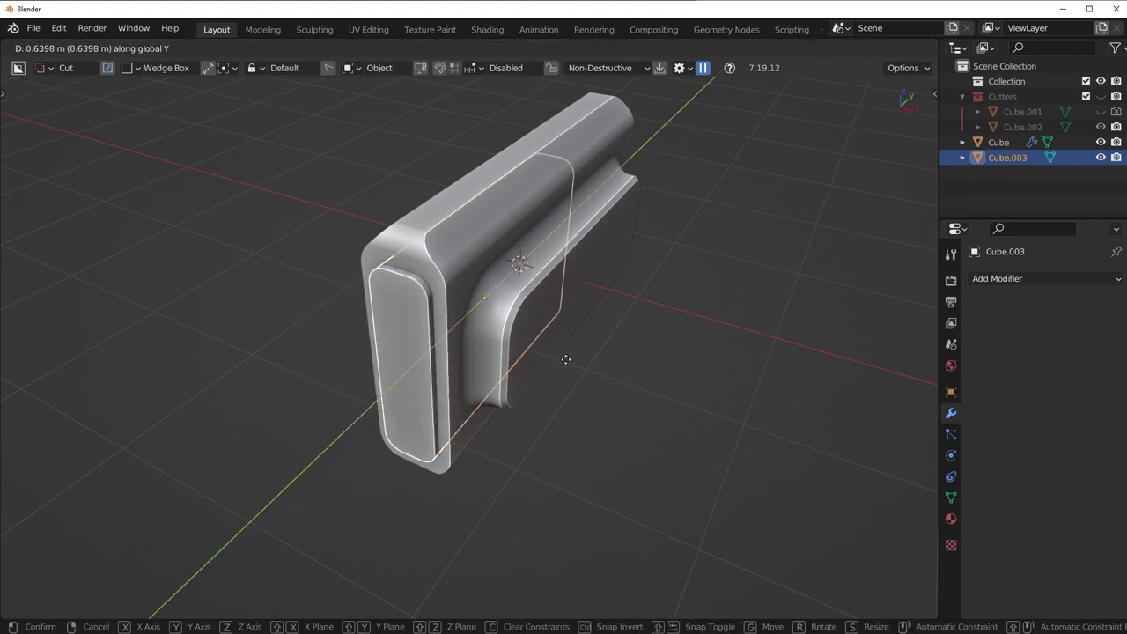
{"action": "left_click", "coordinate": [516, 347]}
Select the main block and apply its slot Boolean modifier.
{"action": "middle_click_drag", "start_coordinate": [516, 347], "coordinate": [548, 249]}
{"action": "left_click", "coordinate": [561, 173]}
{"action": "key", "text": "Tab"}
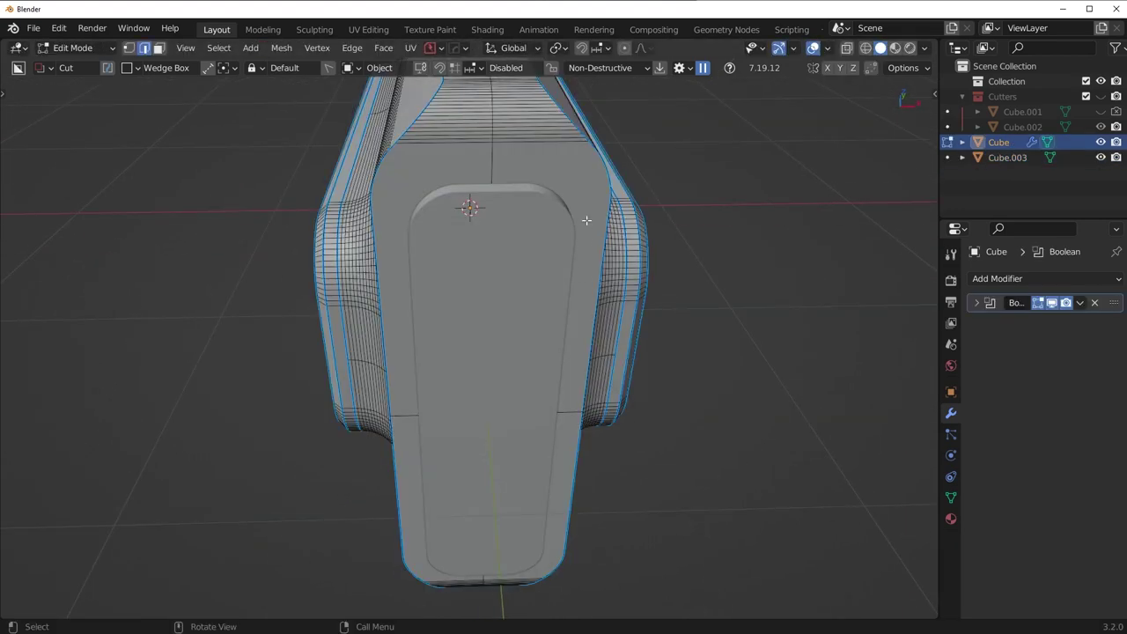
{"action": "middle_click_drag", "start_coordinate": [542, 360], "coordinate": [616, 352]}
{"action": "key", "text": "Tab"}
{"action": "left_click", "coordinate": [1079, 302]}
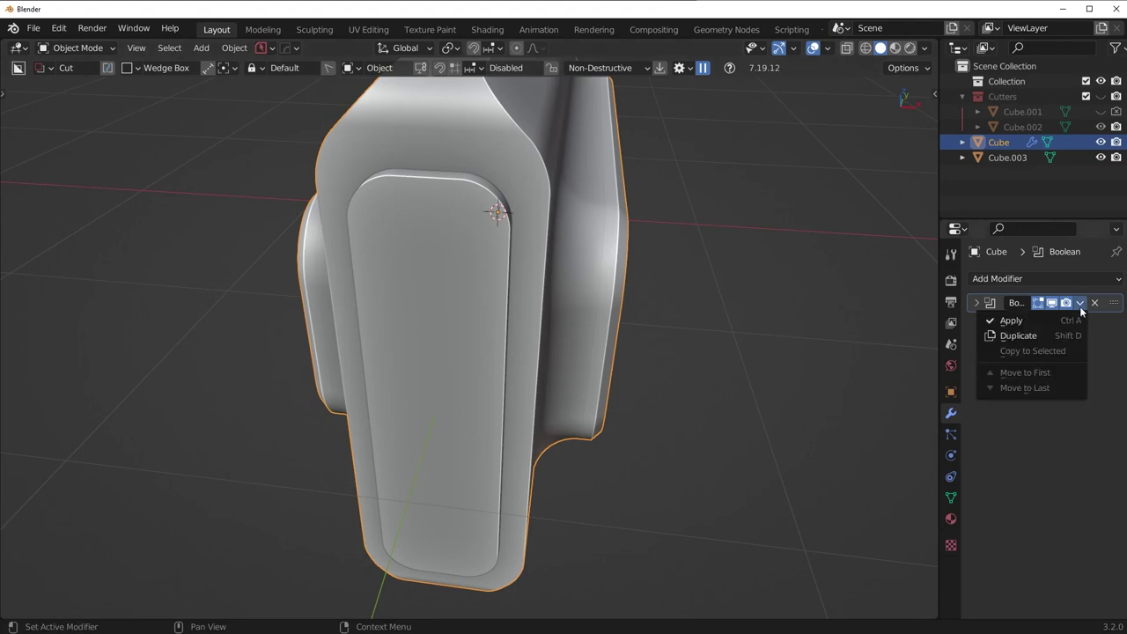
{"action": "left_click", "coordinate": [1057, 335]}
{"action": "key", "text": "ctrl+z"}
{"action": "left_click", "coordinate": [1079, 302]}
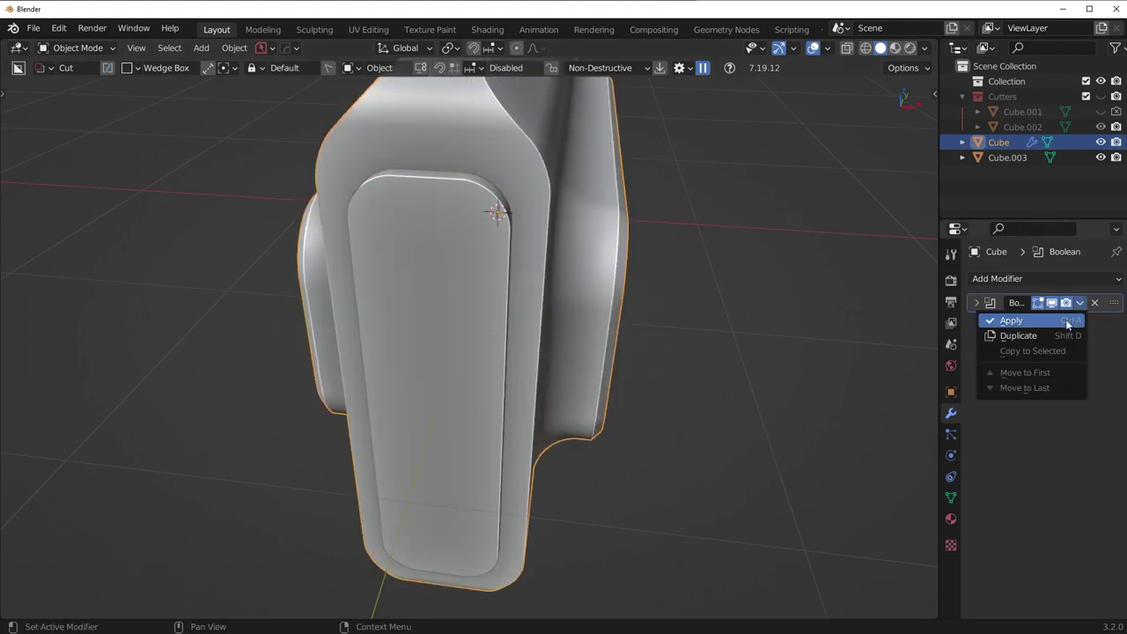
{"action": "left_click", "coordinate": [1072, 322]}
Bevel the edge loop around the block's slot opening by about 0.029 m with one segment.
{"action": "key", "text": "Tab"}
{"action": "left_click", "coordinate": [524, 296]}
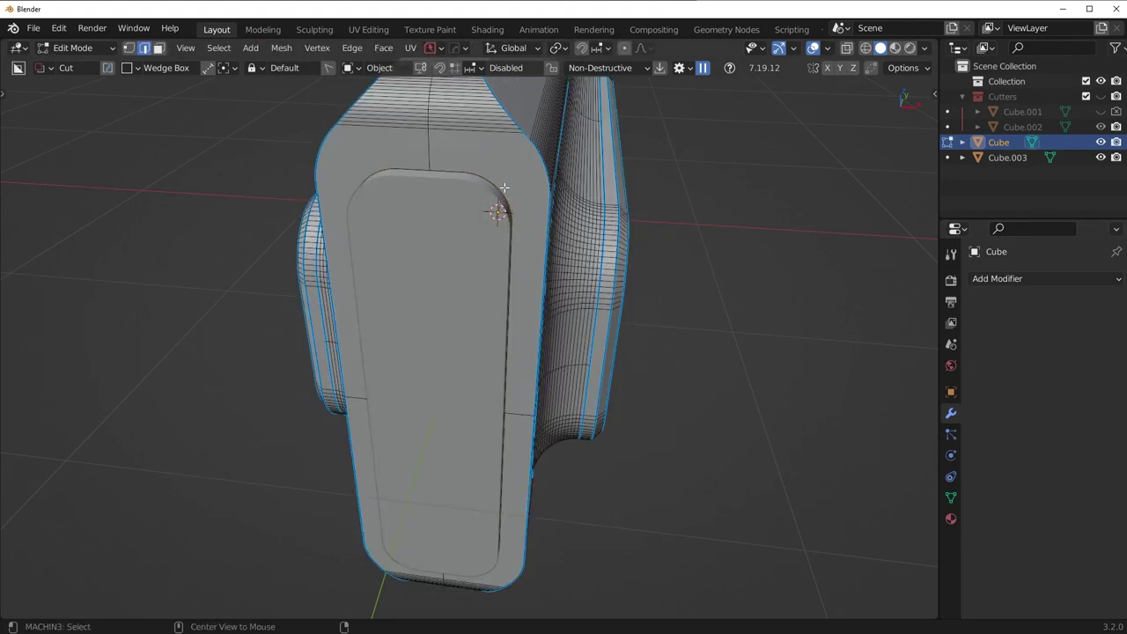
{"action": "double_click", "coordinate": [446, 168]}
{"action": "middle_click_drag", "start_coordinate": [447, 168], "coordinate": [650, 380]}
{"action": "key", "text": "ctrl+b"}
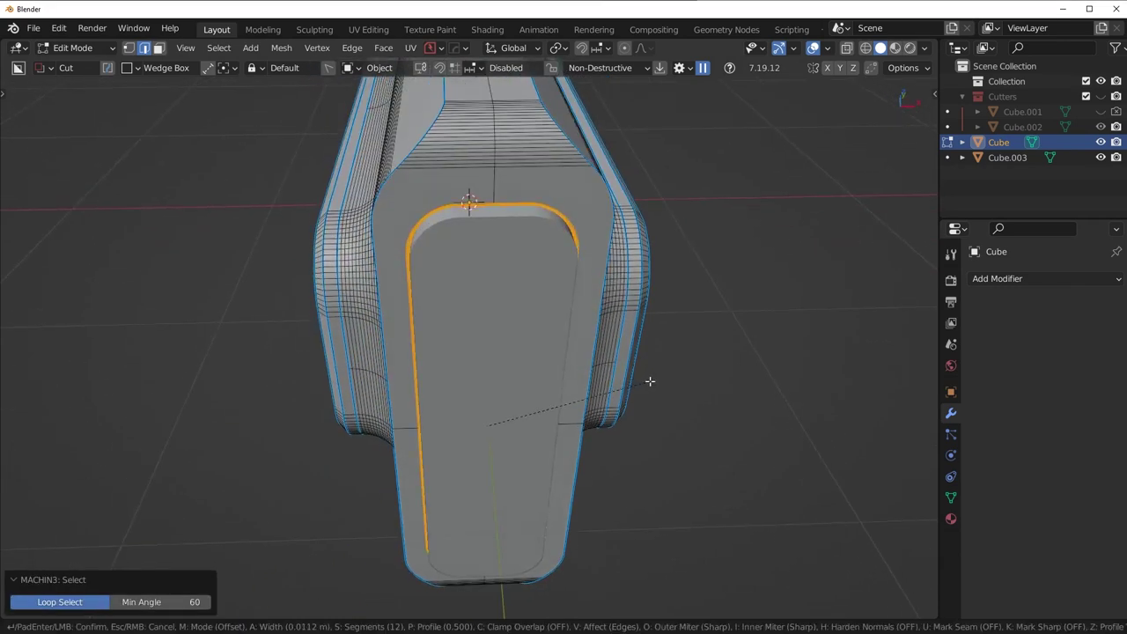
{"action": "scroll", "coordinate": [655, 379], "scroll_direction": "down", "scroll_amount": 14}
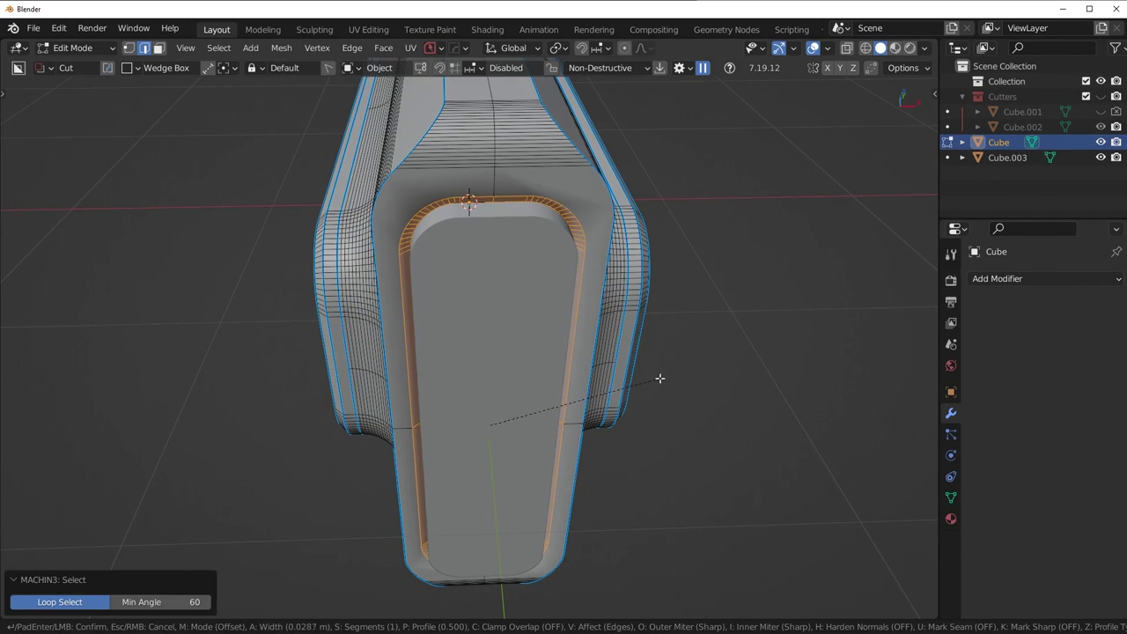
{"action": "left_click", "coordinate": [658, 378]}
{"action": "key", "text": "Tab"}
Clean up the main block's shading with Hard Ops Sharpen.
{"action": "middle_click_drag", "start_coordinate": [440, 256], "coordinate": [520, 269]}
{"action": "scroll", "coordinate": [520, 268], "scroll_direction": "up", "scroll_amount": 4}
{"action": "middle_click_drag", "start_coordinate": [543, 182], "coordinate": [512, 258], "text": "shift"}
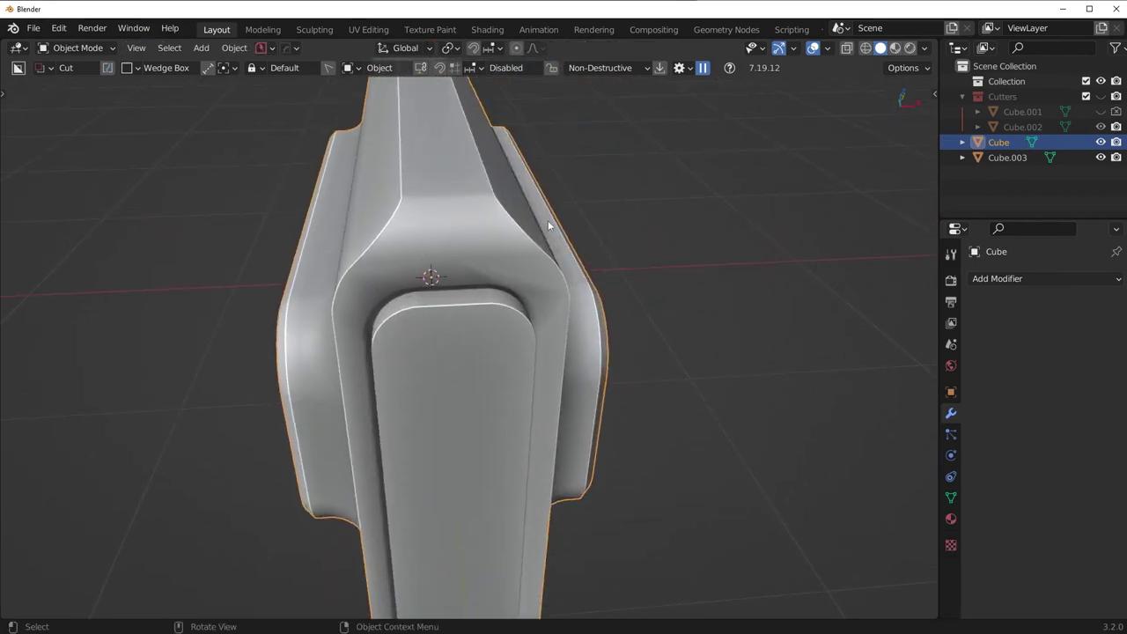
{"action": "key", "text": "q"}
{"action": "left_click", "coordinate": [496, 96]}
{"action": "left_click", "coordinate": [496, 541]}
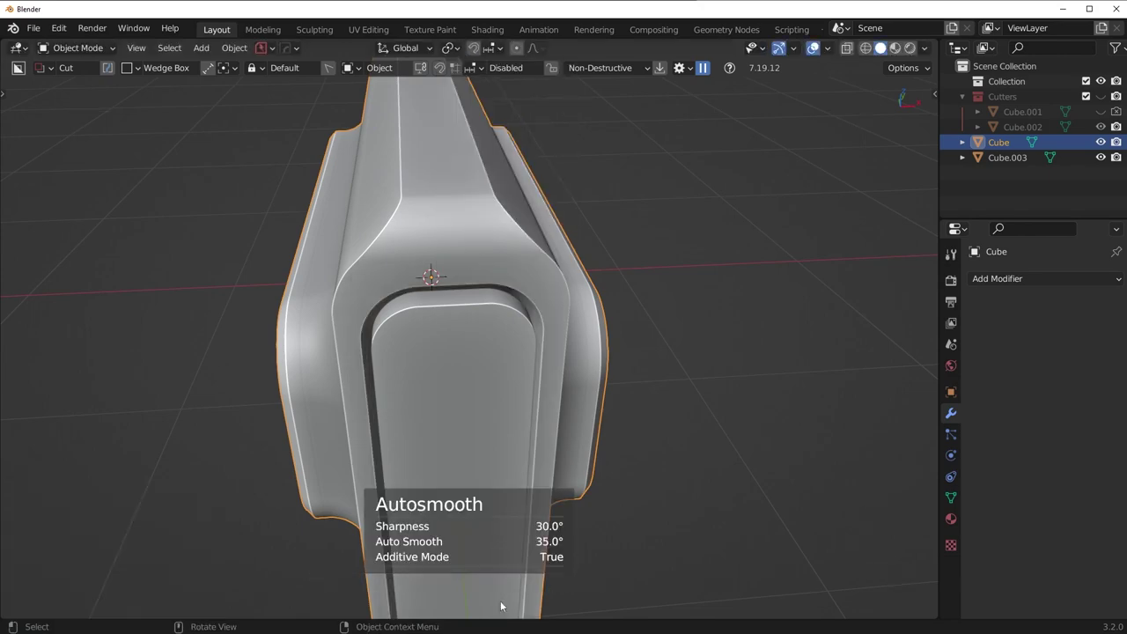
{"action": "middle_click_drag", "start_coordinate": [493, 547], "coordinate": [609, 461]}
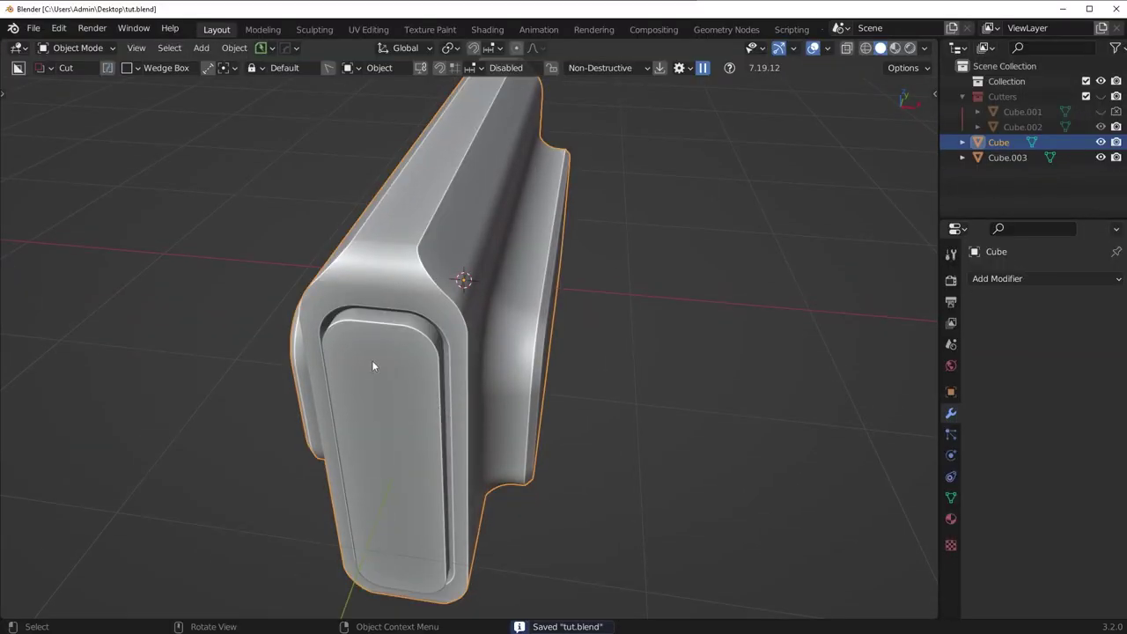
Bevel the outer edges of the insert's end face by about 0.026 m with one segment, and save the file.
{"action": "left_click", "coordinate": [373, 361]}
{"action": "key", "text": "Tab"}
{"action": "key", "text": "ctrl+b"}
{"action": "left_click", "coordinate": [622, 418]}
{"action": "key", "text": "ctrl+s"}
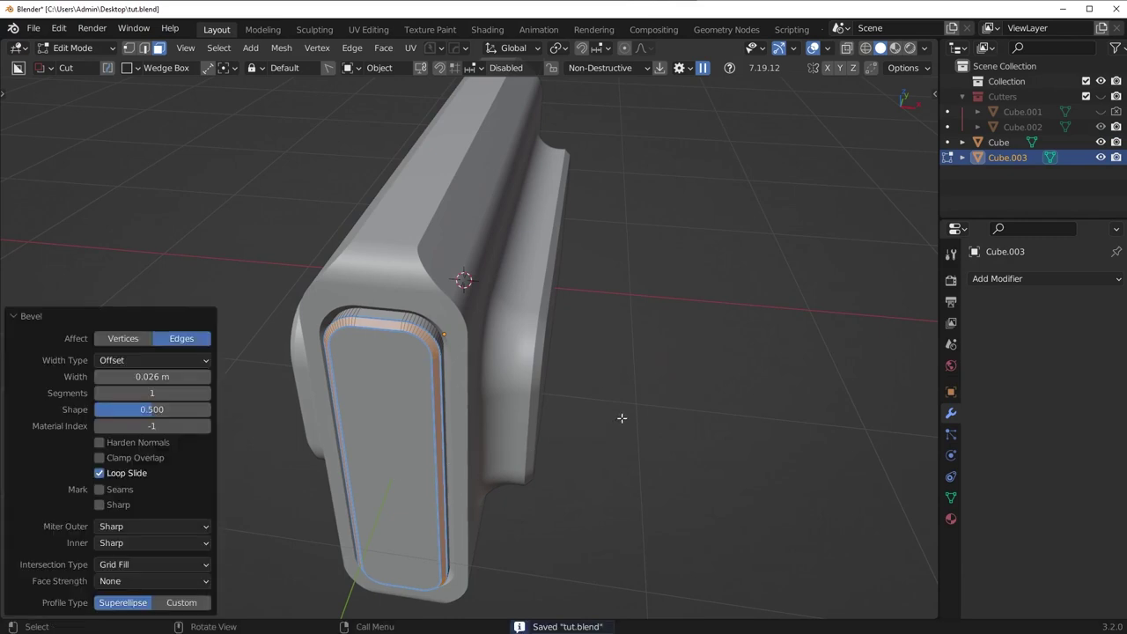
{"action": "key", "text": "Tab"}
Draw a thin horizontal box cut near the upper end of the insert's end face and give it a wedge shape.
{"action": "scroll", "coordinate": [629, 402], "scroll_direction": "down", "scroll_amount": 4}
{"action": "middle_click_drag", "start_coordinate": [630, 397], "coordinate": [478, 331]}
{"action": "left_click", "coordinate": [598, 378]}
{"action": "left_click", "coordinate": [494, 315]}
{"action": "scroll", "coordinate": [478, 331], "scroll_direction": "up", "scroll_amount": 3}
{"action": "scroll", "coordinate": [479, 336], "scroll_direction": "down", "scroll_amount": 4}
{"action": "key", "text": "ctrl+d"}
{"action": "scroll", "coordinate": [560, 370], "scroll_direction": "down", "scroll_amount": 4}
{"action": "middle_click_drag", "start_coordinate": [562, 371], "coordinate": [466, 329]}
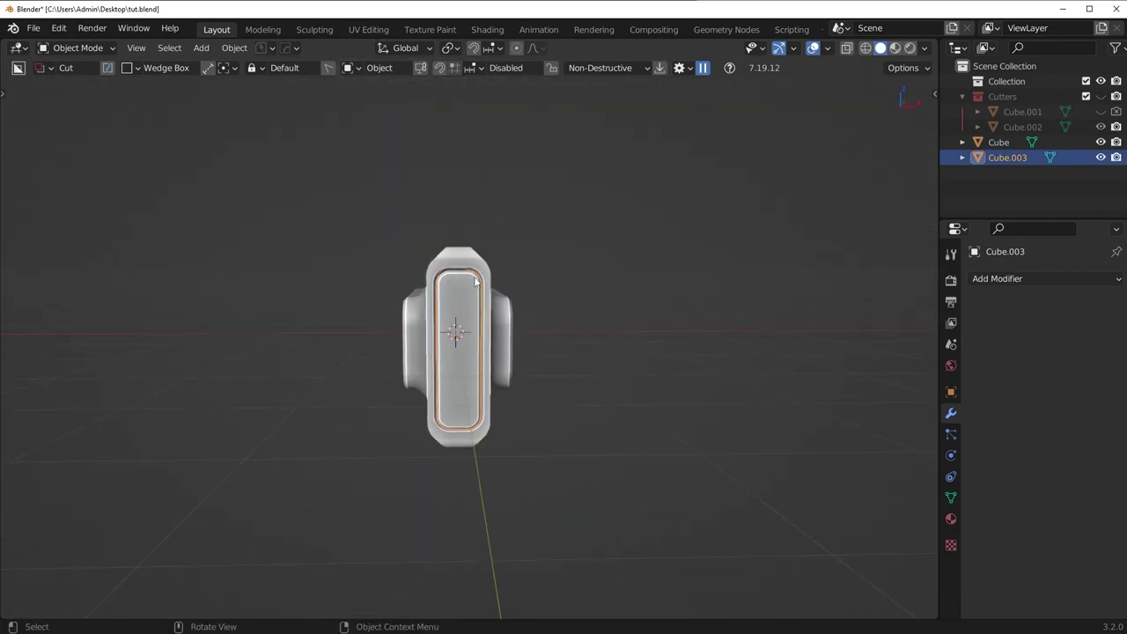
{"action": "middle_click_drag", "start_coordinate": [695, 370], "coordinate": [454, 297]}
{"action": "mouse_move", "coordinate": [406, 273]}
{"action": "left_mouse_down"}
{"action": "mouse_move", "coordinate": [463, 278]}
{"action": "mouse_move", "coordinate": [456, 285]}
{"action": "left_mouse_up"}
{"action": "middle_click_drag", "start_coordinate": [457, 289], "coordinate": [412, 298]}
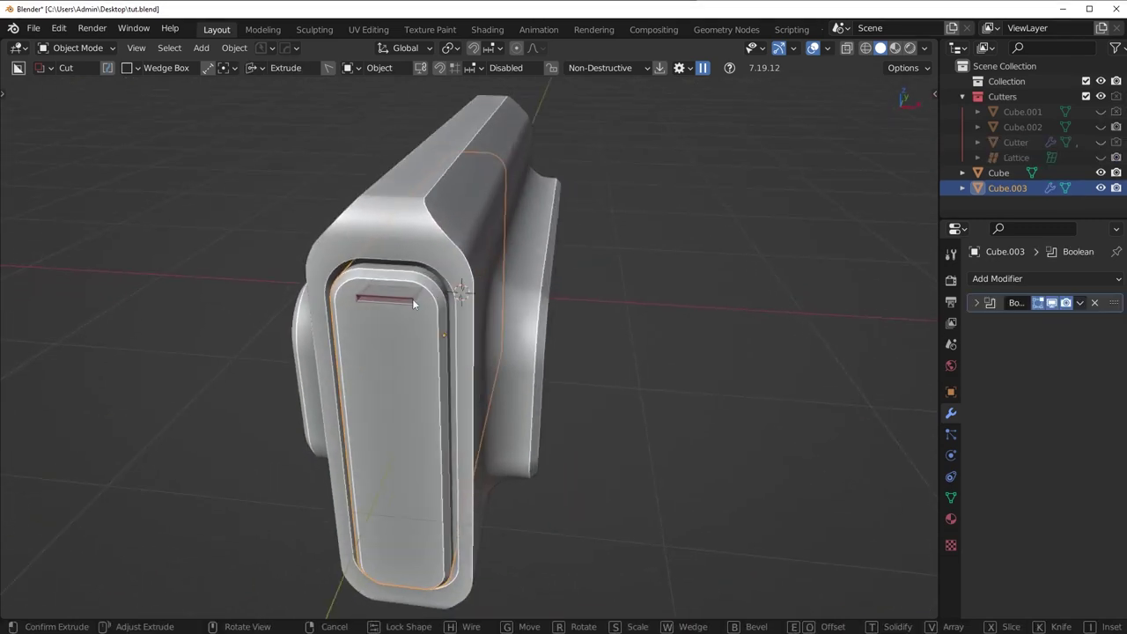
{"action": "key", "text": "w"}
Array the live wedge cutter vertically into six evenly spaced vent slots down the insert's end face.
{"action": "key", "text": "v"}
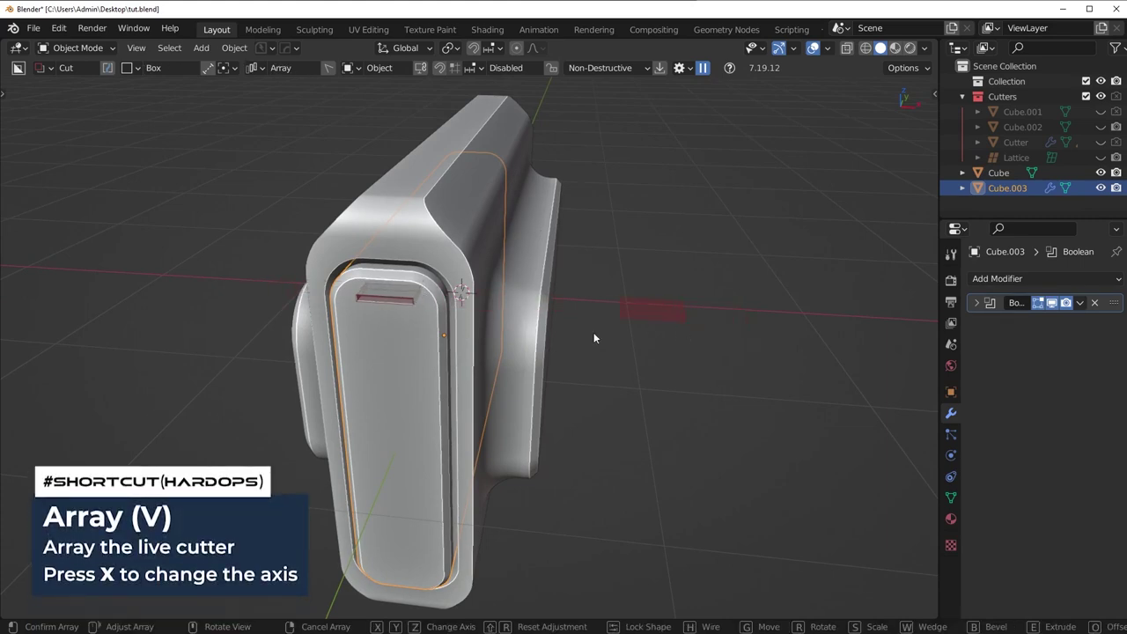
{"action": "scroll", "coordinate": [744, 375], "scroll_direction": "up", "scroll_amount": 9}
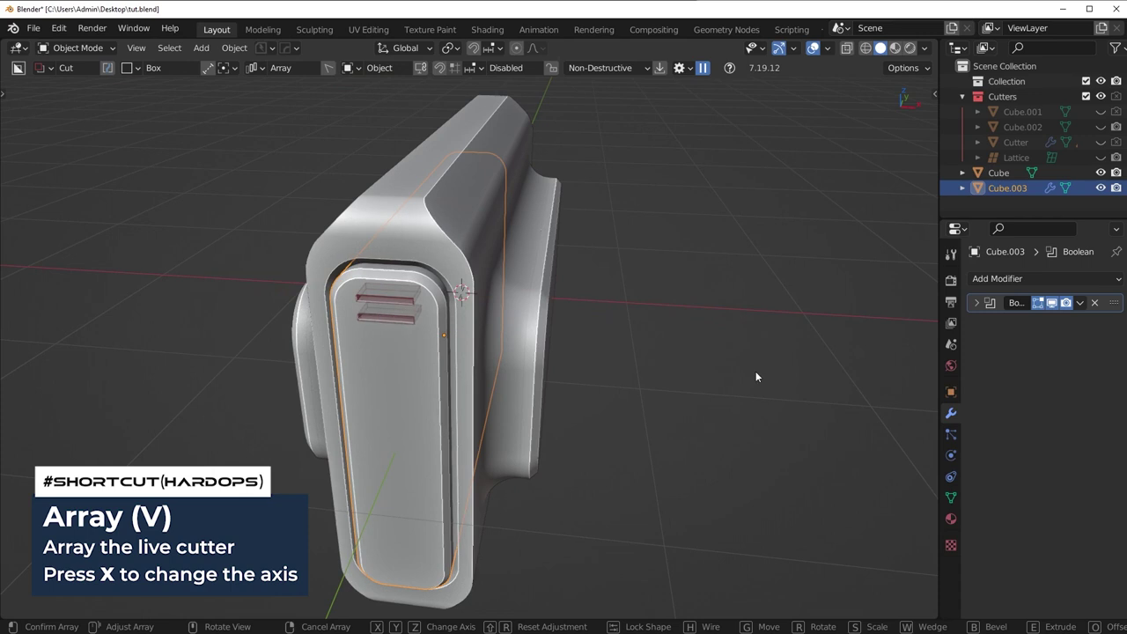
{"action": "scroll", "coordinate": [745, 372], "scroll_direction": "down", "scroll_amount": 5}
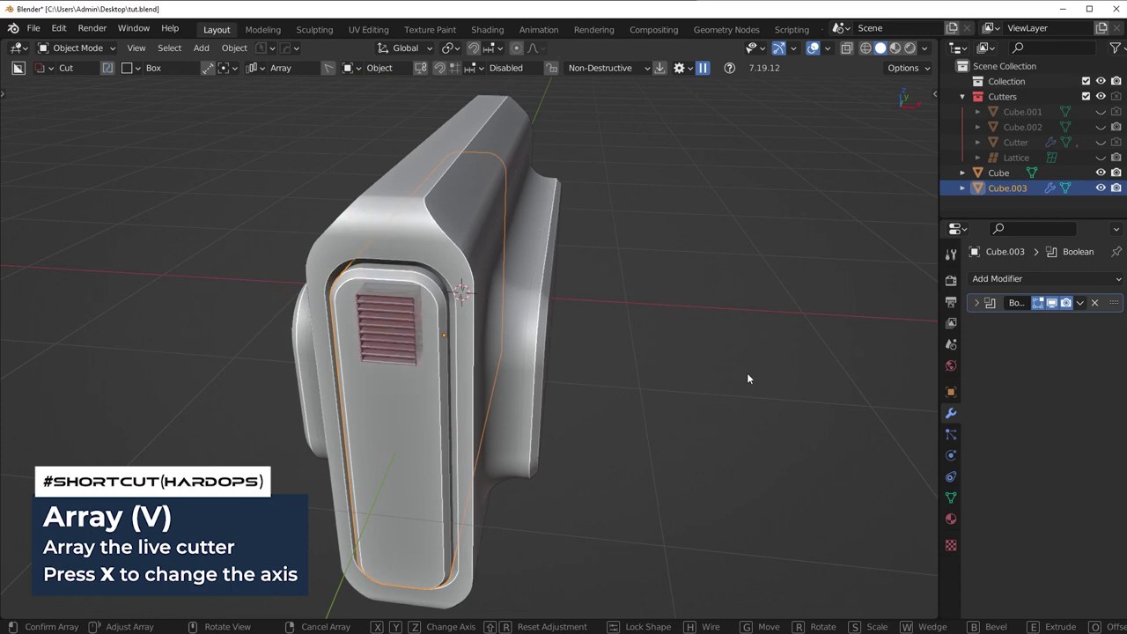
{"action": "scroll", "coordinate": [759, 371], "scroll_direction": "up", "scroll_amount": 2, "text": "shift"}
{"action": "scroll", "coordinate": [786, 374], "scroll_direction": "down", "scroll_amount": 1, "text": "shift"}
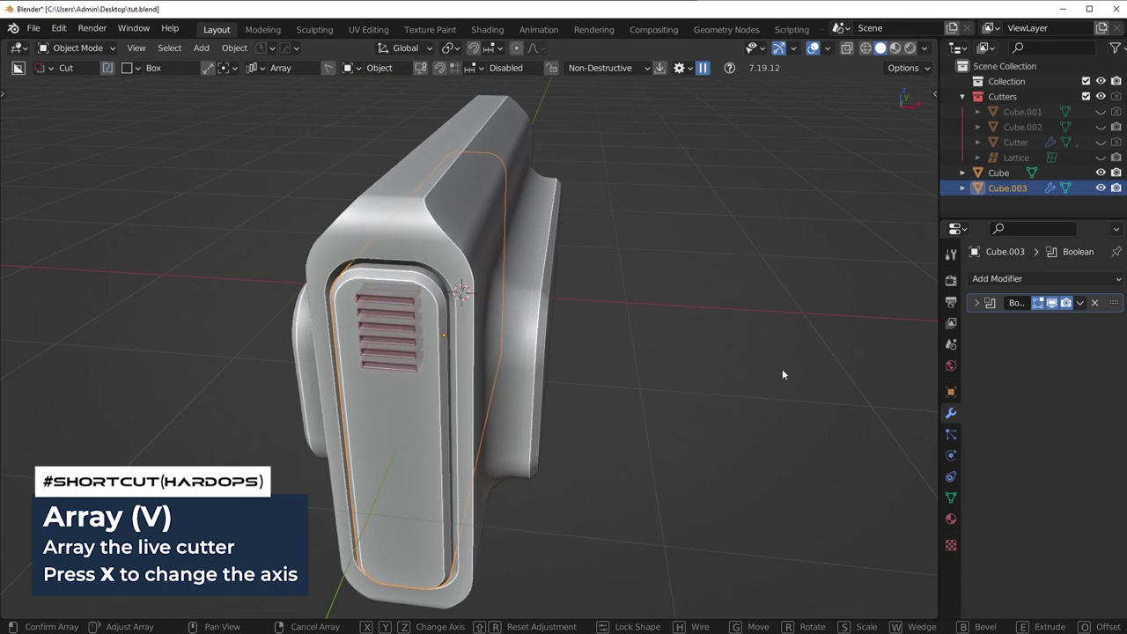
{"action": "left_click", "coordinate": [782, 371]}
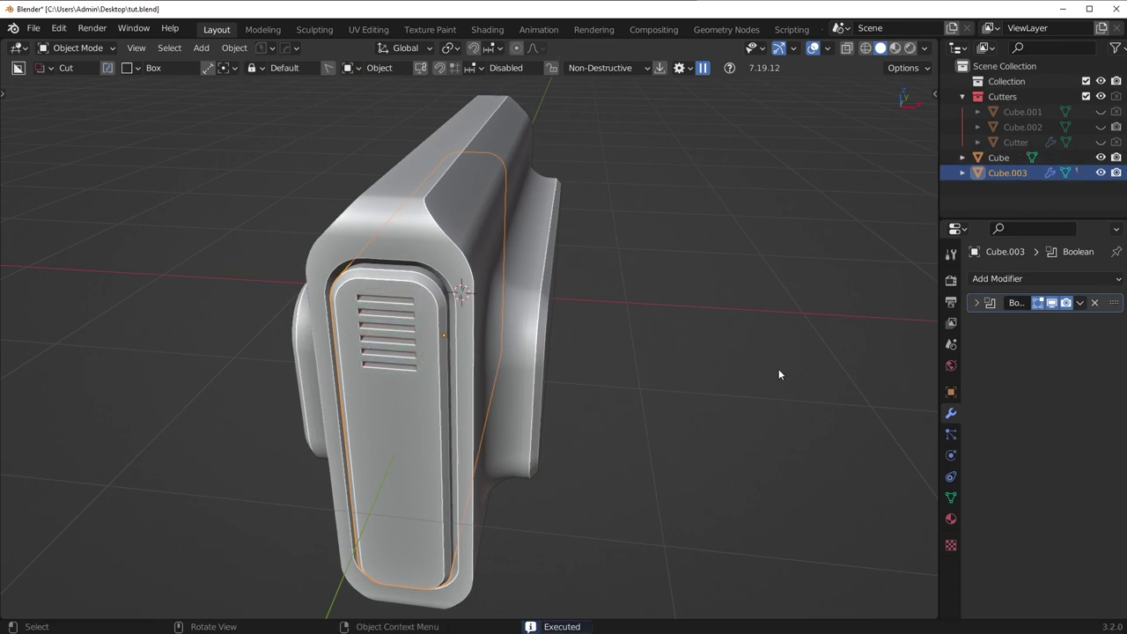
Mirror the insert's vent slots across the Z axis with a Hard Ops mirror modifier.
{"action": "scroll", "coordinate": [782, 372], "scroll_direction": "down", "scroll_amount": 3}
{"action": "middle_click_drag", "start_coordinate": [603, 404], "coordinate": [650, 387]}
{"action": "key", "text": "alt+x"}
{"action": "left_click", "coordinate": [455, 234]}
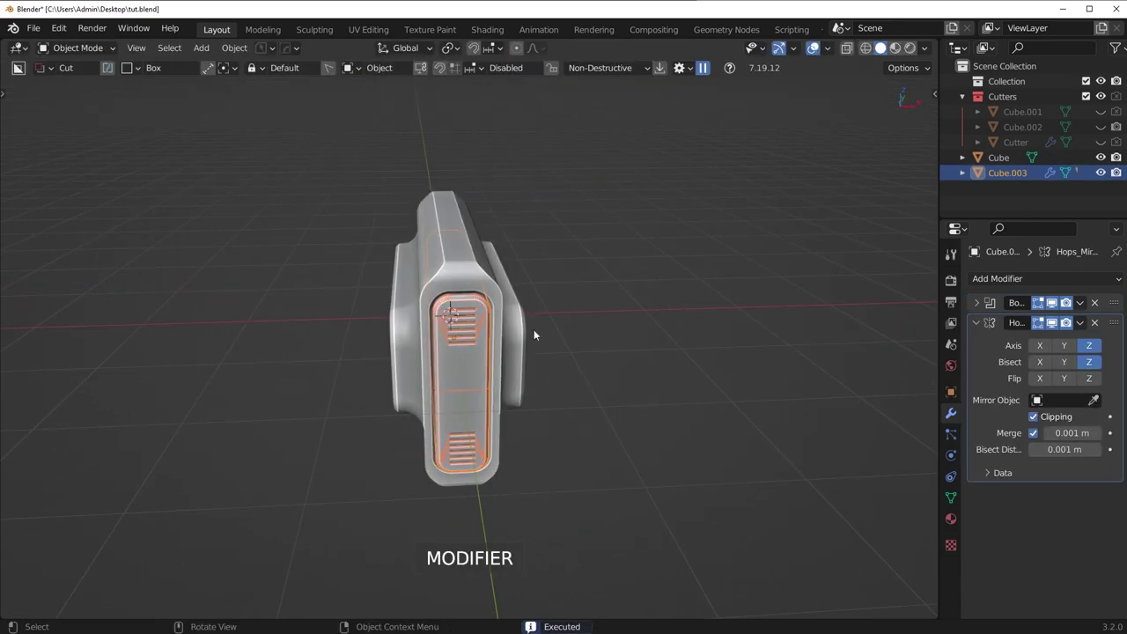
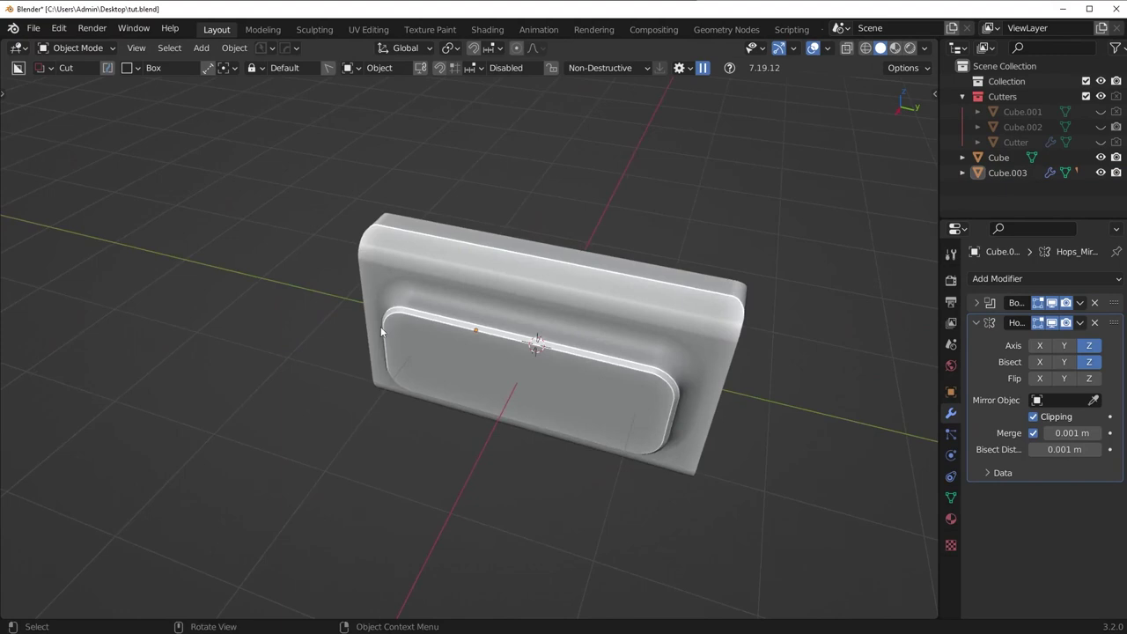
Cut a shallow trapezoidal notch through the main block's upper edge with a BoxCutter Ngon drawn in the orthographic side view.
{"action": "middle_click_drag", "start_coordinate": [487, 276], "coordinate": [647, 329]}
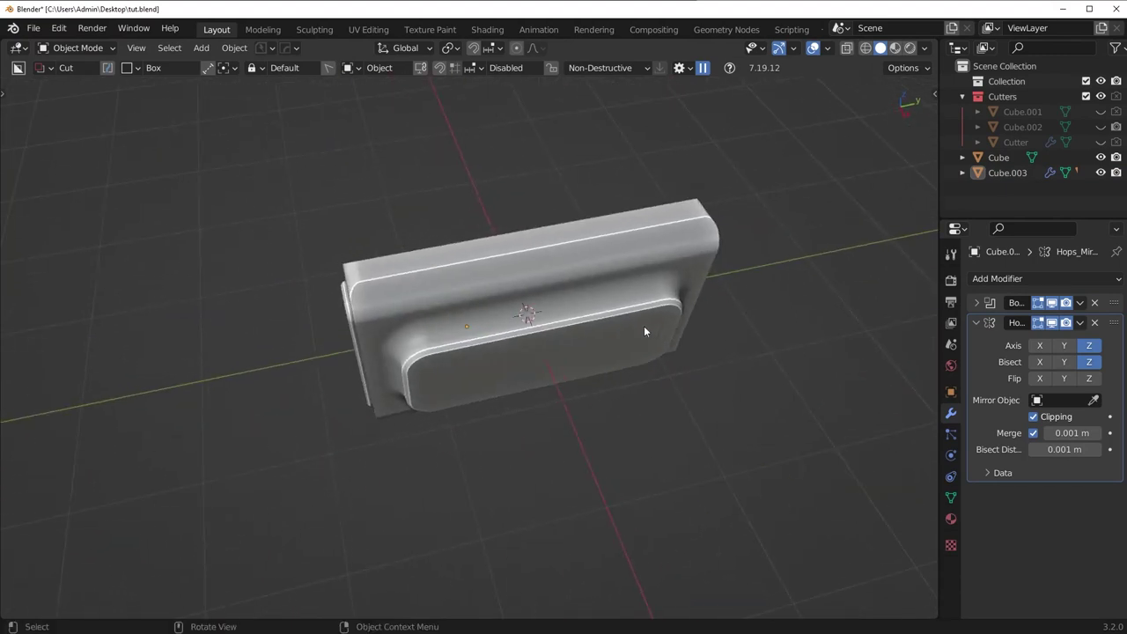
{"action": "key", "text": "KP_3"}
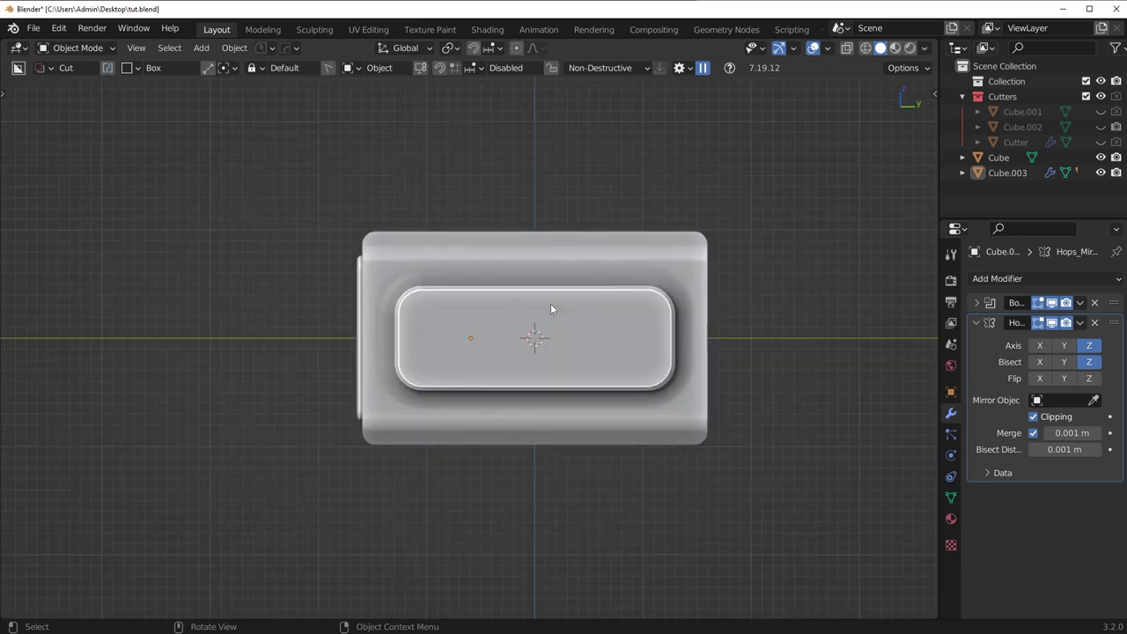
{"action": "middle_click_drag", "start_coordinate": [504, 270], "coordinate": [465, 305], "text": "shift"}
{"action": "scroll", "coordinate": [467, 304], "scroll_direction": "up", "scroll_amount": 2}
{"action": "left_click", "coordinate": [481, 272]}
{"action": "key", "text": "d"}
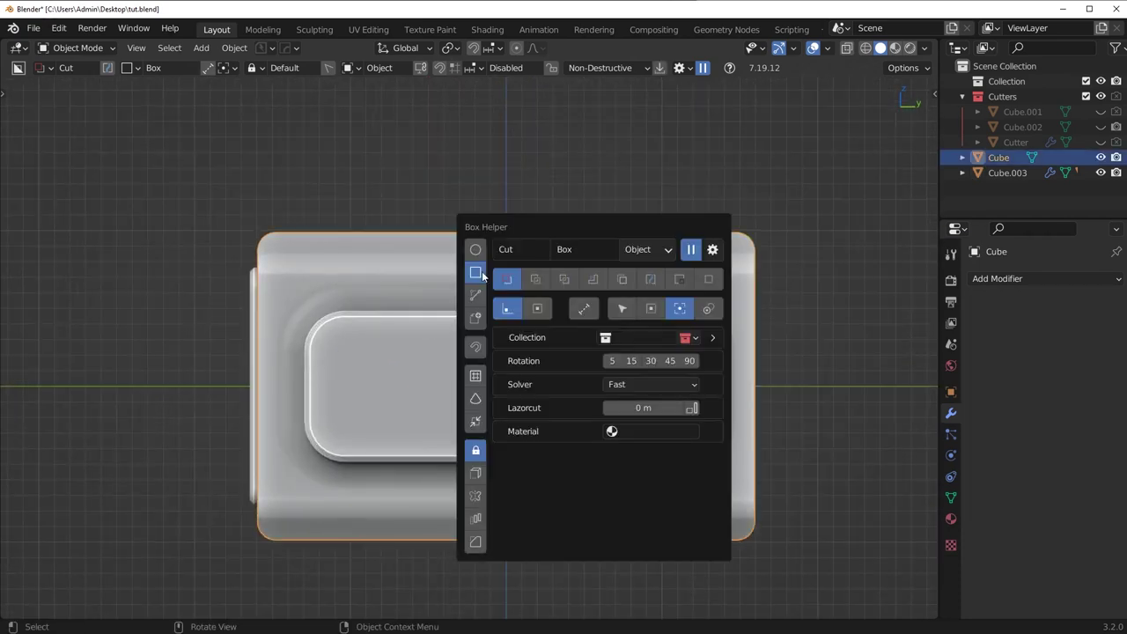
{"action": "left_click", "coordinate": [475, 296]}
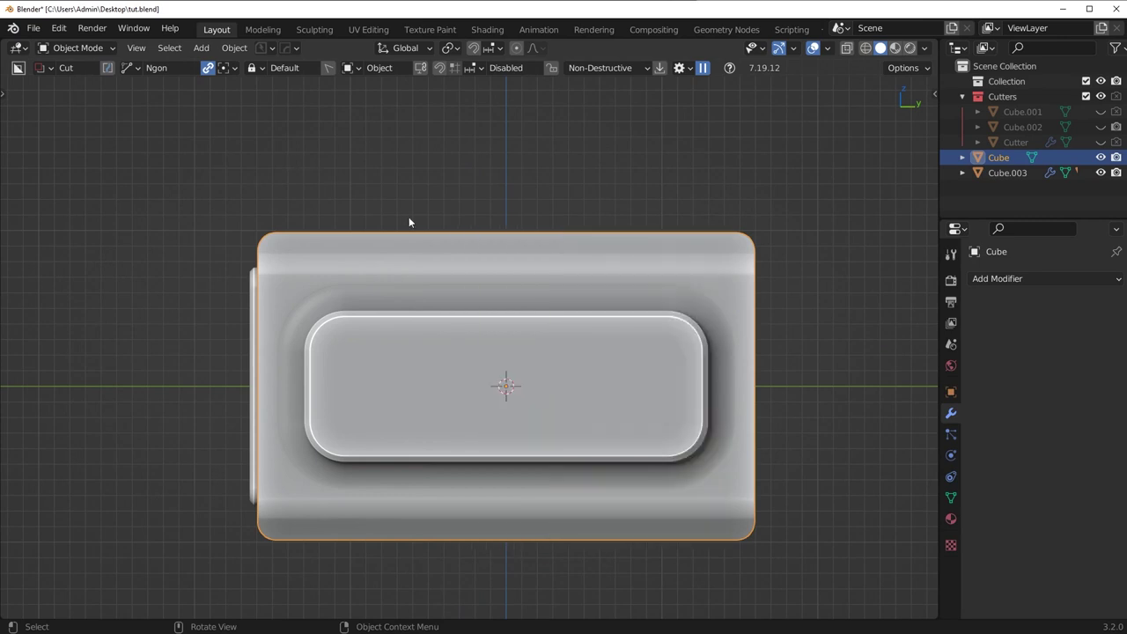
{"action": "left_click_drag", "start_coordinate": [361, 207], "coordinate": [673, 208]}
{"action": "left_click", "coordinate": [662, 206]}
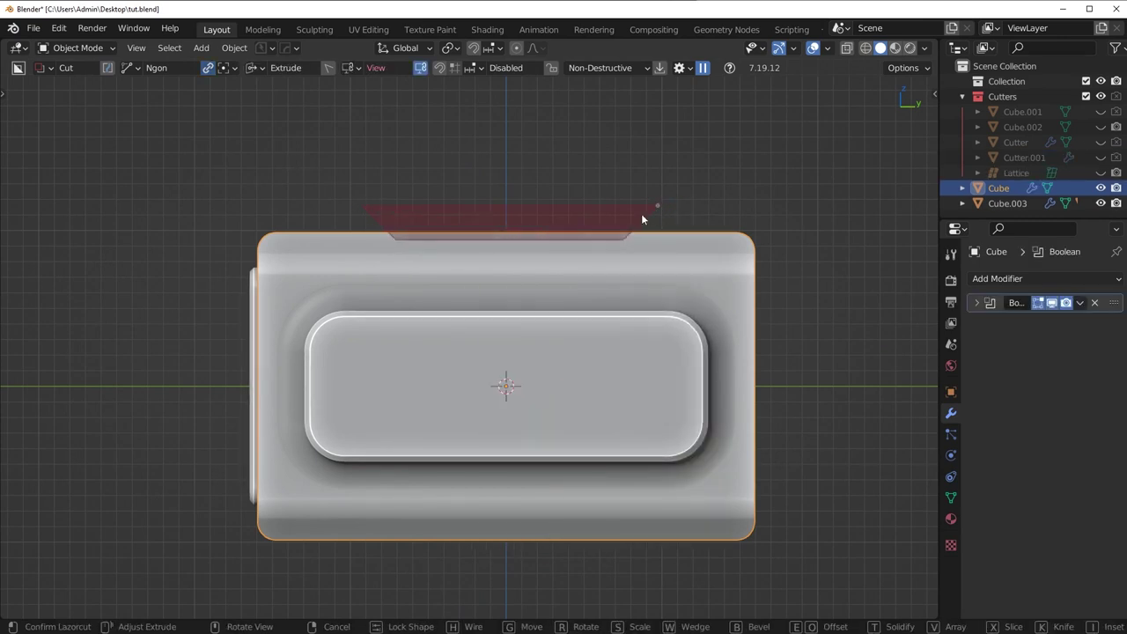
{"action": "middle_click_drag", "start_coordinate": [641, 213], "coordinate": [737, 244]}
{"action": "left_click", "coordinate": [720, 160]}
Reveal the notch cutter with Hard Ops Ever Scroll and scale it by about 1.33 along Y.
{"action": "scroll", "coordinate": [738, 250], "scroll_direction": "down", "scroll_amount": 2}
{"action": "middle_click_drag", "start_coordinate": [692, 280], "coordinate": [671, 280]}
{"action": "key", "text": "q"}
{"action": "left_click", "coordinate": [656, 297]}
{"action": "left_click", "coordinate": [652, 296]}
{"action": "key", "text": "s"}
{"action": "key", "text": "y"}
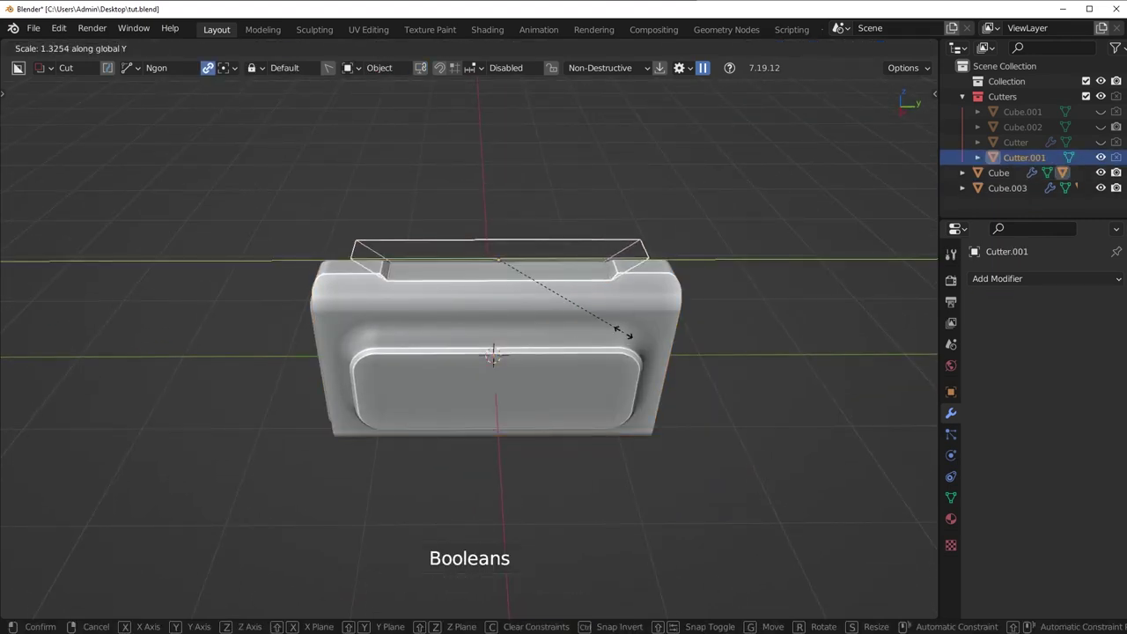
{"action": "left_click", "coordinate": [622, 332]}
Mirror the main block's upper notch across the Z axis with a Hard Ops mirror modifier.
{"action": "middle_click_drag", "start_coordinate": [620, 332], "coordinate": [606, 301]}
{"action": "left_click", "coordinate": [605, 301]}
{"action": "key", "text": "alt+x"}
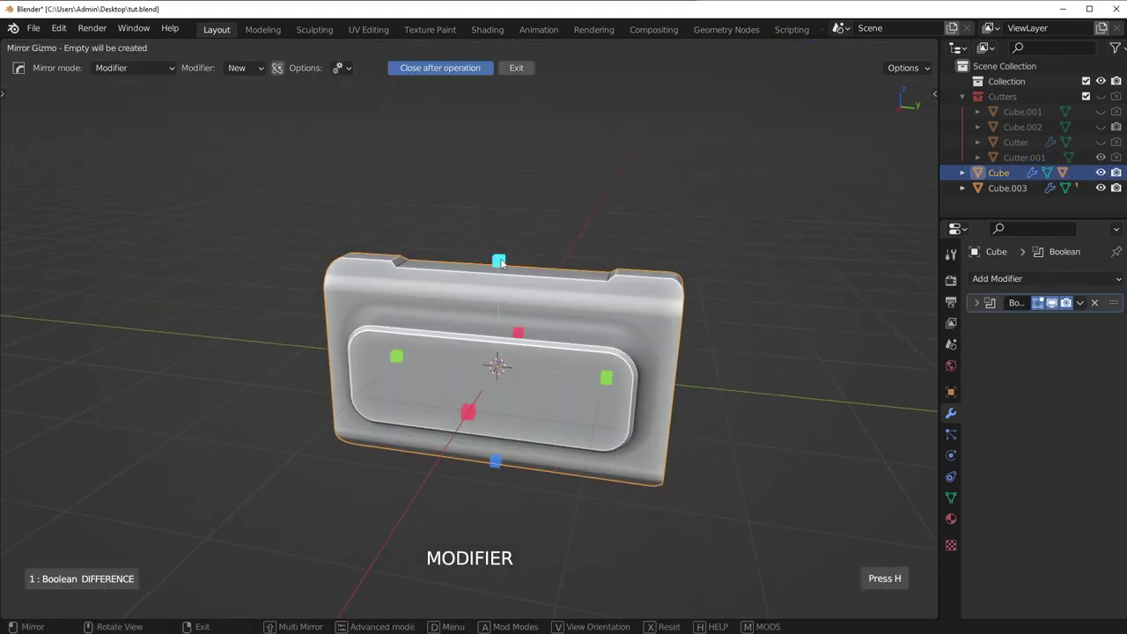
{"action": "left_click", "coordinate": [499, 262]}
{"action": "middle_click_drag", "start_coordinate": [501, 324], "coordinate": [512, 370]}
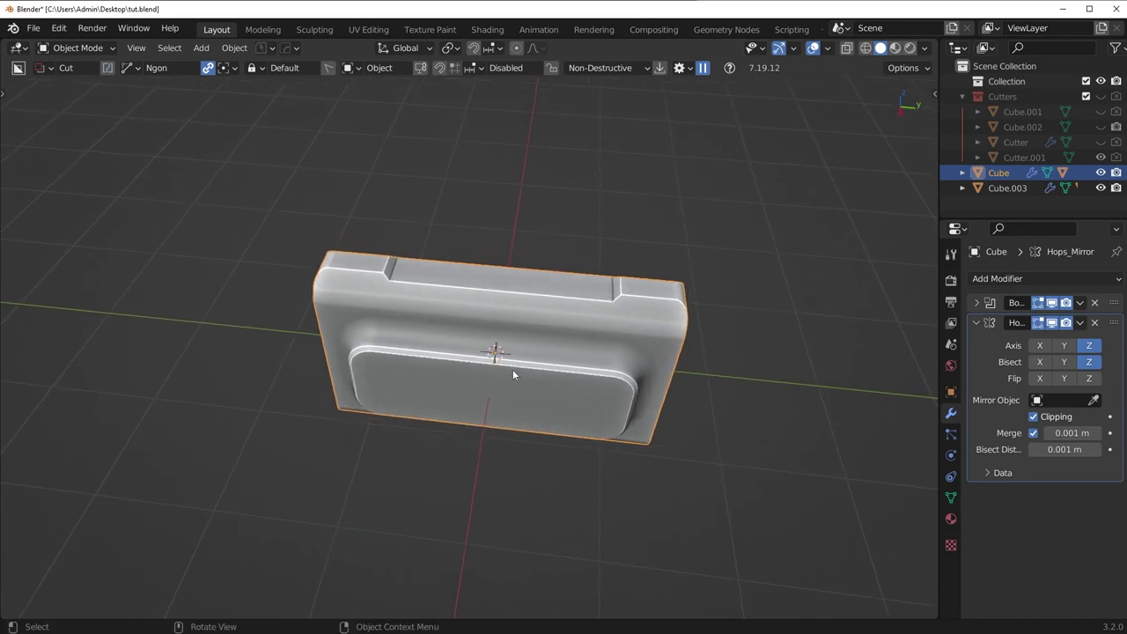
Select the notch cutter again with Hard Ops Ever Scroll and widen it along Y by a factor of about 1.18.
{"action": "middle_click_drag", "start_coordinate": [662, 341], "coordinate": [641, 331]}
{"action": "key", "text": "q"}
{"action": "left_click", "coordinate": [629, 338]}
{"action": "key", "text": "s"}
{"action": "key", "text": "y"}
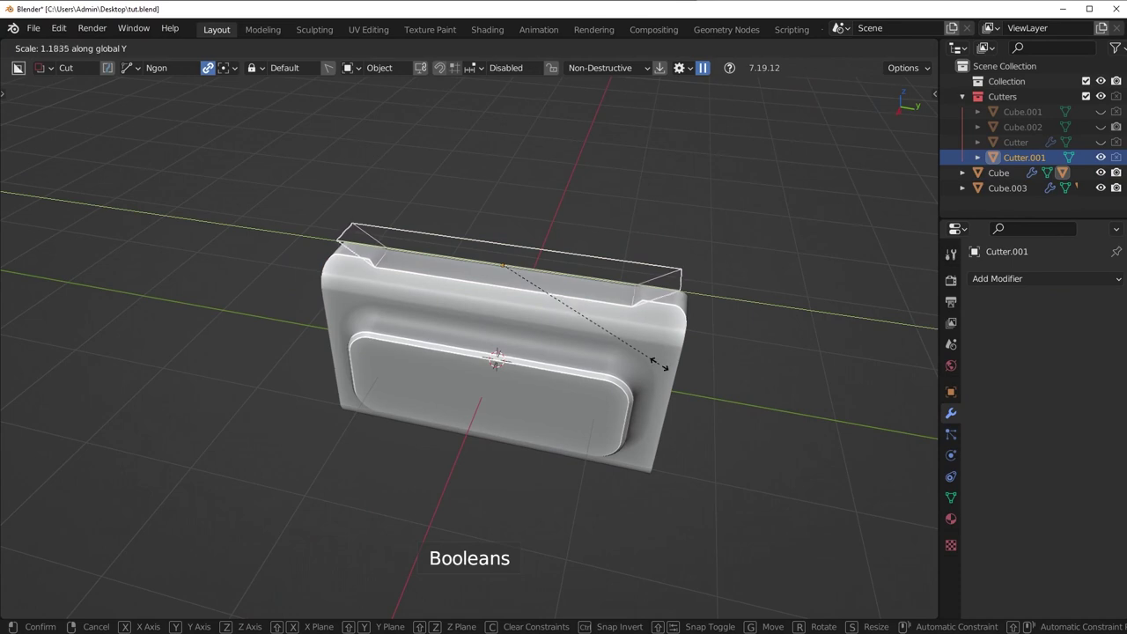
{"action": "left_click", "coordinate": [658, 363]}
Select the notched main block and run Hard Ops Sharpen on it.
{"action": "left_click", "coordinate": [652, 325]}
{"action": "key", "text": "q"}
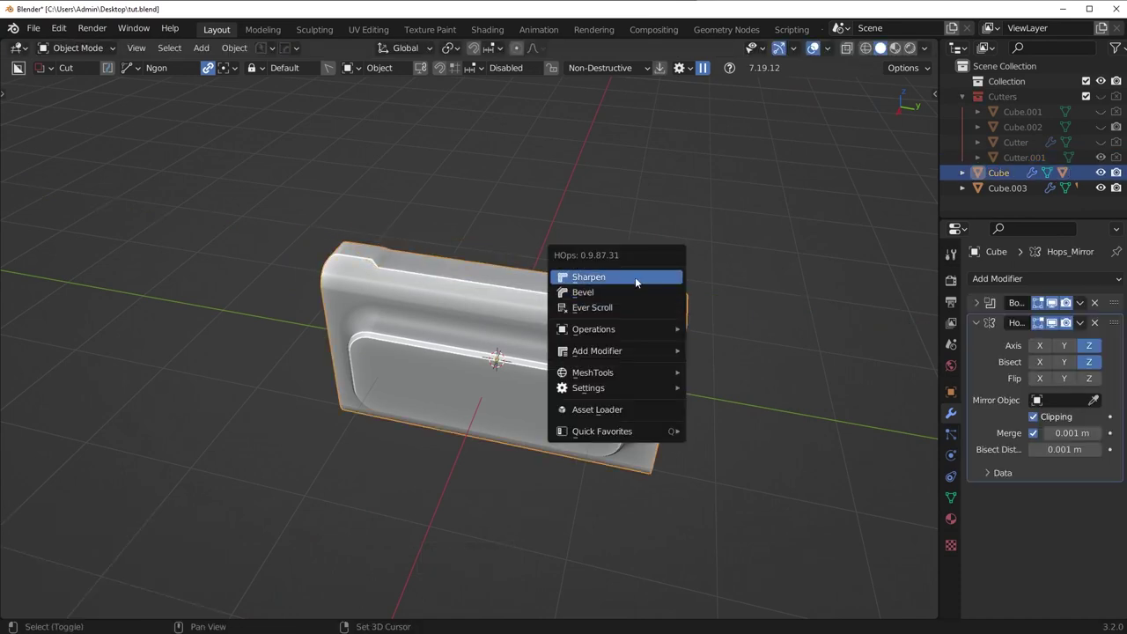
{"action": "left_click", "coordinate": [635, 276]}
{"action": "middle_click_drag", "start_coordinate": [778, 303], "coordinate": [881, 324]}
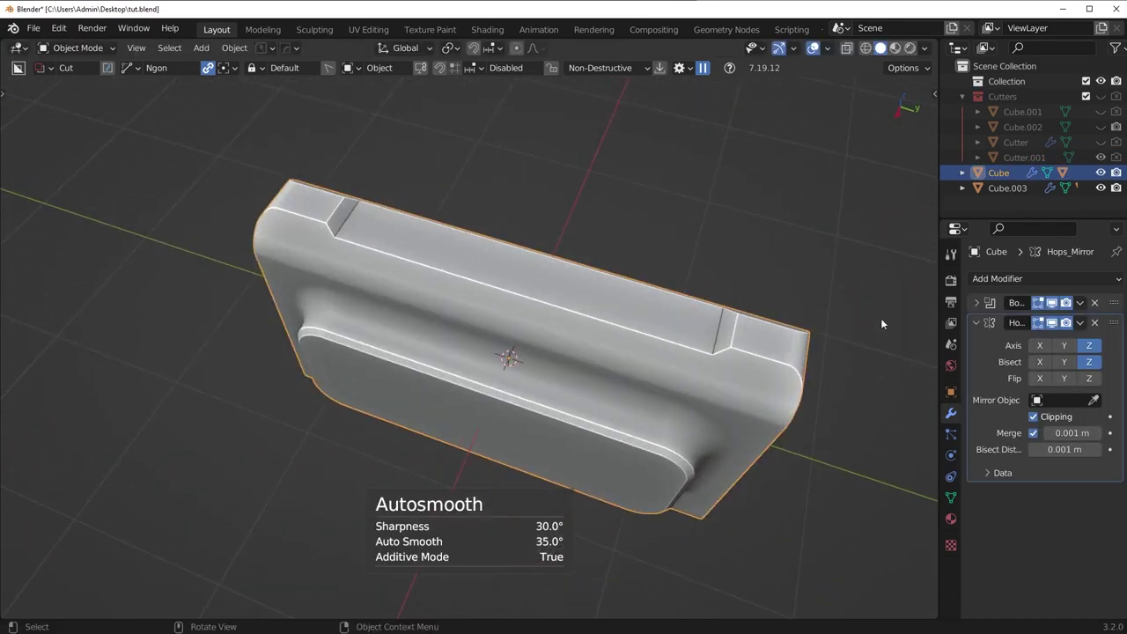
Apply the main block's Boolean modifier and round both edges at one end of the upper notch with 17-segment bevels.
{"action": "left_click", "coordinate": [1080, 304]}
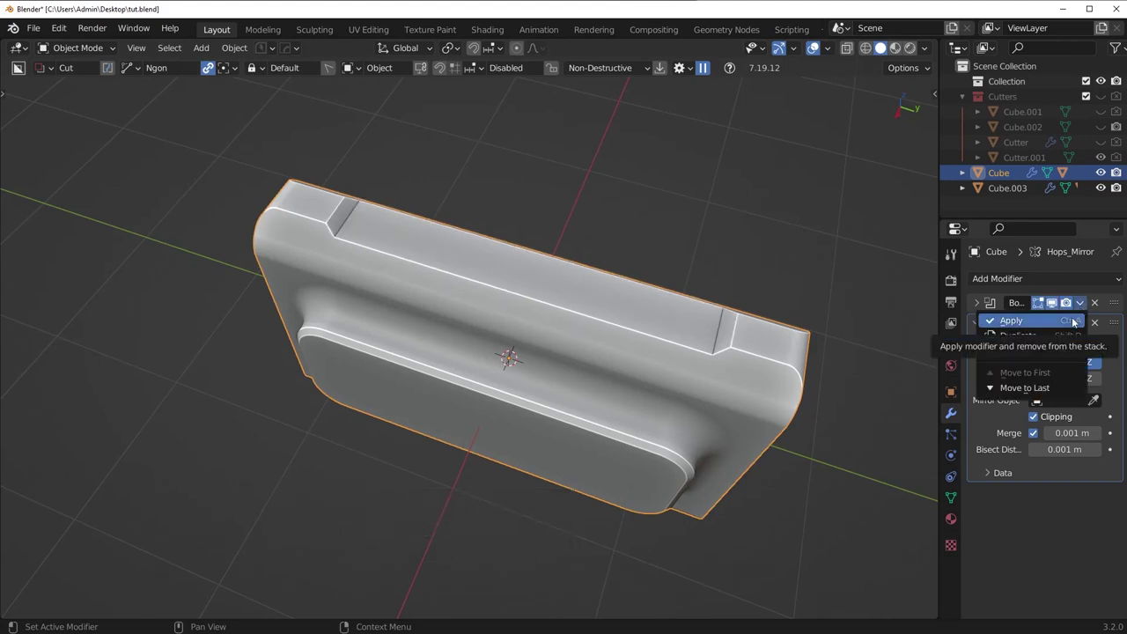
{"action": "left_click", "coordinate": [1073, 322]}
{"action": "key", "text": "Tab"}
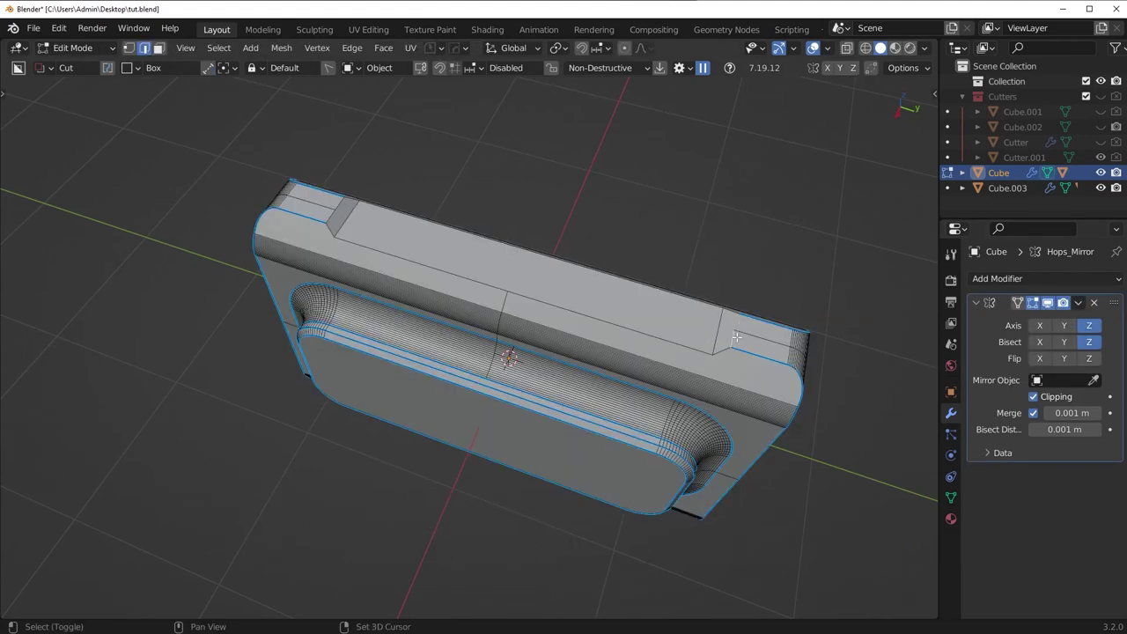
{"action": "key", "text": "ctrl+b"}
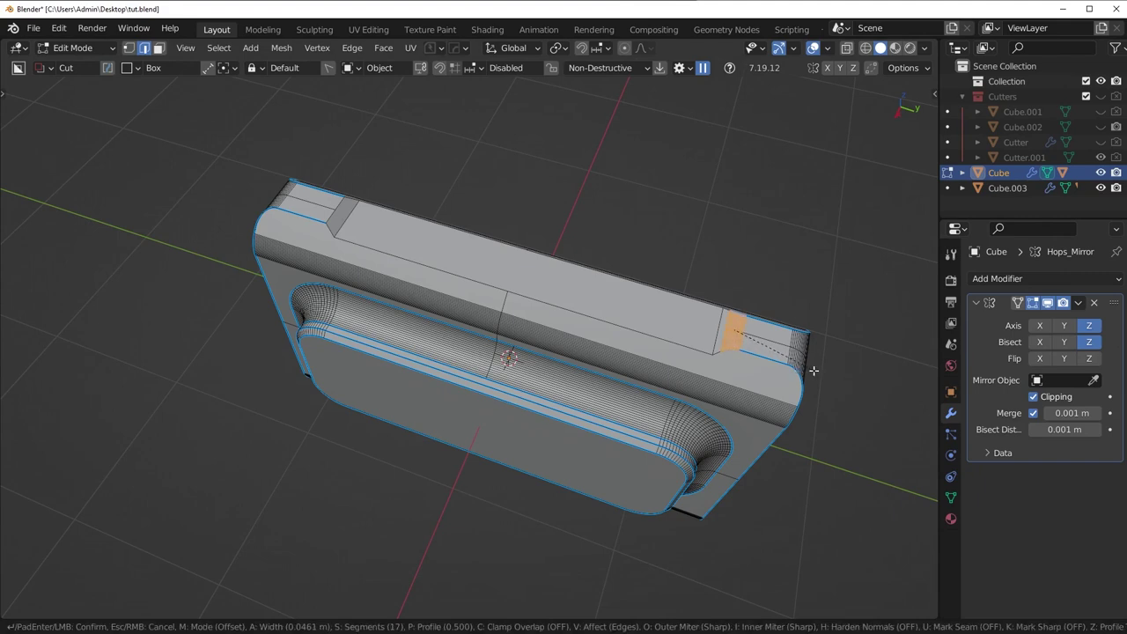
{"action": "left_click", "coordinate": [811, 371]}
{"action": "key", "text": "ctrl+b"}
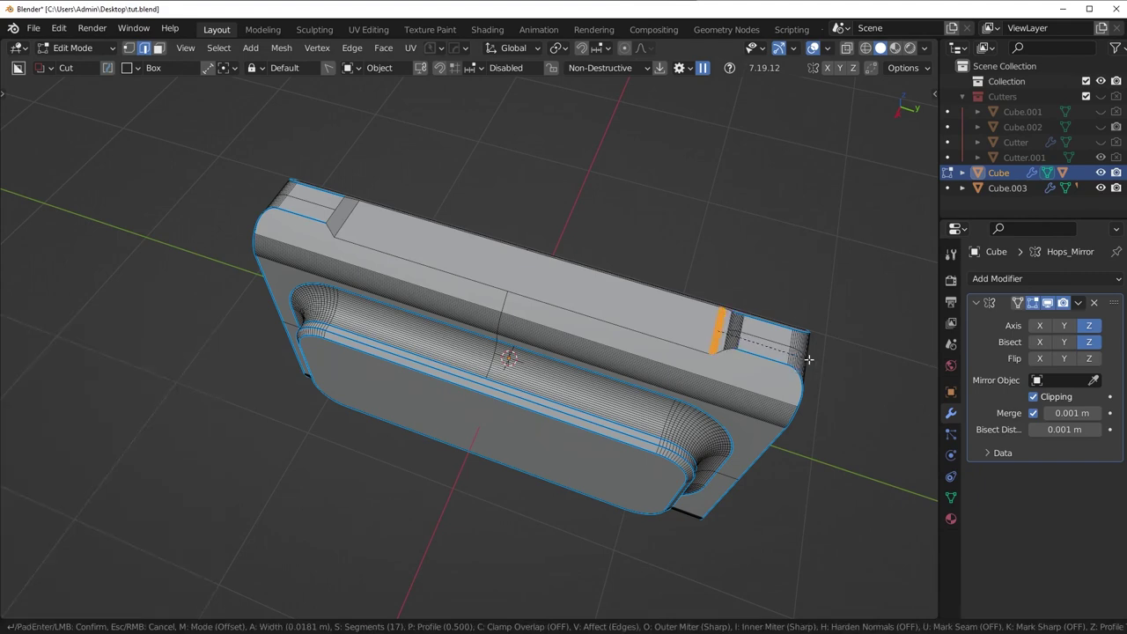
{"action": "left_click", "coordinate": [825, 361]}
Symmetrize the rounded notch end across Y with MACHIN3 Symmetrize and save the file.
{"action": "key", "text": "alt+x"}
{"action": "middle_click_drag", "start_coordinate": [775, 348], "coordinate": [806, 275]}
{"action": "key", "text": "alt+x"}
{"action": "key", "text": "Tab"}
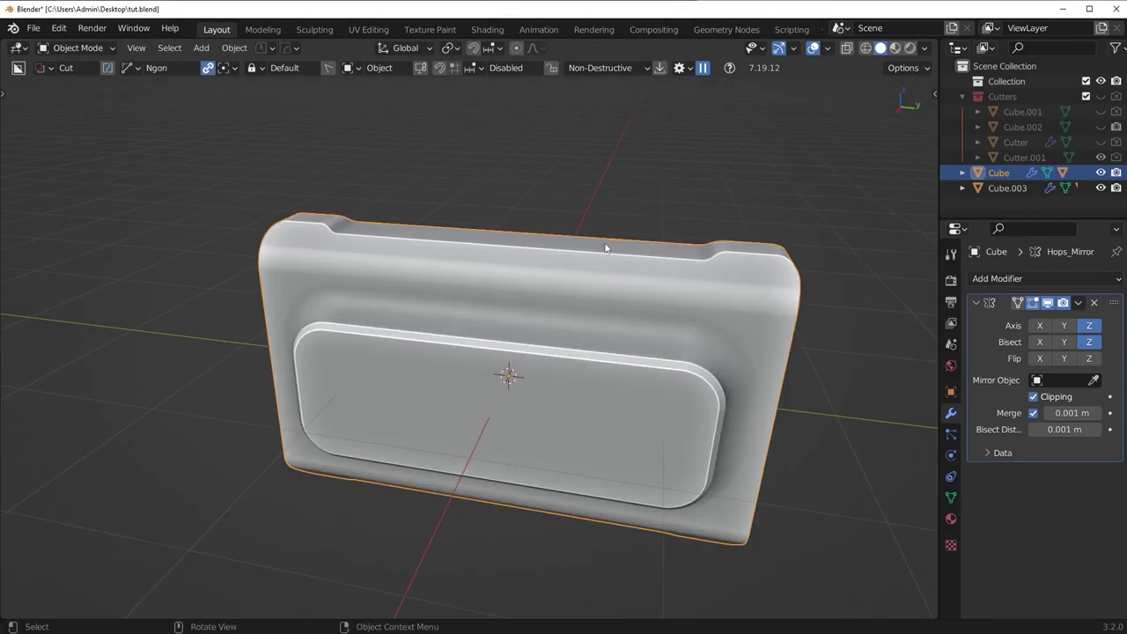
{"action": "middle_click_drag", "start_coordinate": [678, 255], "coordinate": [665, 350]}
{"action": "key", "text": "alt+a"}
{"action": "key", "text": "ctrl+s"}
Select the main block and run Hard Ops Sharpen on it at 30°.
{"action": "left_click", "coordinate": [724, 402]}
{"action": "key", "text": "Tab"}
{"action": "middle_click_drag", "start_coordinate": [722, 474], "coordinate": [711, 411]}
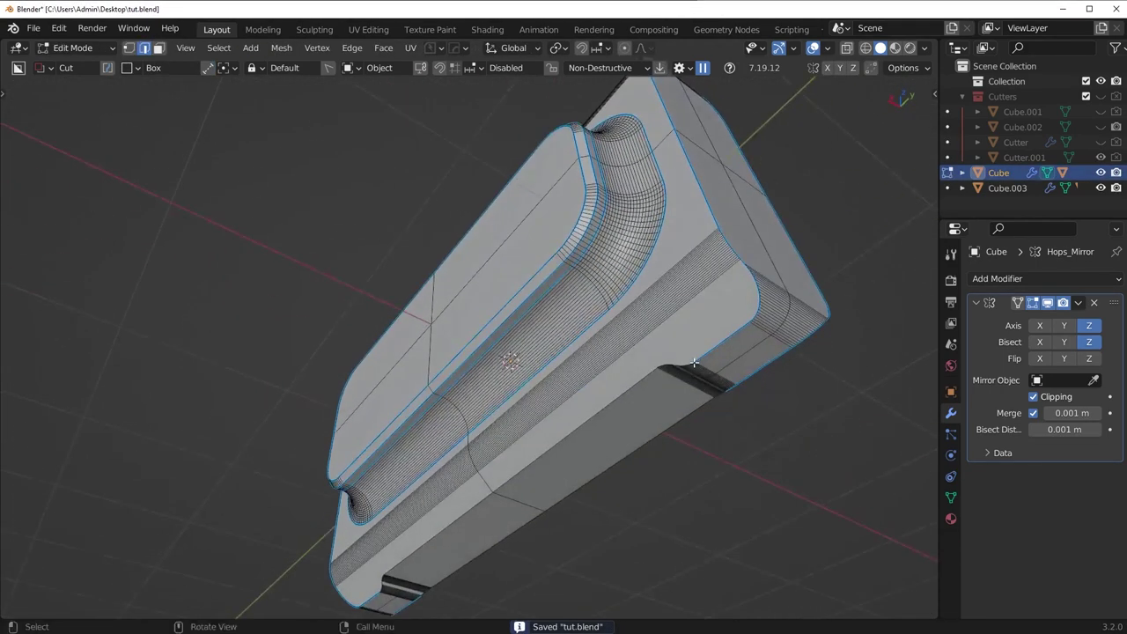
{"action": "middle_click_drag", "start_coordinate": [714, 350], "coordinate": [713, 411]}
{"action": "key", "text": "Tab"}
{"action": "key", "text": "q"}
{"action": "left_click", "coordinate": [701, 228]}
{"action": "middle_click_drag", "start_coordinate": [701, 229], "coordinate": [692, 376]}
Bevel the sharp outline loop around one side of the main block about 0.019 m wide with one segment.
{"action": "key", "text": "Tab"}
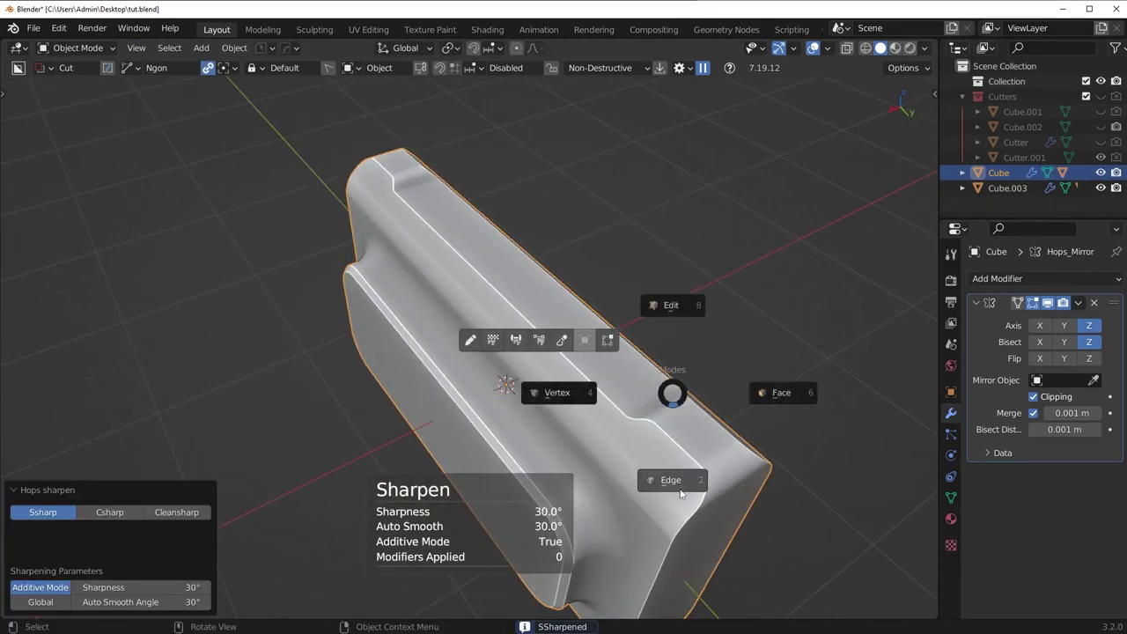
{"action": "left_click", "coordinate": [677, 485]}
{"action": "left_click", "coordinate": [581, 367], "text": "alt"}
{"action": "middle_click_drag", "start_coordinate": [580, 368], "coordinate": [683, 383]}
{"action": "left_click", "coordinate": [685, 397], "text": "alt"}
{"action": "middle_click_drag", "start_coordinate": [722, 396], "coordinate": [743, 430]}
{"action": "key", "text": "ctrl+b"}
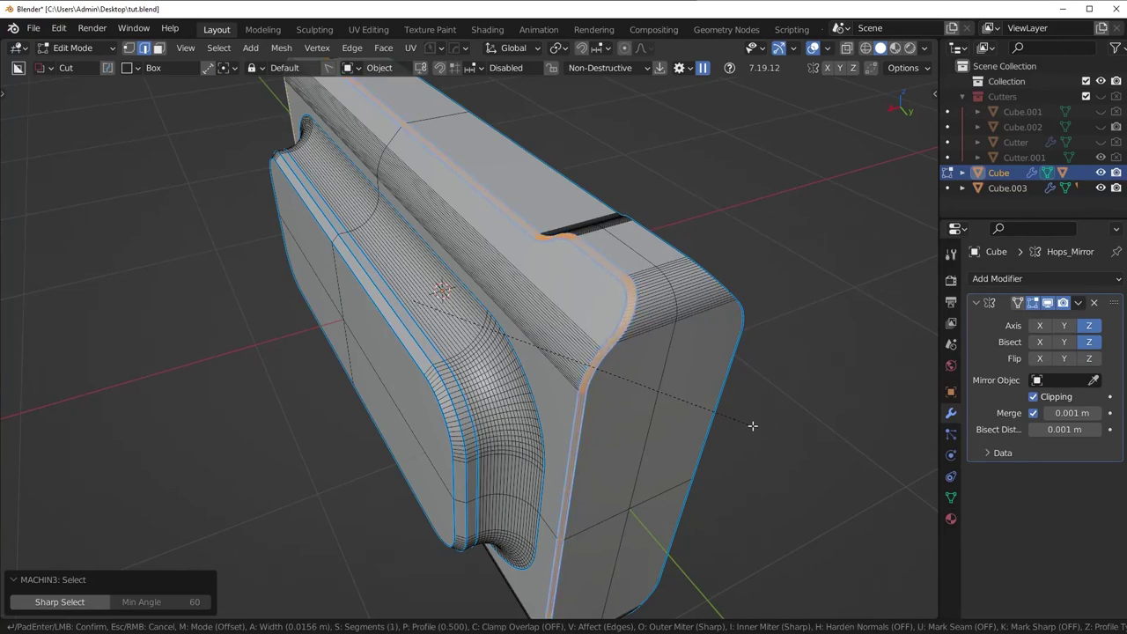
{"action": "left_click", "coordinate": [759, 428]}
{"action": "scroll", "coordinate": [674, 408], "scroll_direction": "up", "scroll_amount": 3}
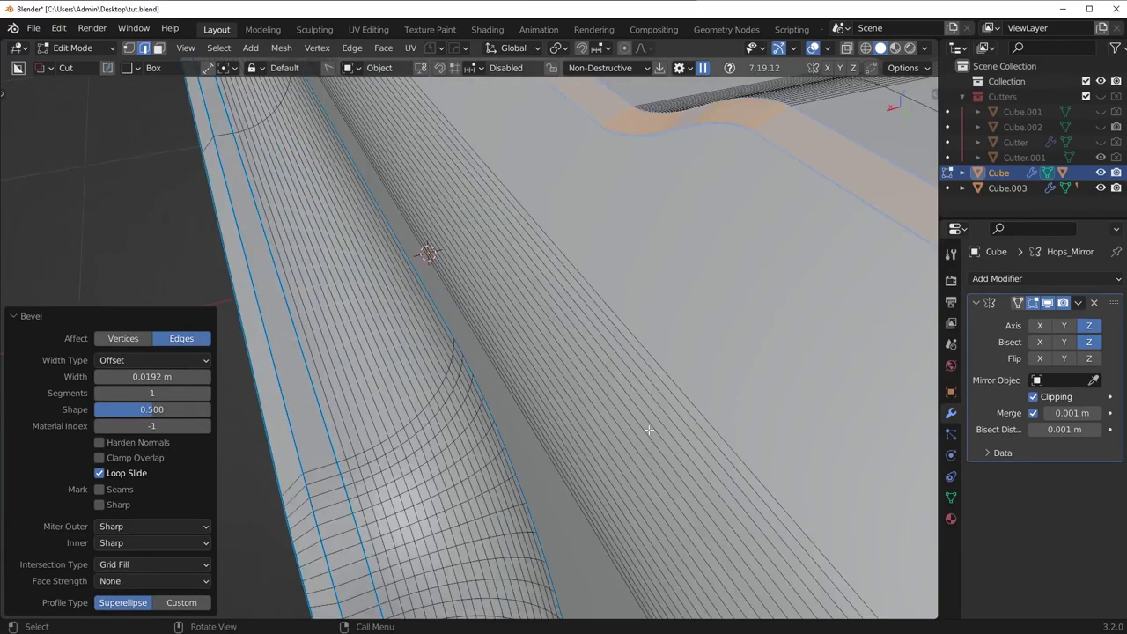
Symmetrize the outline chamfer across X onto the block's opposite side and return to Object Mode.
{"action": "middle_click_drag", "start_coordinate": [674, 408], "coordinate": [482, 229]}
{"action": "scroll", "coordinate": [664, 456], "scroll_direction": "down", "scroll_amount": 4}
{"action": "key", "text": "alt+x"}
{"action": "key", "text": "Tab"}
{"action": "scroll", "coordinate": [483, 228], "scroll_direction": "up", "scroll_amount": 3}
{"action": "scroll", "coordinate": [489, 257], "scroll_direction": "down", "scroll_amount": 3}
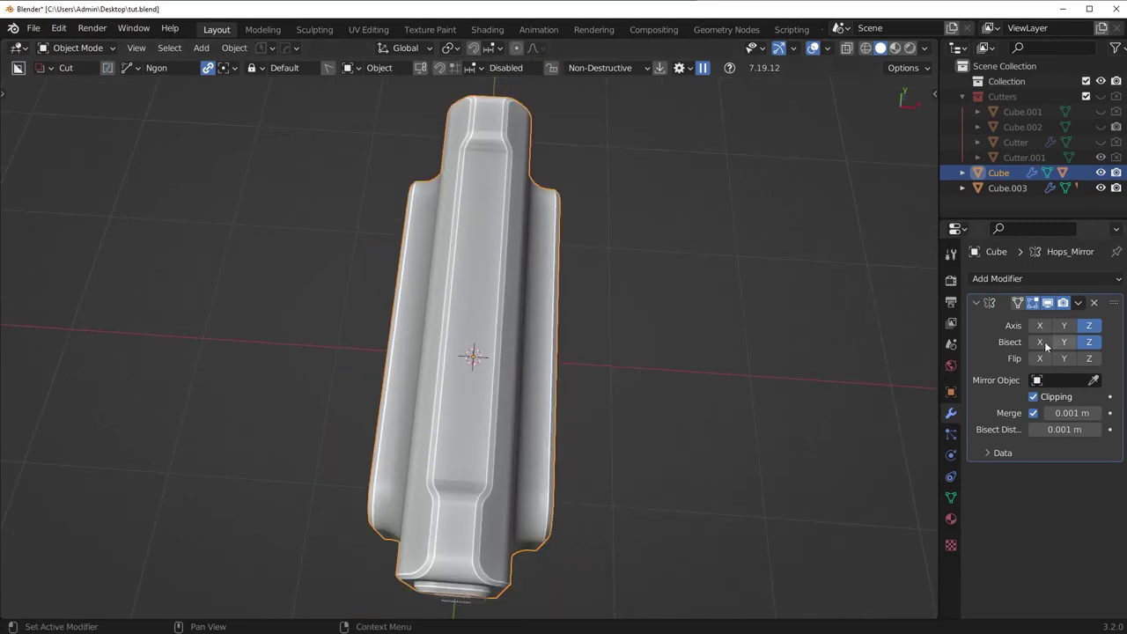
Add a cube in top view and narrow it along X by factors of about 0.202 and 0.427.
{"action": "middle_click_drag", "start_coordinate": [786, 311], "coordinate": [761, 315]}
{"action": "key", "text": "KP_7"}
{"action": "key", "text": "shift+a"}
{"action": "mouse_move", "coordinate": [692, 282]}
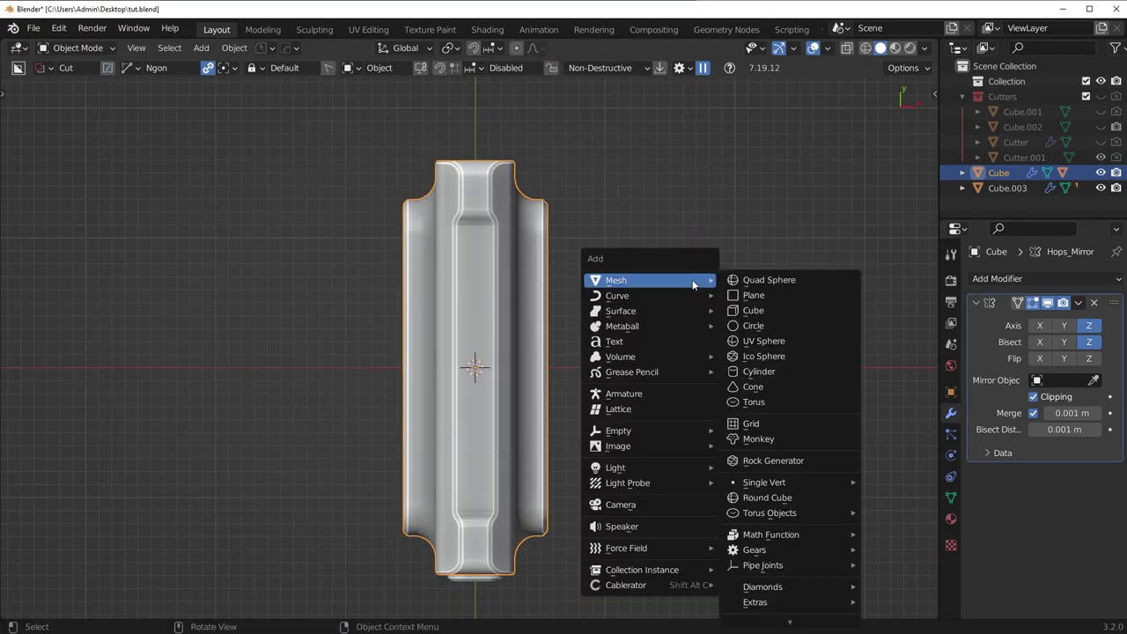
{"action": "left_click", "coordinate": [775, 310]}
{"action": "key", "text": "s"}
{"action": "key", "text": "x"}
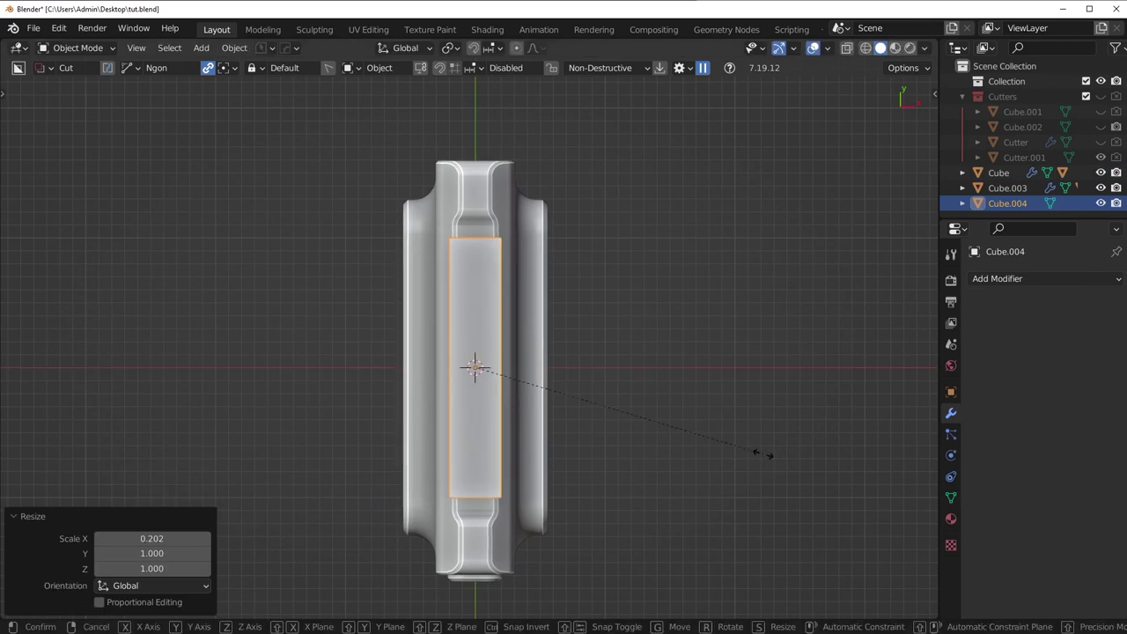
{"action": "key", "text": "x"}
{"action": "left_click", "coordinate": [595, 418]}
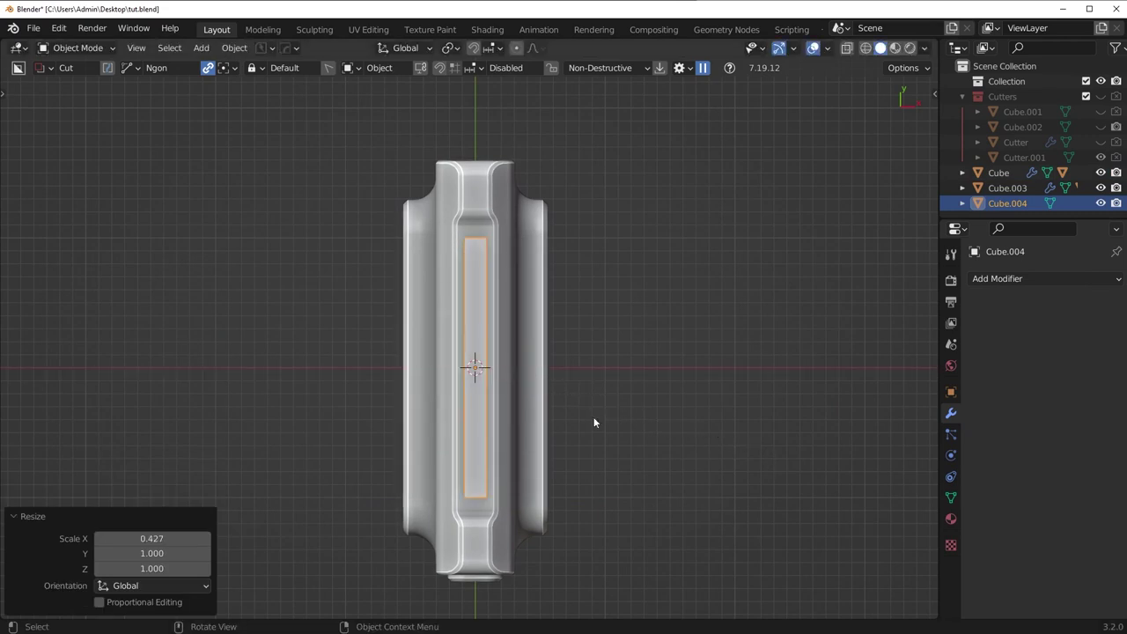
Raise the thin cube about 1.825 m along Z so it dips into the block's top, and apply its scale.
{"action": "middle_click_drag", "start_coordinate": [594, 421], "coordinate": [549, 302]}
{"action": "key", "text": "g"}
{"action": "key", "text": "z"}
{"action": "left_click", "coordinate": [598, 116]}
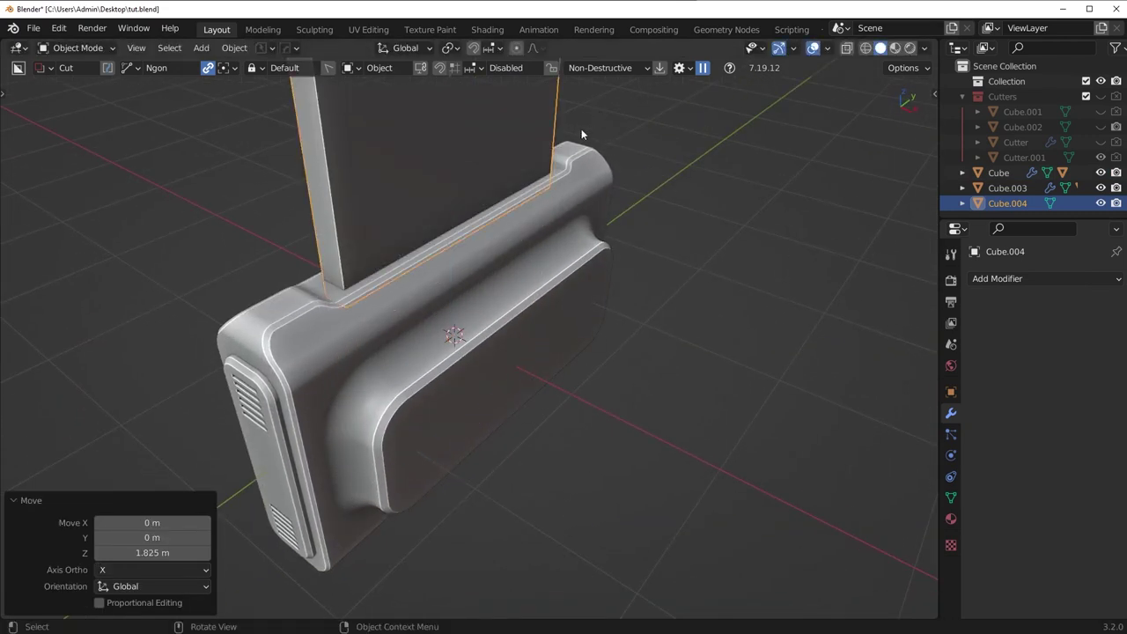
{"action": "middle_click_drag", "start_coordinate": [584, 133], "coordinate": [619, 297]}
{"action": "key", "text": "ctrl+a"}
{"action": "left_click", "coordinate": [619, 291]}
Bevel the thin cube's four vertical edges about 0.044 m with 12 segments and run Hard Ops Sharpen on it.
{"action": "key", "text": "Tab"}
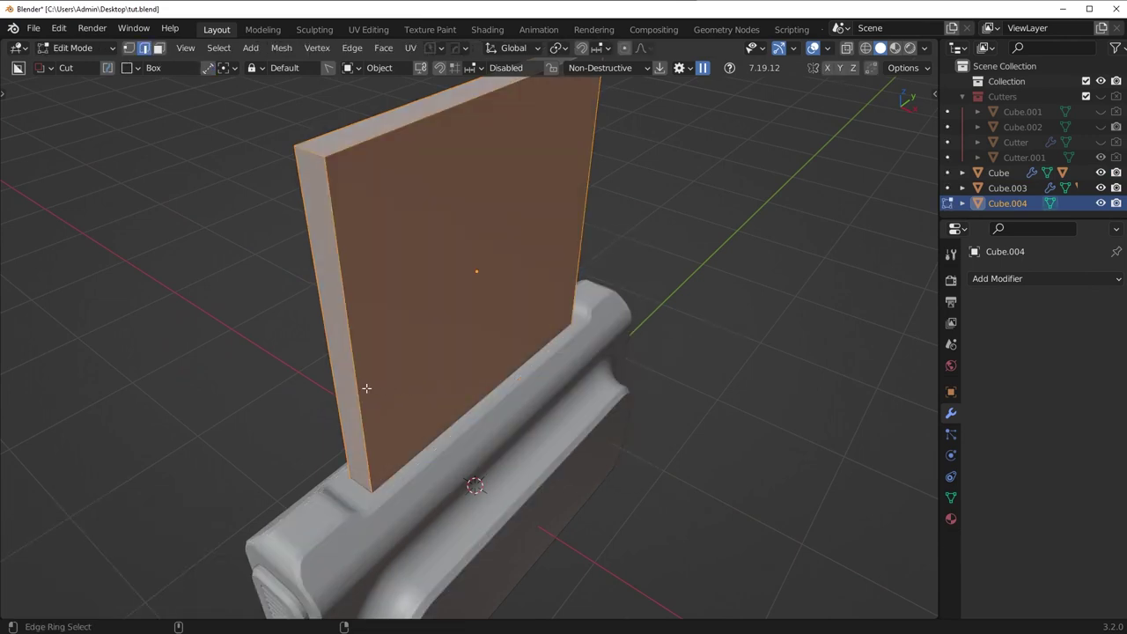
{"action": "left_click", "coordinate": [363, 390], "text": "ctrl+alt"}
{"action": "key", "text": "ctrl+b"}
{"action": "scroll", "coordinate": [690, 439], "scroll_direction": "up", "scroll_amount": 3}
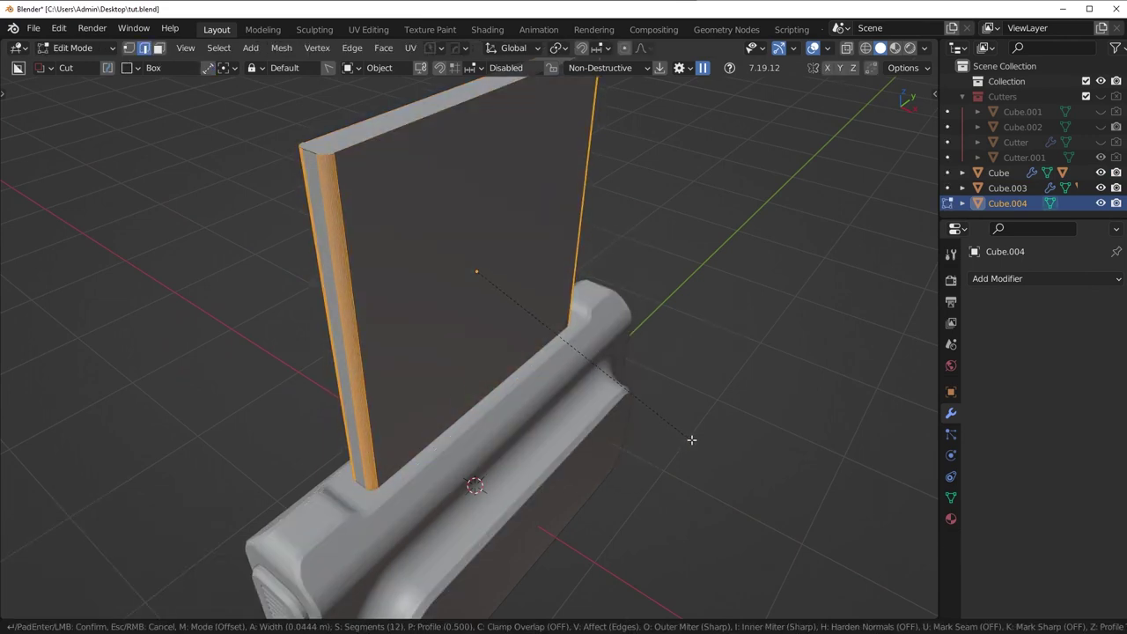
{"action": "left_click", "coordinate": [691, 441]}
{"action": "key", "text": "Tab"}
{"action": "key", "text": "q"}
{"action": "left_click", "coordinate": [557, 368]}
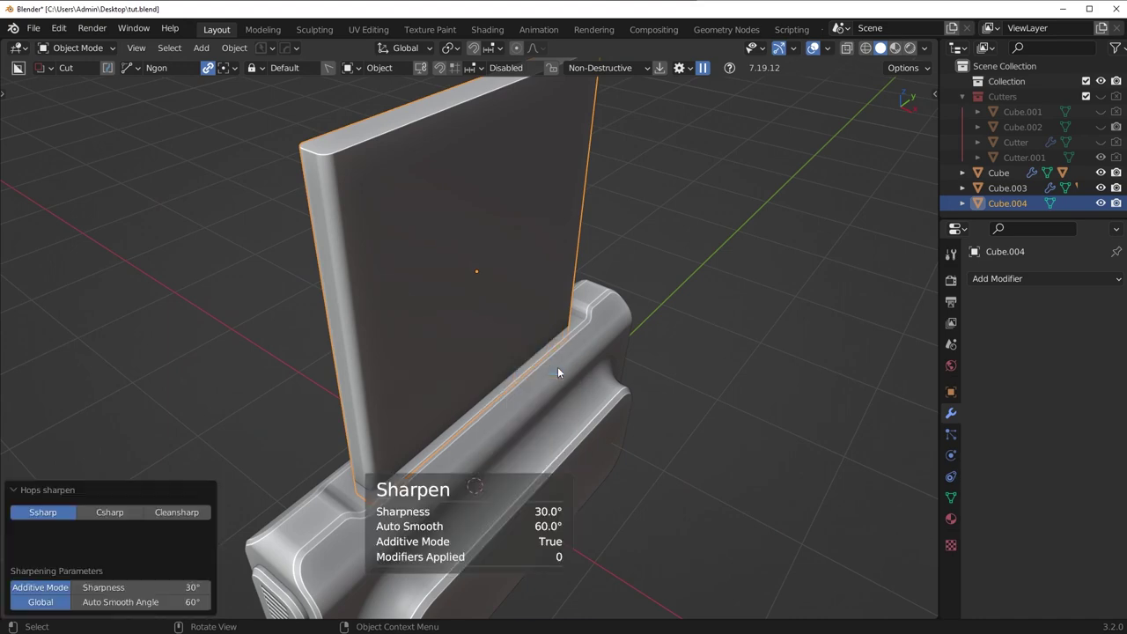
Subtract the thin cube from the main block with a Hard Ops Difference boolean and apply the Boolean modifier.
{"action": "left_click", "coordinate": [556, 385], "text": "shift"}
{"action": "key", "text": "ctrl+KP_Subtract"}
{"action": "middle_click_drag", "start_coordinate": [556, 385], "coordinate": [580, 406]}
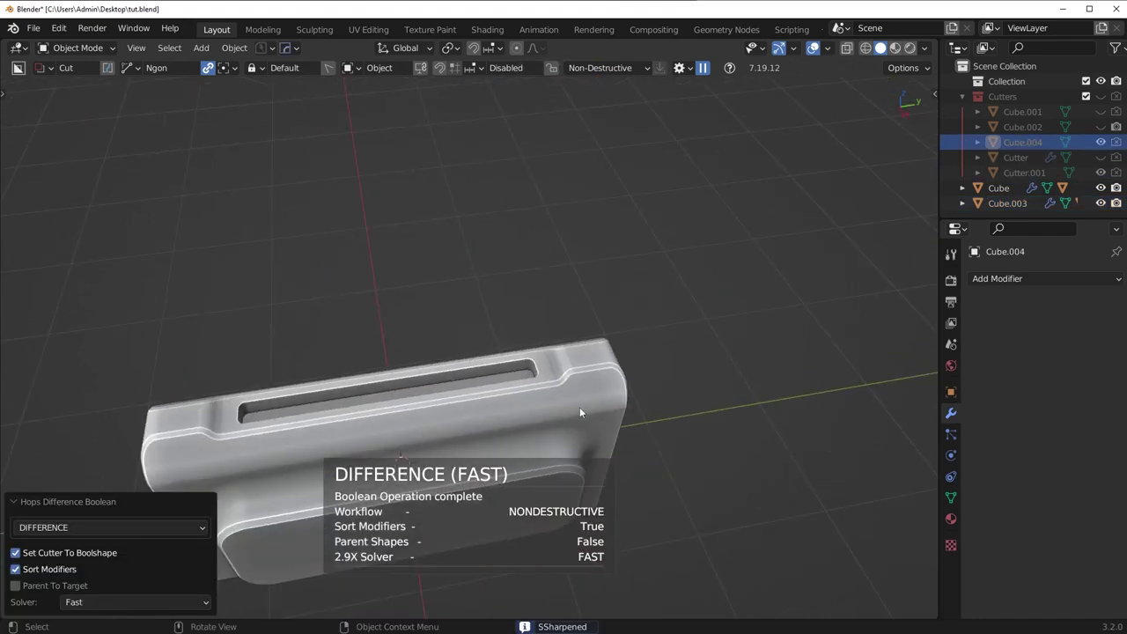
{"action": "left_click", "coordinate": [568, 378]}
{"action": "middle_click_drag", "start_coordinate": [584, 356], "coordinate": [630, 286], "text": "shift"}
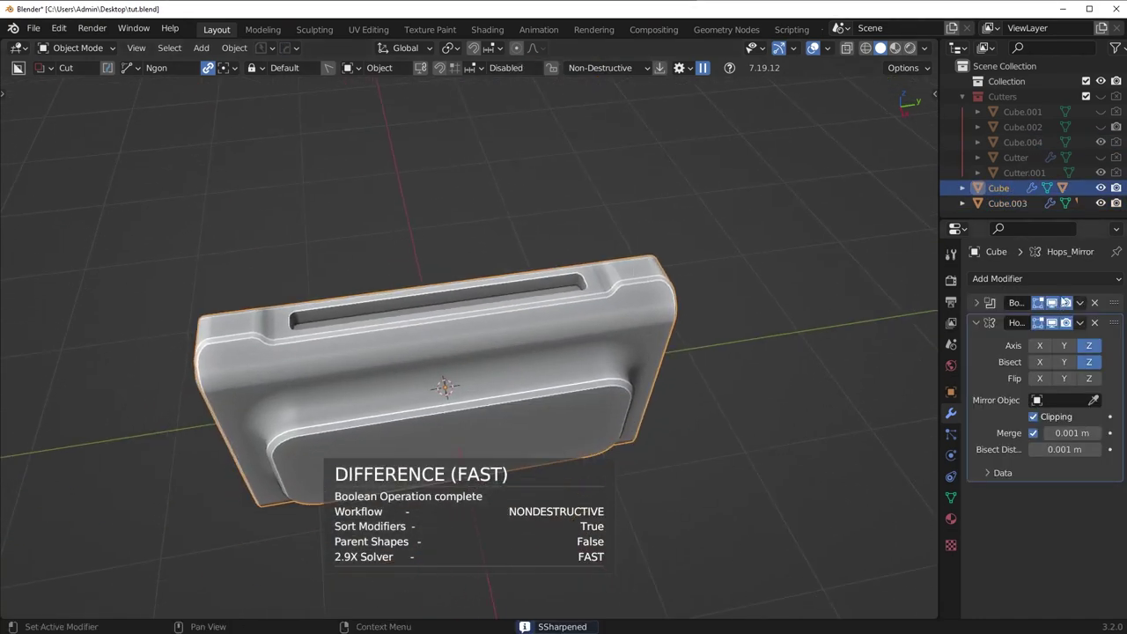
{"action": "left_click", "coordinate": [1082, 304]}
{"action": "left_click", "coordinate": [1072, 321]}
Raise the top slot's floor about 0.026 m along Z and bevel its border about 0.033 m with 12 segments.
{"action": "middle_click_drag", "start_coordinate": [493, 379], "coordinate": [396, 375]}
{"action": "scroll", "coordinate": [450, 367], "scroll_direction": "up", "scroll_amount": 4}
{"action": "key", "text": "Tab"}
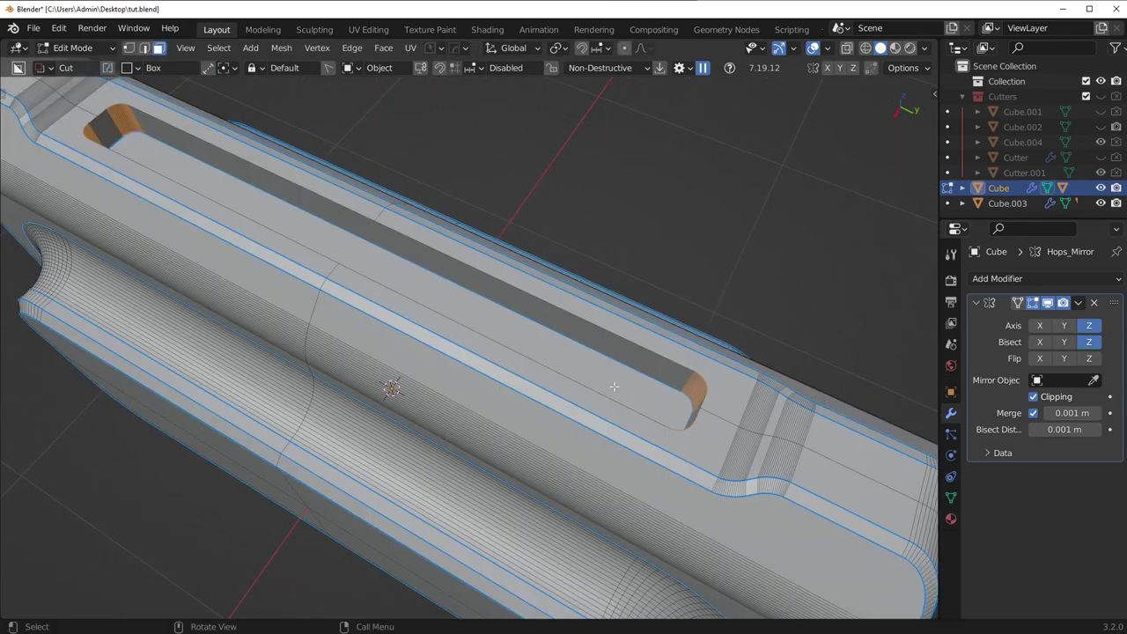
{"action": "left_click", "coordinate": [614, 386]}
{"action": "key", "text": "g"}
{"action": "key", "text": "z"}
{"action": "left_click", "coordinate": [757, 410]}
{"action": "key", "text": "ctrl+b"}
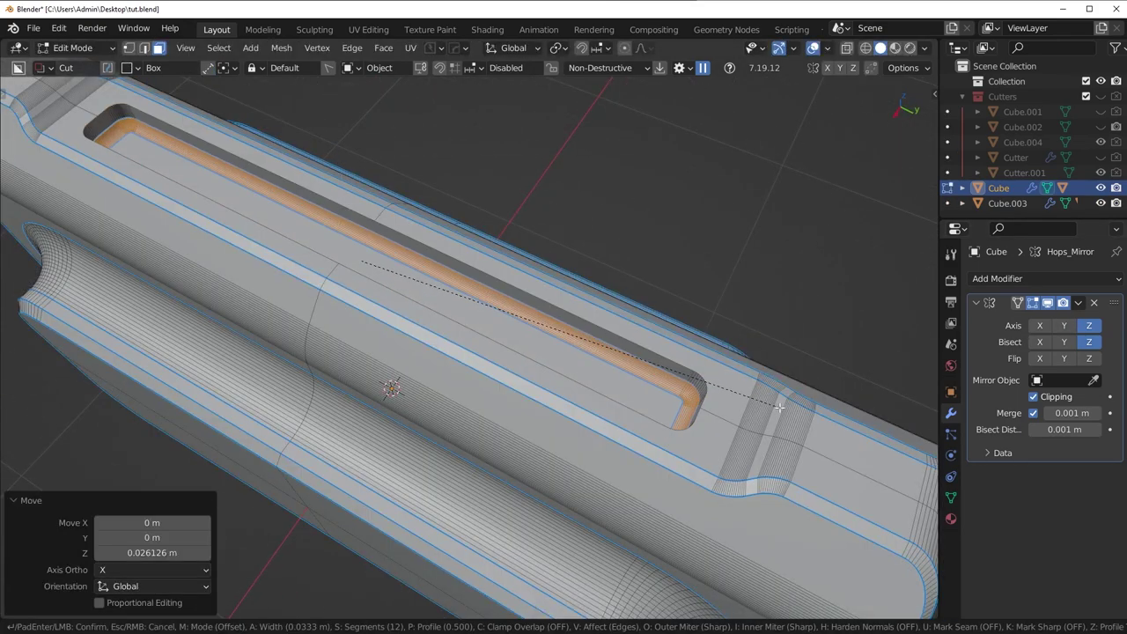
{"action": "left_click", "coordinate": [780, 410]}
Select the top slot's rim loop and bevel it about 0.018 m wide with one segment.
{"action": "key", "text": "Tab"}
{"action": "left_click", "coordinate": [774, 502]}
{"action": "left_click", "coordinate": [649, 347], "text": "alt"}
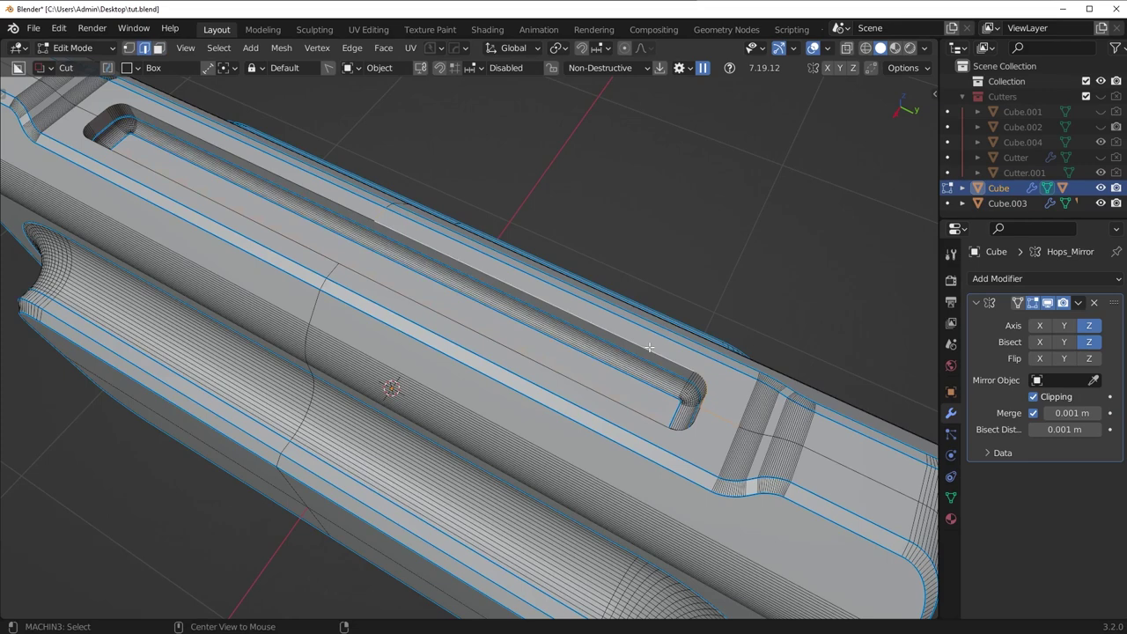
{"action": "double_click", "coordinate": [650, 348]}
{"action": "key", "text": "ctrl+b"}
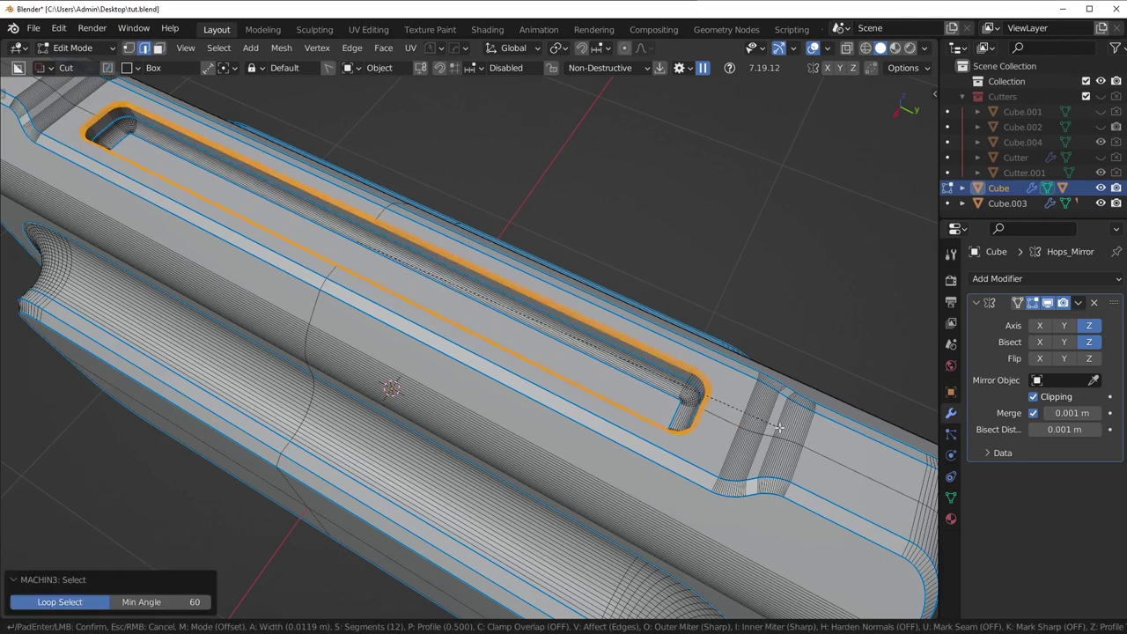
{"action": "scroll", "coordinate": [775, 427], "scroll_direction": "down", "scroll_amount": 11}
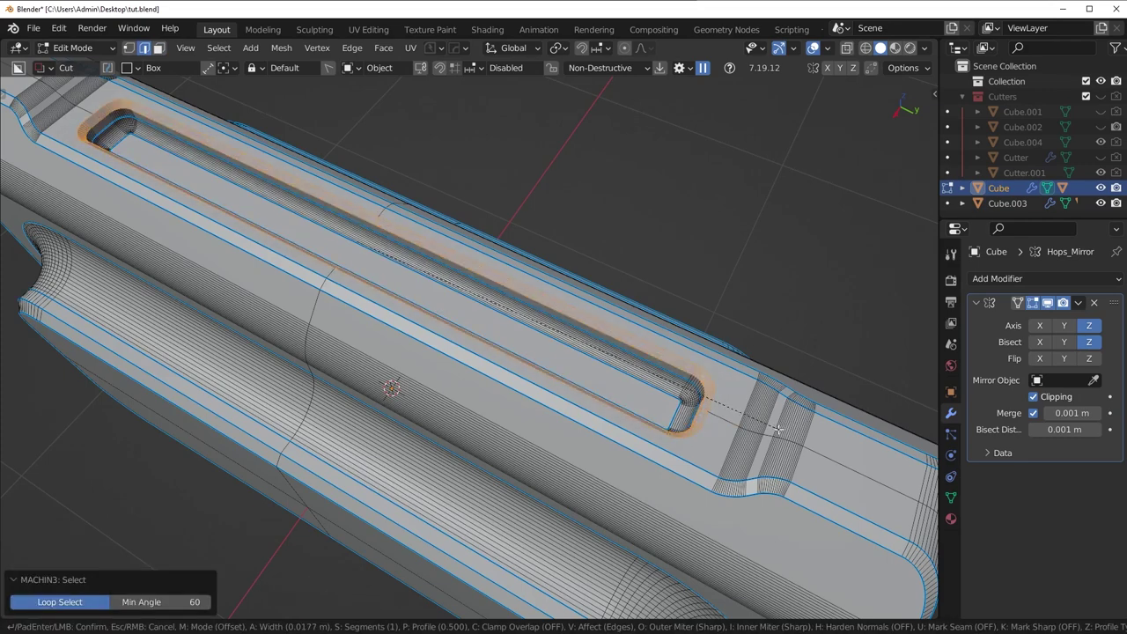
{"action": "left_click", "coordinate": [761, 423]}
Symmetrize the main block's mesh across Z from plus to minus with MACHIN3 Symmetrize and return to Object Mode.
{"action": "key", "text": "Tab"}
{"action": "left_click", "coordinate": [759, 368]}
{"action": "scroll", "coordinate": [696, 379], "scroll_direction": "down", "scroll_amount": 5}
{"action": "middle_click_drag", "start_coordinate": [683, 377], "coordinate": [700, 321]}
{"action": "key", "text": "Tab"}
{"action": "left_click", "coordinate": [691, 404]}
{"action": "key", "text": "alt+x"}
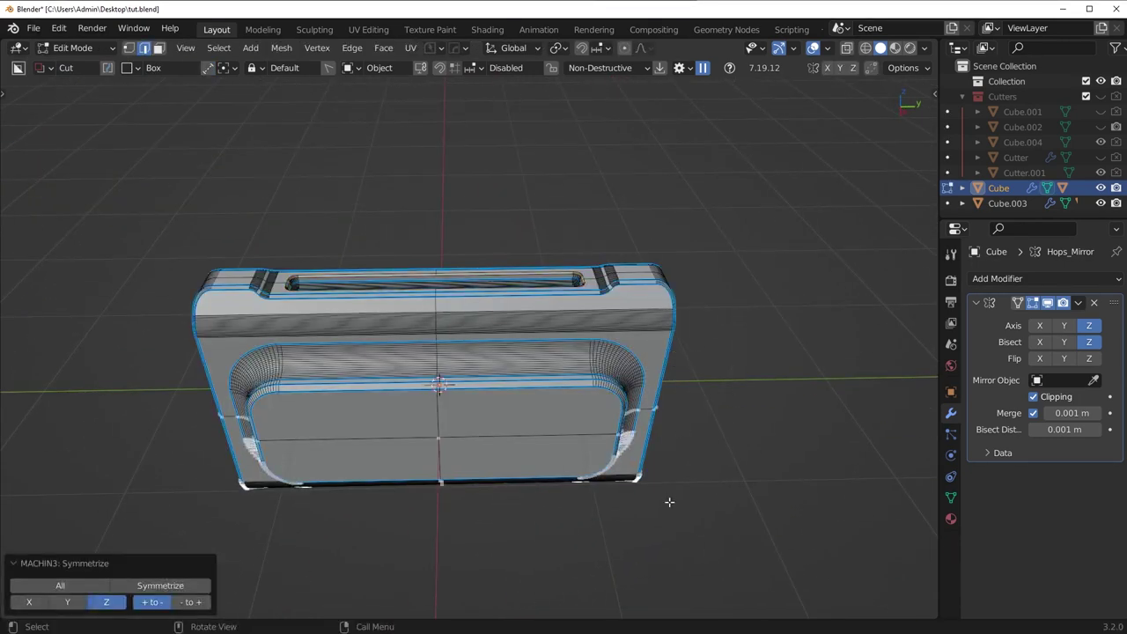
{"action": "middle_click_drag", "start_coordinate": [669, 503], "coordinate": [670, 336]}
{"action": "key", "text": "Tab"}
{"action": "middle_click_drag", "start_coordinate": [685, 377], "coordinate": [592, 451]}
{"action": "left_click", "coordinate": [611, 415]}
Examine the block's top slot, notches and chamfered outline from several sides.
{"action": "scroll", "coordinate": [499, 420], "scroll_direction": "up", "scroll_amount": 5}
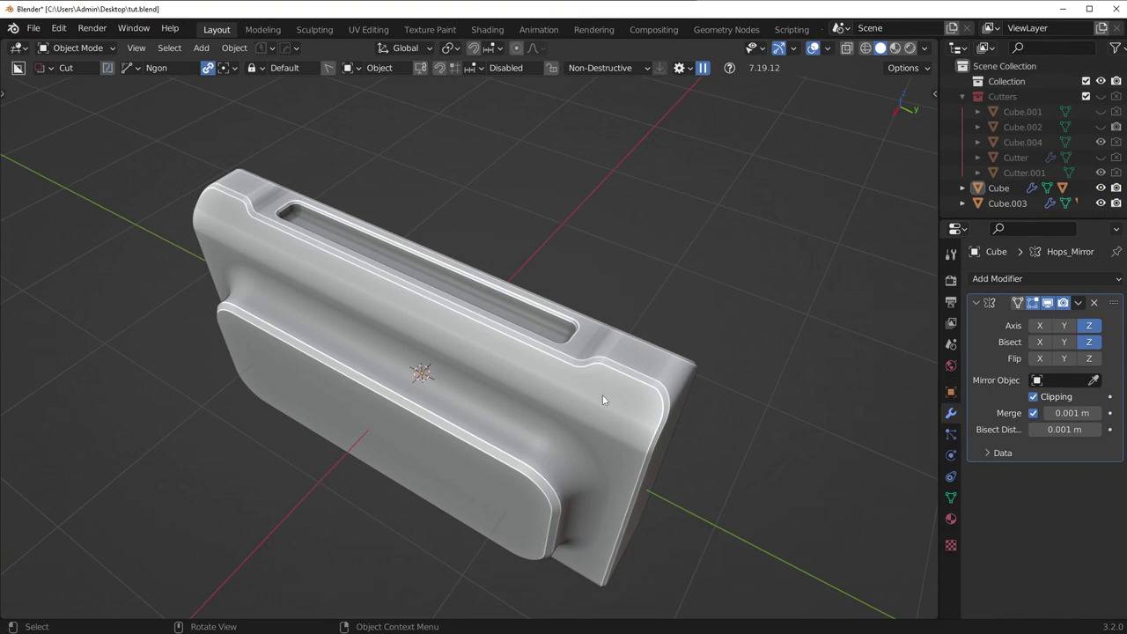
{"action": "middle_click_drag", "start_coordinate": [485, 378], "coordinate": [662, 329]}
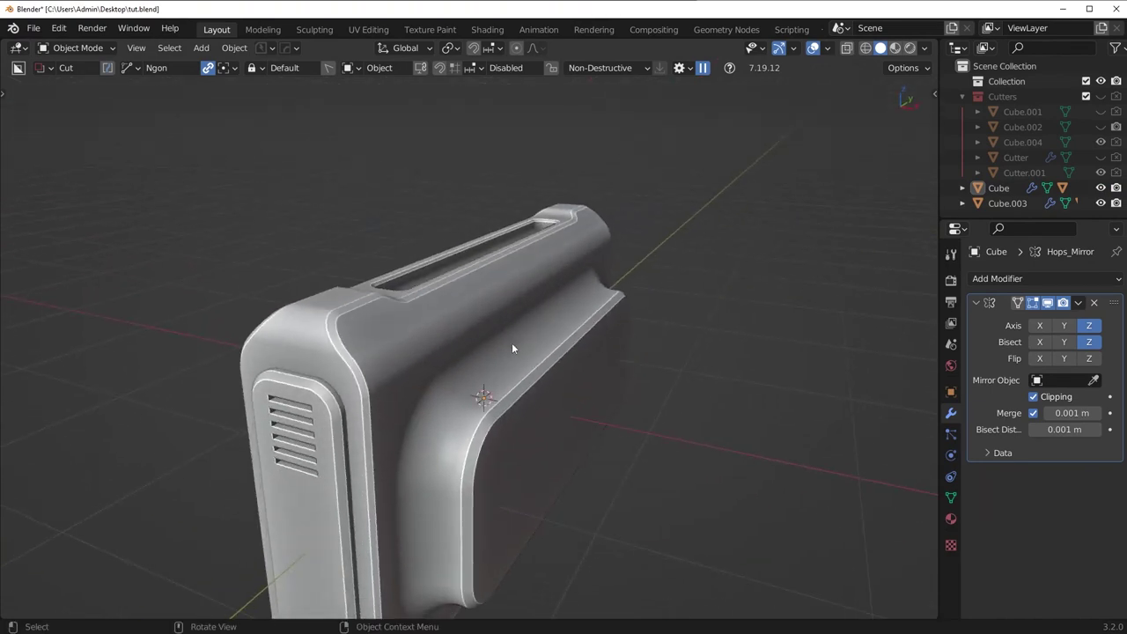
{"action": "middle_click_drag", "start_coordinate": [522, 373], "coordinate": [417, 463]}
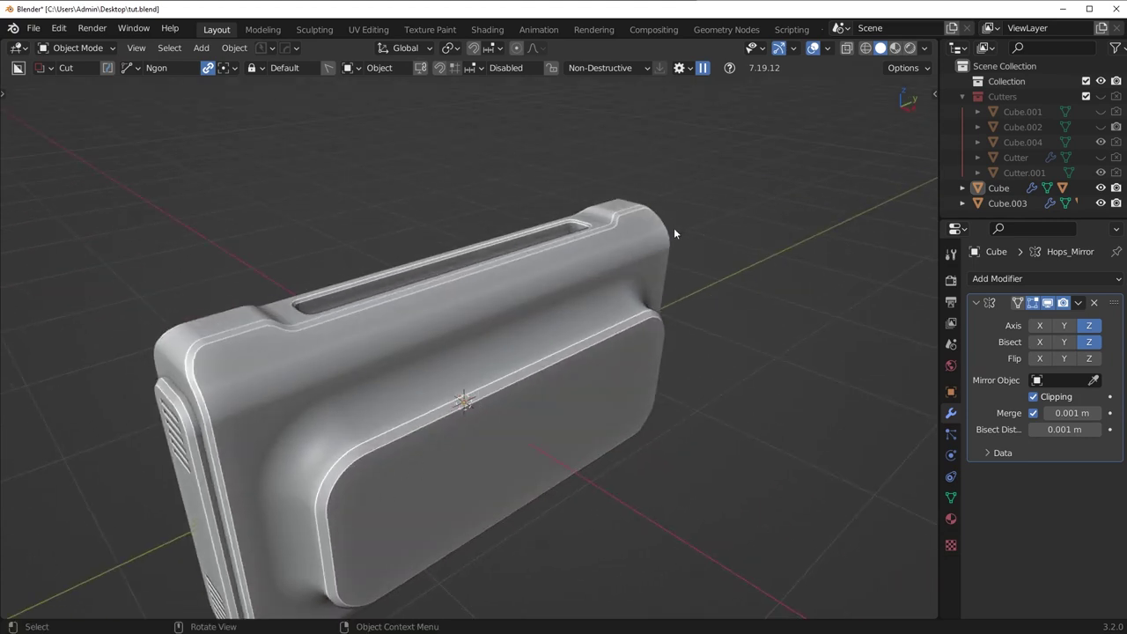
{"action": "middle_click_drag", "start_coordinate": [696, 360], "coordinate": [486, 491]}
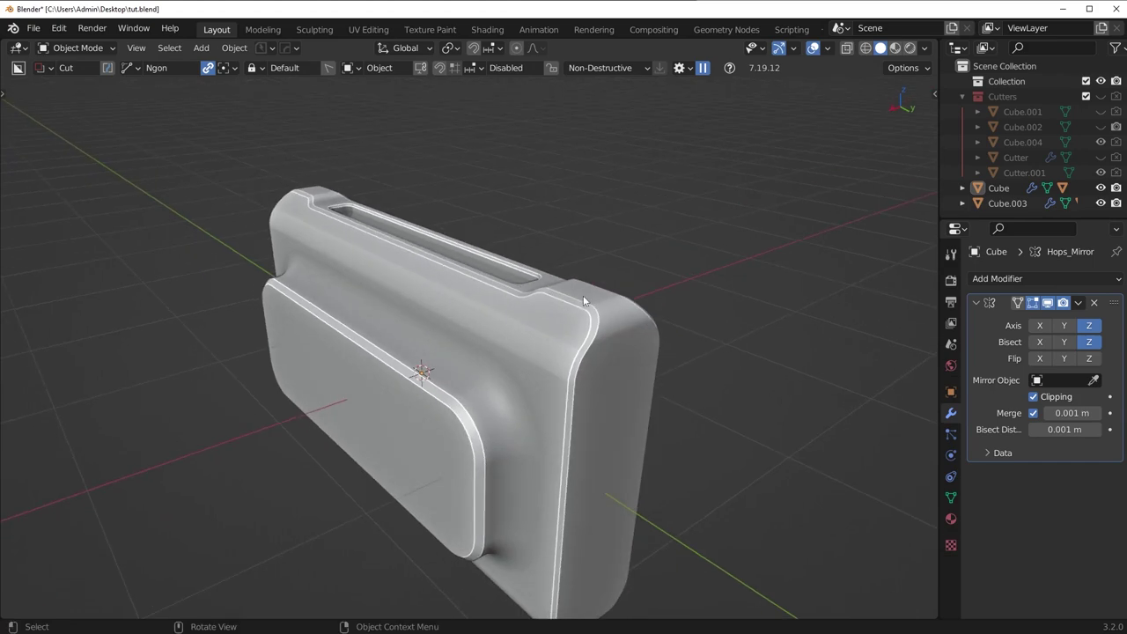
{"action": "middle_click_drag", "start_coordinate": [584, 300], "coordinate": [662, 411]}
{"action": "scroll", "coordinate": [618, 197], "scroll_direction": "down", "scroll_amount": 5}
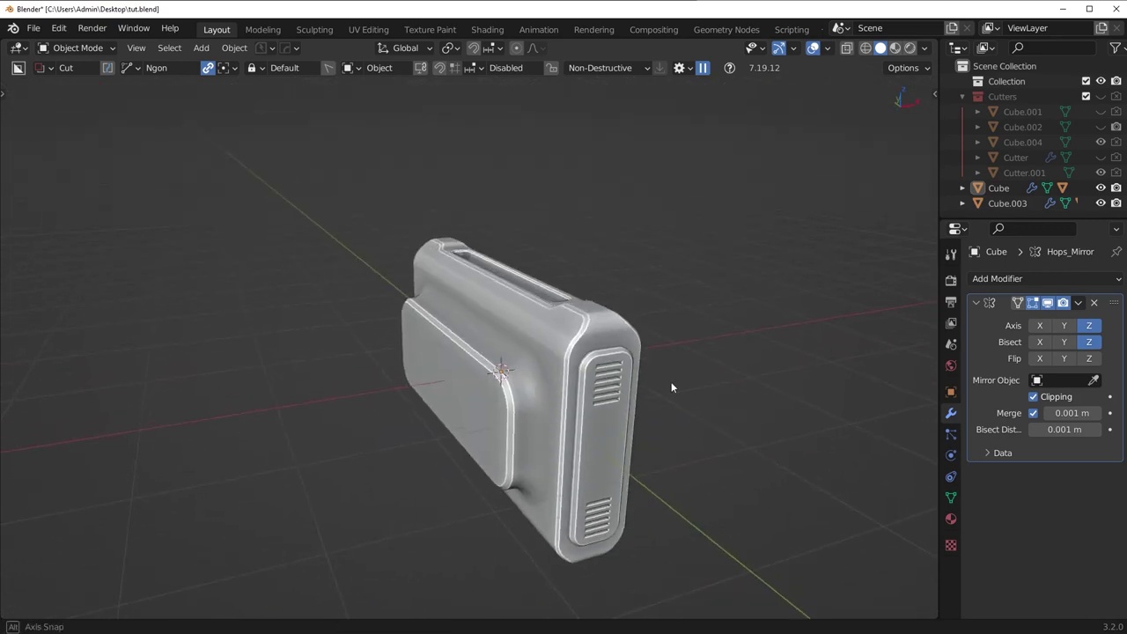
{"action": "left_click", "coordinate": [622, 412]}
{"action": "key", "text": "s"}
{"action": "right_click", "coordinate": [664, 429]}
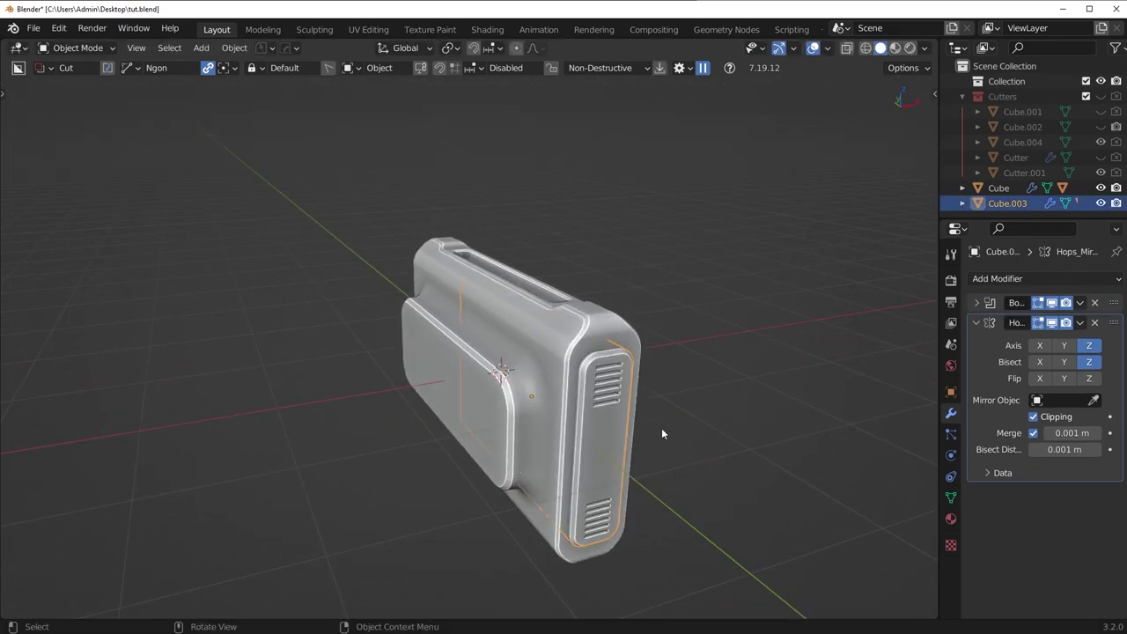
{"action": "middle_click_drag", "start_coordinate": [662, 428], "coordinate": [727, 395]}
{"action": "left_click", "coordinate": [615, 329]}
{"action": "middle_click_drag", "start_coordinate": [614, 327], "coordinate": [567, 359], "text": "shift"}
{"action": "scroll", "coordinate": [567, 361], "scroll_direction": "up", "scroll_amount": 3}
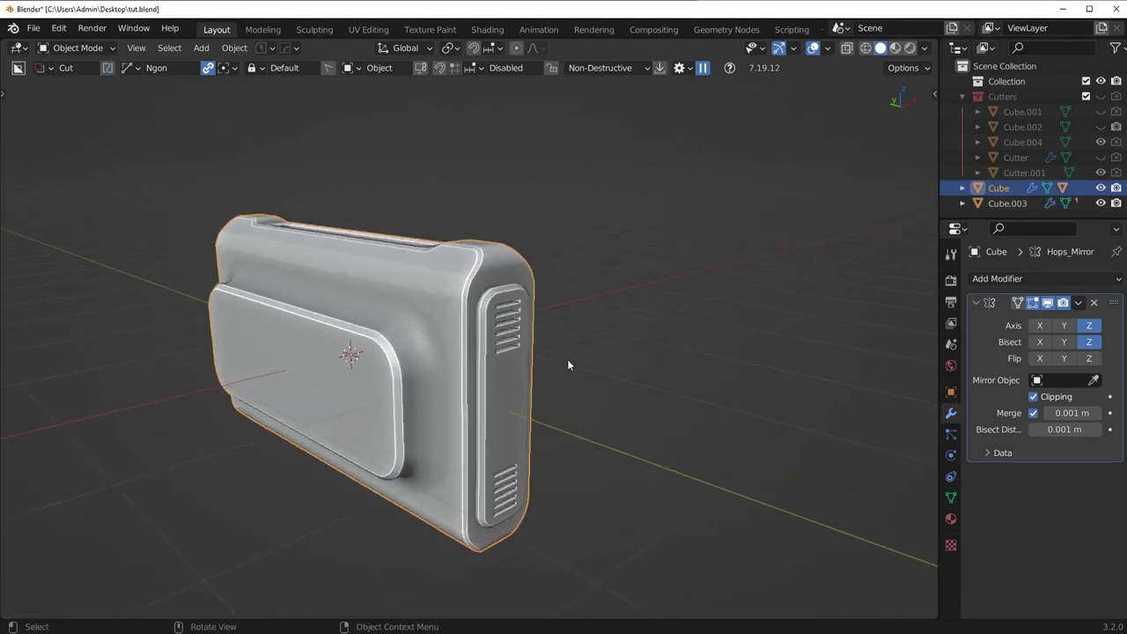
{"action": "key", "text": "g"}
{"action": "right_click", "coordinate": [532, 398]}
Duplicate the vented end insert in place and remove the Boolean and mirror modifiers from the copy.
{"action": "left_click", "coordinate": [532, 396]}
{"action": "key", "text": "g"}
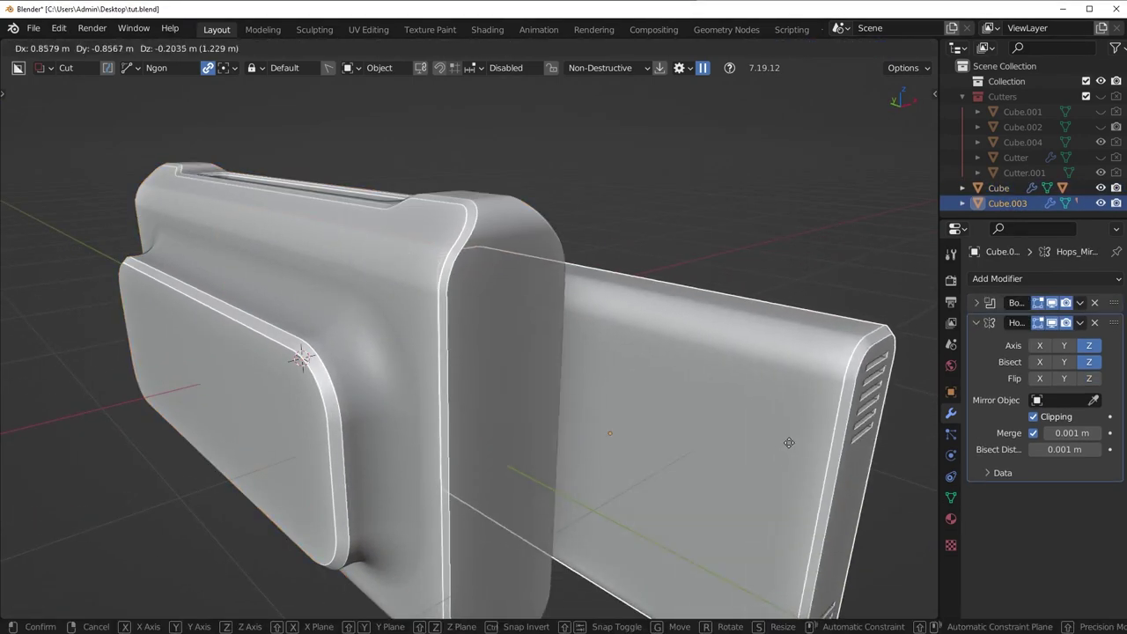
{"action": "right_click", "coordinate": [812, 400]}
{"action": "middle_click_drag", "start_coordinate": [812, 400], "coordinate": [491, 303]}
{"action": "middle_click_drag", "start_coordinate": [537, 333], "coordinate": [619, 327]}
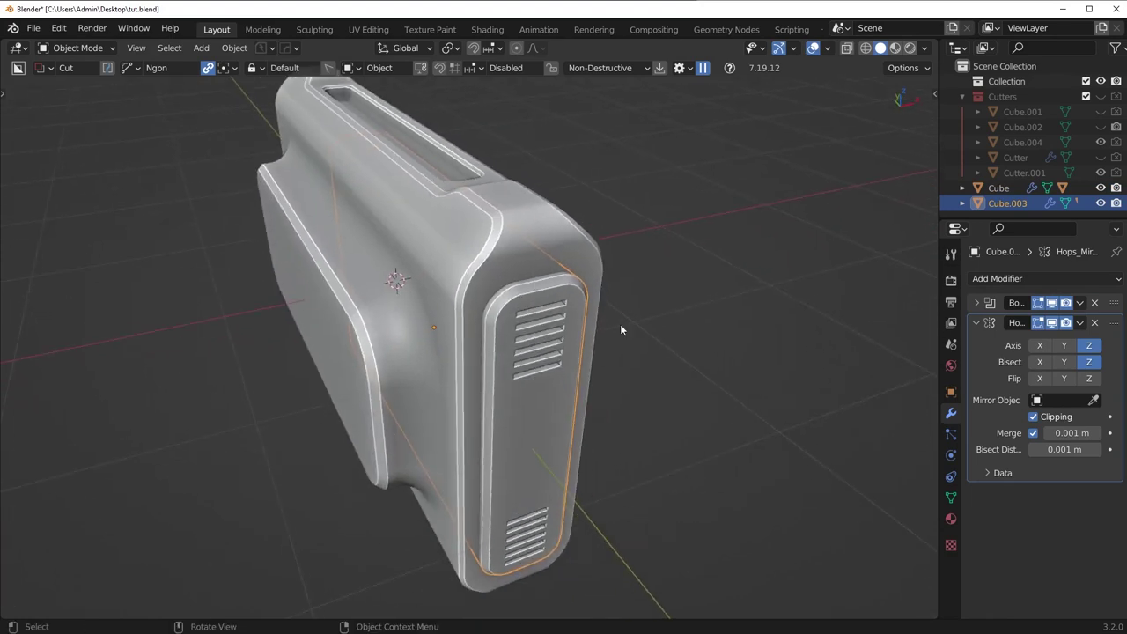
{"action": "key", "text": "shift+d"}
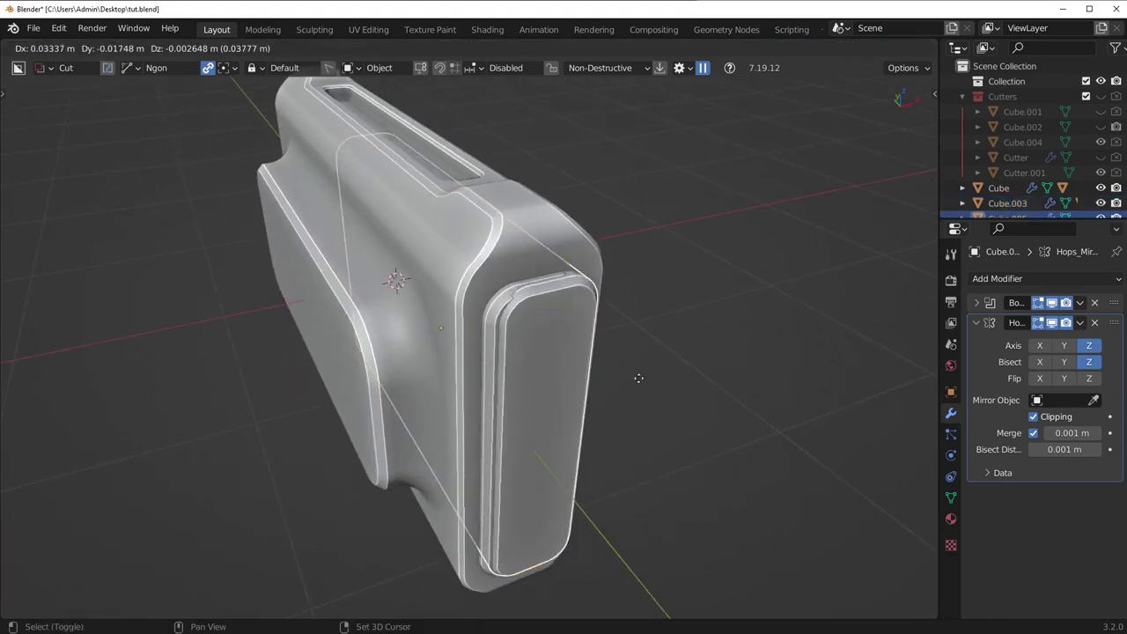
{"action": "right_click", "coordinate": [791, 364]}
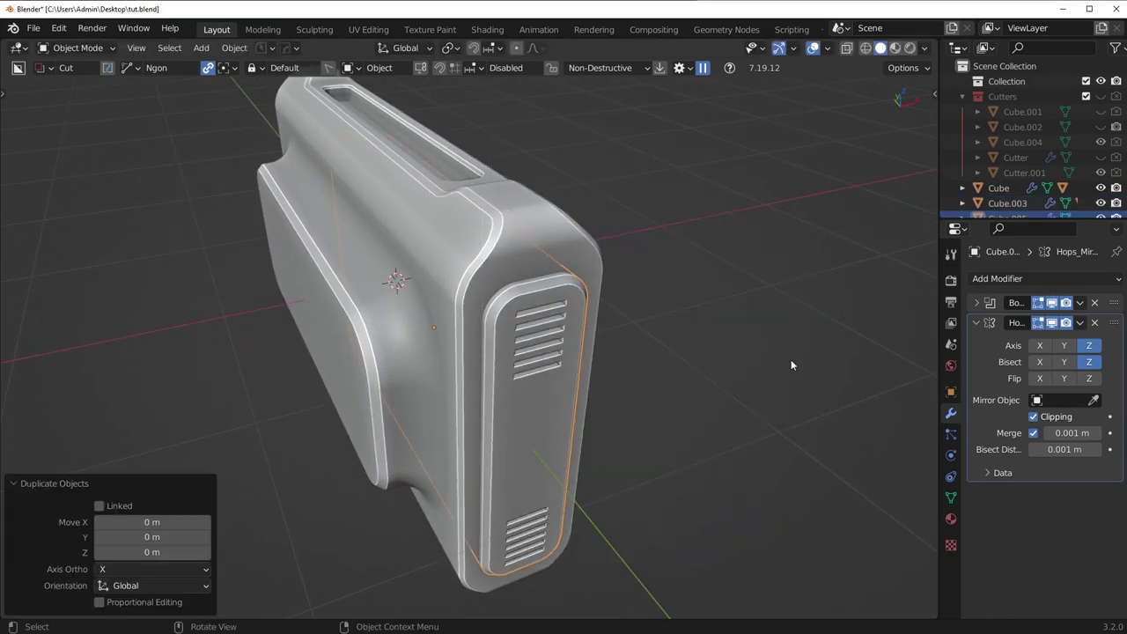
{"action": "left_click", "coordinate": [1096, 303]}
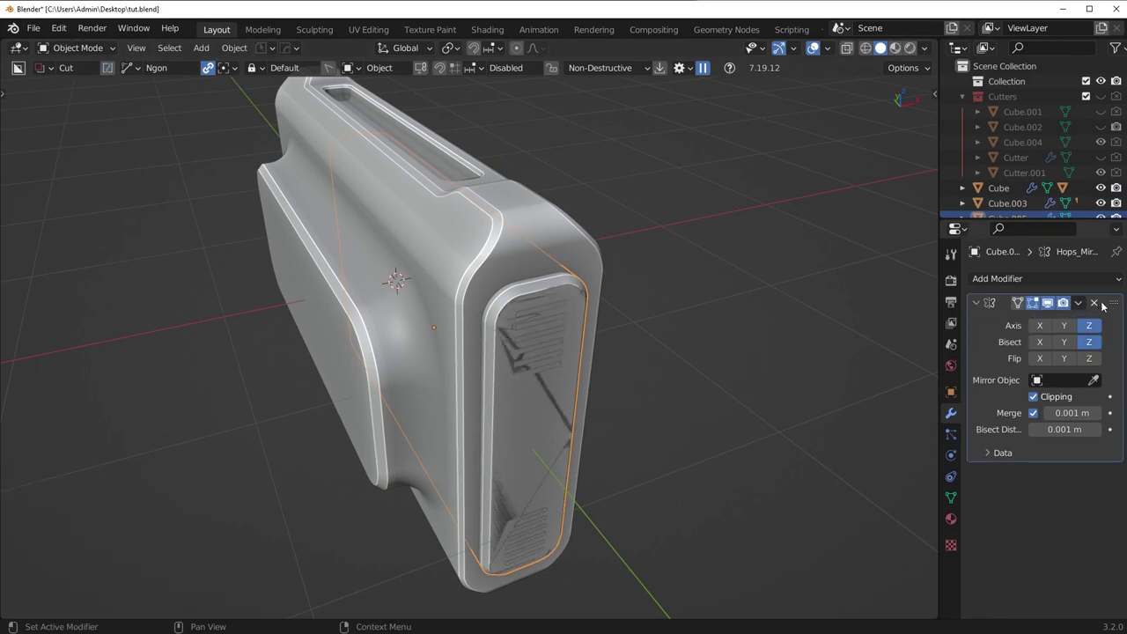
{"action": "left_click", "coordinate": [1102, 303]}
Fatten the duplicated insert slightly outward along its face normals in Edit Mode and return to Object Mode.
{"action": "key", "text": "s"}
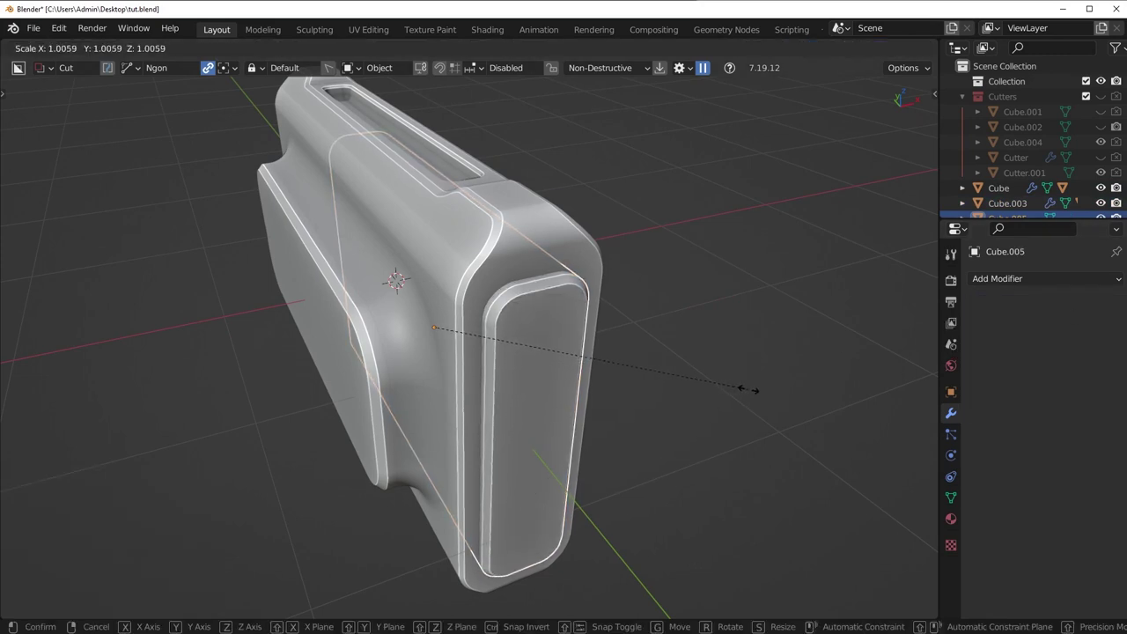
{"action": "right_click", "coordinate": [755, 390]}
{"action": "key", "text": "Tab"}
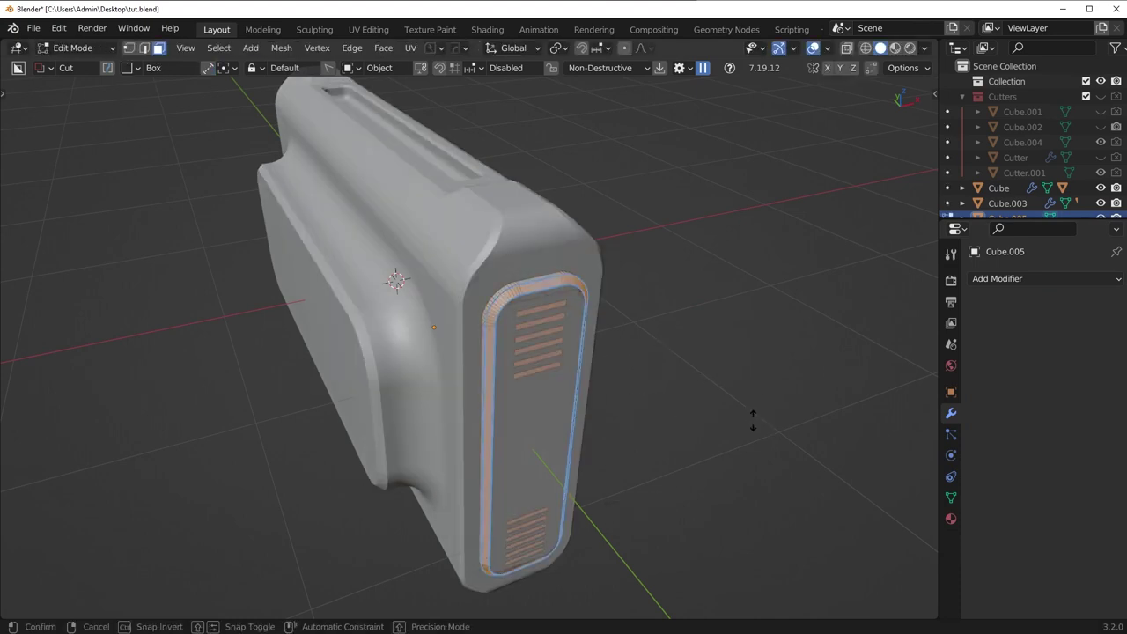
{"action": "left_click", "coordinate": [758, 414]}
{"action": "key", "text": "Tab"}
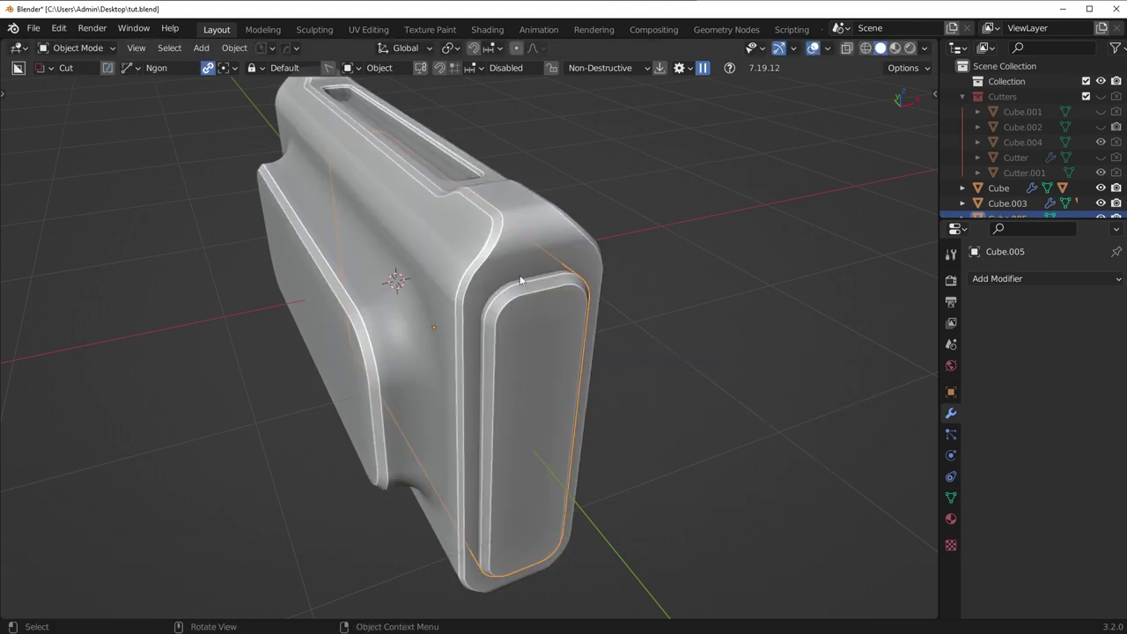
Subtract the enlarged insert copy from the main block with a HardOps difference Boolean and apply the block's Boolean modifier.
{"action": "left_click", "coordinate": [534, 258], "text": "shift"}
{"action": "key", "text": "ctrl+KP_Subtract"}
{"action": "mouse_move", "coordinate": [533, 258]}
{"action": "middle_mouse_down"}
{"action": "mouse_move", "coordinate": [556, 267]}
{"action": "mouse_move", "coordinate": [529, 248]}
{"action": "middle_mouse_up"}
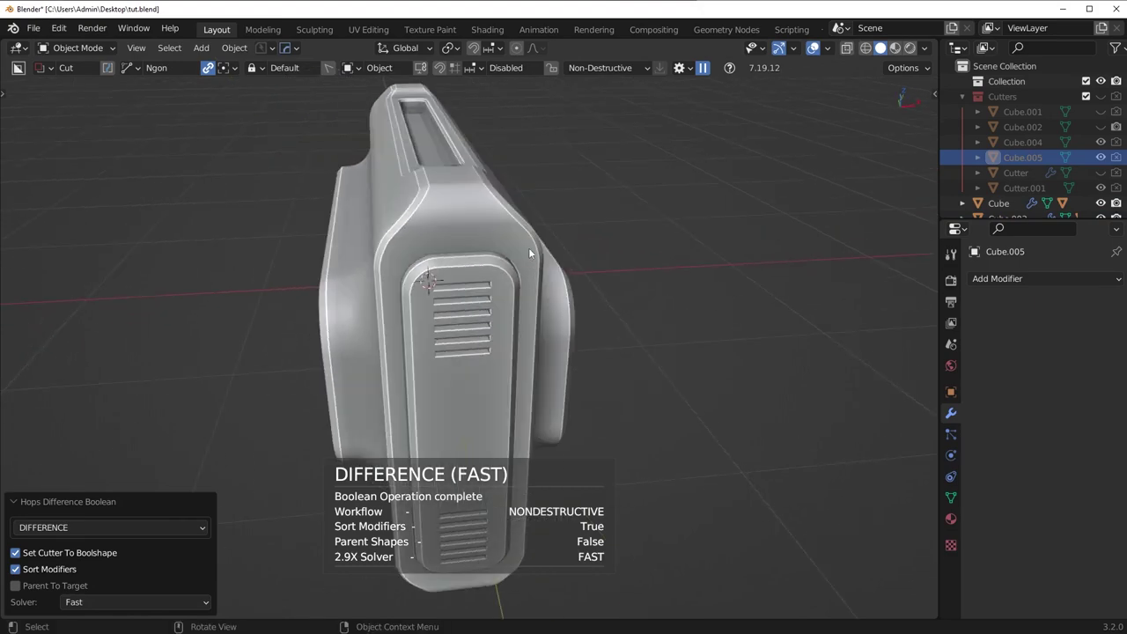
{"action": "left_click", "coordinate": [1083, 304]}
{"action": "left_click", "coordinate": [1071, 321]}
Select the edge loop around the block's end insert pocket, bevel it about 0.016 m with one segment, and return to Object Mode.
{"action": "key", "text": "Tab"}
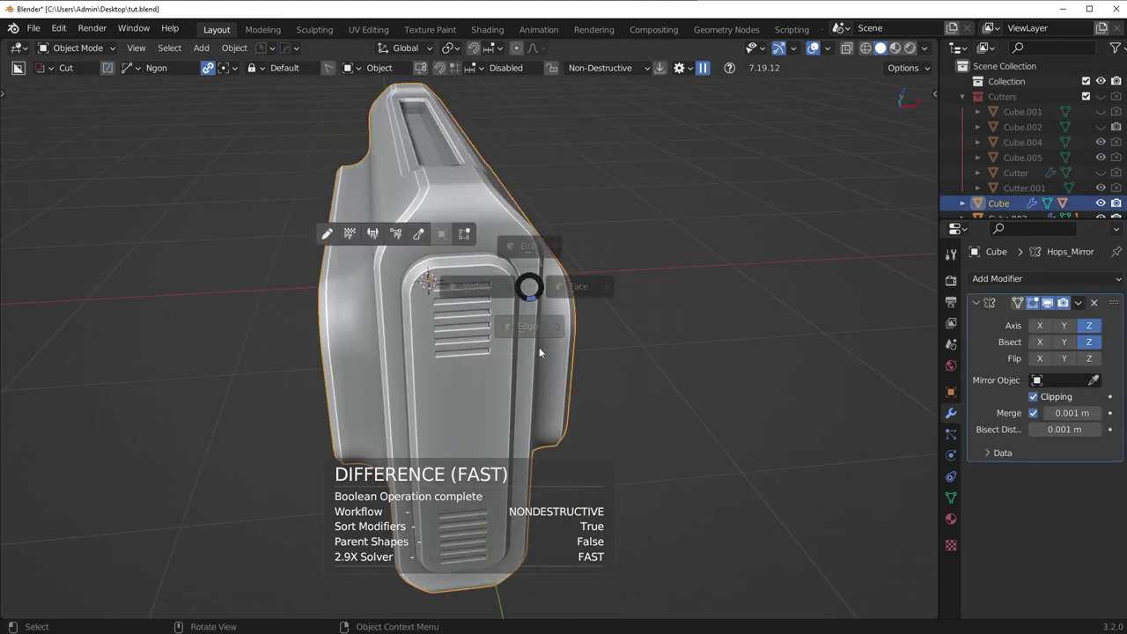
{"action": "left_click", "coordinate": [539, 346]}
{"action": "left_click", "coordinate": [521, 314], "text": "alt"}
{"action": "scroll", "coordinate": [550, 319], "scroll_direction": "up", "scroll_amount": 3}
{"action": "key", "text": "ctrl+b"}
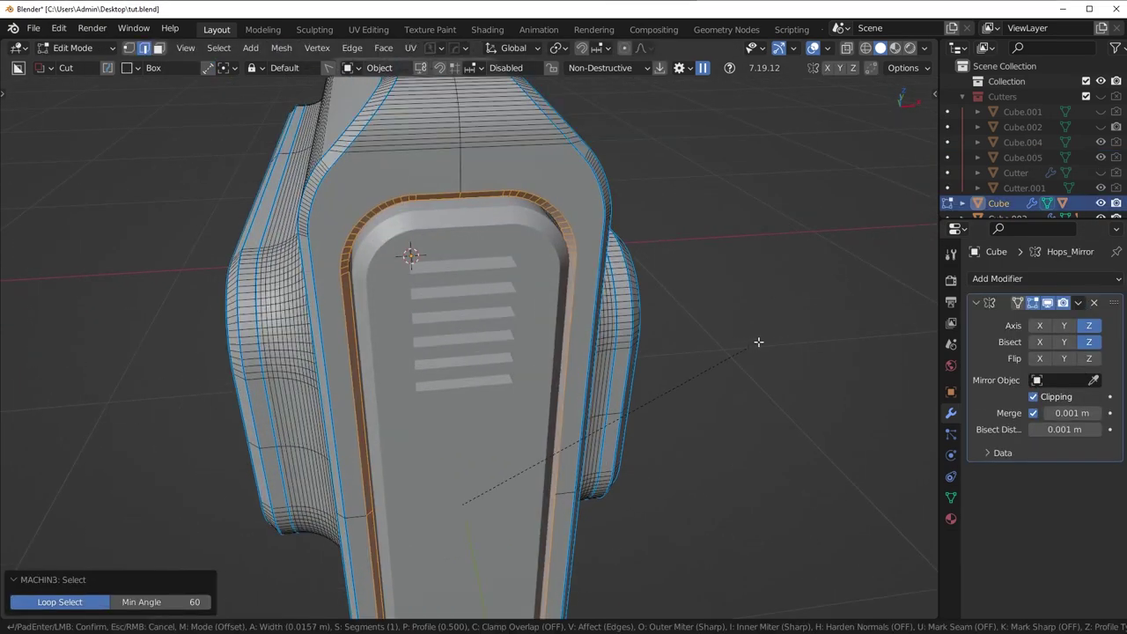
{"action": "left_click", "coordinate": [766, 310]}
{"action": "key", "text": "Tab"}
{"action": "left_click", "coordinate": [769, 249]}
Deselect everything and save the file.
{"action": "scroll", "coordinate": [704, 268], "scroll_direction": "down", "scroll_amount": 5}
{"action": "middle_click_drag", "start_coordinate": [672, 291], "coordinate": [599, 355]}
{"action": "key", "text": "alt+a"}
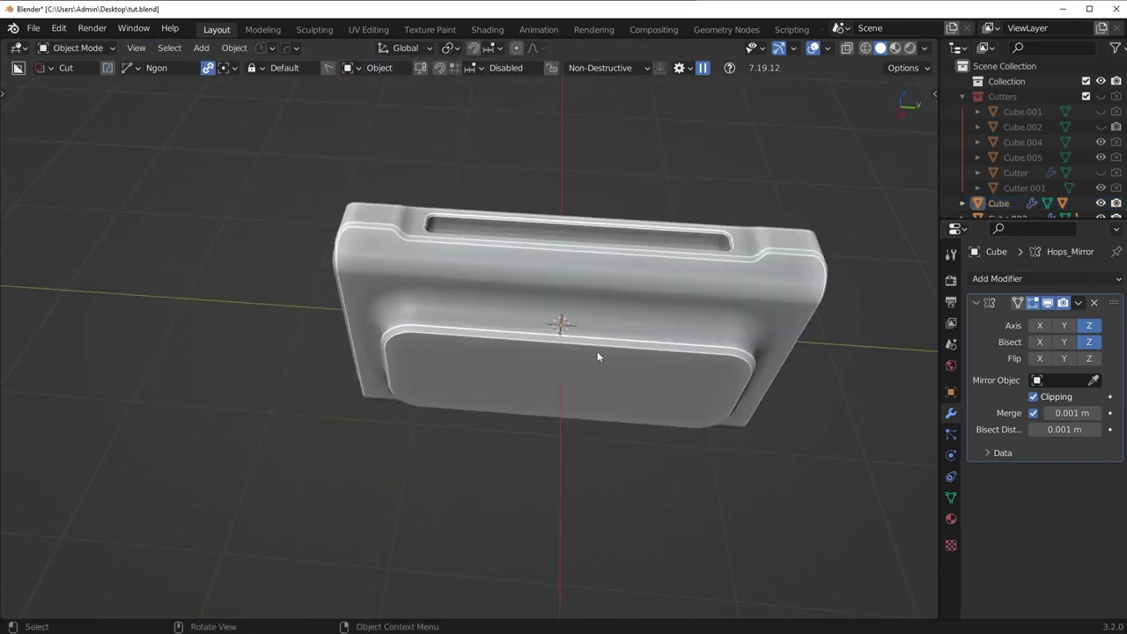
{"action": "key", "text": "ctrl+s"}
Switch BoxCutter to the Box shape and draw a narrow cut through the block's upper edge at one end of the top slot.
{"action": "middle_click_drag", "start_coordinate": [688, 333], "coordinate": [574, 327]}
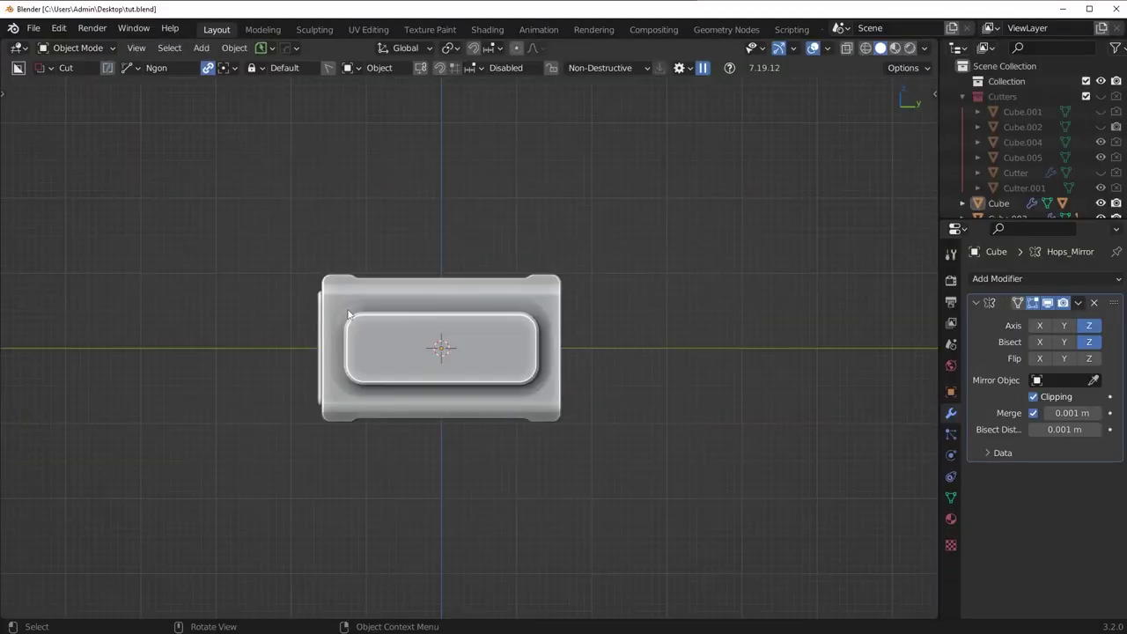
{"action": "scroll", "coordinate": [407, 276], "scroll_direction": "up", "scroll_amount": 6}
{"action": "left_click", "coordinate": [395, 313]}
{"action": "key", "text": "ctrl+d"}
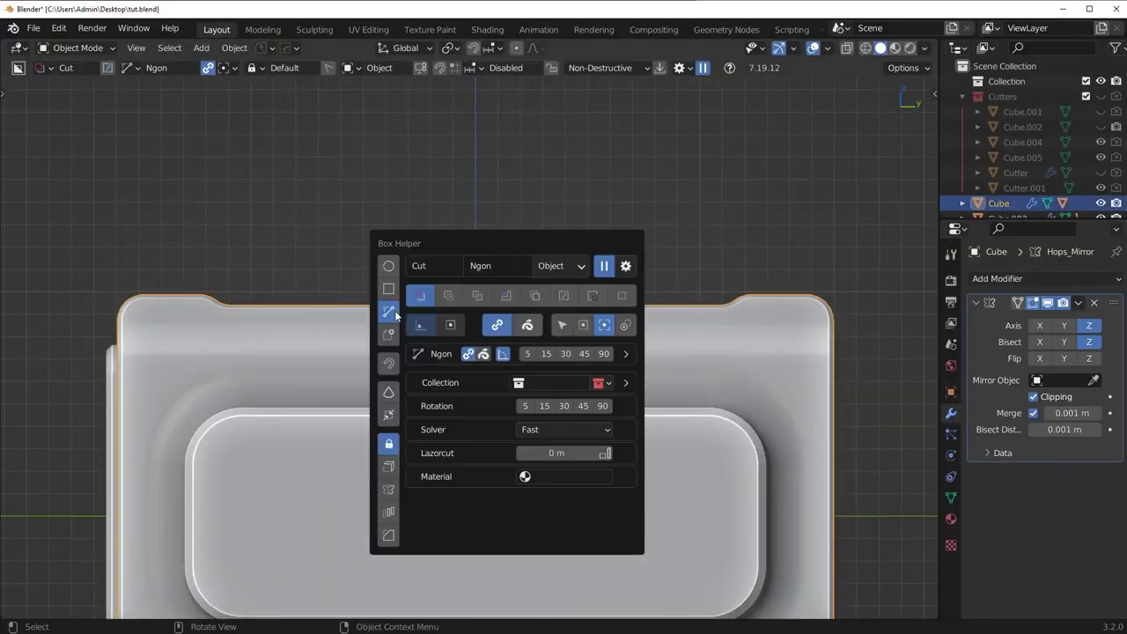
{"action": "left_click", "coordinate": [388, 289]}
{"action": "left_click_drag", "start_coordinate": [262, 276], "coordinate": [269, 312]}
{"action": "middle_click_drag", "start_coordinate": [269, 312], "coordinate": [229, 364]}
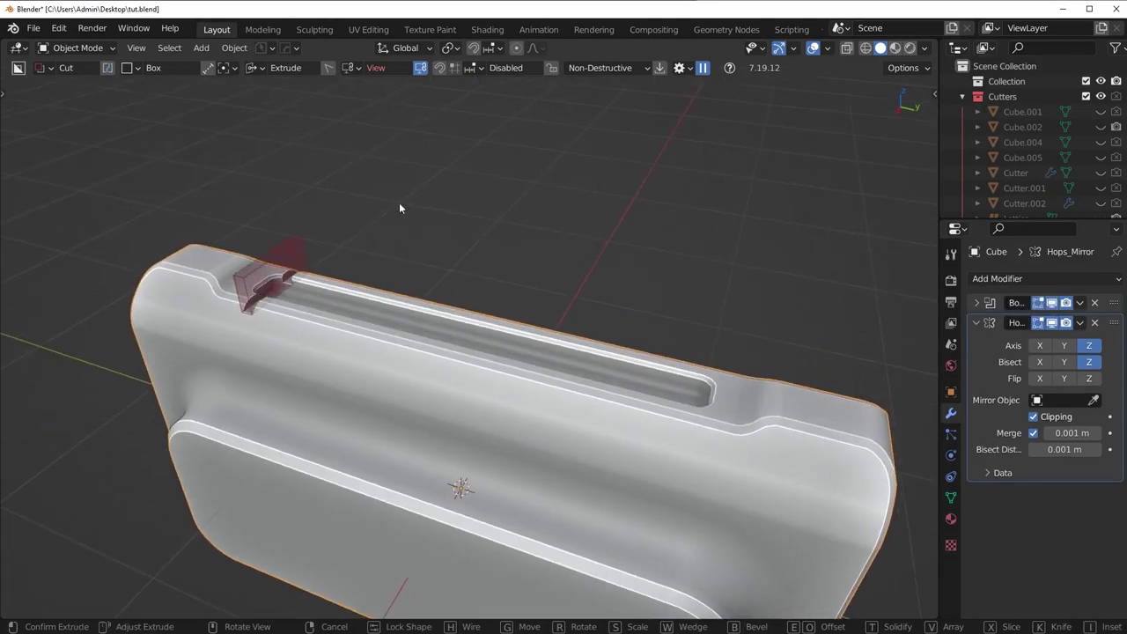
Array the narrow box cutter into six copies along the top slot and commit the cut to the block.
{"action": "key", "text": "v"}
{"action": "left_click_drag", "start_coordinate": [324, 249], "coordinate": [274, 251]}
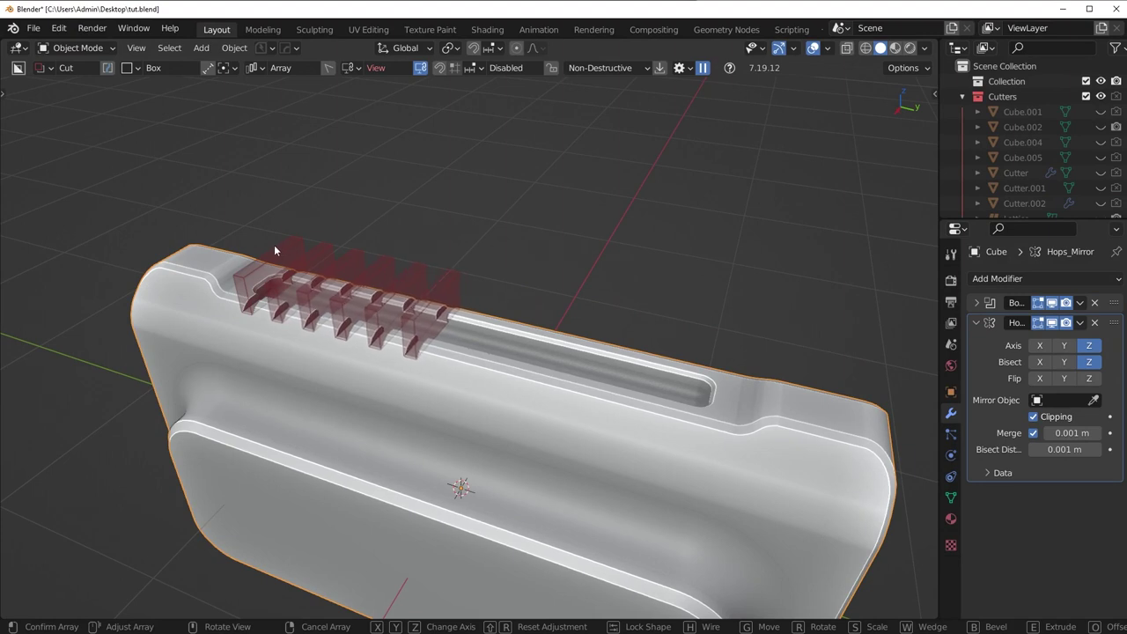
{"action": "left_click", "coordinate": [274, 247]}
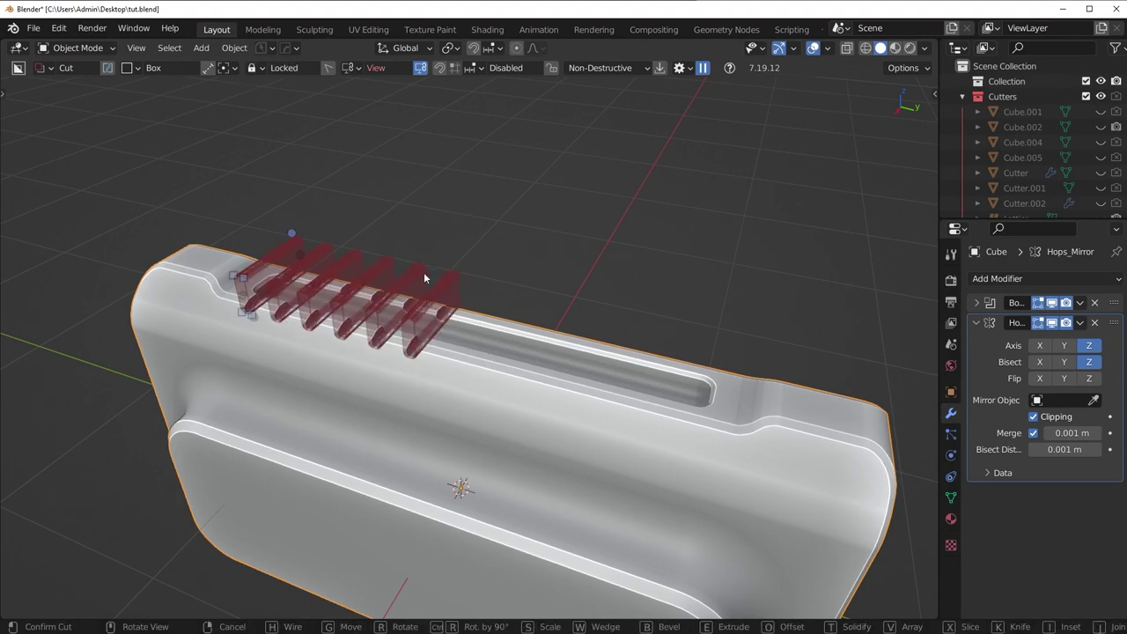
{"action": "middle_click_drag", "start_coordinate": [424, 272], "coordinate": [573, 298]}
{"action": "key", "text": "b"}
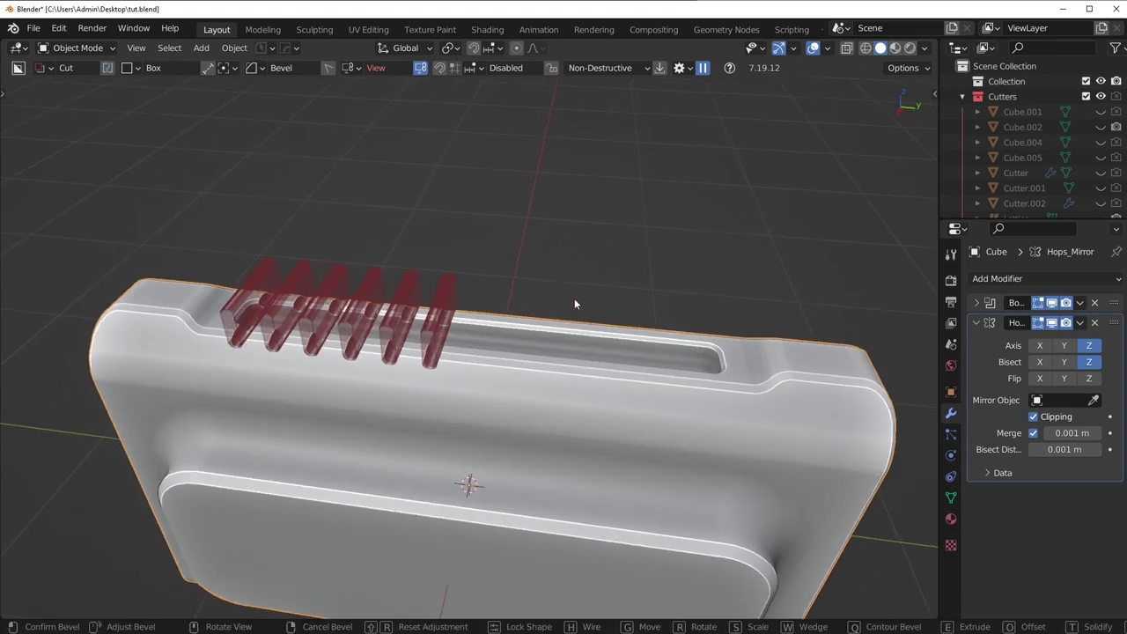
{"action": "right_click", "coordinate": [568, 300]}
{"action": "key", "text": "space"}
{"action": "middle_click_drag", "start_coordinate": [493, 319], "coordinate": [527, 339]}
{"action": "scroll", "coordinate": [535, 342], "scroll_direction": "down", "scroll_amount": 3}
Try to mirror the whole block across Y with the HardOps mirror gizmo.
{"action": "key", "text": "q"}
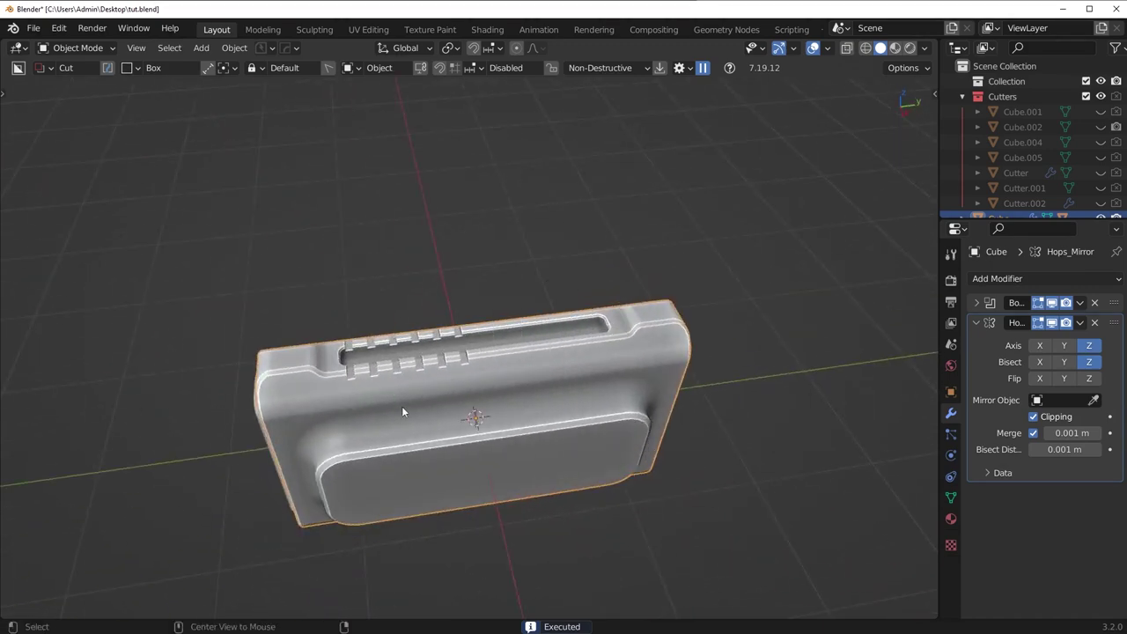
{"action": "key", "text": "alt+x"}
{"action": "left_click", "coordinate": [374, 435]}
{"action": "middle_click_drag", "start_coordinate": [374, 435], "coordinate": [548, 433]}
{"action": "scroll", "coordinate": [544, 393], "scroll_direction": "down", "scroll_amount": 3}
{"action": "key", "text": "ctrl+z"}
{"action": "middle_click_drag", "start_coordinate": [418, 423], "coordinate": [549, 418]}
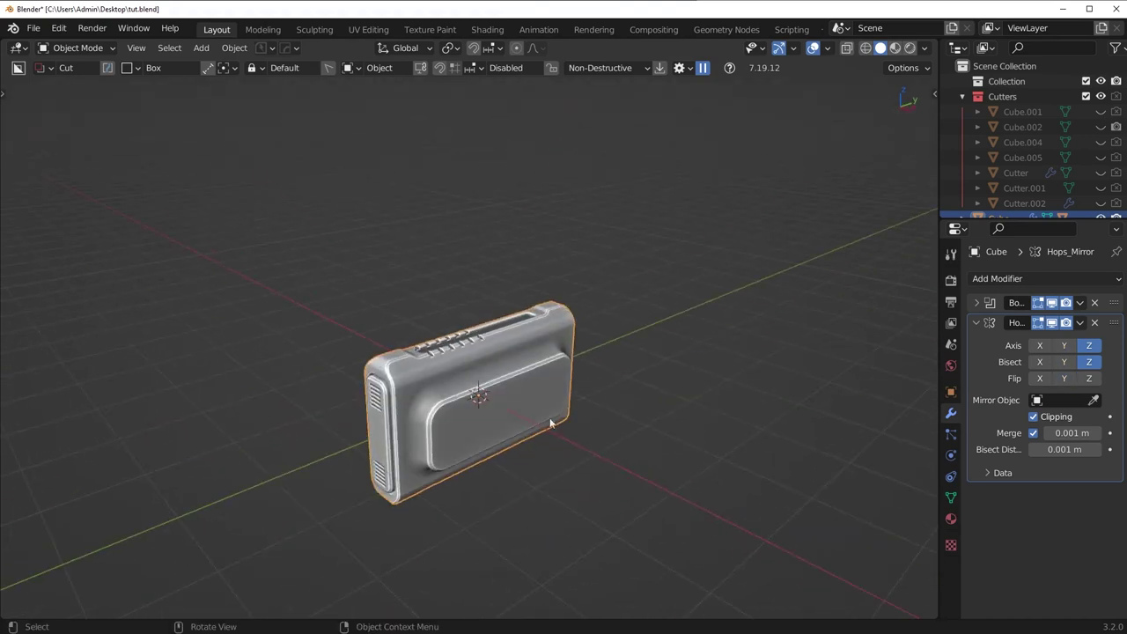
{"action": "middle_click_drag", "start_coordinate": [583, 371], "coordinate": [502, 414]}
{"action": "middle_click_drag", "start_coordinate": [591, 385], "coordinate": [596, 407]}
{"action": "key", "text": "alt+x"}
{"action": "left_click", "coordinate": [369, 425]}
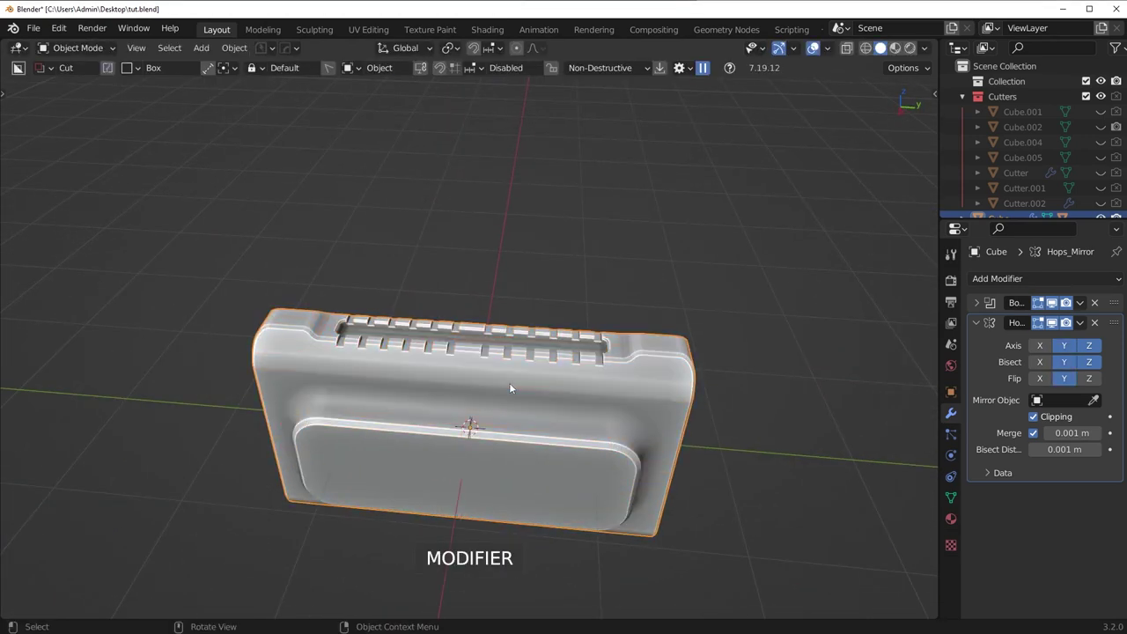
{"action": "middle_click_drag", "start_coordinate": [509, 382], "coordinate": [560, 352]}
Select the arrayed notch cutter together with the block and mirror the cutter across Y about the block.
{"action": "key", "text": "q"}
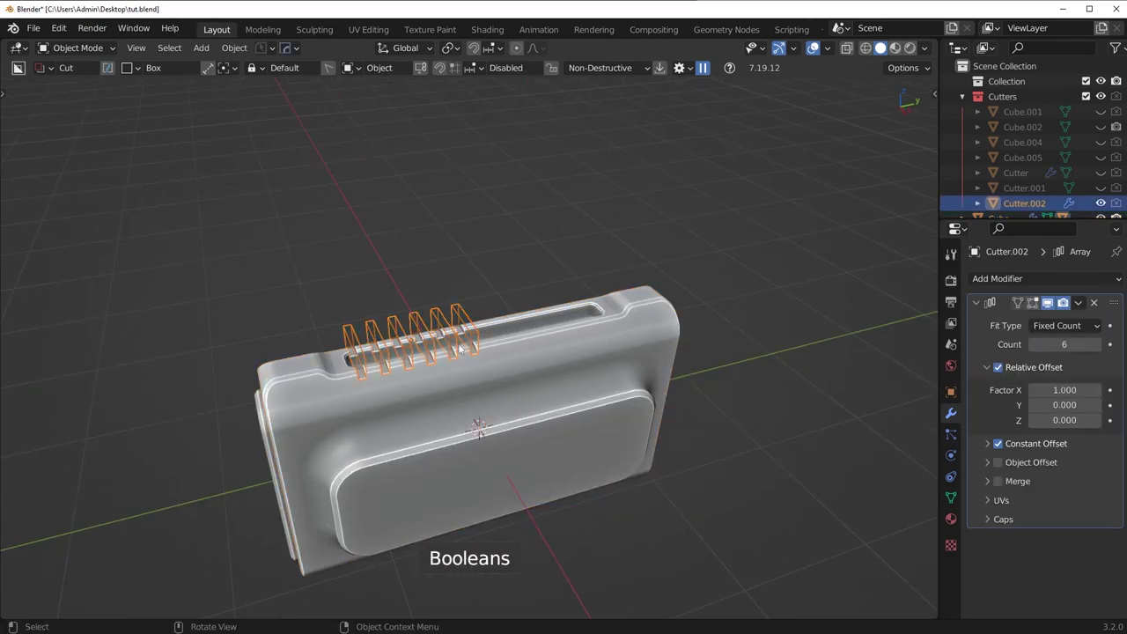
{"action": "middle_click_drag", "start_coordinate": [460, 346], "coordinate": [471, 359]}
{"action": "left_click", "coordinate": [506, 374], "text": "shift"}
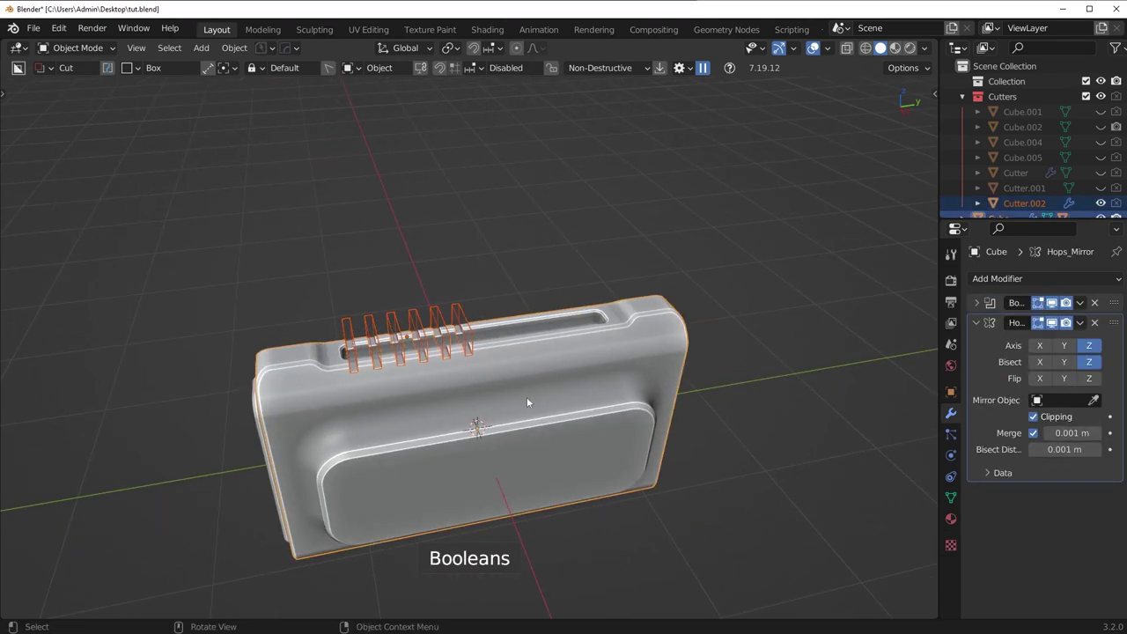
{"action": "key", "text": "alt+x"}
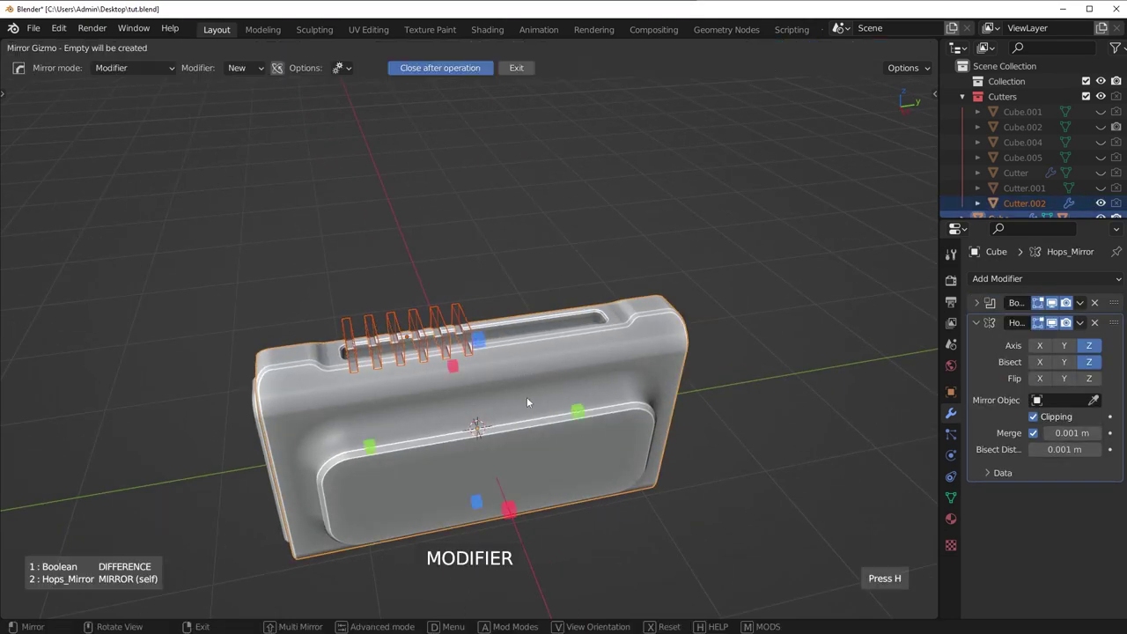
{"action": "left_click", "coordinate": [370, 445]}
{"action": "middle_click_drag", "start_coordinate": [488, 423], "coordinate": [556, 442]}
{"action": "scroll", "coordinate": [574, 394], "scroll_direction": "up", "scroll_amount": 3}
{"action": "scroll", "coordinate": [573, 393], "scroll_direction": "down", "scroll_amount": 1}
Scale the mirrored notch cutter to about 0.87 along Y and shift it along Y over the top slot.
{"action": "key", "text": "q"}
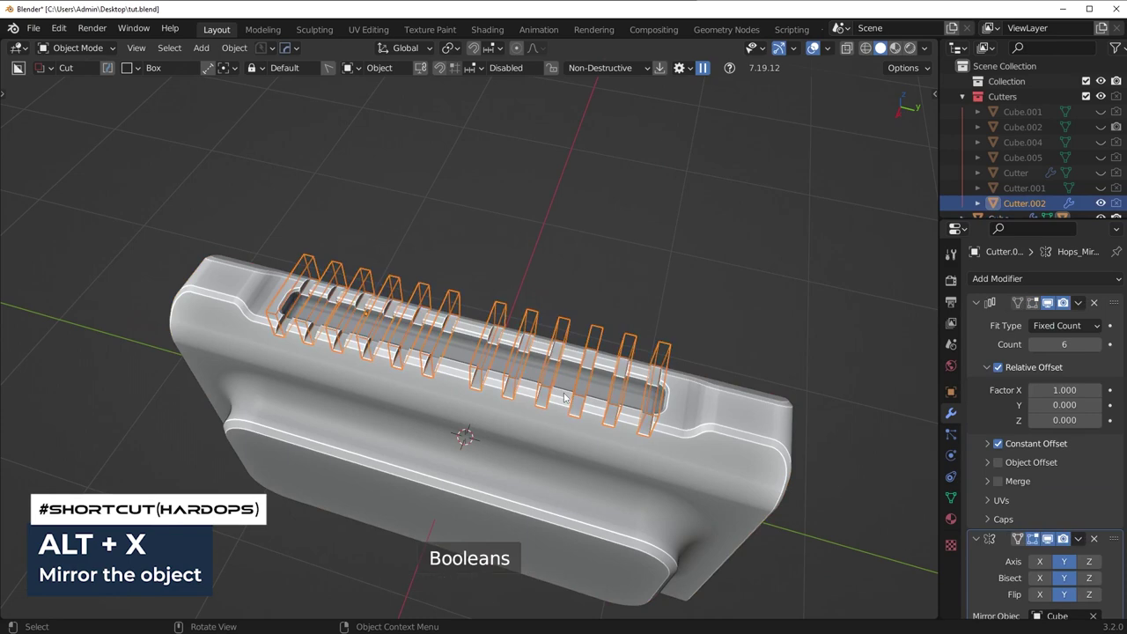
{"action": "key", "text": "s"}
{"action": "key", "text": "y"}
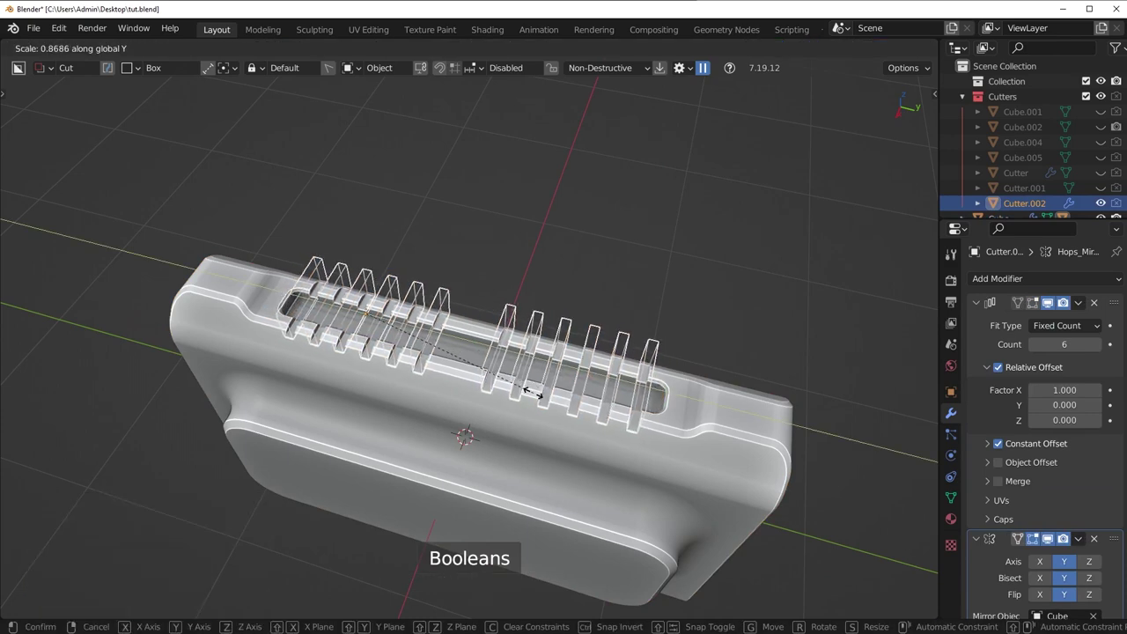
{"action": "left_click", "coordinate": [534, 393]}
{"action": "key", "text": "g"}
{"action": "key", "text": "y"}
{"action": "left_click", "coordinate": [530, 392]}
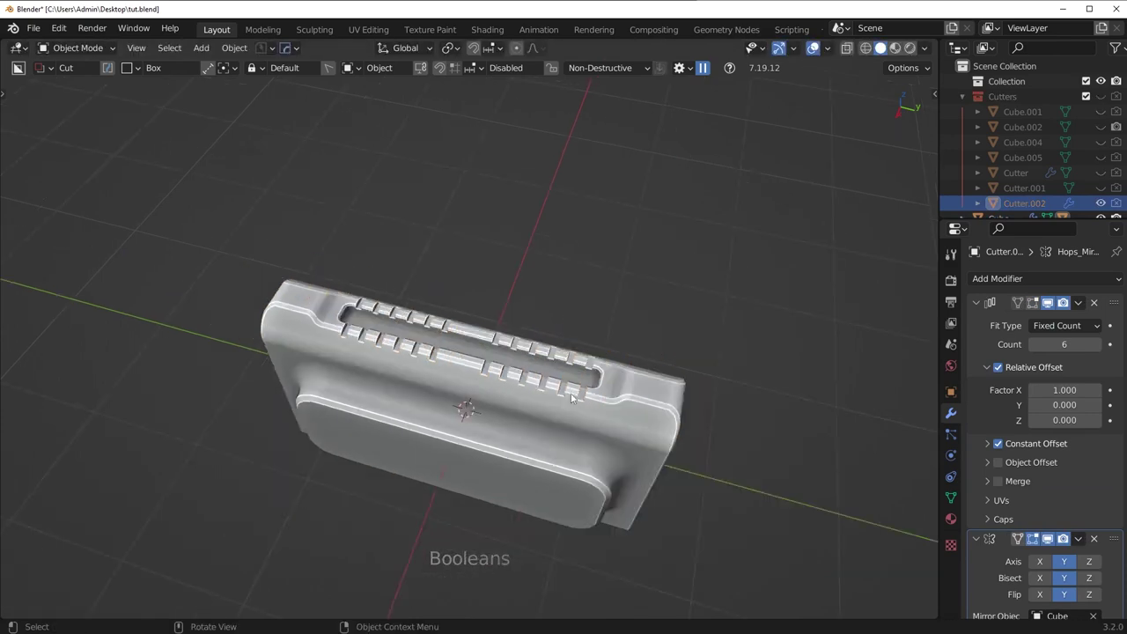
Mirror the notch cutter across Z as well so it also cuts the block's lower edge.
{"action": "middle_click_drag", "start_coordinate": [556, 394], "coordinate": [628, 351]}
{"action": "key", "text": "alt+x"}
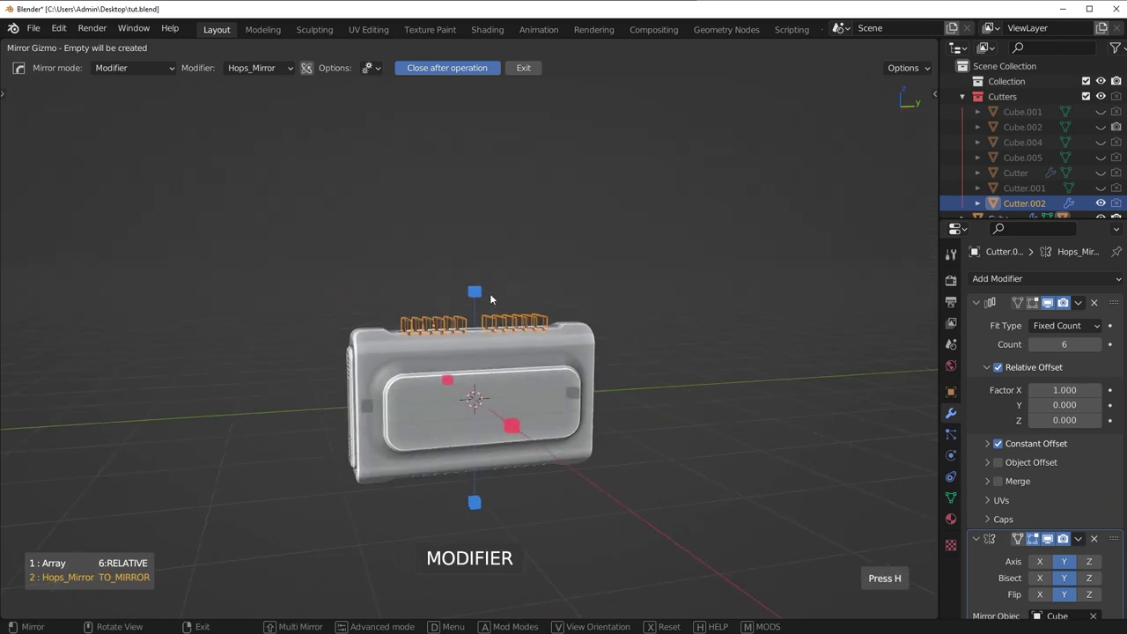
{"action": "left_click", "coordinate": [480, 294]}
{"action": "middle_click_drag", "start_coordinate": [480, 294], "coordinate": [503, 508]}
{"action": "scroll", "coordinate": [626, 486], "scroll_direction": "up", "scroll_amount": 4}
{"action": "key", "text": "s"}
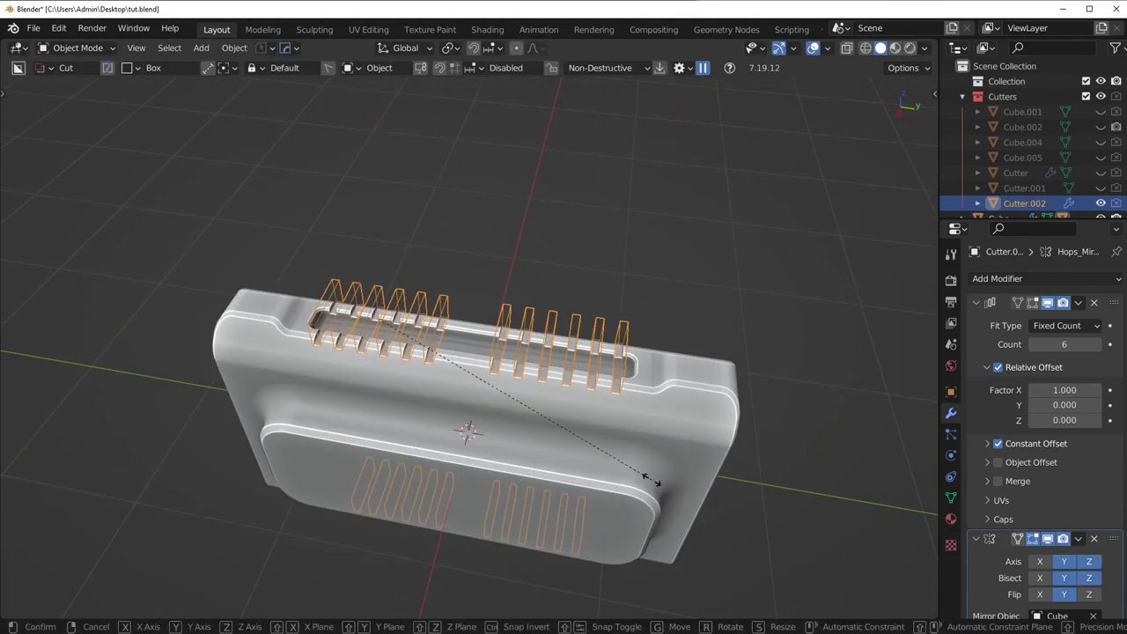
{"action": "key", "text": "y"}
{"action": "right_click", "coordinate": [716, 490]}
{"action": "key", "text": "g"}
{"action": "key", "text": "y"}
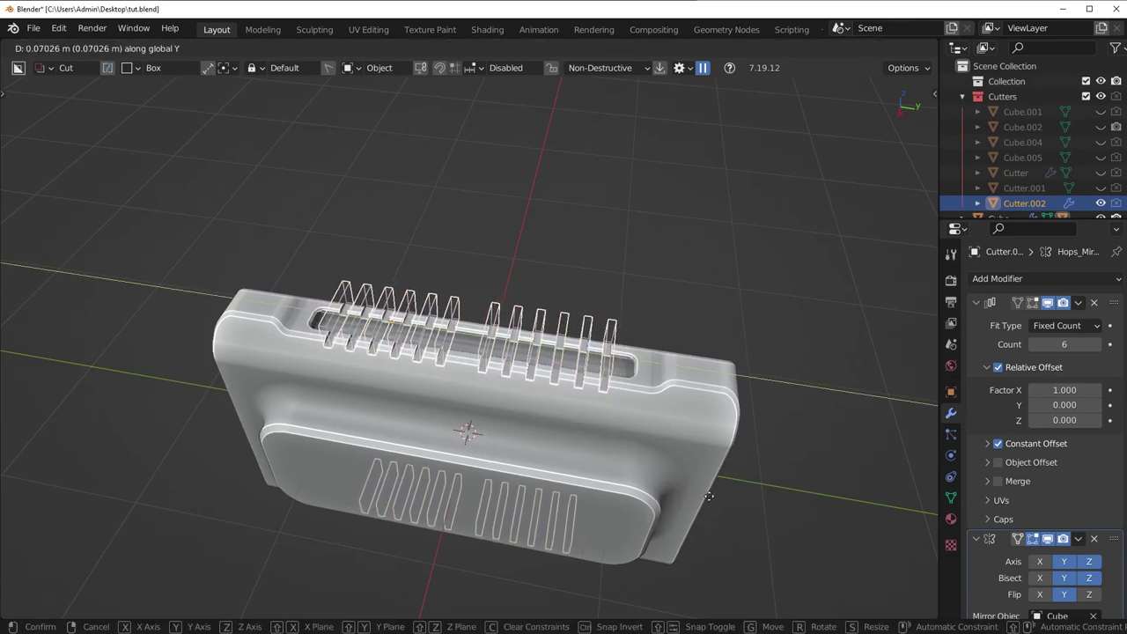
{"action": "right_click", "coordinate": [791, 481]}
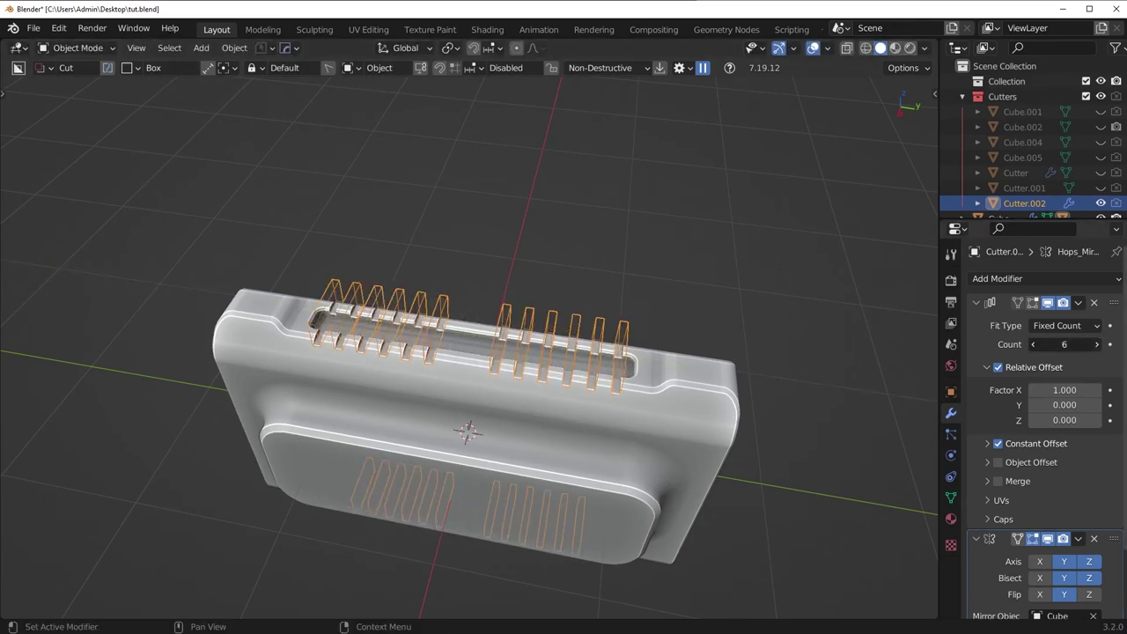
Set the notch cutter's array count to 7 and move it about -0.02 m along Y.
{"action": "key", "text": "g"}
{"action": "key", "text": "y"}
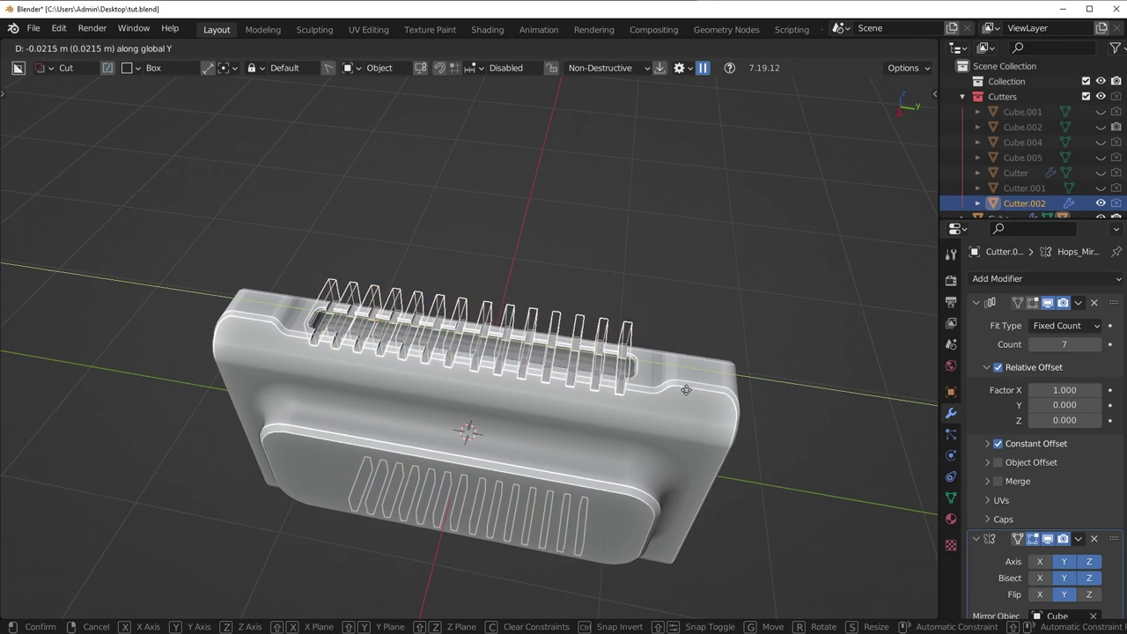
{"action": "left_click", "coordinate": [691, 394]}
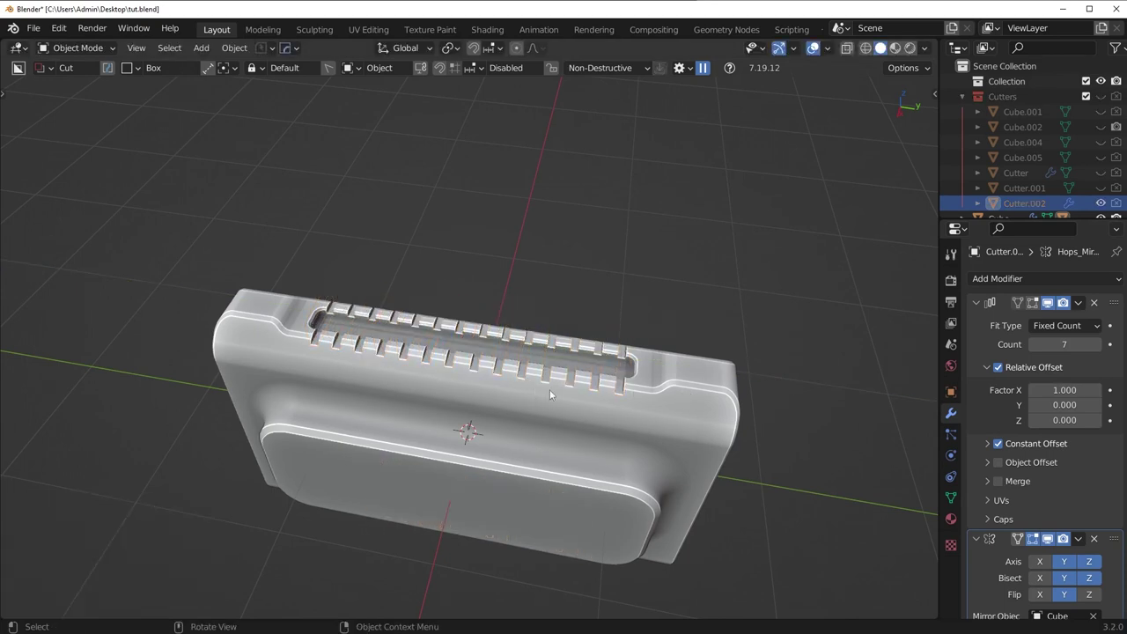
{"action": "key", "text": "g"}
{"action": "key", "text": "y"}
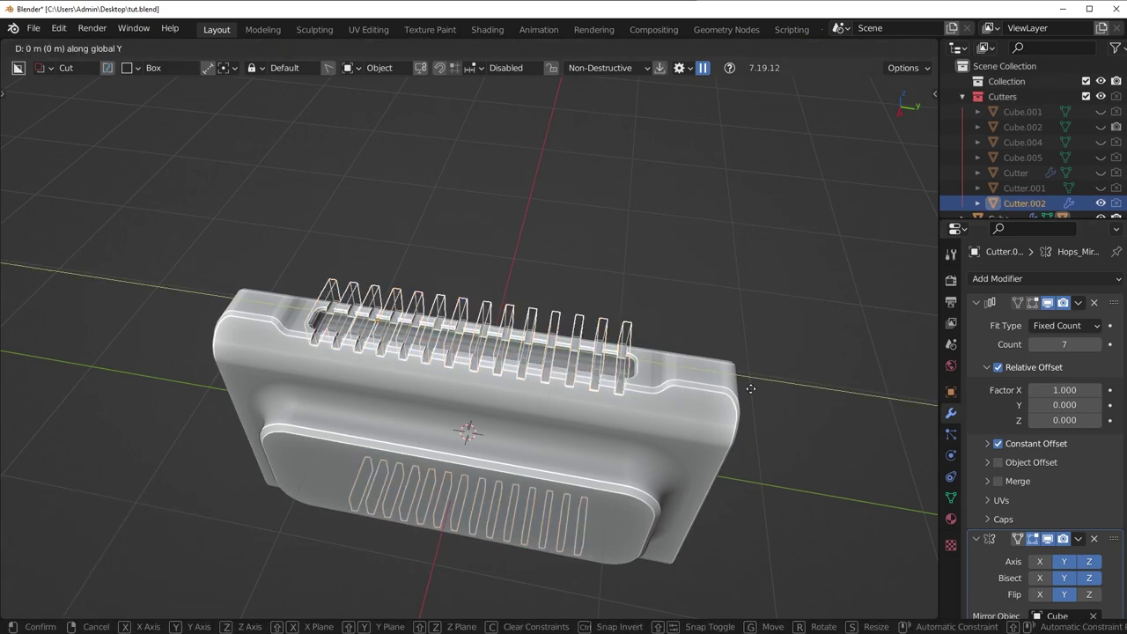
{"action": "left_click", "coordinate": [702, 399]}
{"action": "key", "text": "shift+2"}
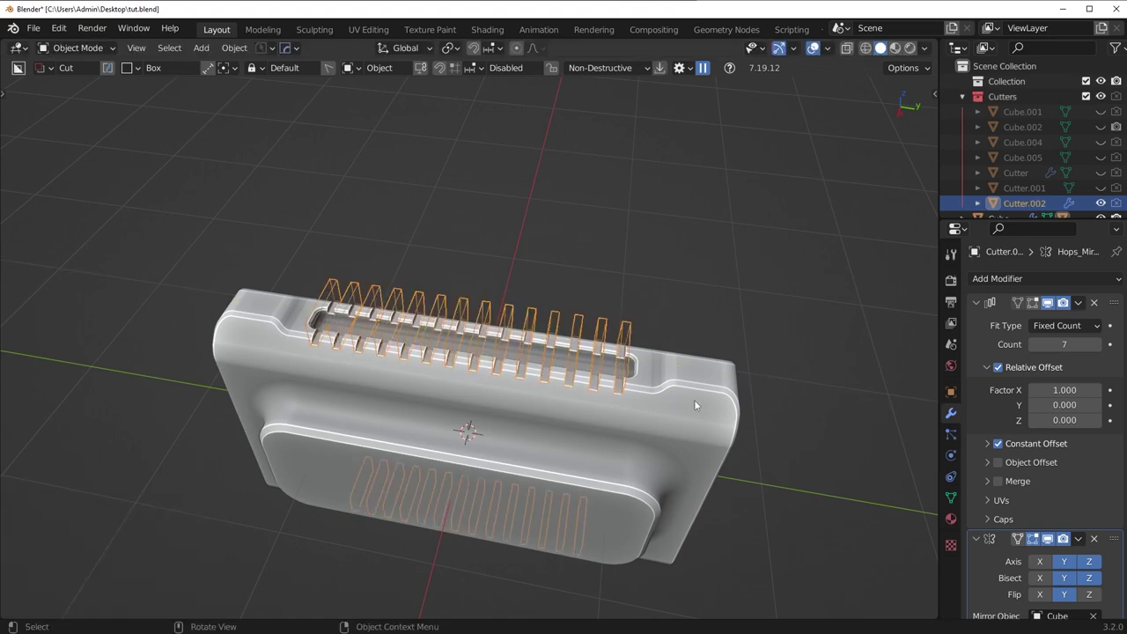
Shift the mirrored notch cutter slightly along Y over the edge slots and hide the Cutters collection.
{"action": "key", "text": "shift+2"}
{"action": "middle_click_drag", "start_coordinate": [701, 414], "coordinate": [607, 362]}
{"action": "key", "text": "shift+2"}
{"action": "key", "text": "g"}
{"action": "key", "text": "y"}
{"action": "left_click", "coordinate": [722, 451]}
{"action": "scroll", "coordinate": [721, 454], "scroll_direction": "down", "scroll_amount": 3}
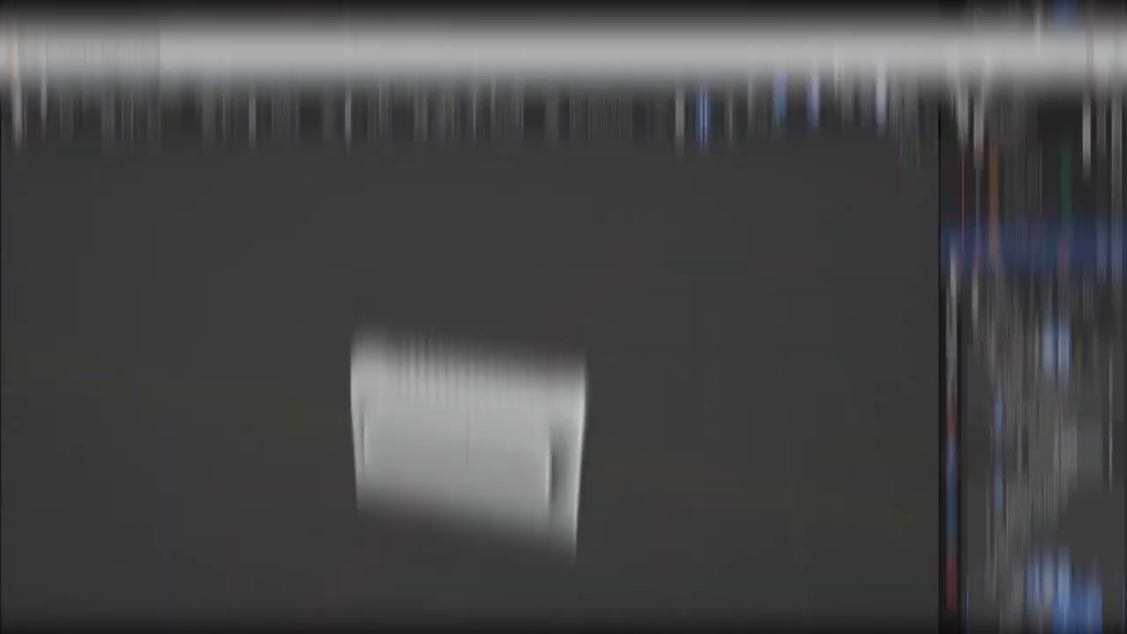
Add a cylinder with 64 vertices at the block's centre and sharpen it with the HardOps Sharpen operation.
{"action": "key", "text": "KP_3"}
{"action": "scroll", "coordinate": [436, 406], "scroll_direction": "up", "scroll_amount": 3}
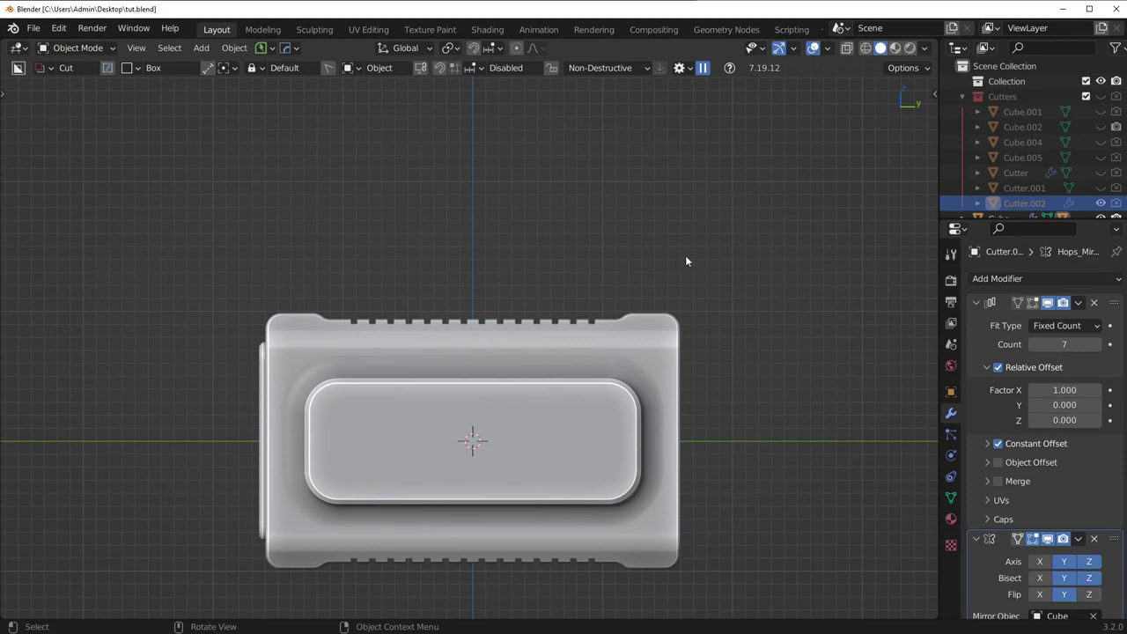
{"action": "key", "text": "shift+a"}
{"action": "left_click", "coordinate": [744, 347]}
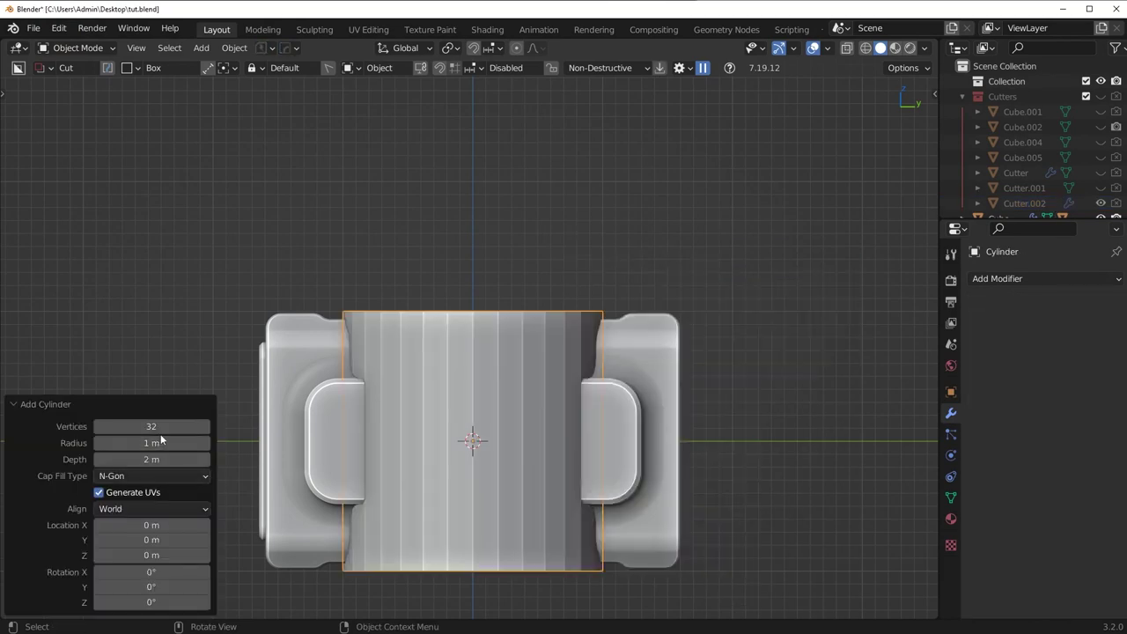
{"action": "type", "text": "64"}
{"action": "key", "text": "Return"}
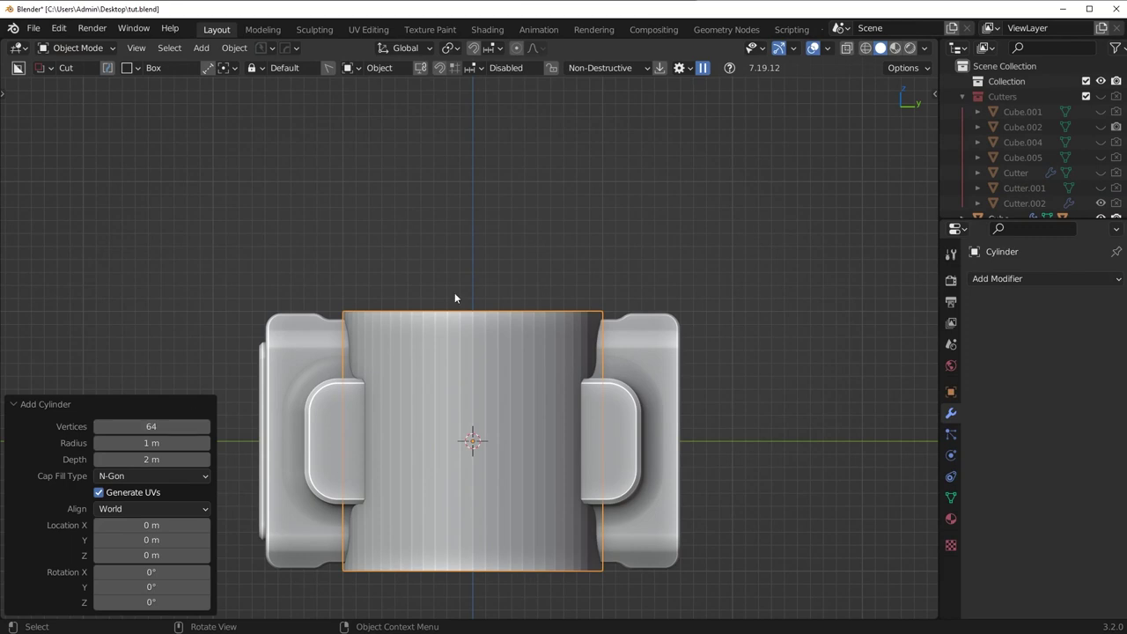
{"action": "key", "text": "q"}
{"action": "left_click", "coordinate": [591, 242]}
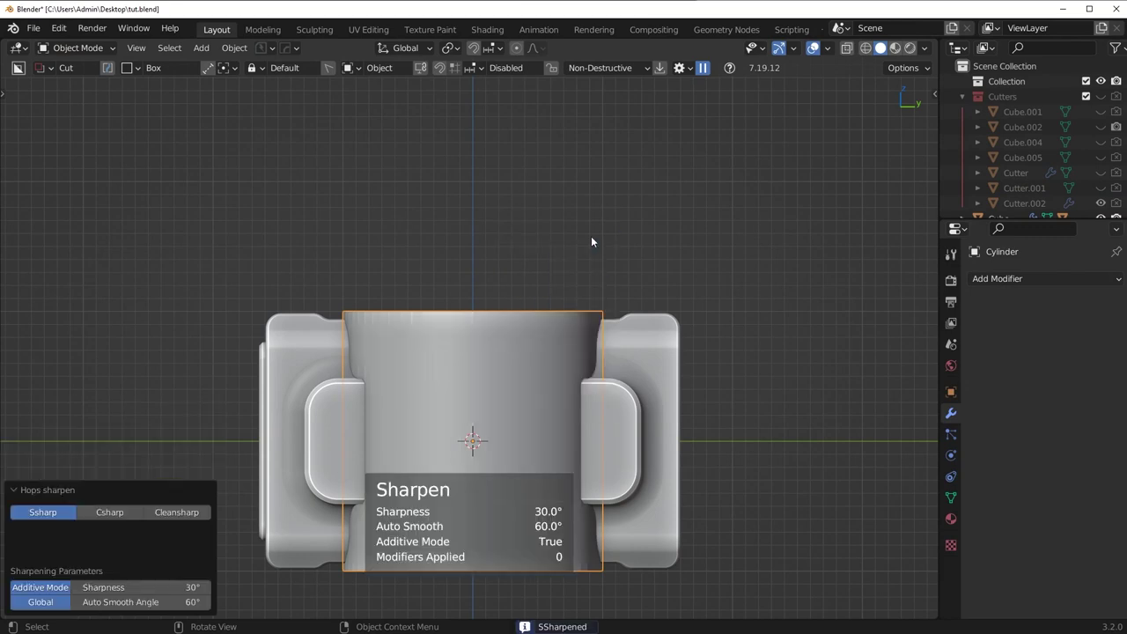
Rotate the cylinder 90° about Y to face the raised panel and scale it uniformly to about 0.32.
{"action": "type", "text": "ry90"}
{"action": "key", "text": "Return"}
{"action": "key", "text": "s"}
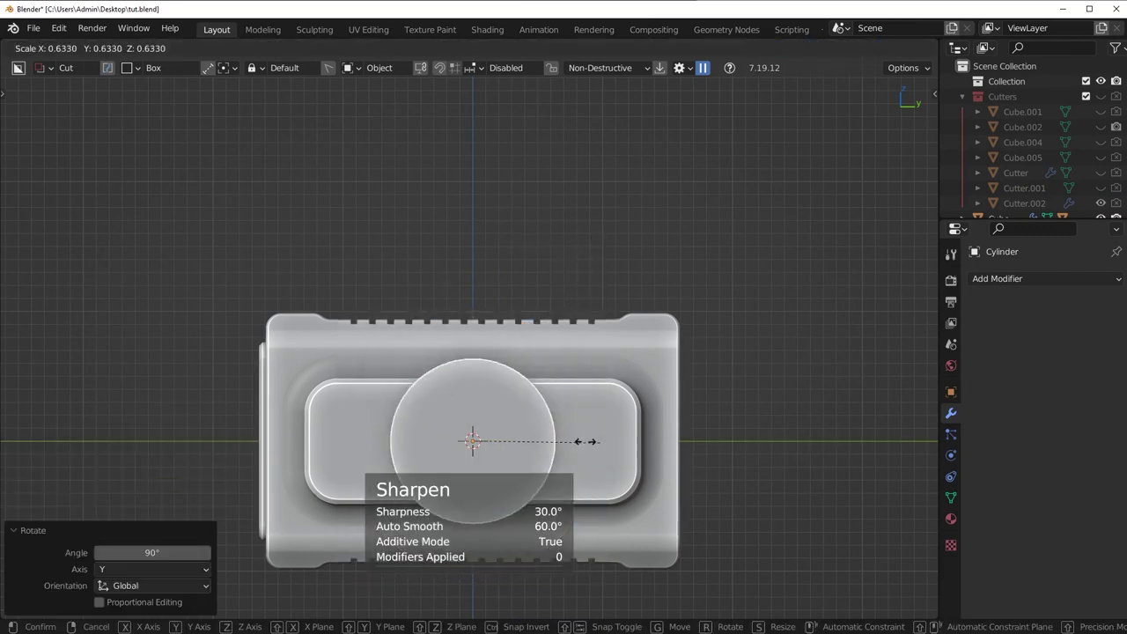
{"action": "left_click", "coordinate": [533, 437]}
Move the cylinder about -0.79 m along Y into one half of the raised panel and scale it to about 0.95.
{"action": "key", "text": "g"}
{"action": "key", "text": "y"}
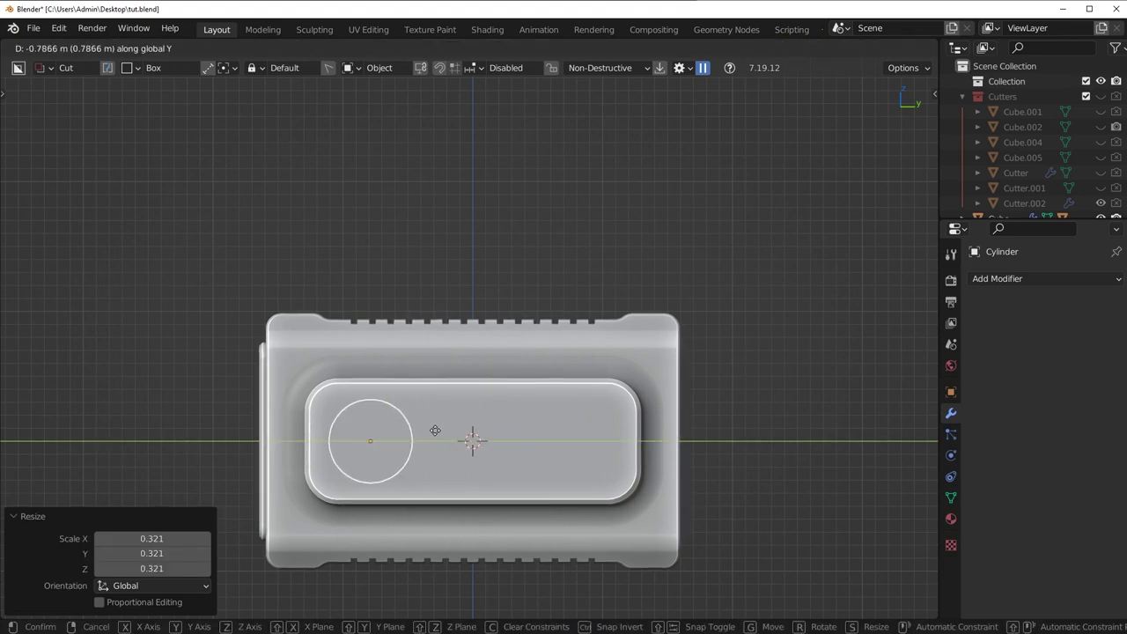
{"action": "left_click", "coordinate": [435, 430]}
{"action": "key", "text": "s"}
{"action": "left_click", "coordinate": [577, 458]}
{"action": "scroll", "coordinate": [573, 451], "scroll_direction": "down", "scroll_amount": 1}
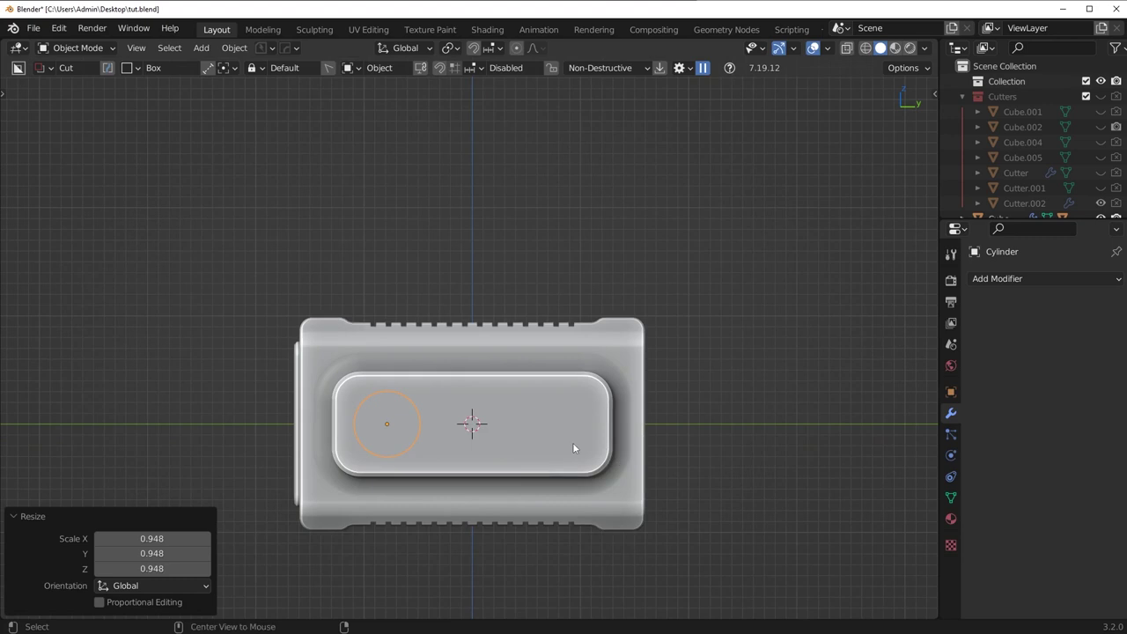
{"action": "key", "text": "alt+x"}
{"action": "middle_click_drag", "start_coordinate": [565, 414], "coordinate": [542, 436]}
{"action": "key", "text": "Escape"}
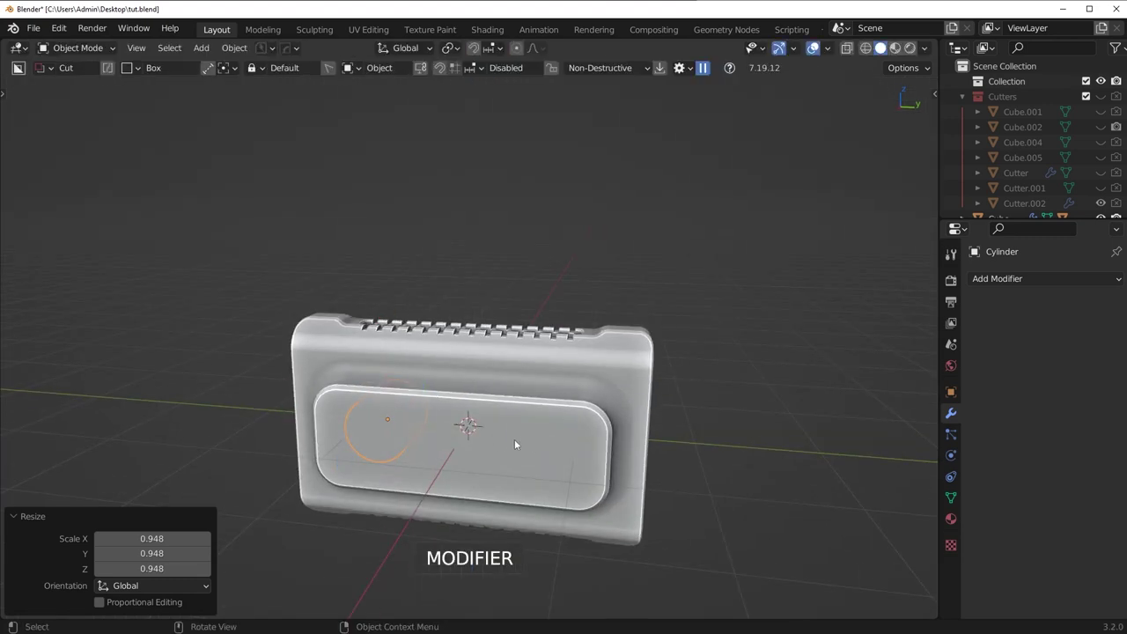
Mirror the cylinder across Y about the 3D cursor using the mirror gizmo's advanced mode with global orientation.
{"action": "key", "text": "alt+x"}
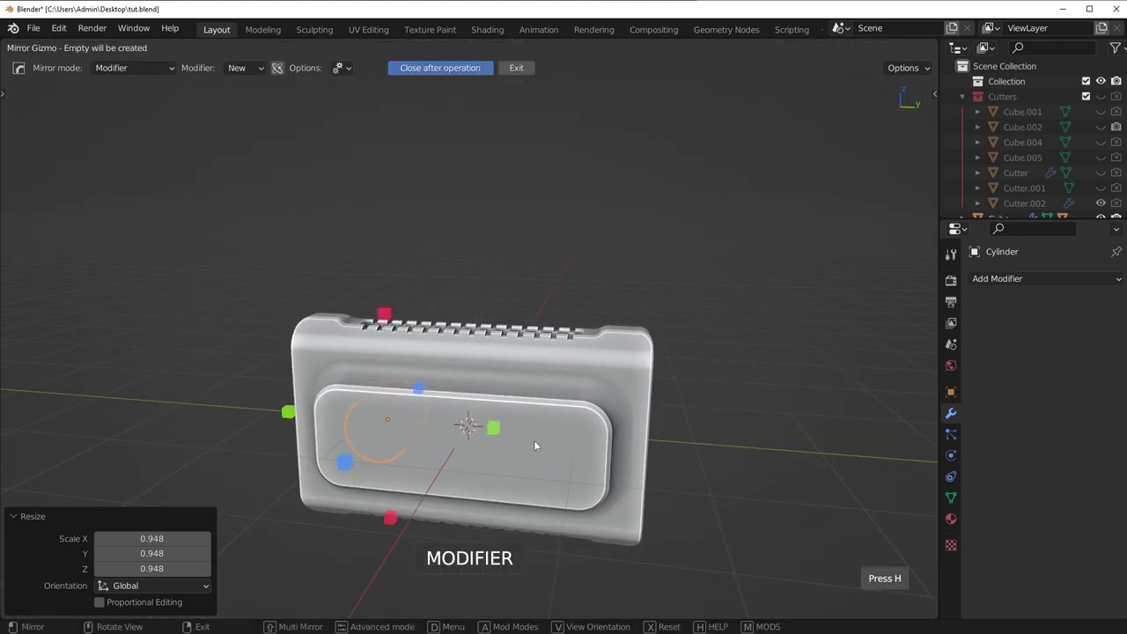
{"action": "key", "text": "Tab"}
{"action": "middle_click_drag", "start_coordinate": [468, 416], "coordinate": [528, 429]}
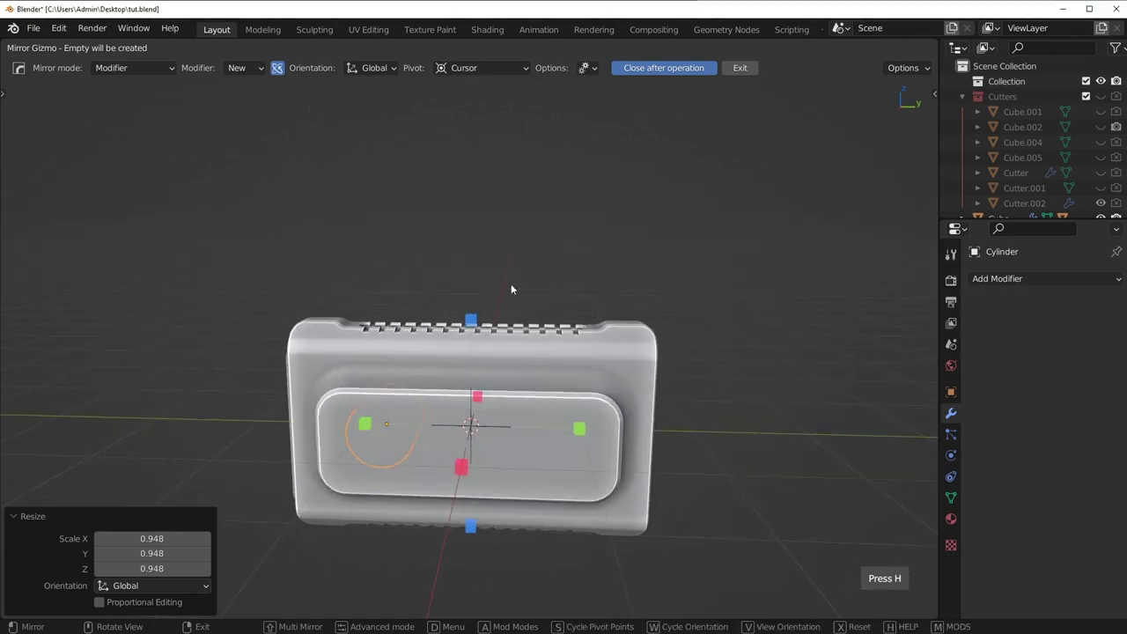
{"action": "key", "text": "Tab"}
{"action": "key", "text": "Tab"}
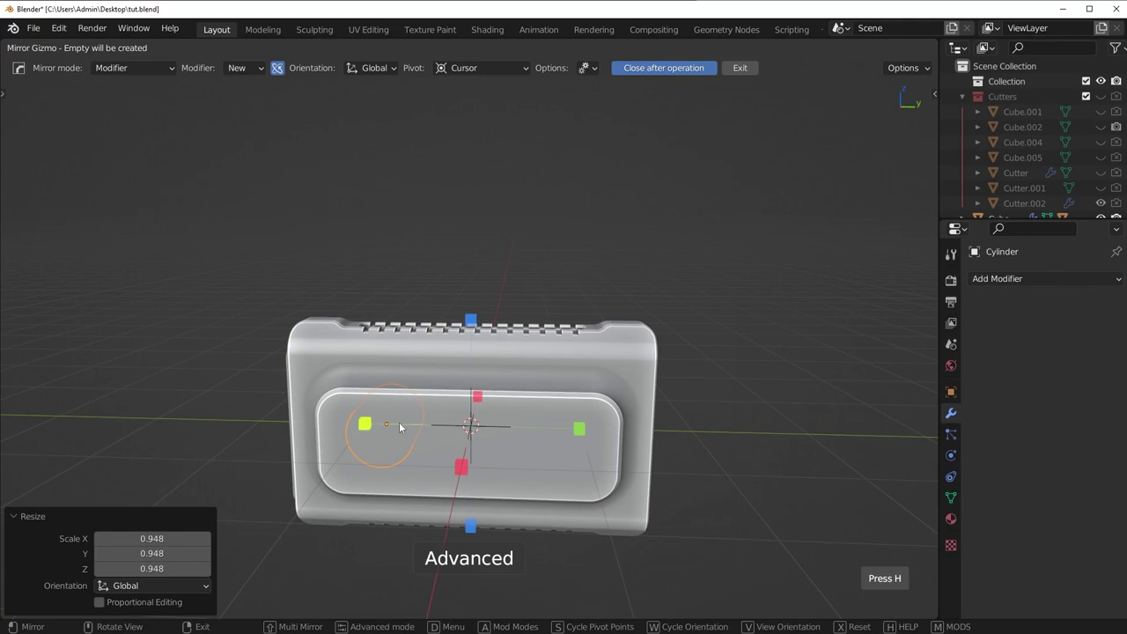
{"action": "left_click", "coordinate": [473, 68]}
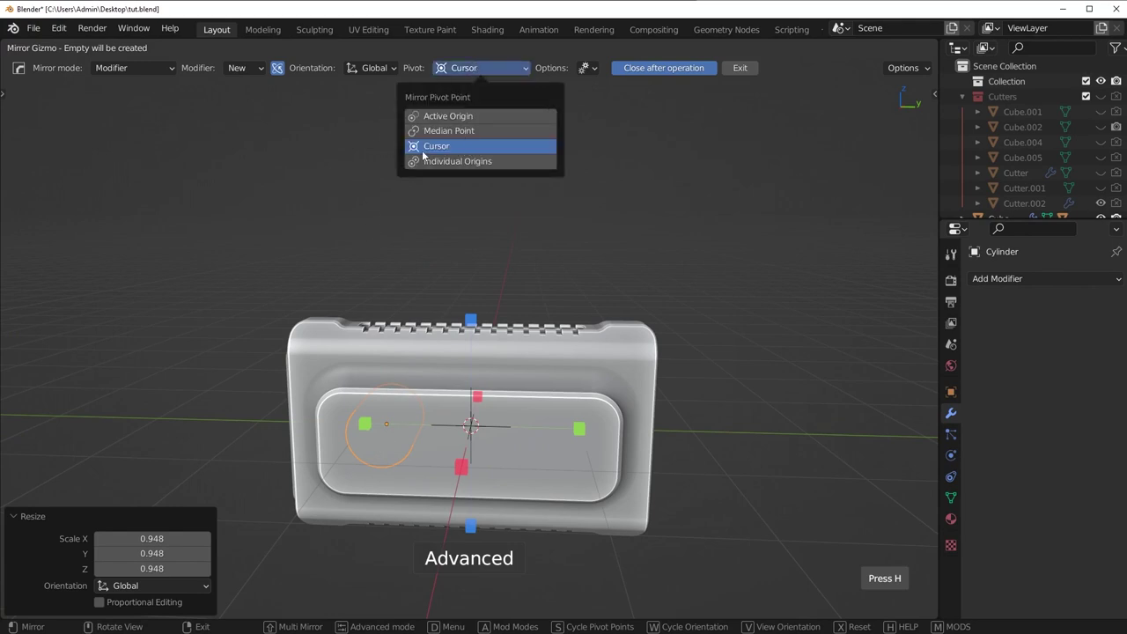
{"action": "key", "text": "Tab"}
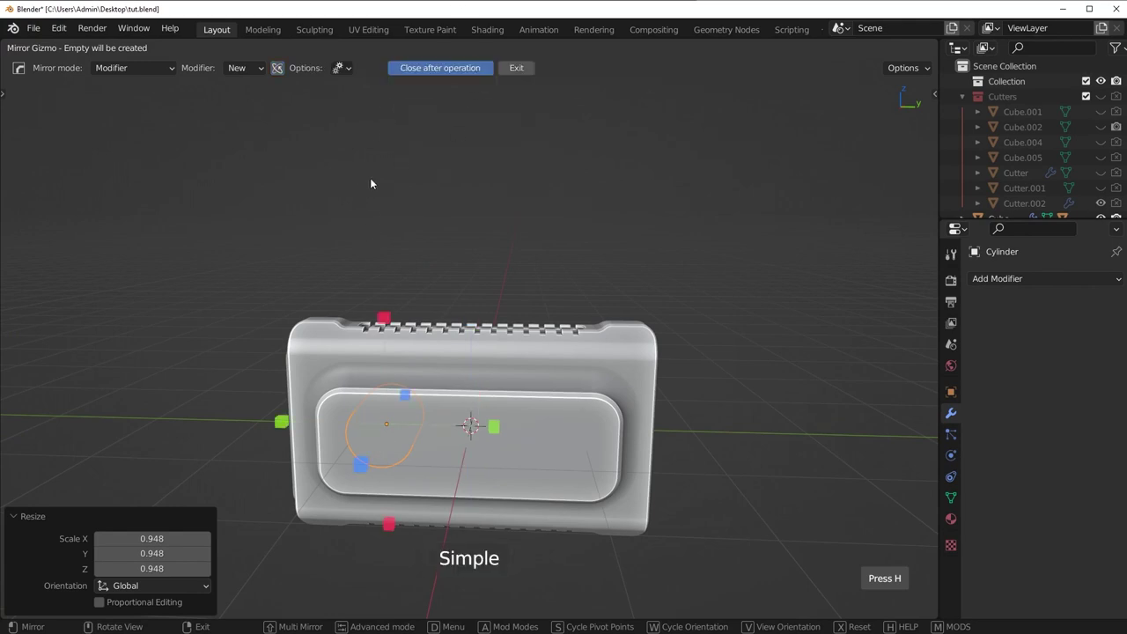
{"action": "middle_click_drag", "start_coordinate": [396, 471], "coordinate": [411, 438]}
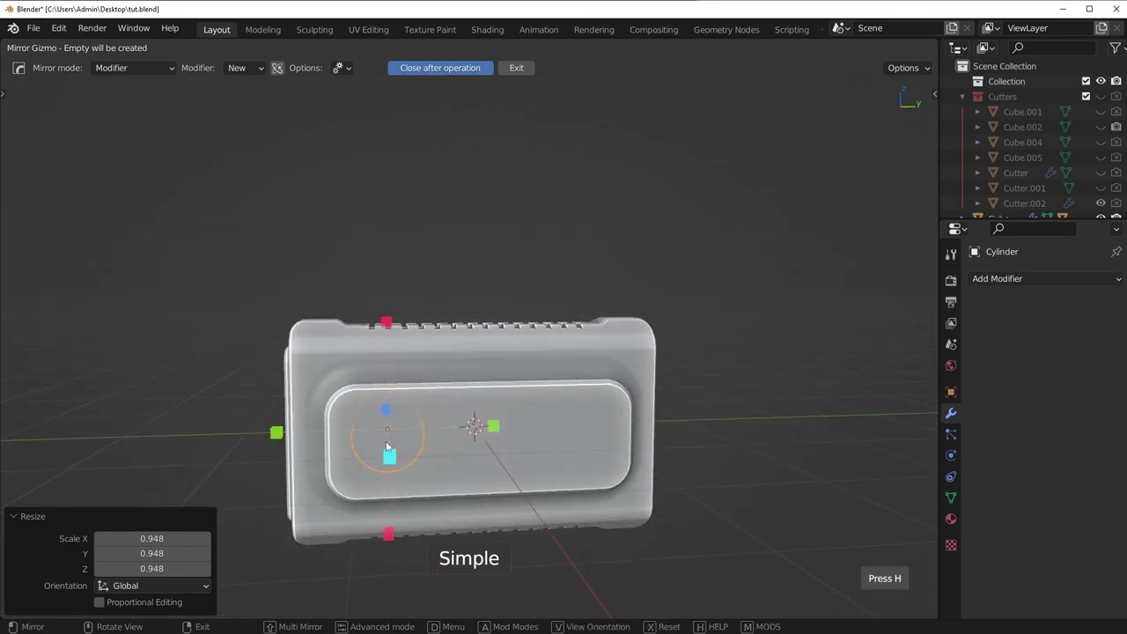
{"action": "key", "text": "Tab"}
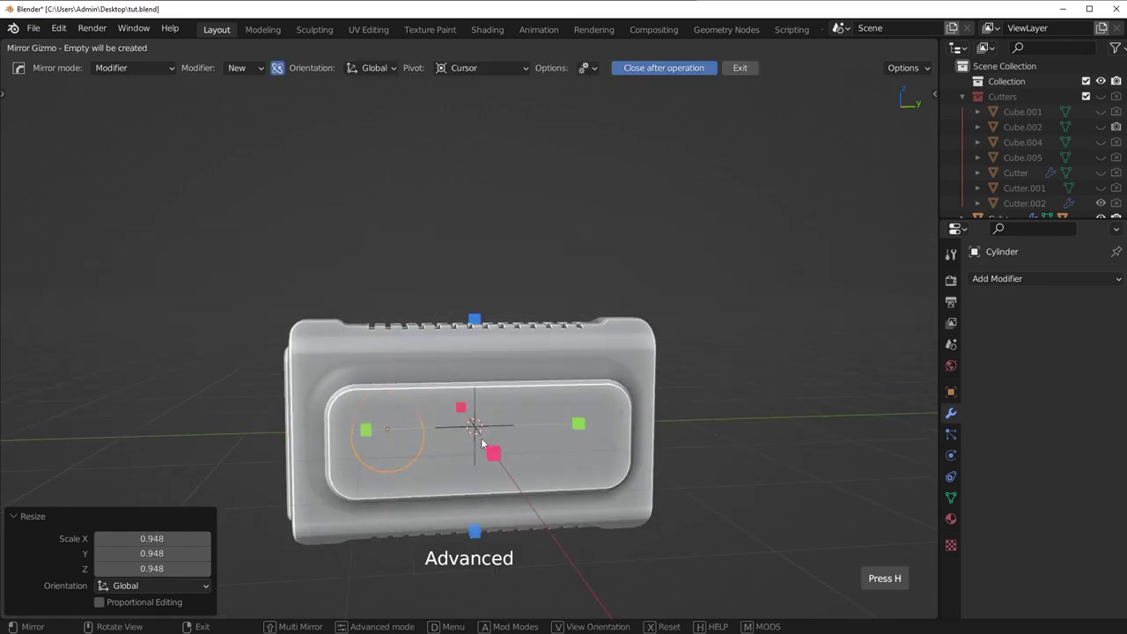
{"action": "left_click", "coordinate": [366, 430]}
Scale the mirrored cylinders to about 2.15 along X, and scale them uniformly to about 1.04.
{"action": "key", "text": "s"}
{"action": "key", "text": "x"}
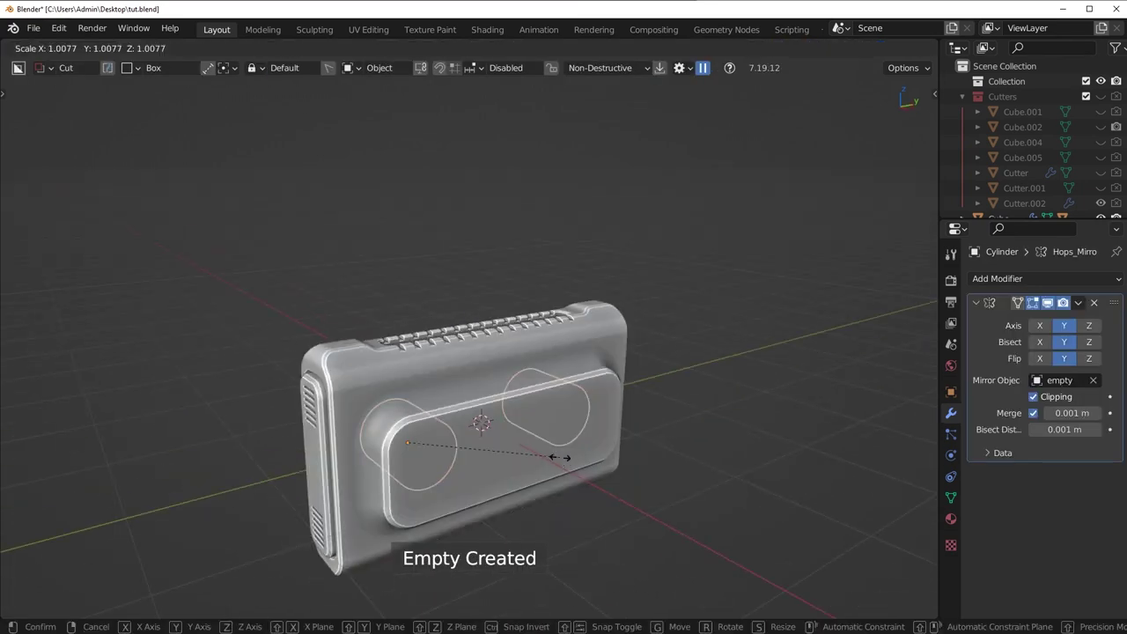
{"action": "left_click", "coordinate": [732, 473]}
{"action": "middle_click_drag", "start_coordinate": [625, 458], "coordinate": [535, 454]}
{"action": "key", "text": "KP_3"}
{"action": "key", "text": "s"}
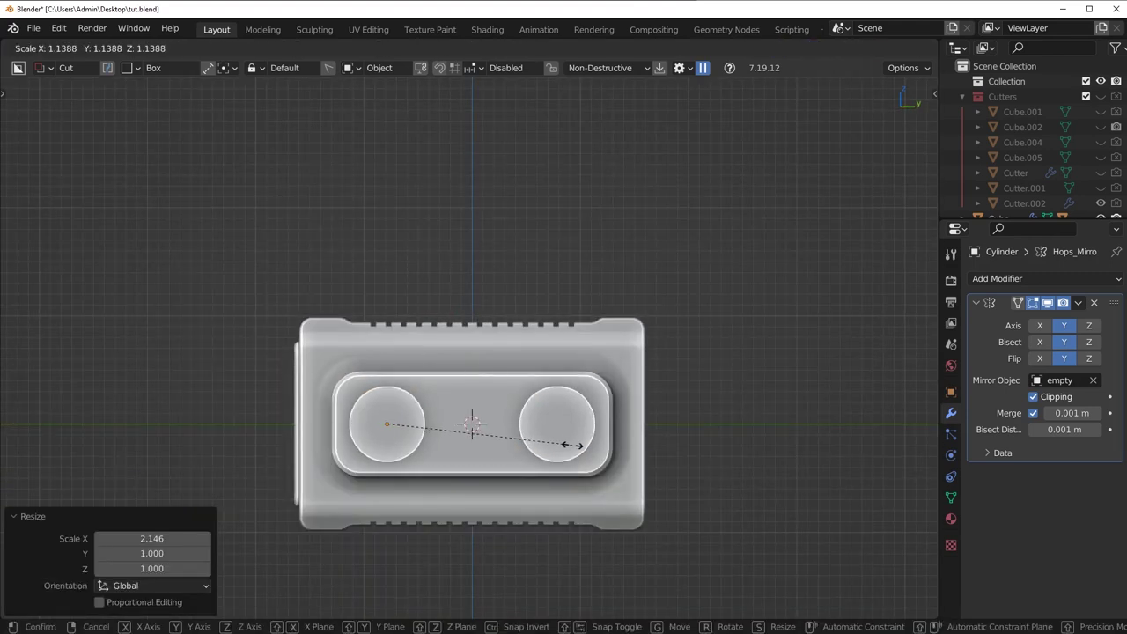
{"action": "left_click", "coordinate": [562, 444]}
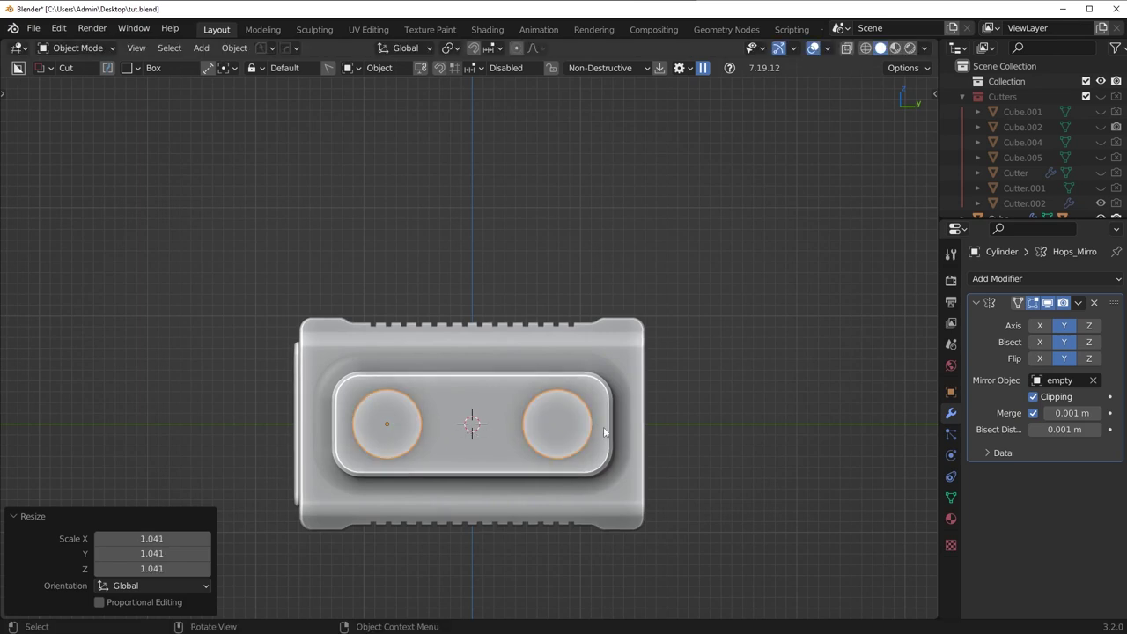
Apply the Mirror modifier on the cylinder pair.
{"action": "middle_click_drag", "start_coordinate": [604, 432], "coordinate": [518, 438]}
{"action": "left_click", "coordinate": [1078, 302]}
{"action": "left_click", "coordinate": [1012, 319]}
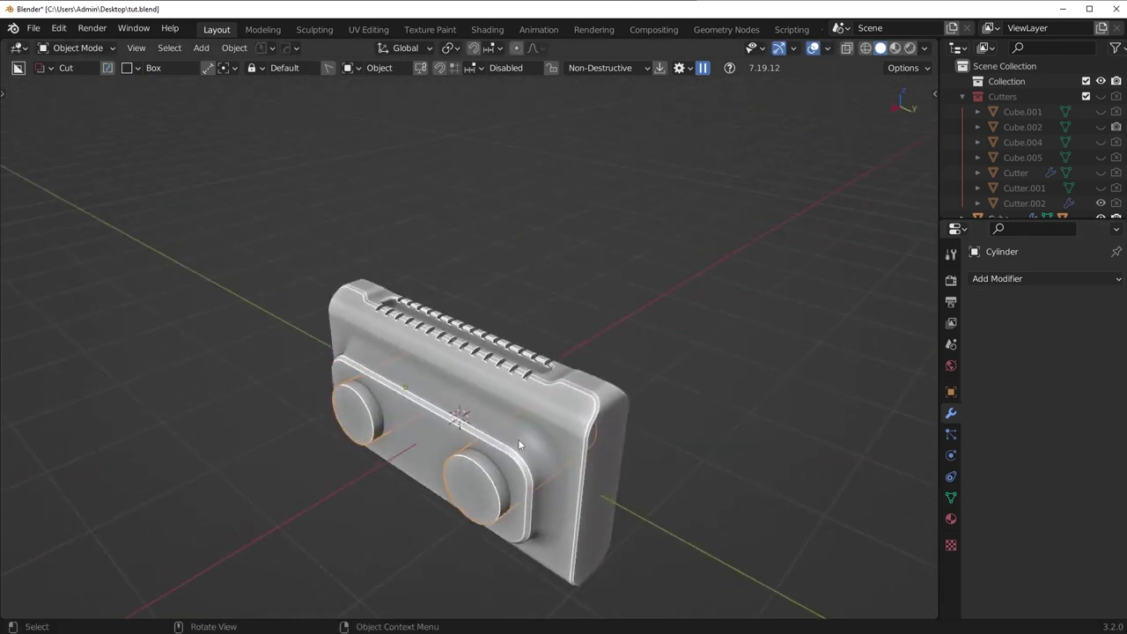
Select the block together with the cylinders and join them with a HardOps boolean Union.
{"action": "left_click", "coordinate": [526, 429]}
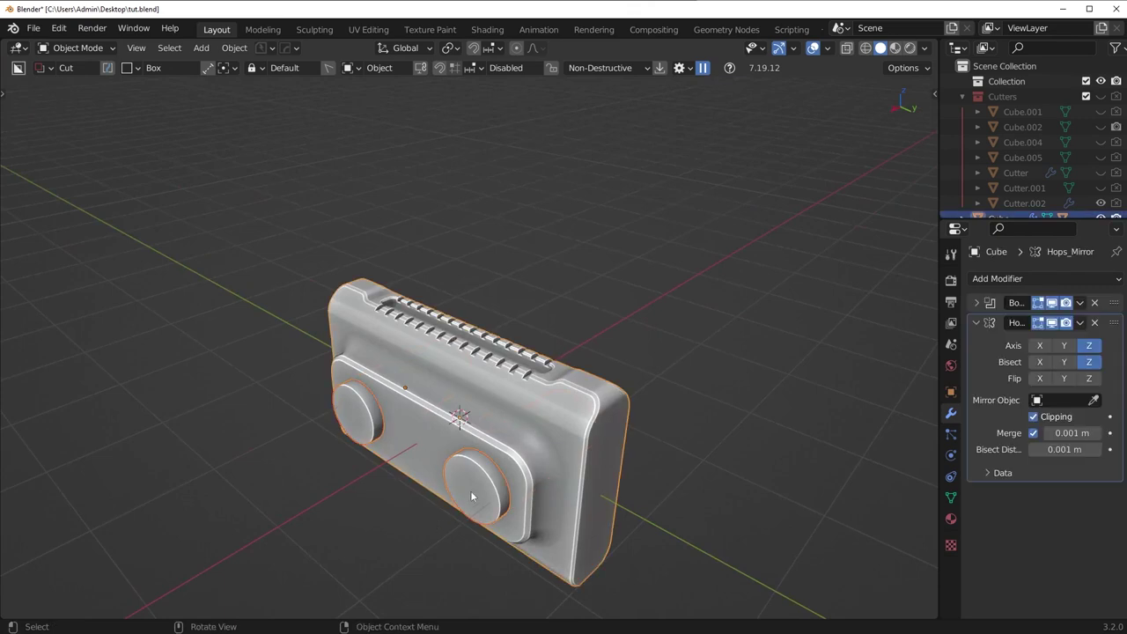
{"action": "key", "text": "q"}
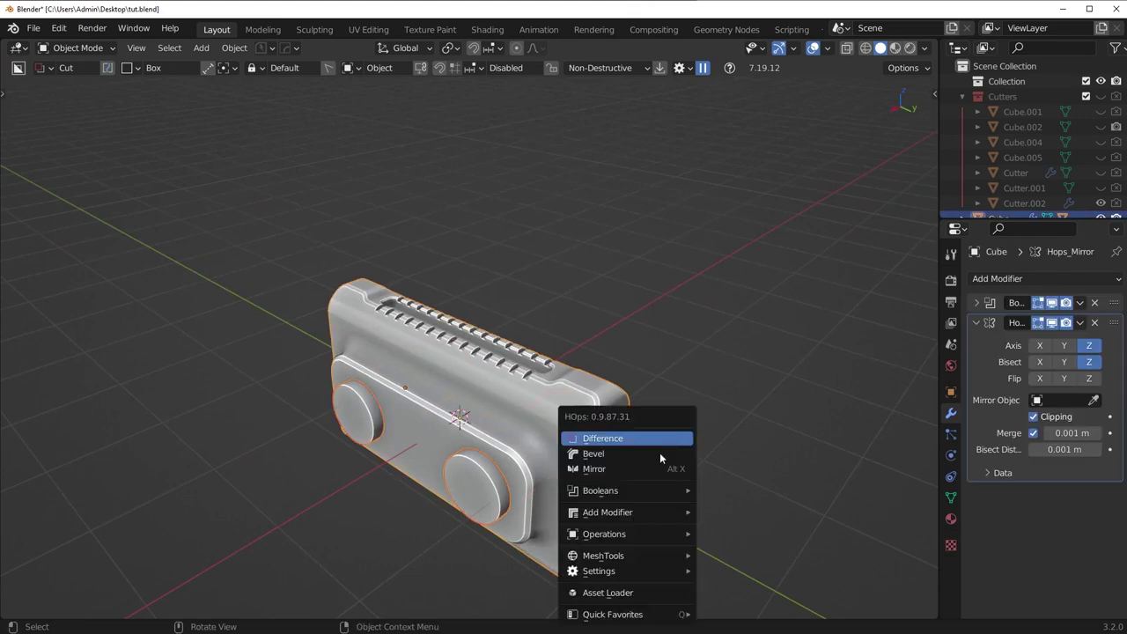
{"action": "mouse_move", "coordinate": [611, 490]}
{"action": "left_click", "coordinate": [735, 400]}
{"action": "middle_click_drag", "start_coordinate": [720, 425], "coordinate": [664, 372]}
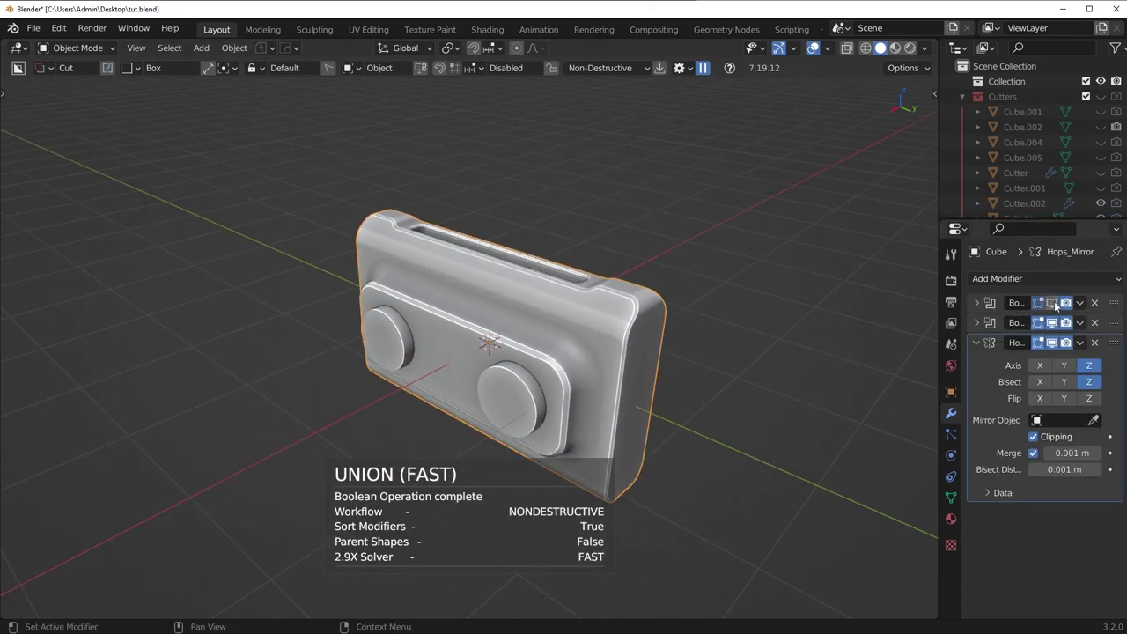
Apply both Boolean modifiers on the block, keeping its Z Mirror modifier.
{"action": "left_click", "coordinate": [1081, 303]}
{"action": "left_click", "coordinate": [1068, 321]}
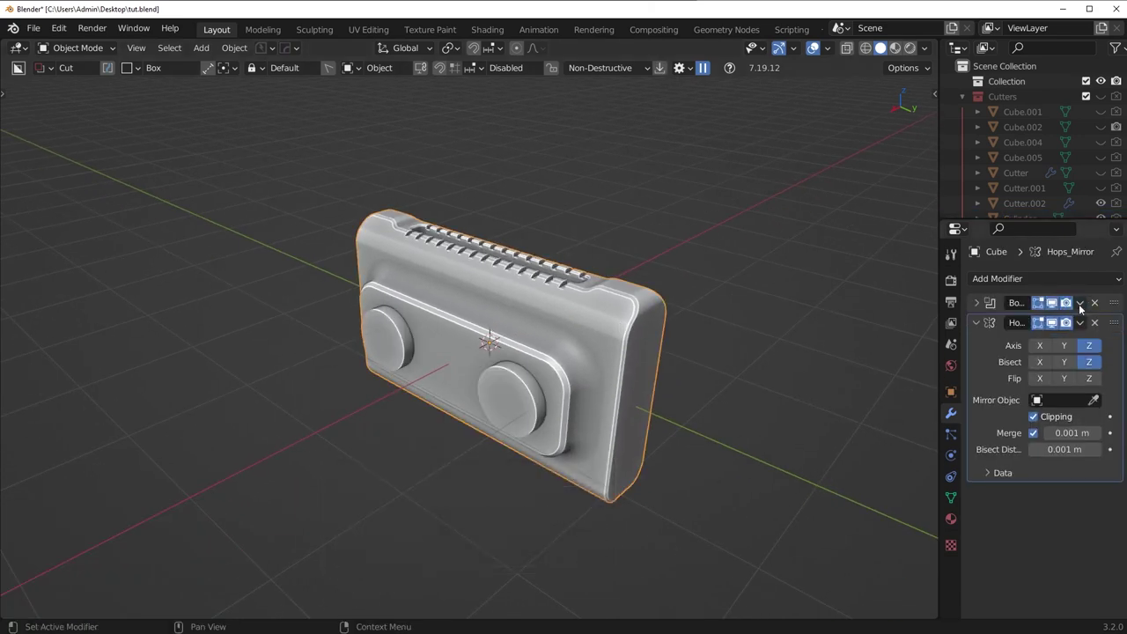
{"action": "left_click", "coordinate": [1080, 303]}
{"action": "left_click", "coordinate": [1069, 322]}
Bevel the base edge loops of both discs where they meet the panel, about 0.078 m wide with 17 segments.
{"action": "scroll", "coordinate": [451, 386], "scroll_direction": "up", "scroll_amount": 4}
{"action": "middle_click_drag", "start_coordinate": [451, 385], "coordinate": [588, 414]}
{"action": "key", "text": "Tab"}
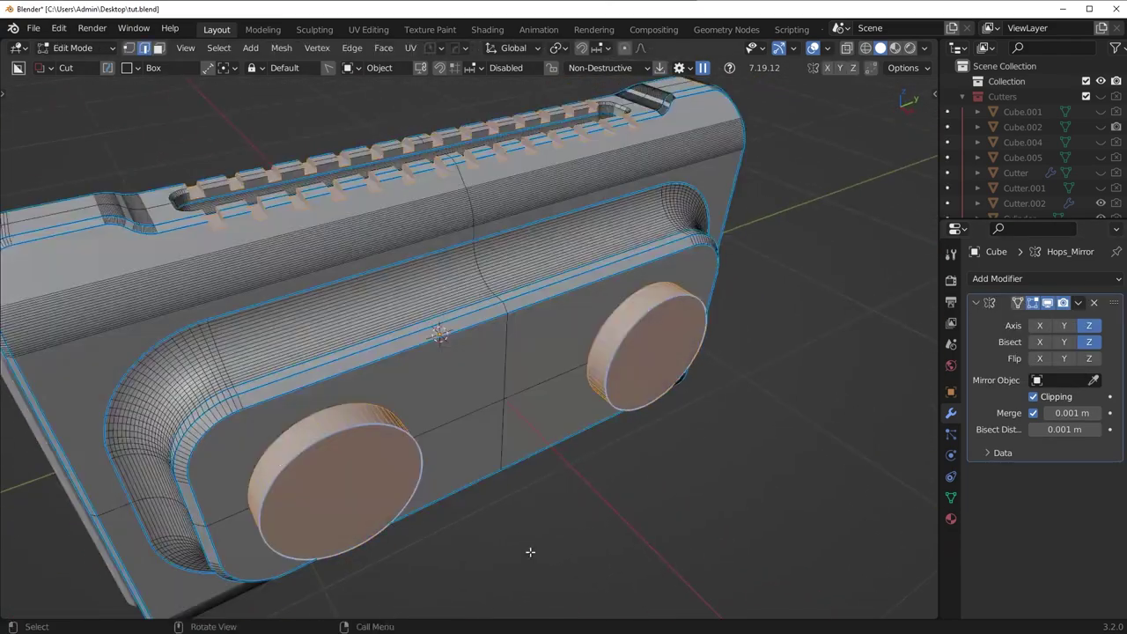
{"action": "middle_click_drag", "start_coordinate": [339, 441], "coordinate": [442, 339], "text": "shift"}
{"action": "key", "text": "alt+a"}
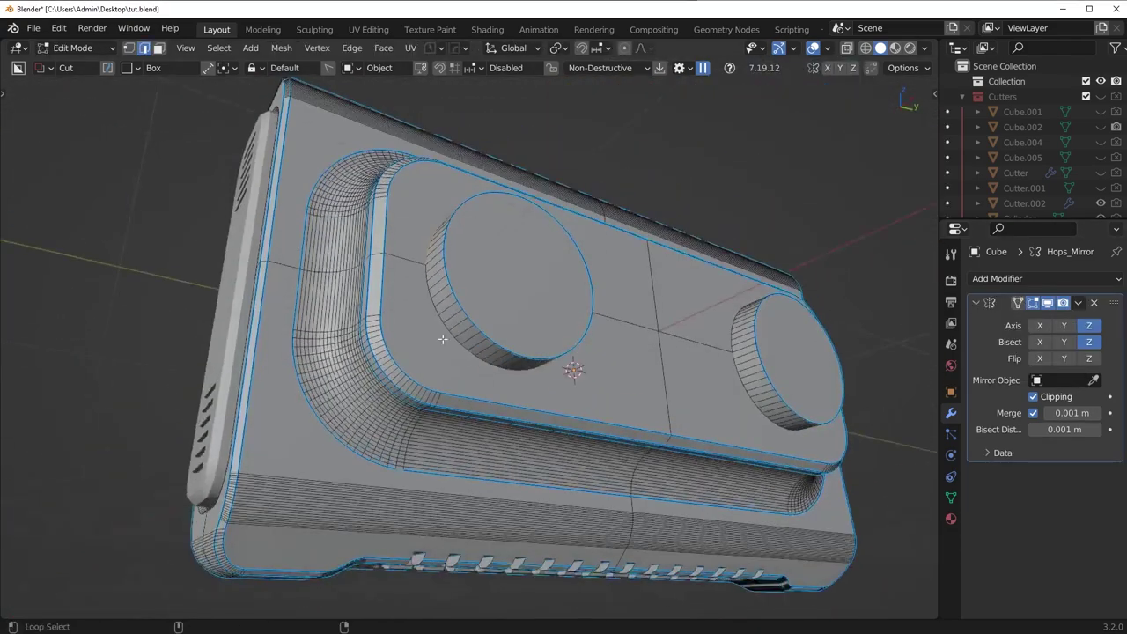
{"action": "middle_click_drag", "start_coordinate": [726, 405], "coordinate": [729, 449]}
{"action": "left_click", "coordinate": [710, 318], "text": "alt+shift"}
{"action": "middle_click_drag", "start_coordinate": [707, 361], "coordinate": [622, 448]}
{"action": "key", "text": "ctrl+b"}
{"action": "scroll", "coordinate": [652, 439], "scroll_direction": "up", "scroll_amount": 13}
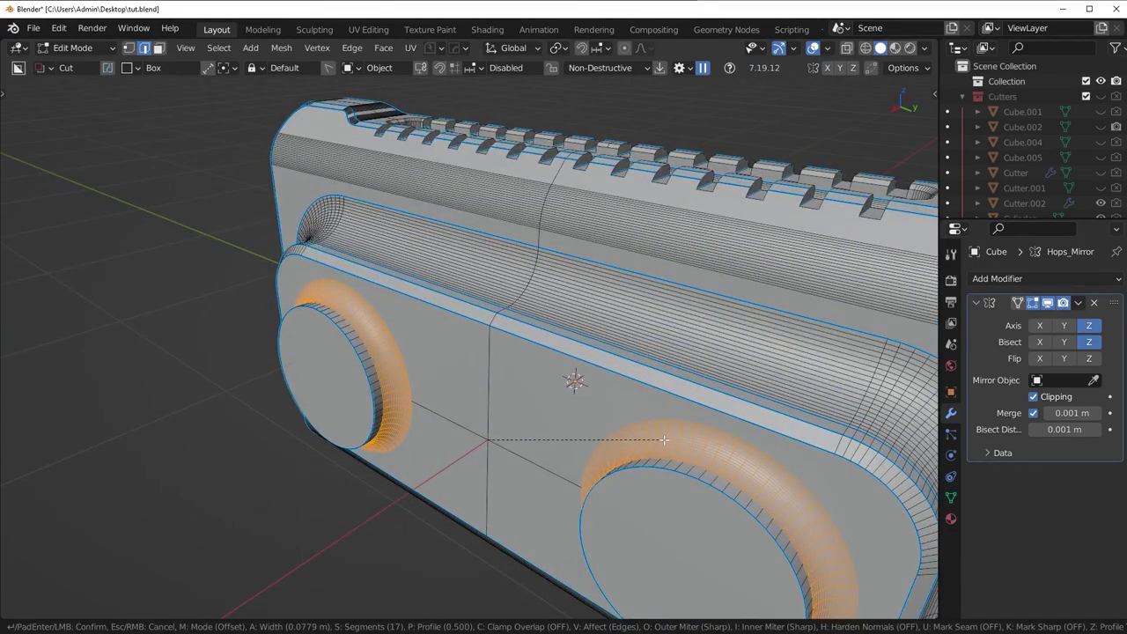
{"action": "left_click", "coordinate": [668, 439]}
Bevel the rims of both discs' front faces about 0.021 m wide with 8 segments and return to Object Mode.
{"action": "key", "text": "3"}
{"action": "left_click", "coordinate": [345, 430]}
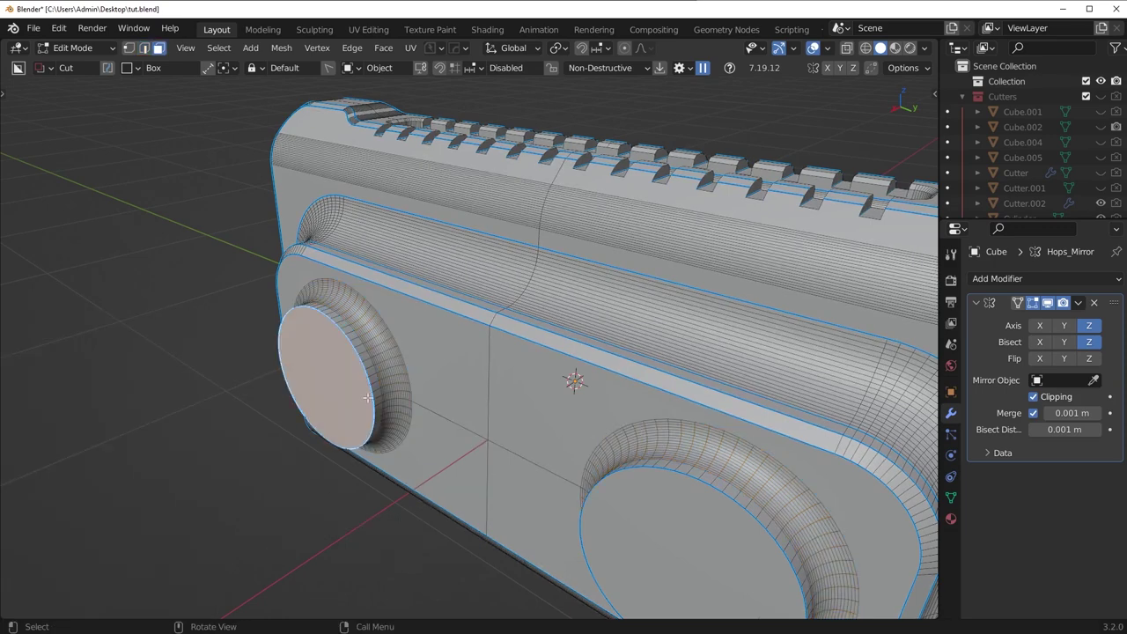
{"action": "left_click", "coordinate": [709, 520], "text": "shift"}
{"action": "middle_click_drag", "start_coordinate": [756, 451], "coordinate": [721, 476]}
{"action": "key", "text": "ctrl+b"}
{"action": "scroll", "coordinate": [723, 478], "scroll_direction": "down", "scroll_amount": 9}
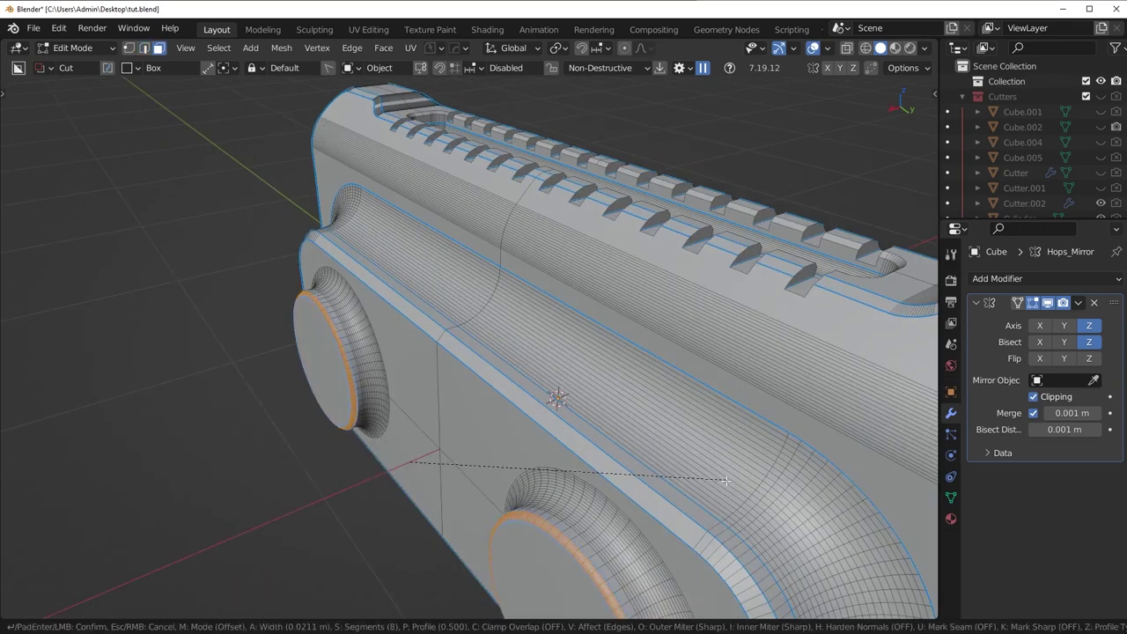
{"action": "left_click", "coordinate": [728, 482]}
{"action": "key", "text": "Tab"}
{"action": "scroll", "coordinate": [737, 356], "scroll_direction": "down", "scroll_amount": 5}
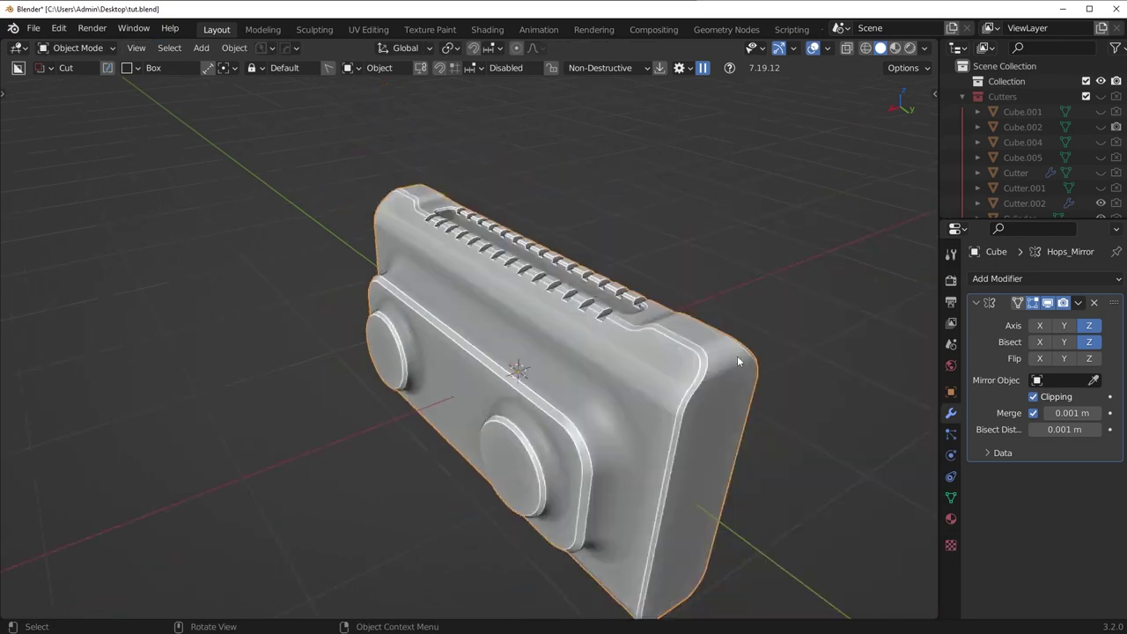
{"action": "middle_click_drag", "start_coordinate": [737, 355], "coordinate": [758, 346]}
{"action": "key", "text": "Tab"}
{"action": "left_click", "coordinate": [742, 441]}
{"action": "key", "text": "alt+x"}
{"action": "key", "text": "Tab"}
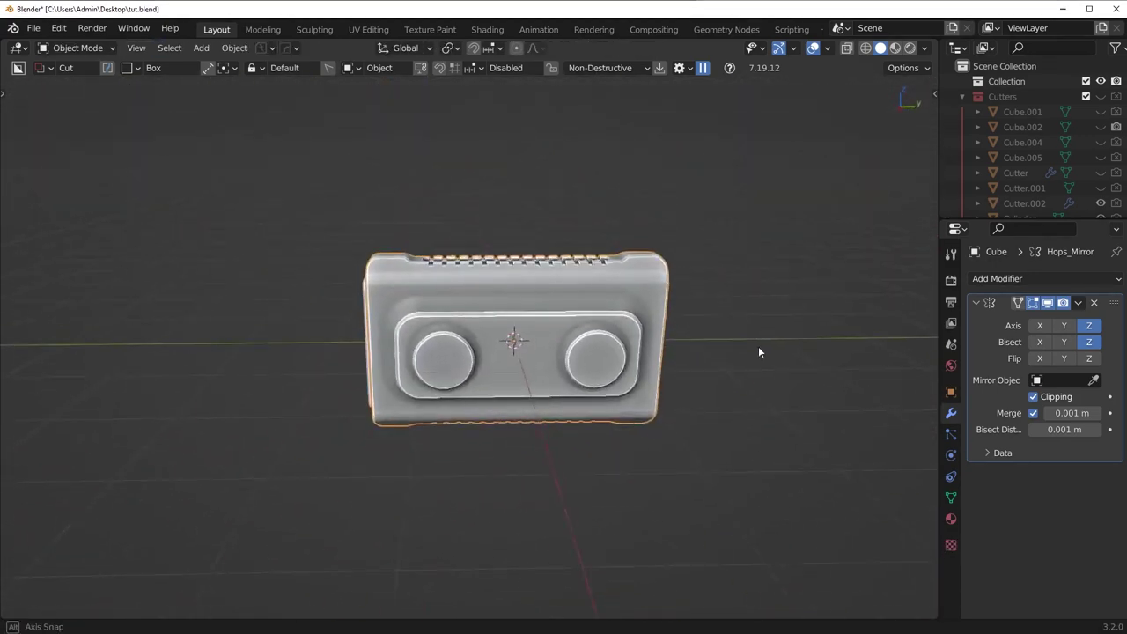
Set BoxCutter to a 64-sided circle cutter with Dots snapping enabled, facing the panel with the discs.
{"action": "scroll", "coordinate": [754, 341], "scroll_direction": "up", "scroll_amount": 3}
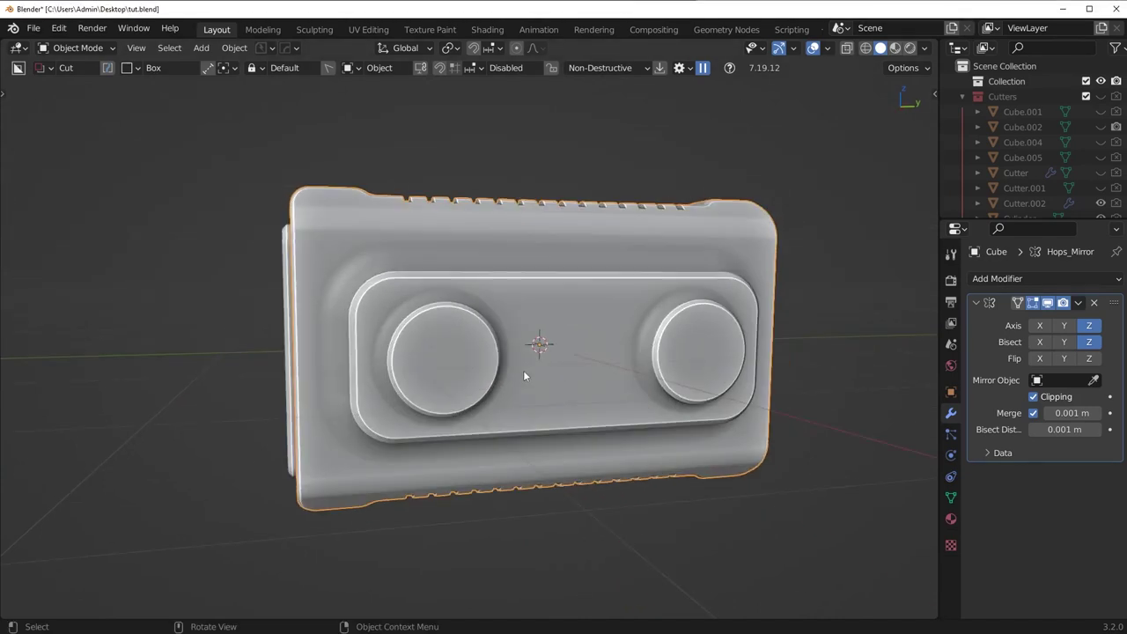
{"action": "key", "text": "KP_3"}
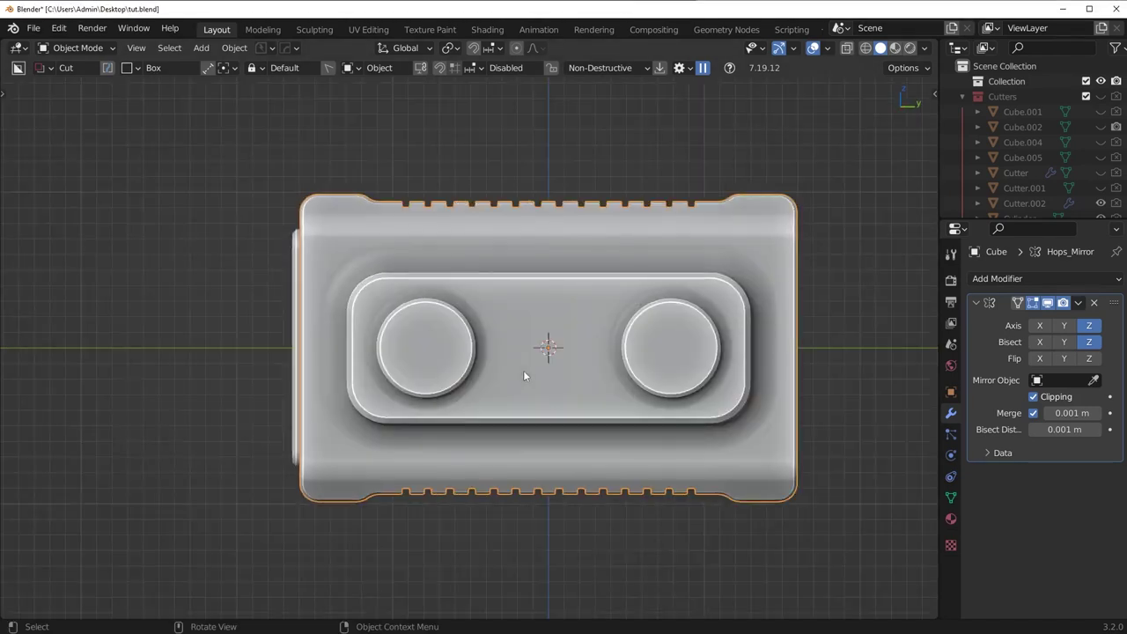
{"action": "key", "text": "d"}
{"action": "left_click", "coordinate": [518, 318]}
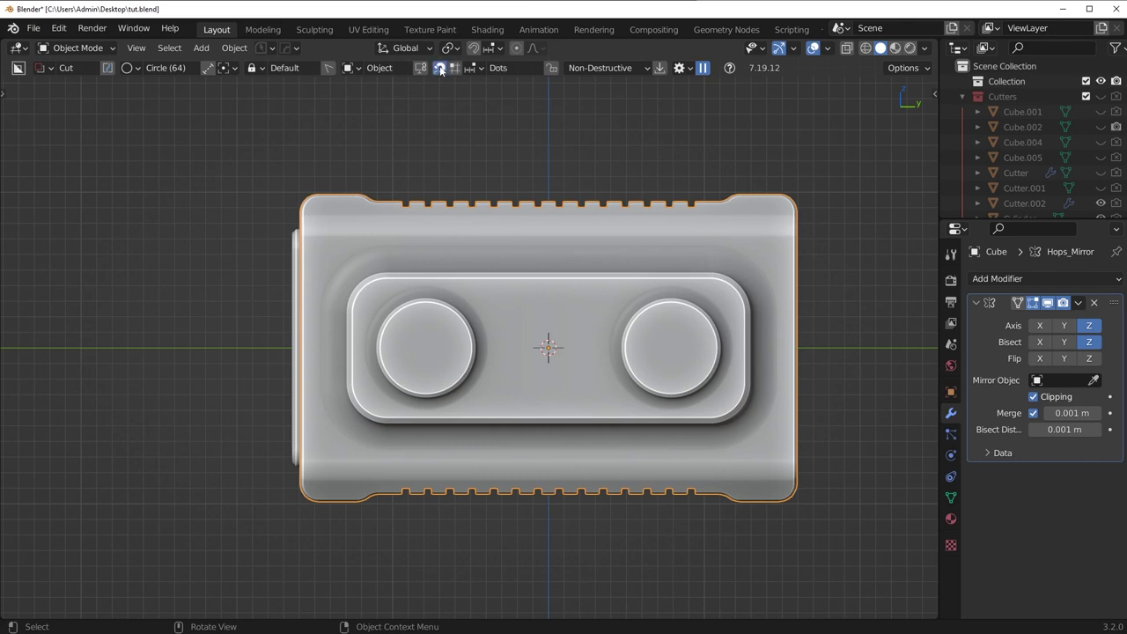
{"action": "scroll", "coordinate": [475, 361], "scroll_direction": "up", "scroll_amount": 4}
Cut a tapered circular recess centred in the face of the disc nearer the vented end insert.
{"action": "key", "text": "ctrl"}
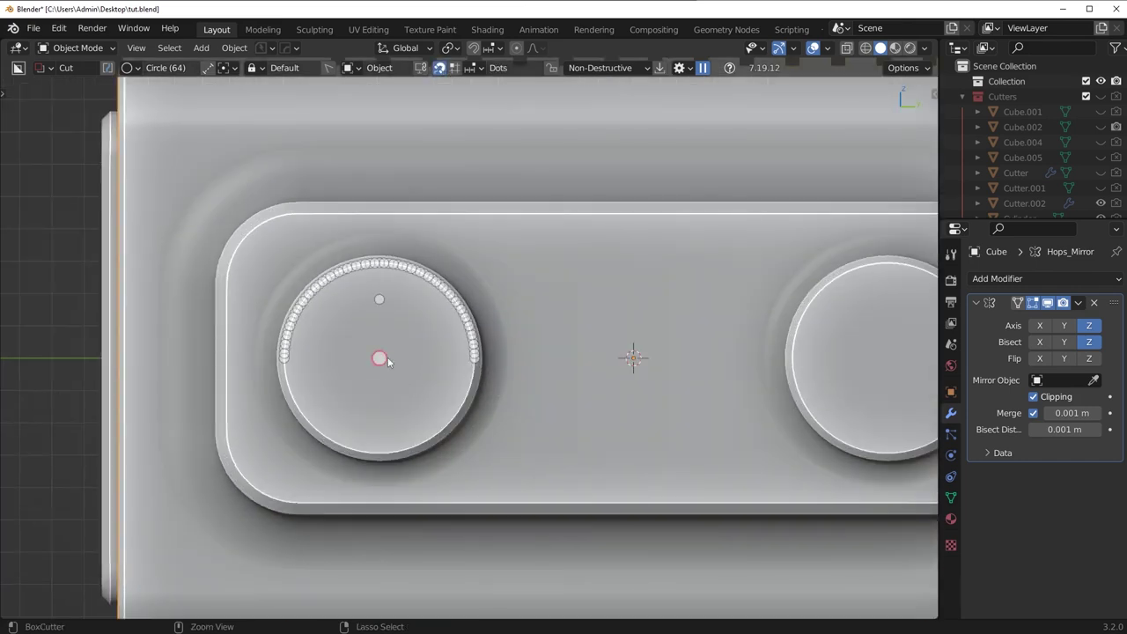
{"action": "scroll", "coordinate": [392, 363], "scroll_direction": "down", "scroll_amount": 3}
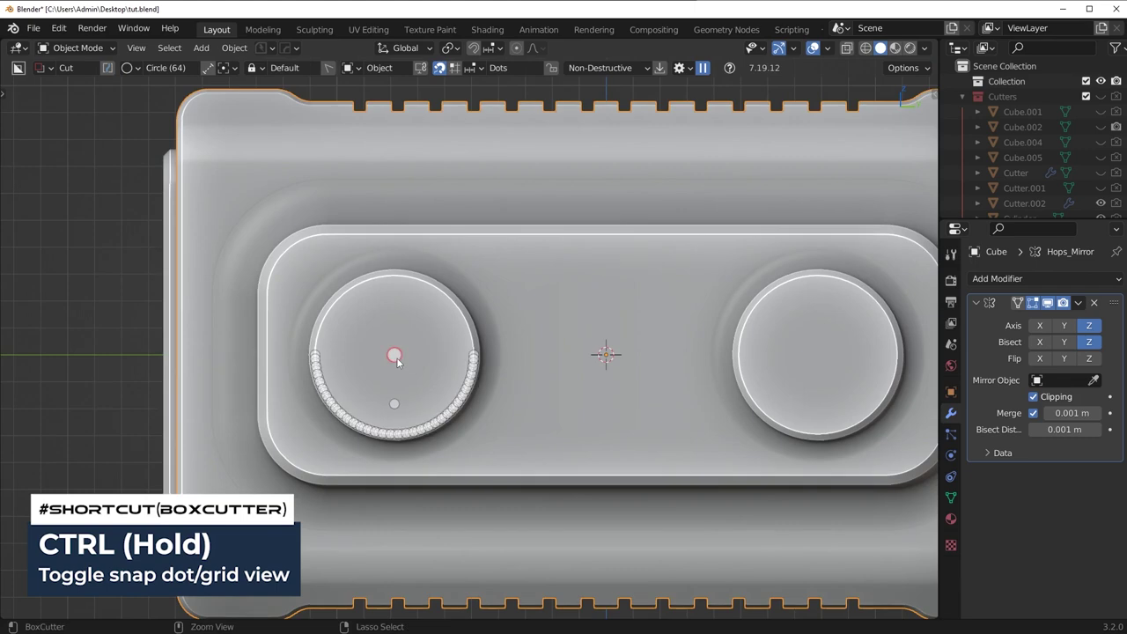
{"action": "left_click_drag", "start_coordinate": [395, 355], "coordinate": [452, 385], "text": "ctrl"}
{"action": "middle_click_drag", "start_coordinate": [452, 385], "coordinate": [378, 432]}
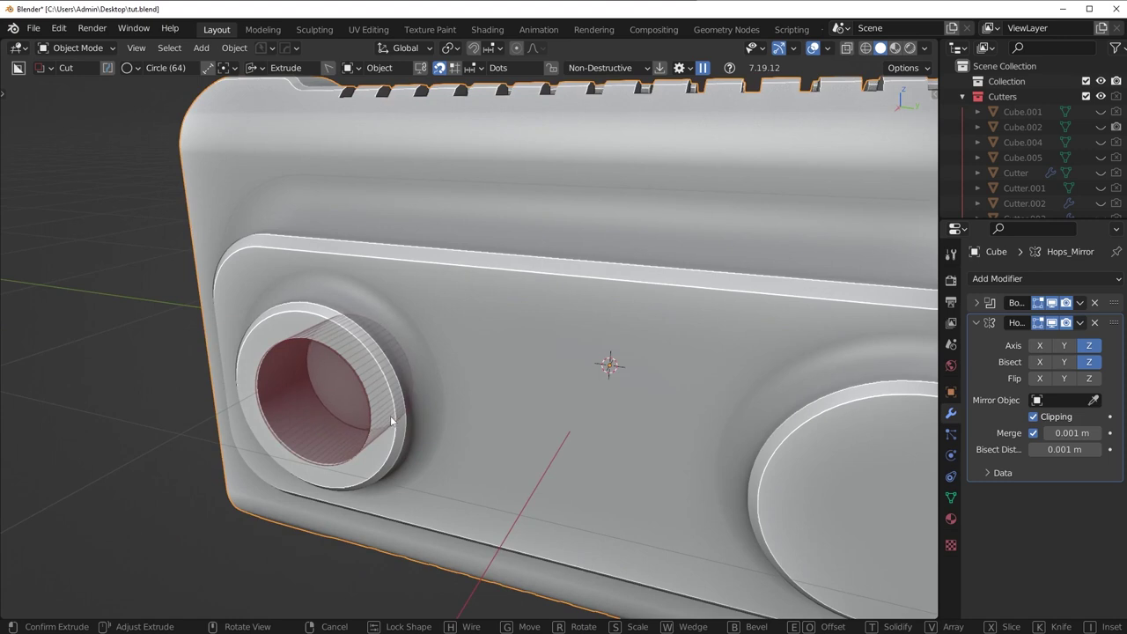
{"action": "key", "text": "shift+t"}
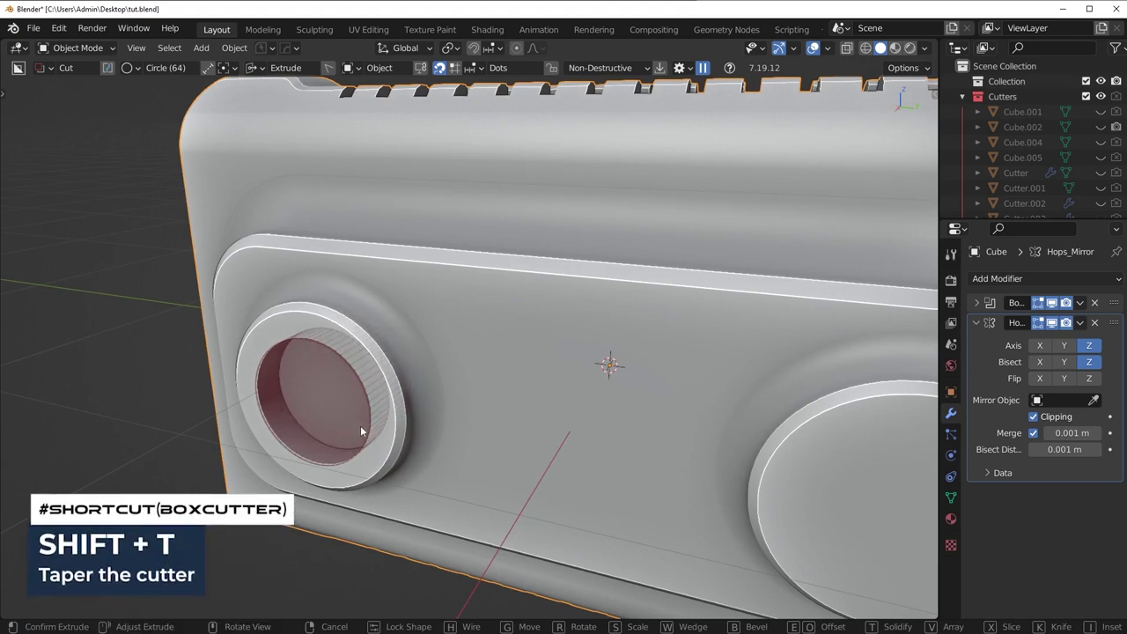
{"action": "key", "text": "shift+t"}
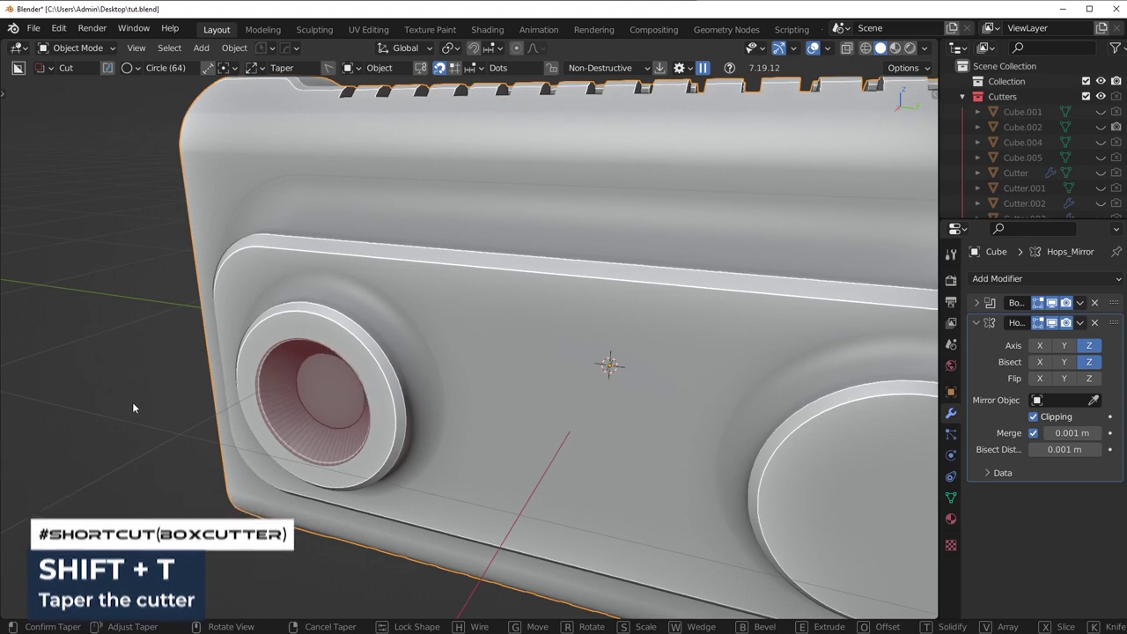
{"action": "left_click", "coordinate": [133, 408]}
Reveal the circular recess's cutter with HardOps and open it in Edit Mode with face selection.
{"action": "scroll", "coordinate": [166, 410], "scroll_direction": "down", "scroll_amount": 5}
{"action": "mouse_move", "coordinate": [449, 401]}
{"action": "middle_mouse_down"}
{"action": "mouse_move", "coordinate": [495, 411]}
{"action": "mouse_move", "coordinate": [467, 401]}
{"action": "mouse_move", "coordinate": [461, 414]}
{"action": "middle_mouse_up"}
{"action": "key", "text": "q"}
{"action": "left_click", "coordinate": [445, 442]}
{"action": "scroll", "coordinate": [444, 442], "scroll_direction": "up", "scroll_amount": 4}
{"action": "key", "text": "Tab"}
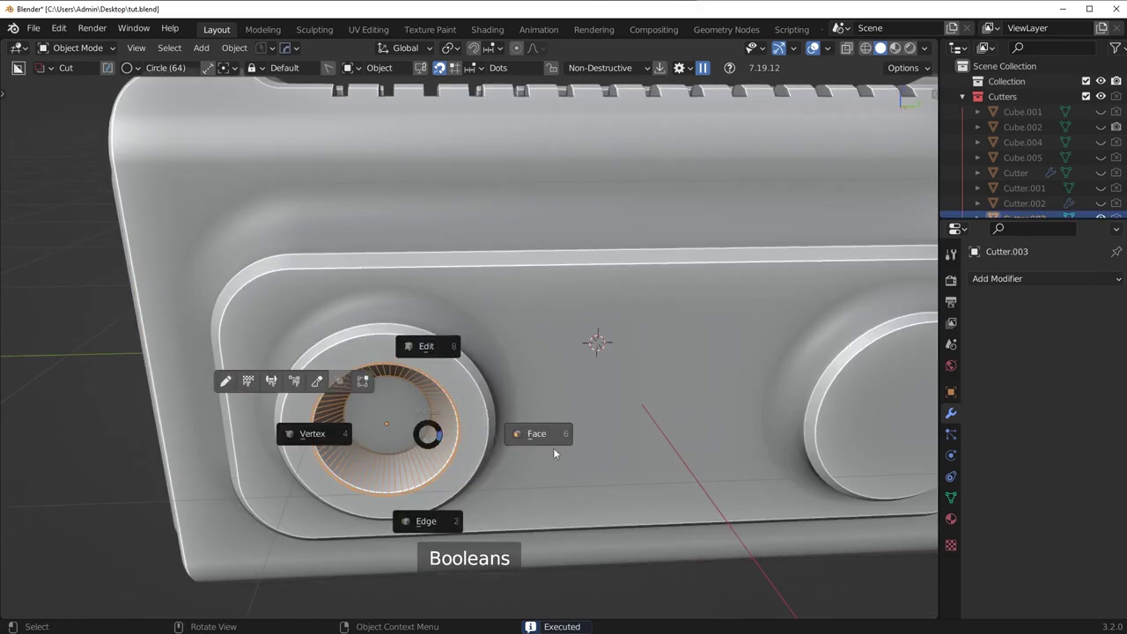
{"action": "left_click", "coordinate": [553, 448]}
Bevel the rim of the recess cutter's inner end face about 0.027 m wide with 15 segments.
{"action": "key", "text": "z"}
{"action": "left_click", "coordinate": [338, 429]}
{"action": "left_click", "coordinate": [387, 420]}
{"action": "key", "text": "z"}
{"action": "left_click", "coordinate": [601, 433]}
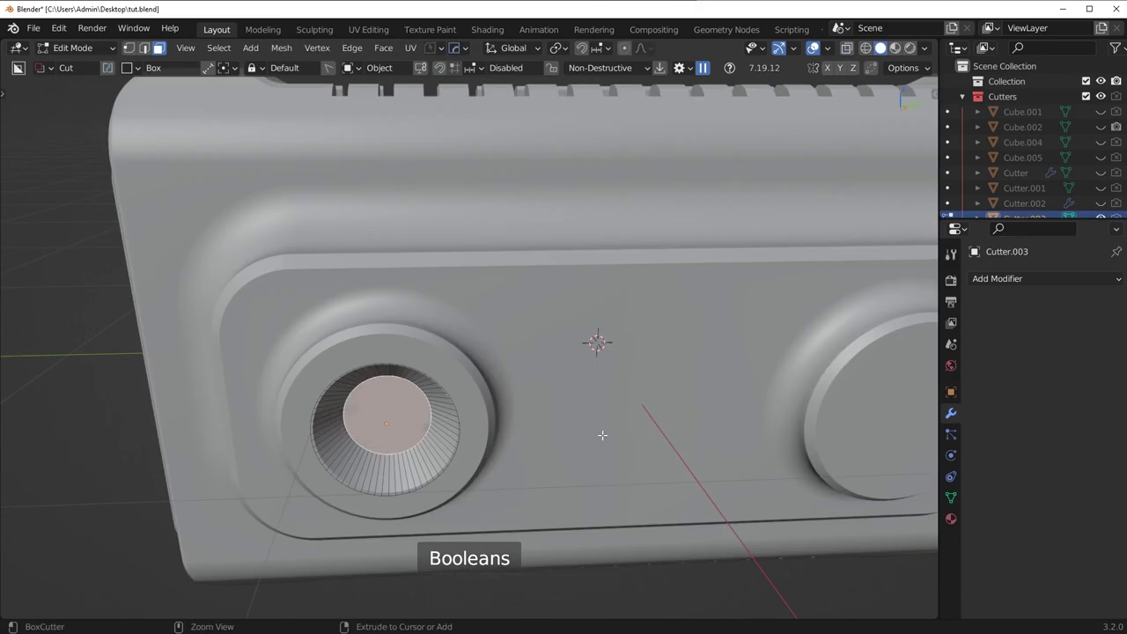
{"action": "key", "text": "ctrl+b"}
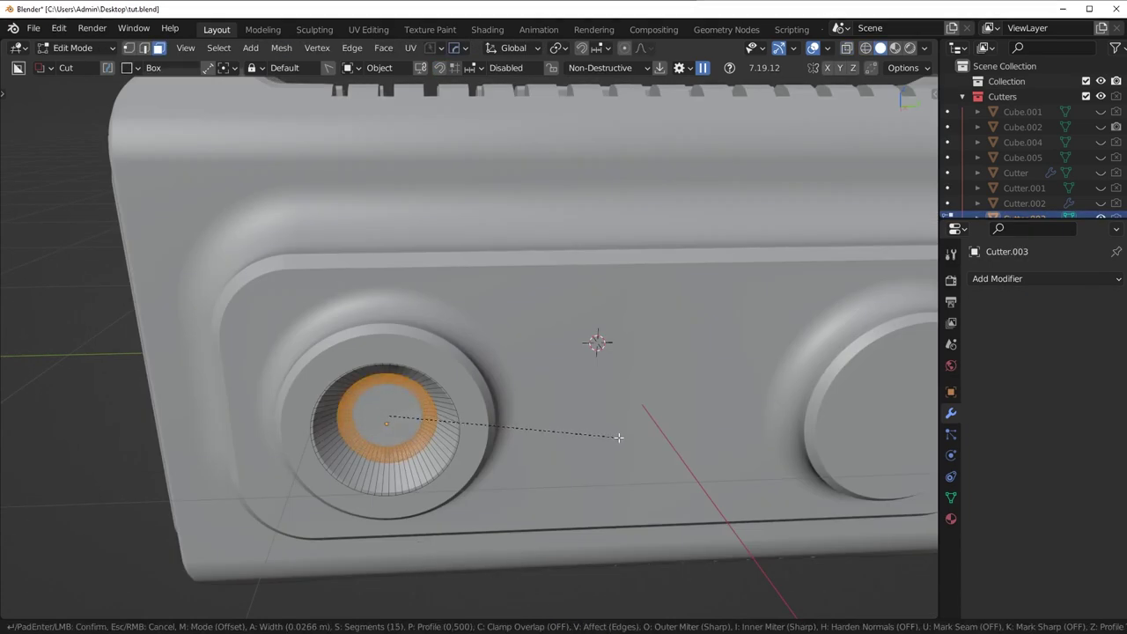
{"action": "left_click", "coordinate": [622, 435]}
{"action": "key", "text": "Tab"}
Make a solid copy of the recess cutter with HardOps Shade Solid and scale it to about 0.93.
{"action": "scroll", "coordinate": [572, 399], "scroll_direction": "down", "scroll_amount": 5}
{"action": "middle_click_drag", "start_coordinate": [573, 399], "coordinate": [628, 404]}
{"action": "scroll", "coordinate": [628, 404], "scroll_direction": "up", "scroll_amount": 3}
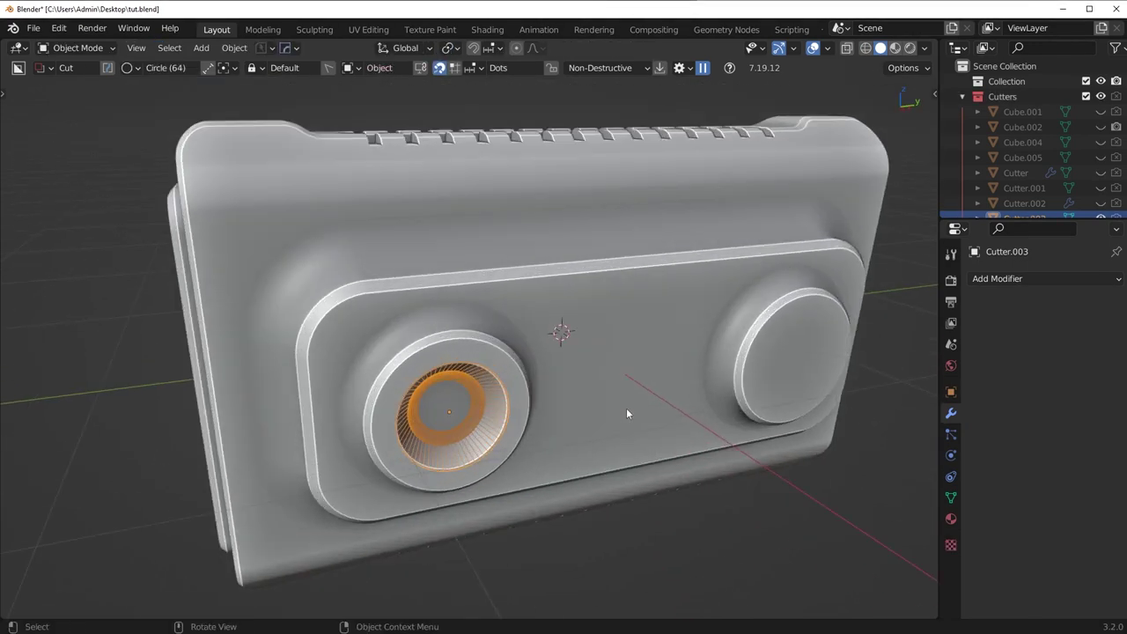
{"action": "key", "text": "q"}
{"action": "key", "text": "q"}
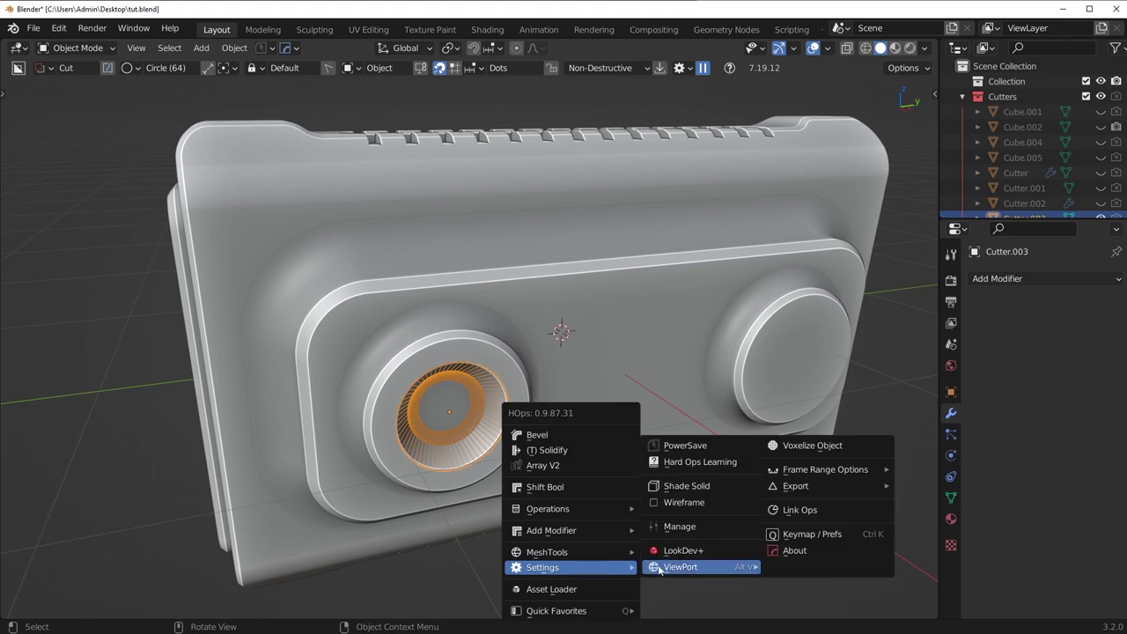
{"action": "mouse_move", "coordinate": [573, 567]}
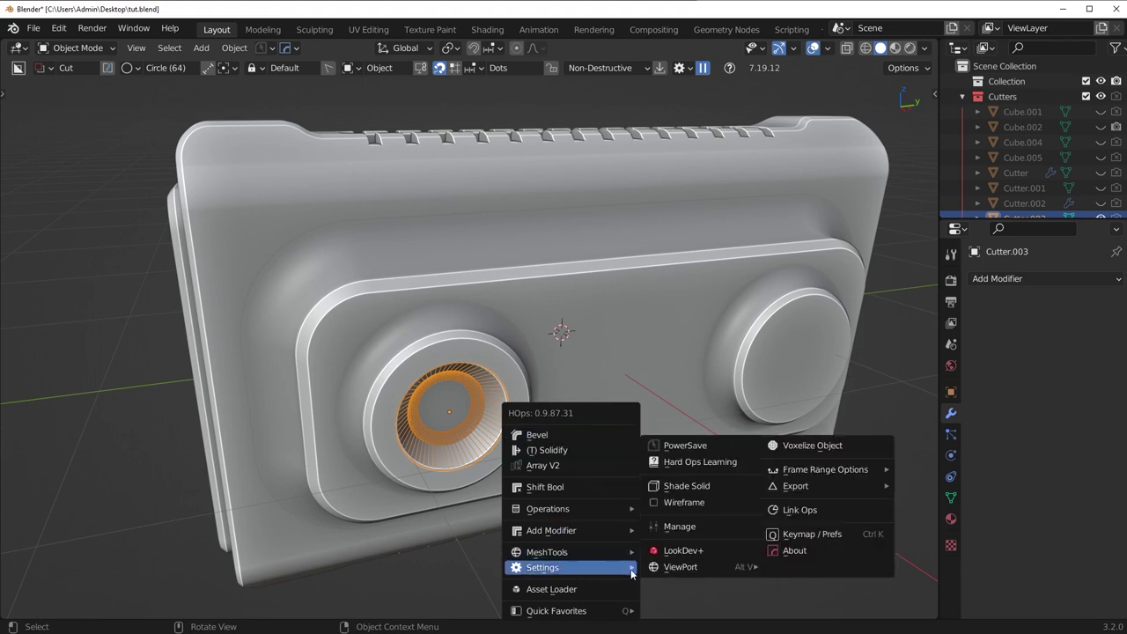
{"action": "left_click", "coordinate": [698, 490]}
{"action": "middle_click_drag", "start_coordinate": [633, 444], "coordinate": [711, 455]}
{"action": "key", "text": "s"}
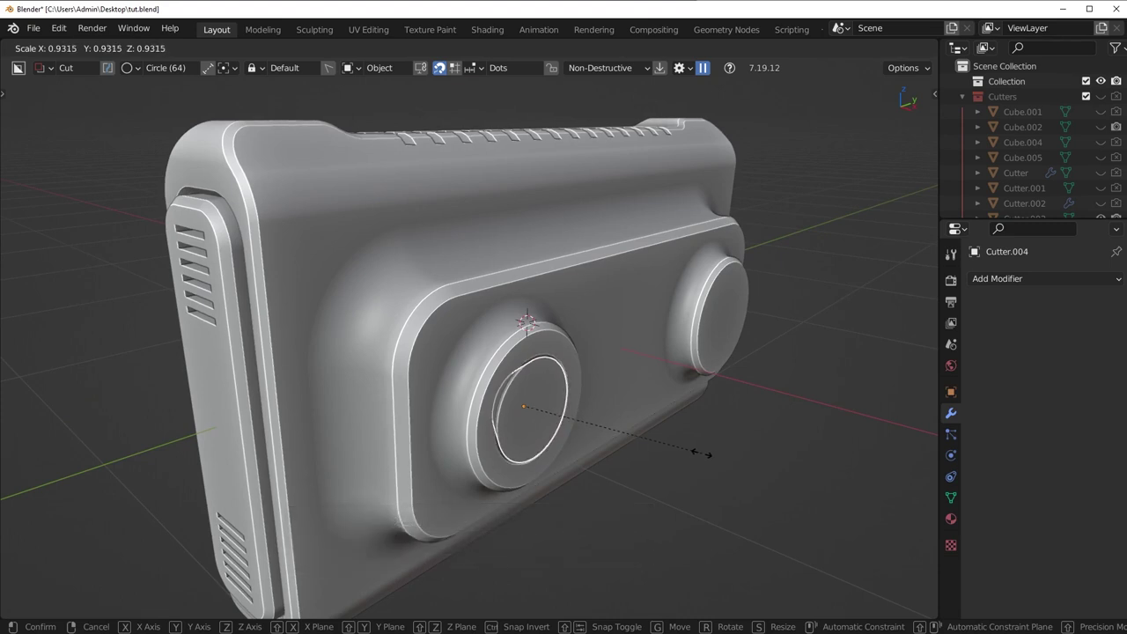
{"action": "left_click", "coordinate": [701, 454]}
{"action": "scroll", "coordinate": [634, 454], "scroll_direction": "up", "scroll_amount": 3}
{"action": "key", "text": "Tab"}
{"action": "key", "text": "a"}
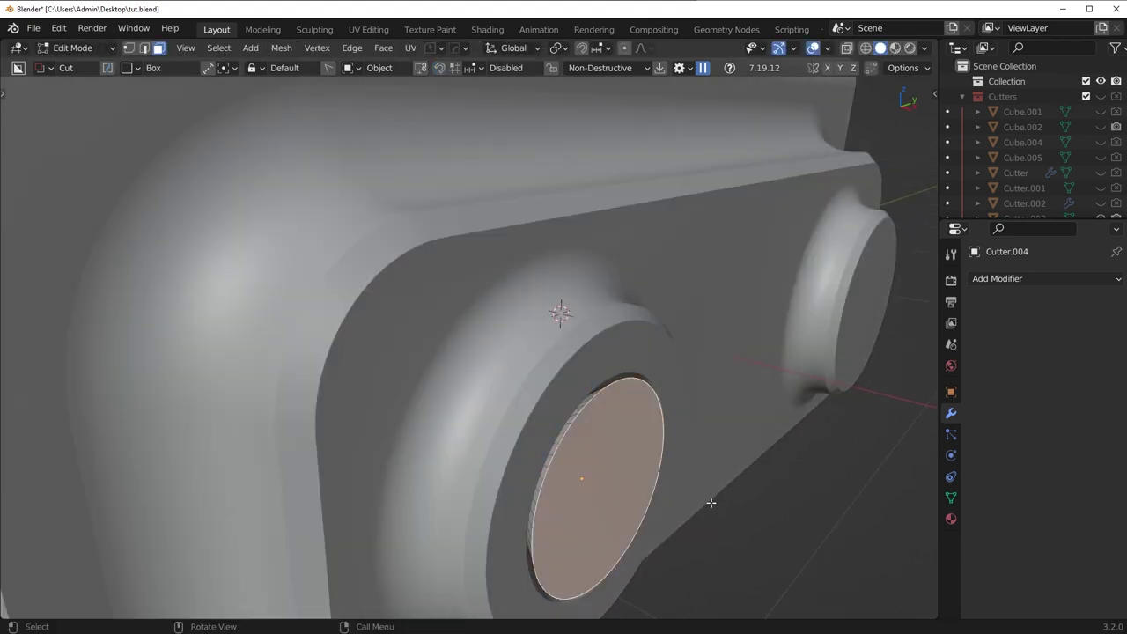
{"action": "key", "text": "ctrl+b"}
{"action": "scroll", "coordinate": [745, 506], "scroll_direction": "down", "scroll_amount": 14}
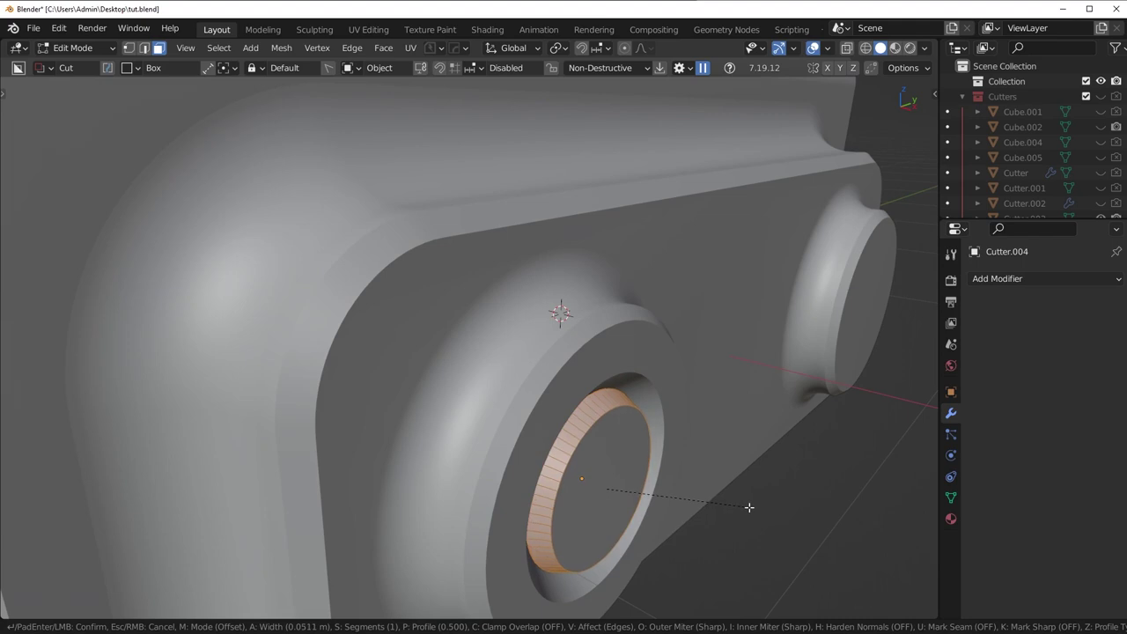
{"action": "key", "text": "Escape"}
Apply the inner plug's scale and bevel its front rim about 0.044 m wide with 1 segment.
{"action": "key", "text": "Tab"}
{"action": "key", "text": "ctrl+a"}
{"action": "left_click", "coordinate": [744, 433]}
{"action": "key", "text": "Tab"}
{"action": "key", "text": "ctrl+b"}
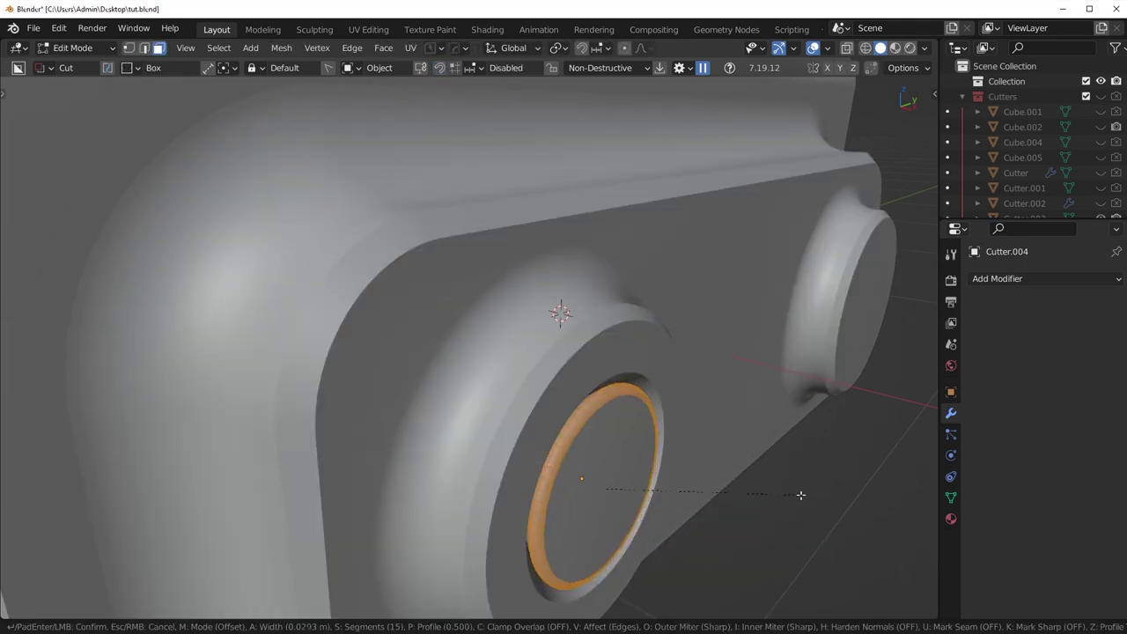
{"action": "scroll", "coordinate": [803, 495], "scroll_direction": "down", "scroll_amount": 6}
{"action": "scroll", "coordinate": [808, 499], "scroll_direction": "down", "scroll_amount": 2}
{"action": "left_click", "coordinate": [807, 498]}
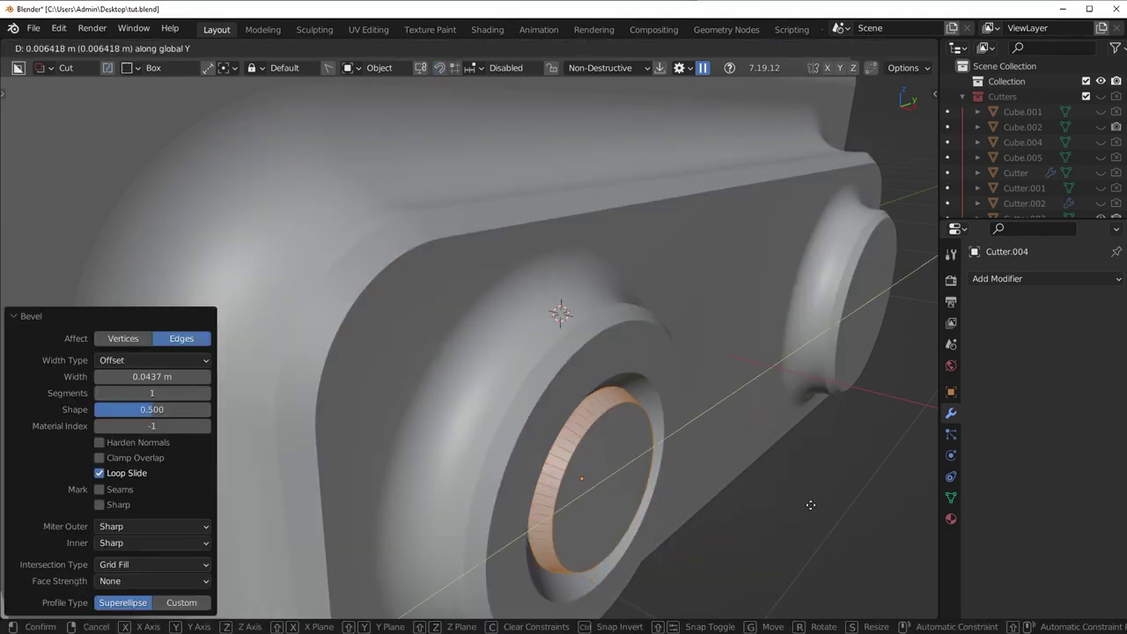
Move the inner plug's selected front geometry outward along X and scale the whole plug to 1.106.
{"action": "key", "text": "g"}
{"action": "key", "text": "x"}
{"action": "left_click", "coordinate": [818, 502]}
{"action": "key", "text": "Tab"}
{"action": "scroll", "coordinate": [704, 453], "scroll_direction": "down", "scroll_amount": 5}
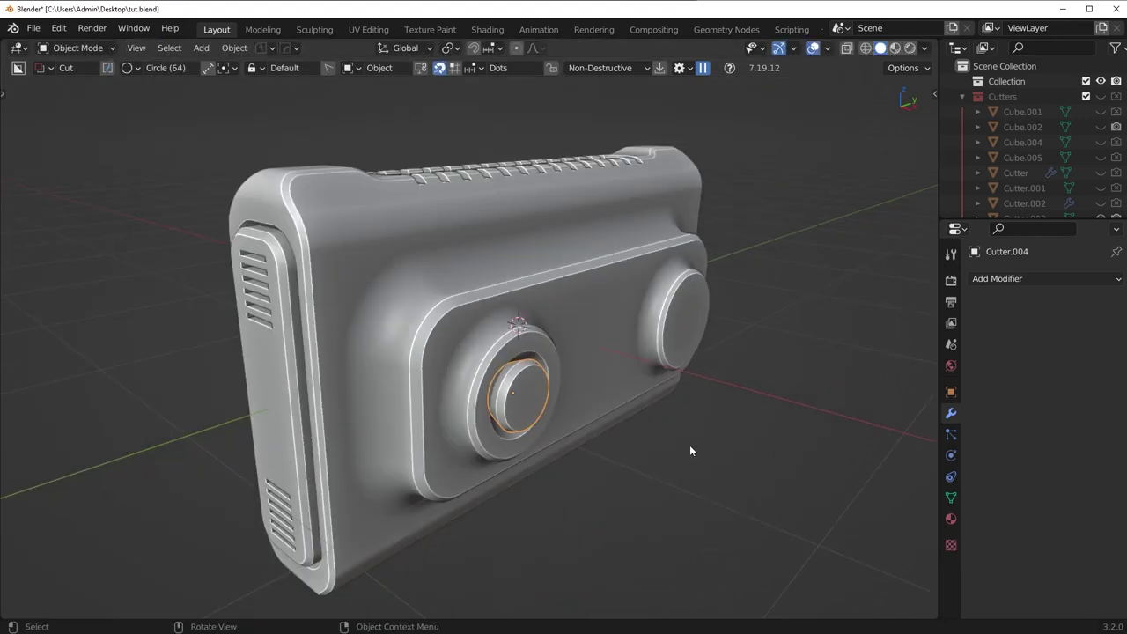
{"action": "middle_click_drag", "start_coordinate": [689, 446], "coordinate": [547, 456]}
{"action": "key", "text": "s"}
{"action": "left_click", "coordinate": [620, 433]}
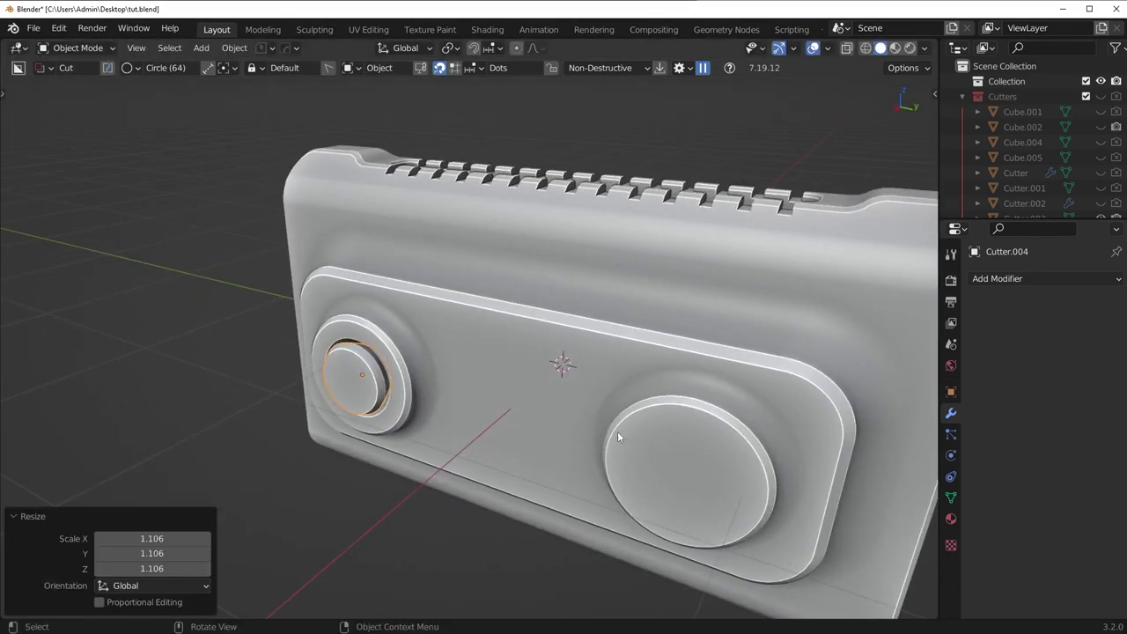
Refine the inner plug's fit inside the recess by scaling it to 0.974 in the side view.
{"action": "scroll", "coordinate": [619, 435], "scroll_direction": "down", "scroll_amount": 2}
{"action": "middle_click_drag", "start_coordinate": [619, 435], "coordinate": [654, 457]}
{"action": "key", "text": "alt+a"}
{"action": "scroll", "coordinate": [652, 453], "scroll_direction": "down", "scroll_amount": 4}
{"action": "middle_click_drag", "start_coordinate": [599, 383], "coordinate": [622, 402]}
{"action": "scroll", "coordinate": [622, 403], "scroll_direction": "up", "scroll_amount": 3}
{"action": "key", "text": "KP_3"}
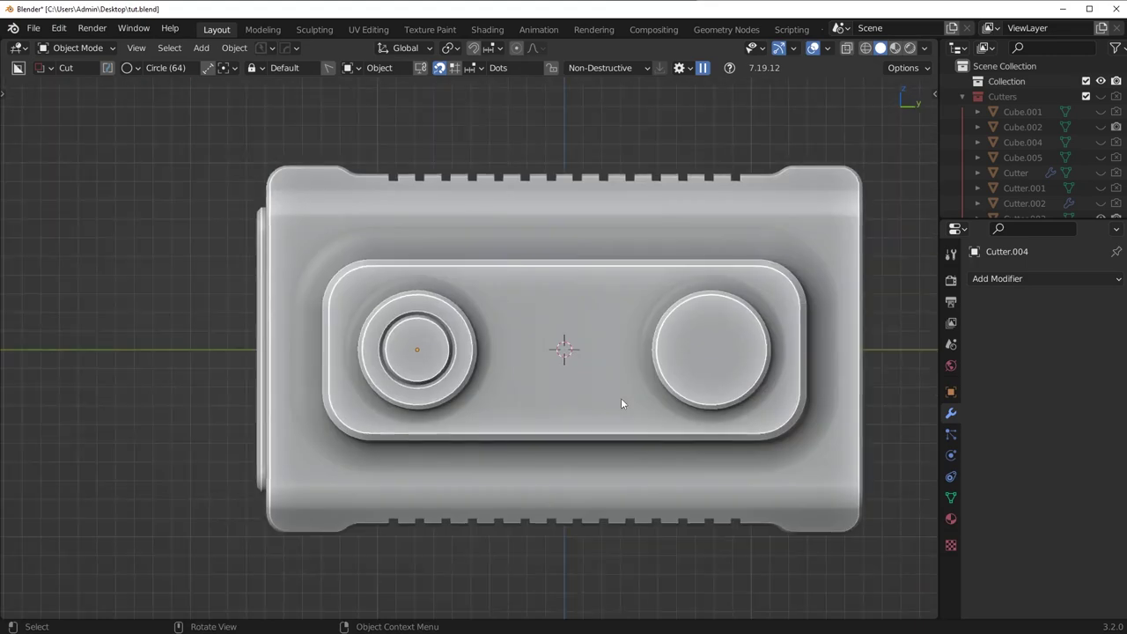
{"action": "scroll", "coordinate": [407, 345], "scroll_direction": "up", "scroll_amount": 3}
{"action": "key", "text": "s"}
{"action": "left_click", "coordinate": [579, 385]}
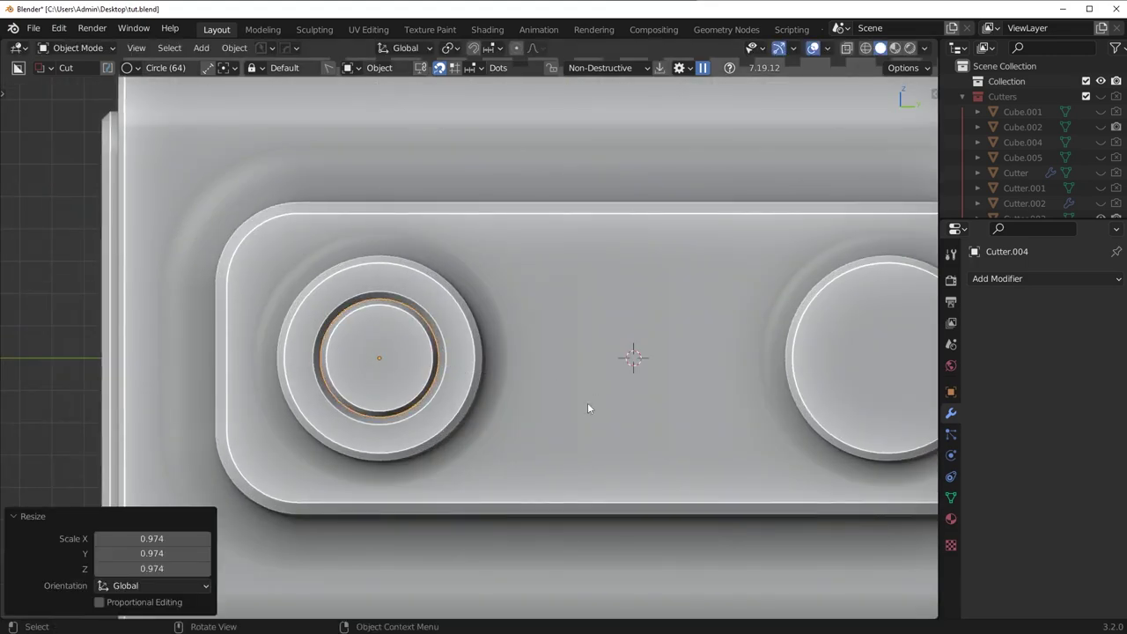
Reveal the circular recess cutter and mirror it across Y onto the other disc with the HardOps Mirror Gizmo.
{"action": "scroll", "coordinate": [587, 402], "scroll_direction": "down", "scroll_amount": 3}
{"action": "middle_click_drag", "start_coordinate": [587, 403], "coordinate": [481, 388]}
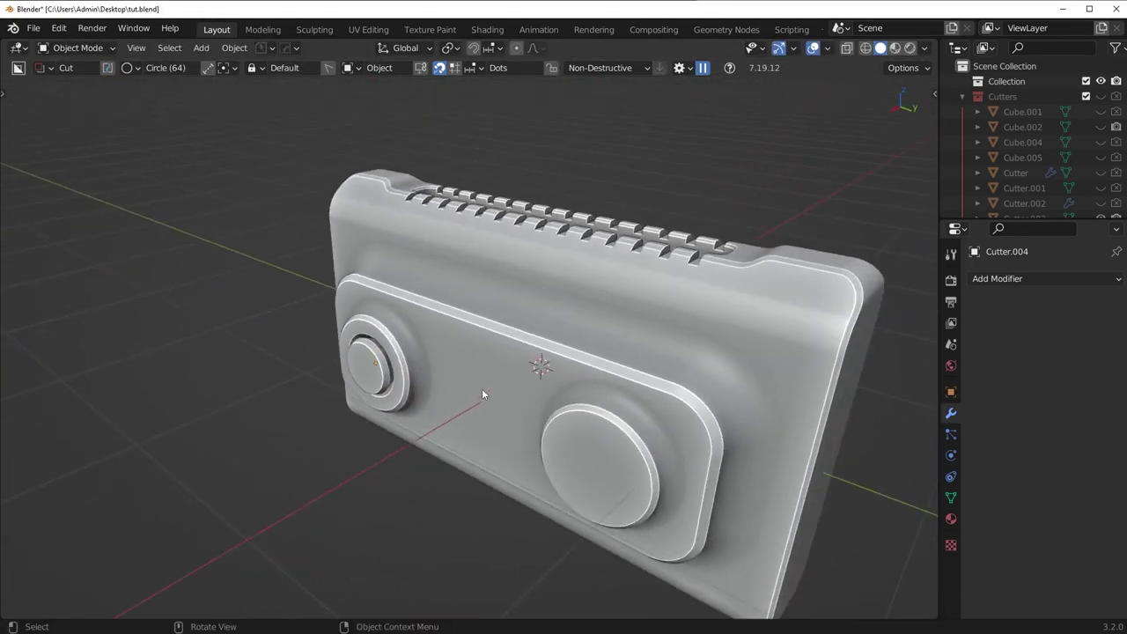
{"action": "left_click", "coordinate": [481, 388]}
{"action": "key", "text": "q"}
{"action": "left_click", "coordinate": [451, 308]}
{"action": "left_click", "coordinate": [451, 308]}
{"action": "middle_click_drag", "start_coordinate": [451, 309], "coordinate": [465, 402]}
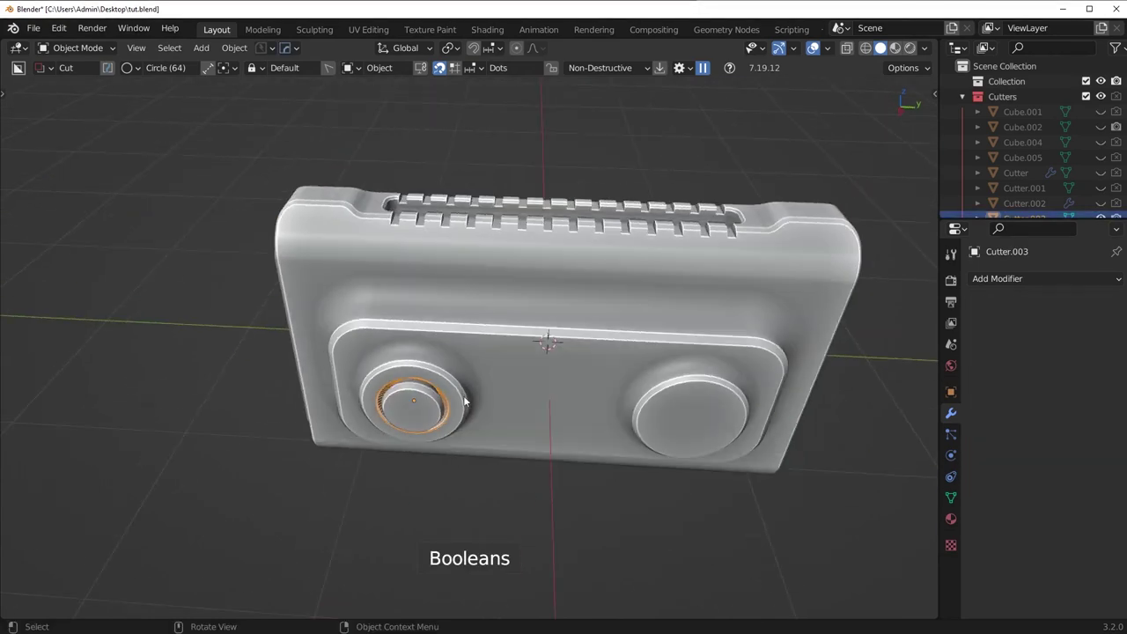
{"action": "key", "text": "alt+x"}
{"action": "scroll", "coordinate": [640, 398], "scroll_direction": "down", "scroll_amount": 3}
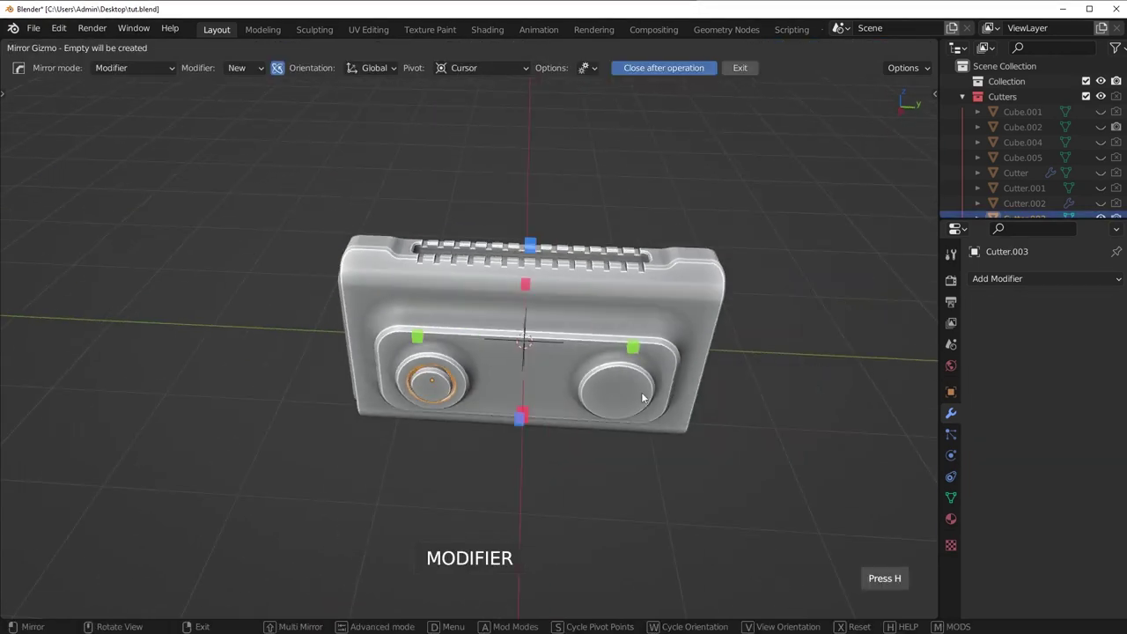
{"action": "left_click", "coordinate": [421, 342]}
{"action": "scroll", "coordinate": [407, 408], "scroll_direction": "up", "scroll_amount": 2}
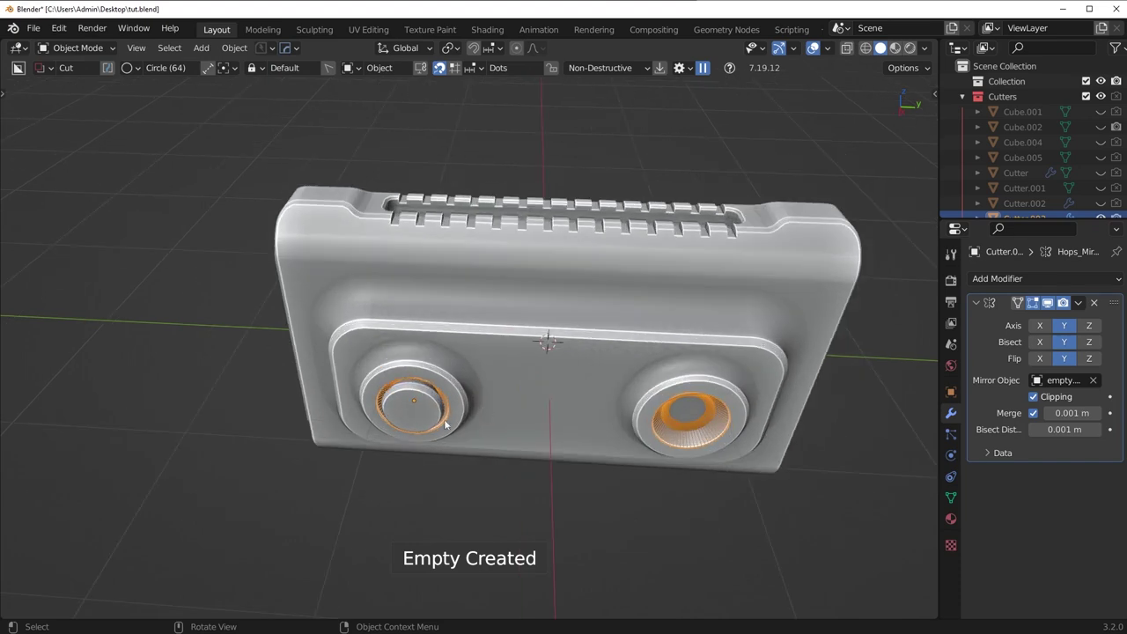
Mirror the inner plug across Y into the other disc's recess with the HardOps Mirror Gizmo.
{"action": "left_click", "coordinate": [407, 409]}
{"action": "scroll", "coordinate": [389, 467], "scroll_direction": "up", "scroll_amount": 3}
{"action": "key", "text": "alt+x"}
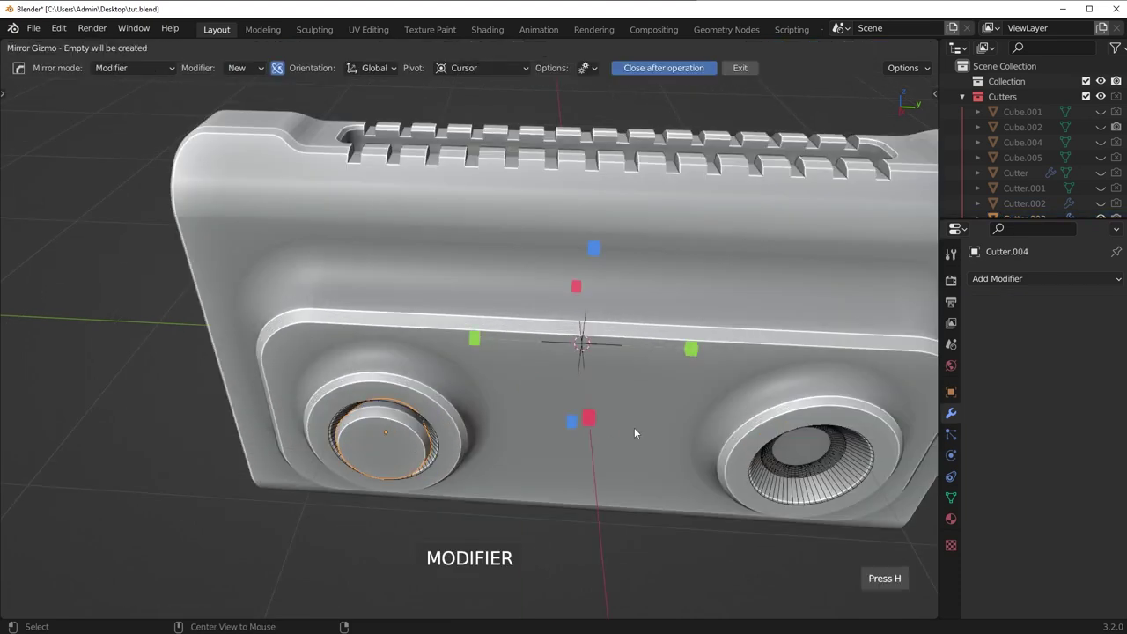
{"action": "left_click", "coordinate": [474, 336]}
{"action": "scroll", "coordinate": [795, 446], "scroll_direction": "down", "scroll_amount": 5}
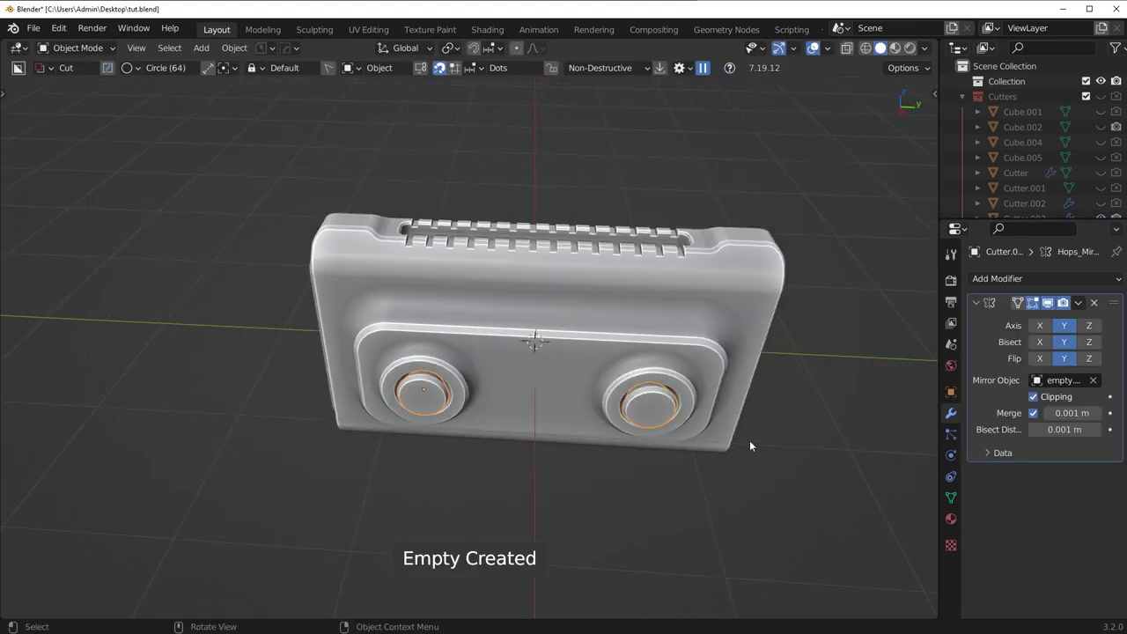
Reveal the recess cutter again and mirror it across X to the opposite side of the block.
{"action": "middle_click_drag", "start_coordinate": [749, 440], "coordinate": [622, 351]}
{"action": "middle_click_drag", "start_coordinate": [503, 466], "coordinate": [638, 380]}
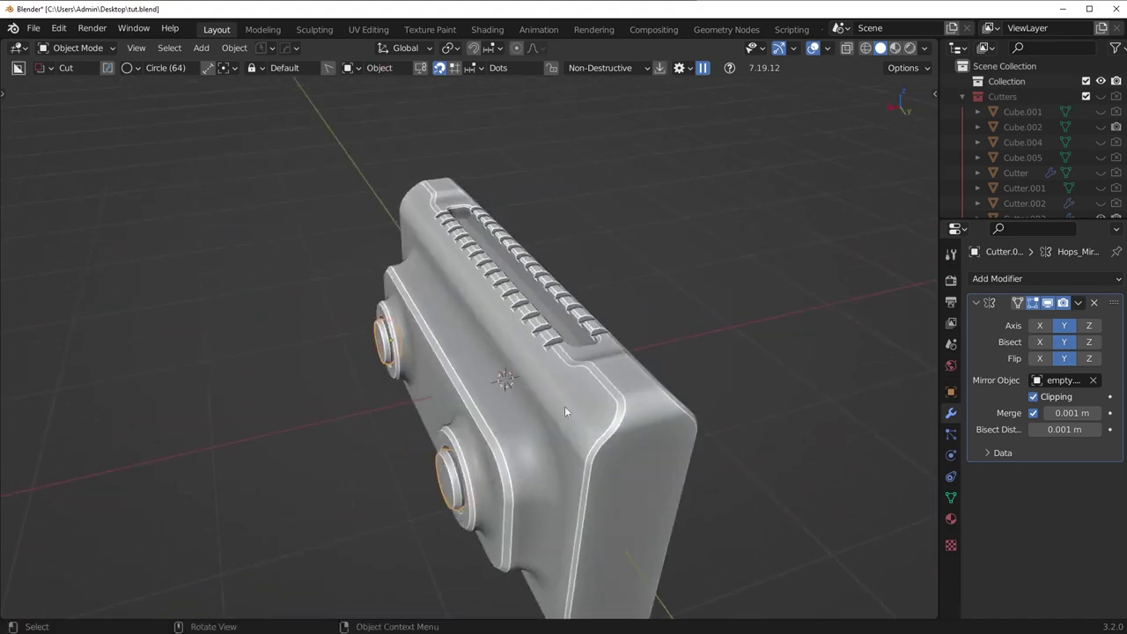
{"action": "middle_click_drag", "start_coordinate": [481, 447], "coordinate": [503, 459]}
{"action": "left_click", "coordinate": [528, 438]}
{"action": "key", "text": "q"}
{"action": "left_click", "coordinate": [529, 440]}
{"action": "key", "text": "alt+x"}
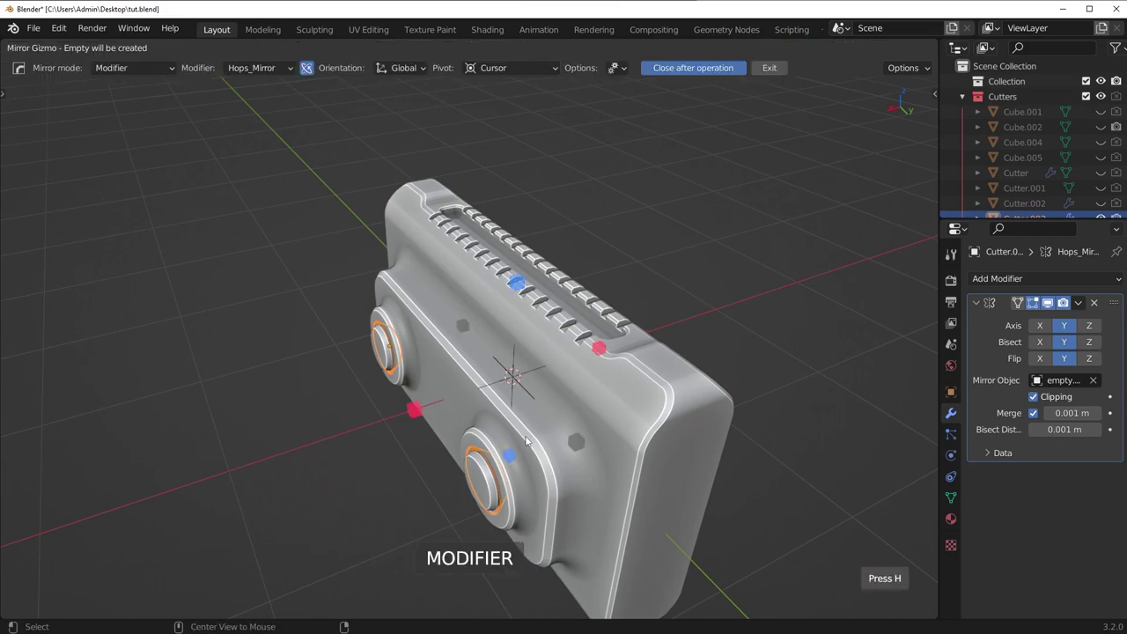
{"action": "left_click", "coordinate": [416, 409]}
Mirror the inner plugs across X to the opposite side of the block and save the file.
{"action": "middle_click_drag", "start_coordinate": [417, 410], "coordinate": [452, 436]}
{"action": "key", "text": "alt+x"}
{"action": "left_click", "coordinate": [359, 343]}
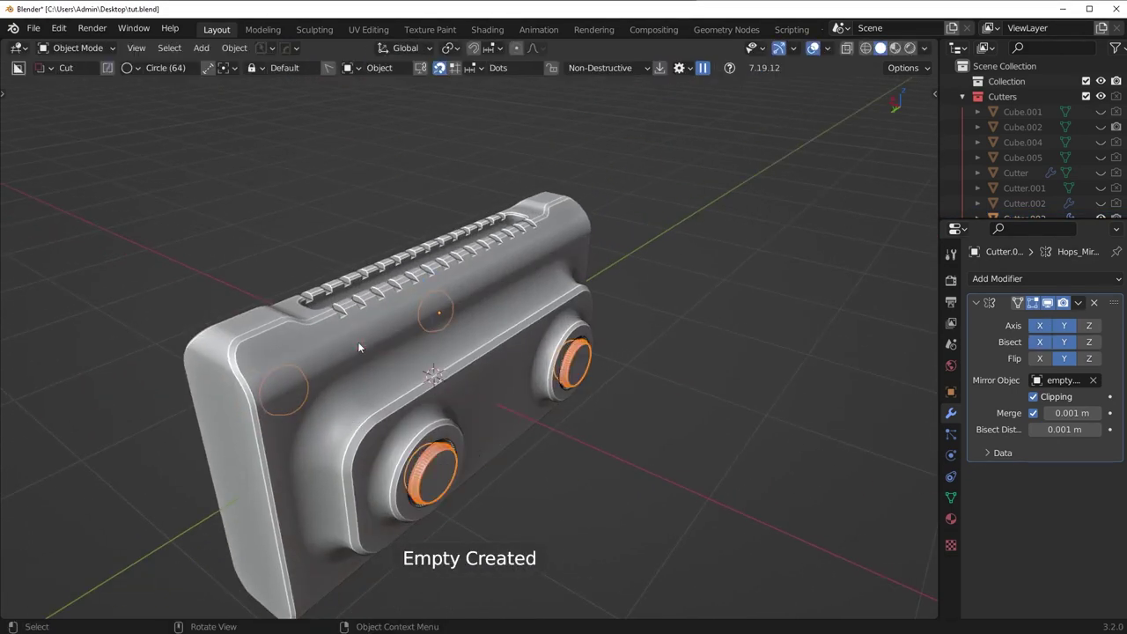
{"action": "middle_click_drag", "start_coordinate": [634, 382], "coordinate": [512, 412]}
{"action": "key", "text": "ctrl+s"}
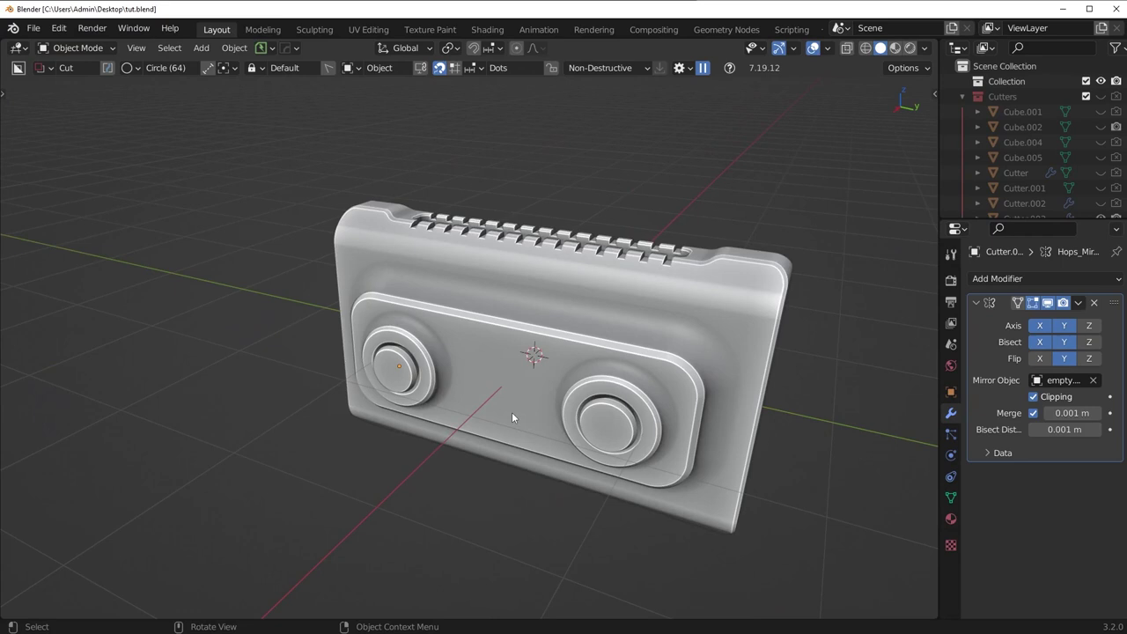
{"action": "key", "text": "KP_1"}
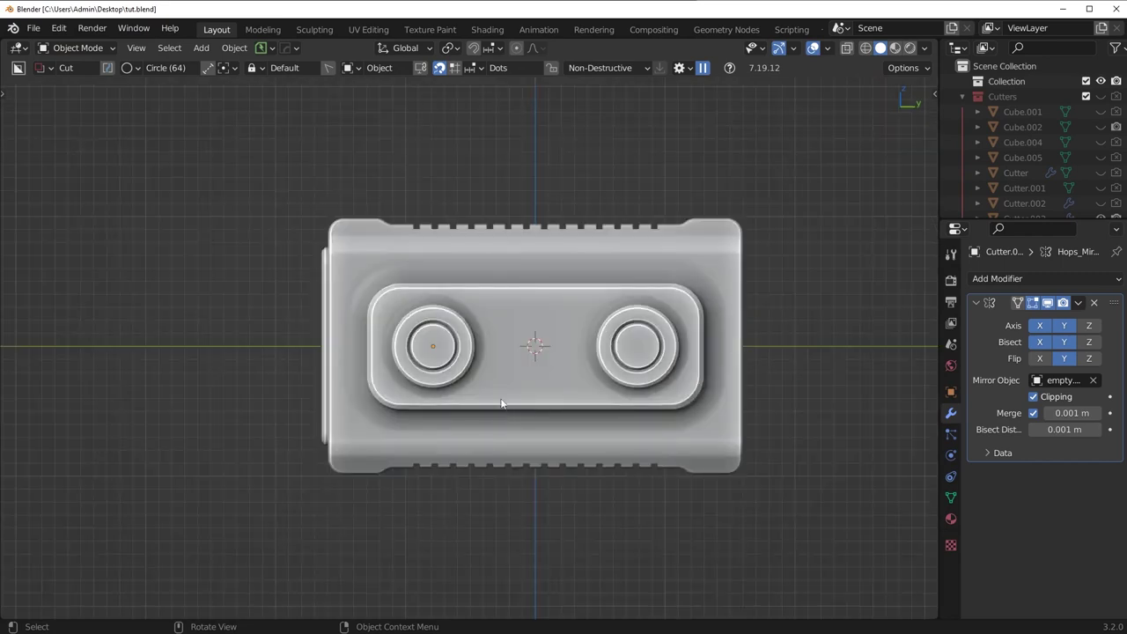
{"action": "scroll", "coordinate": [523, 312], "scroll_direction": "up", "scroll_amount": 2}
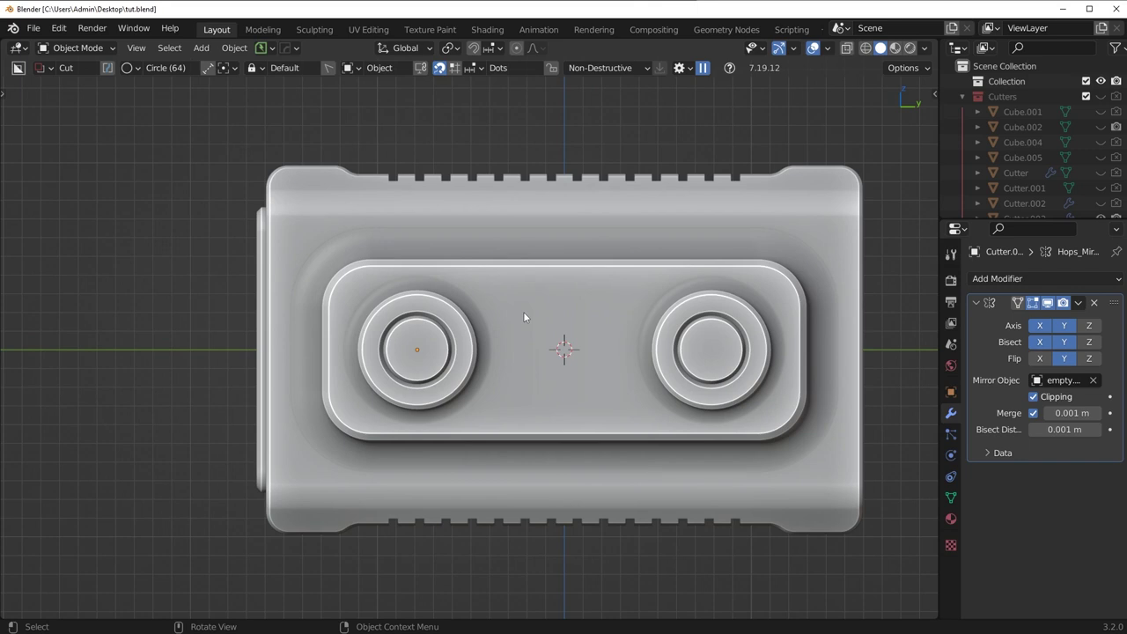
Recalculate the block's sharp edges and shading with HardOps Resharp at 30° sharpness and 30° auto smooth.
{"action": "left_click", "coordinate": [811, 215]}
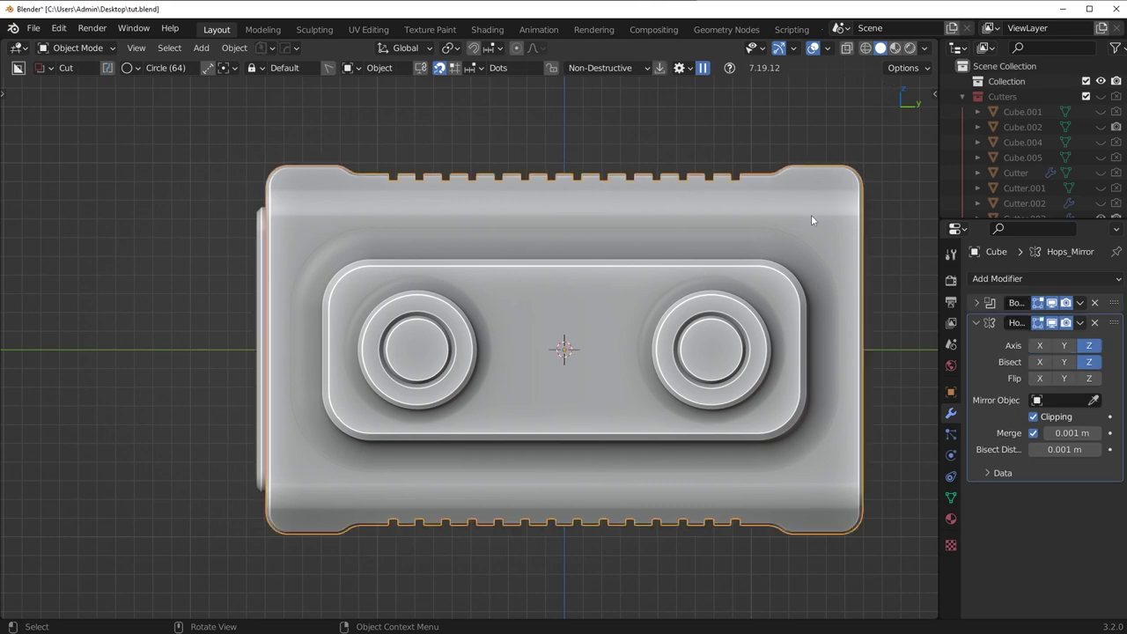
{"action": "key", "text": "Tab"}
{"action": "key", "text": "Tab"}
{"action": "middle_click_drag", "start_coordinate": [800, 175], "coordinate": [500, 309]}
{"action": "scroll", "coordinate": [578, 315], "scroll_direction": "up", "scroll_amount": 3}
{"action": "scroll", "coordinate": [500, 308], "scroll_direction": "up", "scroll_amount": 1}
{"action": "scroll", "coordinate": [483, 313], "scroll_direction": "up", "scroll_amount": 2}
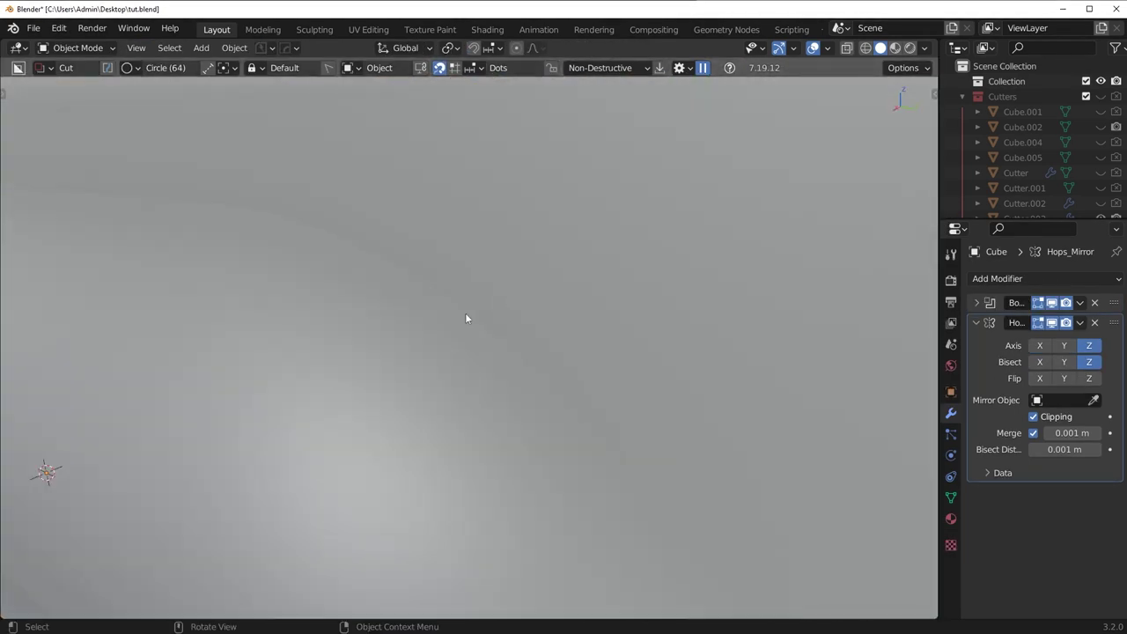
{"action": "scroll", "coordinate": [523, 334], "scroll_direction": "down", "scroll_amount": 5}
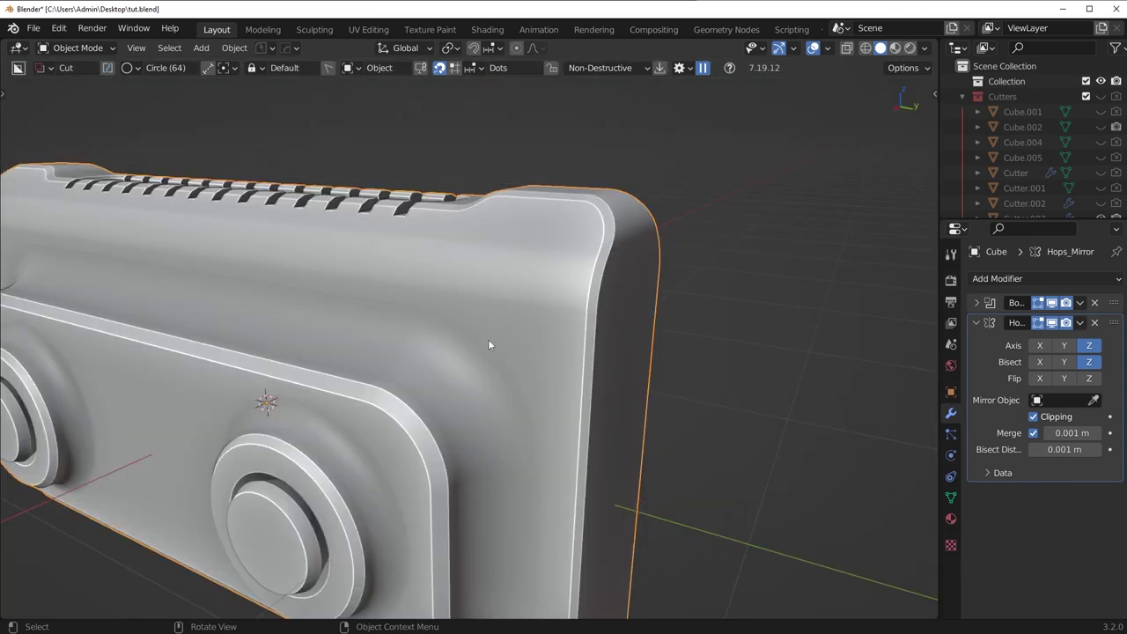
{"action": "key", "text": "Tab"}
{"action": "key", "text": "Tab"}
{"action": "key", "text": "q"}
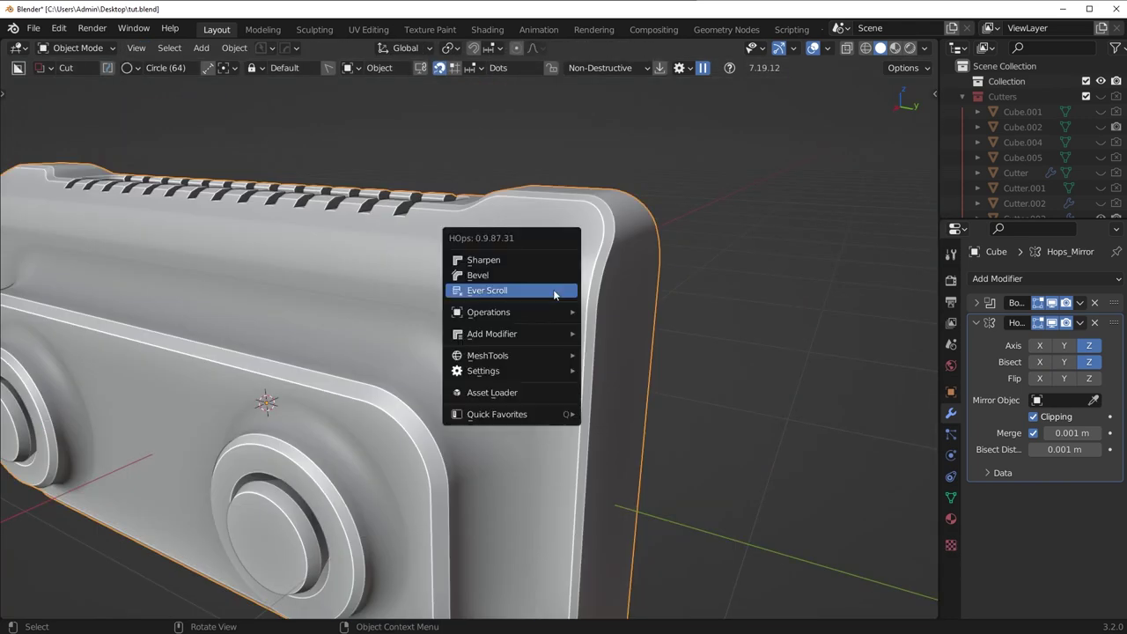
{"action": "left_click", "coordinate": [517, 261], "text": "ctrl+shift"}
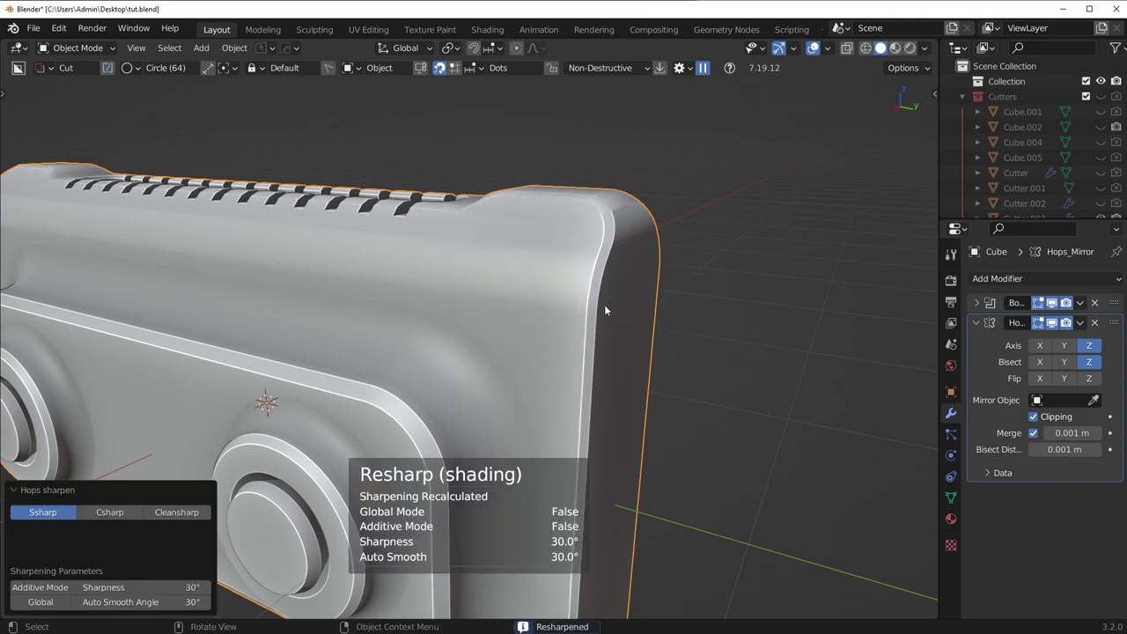
Adjust the block's auto smooth angle with HardOps Sharpen in additive mode and save the file.
{"action": "key", "text": "Tab"}
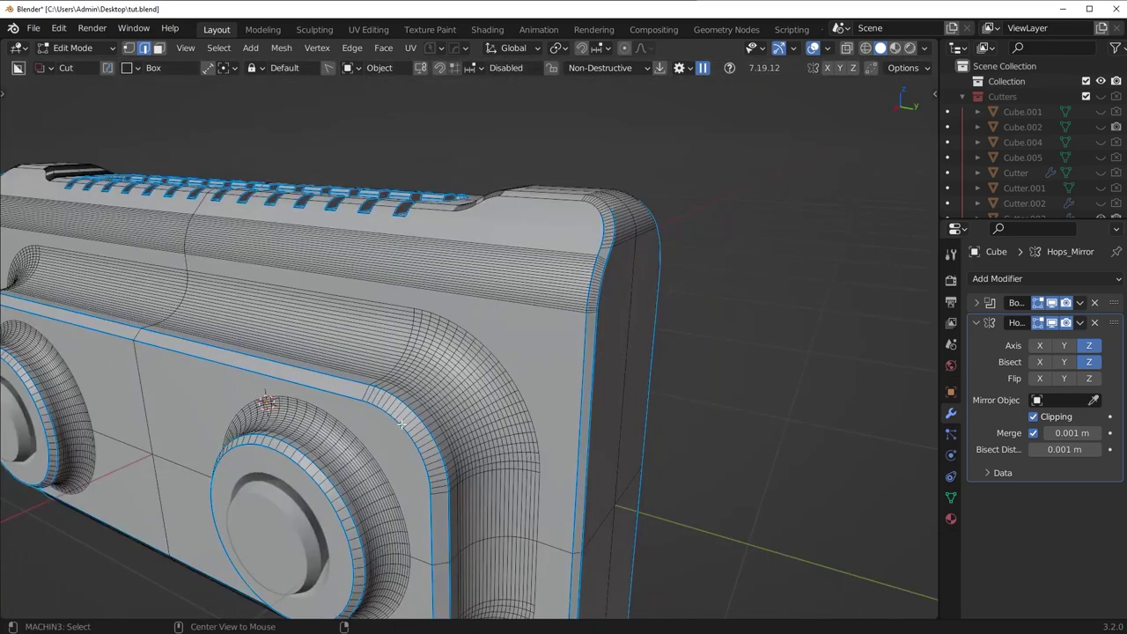
{"action": "middle_click_drag", "start_coordinate": [350, 380], "coordinate": [592, 317]}
{"action": "key", "text": "Tab"}
{"action": "left_click", "coordinate": [550, 236]}
{"action": "scroll", "coordinate": [596, 319], "scroll_direction": "up", "scroll_amount": 1}
{"action": "key", "text": "q"}
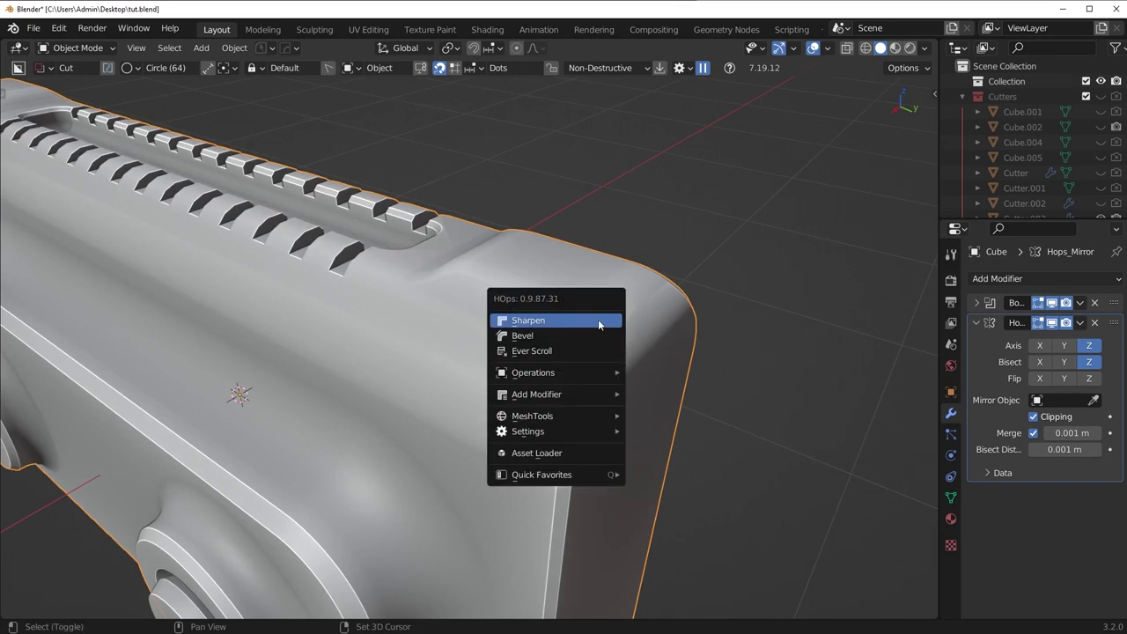
{"action": "left_click", "coordinate": [598, 320]}
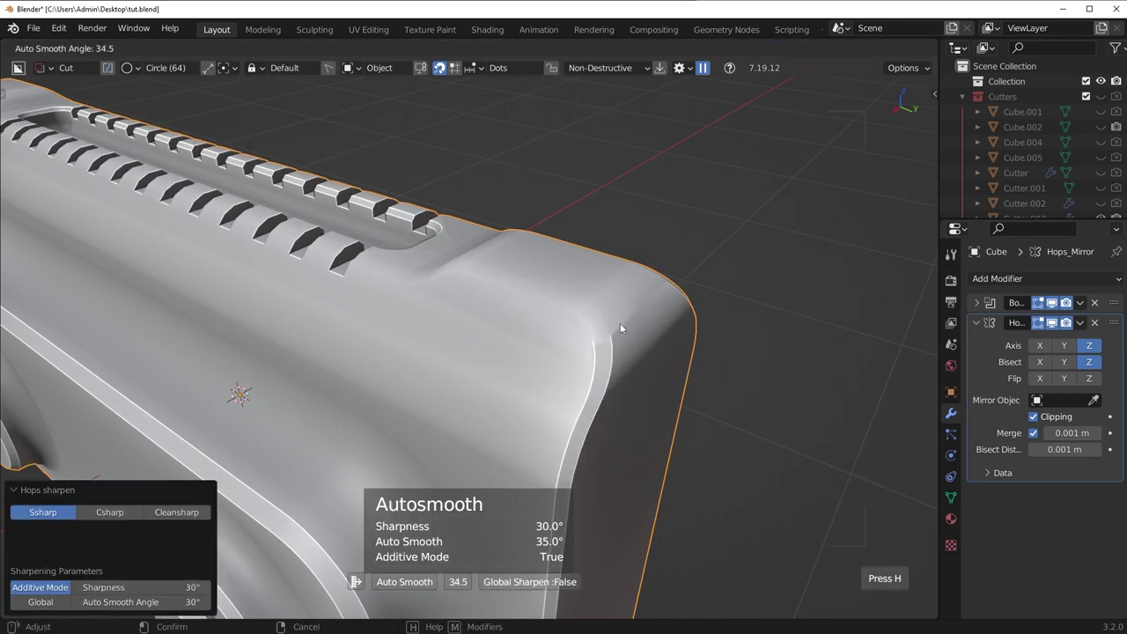
{"action": "left_click", "coordinate": [146, 363]}
{"action": "scroll", "coordinate": [396, 295], "scroll_direction": "down", "scroll_amount": 3}
{"action": "middle_click_drag", "start_coordinate": [395, 295], "coordinate": [457, 176]}
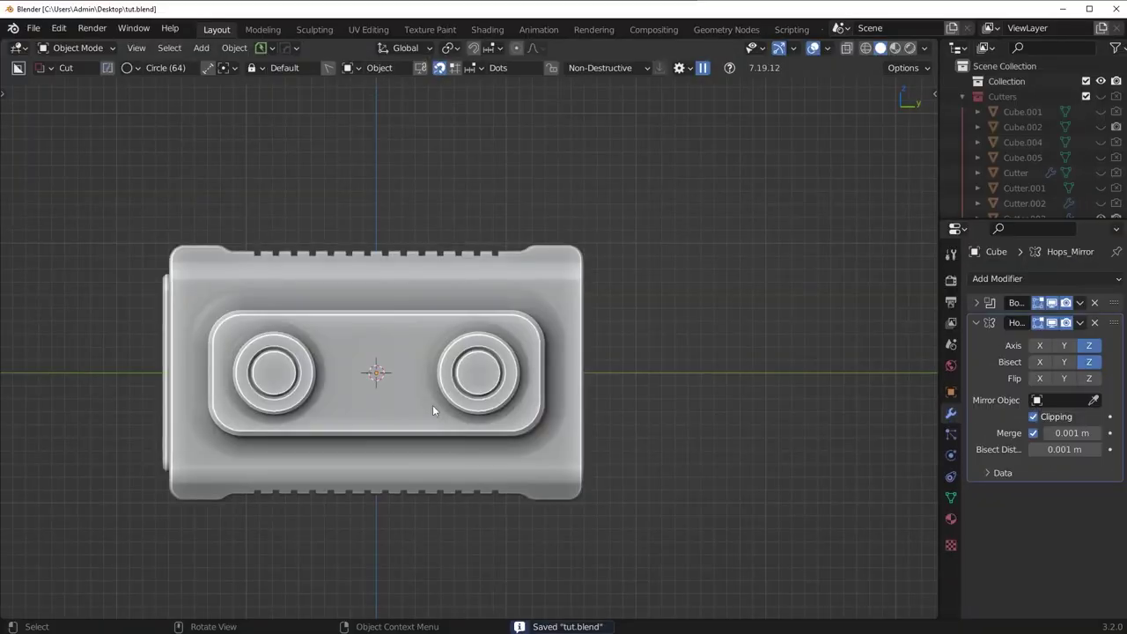
Cut a small rectangular slot into the raised panel near its upper edge with a box cutter and bevel the cutter's corners.
{"action": "scroll", "coordinate": [434, 403], "scroll_direction": "up", "scroll_amount": 3}
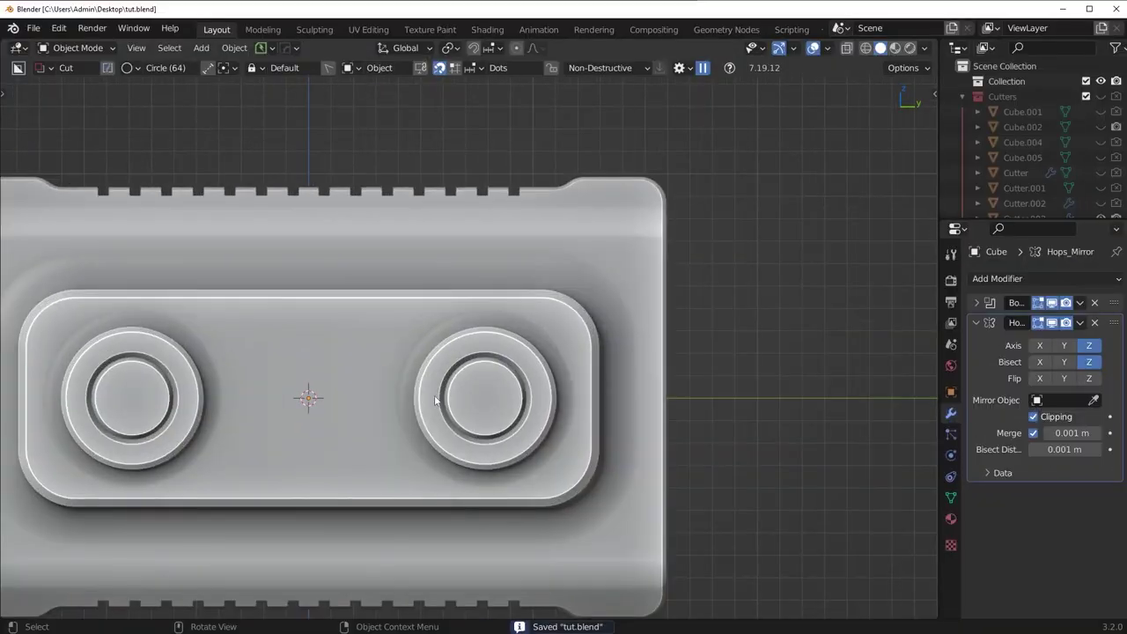
{"action": "middle_click_drag", "start_coordinate": [284, 349], "coordinate": [448, 343], "text": "shift"}
{"action": "key", "text": "ctrl+d"}
{"action": "left_click", "coordinate": [441, 344]}
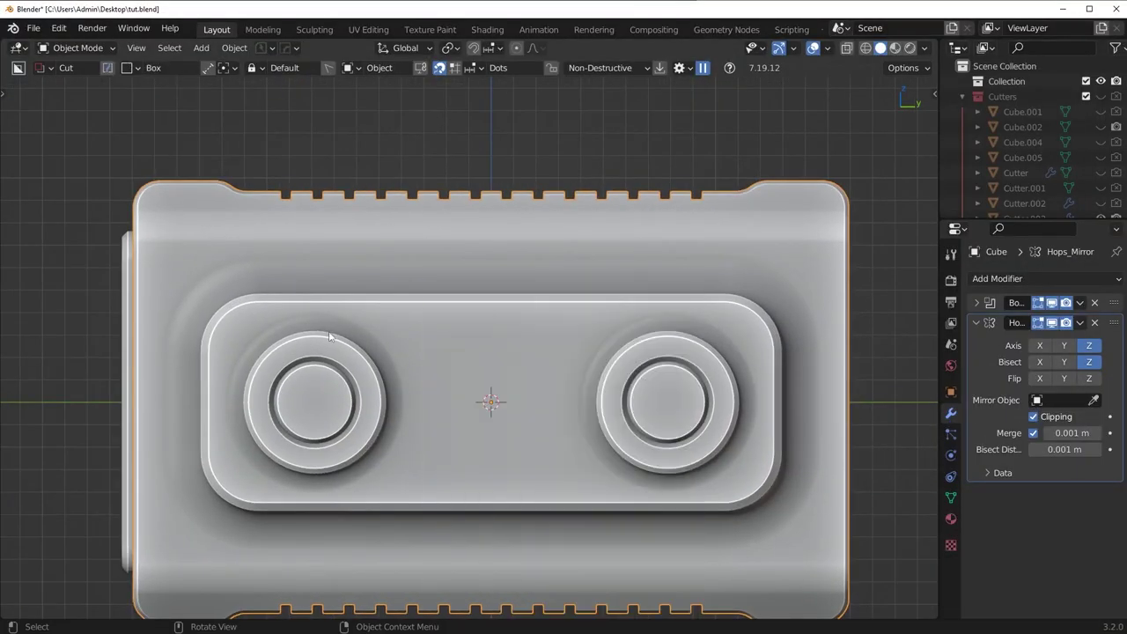
{"action": "left_click_drag", "start_coordinate": [388, 310], "coordinate": [418, 317]}
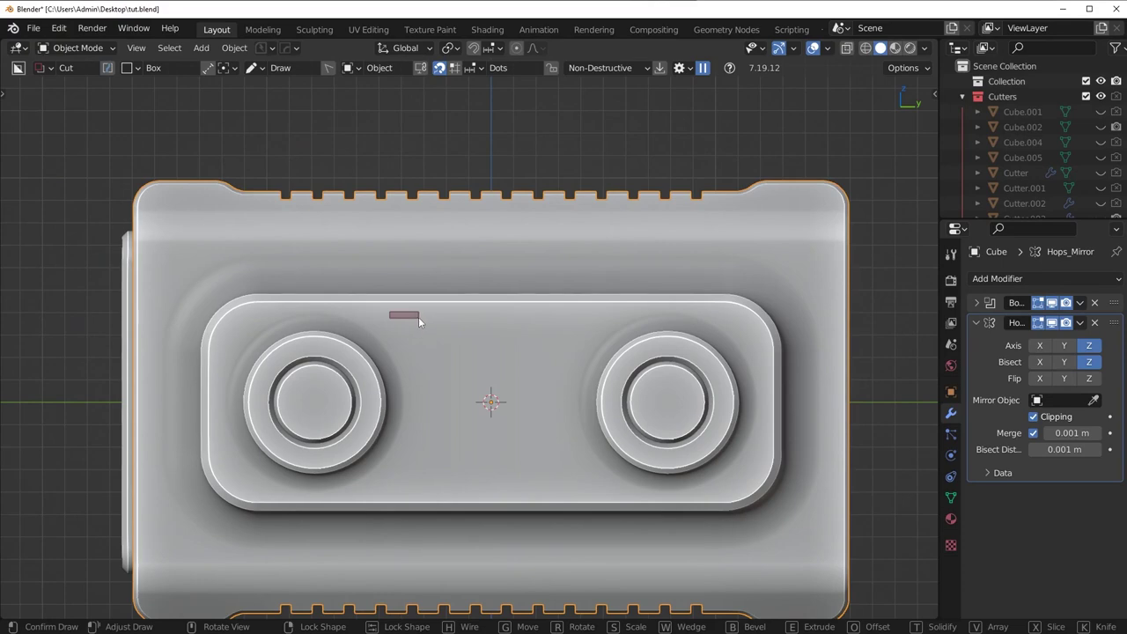
{"action": "mouse_move", "coordinate": [419, 317]}
{"action": "middle_mouse_down"}
{"action": "mouse_move", "coordinate": [363, 359]}
{"action": "mouse_move", "coordinate": [285, 394]}
{"action": "middle_mouse_up"}
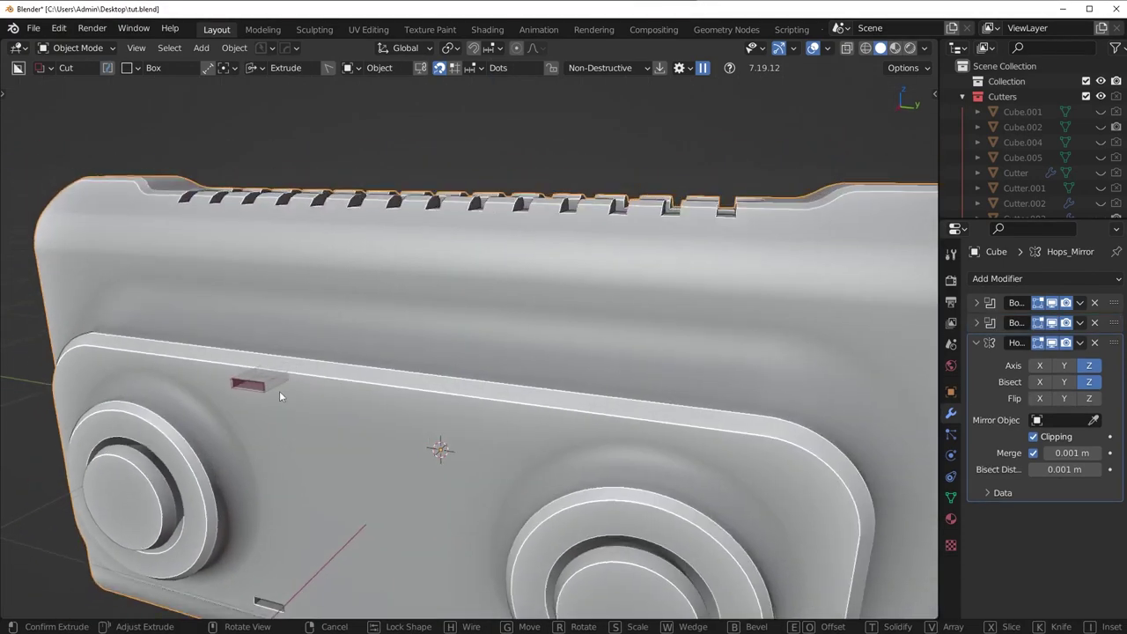
{"action": "key", "text": "b"}
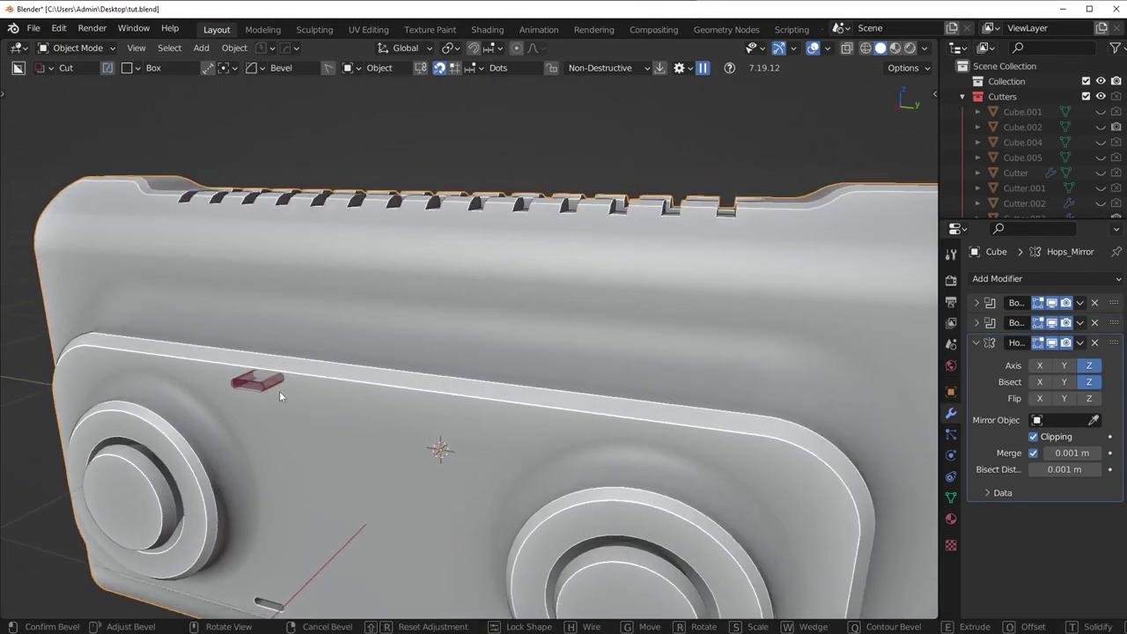
{"action": "left_click", "coordinate": [279, 391]}
Reveal the small slot cutter and mirror it across Y along the raised panel with the HardOps Mirror Gizmo.
{"action": "middle_click_drag", "start_coordinate": [417, 402], "coordinate": [463, 432]}
{"action": "key", "text": "q"}
{"action": "left_click", "coordinate": [437, 437]}
{"action": "left_click", "coordinate": [437, 438]}
{"action": "scroll", "coordinate": [449, 436], "scroll_direction": "down", "scroll_amount": 3}
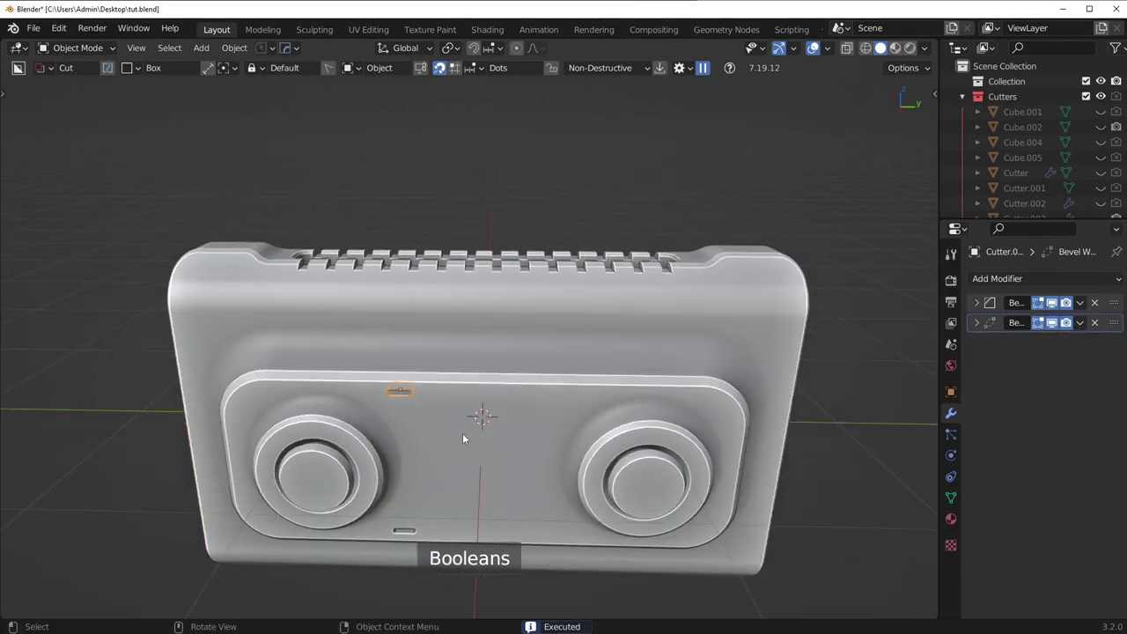
{"action": "key", "text": "alt+x"}
{"action": "left_click", "coordinate": [376, 416]}
{"action": "key", "text": "1"}
{"action": "scroll", "coordinate": [583, 416], "scroll_direction": "down", "scroll_amount": 2}
{"action": "scroll", "coordinate": [584, 418], "scroll_direction": "down", "scroll_amount": 2}
{"action": "middle_click_drag", "start_coordinate": [584, 418], "coordinate": [607, 432]}
{"action": "scroll", "coordinate": [608, 432], "scroll_direction": "up", "scroll_amount": 3}
{"action": "key", "text": "ctrl+z"}
Scale the slot cutter to 0.62 along Z and about 0.7 along Y, and apply its scale.
{"action": "key", "text": "s"}
{"action": "key", "text": "z"}
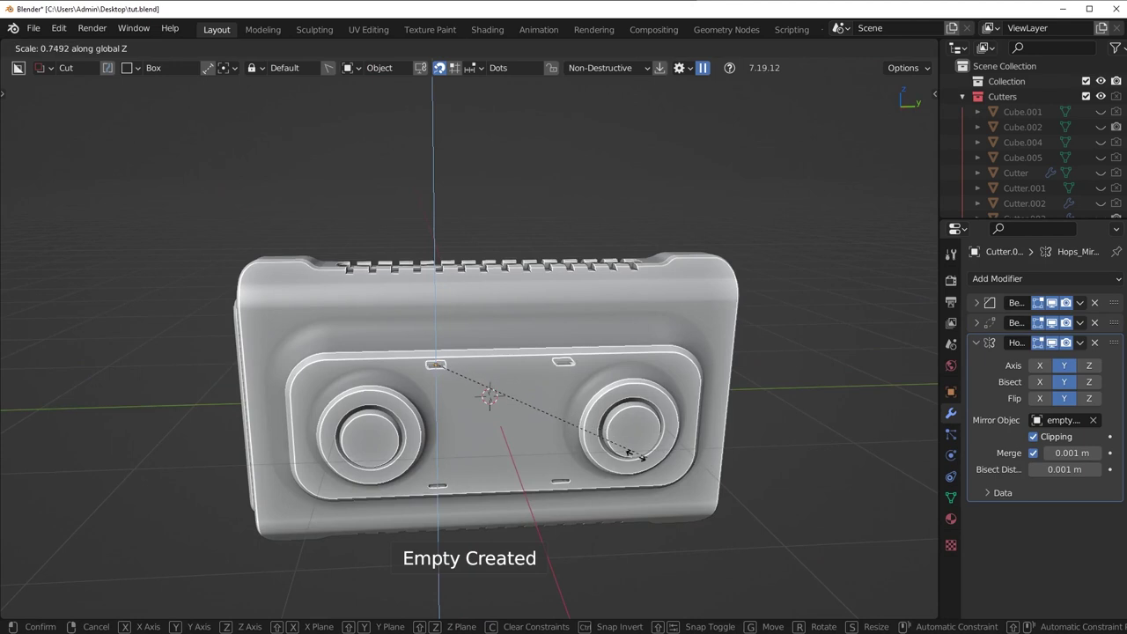
{"action": "left_click", "coordinate": [599, 432]}
{"action": "key", "text": "s"}
{"action": "key", "text": "y"}
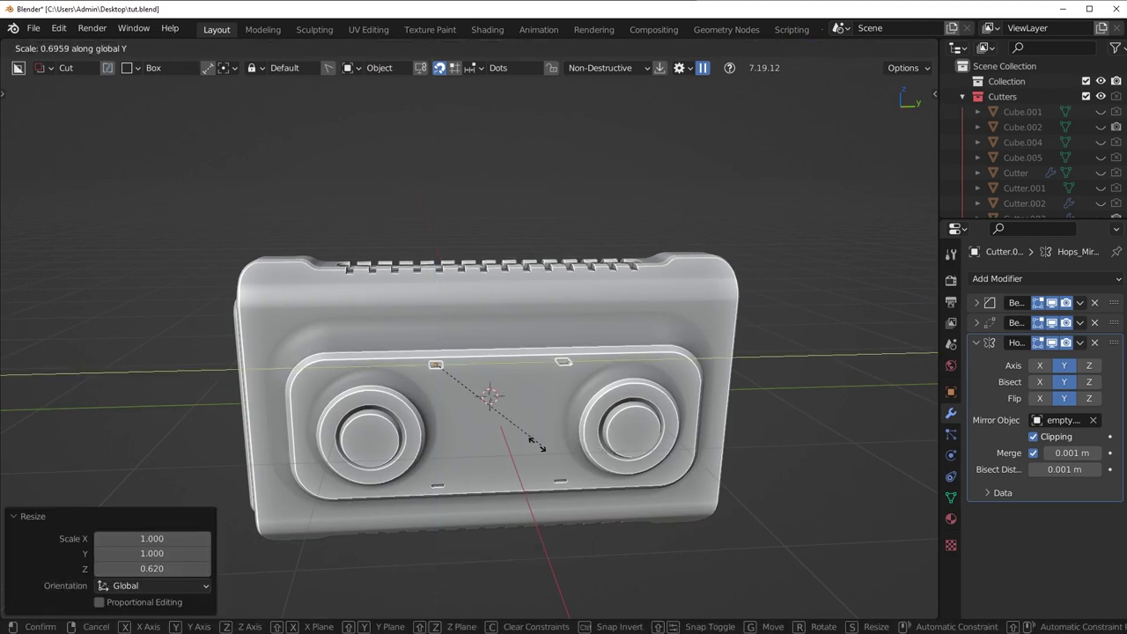
{"action": "left_click", "coordinate": [539, 444]}
{"action": "key", "text": "ctrl+a"}
{"action": "left_click", "coordinate": [538, 431]}
Mirror the slot cutter across X to the opposite side of the block and save the file.
{"action": "scroll", "coordinate": [538, 430], "scroll_direction": "down", "scroll_amount": 5}
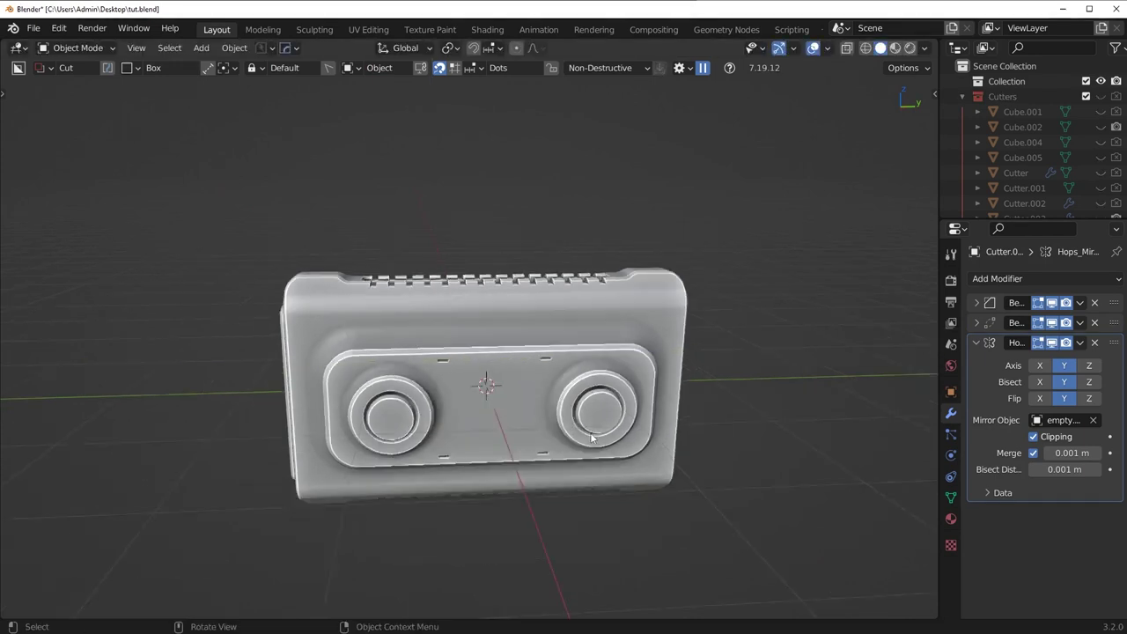
{"action": "middle_click_drag", "start_coordinate": [538, 430], "coordinate": [432, 476]}
{"action": "key", "text": "alt+x"}
{"action": "left_click", "coordinate": [334, 394]}
{"action": "middle_click_drag", "start_coordinate": [408, 398], "coordinate": [657, 433]}
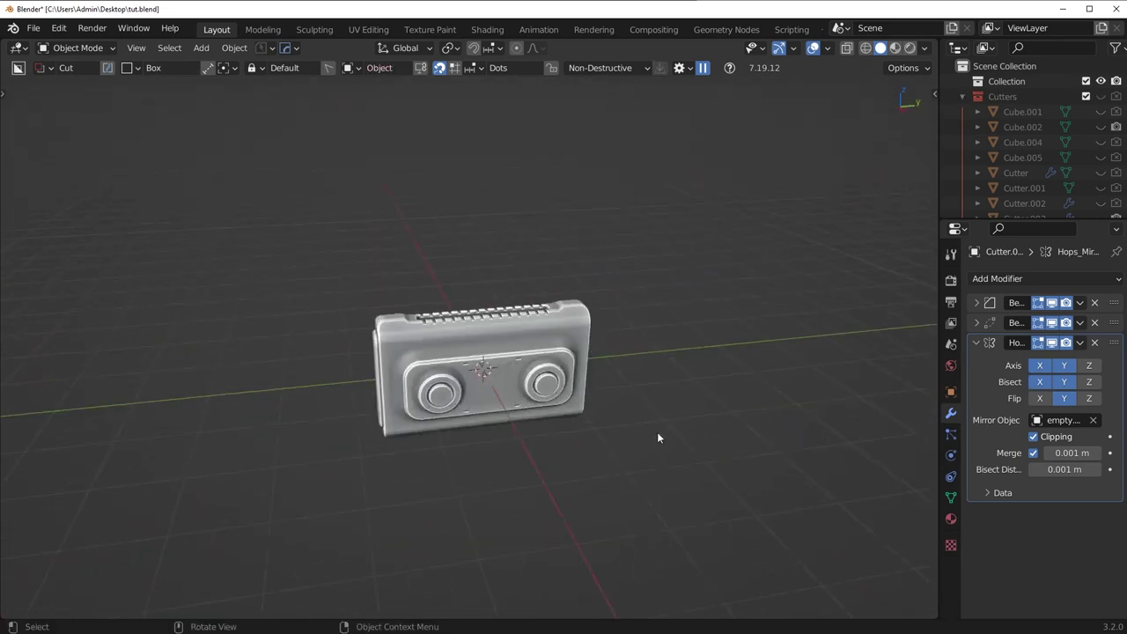
{"action": "middle_click_drag", "start_coordinate": [459, 426], "coordinate": [495, 440]}
{"action": "scroll", "coordinate": [495, 440], "scroll_direction": "up", "scroll_amount": 2}
{"action": "middle_click_drag", "start_coordinate": [556, 480], "coordinate": [549, 445]}
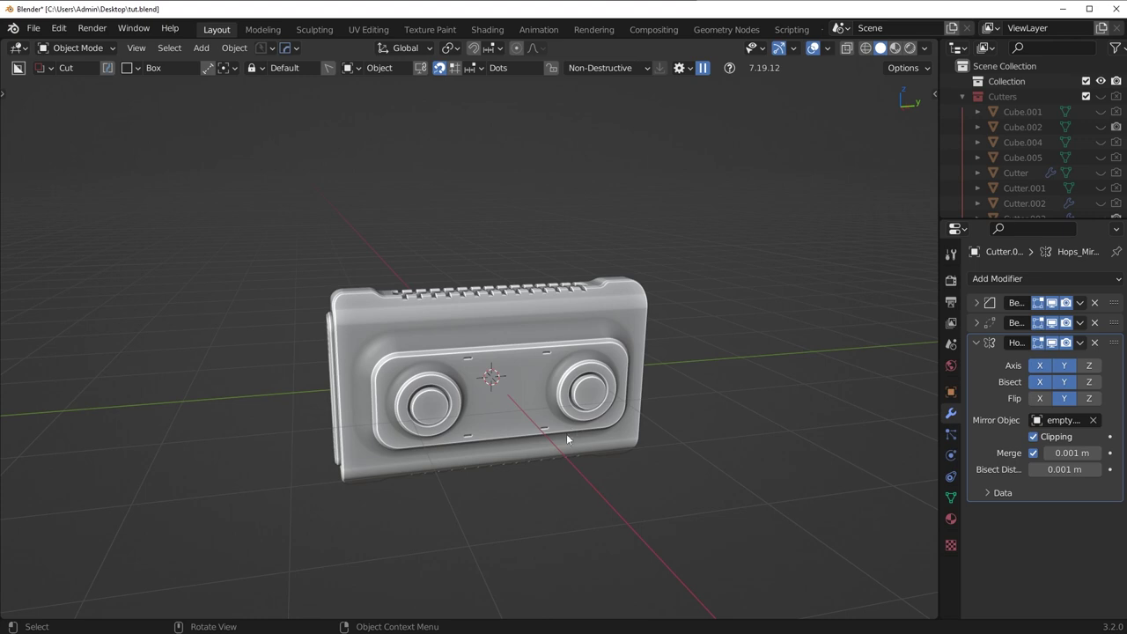
{"action": "middle_click_drag", "start_coordinate": [609, 437], "coordinate": [610, 471]}
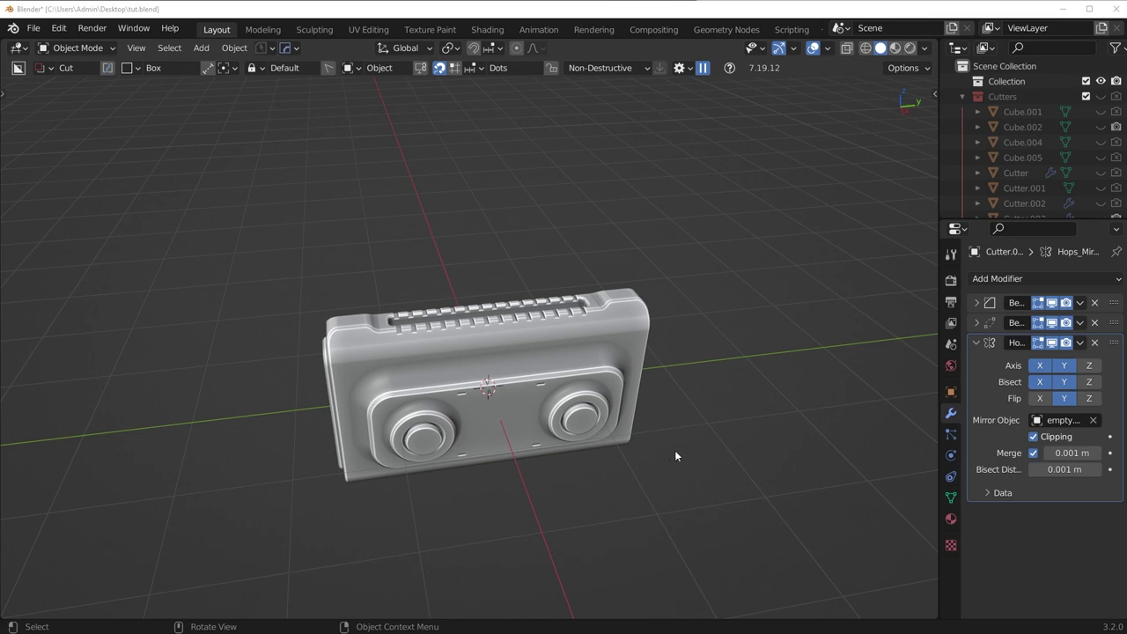
{"action": "middle_click_drag", "start_coordinate": [674, 450], "coordinate": [680, 464]}
Open the material properties and check the HardOps option "Blank Mat similar to Viewport".
{"action": "left_click", "coordinate": [950, 521]}
{"action": "middle_click_drag", "start_coordinate": [817, 453], "coordinate": [724, 440]}
{"action": "left_click", "coordinate": [287, 49]}
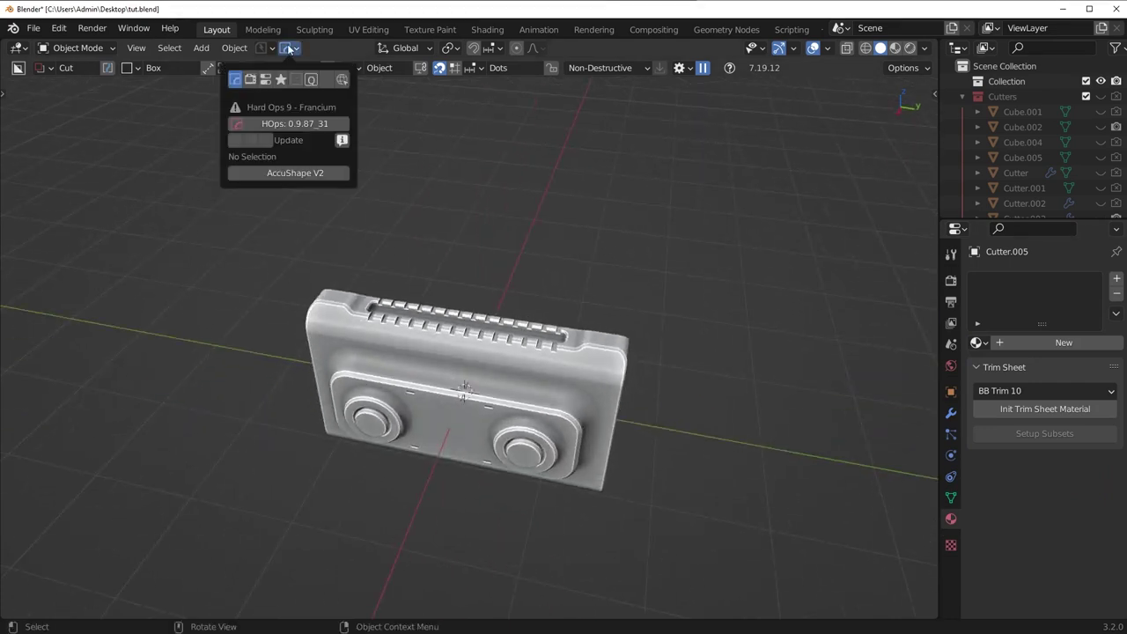
{"action": "left_click", "coordinate": [280, 80]}
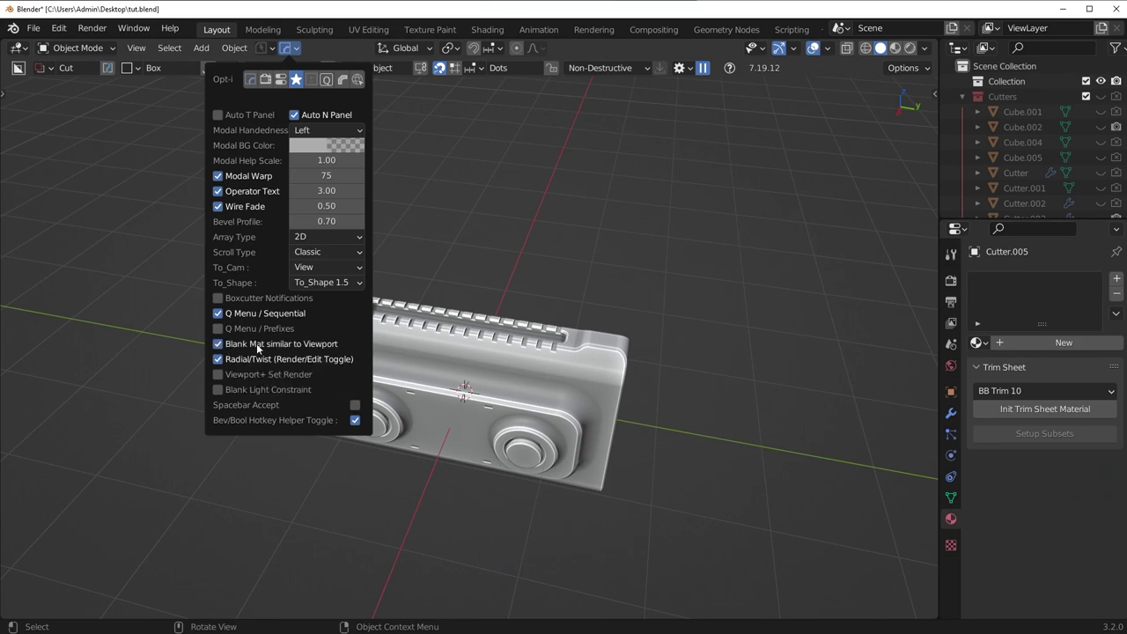
Add a HardOps blank Principled material to the block and regenerate it for a lighter grey tone.
{"action": "left_click", "coordinate": [583, 368]}
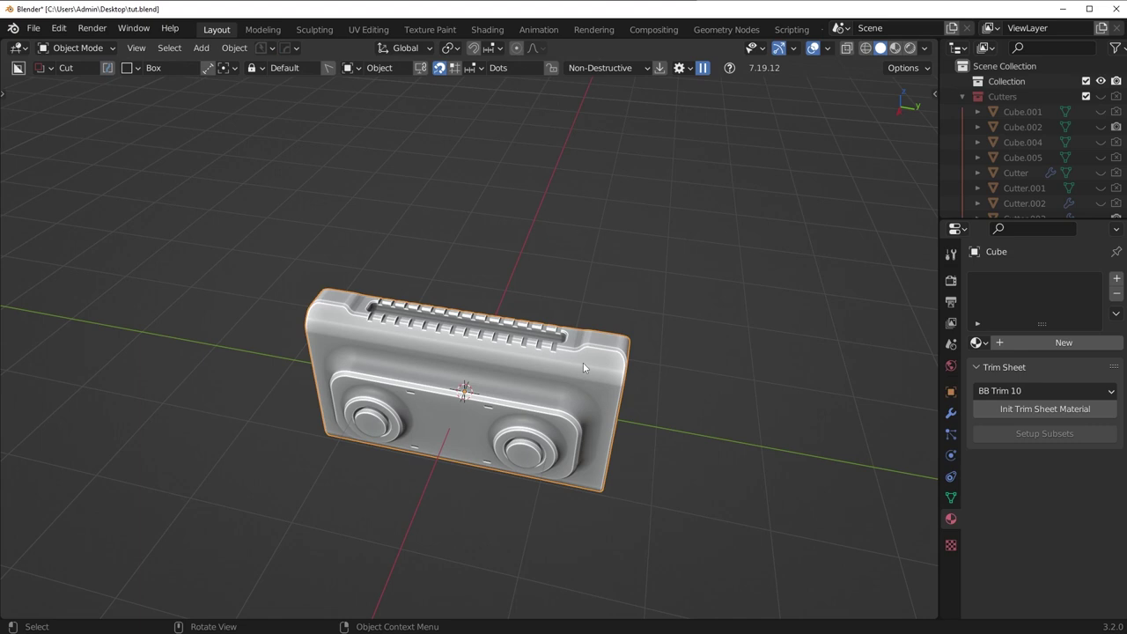
{"action": "key", "text": "alt+m"}
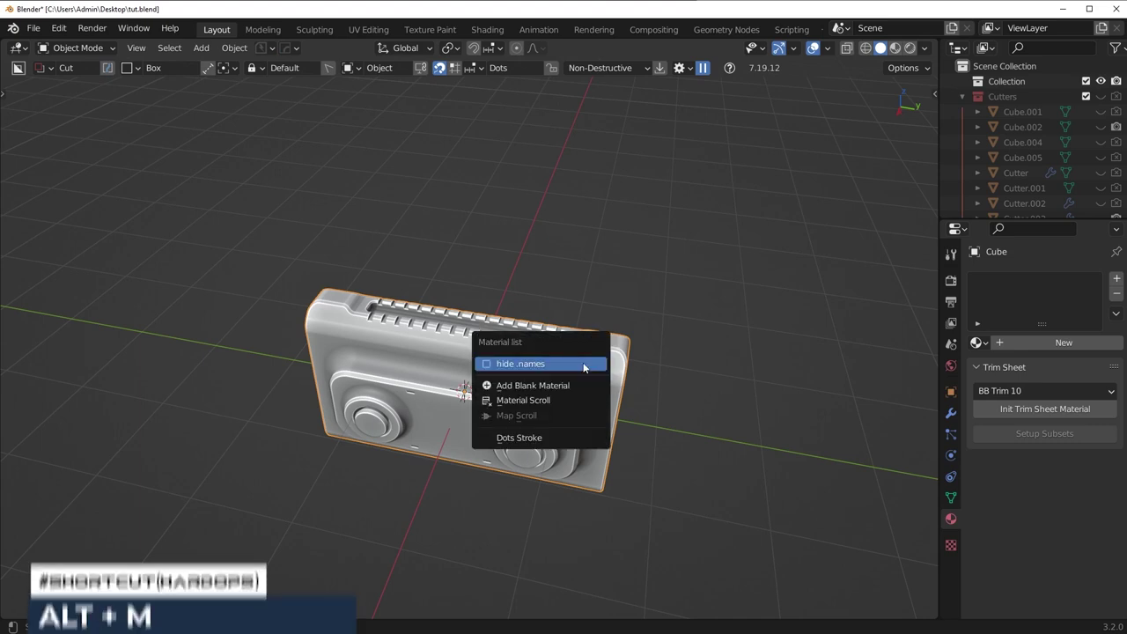
{"action": "left_click", "coordinate": [577, 384]}
{"action": "key", "text": "alt+m"}
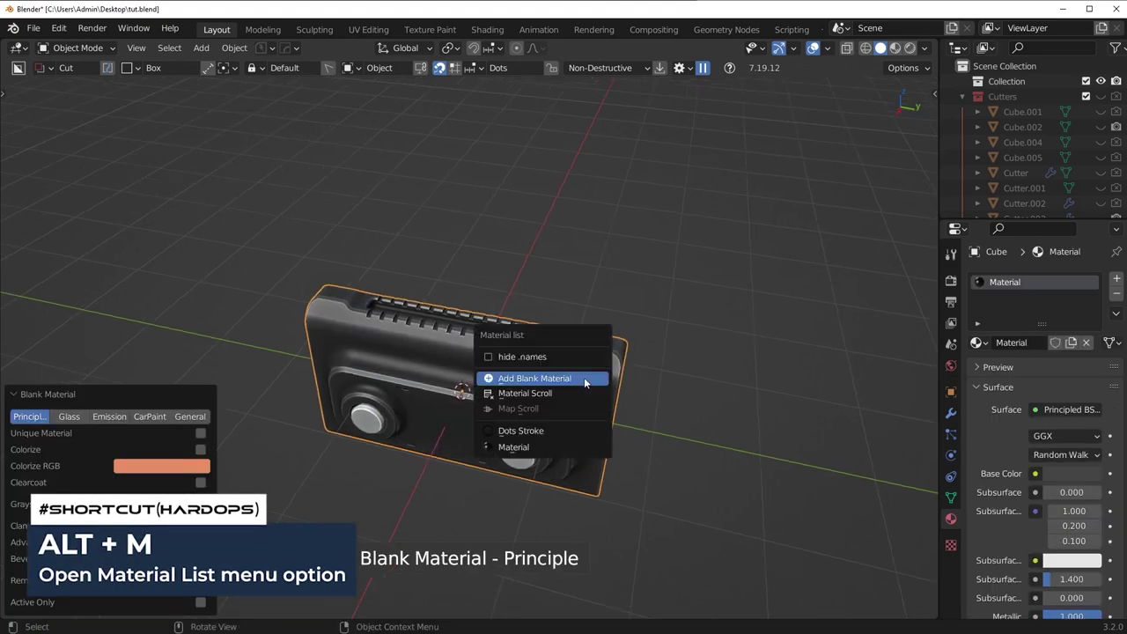
{"action": "left_click", "coordinate": [584, 377]}
{"action": "middle_click_drag", "start_coordinate": [662, 349], "coordinate": [530, 364]}
{"action": "key", "text": "alt+m"}
{"action": "left_click", "coordinate": [589, 370]}
Give the circular inner plugs their own HardOps blank Principled material and regenerate it for a dark grey tone.
{"action": "left_click", "coordinate": [530, 462]}
{"action": "middle_click_drag", "start_coordinate": [530, 462], "coordinate": [565, 465]}
{"action": "key", "text": "alt+m"}
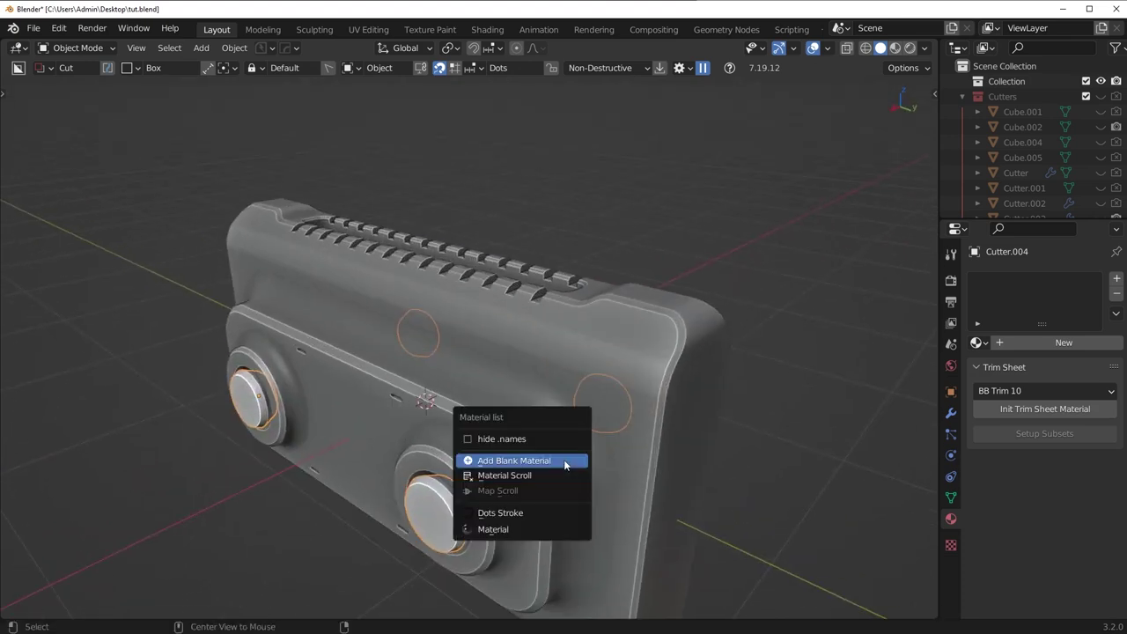
{"action": "left_click", "coordinate": [565, 461]}
{"action": "key", "text": "alt+m"}
{"action": "left_click", "coordinate": [565, 461]}
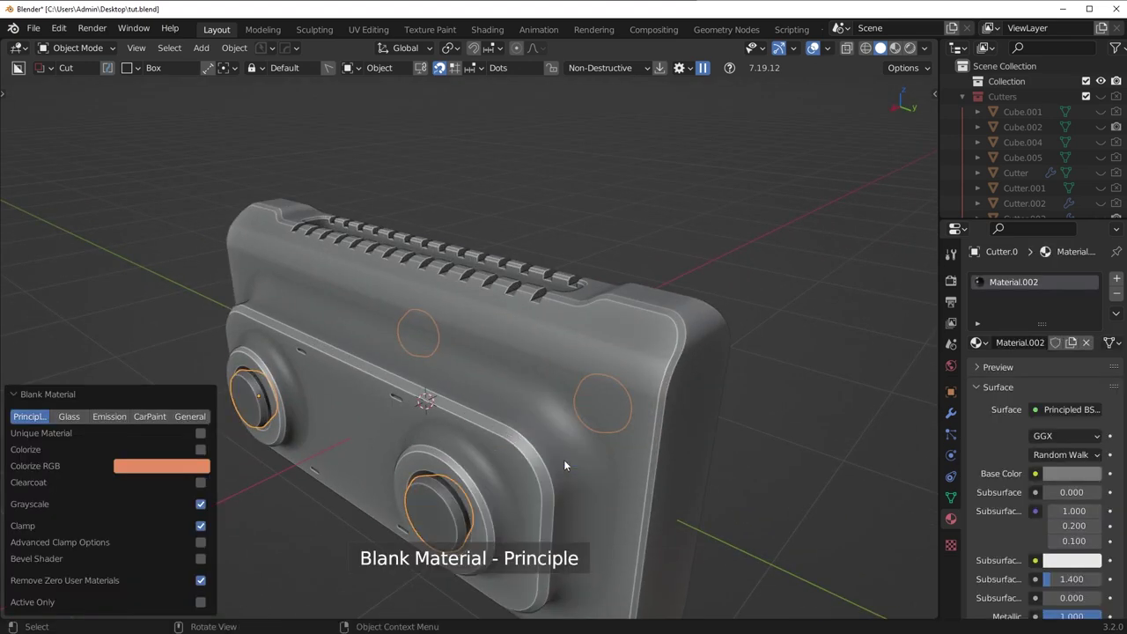
Assign the existing Material.002 to the vented end insert through the HardOps material list.
{"action": "middle_click_drag", "start_coordinate": [565, 461], "coordinate": [357, 372]}
{"action": "key", "text": "alt+a"}
{"action": "left_click", "coordinate": [357, 372]}
{"action": "key", "text": "shift+m"}
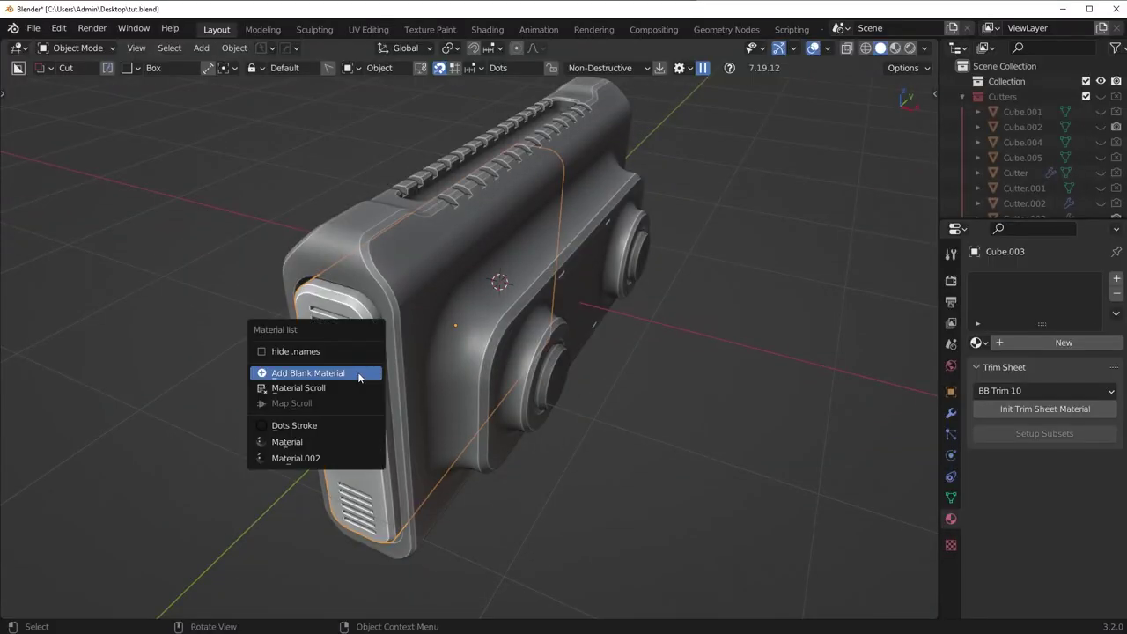
{"action": "left_click", "coordinate": [337, 458]}
{"action": "middle_click_drag", "start_coordinate": [334, 453], "coordinate": [433, 383]}
{"action": "key", "text": "alt+a"}
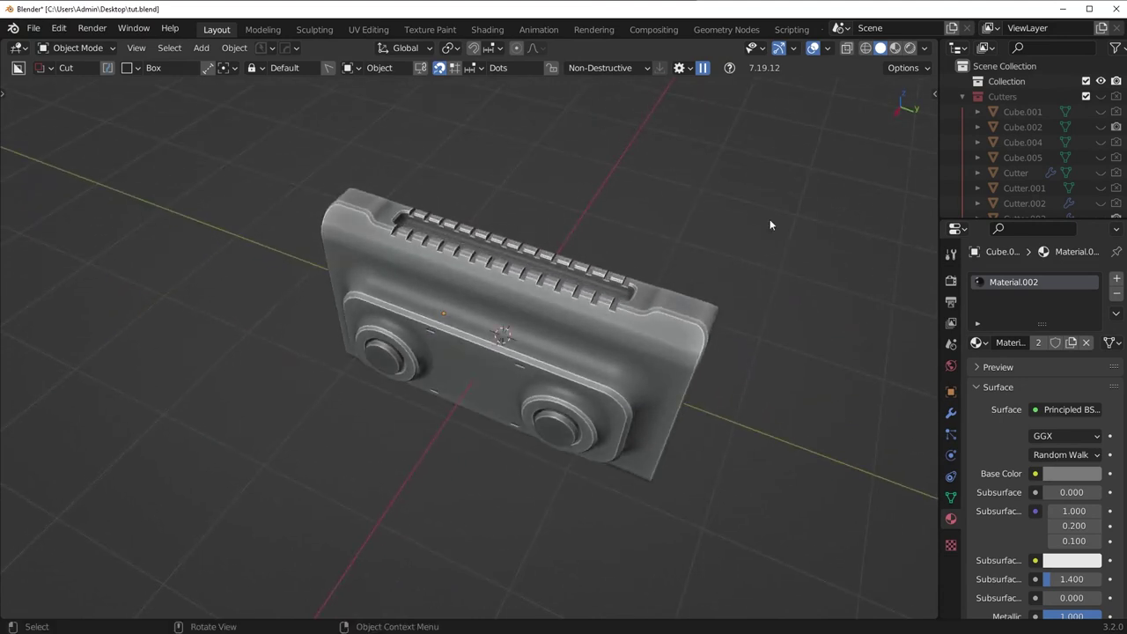
Check the assigned materials in Material Preview shading and return the viewport to solid shading.
{"action": "left_click", "coordinate": [895, 48]}
{"action": "middle_click_drag", "start_coordinate": [603, 297], "coordinate": [429, 307]}
{"action": "left_click", "coordinate": [881, 49]}
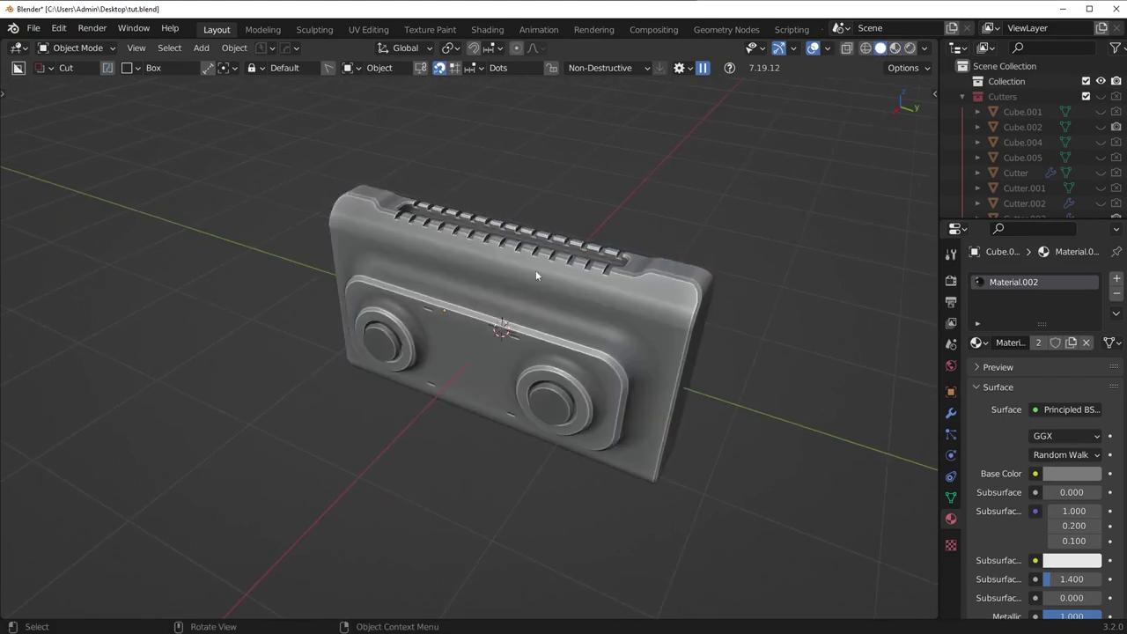
{"action": "mouse_move", "coordinate": [536, 269]}
{"action": "middle_mouse_down"}
{"action": "mouse_move", "coordinate": [567, 308]}
{"action": "mouse_move", "coordinate": [810, 254]}
{"action": "mouse_move", "coordinate": [614, 354]}
{"action": "mouse_move", "coordinate": [651, 355]}
{"action": "middle_mouse_up"}
Slice the raised side panel off the block in top view with a BoxCutter box drawn along its outer side.
{"action": "key", "text": "KP_7"}
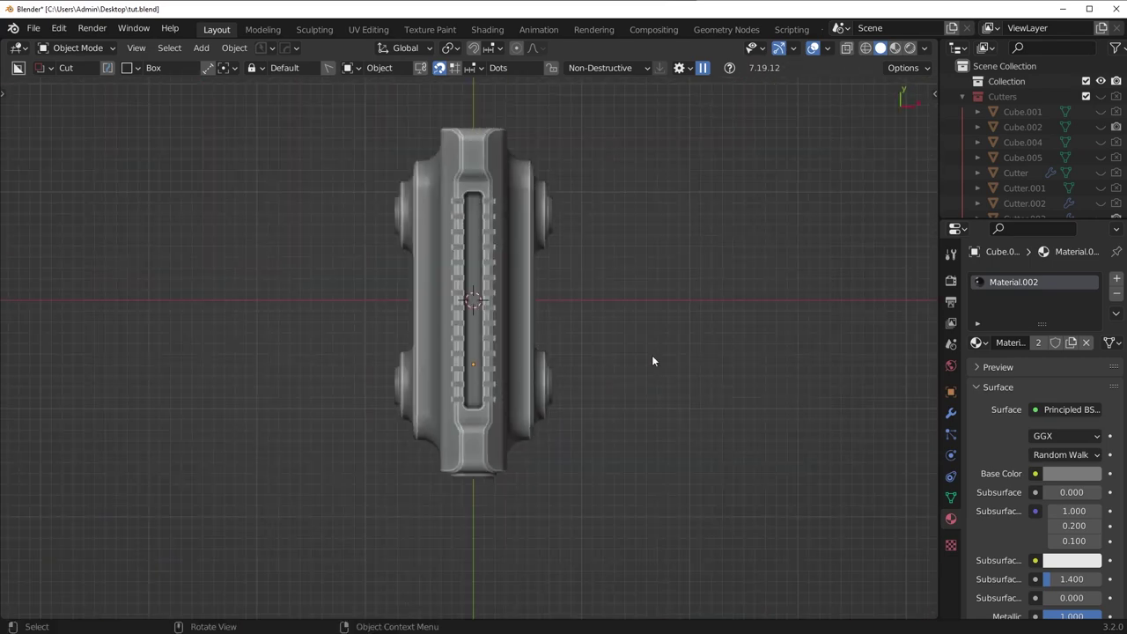
{"action": "scroll", "coordinate": [654, 369], "scroll_direction": "up", "scroll_amount": 3}
{"action": "scroll", "coordinate": [630, 260], "scroll_direction": "down", "scroll_amount": 3}
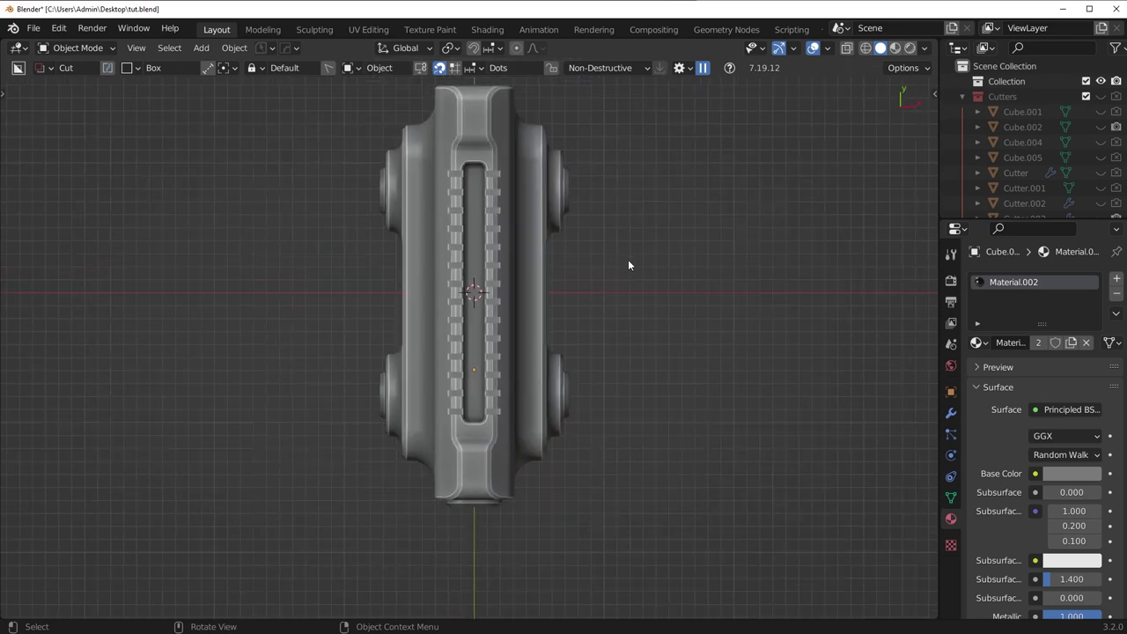
{"action": "left_click", "coordinate": [548, 214]}
{"action": "key", "text": "d"}
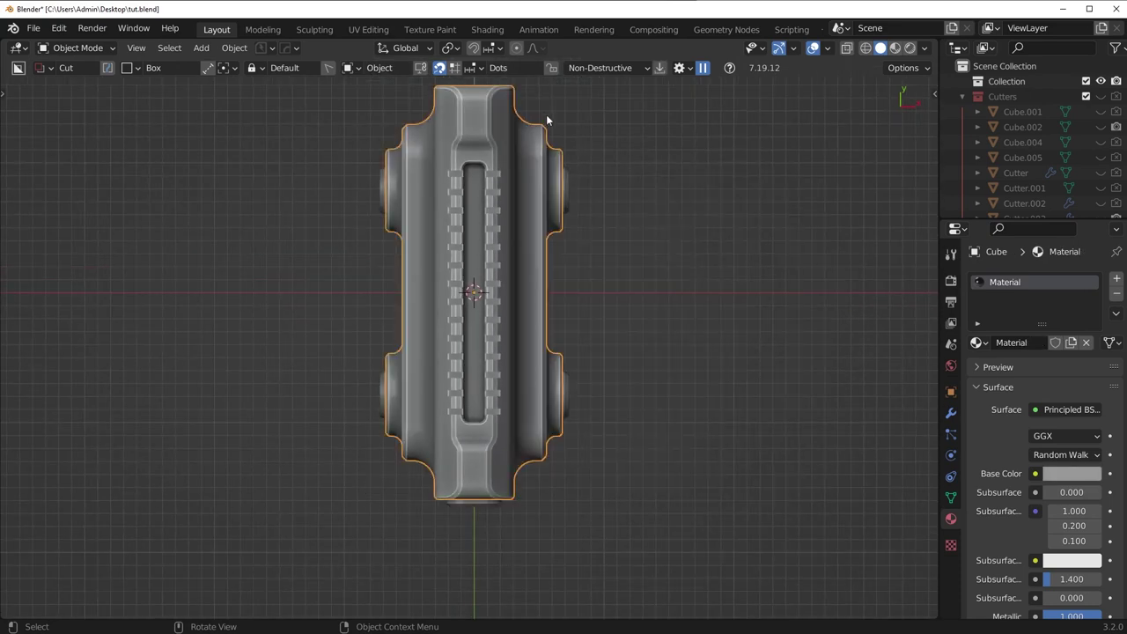
{"action": "left_click_drag", "start_coordinate": [539, 107], "coordinate": [574, 260]}
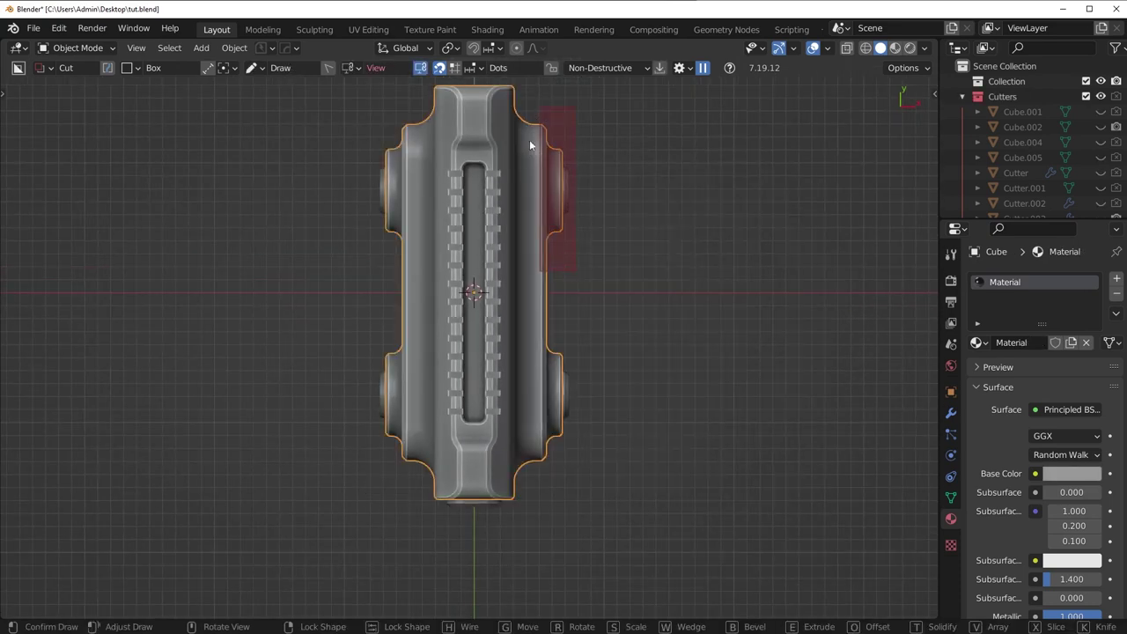
{"action": "mouse_move", "coordinate": [529, 143]}
{"action": "left_mouse_down"}
{"action": "mouse_move", "coordinate": [535, 109]}
{"action": "mouse_move", "coordinate": [636, 513]}
{"action": "left_mouse_up"}
{"action": "mouse_move", "coordinate": [619, 427]}
{"action": "middle_mouse_down"}
{"action": "mouse_move", "coordinate": [607, 317]}
{"action": "mouse_move", "coordinate": [610, 420]}
{"action": "mouse_move", "coordinate": [630, 502]}
{"action": "mouse_move", "coordinate": [597, 509]}
{"action": "middle_mouse_up"}
{"action": "left_click", "coordinate": [631, 505]}
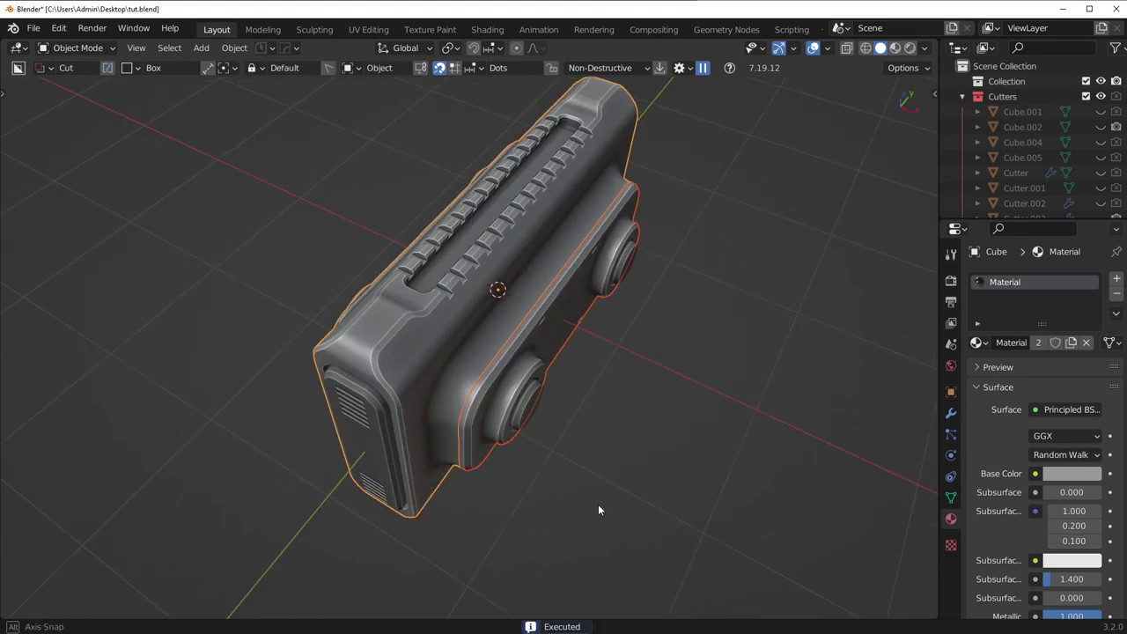
Try Material.002 on the sliced side panel, undo the assignment and clear the selection.
{"action": "left_click", "coordinate": [554, 308]}
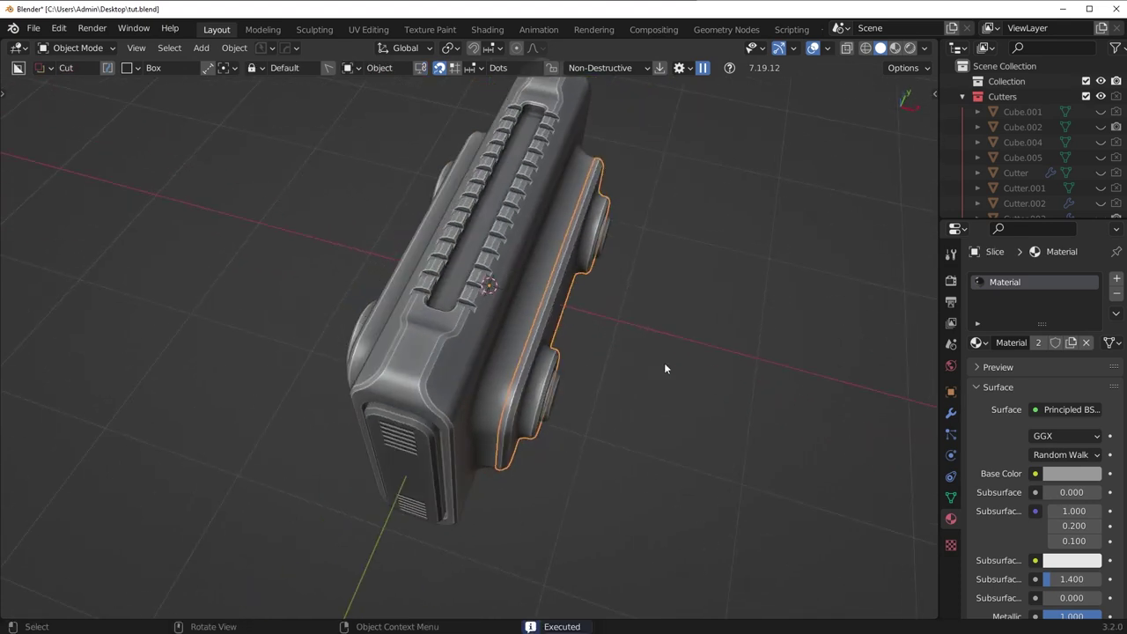
{"action": "key", "text": "alt+m"}
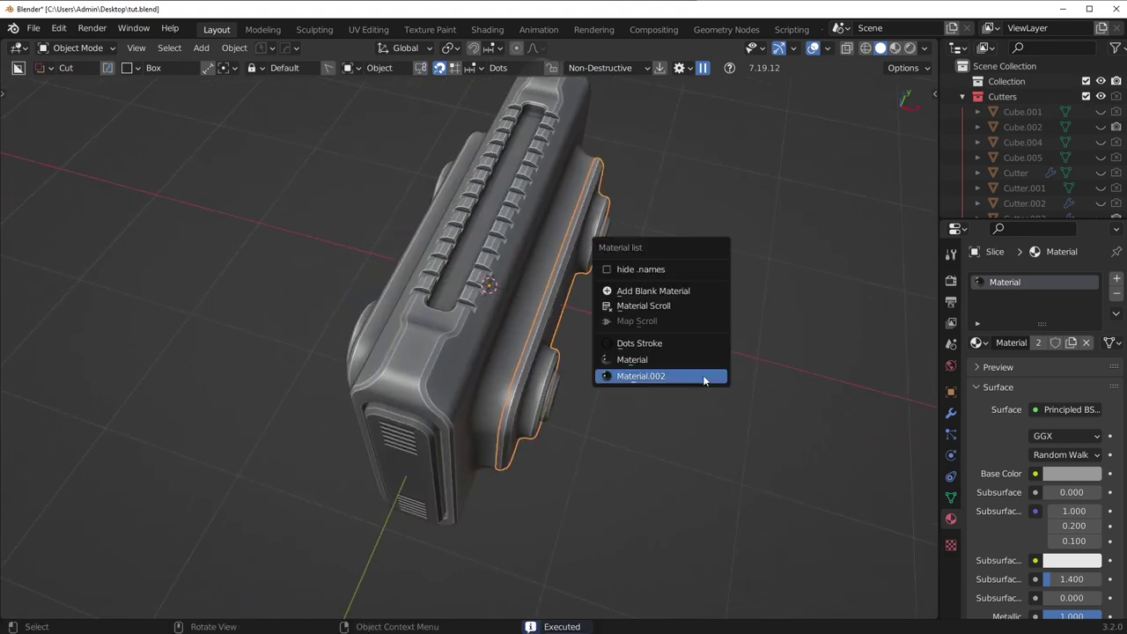
{"action": "left_click", "coordinate": [704, 376]}
{"action": "middle_click_drag", "start_coordinate": [707, 379], "coordinate": [847, 437]}
{"action": "key", "text": "ctrl+z"}
{"action": "key", "text": "ctrl+z"}
{"action": "key", "text": "alt+a"}
Mirror the main block across the global X axis with the HardOps mirror gizmo.
{"action": "scroll", "coordinate": [502, 407], "scroll_direction": "down", "scroll_amount": 4}
{"action": "scroll", "coordinate": [520, 369], "scroll_direction": "up", "scroll_amount": 2}
{"action": "middle_click_drag", "start_coordinate": [503, 361], "coordinate": [547, 350]}
{"action": "left_click", "coordinate": [509, 361]}
{"action": "key", "text": "alt+x"}
{"action": "left_click", "coordinate": [582, 284]}
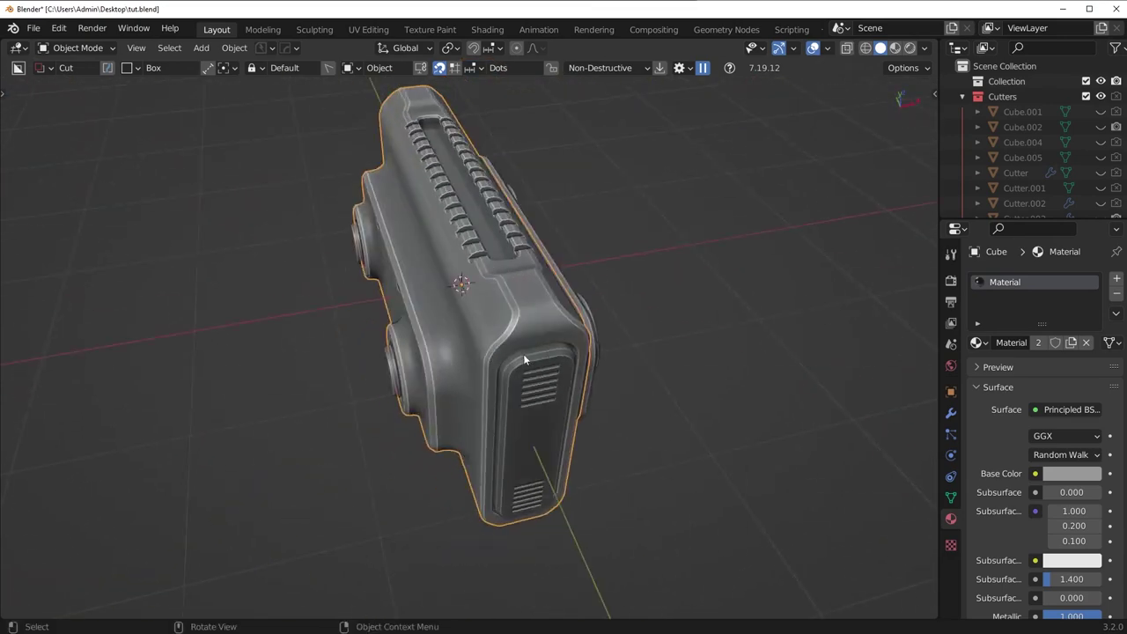
{"action": "key", "text": "KP_7"}
{"action": "key", "text": "alt+x"}
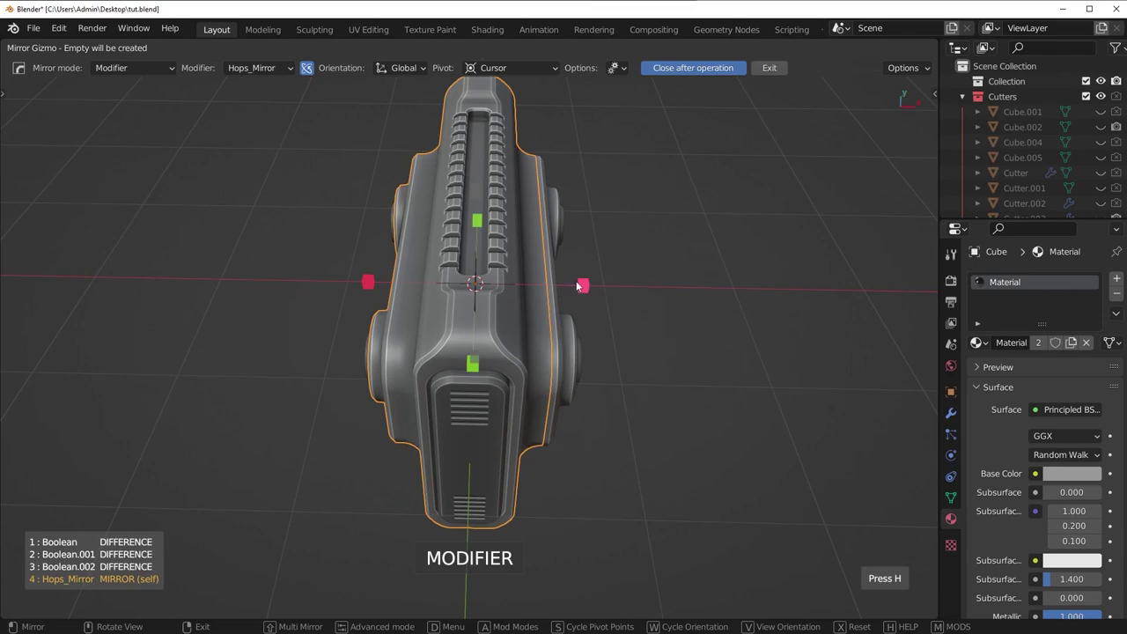
{"action": "left_click", "coordinate": [578, 283]}
{"action": "mouse_move", "coordinate": [578, 284]}
{"action": "middle_mouse_down"}
{"action": "mouse_move", "coordinate": [606, 302]}
{"action": "mouse_move", "coordinate": [548, 328]}
{"action": "mouse_move", "coordinate": [619, 326]}
{"action": "mouse_move", "coordinate": [588, 370]}
{"action": "mouse_move", "coordinate": [547, 381]}
{"action": "mouse_move", "coordinate": [590, 394]}
{"action": "mouse_move", "coordinate": [352, 385]}
{"action": "mouse_move", "coordinate": [448, 399]}
{"action": "mouse_move", "coordinate": [609, 355]}
{"action": "middle_mouse_up"}
Mirror the sliced side panel across the X axis with the HardOps gizmo and save the file.
{"action": "left_click", "coordinate": [547, 327]}
{"action": "key", "text": "alt+x"}
{"action": "left_click", "coordinate": [593, 303]}
{"action": "scroll", "coordinate": [525, 423], "scroll_direction": "up", "scroll_amount": 5}
{"action": "scroll", "coordinate": [525, 423], "scroll_direction": "down", "scroll_amount": 6}
{"action": "key", "text": "ctrl+s"}
Assign the existing Material.002 to the sliced side panel through the HardOps material list.
{"action": "scroll", "coordinate": [494, 448], "scroll_direction": "up", "scroll_amount": 5}
{"action": "middle_click_drag", "start_coordinate": [493, 448], "coordinate": [554, 407]}
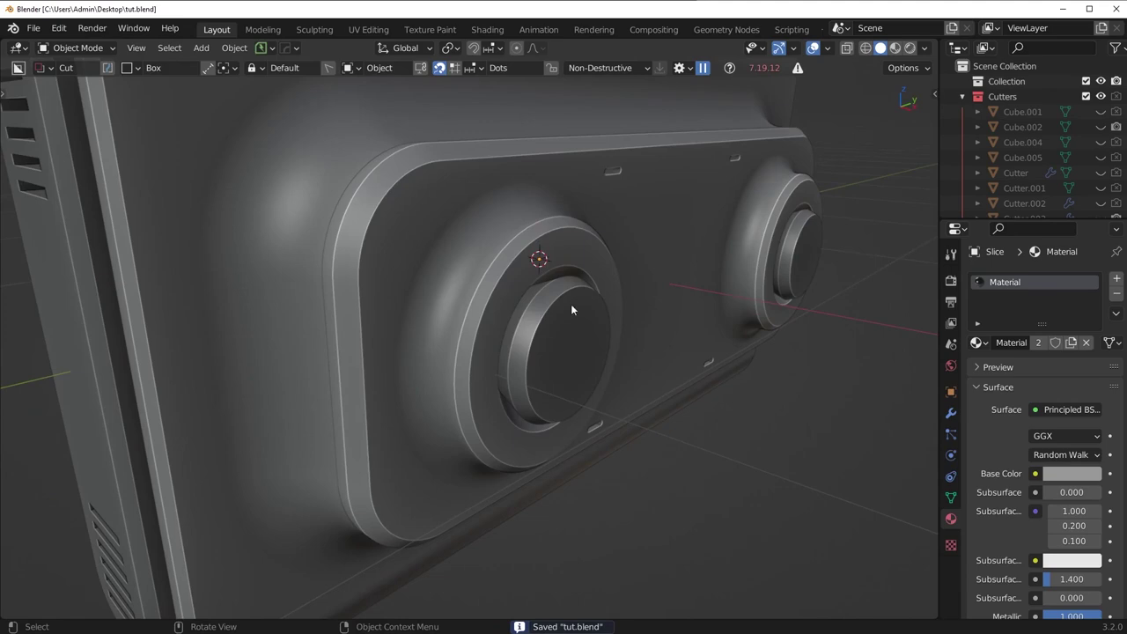
{"action": "scroll", "coordinate": [570, 304], "scroll_direction": "down", "scroll_amount": 5}
{"action": "middle_click_drag", "start_coordinate": [485, 334], "coordinate": [535, 357]}
{"action": "middle_click_drag", "start_coordinate": [370, 334], "coordinate": [379, 269]}
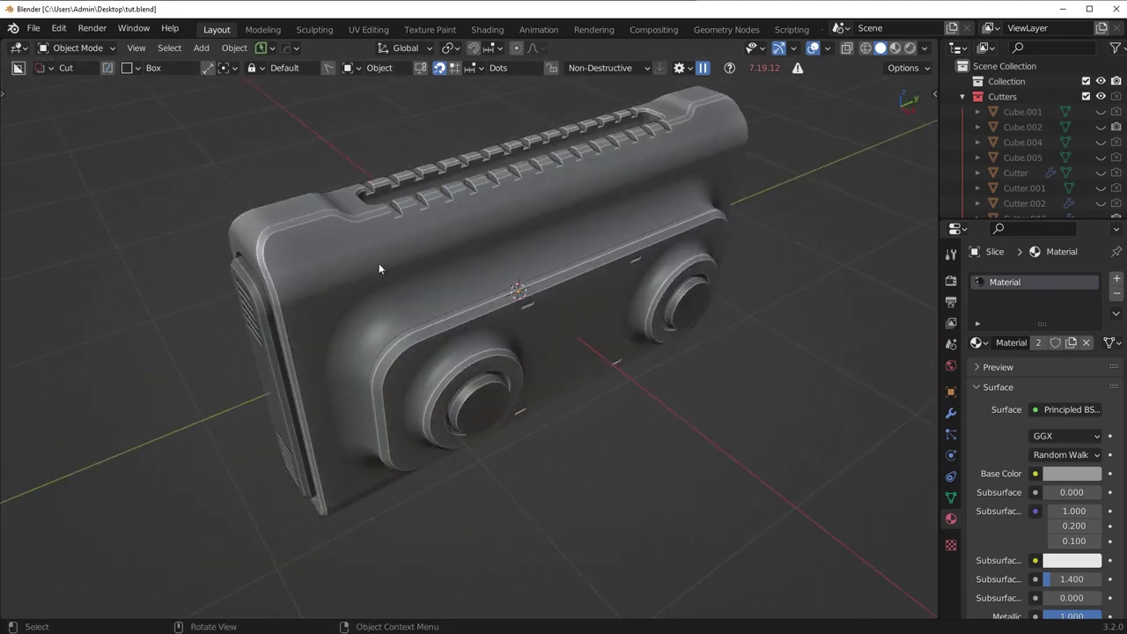
{"action": "middle_click_drag", "start_coordinate": [578, 234], "coordinate": [435, 370]}
{"action": "left_click", "coordinate": [435, 370]}
{"action": "key", "text": "alt+m"}
{"action": "left_click", "coordinate": [579, 400]}
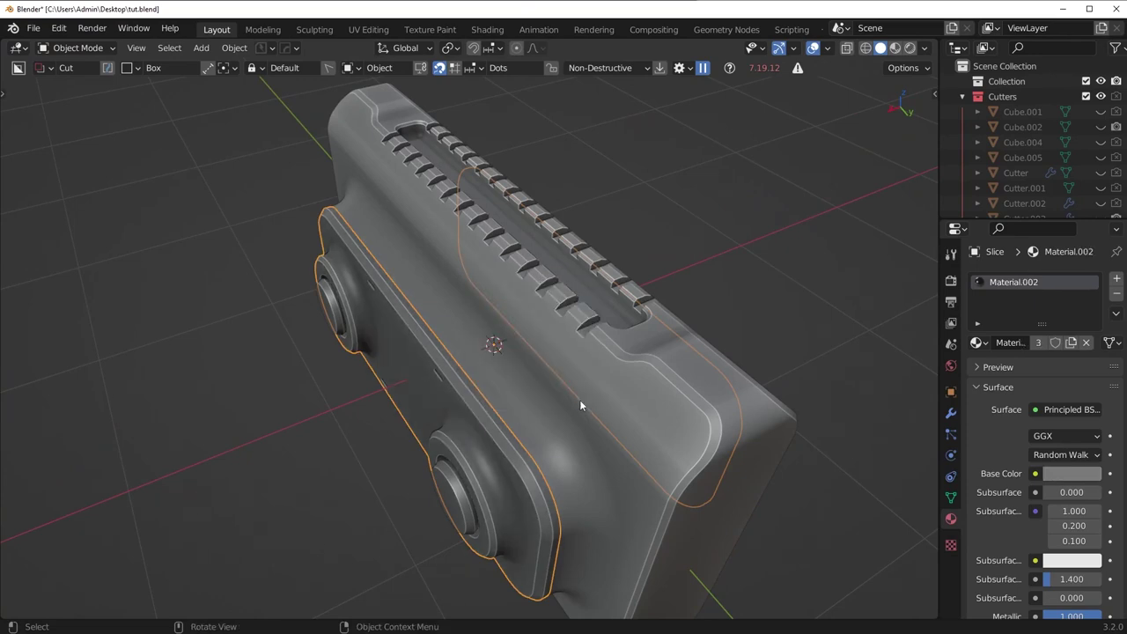
Enlarge the circular inner plugs slightly and move them outward along X by about 0.02 m and another 0.01 m.
{"action": "left_click", "coordinate": [446, 489]}
{"action": "key", "text": "g"}
{"action": "key", "text": "x"}
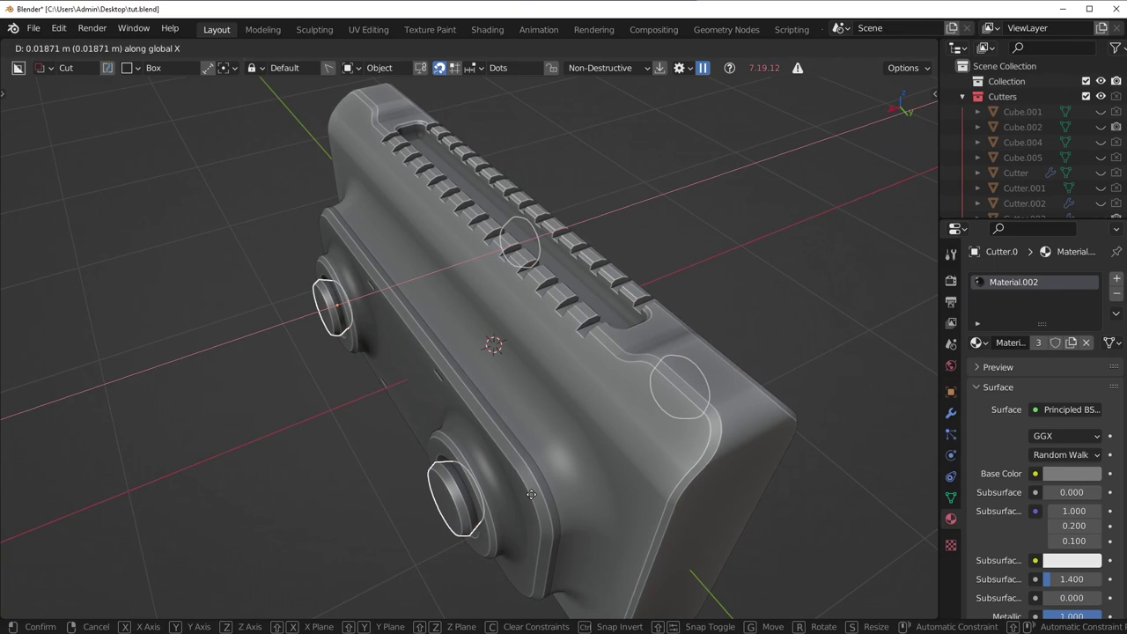
{"action": "left_click", "coordinate": [533, 496]}
{"action": "middle_click_drag", "start_coordinate": [552, 508], "coordinate": [585, 468]}
{"action": "key", "text": "s"}
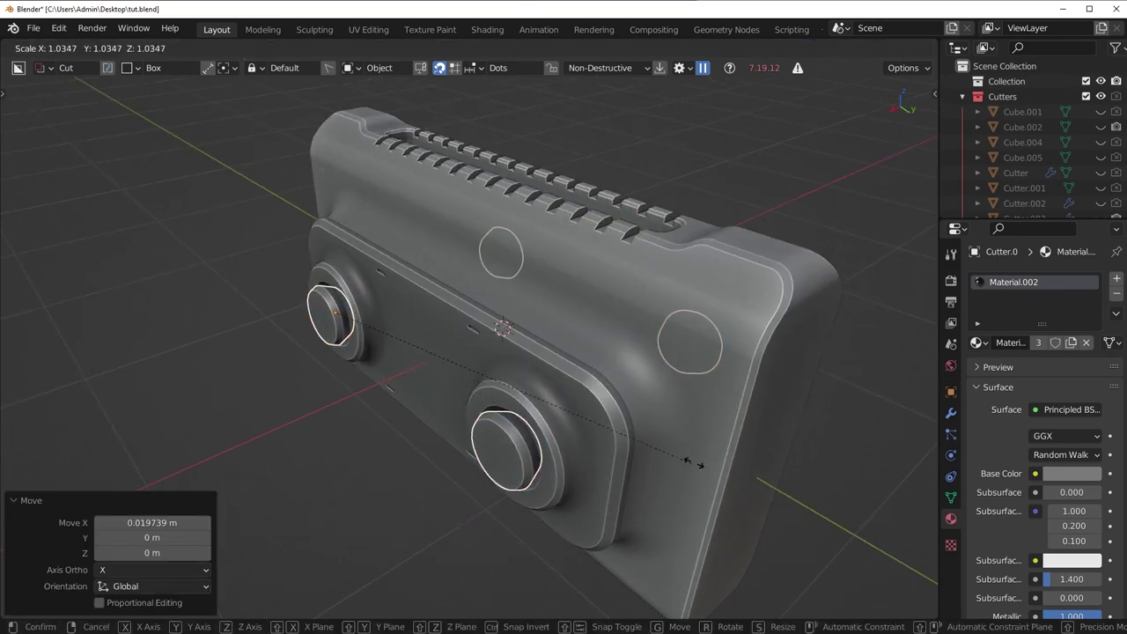
{"action": "left_click", "coordinate": [793, 450]}
{"action": "key", "text": "g"}
{"action": "key", "text": "x"}
{"action": "left_click", "coordinate": [768, 453]}
Slice the outer caps off the circular inner plugs in top view with a BoxCutter box.
{"action": "key", "text": "KP_7"}
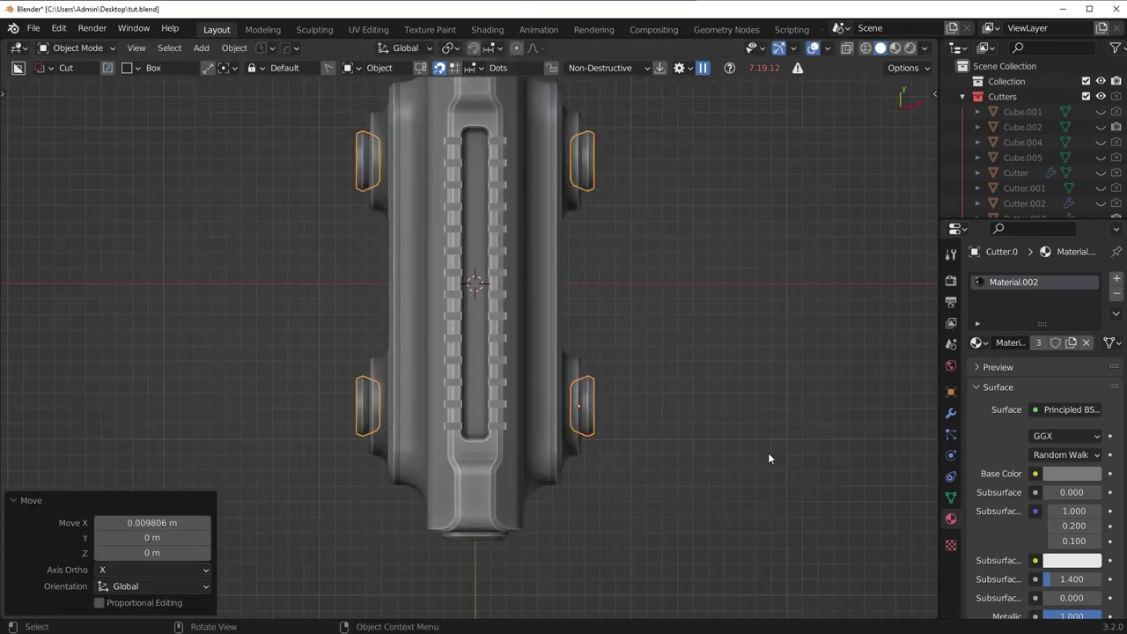
{"action": "key", "text": "d"}
{"action": "left_click_drag", "start_coordinate": [586, 116], "coordinate": [642, 243]}
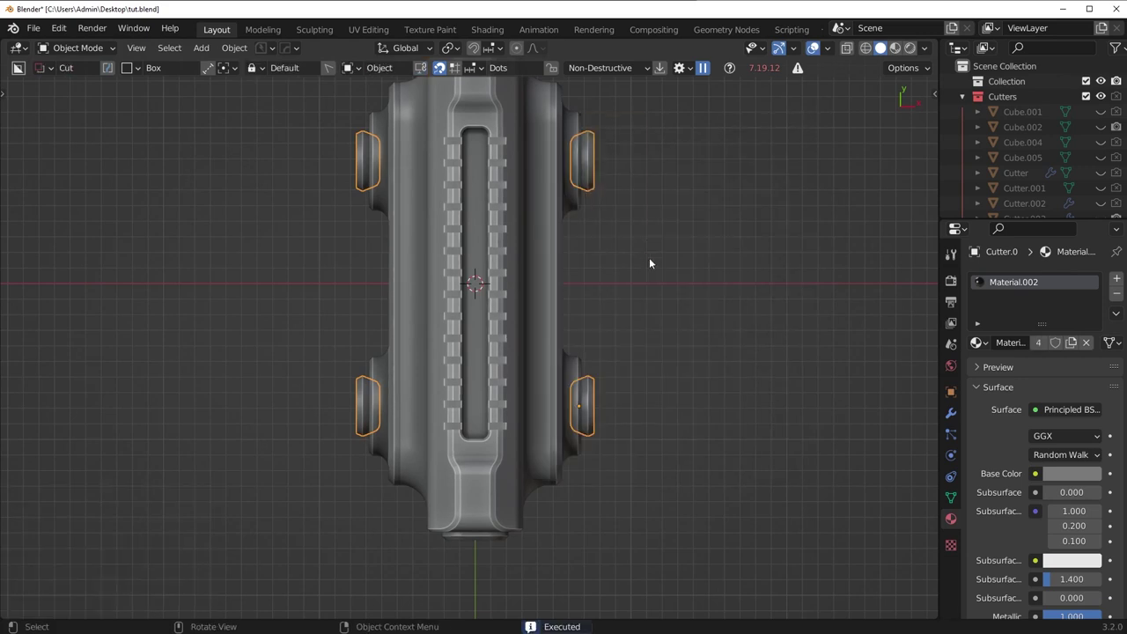
{"action": "left_click", "coordinate": [951, 415]}
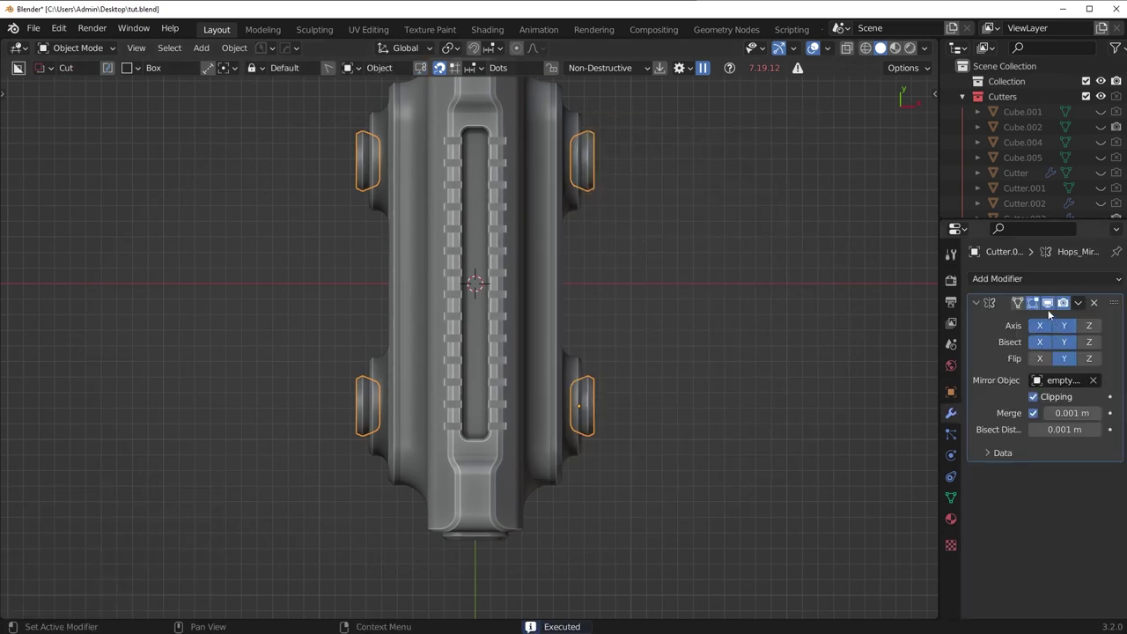
{"action": "left_click_drag", "start_coordinate": [585, 365], "coordinate": [639, 483]}
Assign the existing lighter Material to the base part of the sliced plugs through the HardOps material list.
{"action": "middle_click_drag", "start_coordinate": [638, 472], "coordinate": [450, 315]}
{"action": "scroll", "coordinate": [294, 410], "scroll_direction": "up", "scroll_amount": 4}
{"action": "scroll", "coordinate": [450, 315], "scroll_direction": "up", "scroll_amount": 1}
{"action": "left_click", "coordinate": [450, 308]}
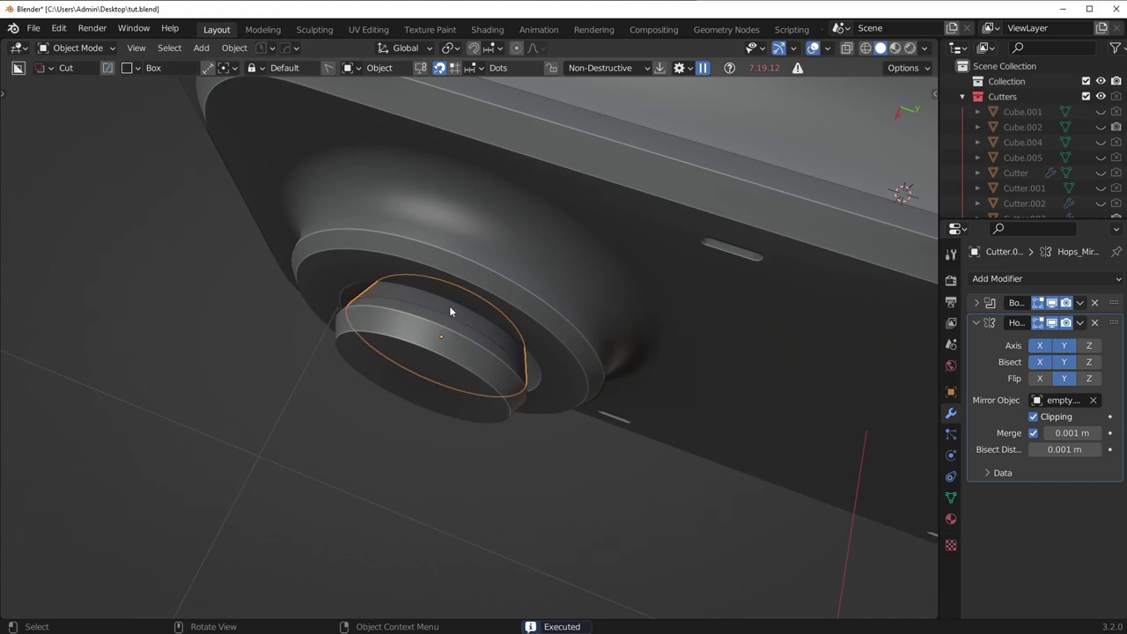
{"action": "key", "text": "alt+m"}
{"action": "left_click", "coordinate": [544, 308]}
{"action": "scroll", "coordinate": [544, 308], "scroll_direction": "down", "scroll_amount": 2}
{"action": "middle_click_drag", "start_coordinate": [664, 384], "coordinate": [439, 315], "text": "shift"}
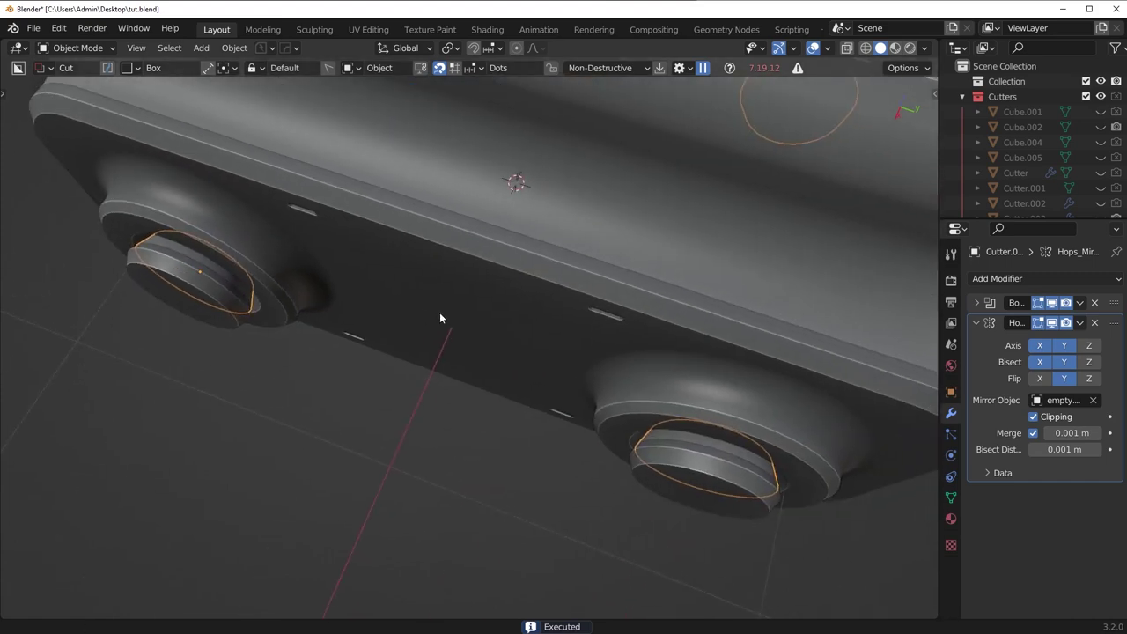
{"action": "scroll", "coordinate": [604, 394], "scroll_direction": "down", "scroll_amount": 5}
{"action": "middle_click_drag", "start_coordinate": [613, 380], "coordinate": [874, 94]}
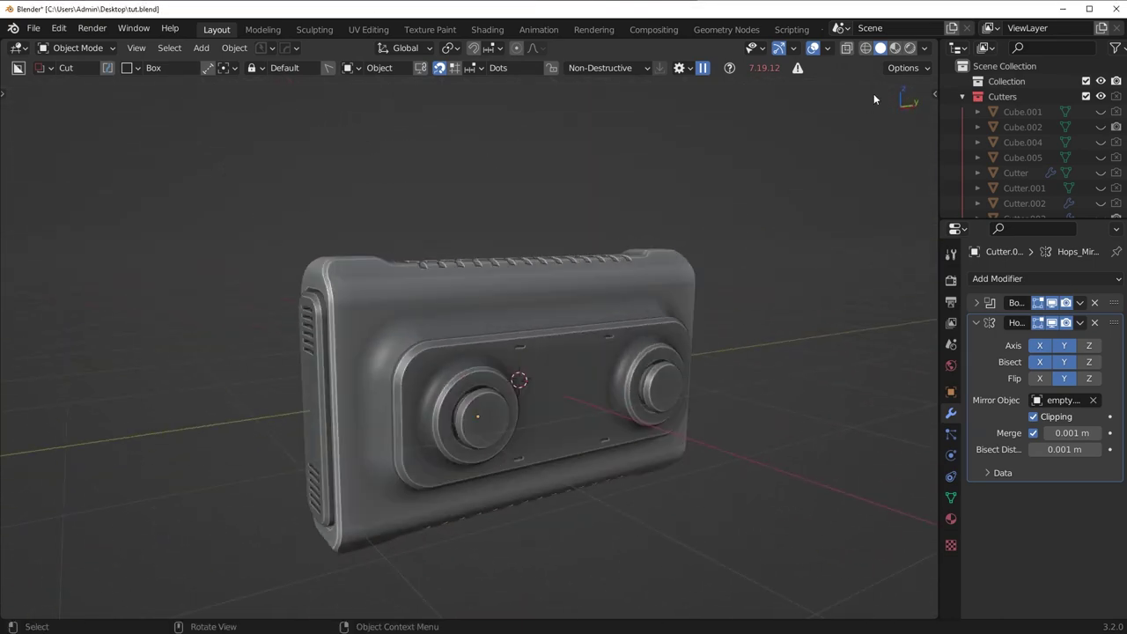
Switch the viewport to Material Preview shading and open the main block's material surface settings.
{"action": "left_click", "coordinate": [894, 48]}
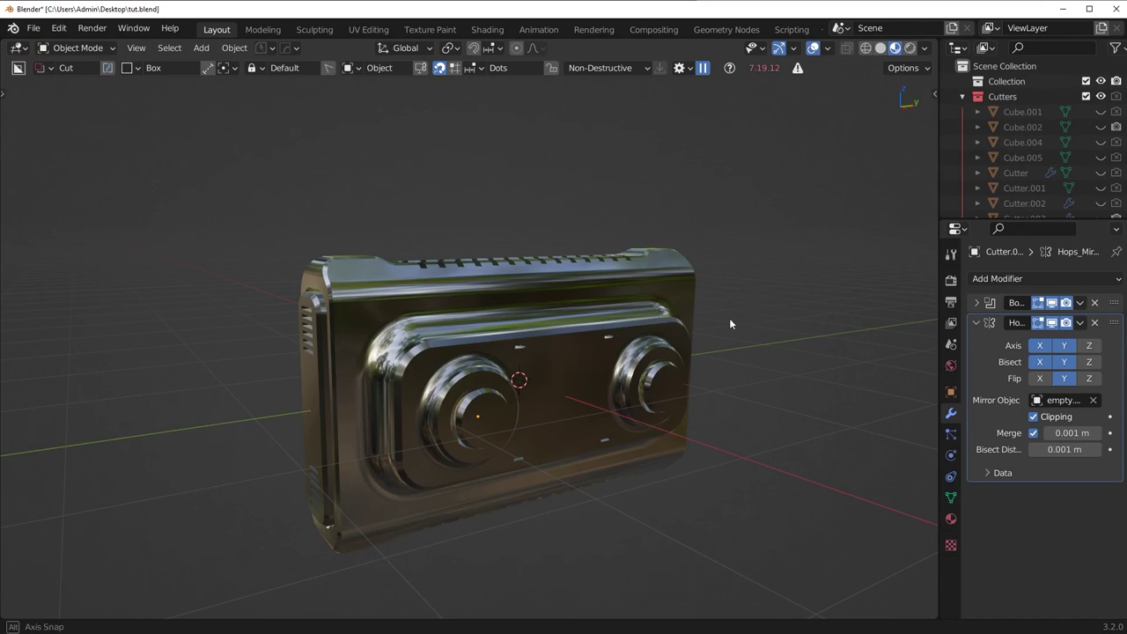
{"action": "middle_click_drag", "start_coordinate": [729, 318], "coordinate": [405, 331]}
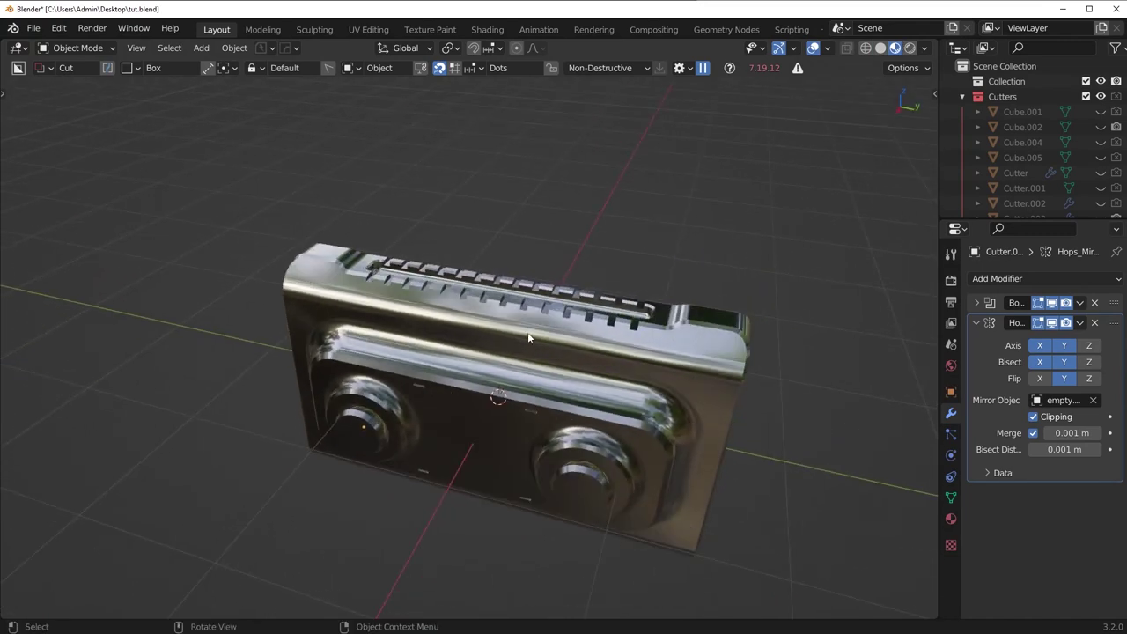
{"action": "left_click", "coordinate": [612, 351]}
{"action": "left_click", "coordinate": [951, 519]}
{"action": "scroll", "coordinate": [1049, 454], "scroll_direction": "down", "scroll_amount": 5}
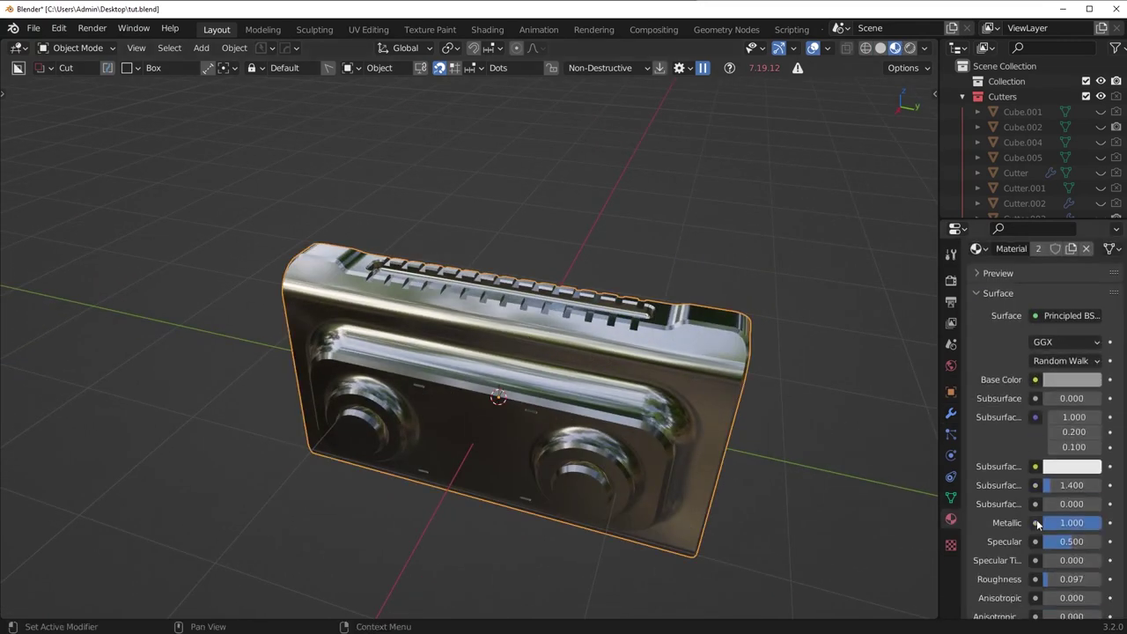
{"action": "scroll", "coordinate": [1108, 476], "scroll_direction": "down", "scroll_amount": 1}
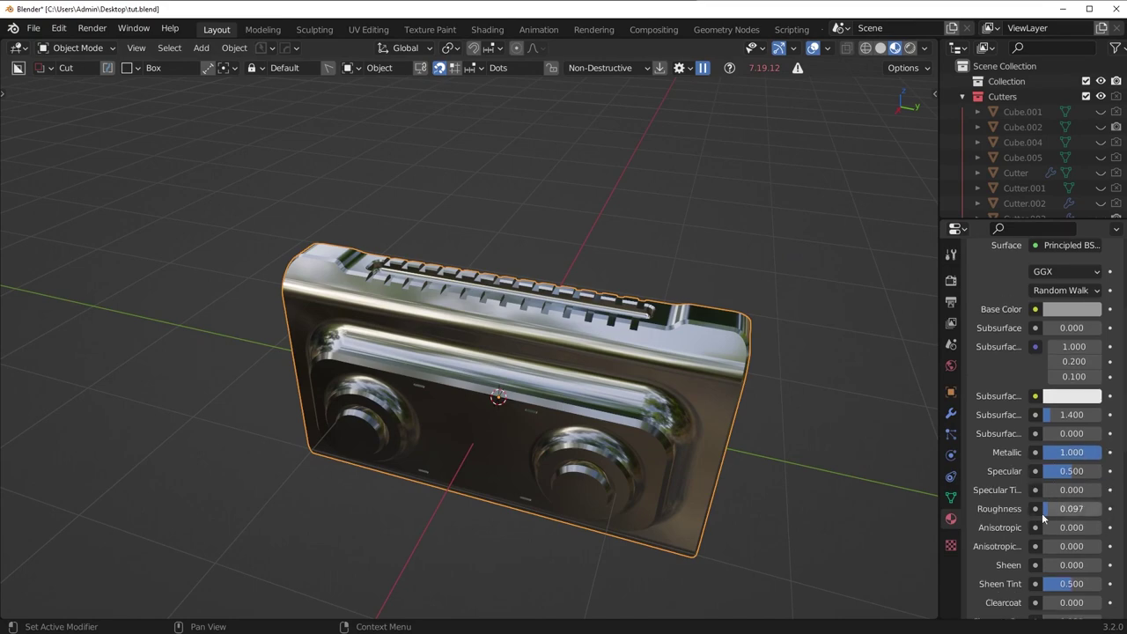
Set the roughness of the main block's material to 0.315, keeping it fully metallic.
{"action": "middle_click_drag", "start_coordinate": [735, 454], "coordinate": [677, 430]}
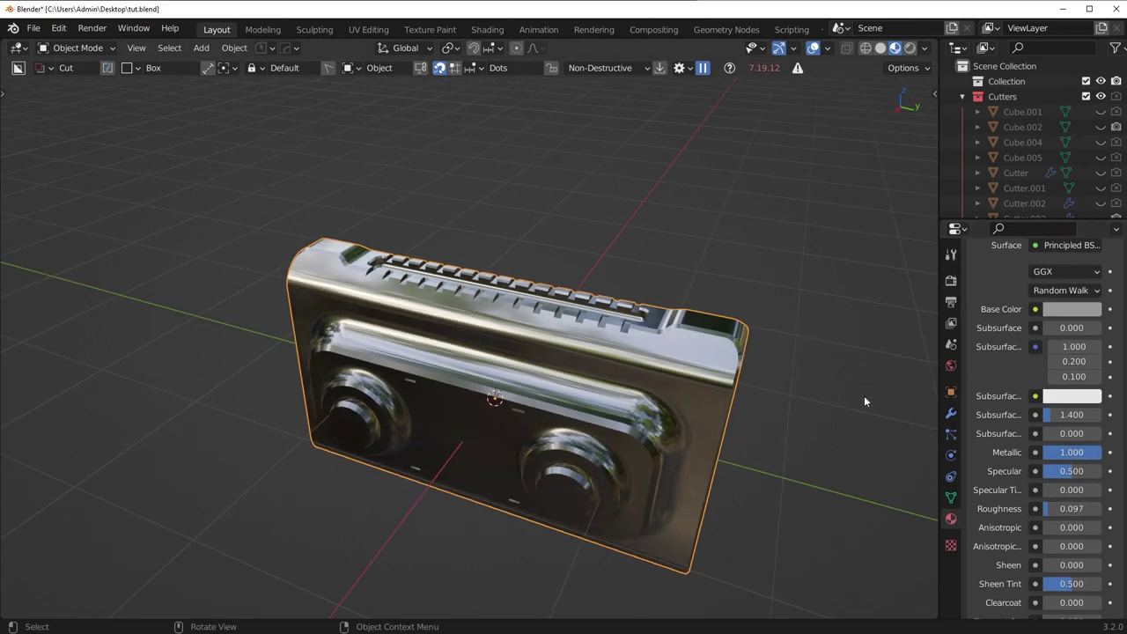
{"action": "middle_click_drag", "start_coordinate": [864, 400], "coordinate": [925, 409]}
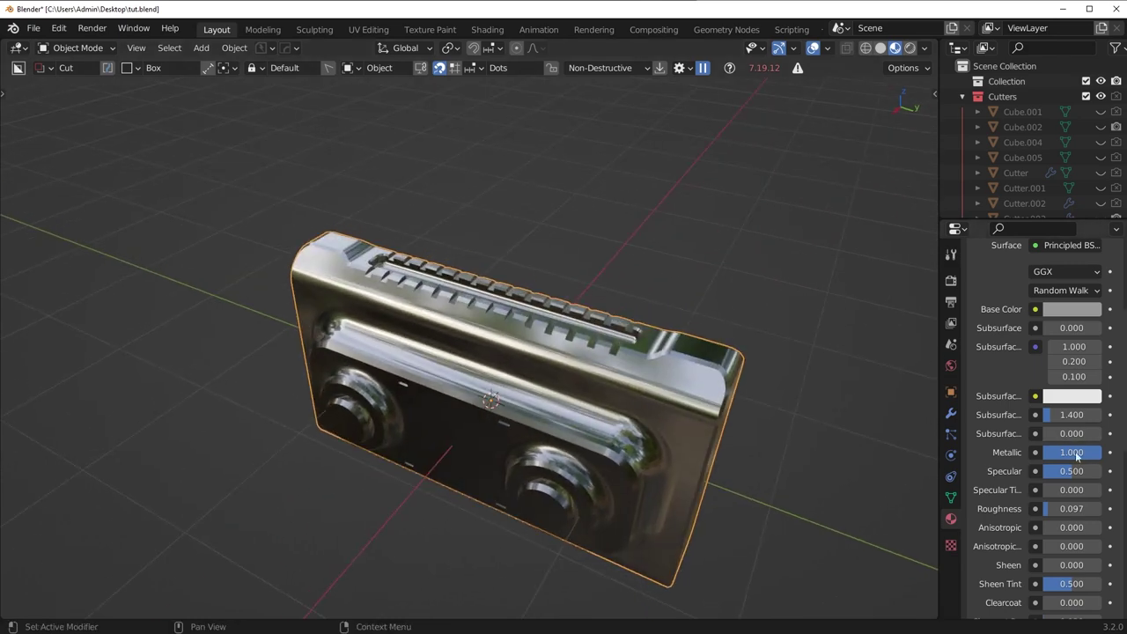
{"action": "left_click_drag", "start_coordinate": [1071, 452], "coordinate": [1102, 452]}
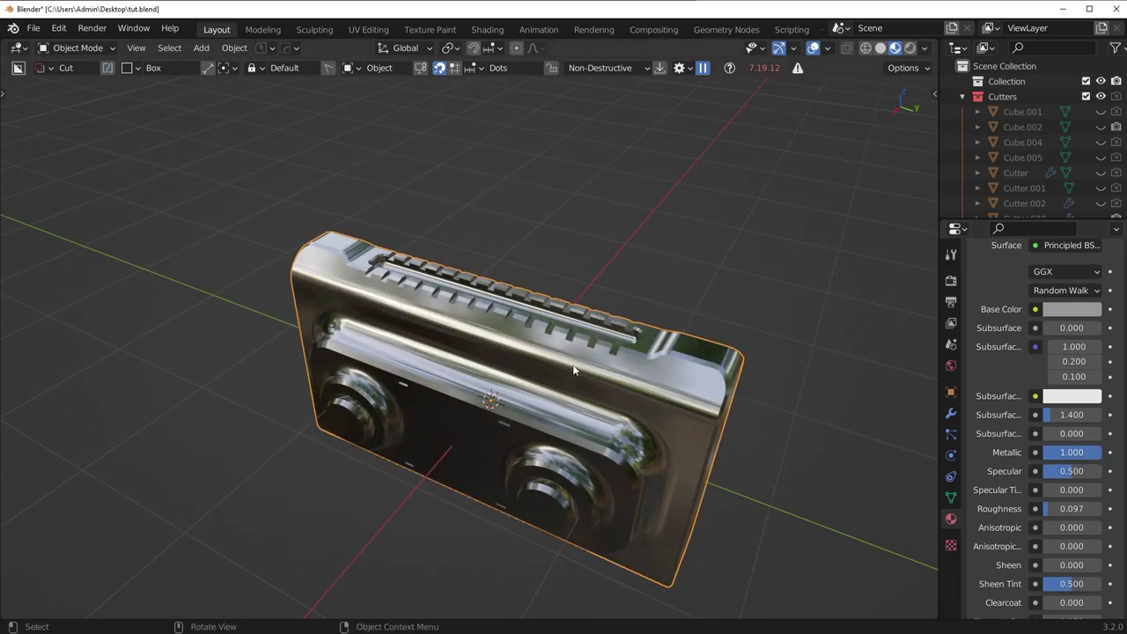
{"action": "mouse_move", "coordinate": [1061, 508]}
{"action": "left_mouse_down"}
{"action": "mouse_move", "coordinate": [1109, 508]}
{"action": "mouse_move", "coordinate": [1069, 508]}
{"action": "left_mouse_up"}
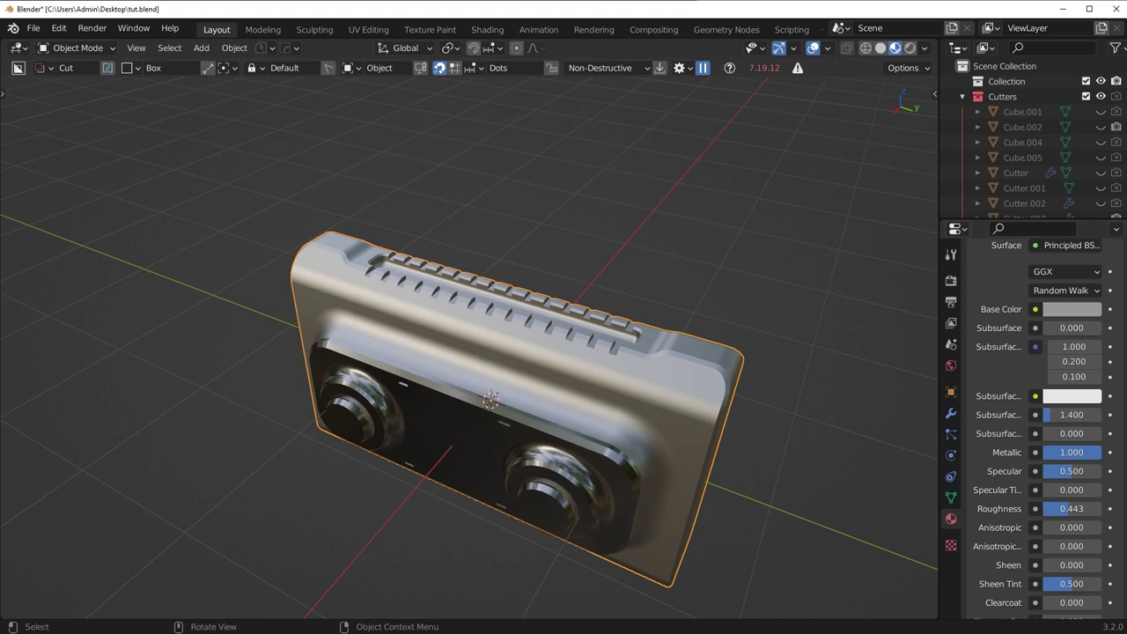
{"action": "middle_click_drag", "start_coordinate": [610, 421], "coordinate": [589, 424]}
{"action": "left_click_drag", "start_coordinate": [1055, 509], "coordinate": [1058, 509]}
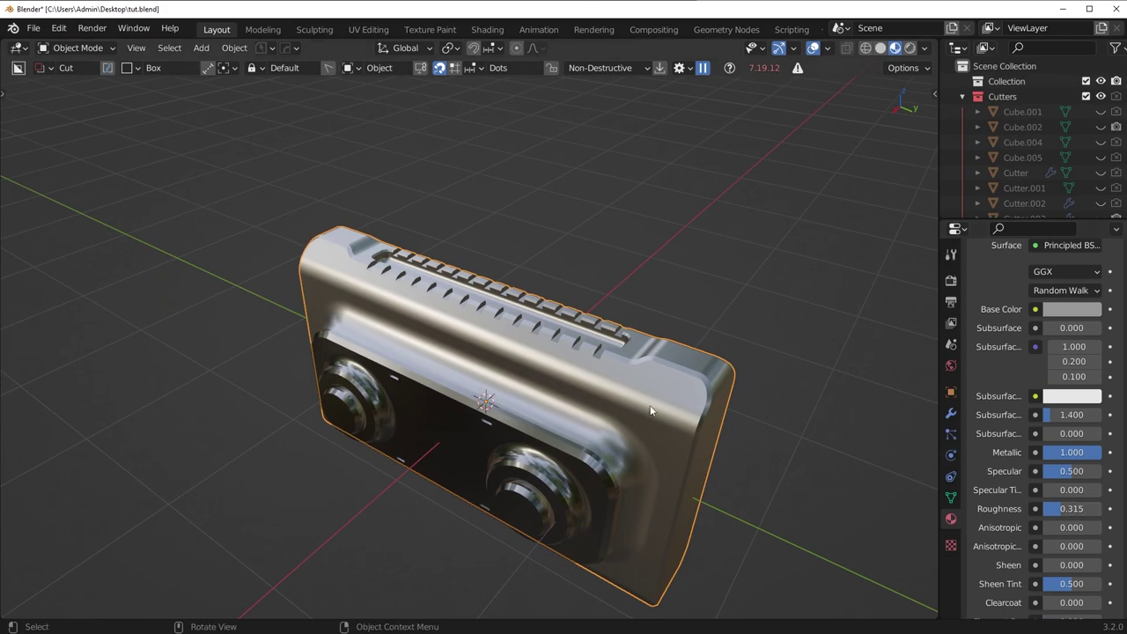
Select the sliced side panel to adjust the roughness of its material.
{"action": "middle_click_drag", "start_coordinate": [650, 410], "coordinate": [678, 380]}
{"action": "left_click", "coordinate": [480, 407]}
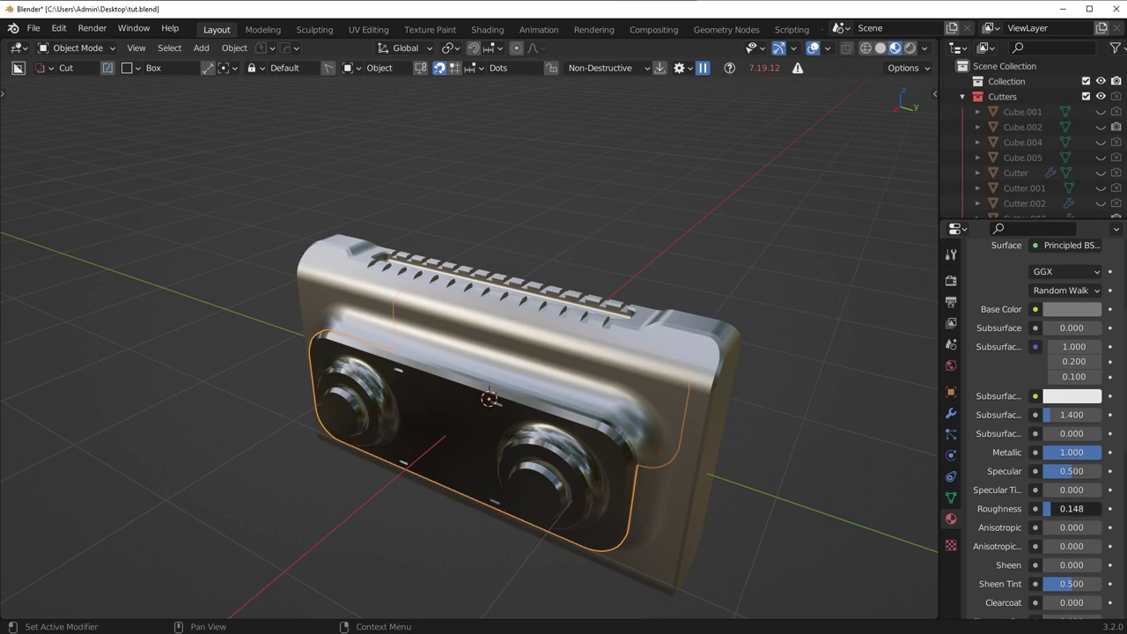
Set the front panel material's roughness to 0.425 and the main body's base color value to 0.452, and clear the selection.
{"action": "left_click_drag", "start_coordinate": [1061, 509], "coordinate": [1068, 509]}
{"action": "middle_click_drag", "start_coordinate": [663, 396], "coordinate": [659, 422]}
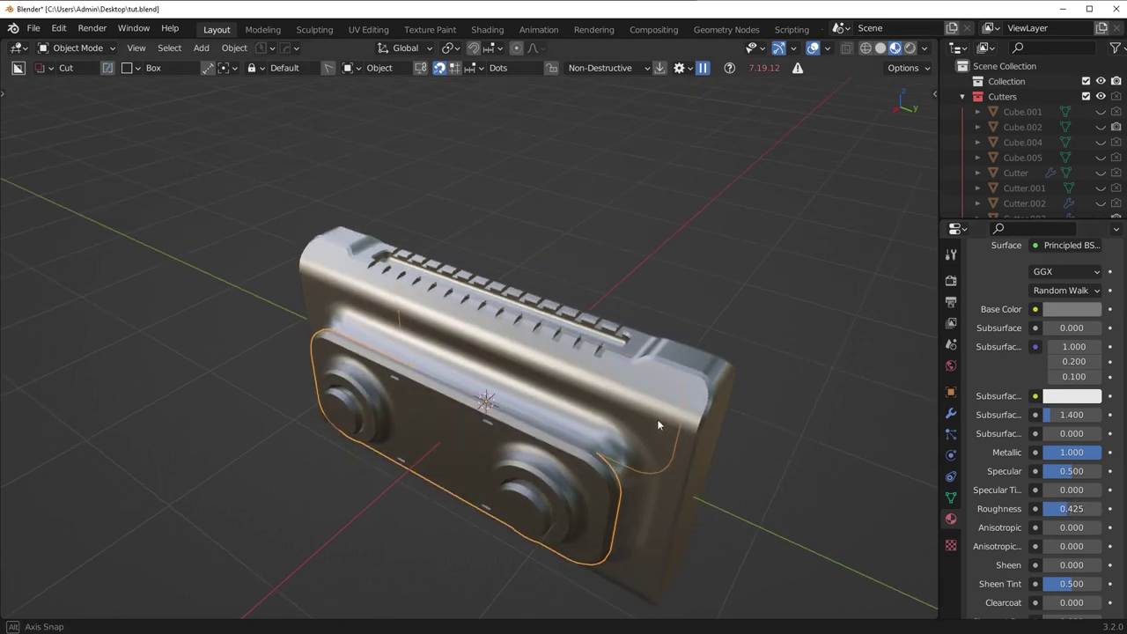
{"action": "left_click", "coordinate": [662, 418]}
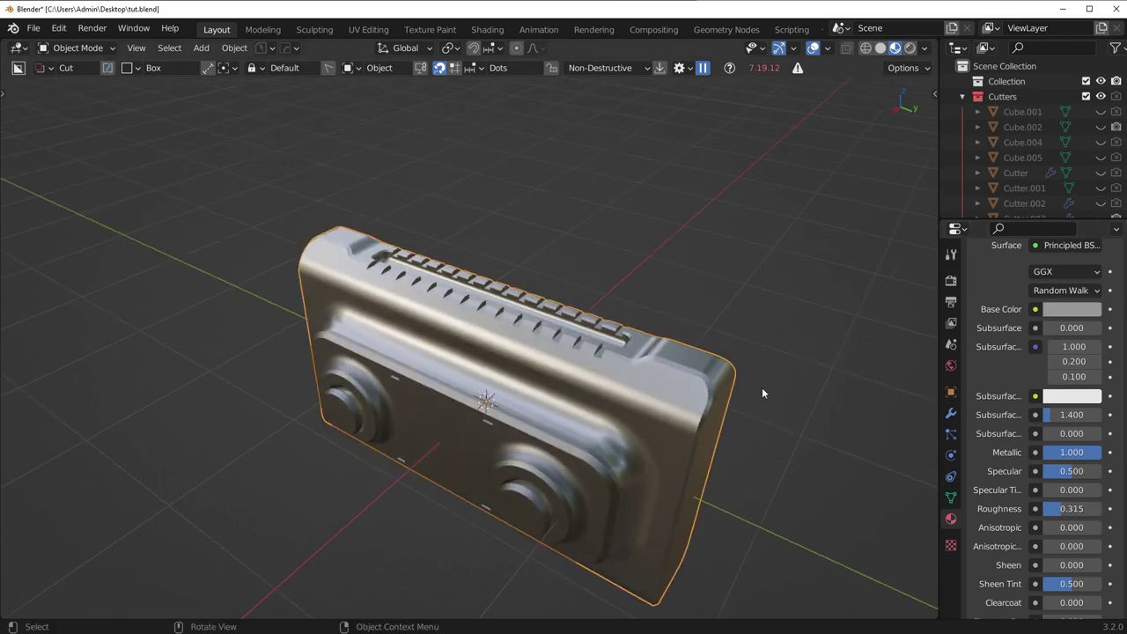
{"action": "left_click", "coordinate": [1073, 307]}
{"action": "left_click_drag", "start_coordinate": [1090, 129], "coordinate": [1089, 122]}
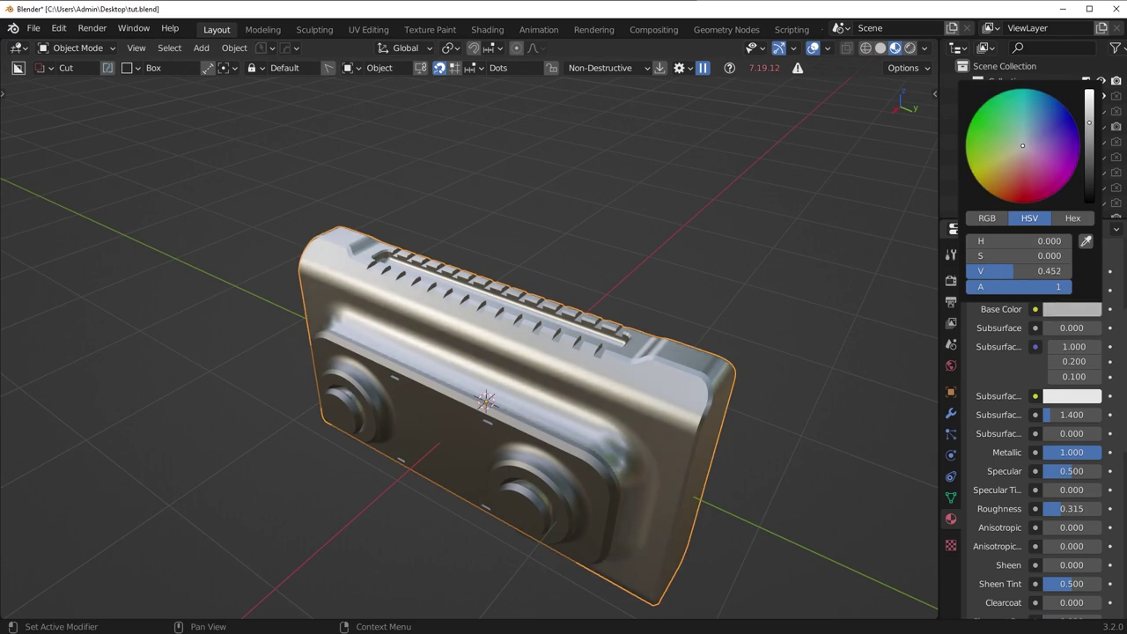
{"action": "mouse_move", "coordinate": [658, 296]}
{"action": "middle_mouse_down"}
{"action": "mouse_move", "coordinate": [634, 282]}
{"action": "mouse_move", "coordinate": [659, 296]}
{"action": "middle_mouse_up"}
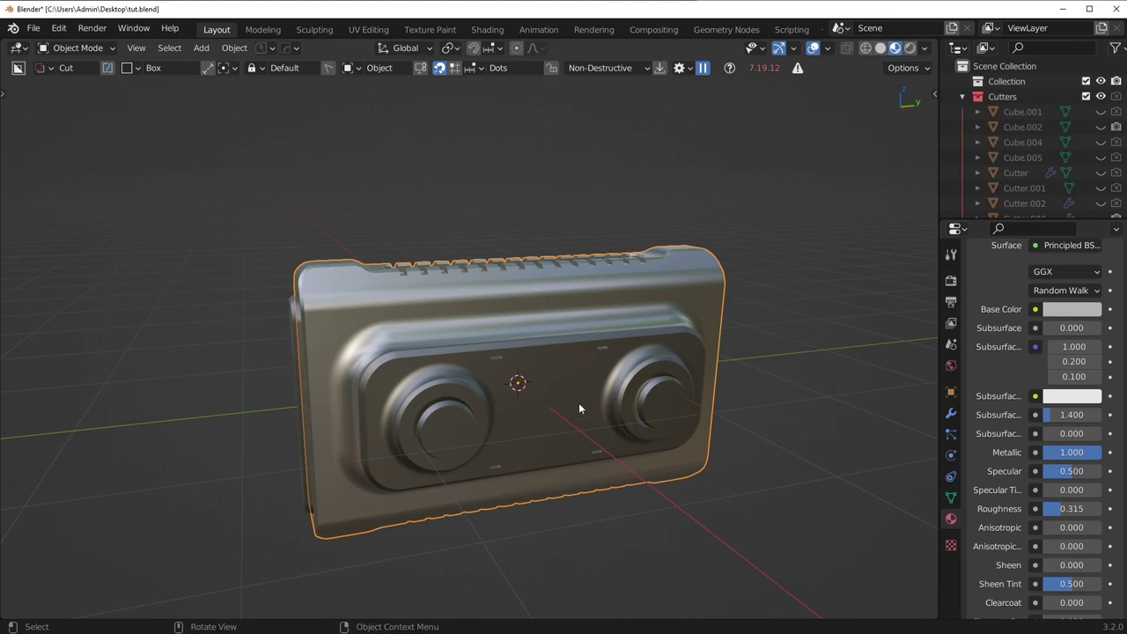
{"action": "key", "text": "alt+a"}
{"action": "middle_click_drag", "start_coordinate": [535, 394], "coordinate": [341, 346]}
{"action": "middle_click_drag", "start_coordinate": [677, 397], "coordinate": [700, 383]}
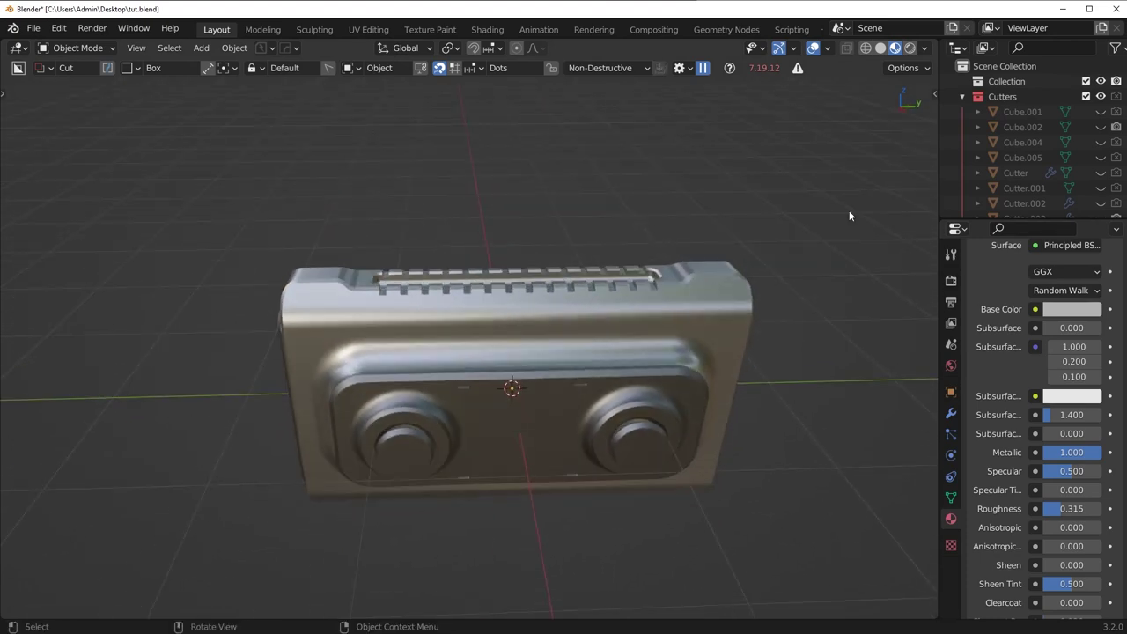
Change the viewport shading's HDRI lighting to the custom abandoned_slipway_8k.hdr environment.
{"action": "left_click", "coordinate": [925, 49]}
{"action": "left_click", "coordinate": [901, 198]}
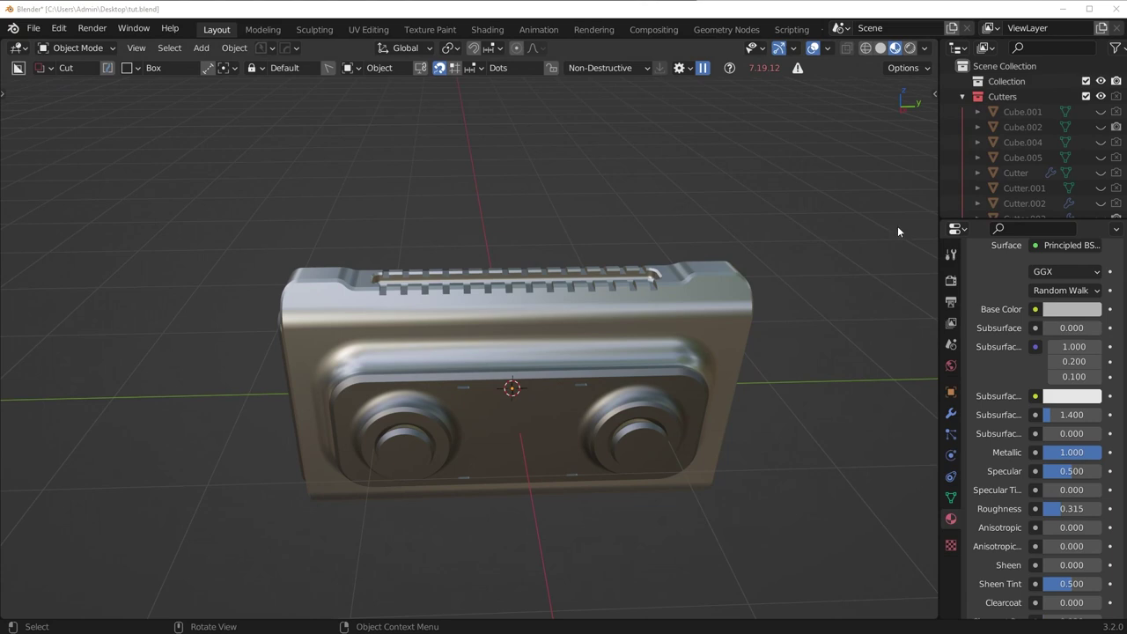
{"action": "left_click", "coordinate": [924, 48]}
{"action": "left_click", "coordinate": [870, 172]}
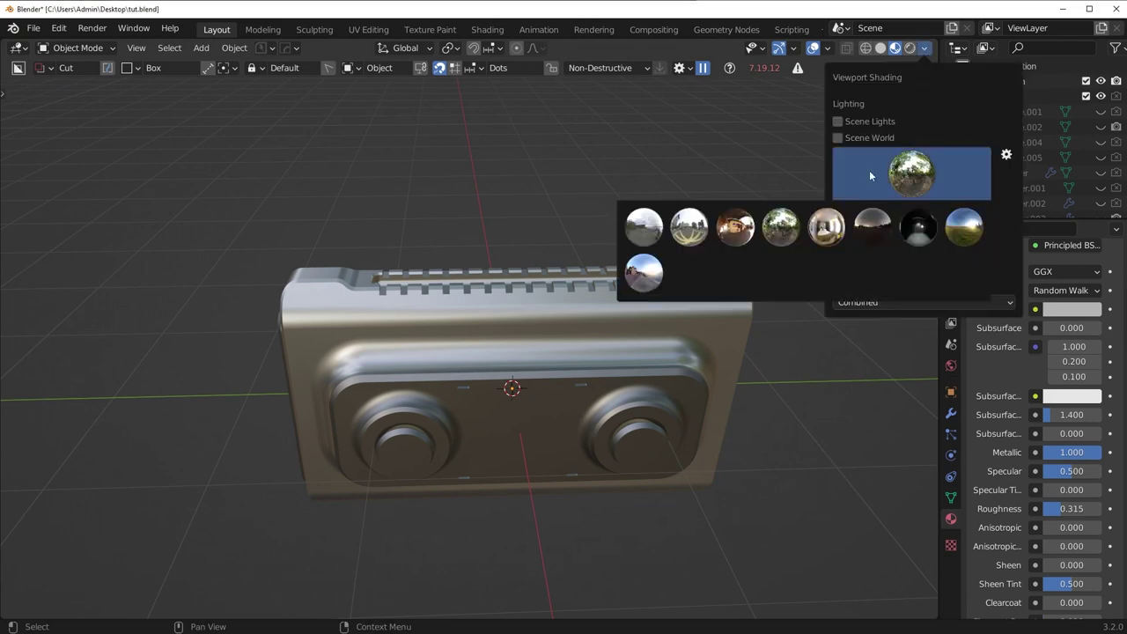
{"action": "left_click", "coordinate": [652, 233]}
Examine the custom HDRI entries in the Lights preferences and close the preferences window.
{"action": "left_click", "coordinate": [927, 49]}
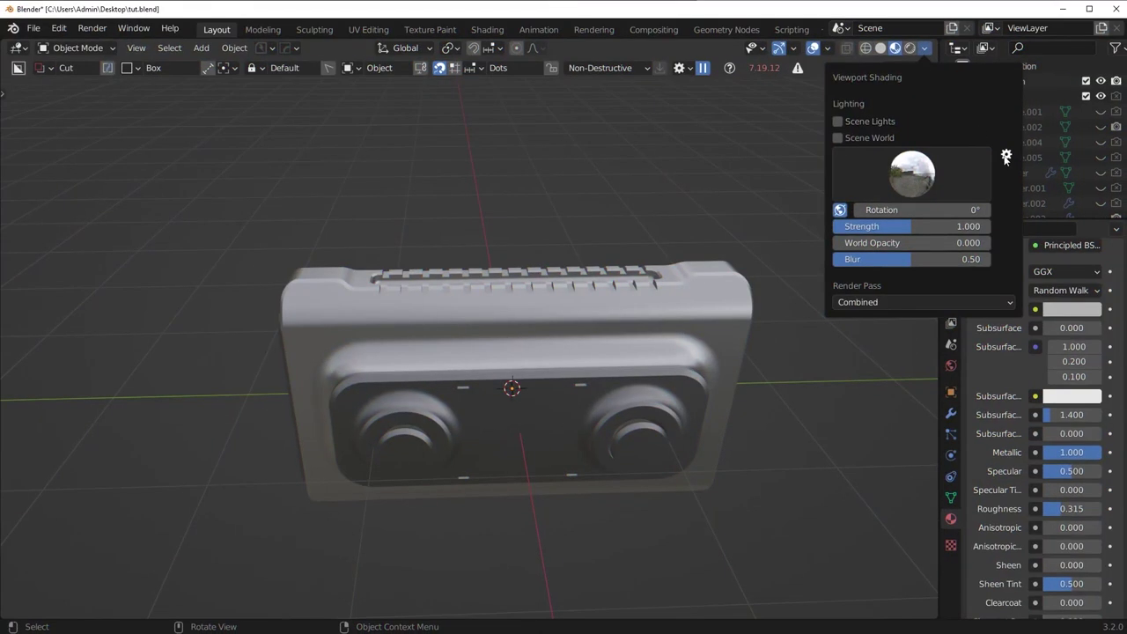
{"action": "left_click", "coordinate": [1006, 156]}
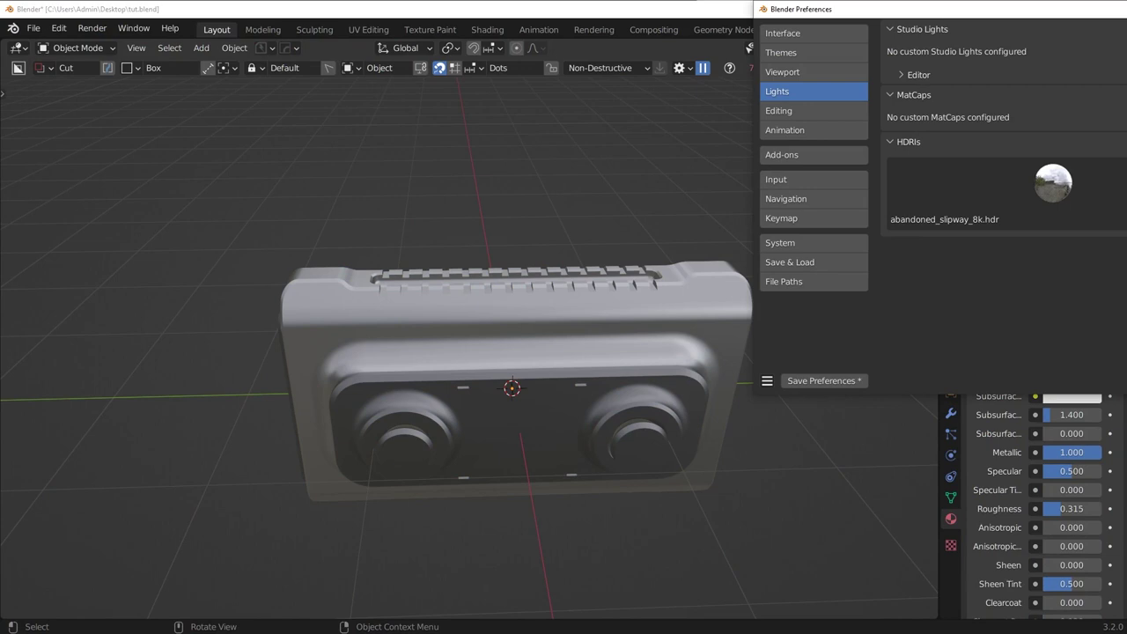
{"action": "key", "text": "alt+F4"}
{"action": "left_click_drag", "start_coordinate": [630, 404], "coordinate": [562, 425], "text": "alt"}
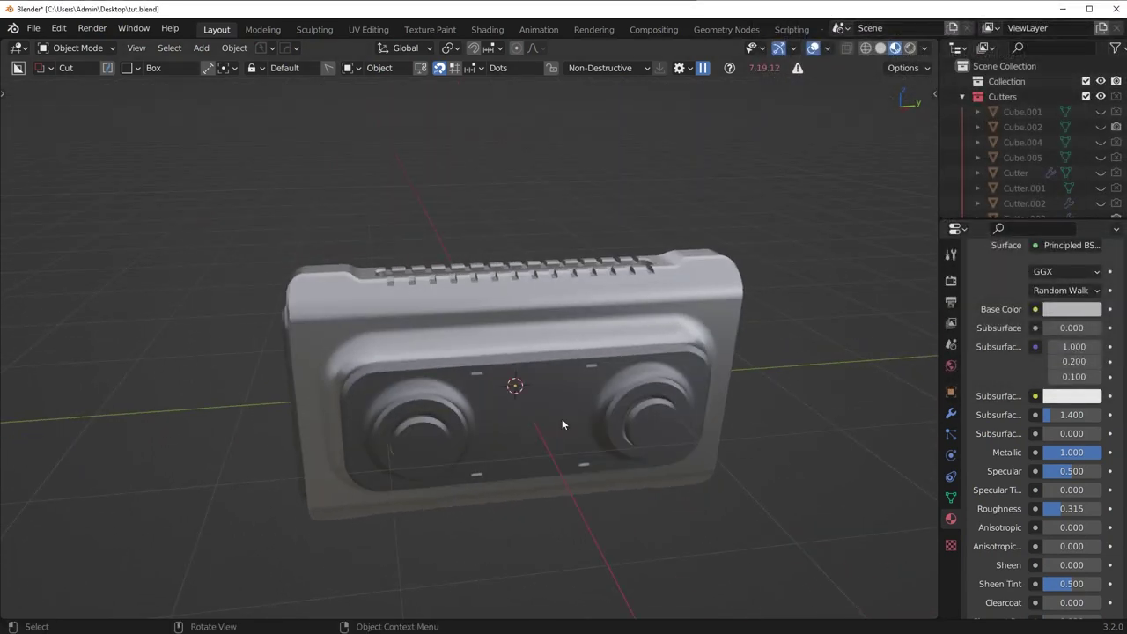
Set the front panel material's roughness to 0.336 and lighten its base color to a value of 0.301.
{"action": "left_click", "coordinate": [630, 416]}
{"action": "middle_click_drag", "start_coordinate": [631, 419], "coordinate": [607, 421]}
{"action": "left_click_drag", "start_coordinate": [1071, 509], "coordinate": [1073, 509]}
{"action": "middle_click_drag", "start_coordinate": [669, 458], "coordinate": [738, 476]}
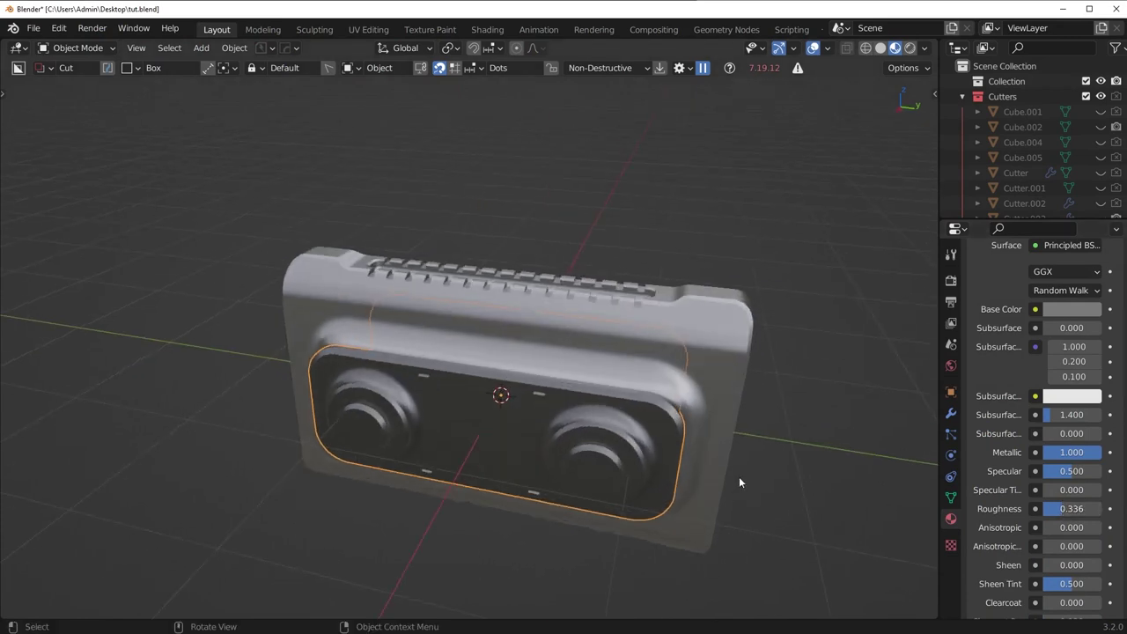
{"action": "left_click", "coordinate": [1060, 310]}
{"action": "left_click_drag", "start_coordinate": [1086, 150], "coordinate": [1089, 135]}
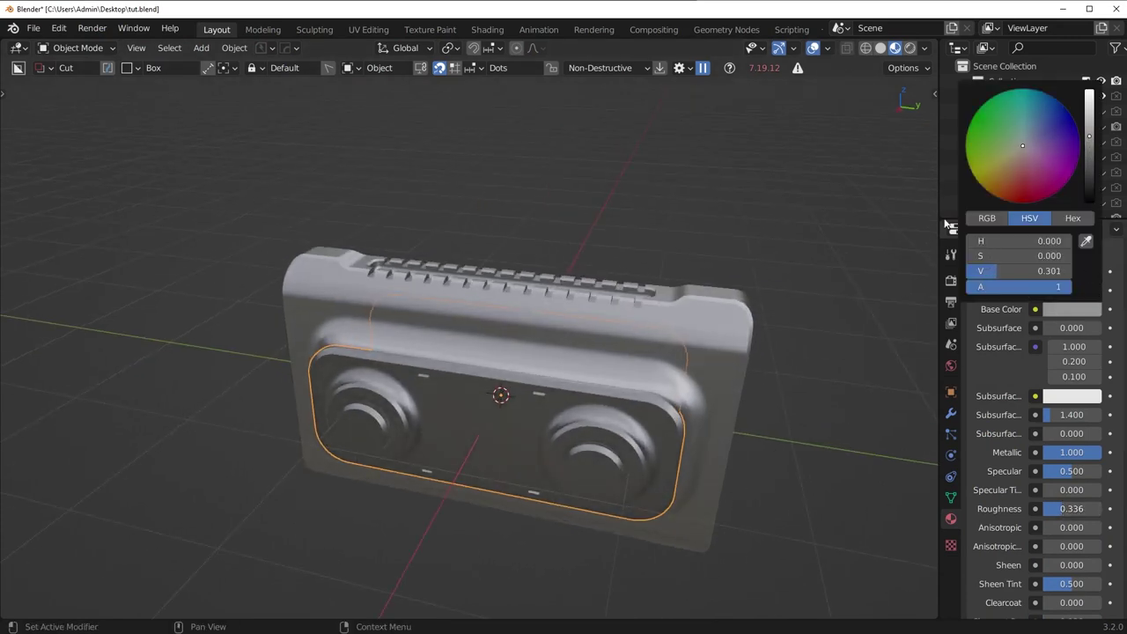
{"action": "middle_click_drag", "start_coordinate": [697, 383], "coordinate": [585, 423]}
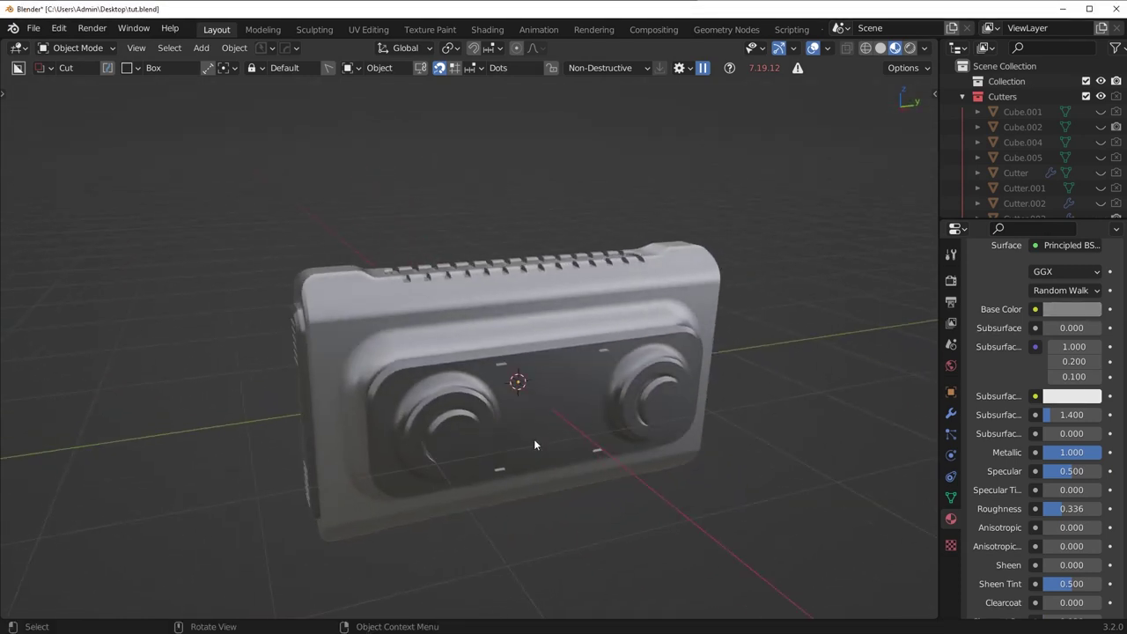
{"action": "middle_click_drag", "start_coordinate": [537, 435], "coordinate": [591, 374]}
{"action": "left_click", "coordinate": [568, 385]}
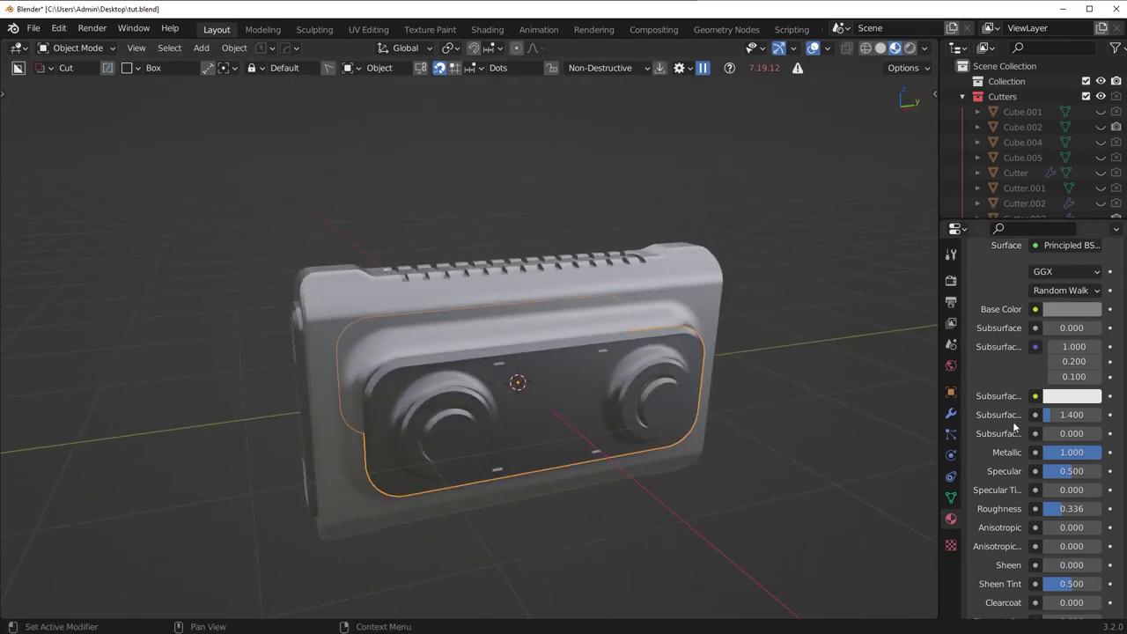
{"action": "left_click", "coordinate": [1075, 308]}
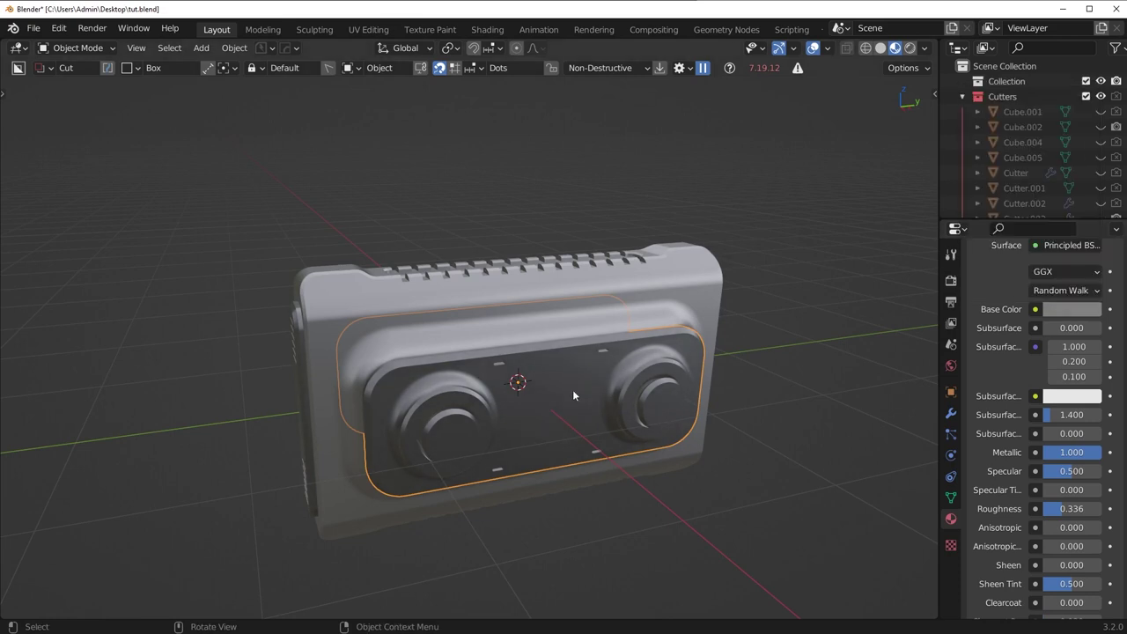
{"action": "middle_click_drag", "start_coordinate": [573, 389], "coordinate": [599, 420]}
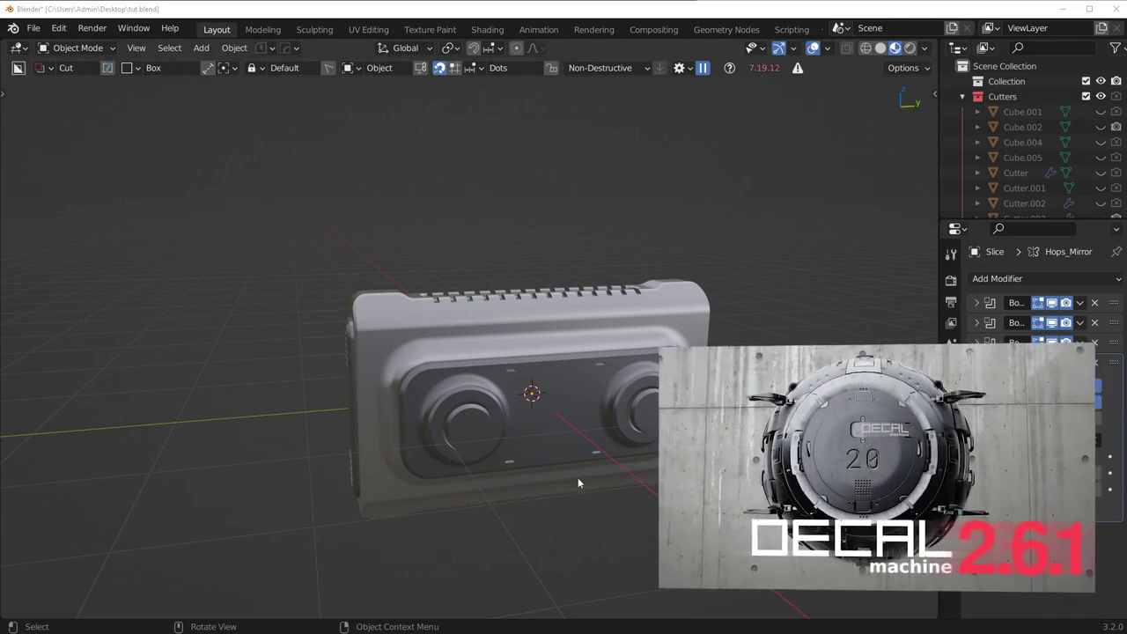
Apply all modifiers on the main body with HardOps Smart Apply.
{"action": "middle_click_drag", "start_coordinate": [570, 481], "coordinate": [630, 380]}
{"action": "left_click", "coordinate": [630, 411]}
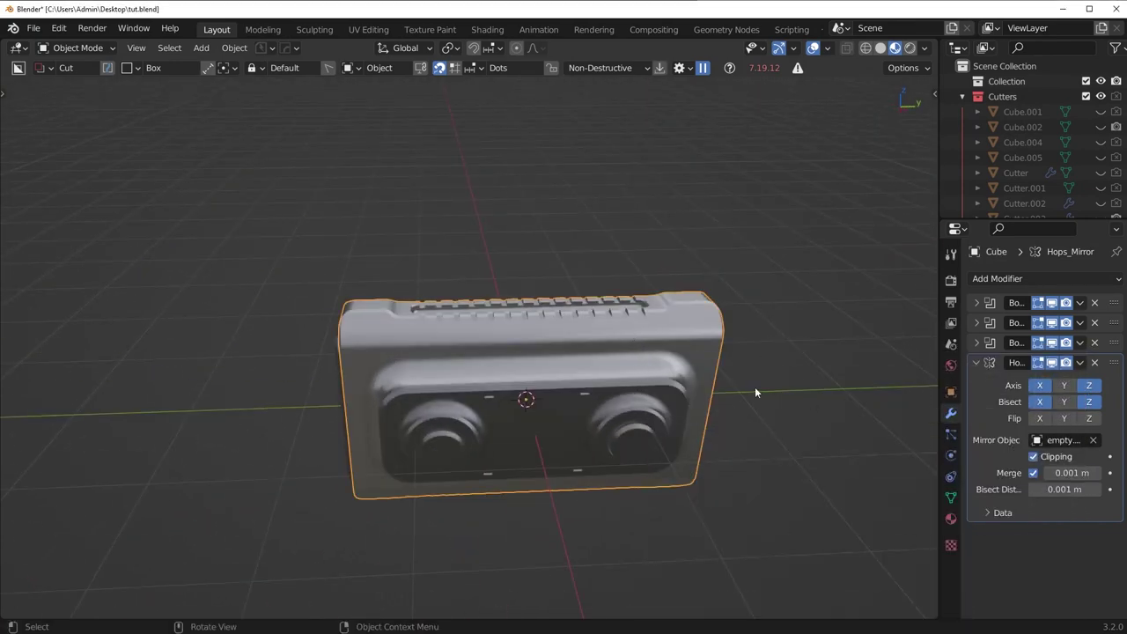
{"action": "key", "text": "q"}
{"action": "mouse_move", "coordinate": [755, 390]}
{"action": "left_click", "coordinate": [842, 347]}
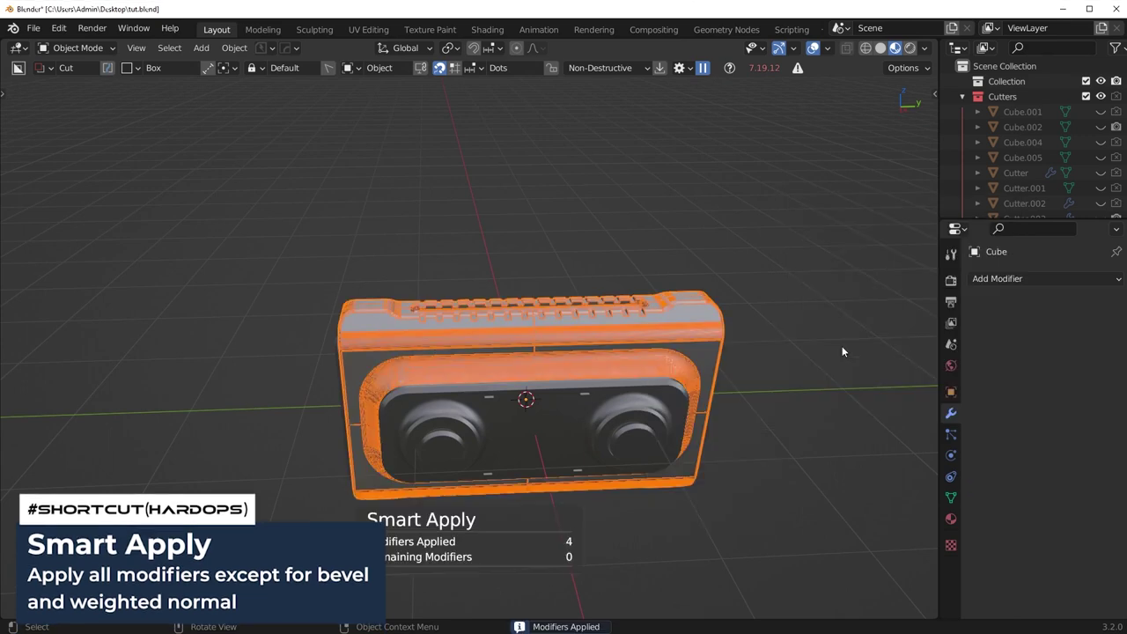
Apply all modifiers on the front panel with HardOps Smart Apply.
{"action": "key", "text": "ctrl+z"}
{"action": "key", "text": "q"}
{"action": "mouse_move", "coordinate": [741, 359]}
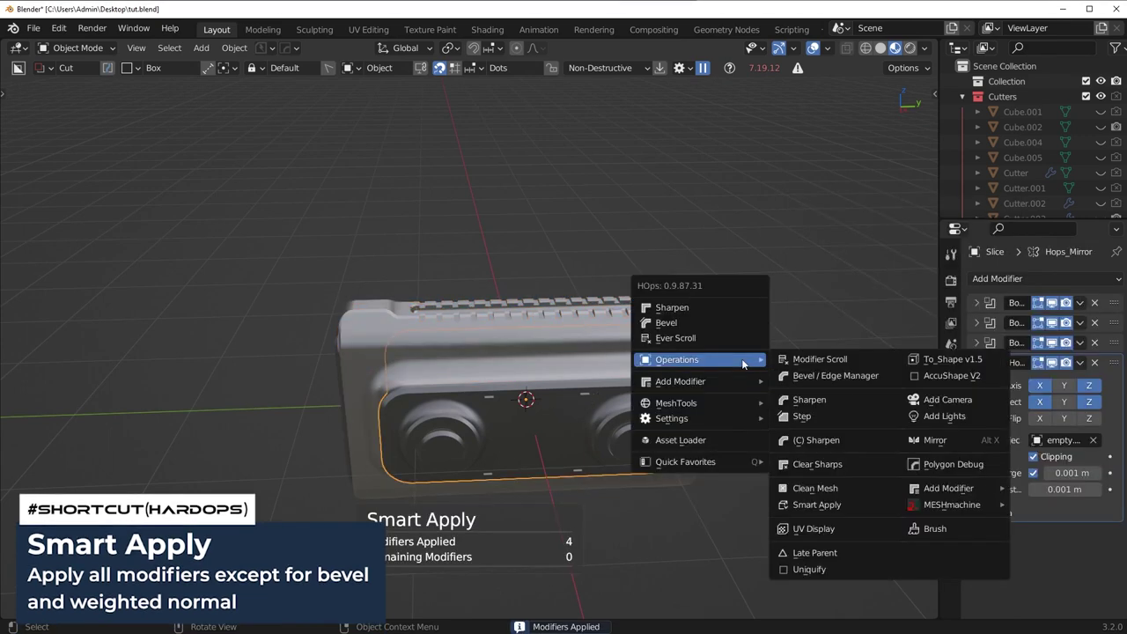
{"action": "left_click", "coordinate": [820, 505]}
Run Smart Apply on the round inner knob pieces of the front dials to apply their modifiers.
{"action": "left_click", "coordinate": [431, 456]}
{"action": "middle_click_drag", "start_coordinate": [555, 472], "coordinate": [653, 403]}
{"action": "scroll", "coordinate": [653, 404], "scroll_direction": "up", "scroll_amount": 4}
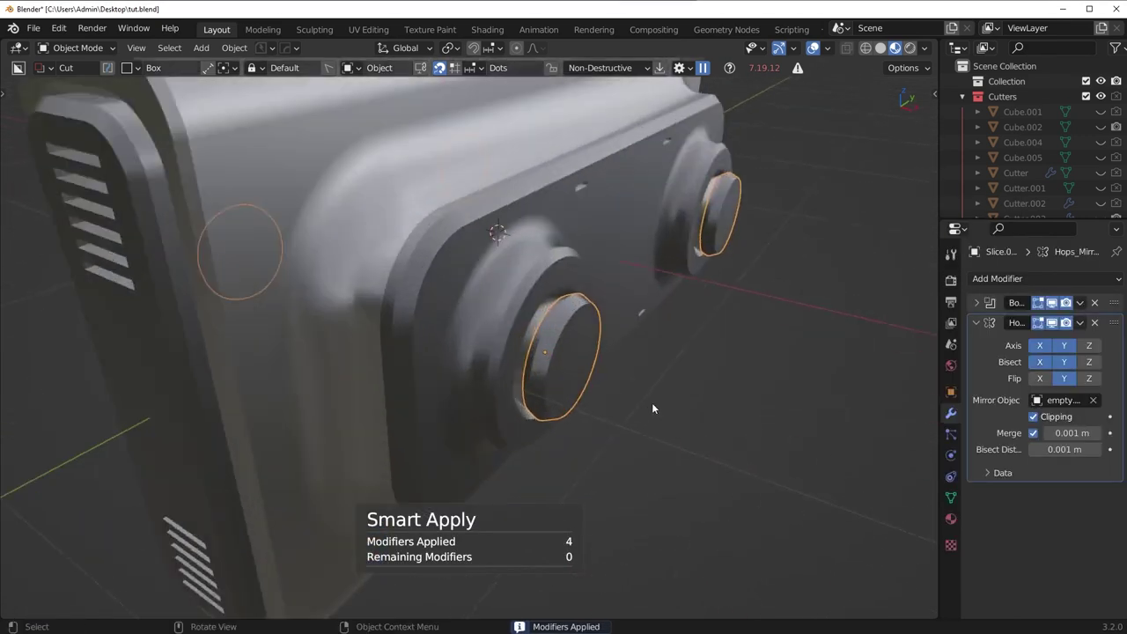
{"action": "scroll", "coordinate": [652, 403], "scroll_direction": "up", "scroll_amount": 2}
{"action": "key", "text": "q"}
{"action": "mouse_move", "coordinate": [653, 404]}
{"action": "left_click", "coordinate": [736, 338]}
Run Smart Apply on the remaining cylindrical dial piece and save an incremented copy of the file with PowerSave.
{"action": "left_click", "coordinate": [594, 284]}
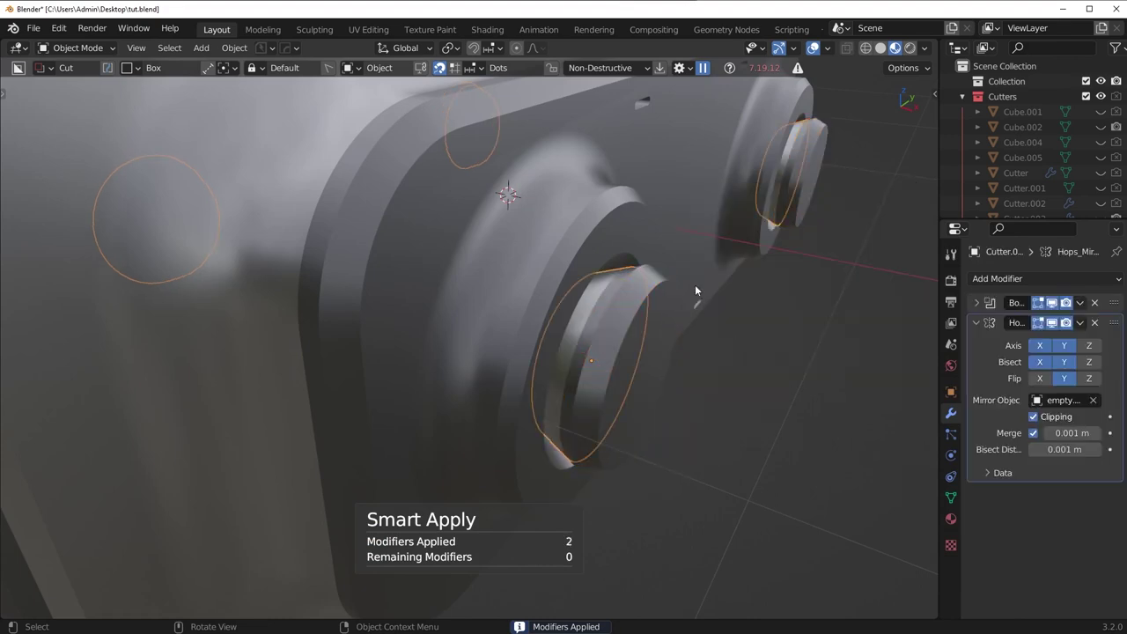
{"action": "key", "text": "q"}
{"action": "mouse_move", "coordinate": [695, 289]}
{"action": "left_click", "coordinate": [758, 431]}
{"action": "left_click", "coordinate": [264, 47]}
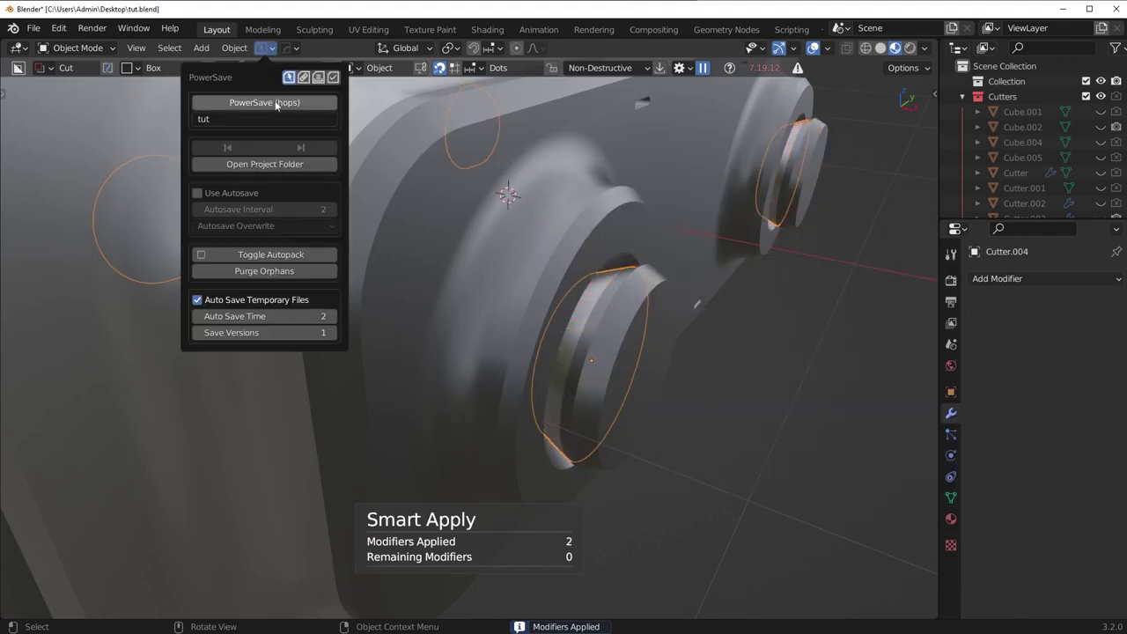
{"action": "left_click", "coordinate": [276, 104]}
Apply the modifiers of the vented side panel with HardOps Smart Apply.
{"action": "middle_click_drag", "start_coordinate": [460, 208], "coordinate": [625, 300]}
{"action": "scroll", "coordinate": [626, 299], "scroll_direction": "down", "scroll_amount": 3}
{"action": "left_click", "coordinate": [210, 317]}
{"action": "key", "text": "q"}
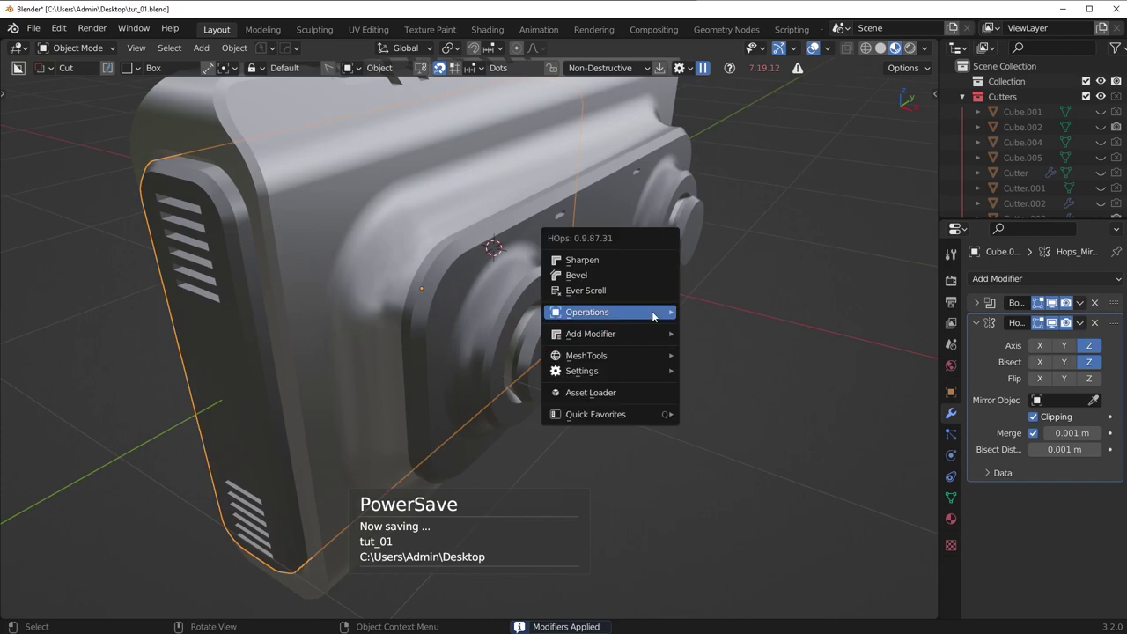
{"action": "mouse_move", "coordinate": [656, 314]}
{"action": "left_click", "coordinate": [749, 434]}
{"action": "scroll", "coordinate": [748, 434], "scroll_direction": "down", "scroll_amount": 3}
{"action": "middle_click_drag", "start_coordinate": [748, 434], "coordinate": [762, 287]}
{"action": "scroll", "coordinate": [696, 390], "scroll_direction": "down", "scroll_amount": 2}
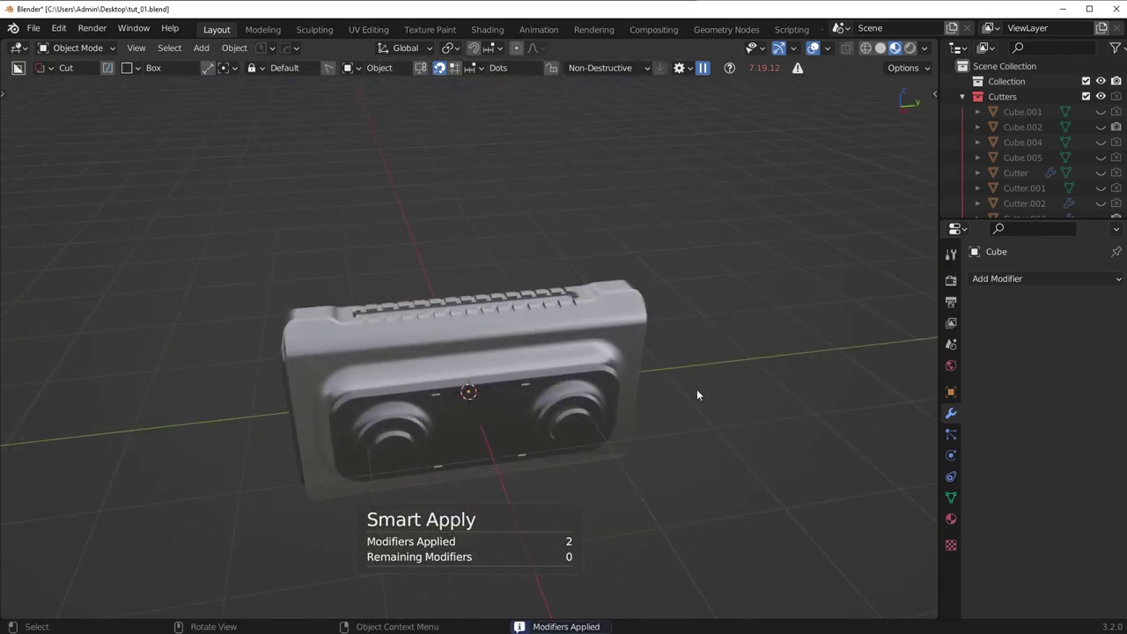
{"action": "scroll", "coordinate": [729, 375], "scroll_direction": "up", "scroll_amount": 3}
{"action": "middle_click_drag", "start_coordinate": [696, 390], "coordinate": [674, 344]}
{"action": "scroll", "coordinate": [719, 356], "scroll_direction": "down", "scroll_amount": 3}
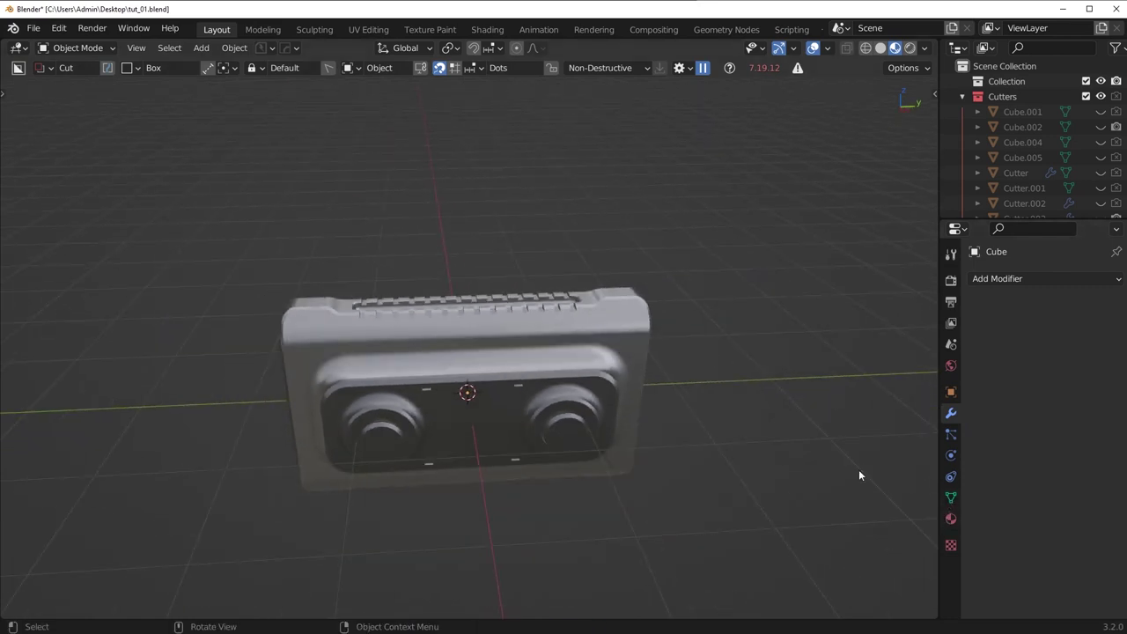
{"action": "middle_click_drag", "start_coordinate": [860, 475], "coordinate": [650, 439]}
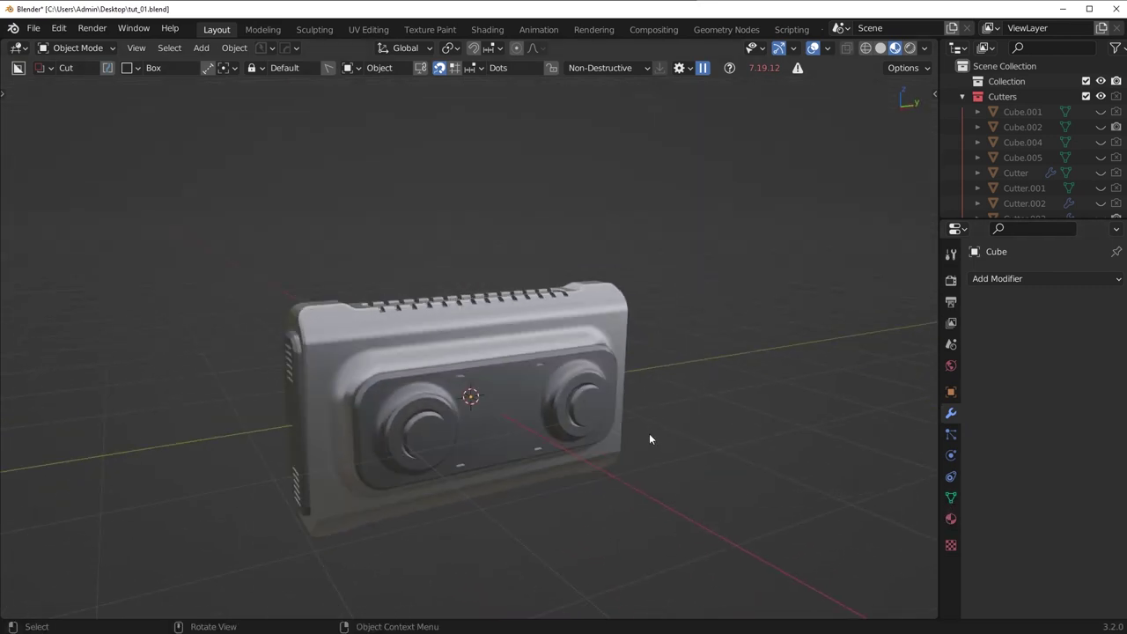
Switch the viewport to rendered shading and set the world color to an Environment Texture using the abandoned slipway HDRI.
{"action": "left_click", "coordinate": [909, 48]}
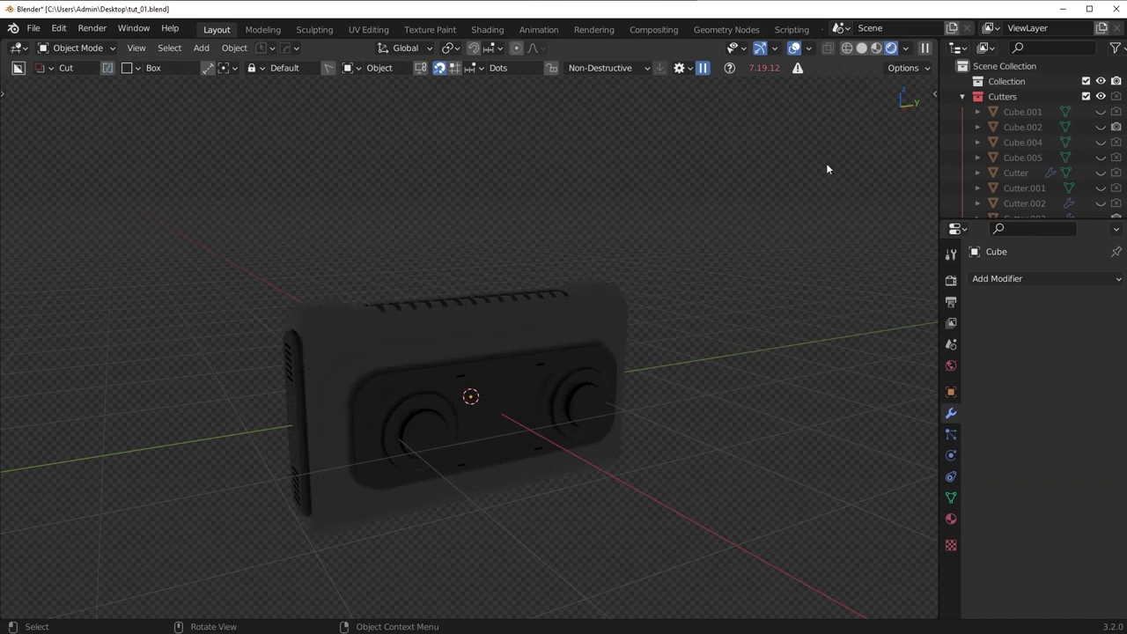
{"action": "left_click", "coordinate": [950, 366]}
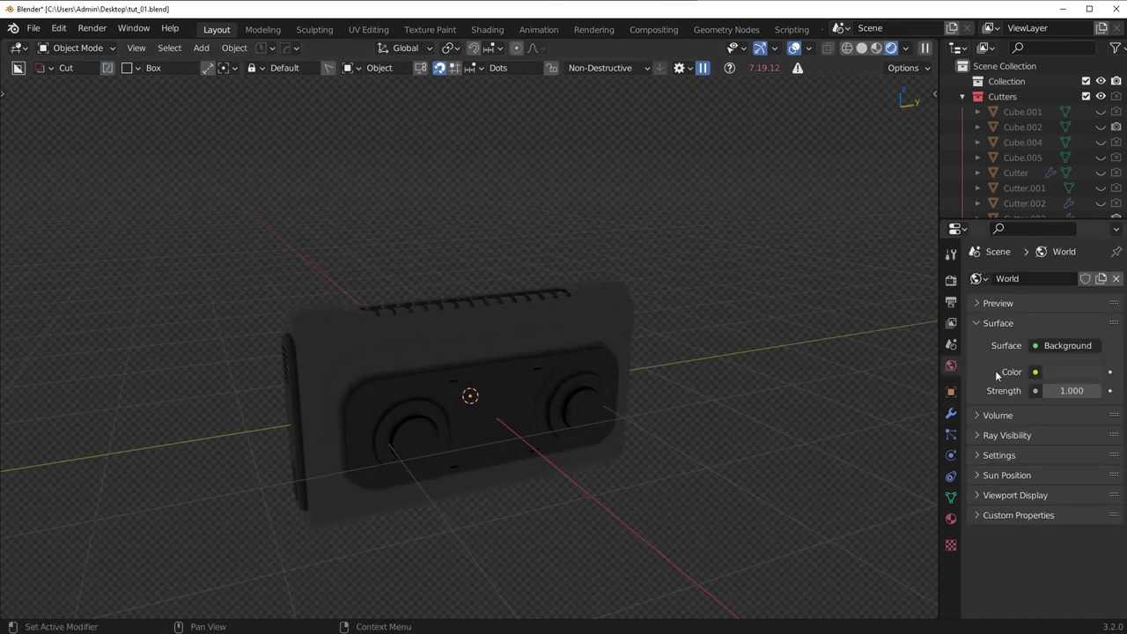
{"action": "left_click", "coordinate": [1036, 373]}
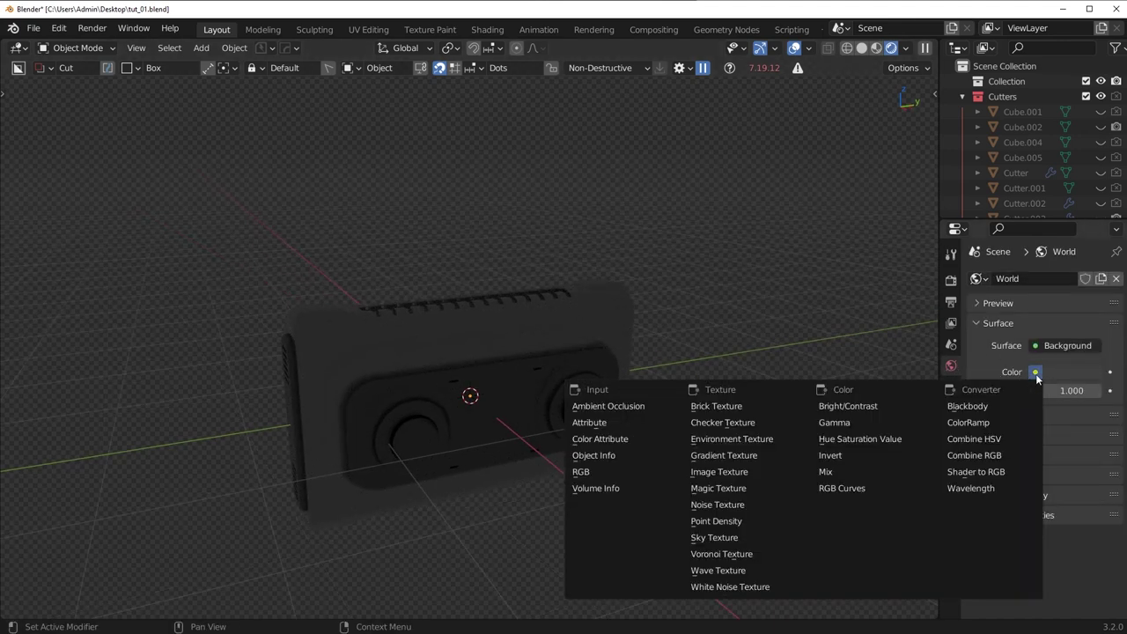
{"action": "left_click", "coordinate": [753, 441]}
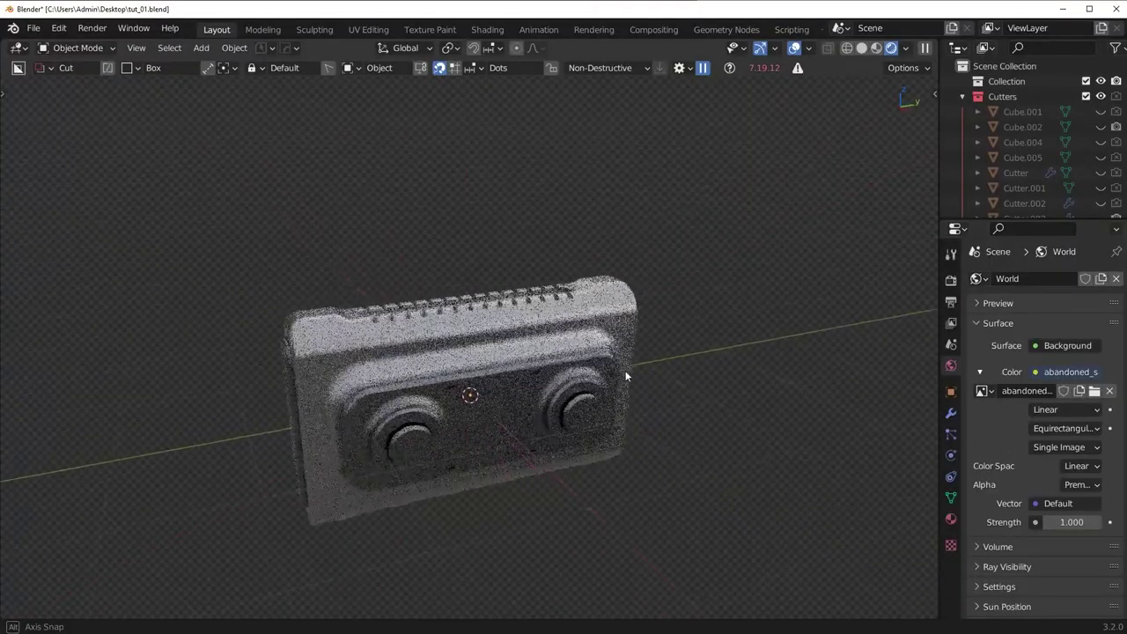
Inspect the HDRI-lit model from several angles in rendered shading and return the viewport to Material Preview.
{"action": "middle_click_drag", "start_coordinate": [593, 388], "coordinate": [563, 427]}
{"action": "mouse_move", "coordinate": [304, 434]}
{"action": "middle_mouse_down"}
{"action": "mouse_move", "coordinate": [626, 425]}
{"action": "mouse_move", "coordinate": [553, 450]}
{"action": "mouse_move", "coordinate": [534, 444]}
{"action": "mouse_move", "coordinate": [605, 366]}
{"action": "mouse_move", "coordinate": [579, 380]}
{"action": "middle_mouse_up"}
{"action": "scroll", "coordinate": [620, 428], "scroll_direction": "up", "scroll_amount": 1}
{"action": "scroll", "coordinate": [535, 444], "scroll_direction": "up", "scroll_amount": 1}
{"action": "scroll", "coordinate": [534, 444], "scroll_direction": "down", "scroll_amount": 2}
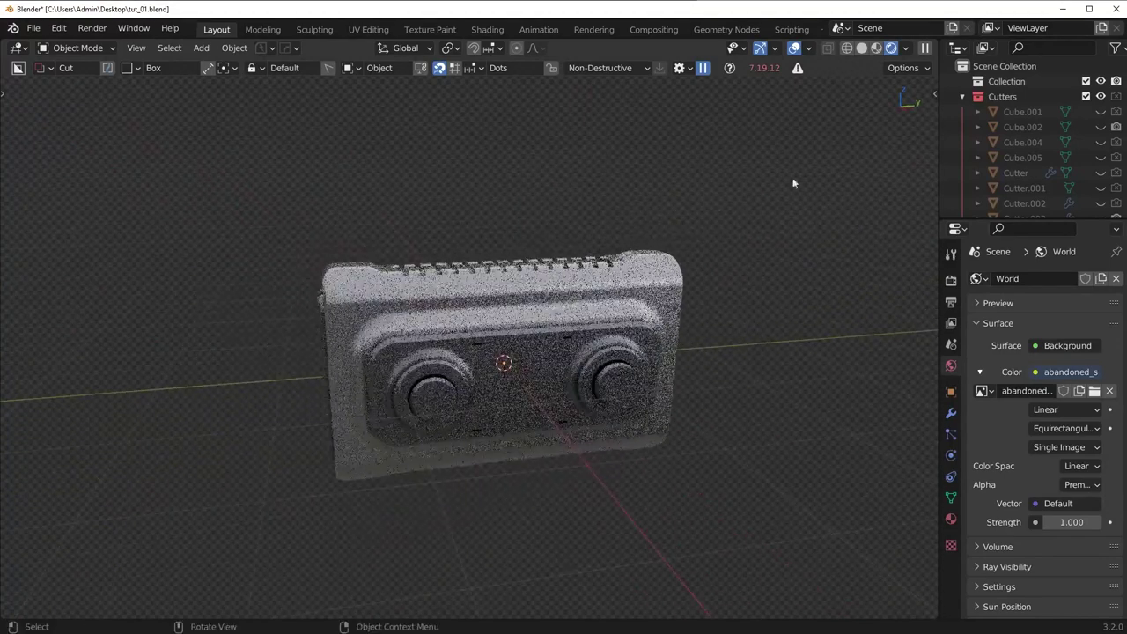
{"action": "middle_click_drag", "start_coordinate": [740, 211], "coordinate": [708, 368]}
{"action": "left_click", "coordinate": [875, 49]}
Add a HardOps bevel to all model objects with 3 segments, width 0.0073, profile 0.70 and a 30° angle limit.
{"action": "scroll", "coordinate": [620, 349], "scroll_direction": "up", "scroll_amount": 4}
{"action": "key", "text": "a"}
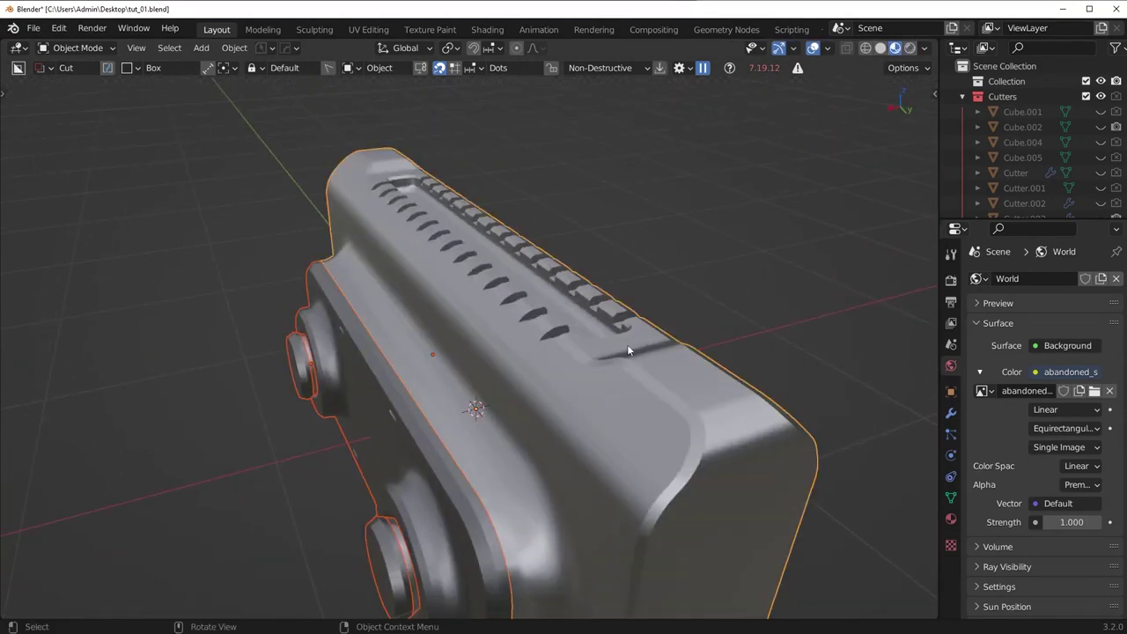
{"action": "key", "text": "q"}
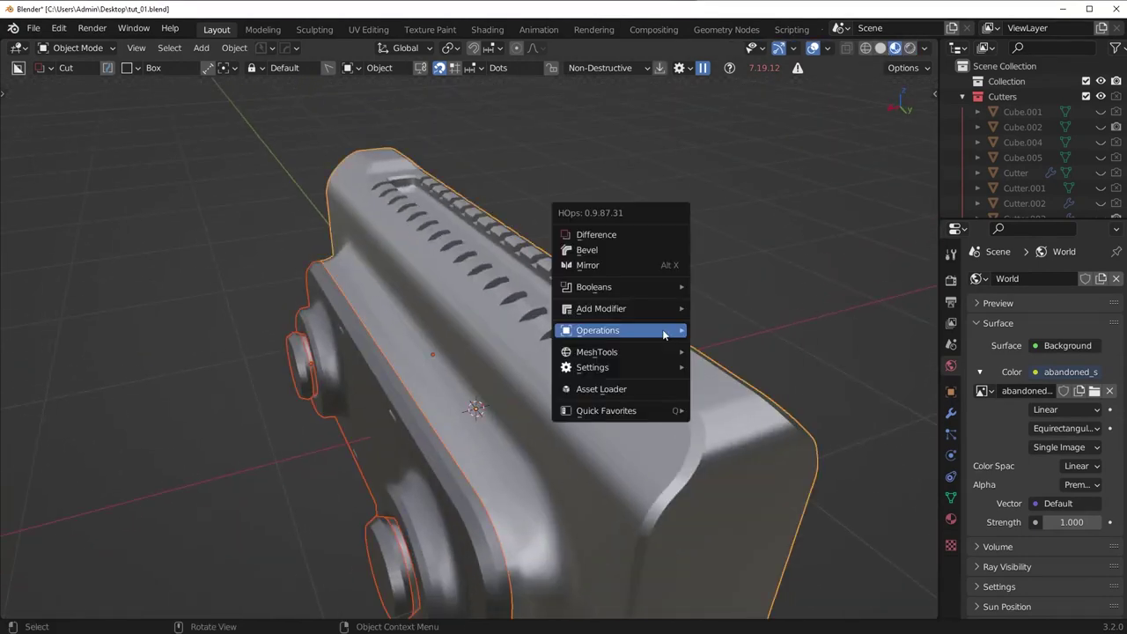
{"action": "left_click", "coordinate": [645, 250]}
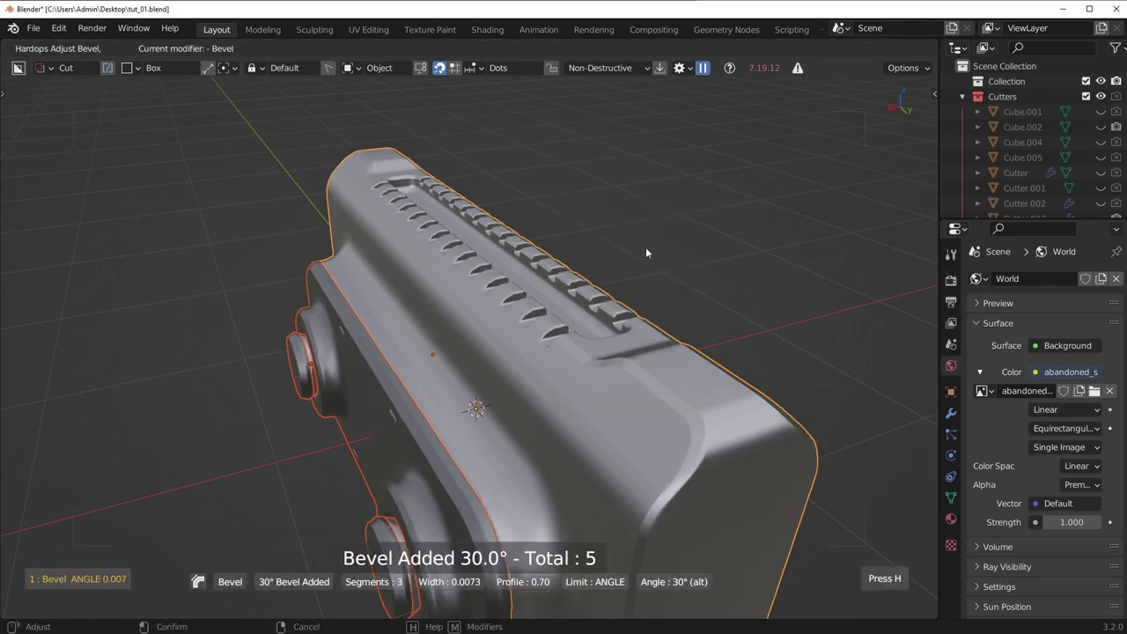
{"action": "left_click", "coordinate": [647, 252]}
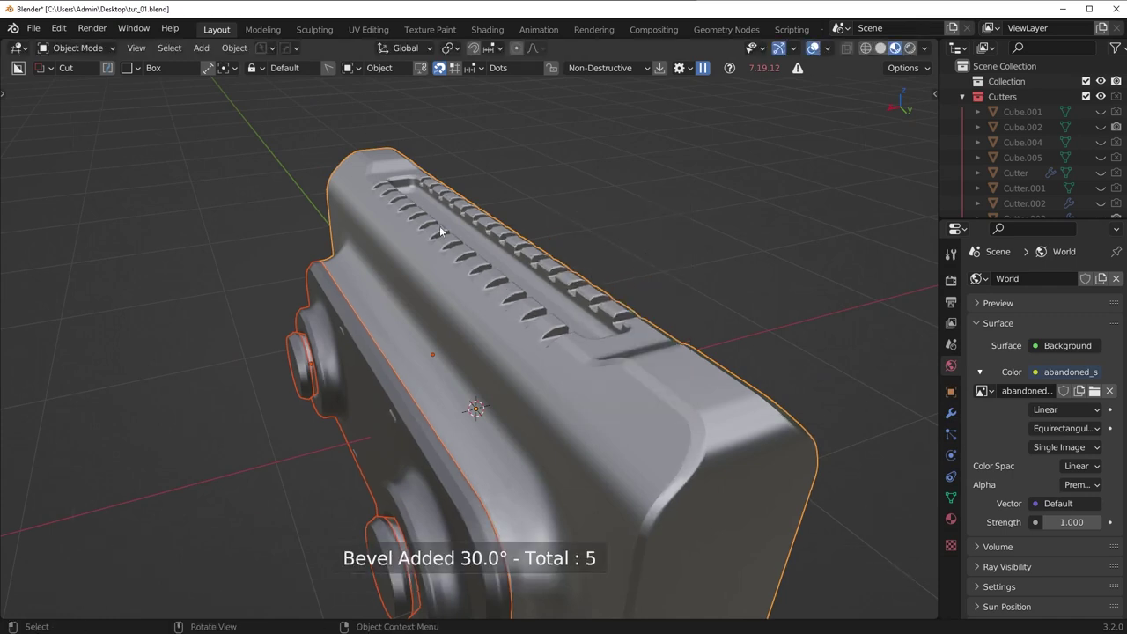
Select the main body, split the 3D viewport in two and turn the new area into a Shader Editor with its sidebar hidden.
{"action": "middle_click_drag", "start_coordinate": [526, 334], "coordinate": [567, 306]}
{"action": "scroll", "coordinate": [555, 326], "scroll_direction": "down", "scroll_amount": 3}
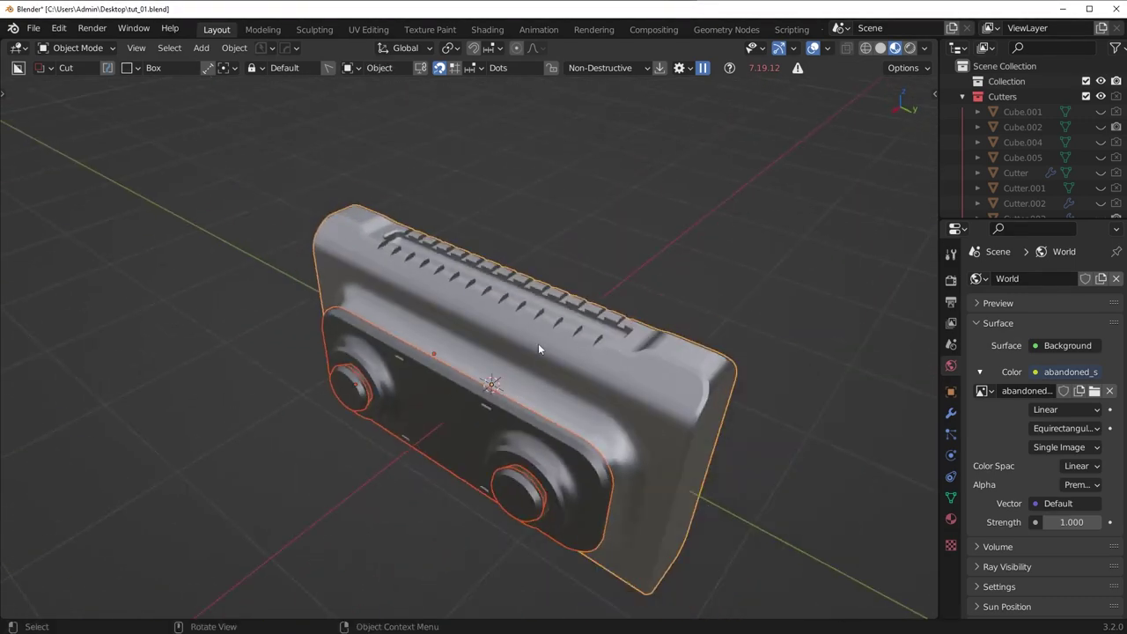
{"action": "left_click", "coordinate": [659, 344]}
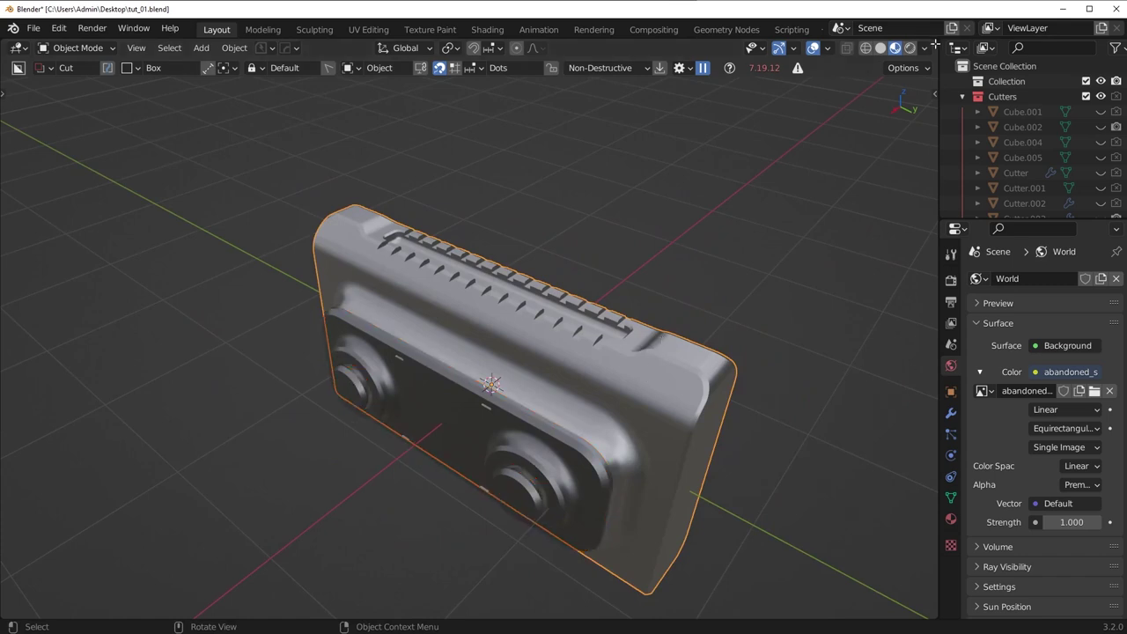
{"action": "left_click_drag", "start_coordinate": [935, 44], "coordinate": [503, 71]}
{"action": "left_click", "coordinate": [521, 47]}
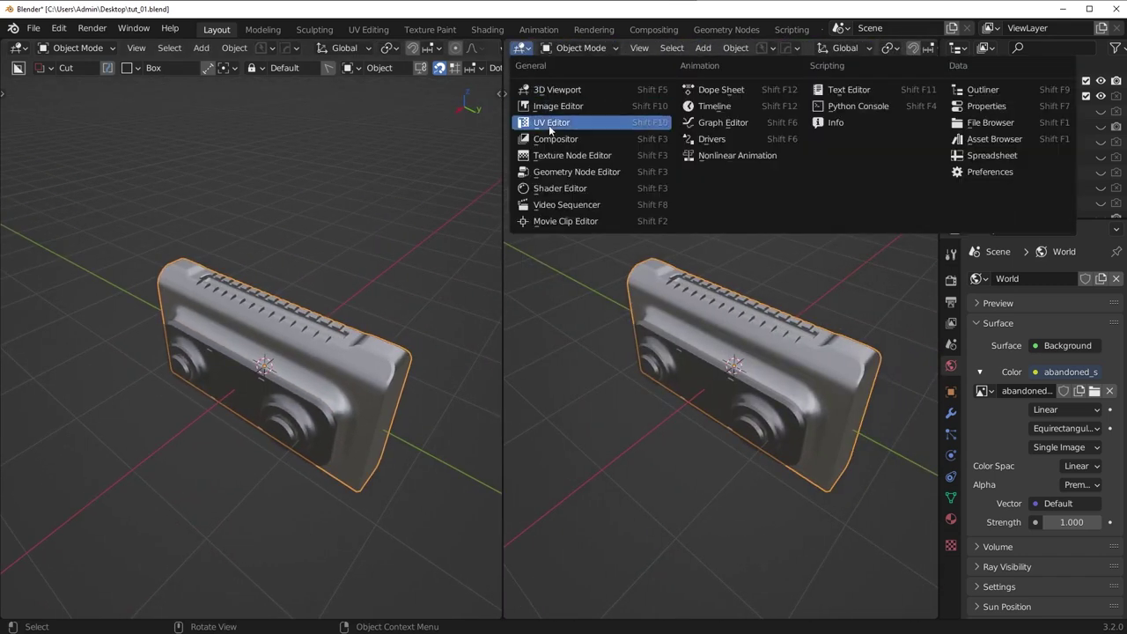
{"action": "left_click", "coordinate": [560, 192]}
{"action": "middle_click_drag", "start_coordinate": [614, 327], "coordinate": [643, 302]}
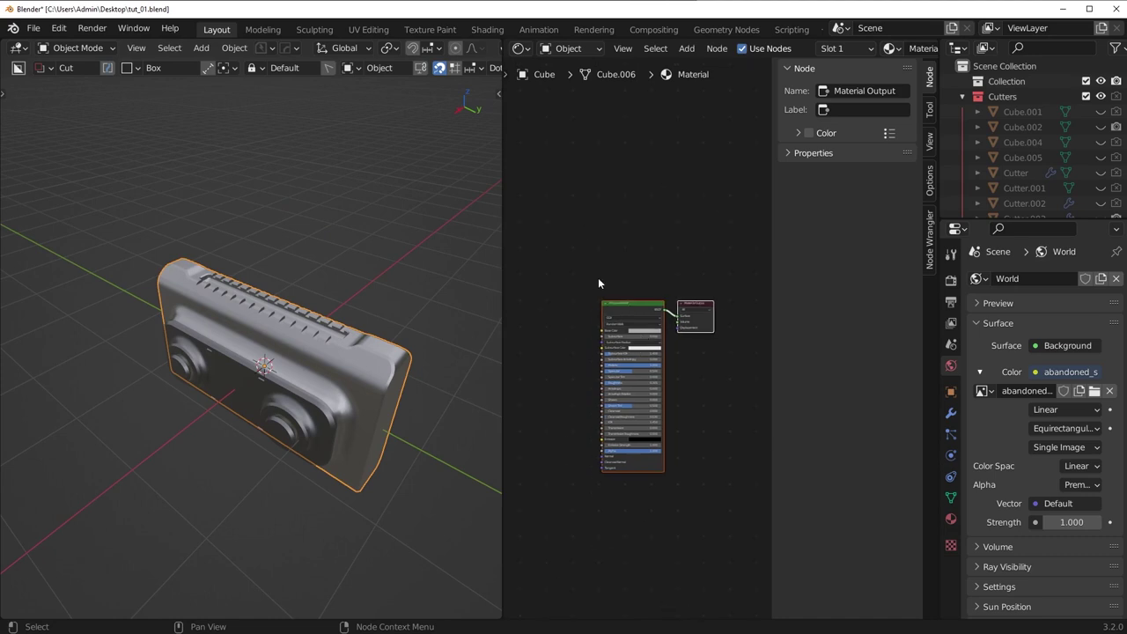
{"action": "left_click", "coordinate": [597, 275]}
{"action": "key", "text": "n"}
{"action": "scroll", "coordinate": [583, 363], "scroll_direction": "up", "scroll_amount": 3}
{"action": "scroll", "coordinate": [277, 340], "scroll_direction": "up", "scroll_amount": 3}
Add a Bevel input node to the main body's material and connect its Normal output to the Principled BSDF's Normal input.
{"action": "middle_click_drag", "start_coordinate": [278, 341], "coordinate": [426, 336]}
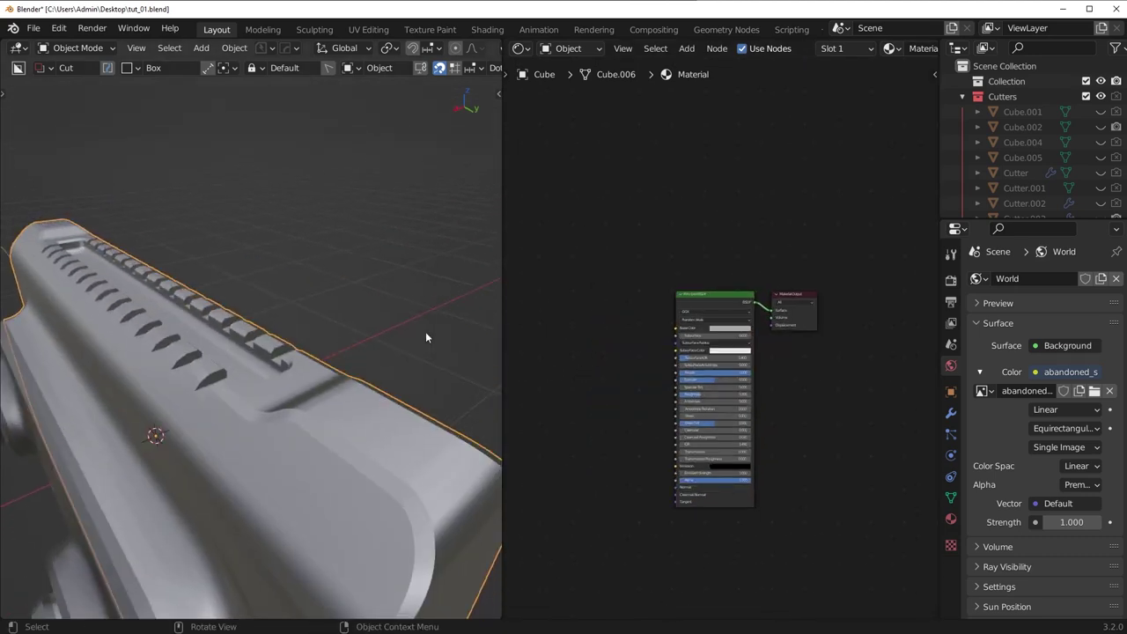
{"action": "middle_click_drag", "start_coordinate": [505, 343], "coordinate": [564, 358]}
{"action": "key", "text": "shift+a"}
{"action": "mouse_move", "coordinate": [629, 358]}
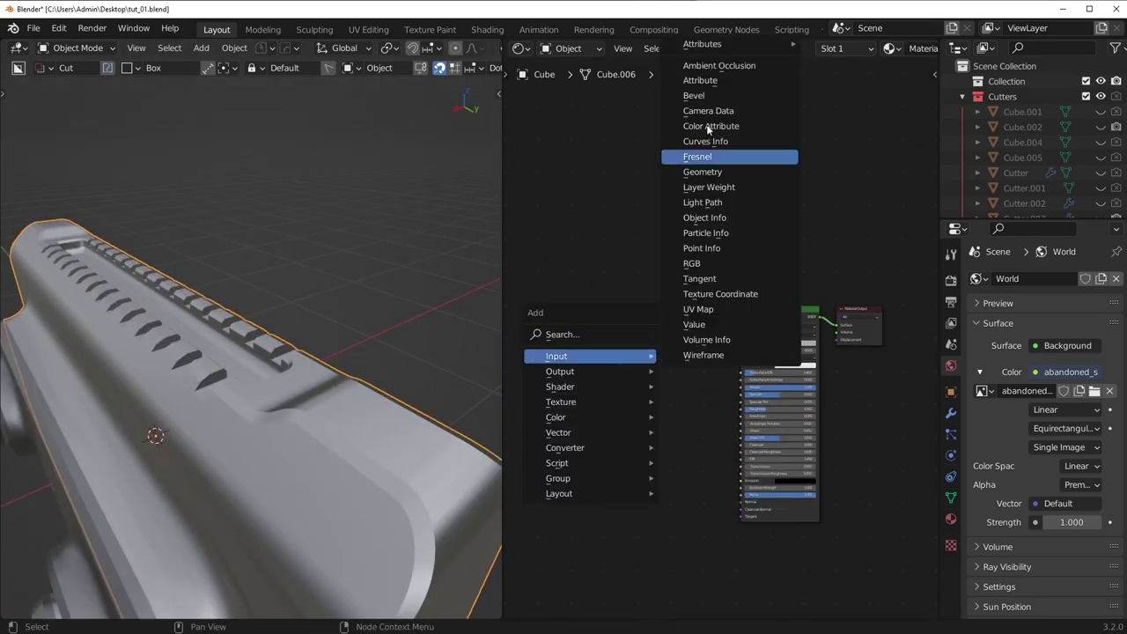
{"action": "left_click", "coordinate": [696, 94]}
{"action": "left_click", "coordinate": [649, 399]}
{"action": "scroll", "coordinate": [691, 475], "scroll_direction": "up", "scroll_amount": 3}
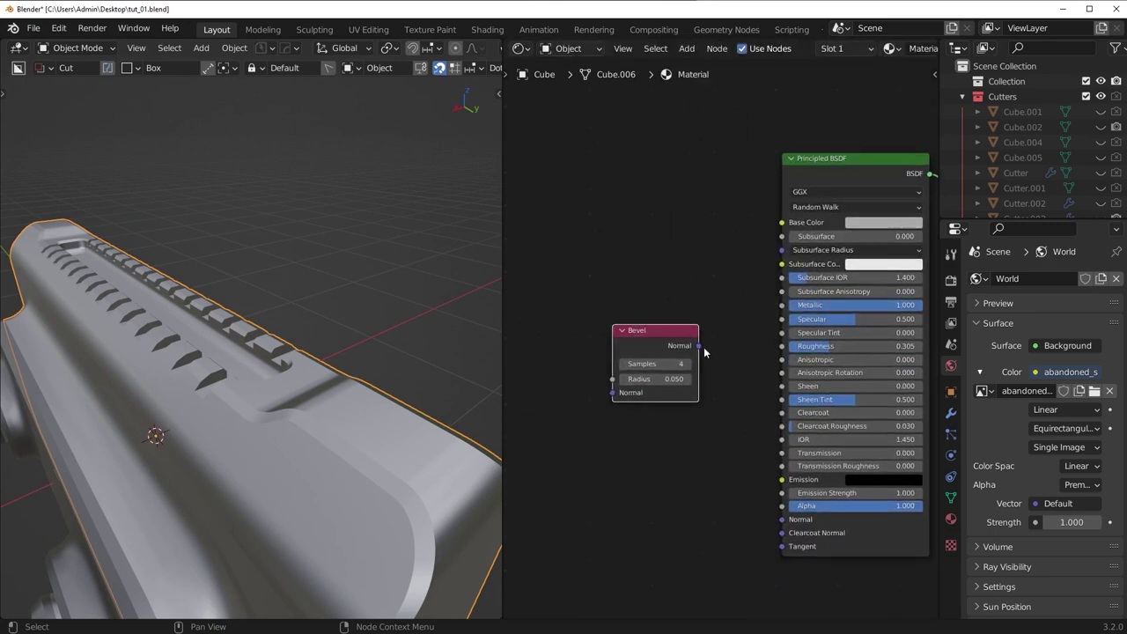
{"action": "left_click_drag", "start_coordinate": [699, 345], "coordinate": [766, 441]}
{"action": "left_click_drag", "start_coordinate": [796, 526], "coordinate": [796, 525]}
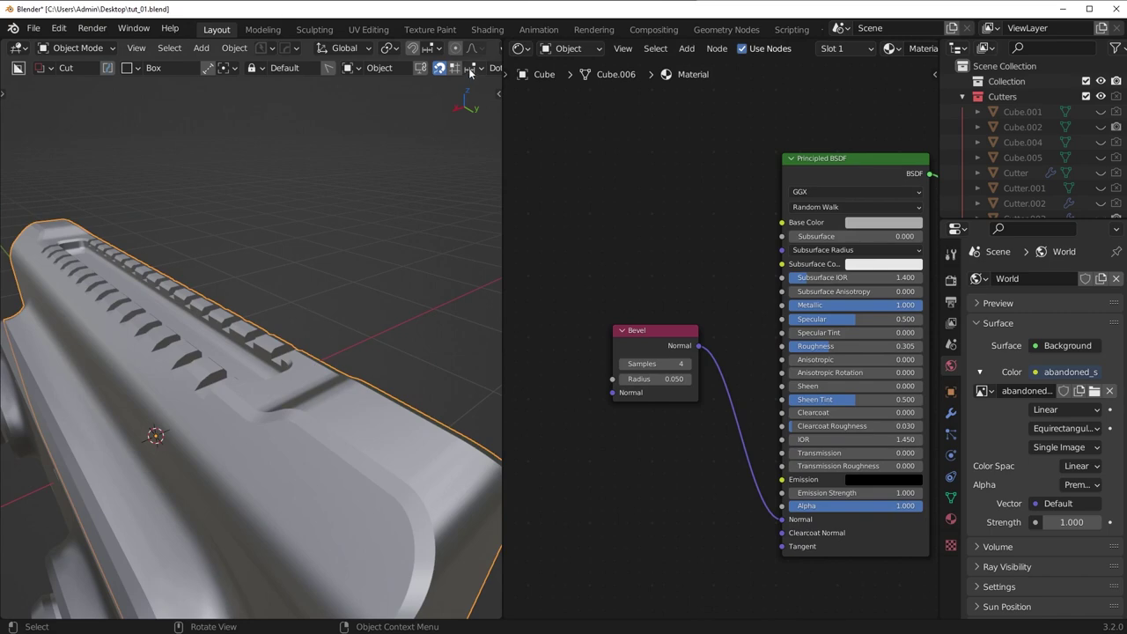
Switch the viewport to rendered shading and compare the body without the Bevel node by cutting its link and undoing the cut.
{"action": "left_click", "coordinate": [350, 208]}
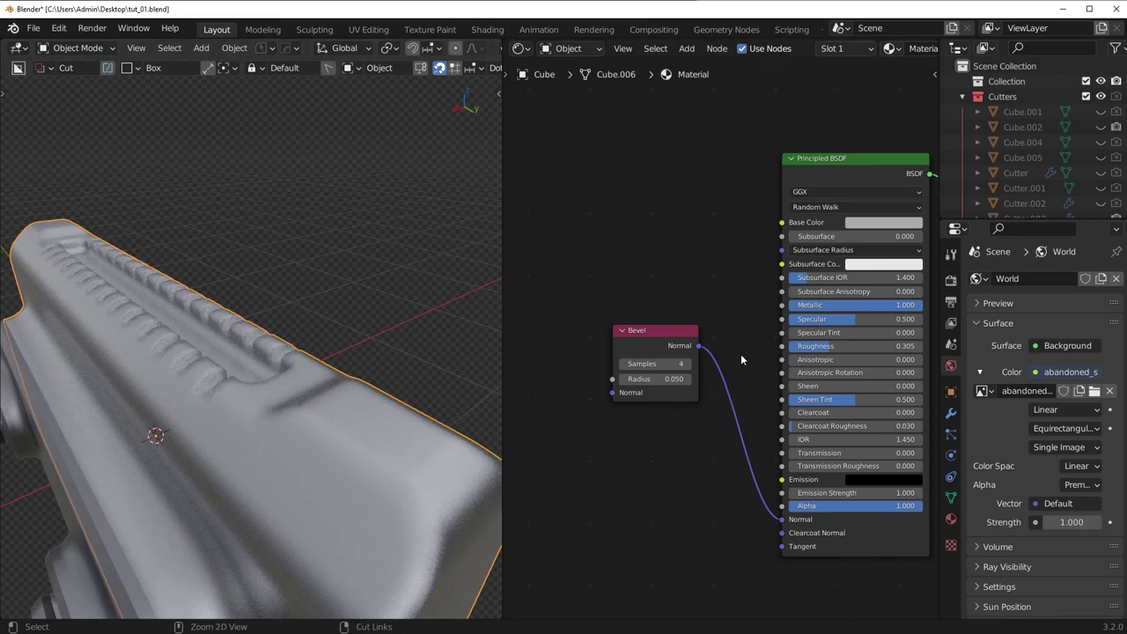
{"action": "right_click_drag", "start_coordinate": [740, 388], "coordinate": [715, 489], "text": "ctrl"}
{"action": "key", "text": "ctrl+z"}
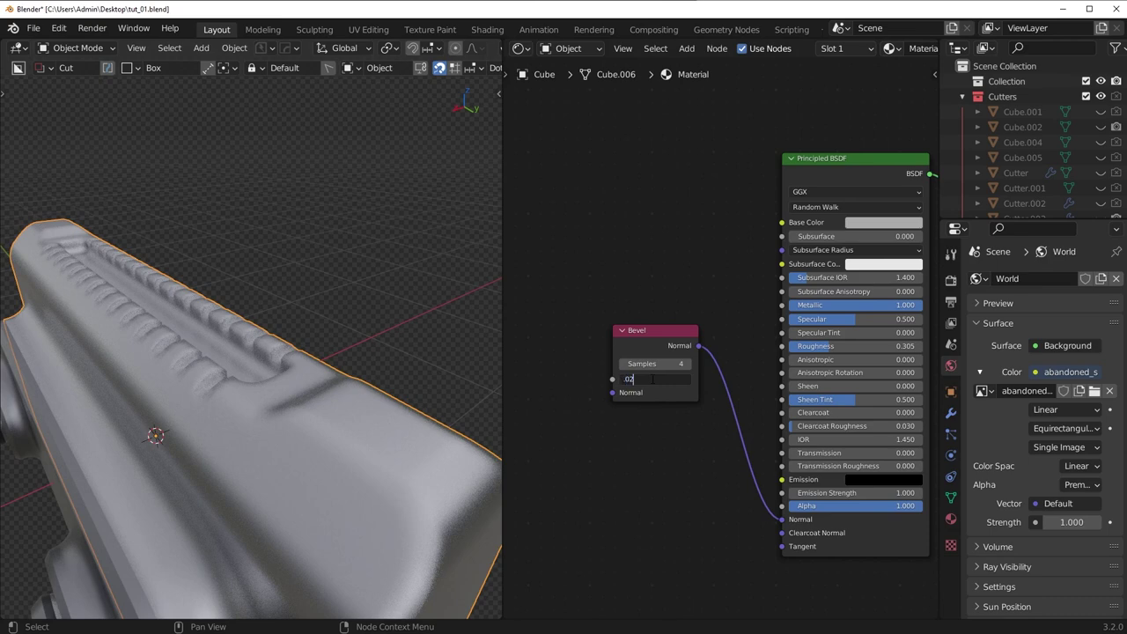
Try a Bevel node radius of 0.02 and settle on 0.01.
{"action": "key", "text": "Return"}
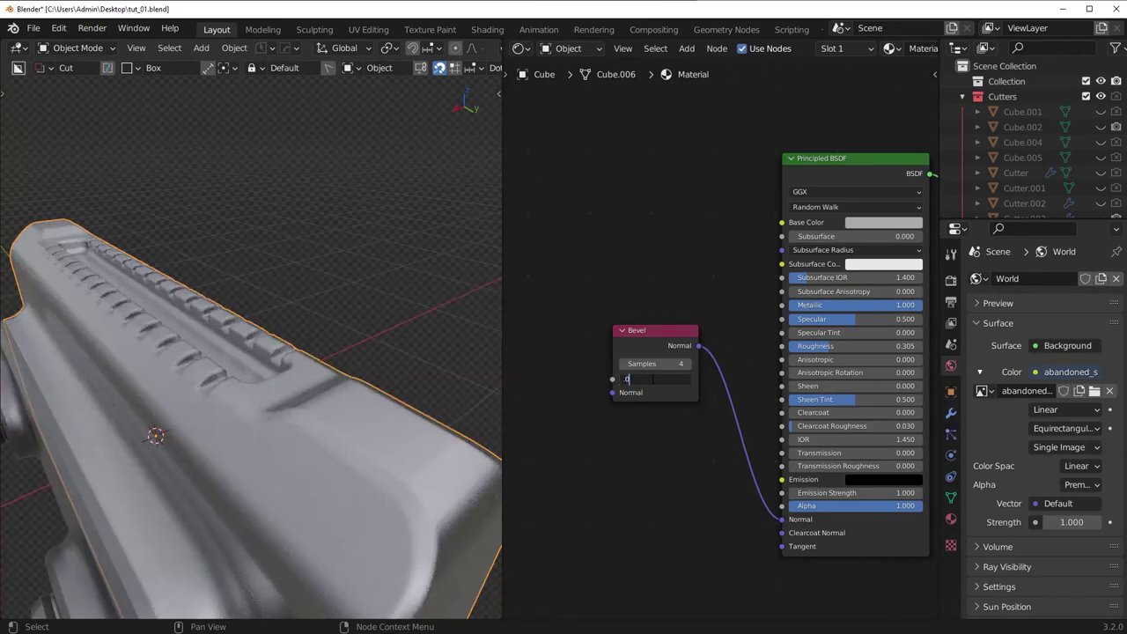
{"action": "type", "text": "1"}
{"action": "key", "text": "Return"}
Cut the Bevel node's Normal link and undo it to compare the edges of the top slots up close.
{"action": "scroll", "coordinate": [171, 393], "scroll_direction": "up", "scroll_amount": 1}
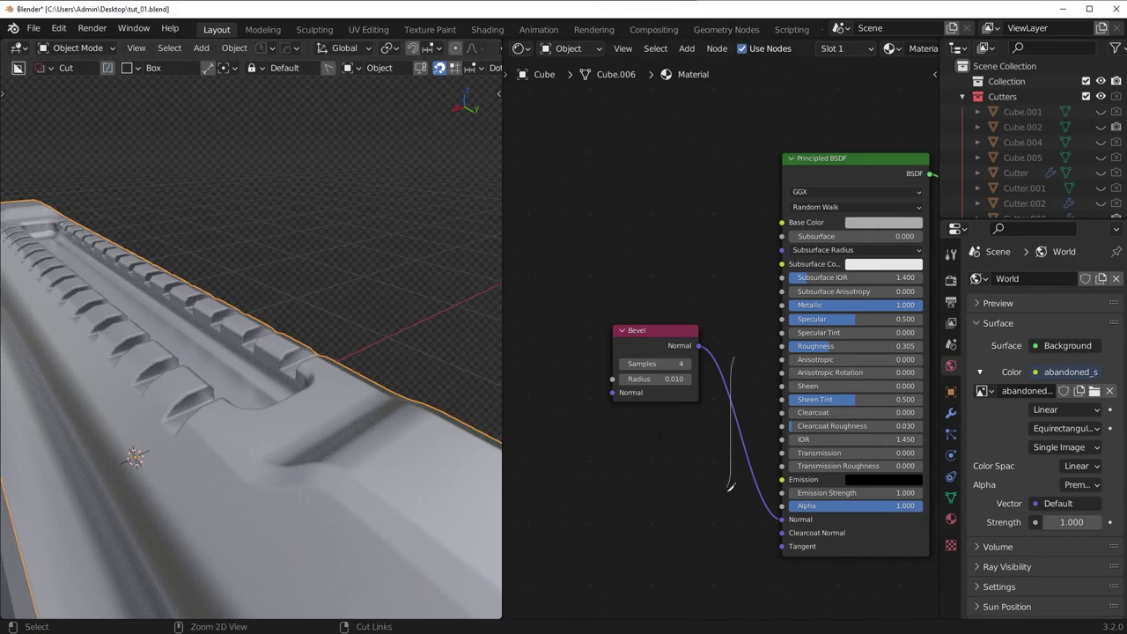
{"action": "right_click_drag", "start_coordinate": [730, 487], "coordinate": [724, 495], "text": "ctrl"}
{"action": "key", "text": "ctrl+z"}
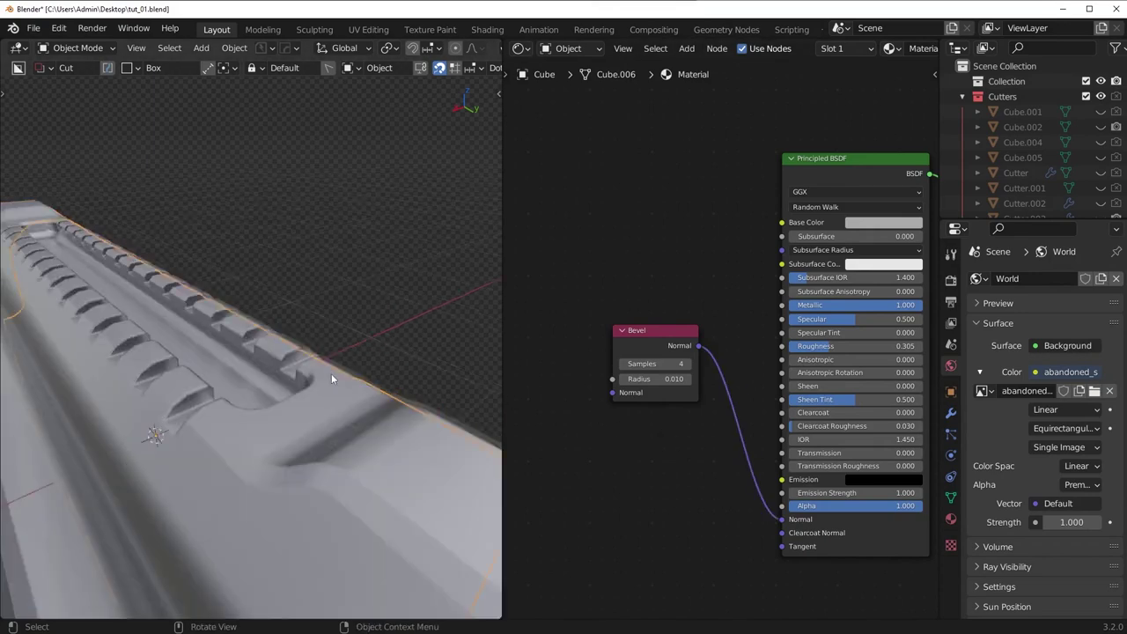
Copy the Bevel node into the front plate's Material.002 and connect it to the Principled BSDF's Normal input.
{"action": "scroll", "coordinate": [331, 378], "scroll_direction": "down", "scroll_amount": 5}
{"action": "middle_click_drag", "start_coordinate": [297, 393], "coordinate": [435, 382]}
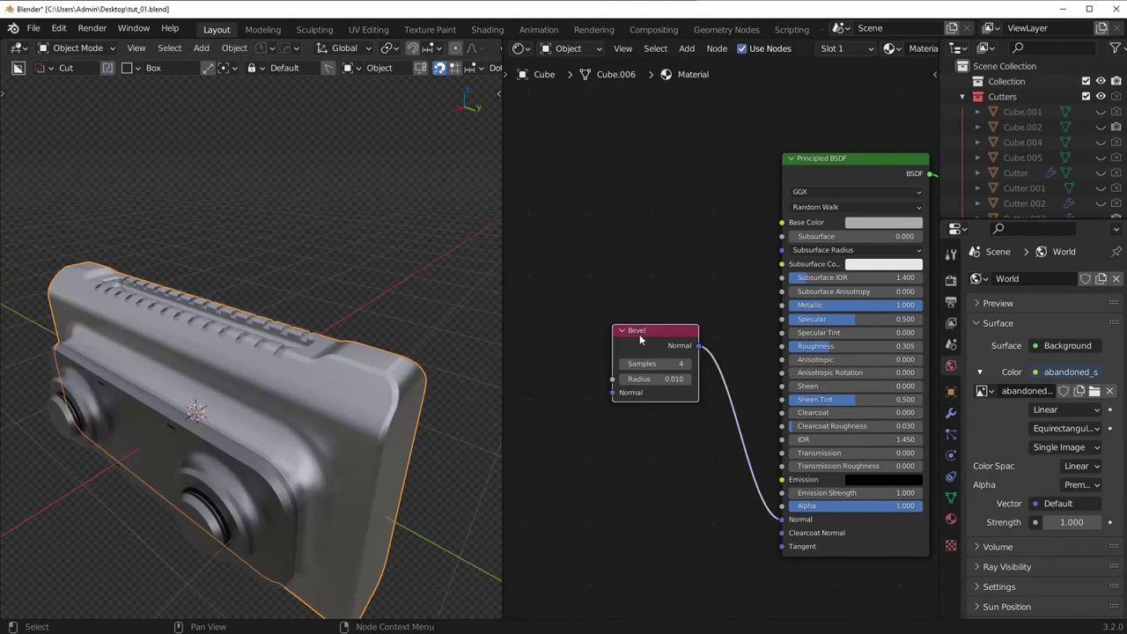
{"action": "left_click", "coordinate": [255, 478]}
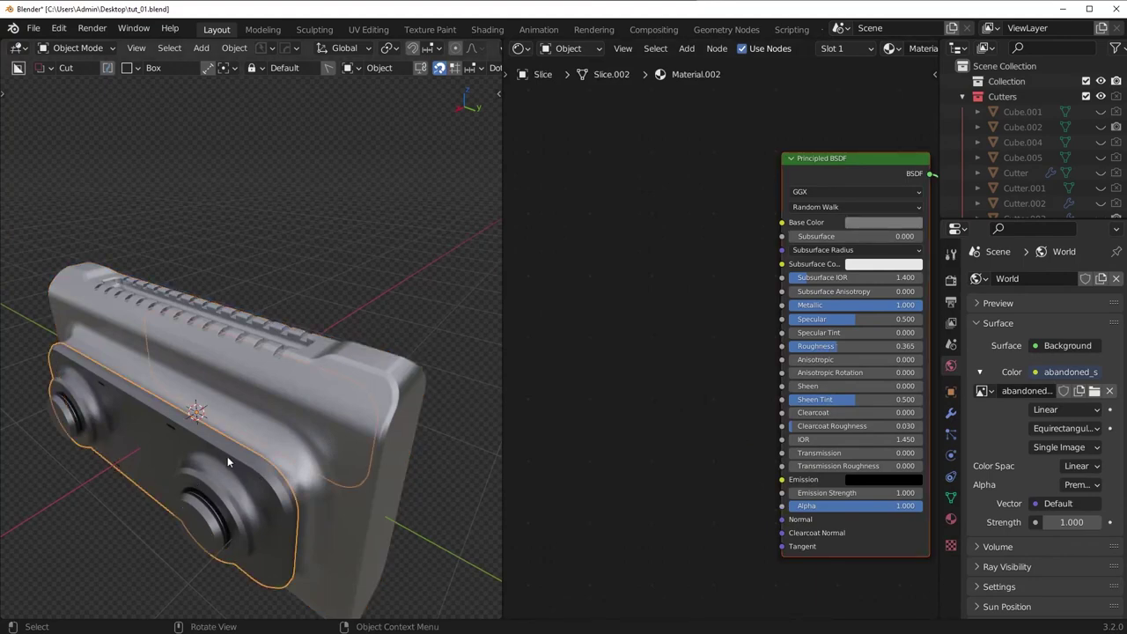
{"action": "key", "text": "ctrl+v"}
{"action": "left_click_drag", "start_coordinate": [697, 349], "coordinate": [818, 517]}
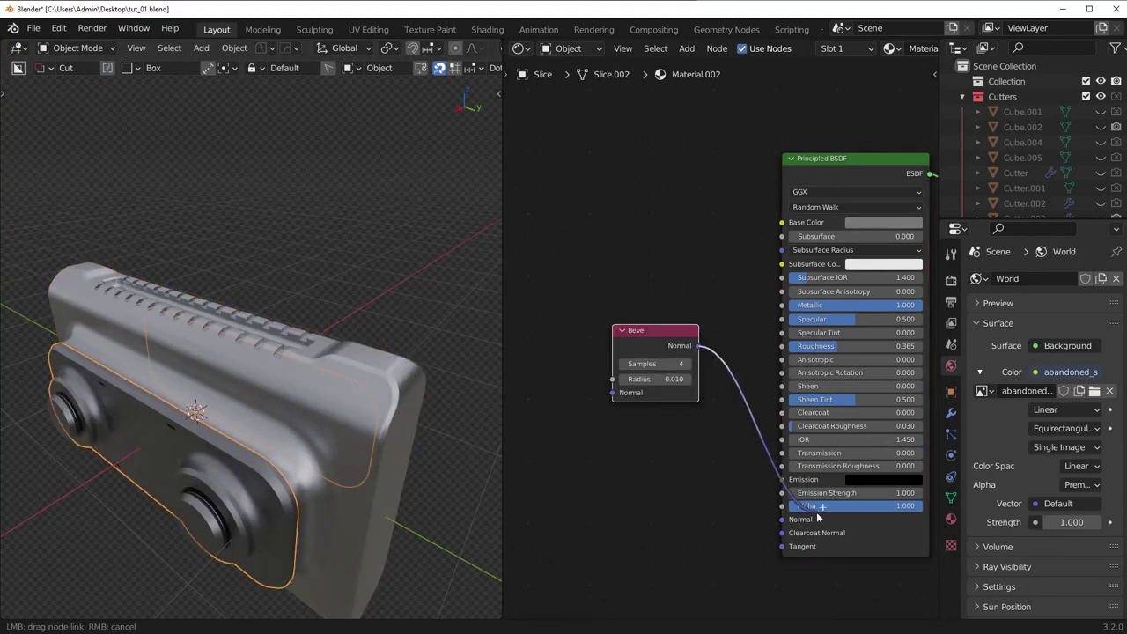
Select the vented side panel and merge the Shader Editor area back into a single full-width 3D viewport.
{"action": "mouse_move", "coordinate": [183, 421]}
{"action": "middle_mouse_down"}
{"action": "mouse_move", "coordinate": [343, 399]}
{"action": "mouse_move", "coordinate": [162, 420]}
{"action": "middle_mouse_up"}
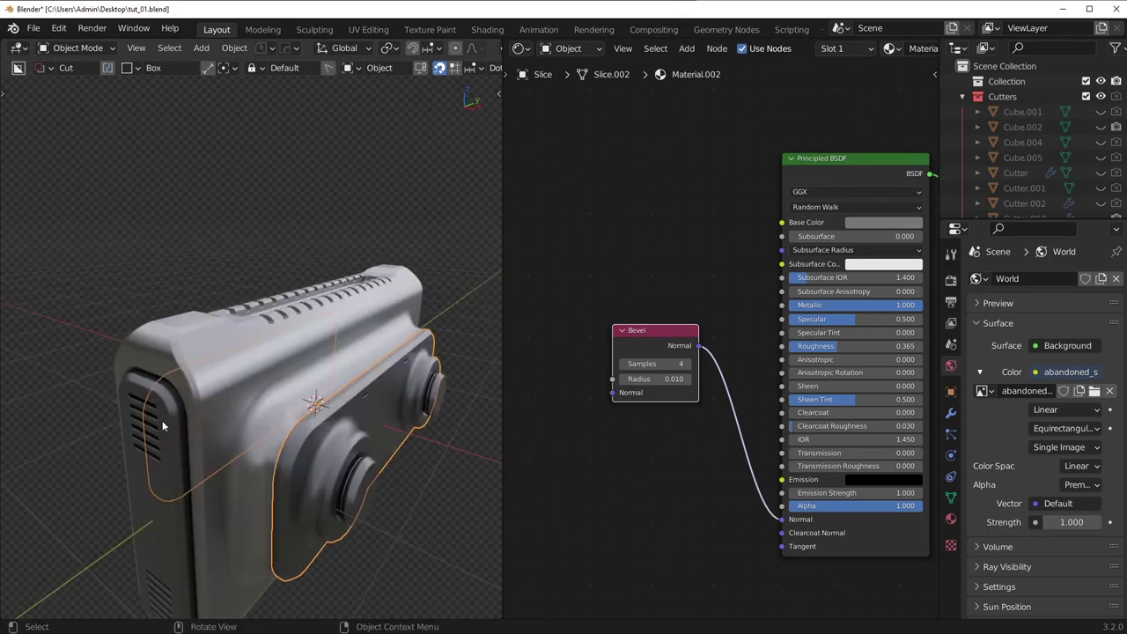
{"action": "left_click", "coordinate": [162, 420]}
{"action": "middle_click_drag", "start_coordinate": [356, 366], "coordinate": [319, 346]}
{"action": "left_click_drag", "start_coordinate": [498, 38], "coordinate": [588, 168]}
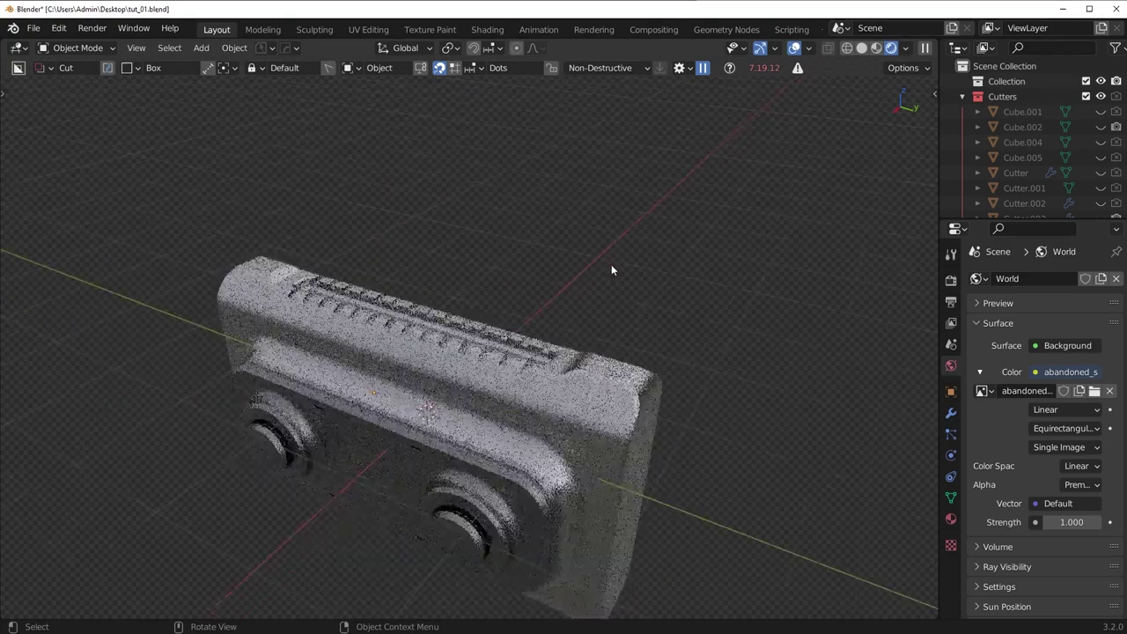
Save the file and switch the viewport shading to Material Preview.
{"action": "middle_click_drag", "start_coordinate": [573, 319], "coordinate": [662, 282]}
{"action": "key", "text": "ctrl+s"}
{"action": "key", "text": "z"}
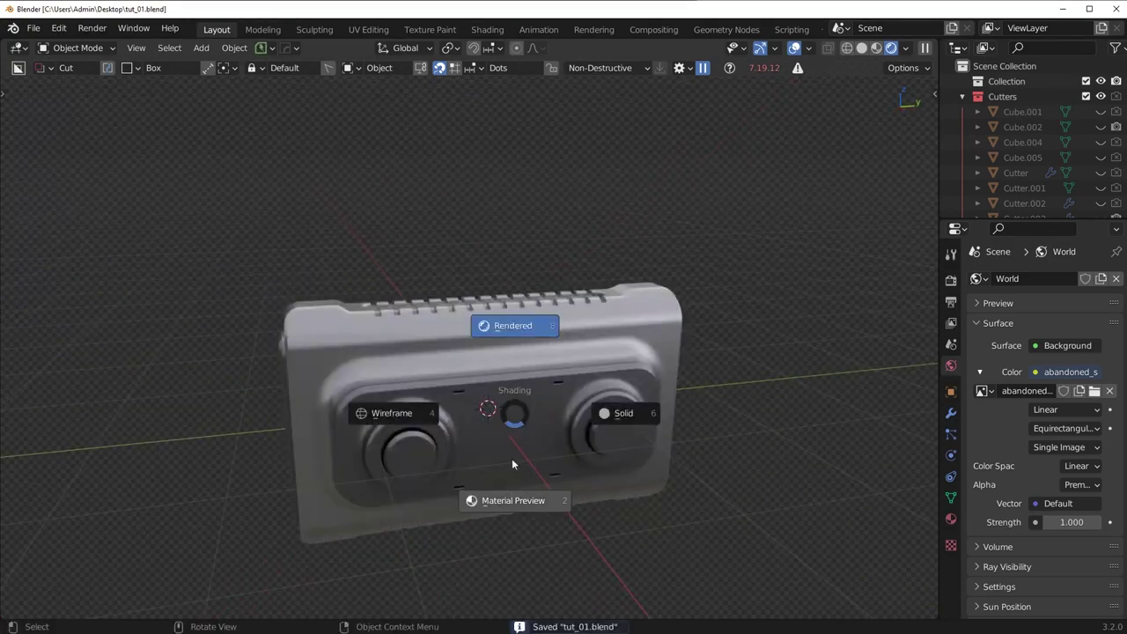
{"action": "left_click", "coordinate": [516, 479]}
Insert the round slotted-knob decal from the BlenderBros Patreon Nov 2020 library with DECALmachine.
{"action": "middle_click_drag", "start_coordinate": [516, 479], "coordinate": [498, 442]}
{"action": "scroll", "coordinate": [505, 401], "scroll_direction": "up", "scroll_amount": 4}
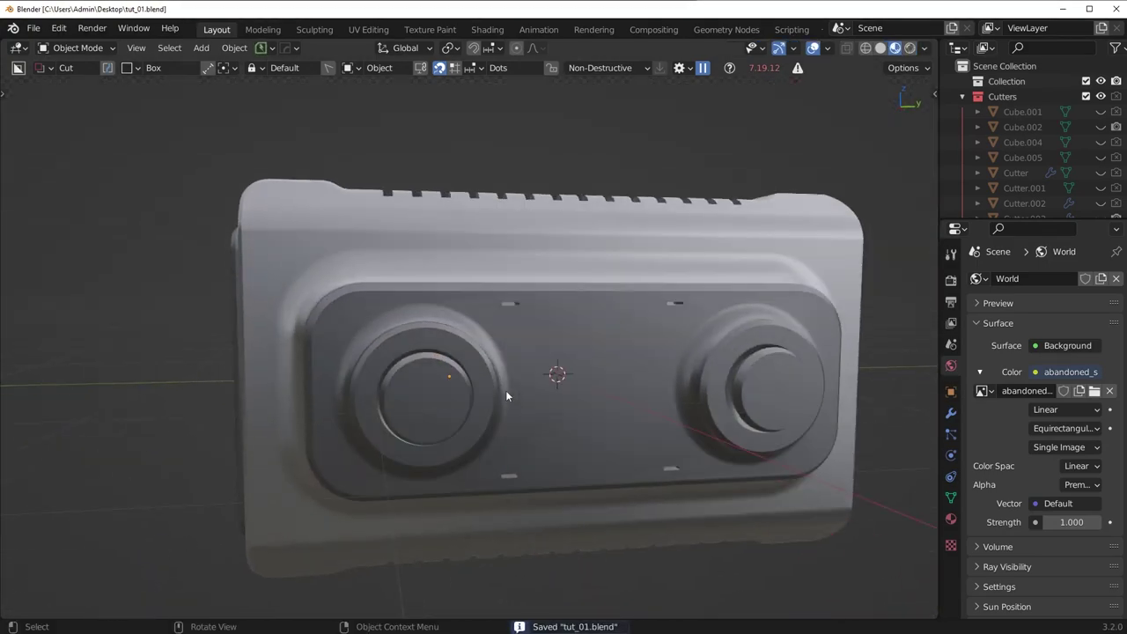
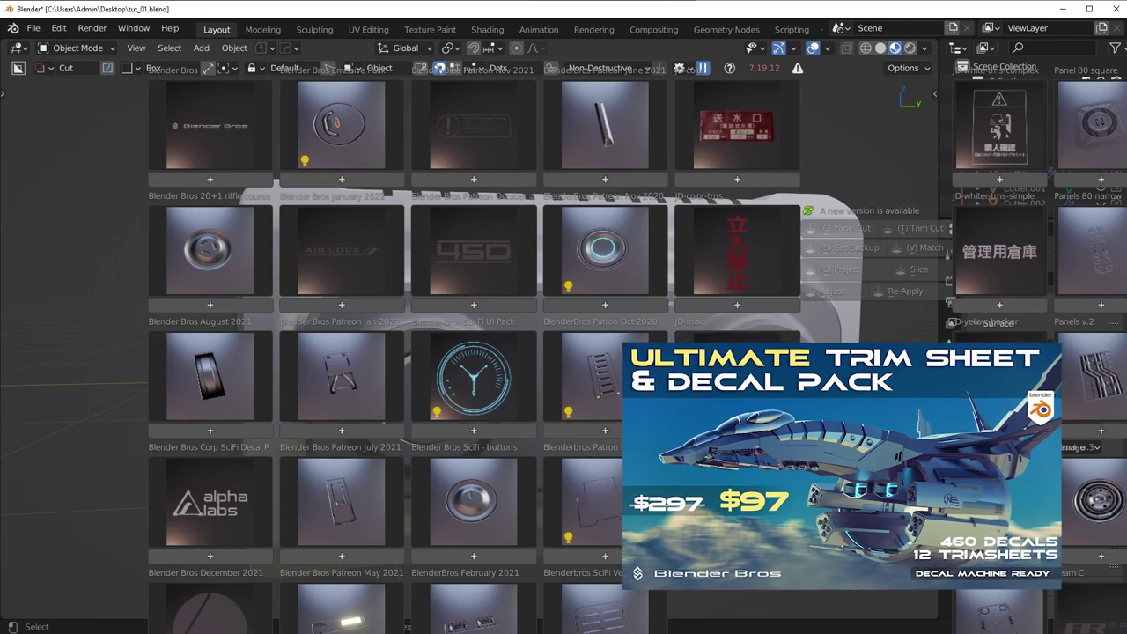
{"action": "left_click", "coordinate": [213, 251]}
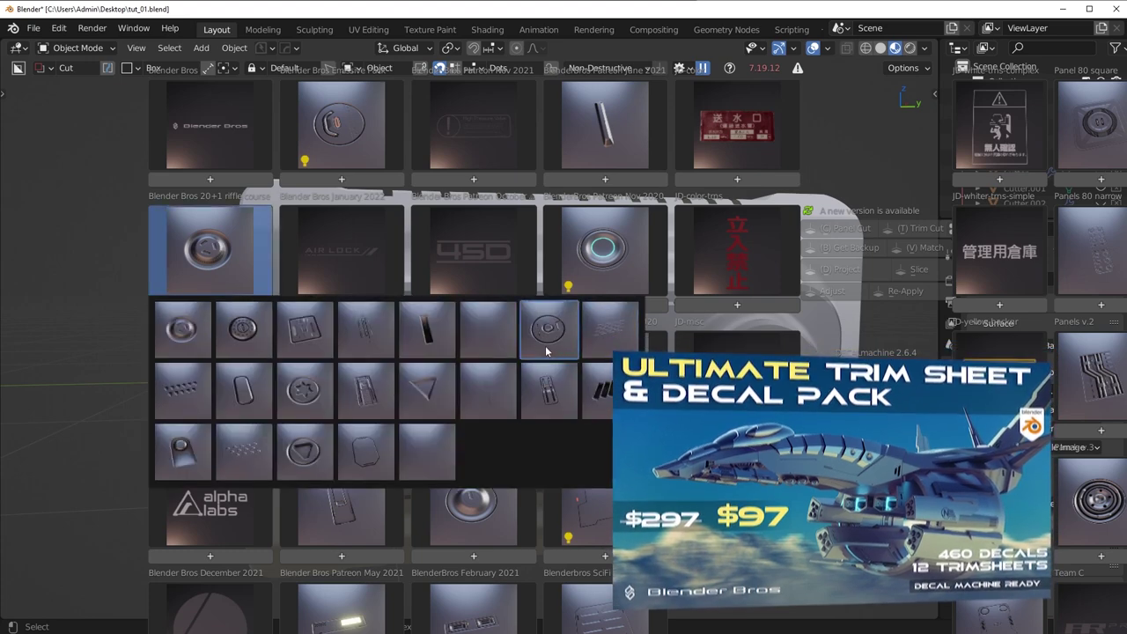
{"action": "left_click", "coordinate": [621, 263]}
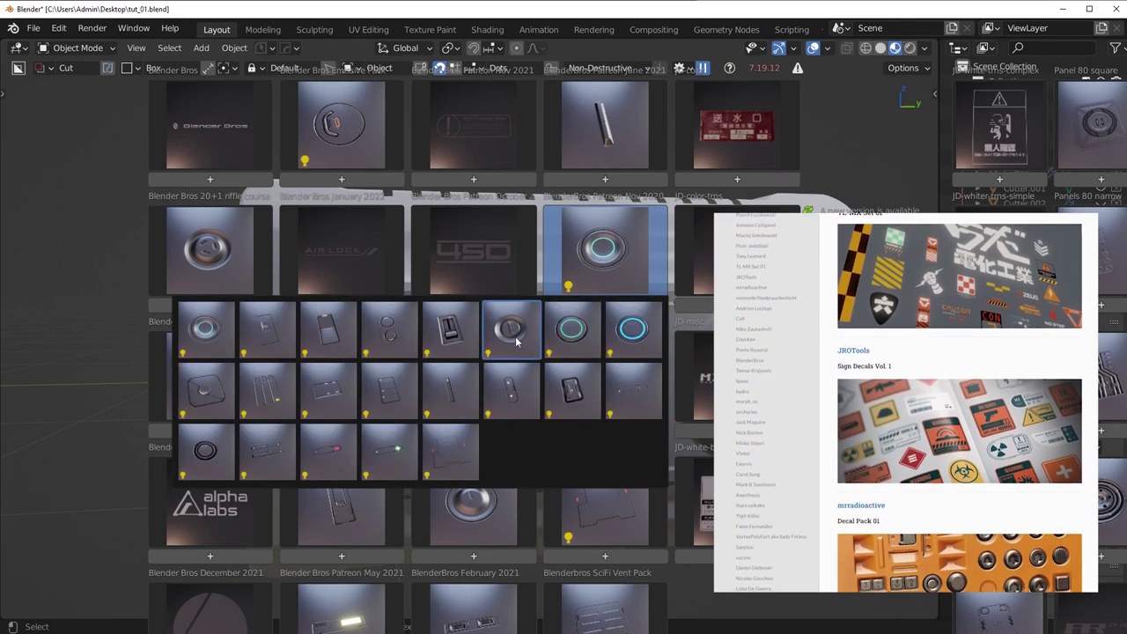
{"action": "left_click", "coordinate": [516, 330]}
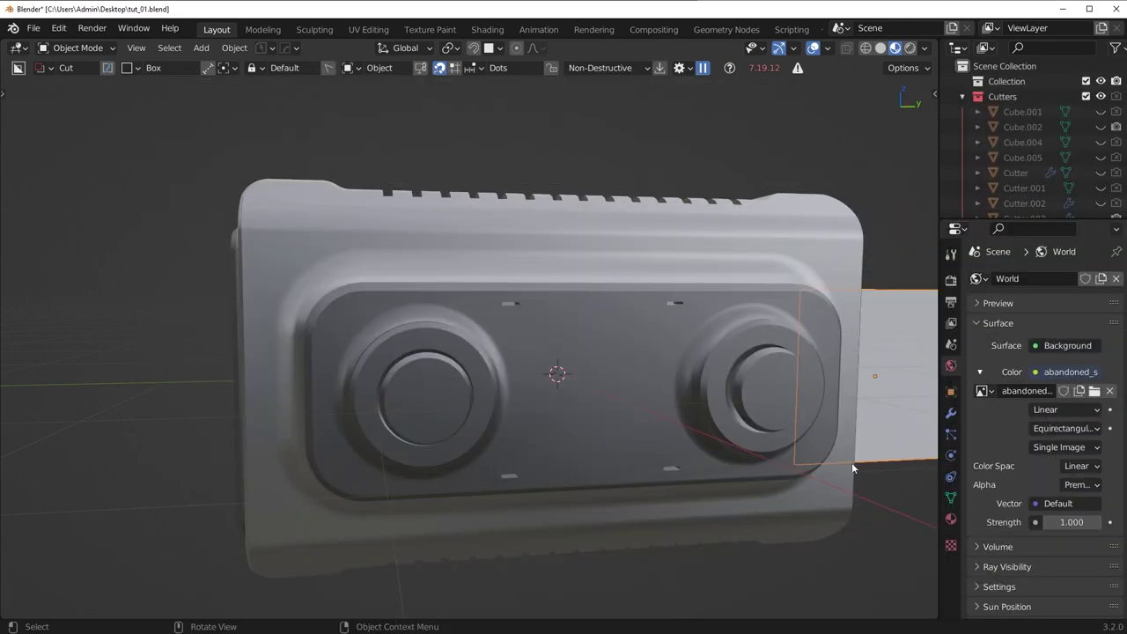
{"action": "key", "text": "d"}
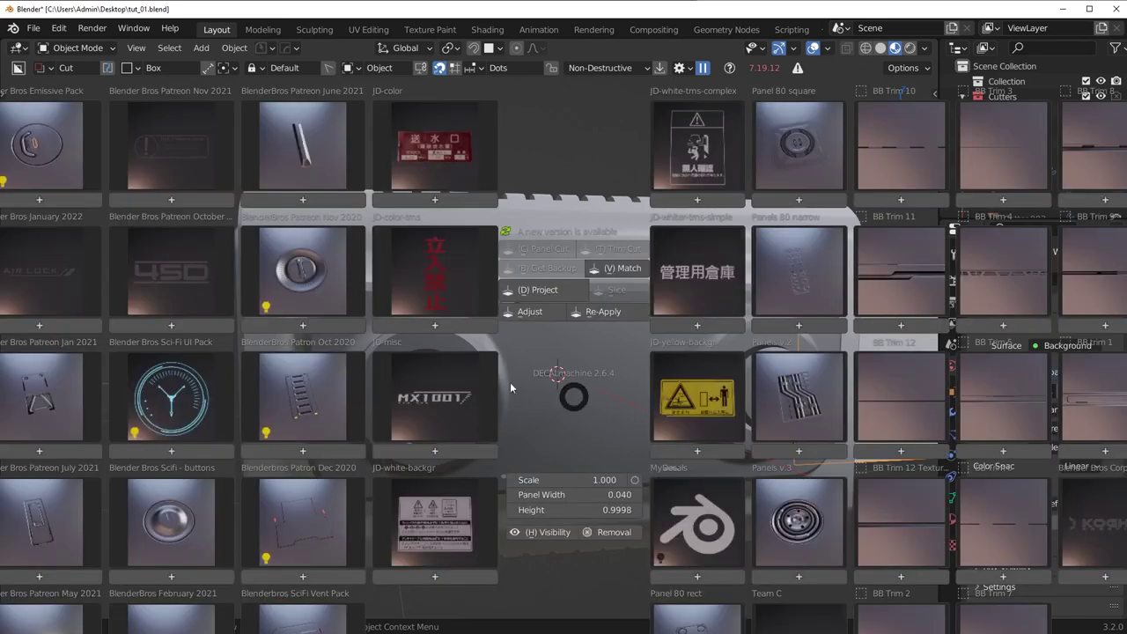
{"action": "left_click", "coordinate": [310, 278]}
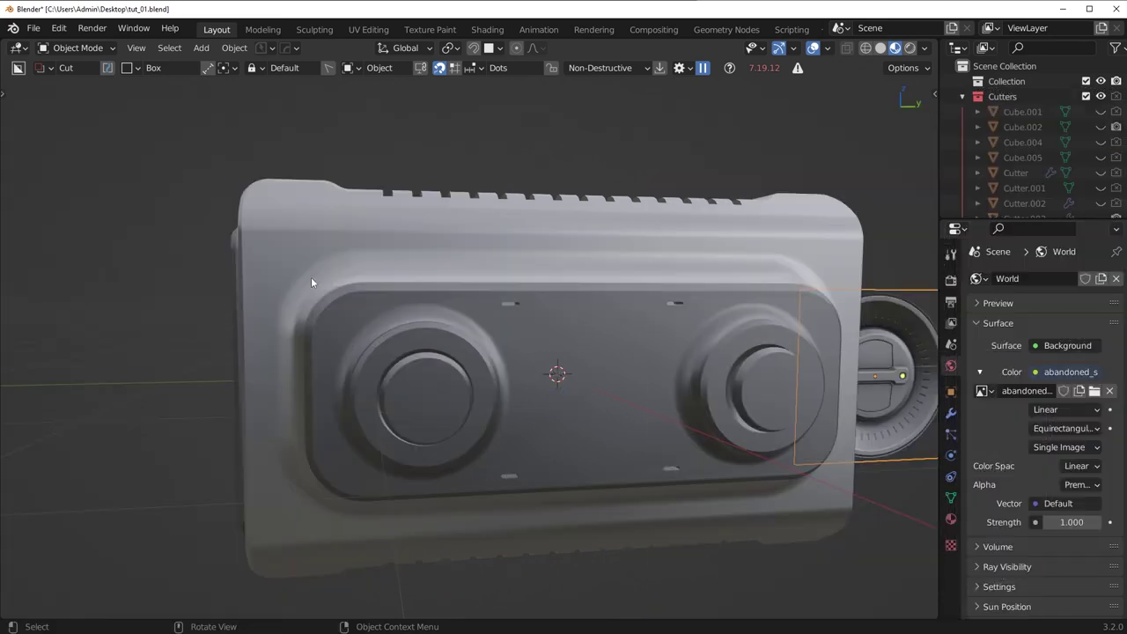
Scale the decal down to about 0.309 and move it onto the front face of the left knob.
{"action": "key", "text": "s"}
{"action": "key", "text": "Return"}
{"action": "key", "text": "g"}
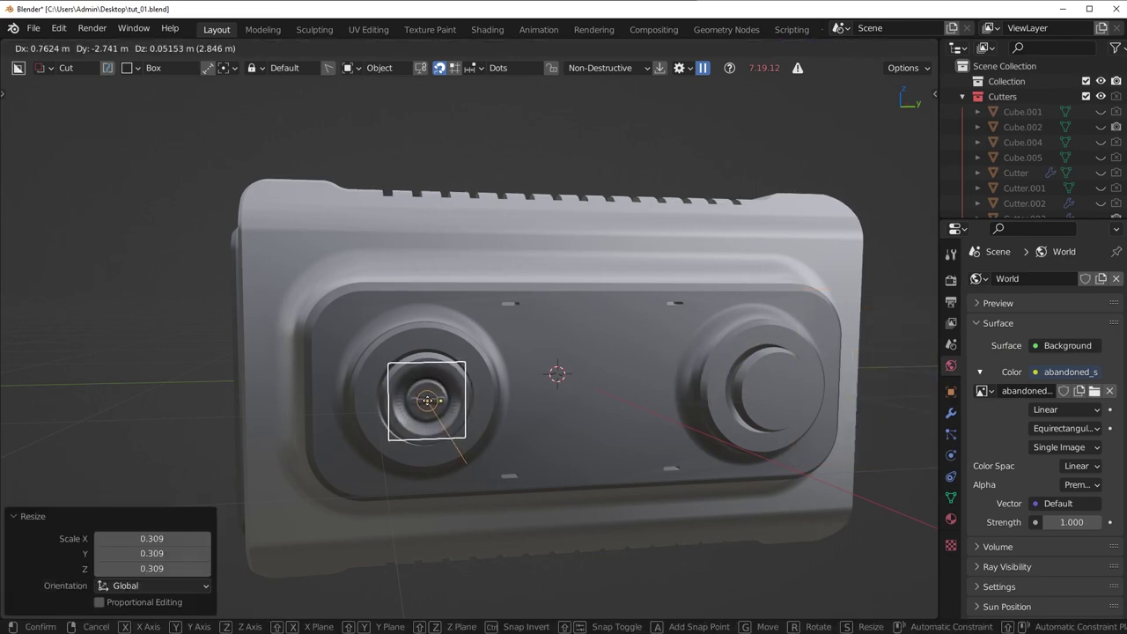
{"action": "key", "text": "Return"}
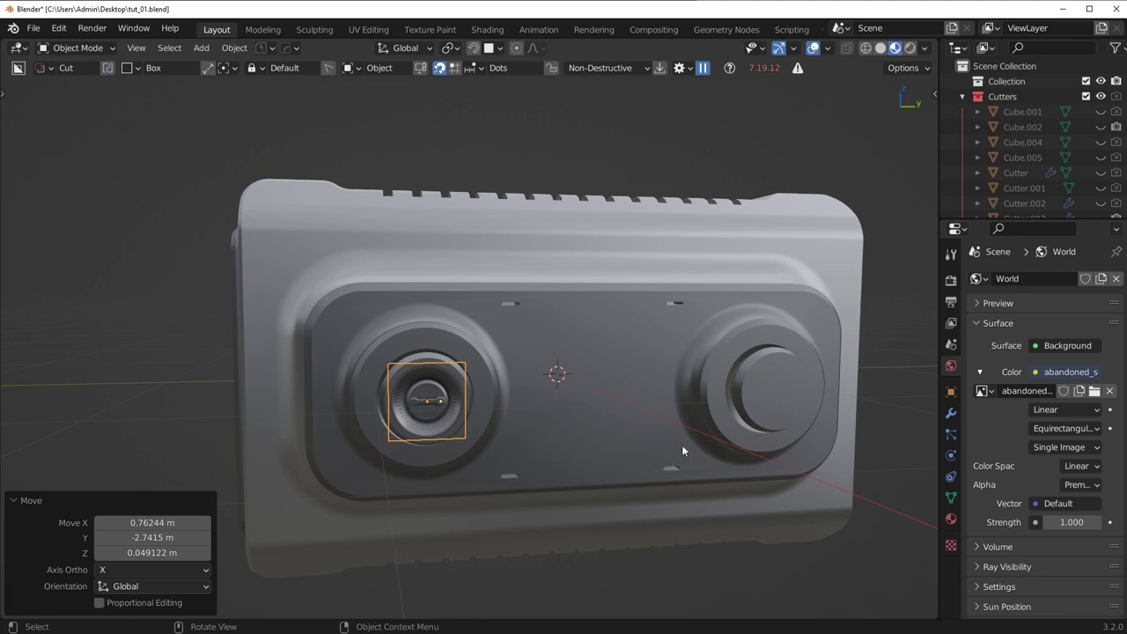
Rotate the decal about -123° around the global X axis, comparing with undo and redo.
{"action": "key", "text": "r"}
{"action": "key", "text": "x"}
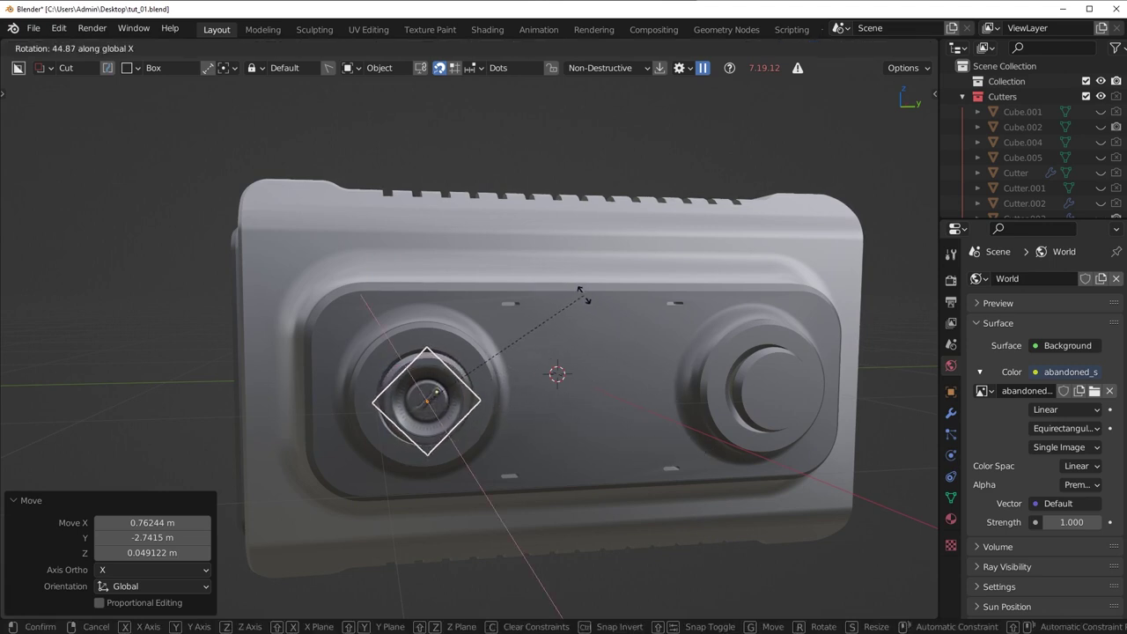
{"action": "left_click", "coordinate": [343, 486]}
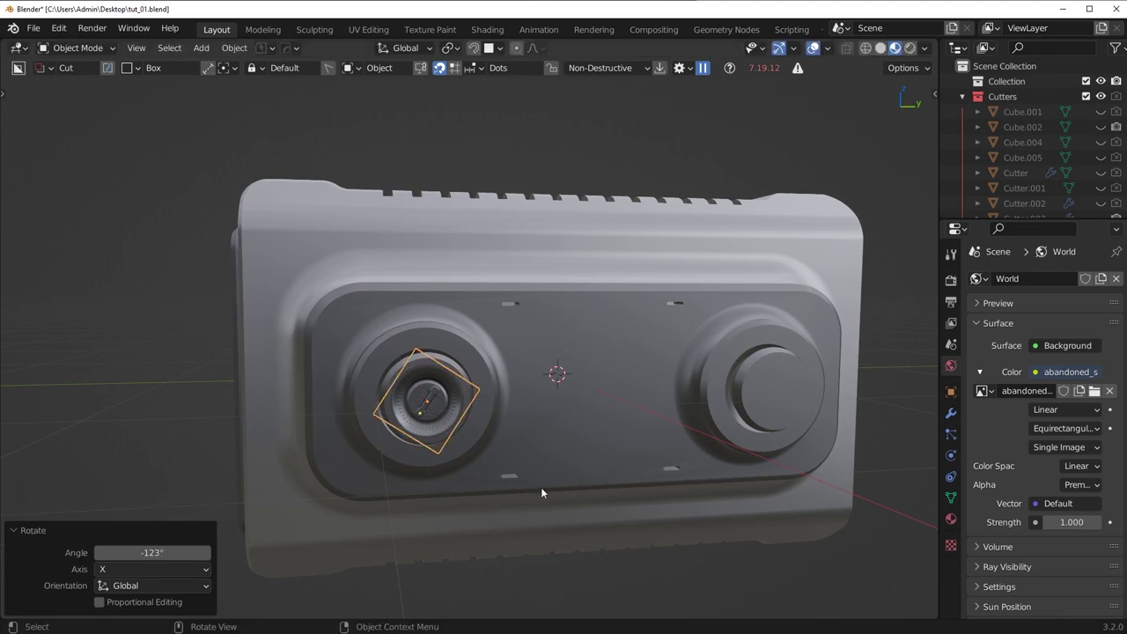
{"action": "key", "text": "ctrl+z"}
{"action": "key", "text": "ctrl+shift+z"}
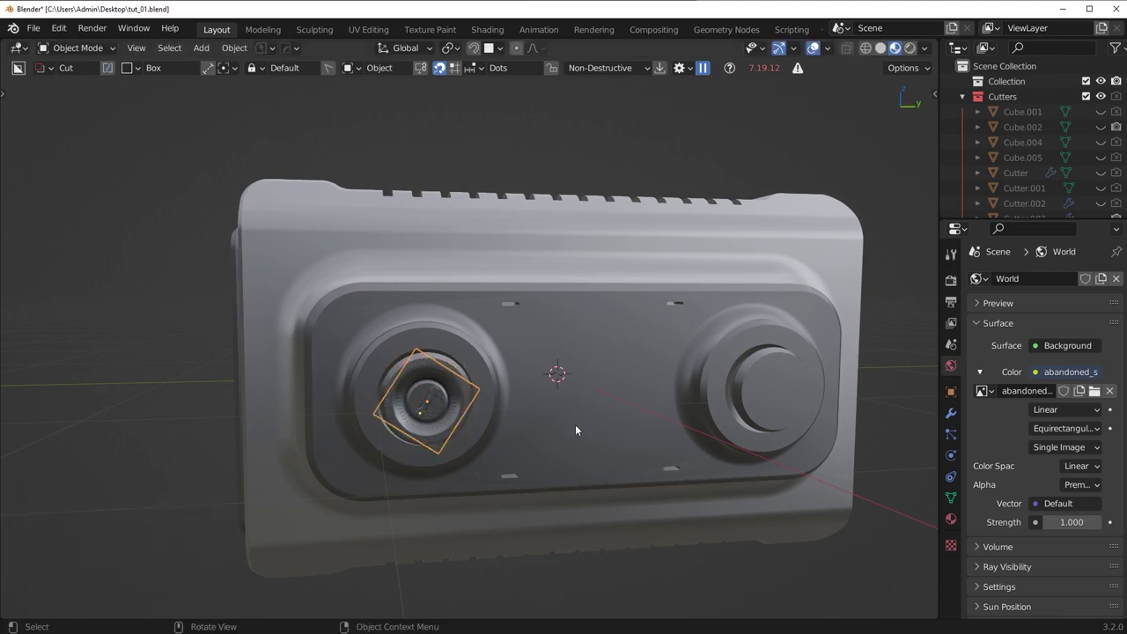
Project the decal onto the left knob's face with DECALmachine, deselect everything and check the result up close.
{"action": "scroll", "coordinate": [574, 427], "scroll_direction": "down", "scroll_amount": 3}
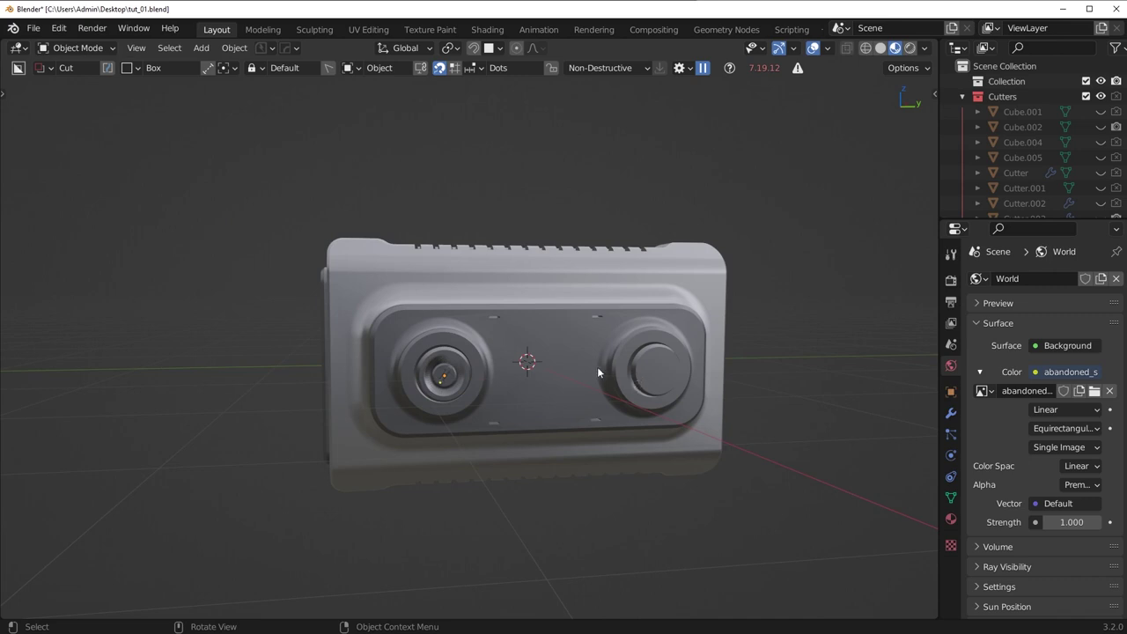
{"action": "middle_click_drag", "start_coordinate": [597, 366], "coordinate": [497, 456]}
{"action": "key", "text": "d"}
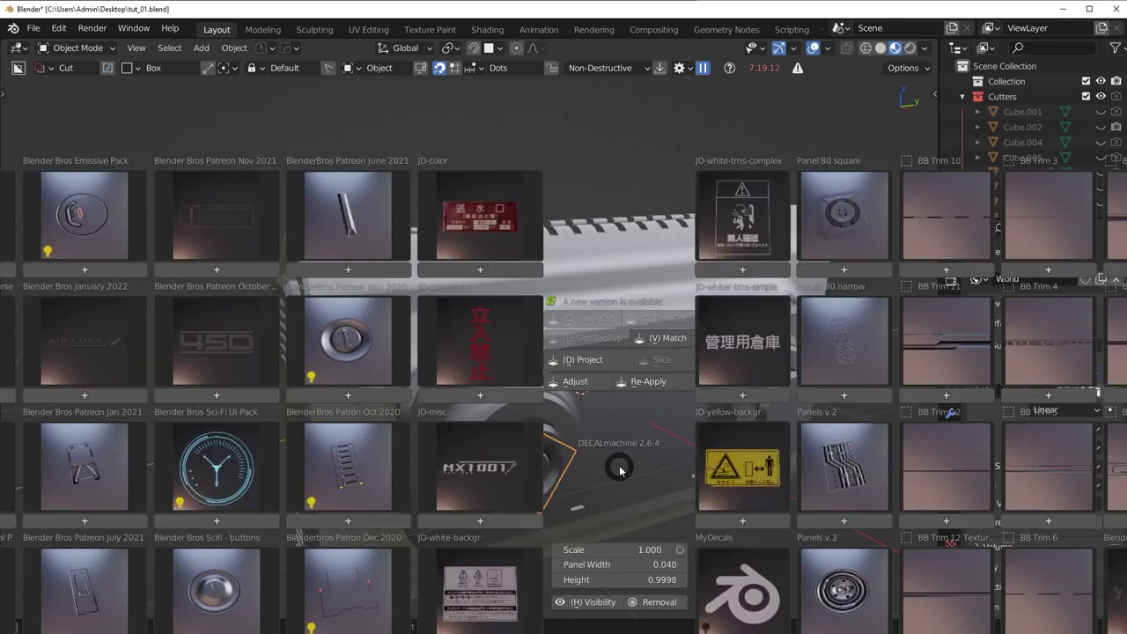
{"action": "left_click", "coordinate": [600, 356]}
{"action": "left_click", "coordinate": [622, 366]}
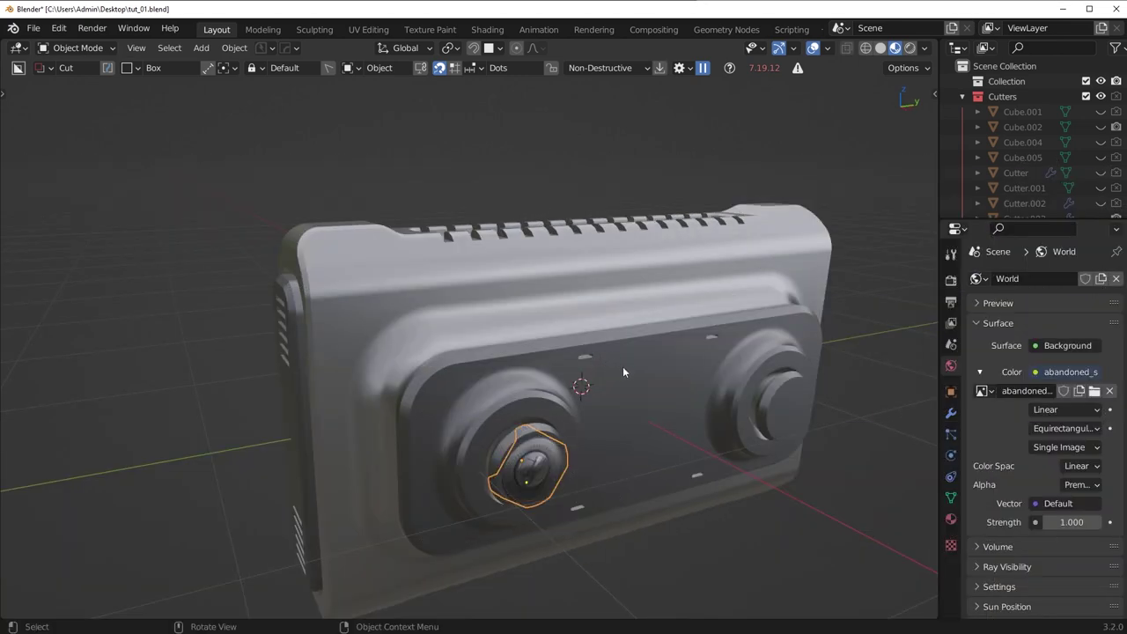
{"action": "scroll", "coordinate": [617, 469], "scroll_direction": "up", "scroll_amount": 4}
{"action": "key", "text": "alt+a"}
{"action": "scroll", "coordinate": [484, 374], "scroll_direction": "down", "scroll_amount": 2}
{"action": "middle_click_drag", "start_coordinate": [484, 374], "coordinate": [479, 368]}
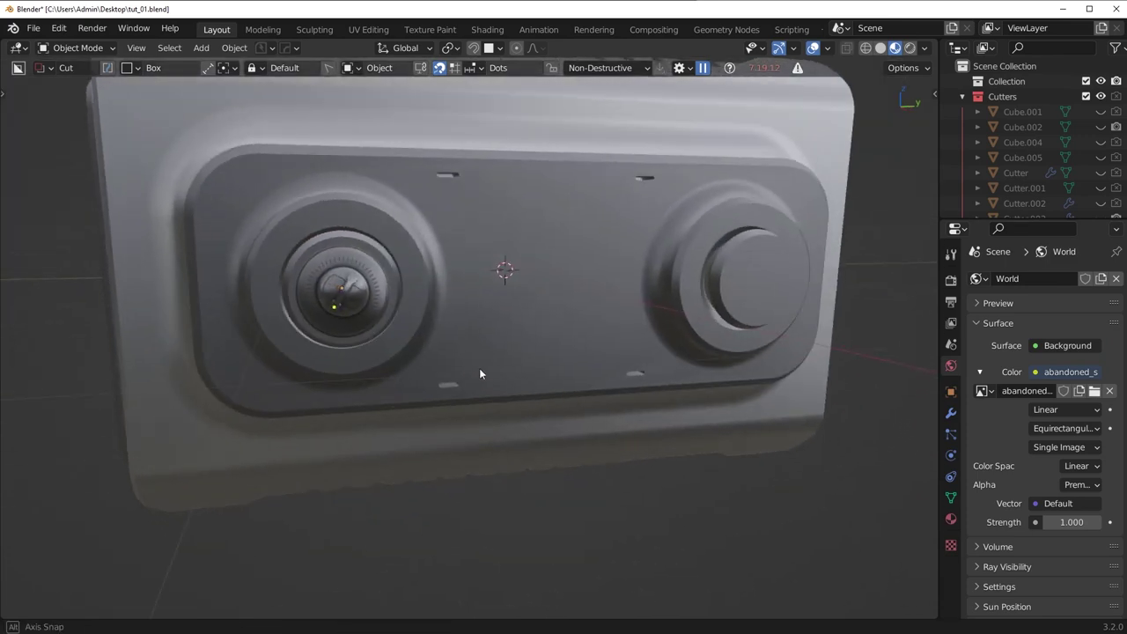
Undo the last decal projection on the left knob's face.
{"action": "key", "text": "ctrl+z"}
{"action": "key", "text": "ctrl+z"}
{"action": "key", "text": "d"}
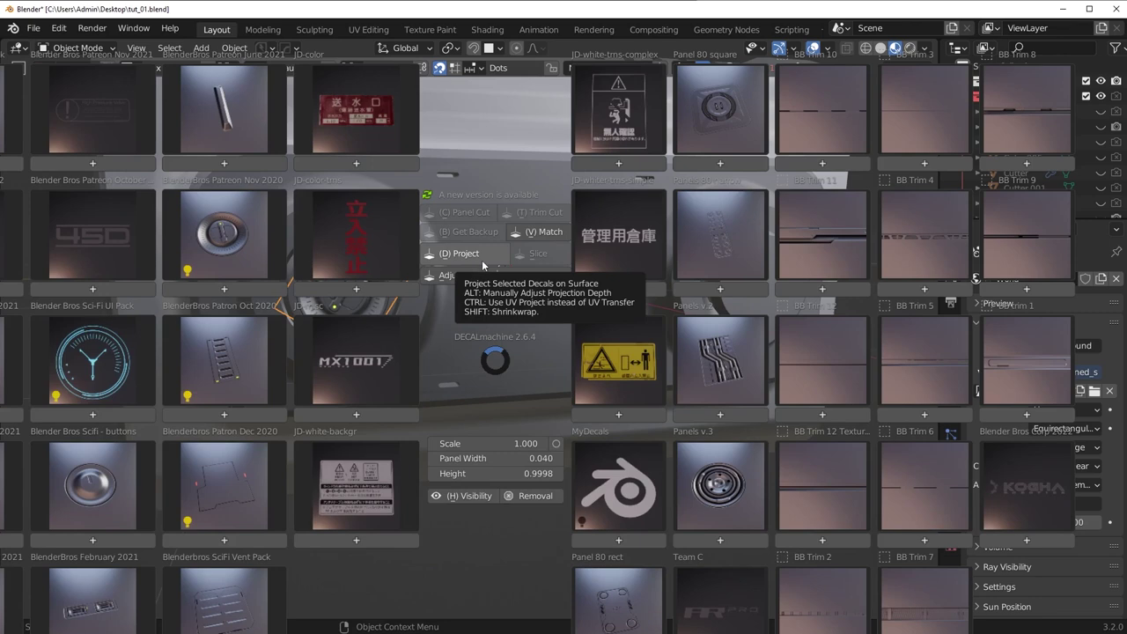
{"action": "key", "text": "Escape"}
Find the DECALmachine add-on in the preferences and examine its general settings and pie menu keymaps.
{"action": "left_click", "coordinate": [58, 28]}
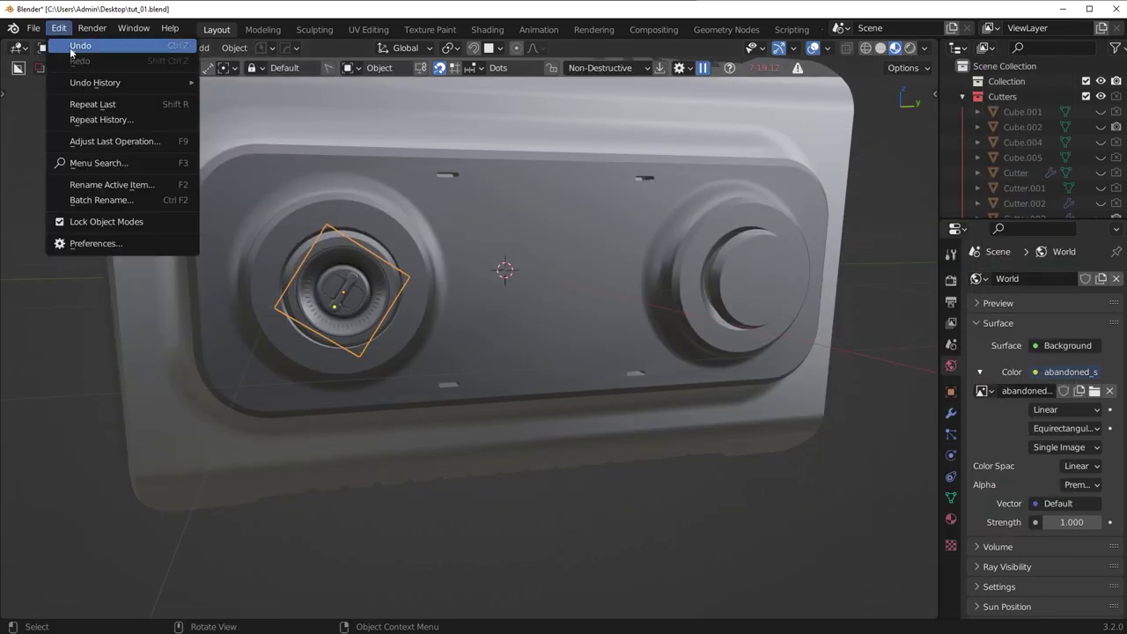
{"action": "left_click", "coordinate": [120, 245]}
{"action": "left_click", "coordinate": [92, 182]}
{"action": "type", "text": "dec"}
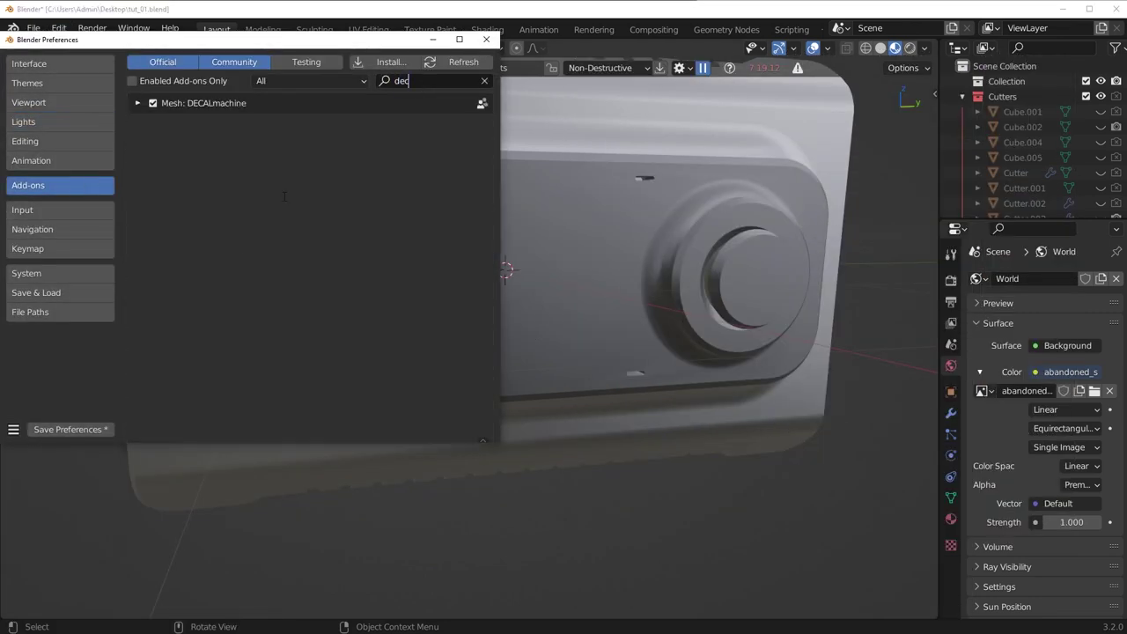
{"action": "left_click", "coordinate": [141, 105]}
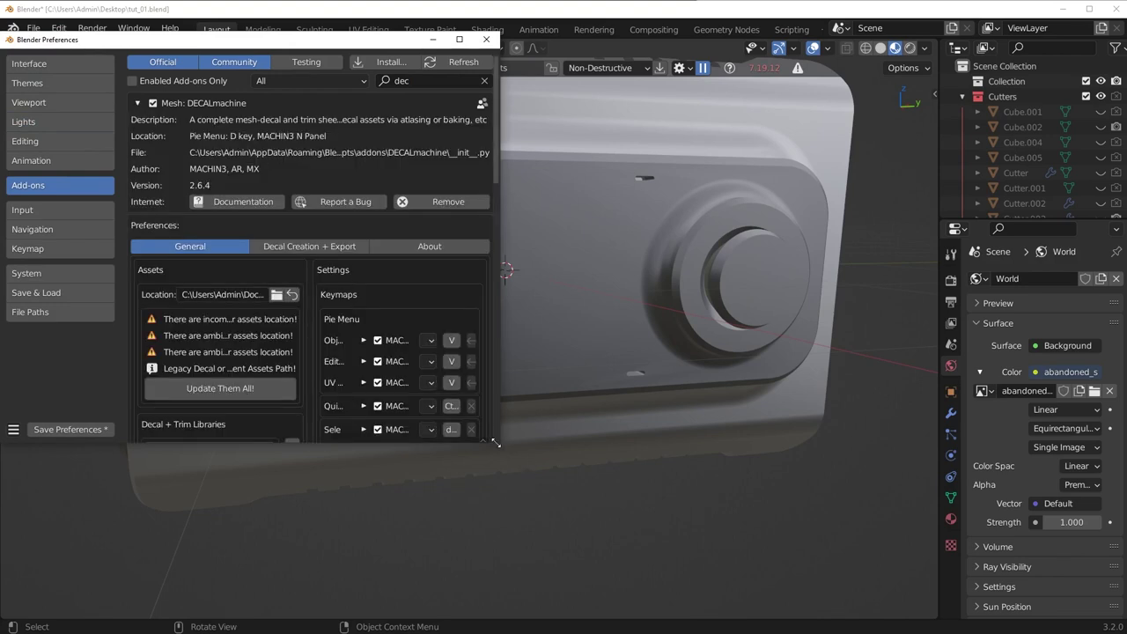
{"action": "left_click_drag", "start_coordinate": [496, 443], "coordinate": [903, 562]}
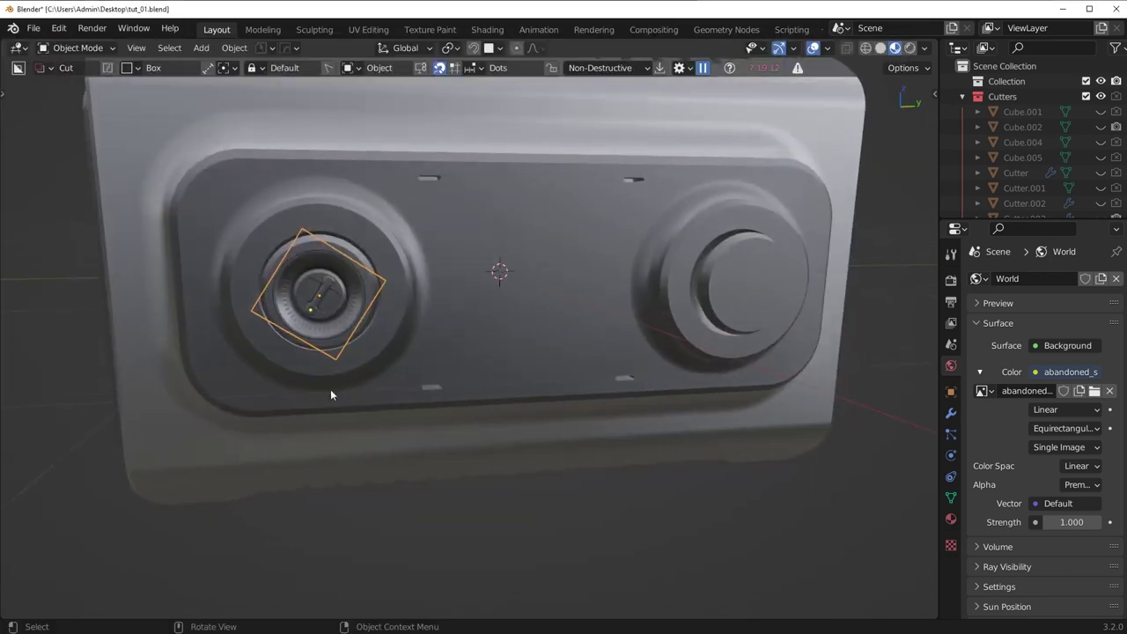
Insert the pill-shaped slot decal with the green plus from the BlenderBros Patreon Nov 2020 library and move it to the body's lower left corner.
{"action": "scroll", "coordinate": [455, 371], "scroll_direction": "up", "scroll_amount": 3}
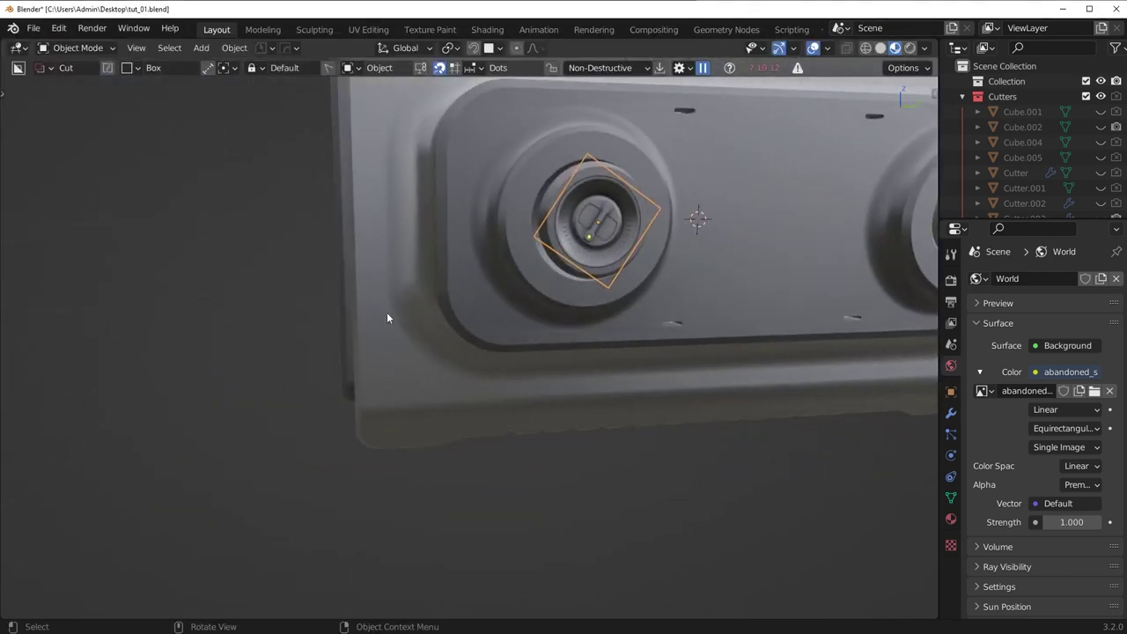
{"action": "key", "text": "d"}
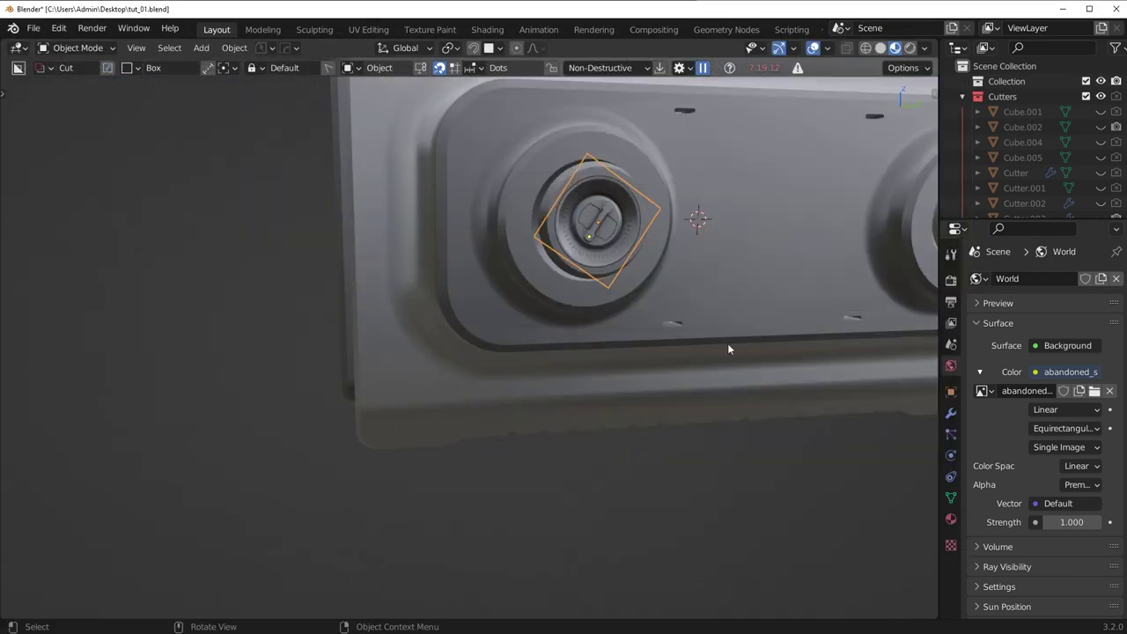
{"action": "key", "text": "d"}
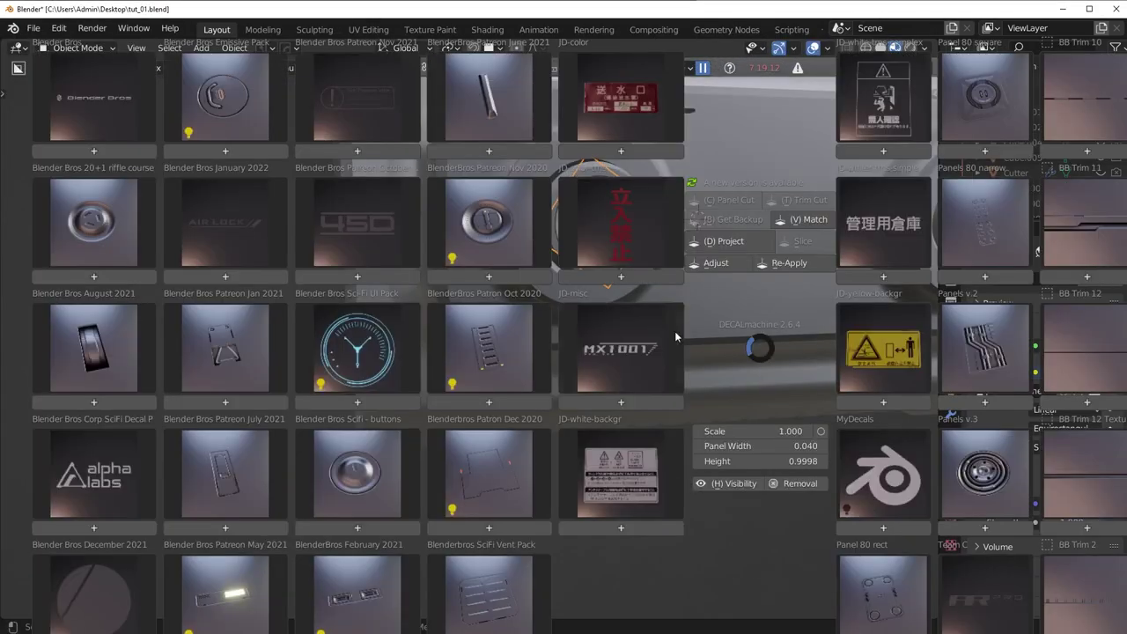
{"action": "left_click", "coordinate": [509, 235]}
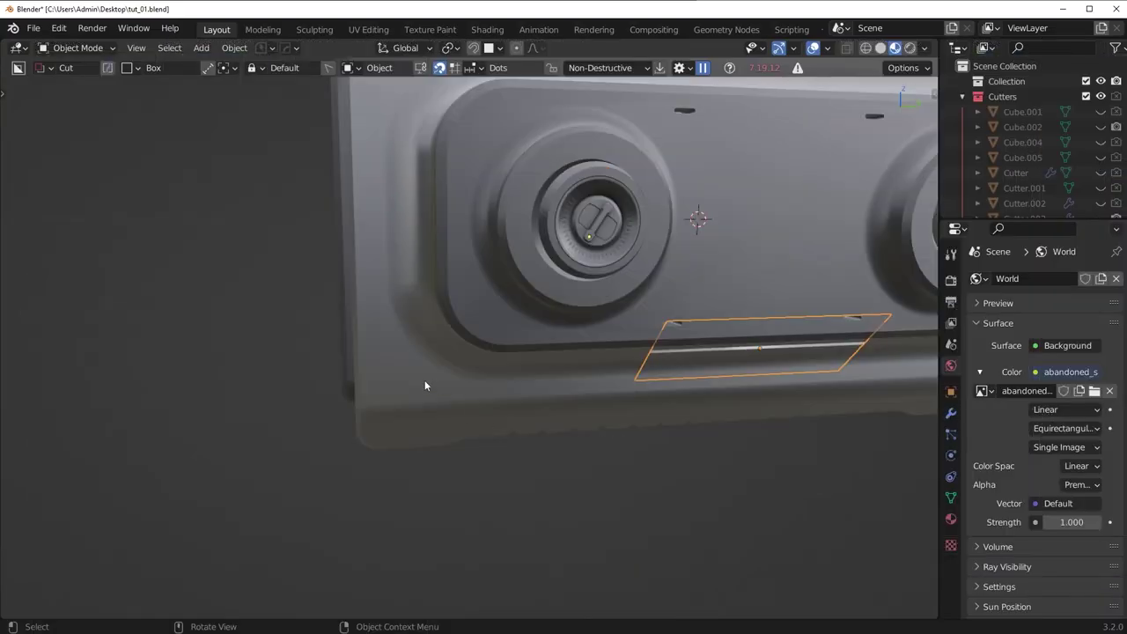
{"action": "key", "text": "g"}
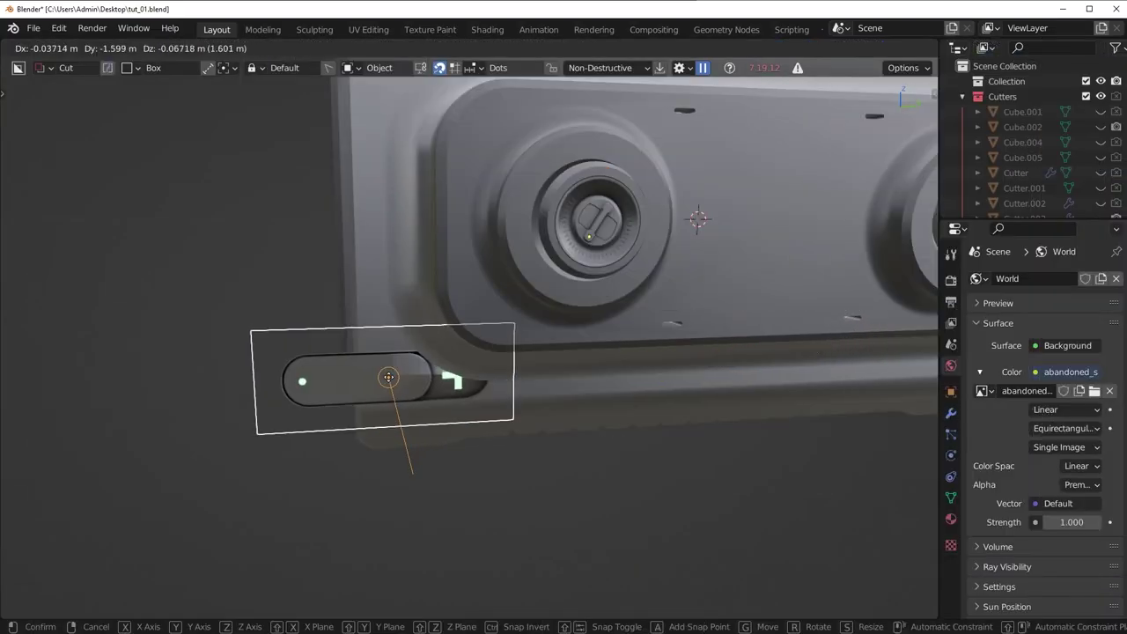
{"action": "left_click", "coordinate": [389, 377]}
Rotate the slot decal 90° around the global X axis so it stands vertically.
{"action": "key", "text": "r"}
{"action": "key", "text": "x"}
{"action": "key", "text": "9"}
{"action": "key", "text": "0"}
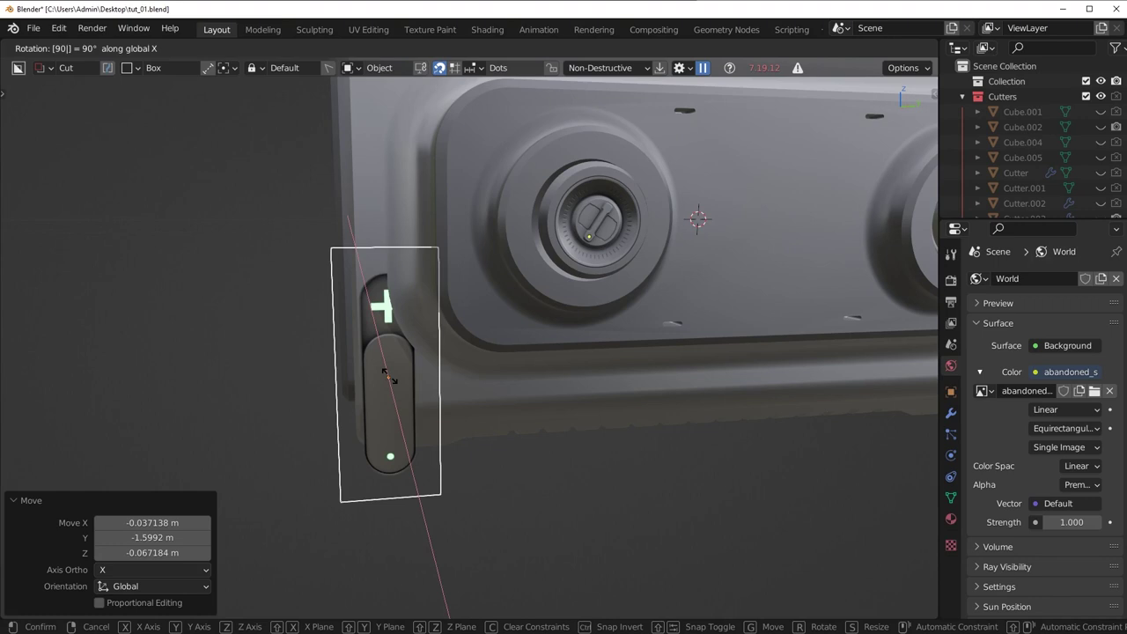
{"action": "key", "text": "Return"}
Scale the slot decal down to about 0.237 and nudge it into place on the body's lower left corner.
{"action": "key", "text": "s"}
{"action": "left_click", "coordinate": [441, 392]}
{"action": "key", "text": "g"}
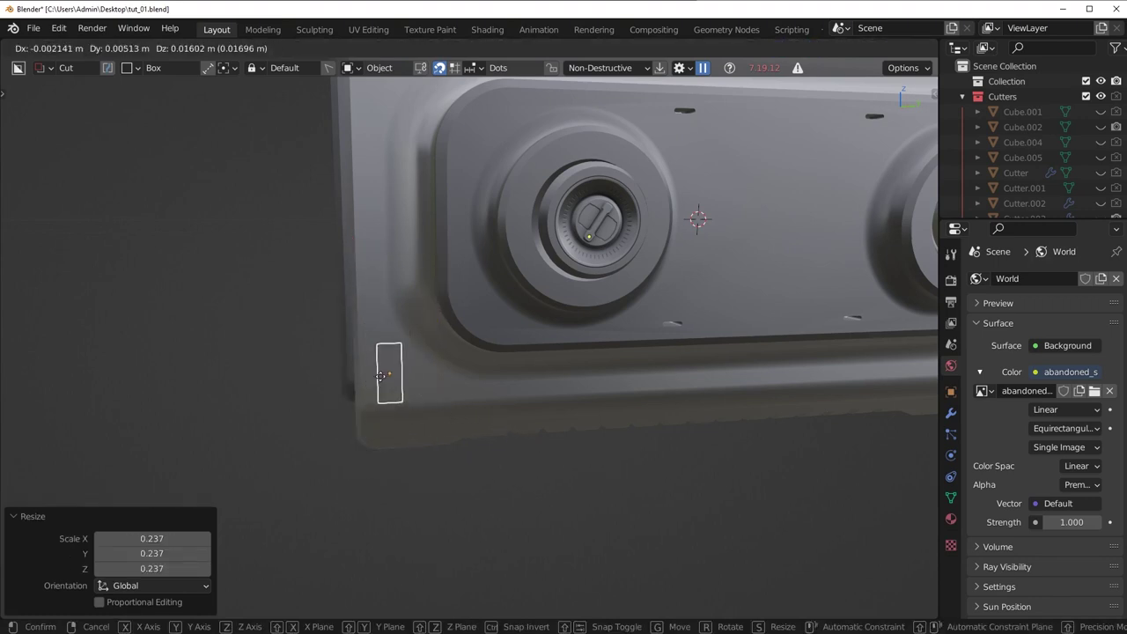
{"action": "left_click", "coordinate": [405, 365]}
Project the slot decal onto the body with DECALmachine and deselect it.
{"action": "middle_click_drag", "start_coordinate": [405, 364], "coordinate": [335, 396], "text": "ctrl"}
{"action": "scroll", "coordinate": [569, 380], "scroll_direction": "down", "scroll_amount": 7}
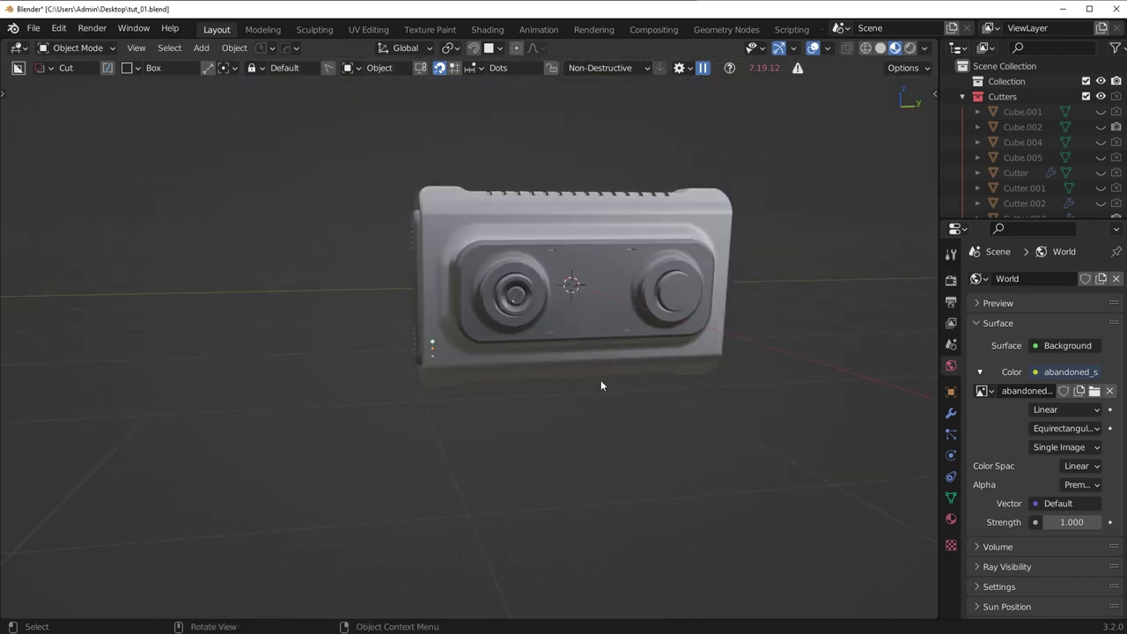
{"action": "scroll", "coordinate": [521, 379], "scroll_direction": "up", "scroll_amount": 7}
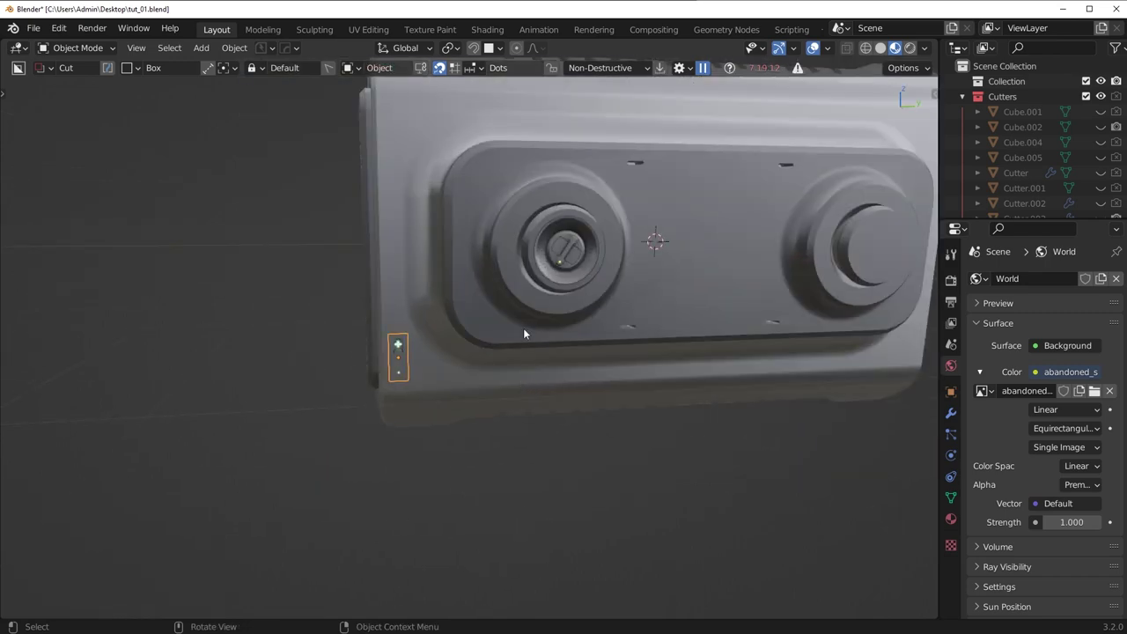
{"action": "key", "text": "d"}
{"action": "left_click", "coordinate": [507, 231]}
{"action": "left_click", "coordinate": [519, 243]}
Insert the machina logo decal from the Blender Bros Corp 2022 library and move it to the lower edge of the body, centred below the raised panel.
{"action": "middle_click_drag", "start_coordinate": [592, 304], "coordinate": [592, 393], "text": "shift"}
{"action": "key", "text": "d"}
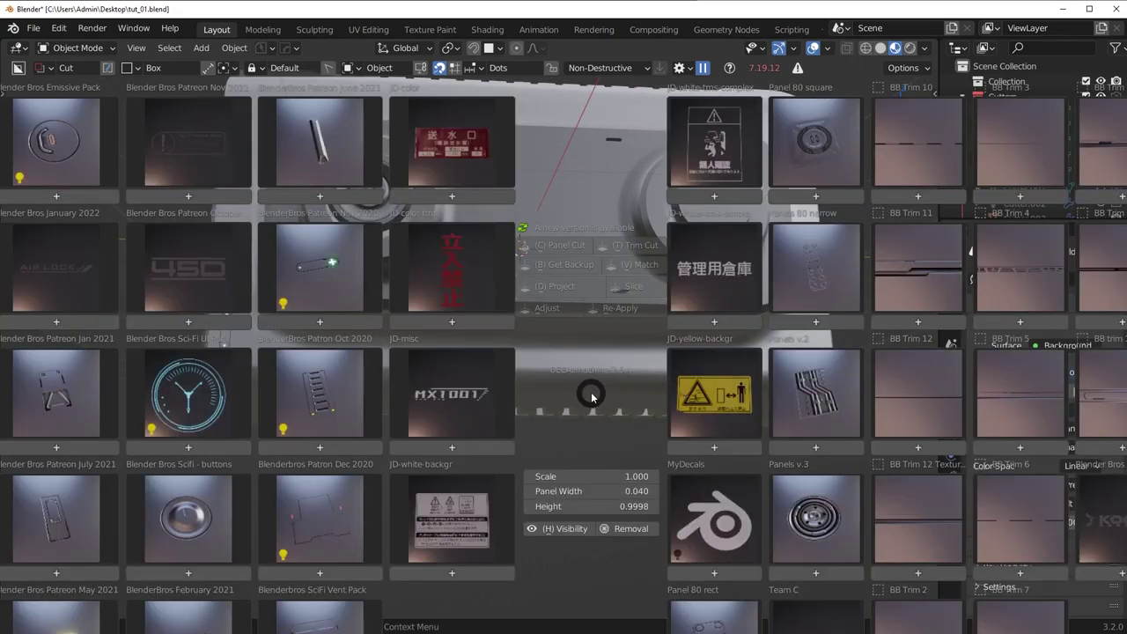
{"action": "key", "text": "d"}
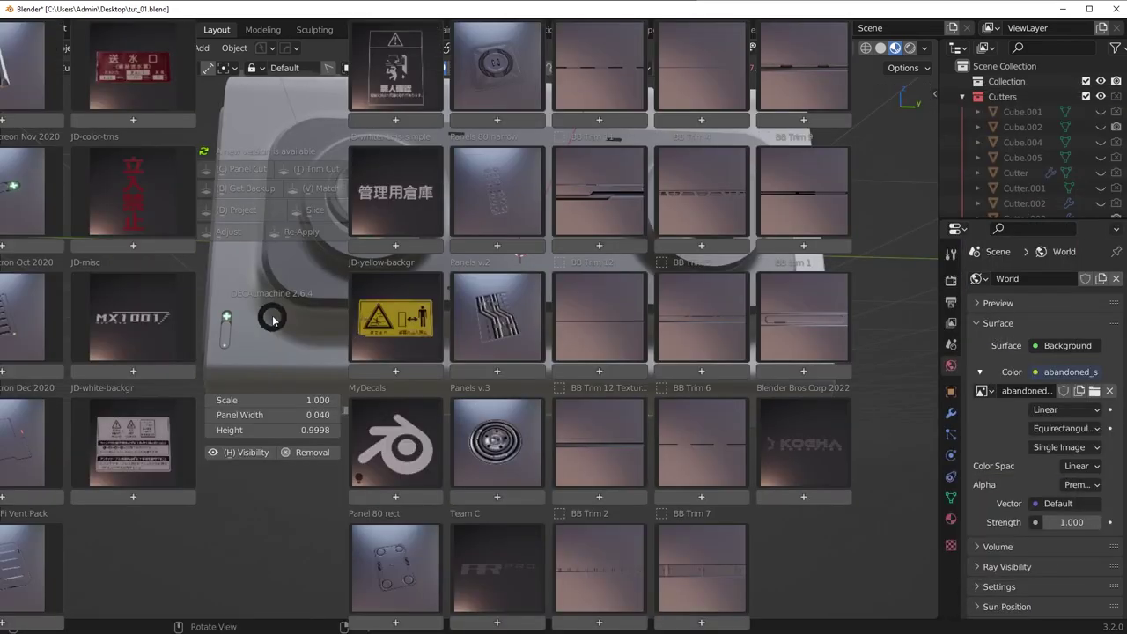
{"action": "left_click", "coordinate": [762, 448]}
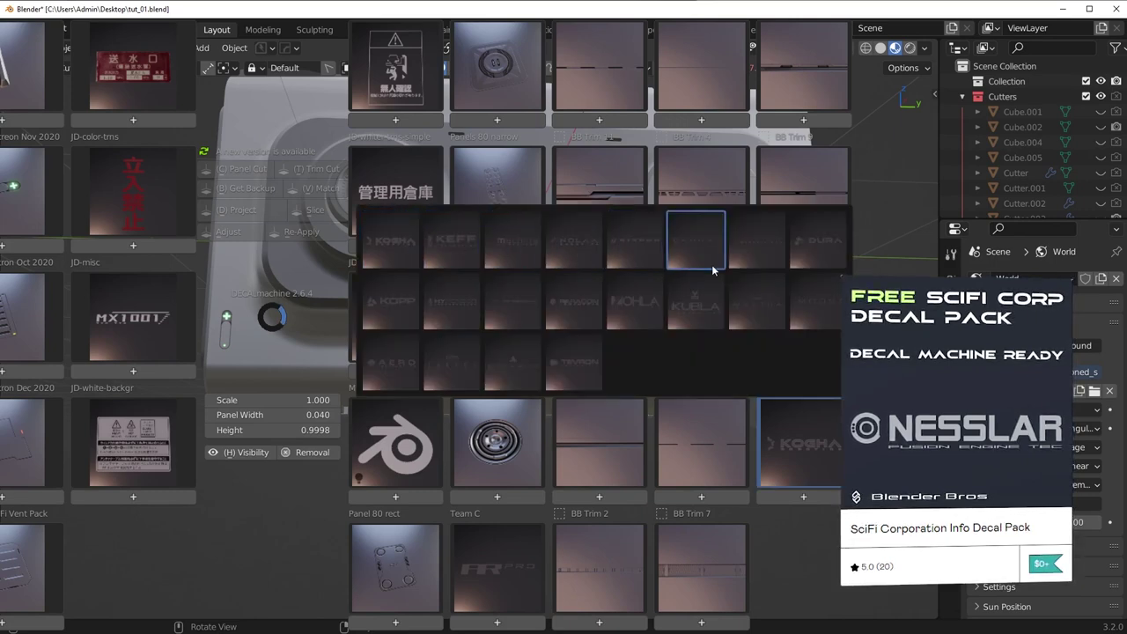
{"action": "left_click", "coordinate": [511, 252]}
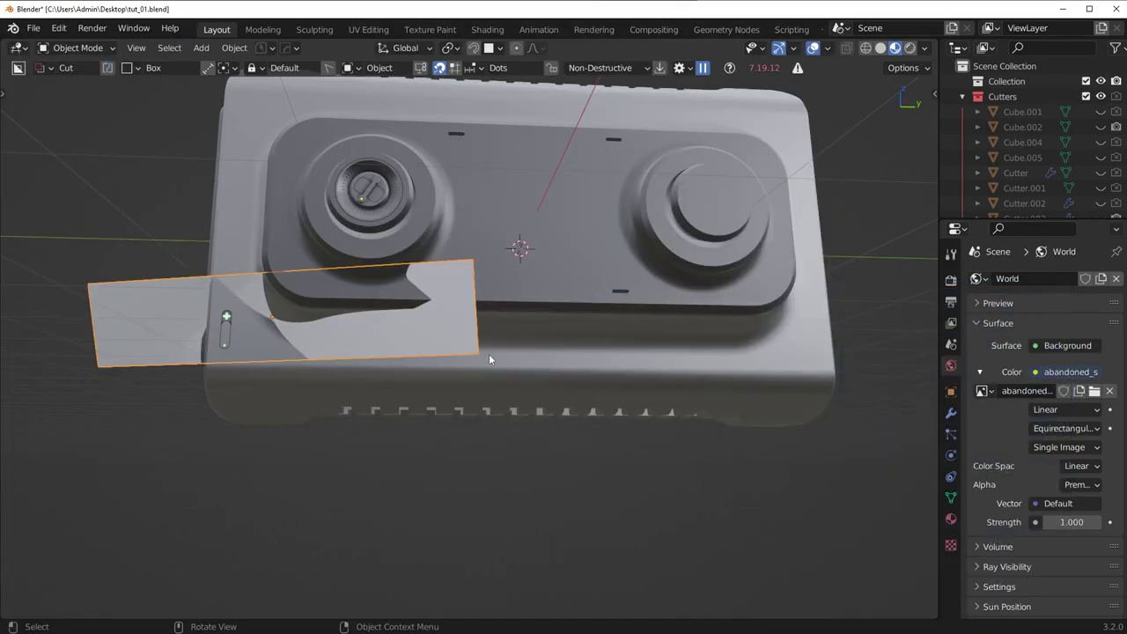
{"action": "left_click", "coordinate": [510, 375]}
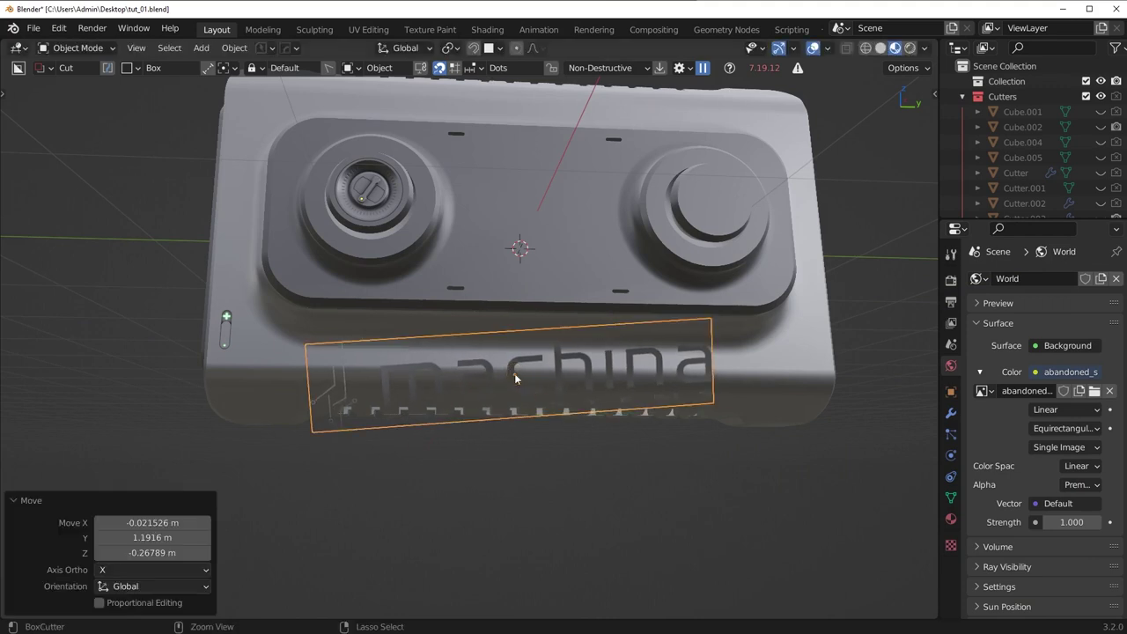
Rotate the machina decal about 174° around its local Z axis and scale it to about 0.537.
{"action": "key", "text": "r"}
{"action": "key", "text": "z"}
{"action": "key", "text": "z"}
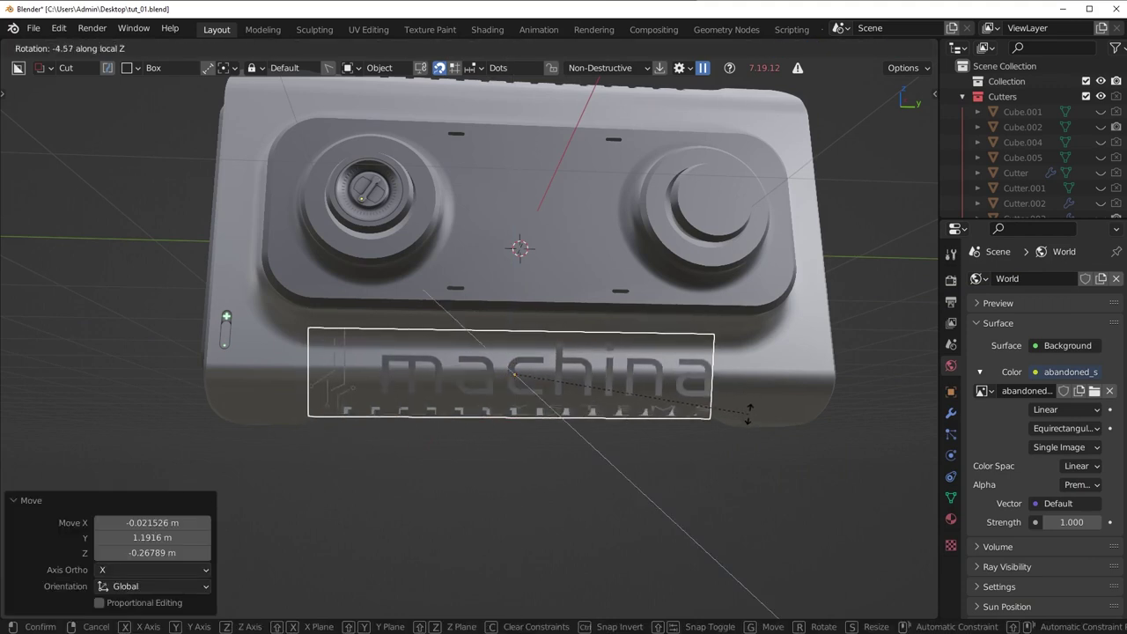
{"action": "left_click", "coordinate": [485, 370]}
{"action": "key", "text": "s"}
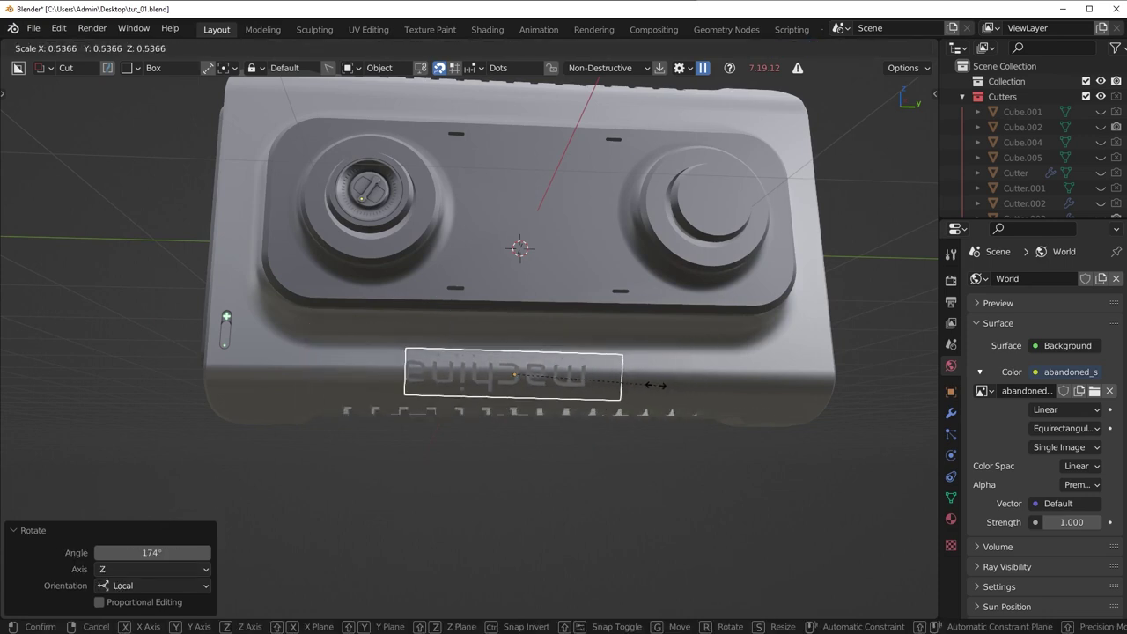
{"action": "left_click", "coordinate": [656, 385]}
Nudge the machina decal about -0.02 m along Y and rotate it about 0.626° around its local Z axis.
{"action": "key", "text": "g"}
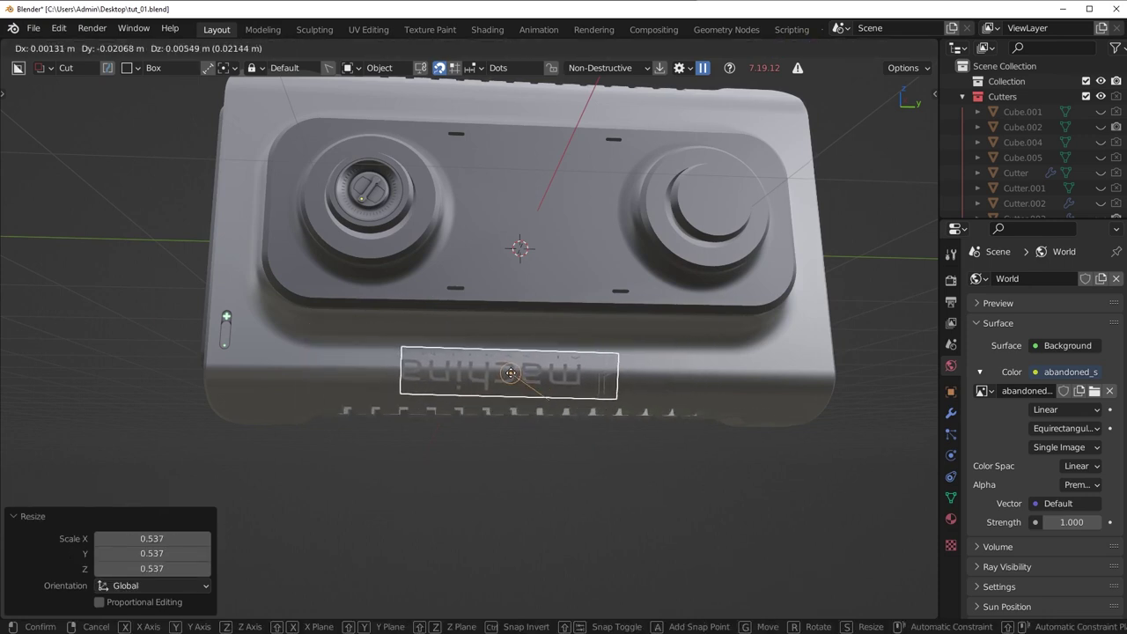
{"action": "left_click", "coordinate": [511, 373]}
{"action": "key", "text": "r"}
{"action": "key", "text": "z"}
{"action": "key", "text": "z"}
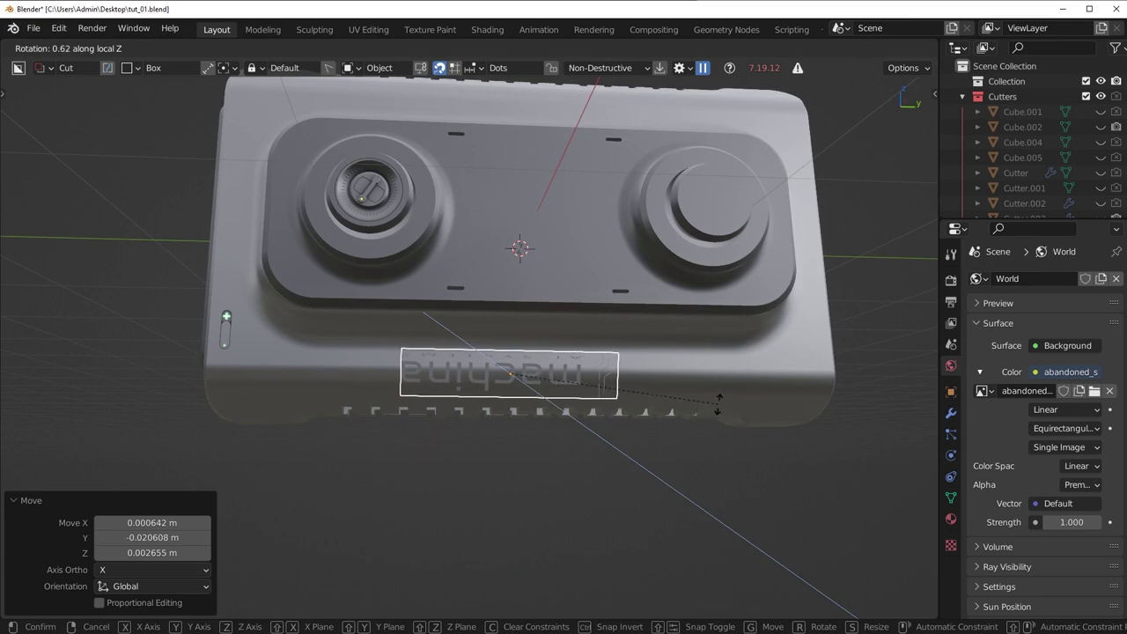
{"action": "left_click", "coordinate": [717, 402]}
In the orthographic side view, shift the machina decal about 0.116 m along Y and straighten it with a -0.25° rotation.
{"action": "key", "text": "KP_3"}
{"action": "key", "text": "g"}
{"action": "key", "text": "y"}
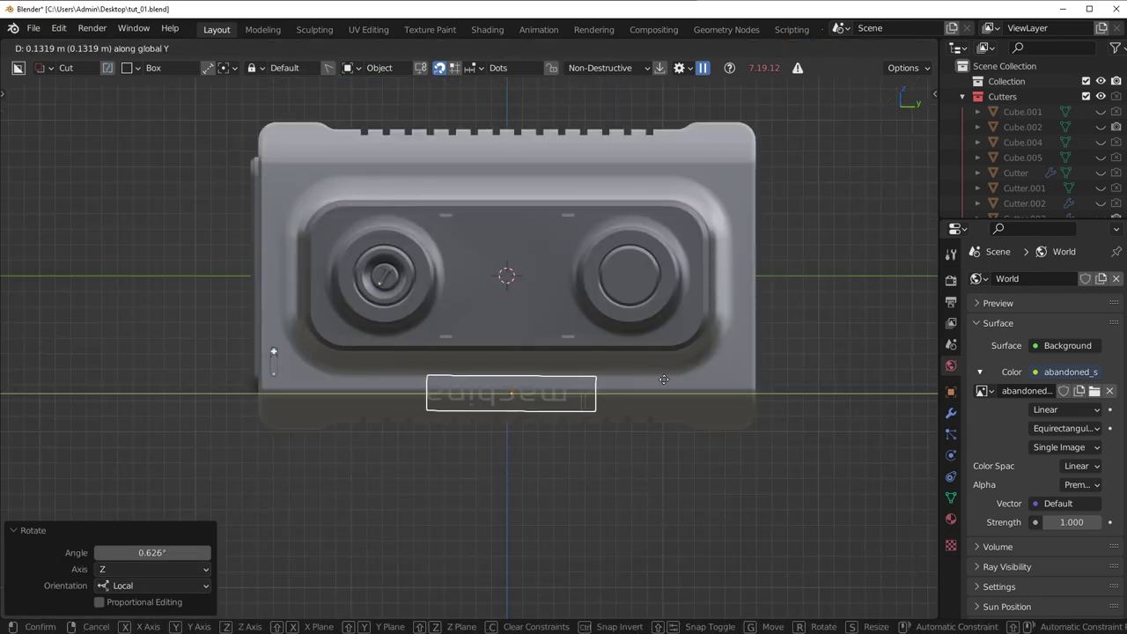
{"action": "left_click", "coordinate": [773, 415]}
{"action": "scroll", "coordinate": [774, 417], "scroll_direction": "up", "scroll_amount": 2}
{"action": "key", "text": "r"}
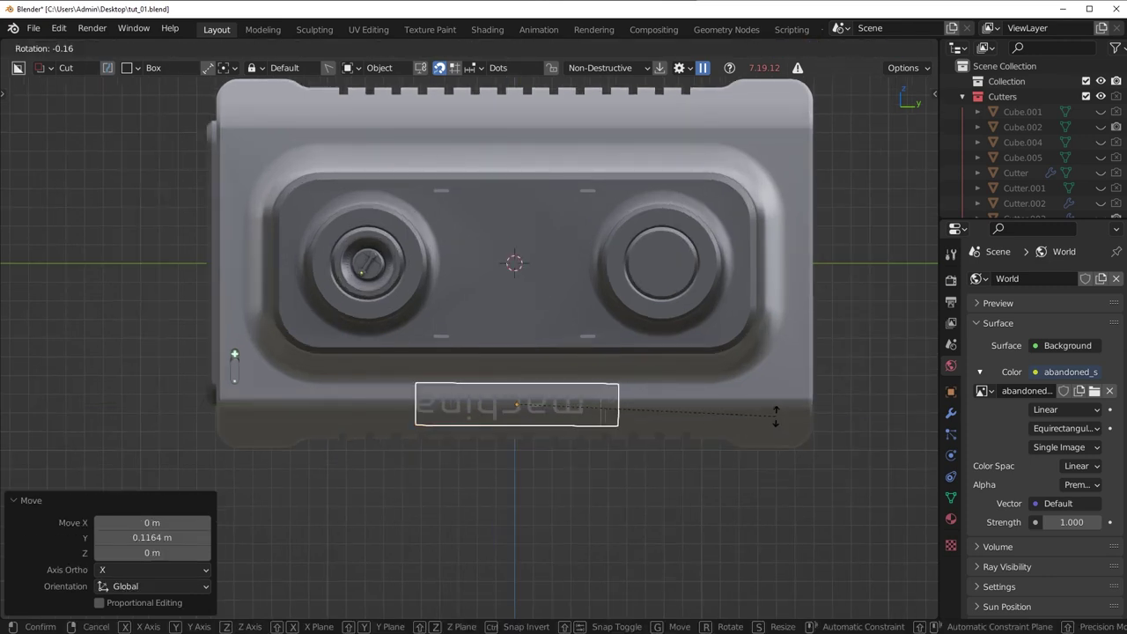
{"action": "left_click", "coordinate": [777, 403]}
Project the machina decal onto the body with DECALmachine, deselect everything and check the result from several angles.
{"action": "middle_click_drag", "start_coordinate": [777, 404], "coordinate": [571, 431]}
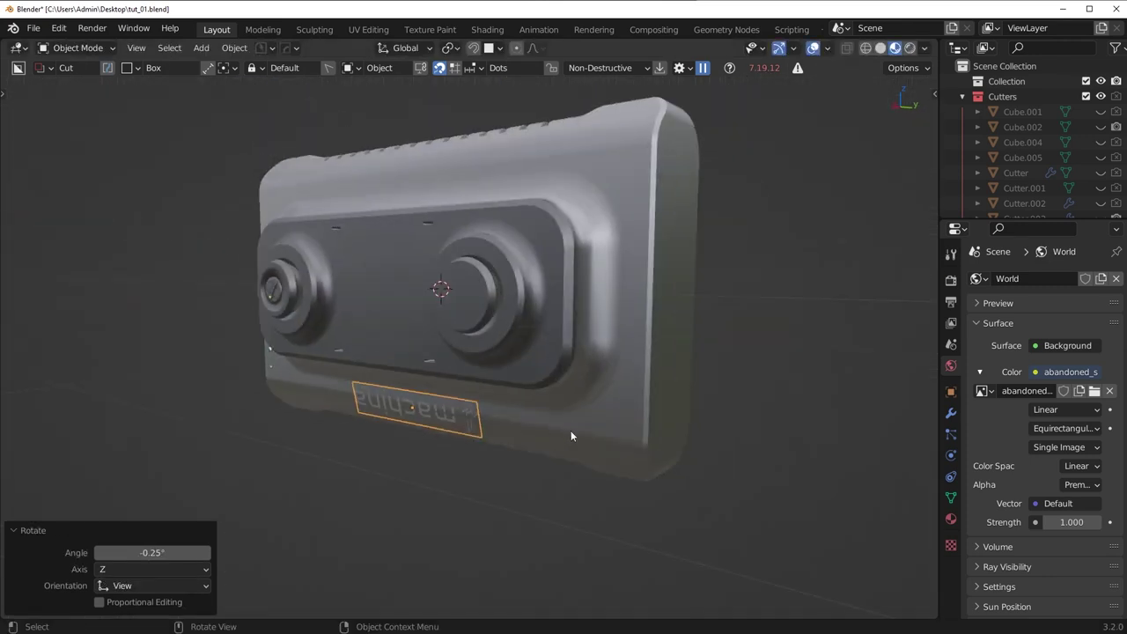
{"action": "key", "text": "d"}
{"action": "left_click", "coordinate": [534, 319]}
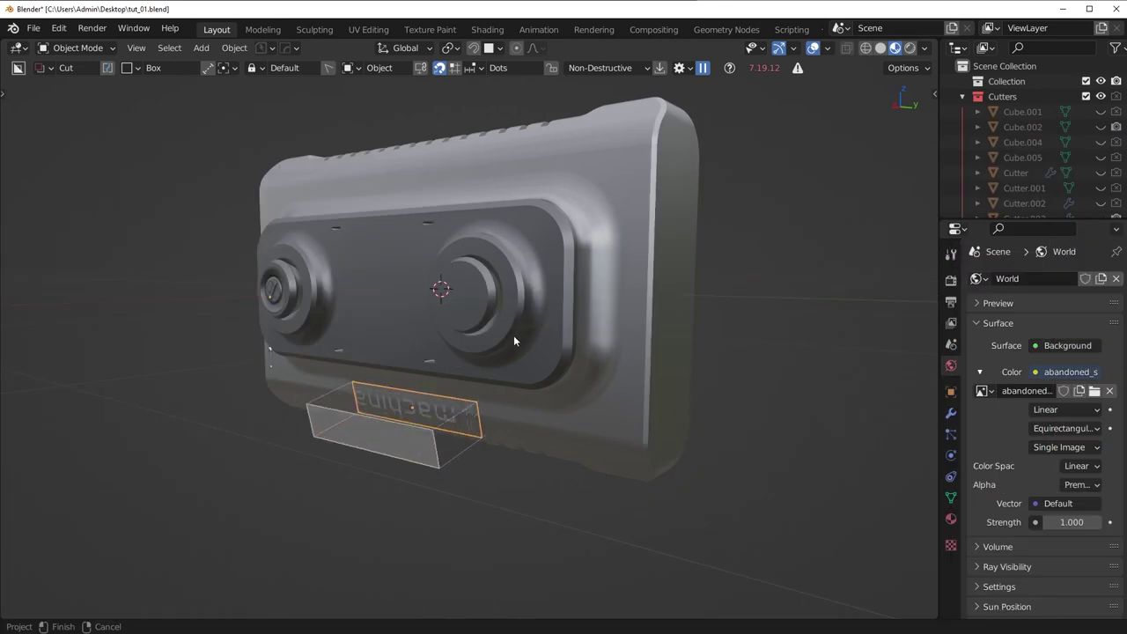
{"action": "key", "text": "alt+a"}
{"action": "scroll", "coordinate": [531, 422], "scroll_direction": "down", "scroll_amount": 4}
{"action": "middle_click_drag", "start_coordinate": [530, 423], "coordinate": [412, 437]}
{"action": "scroll", "coordinate": [475, 416], "scroll_direction": "up", "scroll_amount": 5}
{"action": "scroll", "coordinate": [507, 426], "scroll_direction": "down", "scroll_amount": 5}
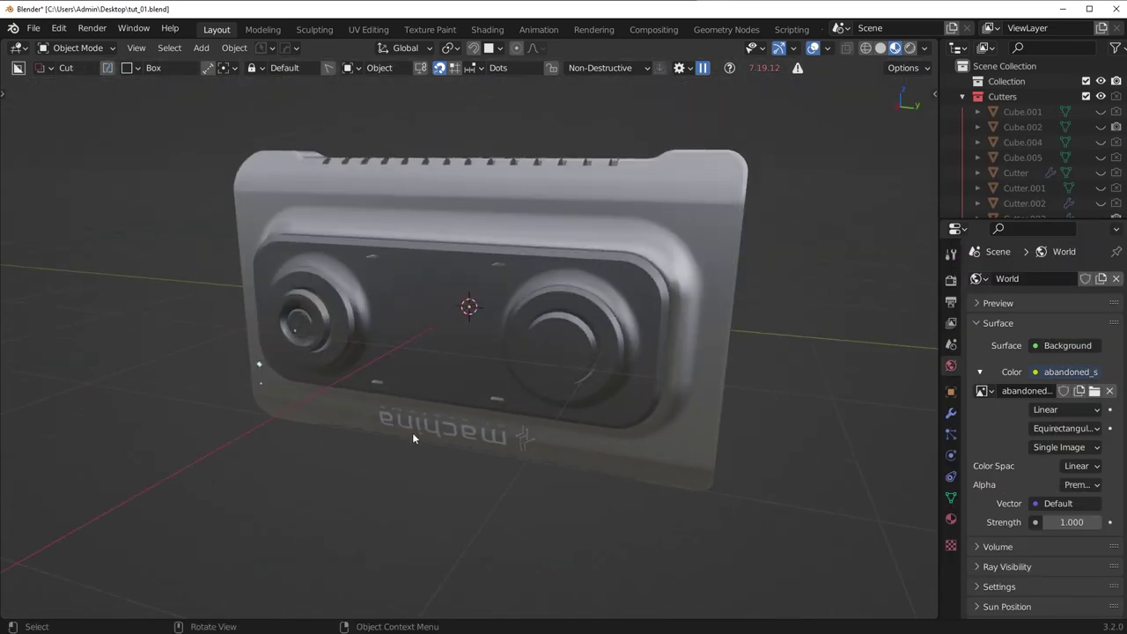
{"action": "middle_click_drag", "start_coordinate": [525, 448], "coordinate": [460, 436]}
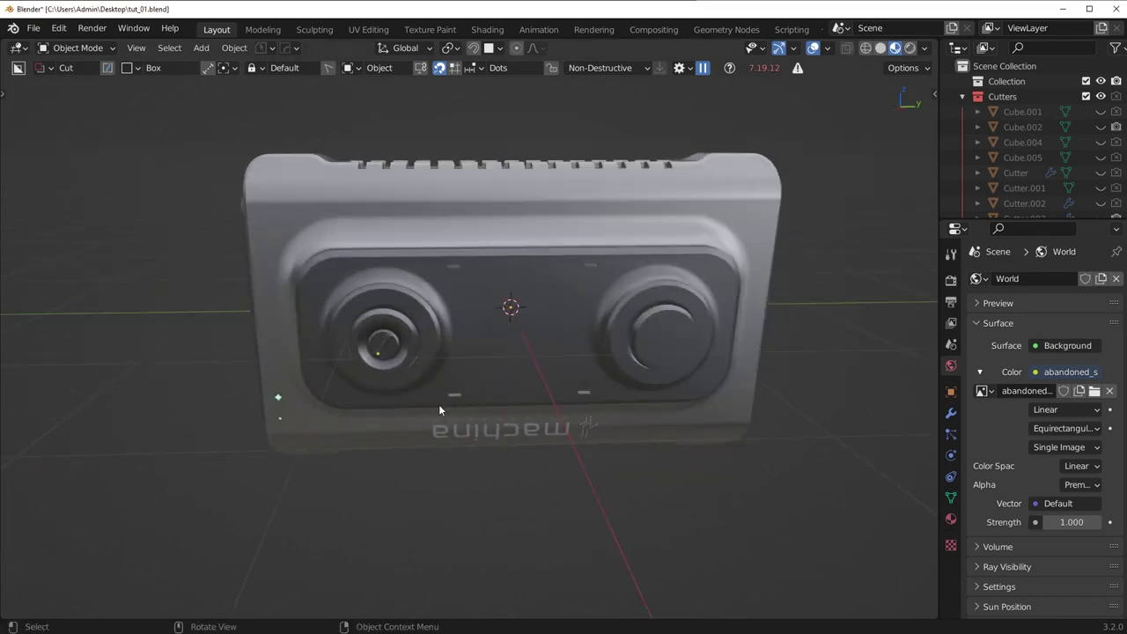
Rotate the entire model with its decals -90° around the global X axis so it stands upright, and inspect it from the sides.
{"action": "key", "text": "a"}
{"action": "scroll", "coordinate": [607, 392], "scroll_direction": "down", "scroll_amount": 4}
{"action": "type", "text": "rx90"}
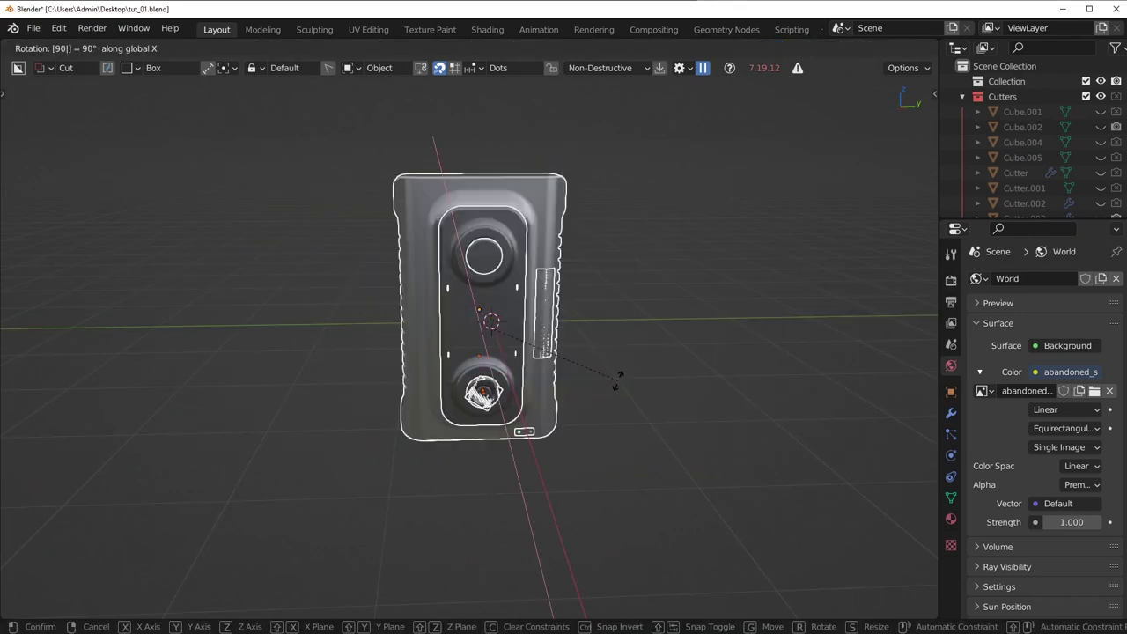
{"action": "key", "text": "Escape"}
{"action": "type", "text": "rx"}
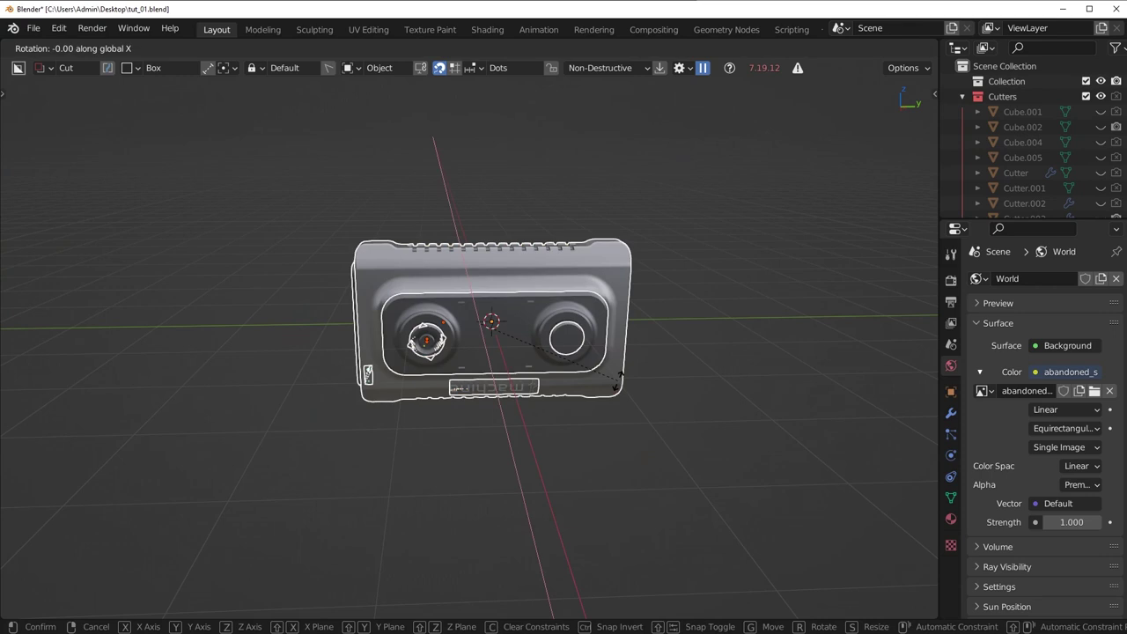
{"action": "type", "text": "-90"}
{"action": "key", "text": "Return"}
{"action": "left_click", "coordinate": [619, 385]}
{"action": "middle_click_drag", "start_coordinate": [625, 363], "coordinate": [556, 430]}
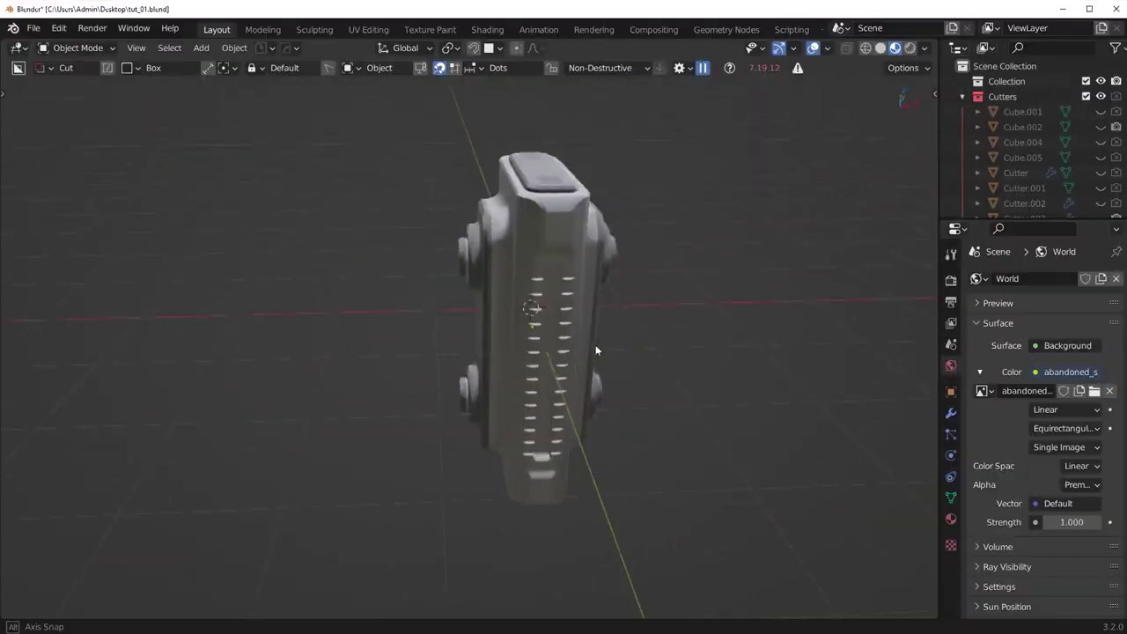
{"action": "middle_click_drag", "start_coordinate": [595, 344], "coordinate": [520, 341]}
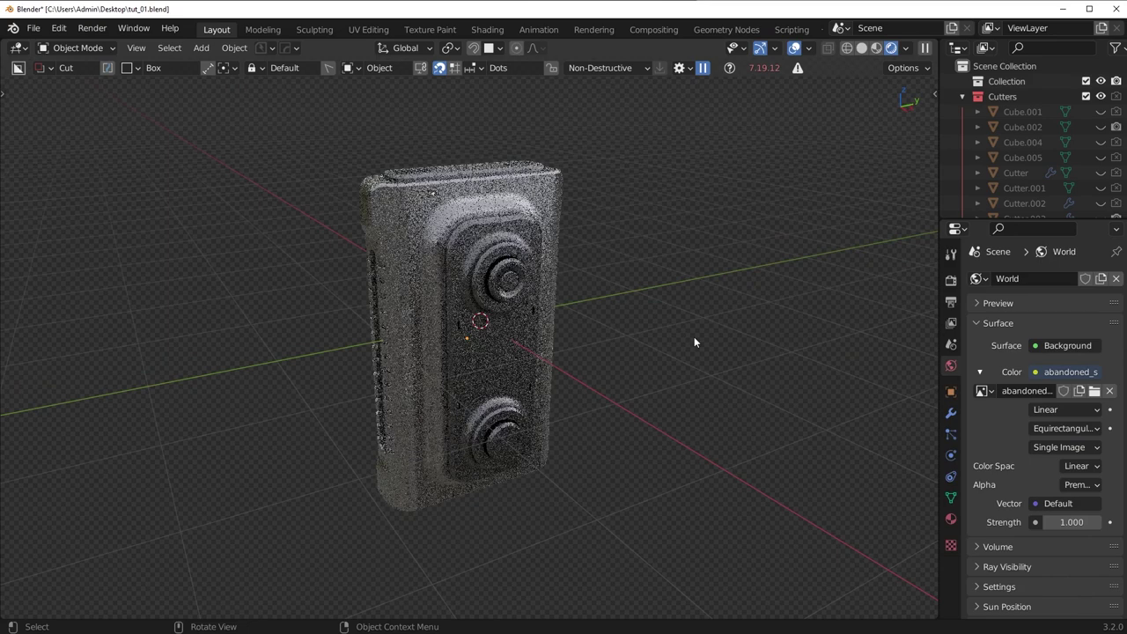
Add a plane and lower it about 1.78 m along global Z, just below the standing model.
{"action": "middle_click_drag", "start_coordinate": [694, 336], "coordinate": [649, 247]}
{"action": "key", "text": "shift+a"}
{"action": "mouse_move", "coordinate": [648, 250]}
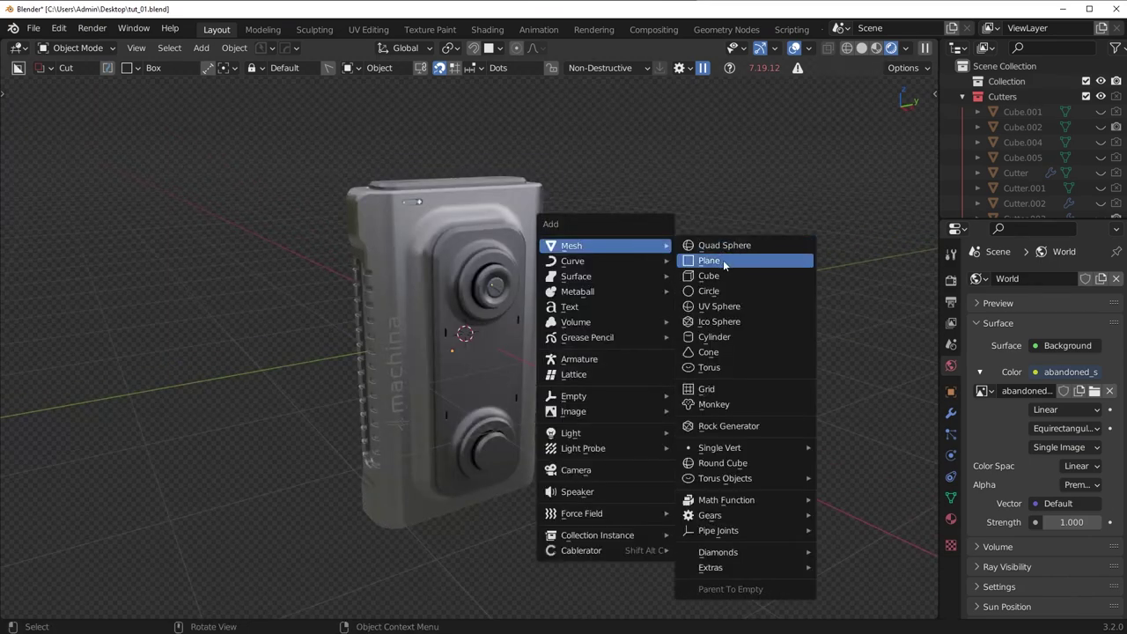
{"action": "left_click", "coordinate": [723, 260]}
{"action": "key", "text": "KP_1"}
{"action": "key", "text": "g"}
{"action": "key", "text": "z"}
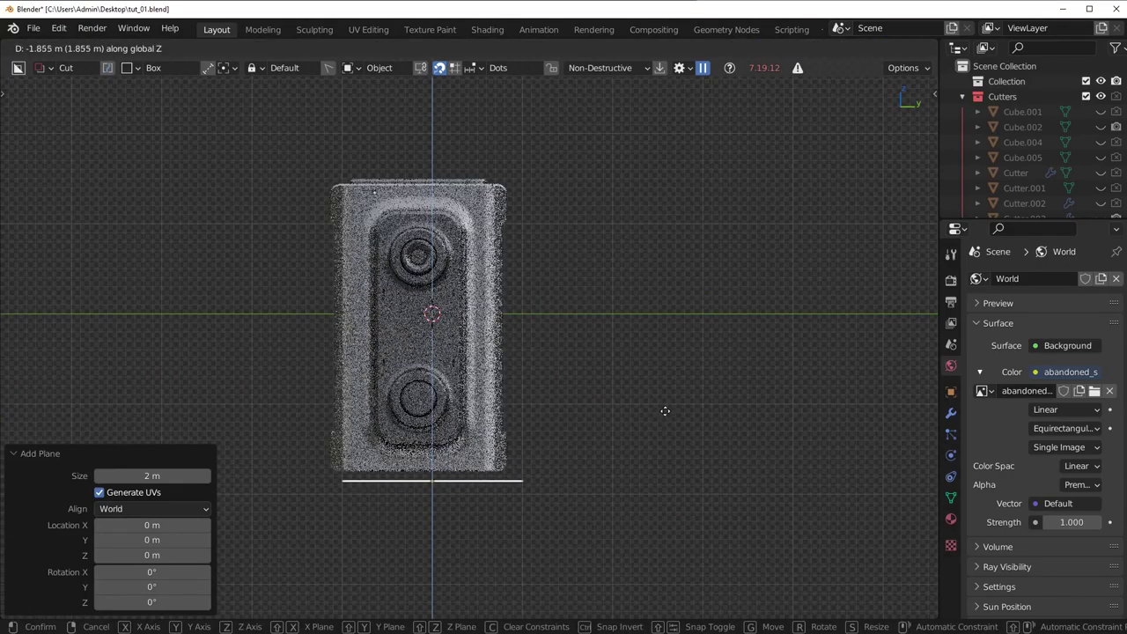
{"action": "left_click", "coordinate": [662, 405]}
Raise the plane about 0.025 m along Z to meet the model's base, and centre it under the model along Y.
{"action": "key", "text": "KP_Decimal"}
{"action": "middle_click_drag", "start_coordinate": [567, 240], "coordinate": [588, 385], "text": "shift"}
{"action": "scroll", "coordinate": [588, 384], "scroll_direction": "up", "scroll_amount": 4}
{"action": "key", "text": "g"}
{"action": "key", "text": "z"}
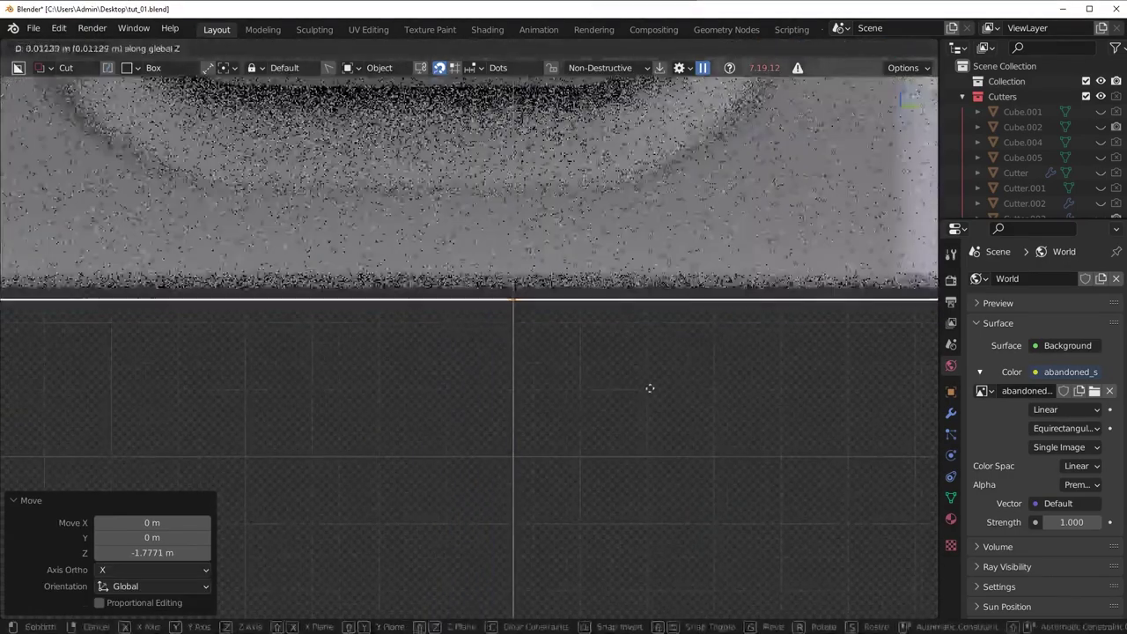
{"action": "left_click", "coordinate": [648, 308]}
{"action": "scroll", "coordinate": [648, 313], "scroll_direction": "down", "scroll_amount": 3}
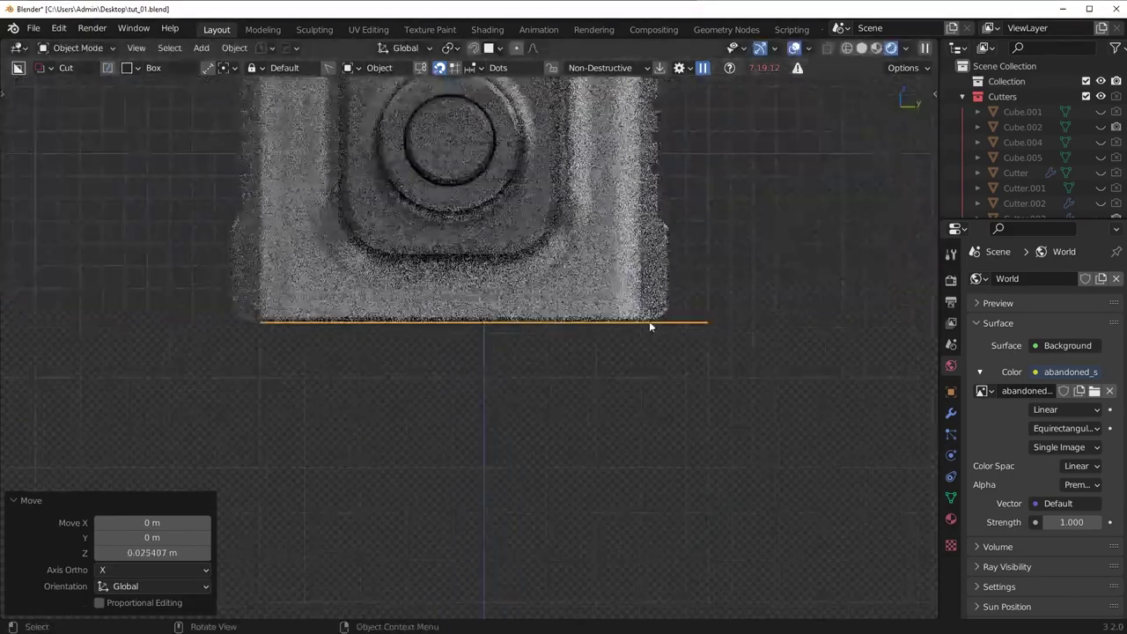
{"action": "key", "text": "g"}
{"action": "key", "text": "y"}
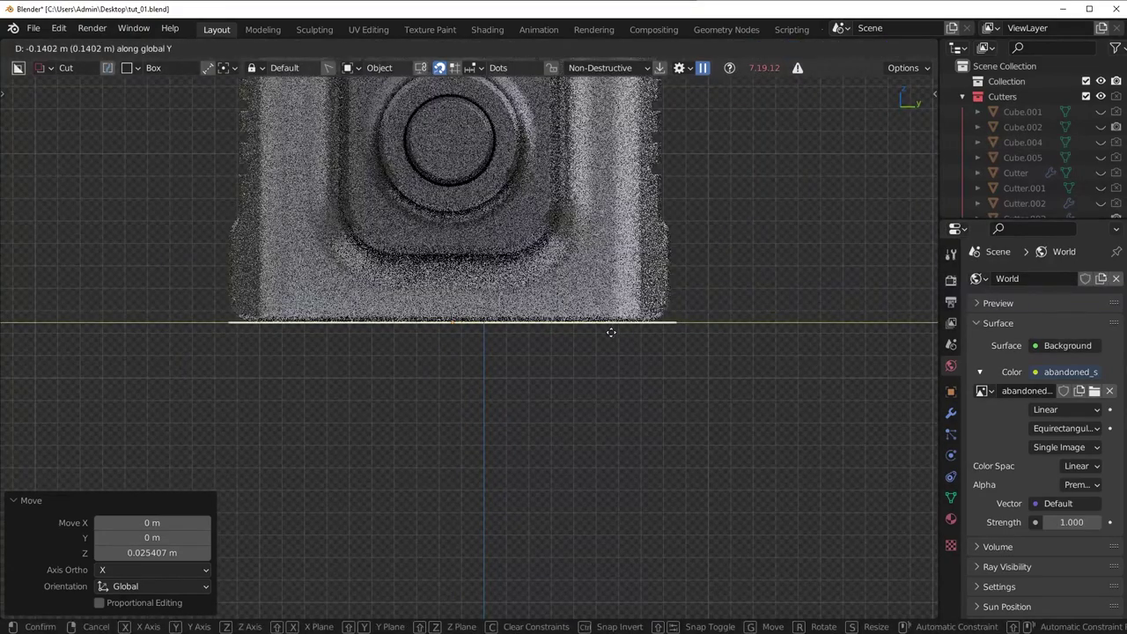
{"action": "left_click", "coordinate": [593, 335]}
Enlarge the plane into a wide ground surface by scaling it about 7.75 times and again about 3.4 times.
{"action": "middle_click_drag", "start_coordinate": [594, 339], "coordinate": [620, 412]}
{"action": "scroll", "coordinate": [572, 405], "scroll_direction": "down", "scroll_amount": 4}
{"action": "key", "text": "s"}
{"action": "left_click", "coordinate": [366, 213]}
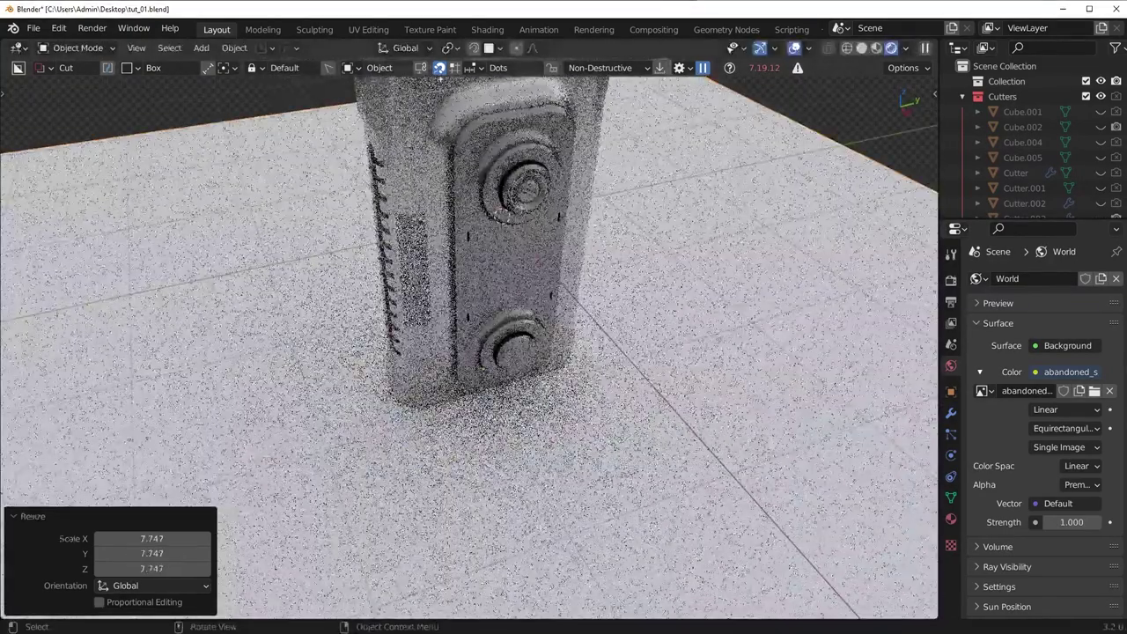
{"action": "scroll", "coordinate": [365, 213], "scroll_direction": "down", "scroll_amount": 4}
{"action": "middle_click_drag", "start_coordinate": [504, 285], "coordinate": [530, 319]}
{"action": "key", "text": "s"}
{"action": "left_click", "coordinate": [792, 266]}
{"action": "scroll", "coordinate": [516, 338], "scroll_direction": "up", "scroll_amount": 5}
{"action": "scroll", "coordinate": [537, 299], "scroll_direction": "down", "scroll_amount": 5}
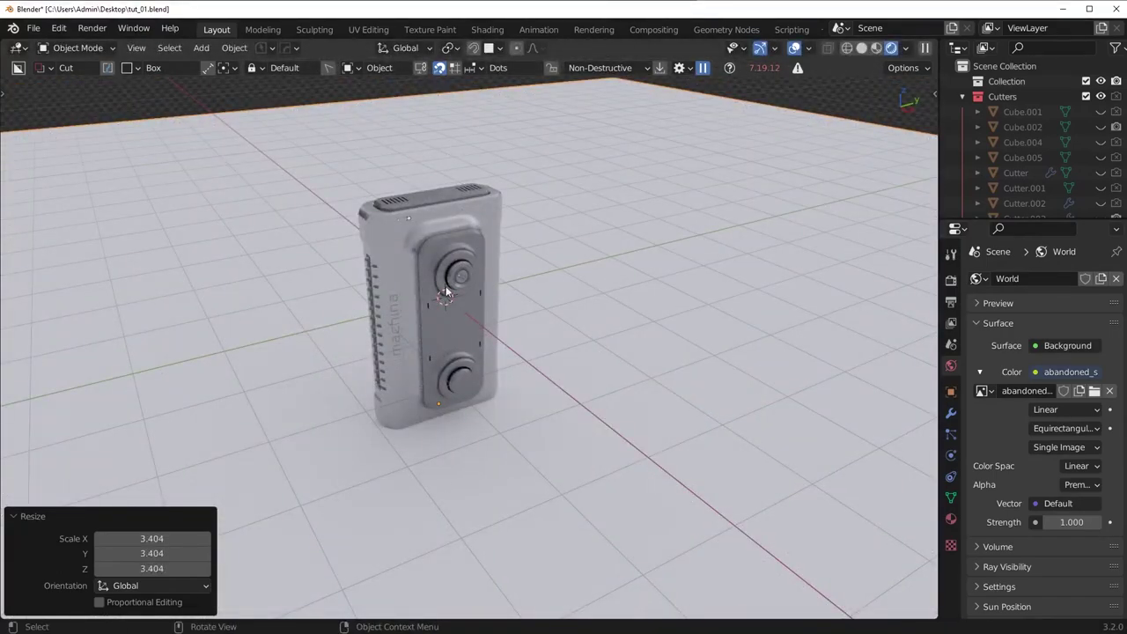
Create a new material for the ground plane and darken its base color to grey with a value of 0.159.
{"action": "left_click", "coordinate": [953, 516]}
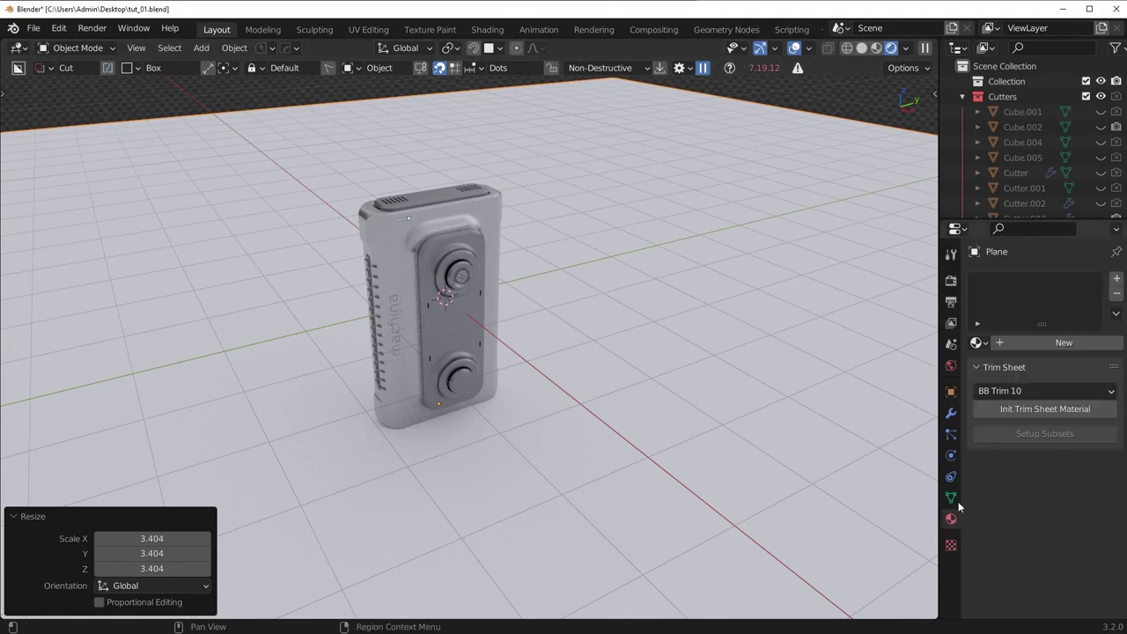
{"action": "left_click", "coordinate": [1044, 342]}
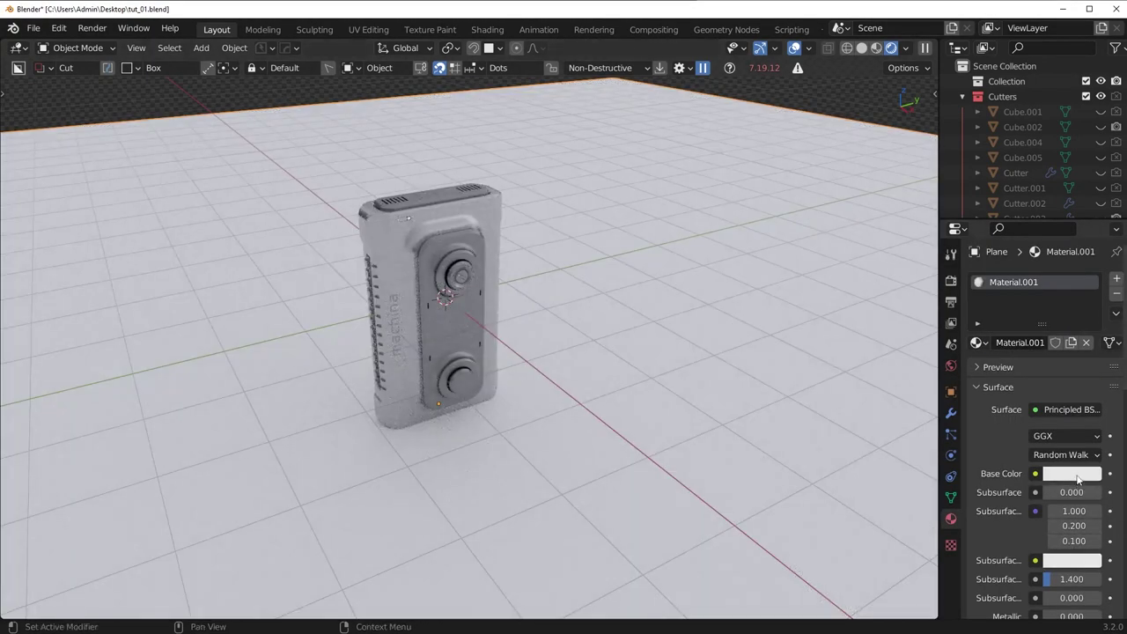
{"action": "left_click", "coordinate": [1078, 478]}
{"action": "left_click", "coordinate": [1092, 311]}
Set the ground material's Metallic to 1.000 and Roughness to 0.391, and check the reflection from a lower angle.
{"action": "scroll", "coordinate": [1064, 549], "scroll_direction": "down", "scroll_amount": 4}
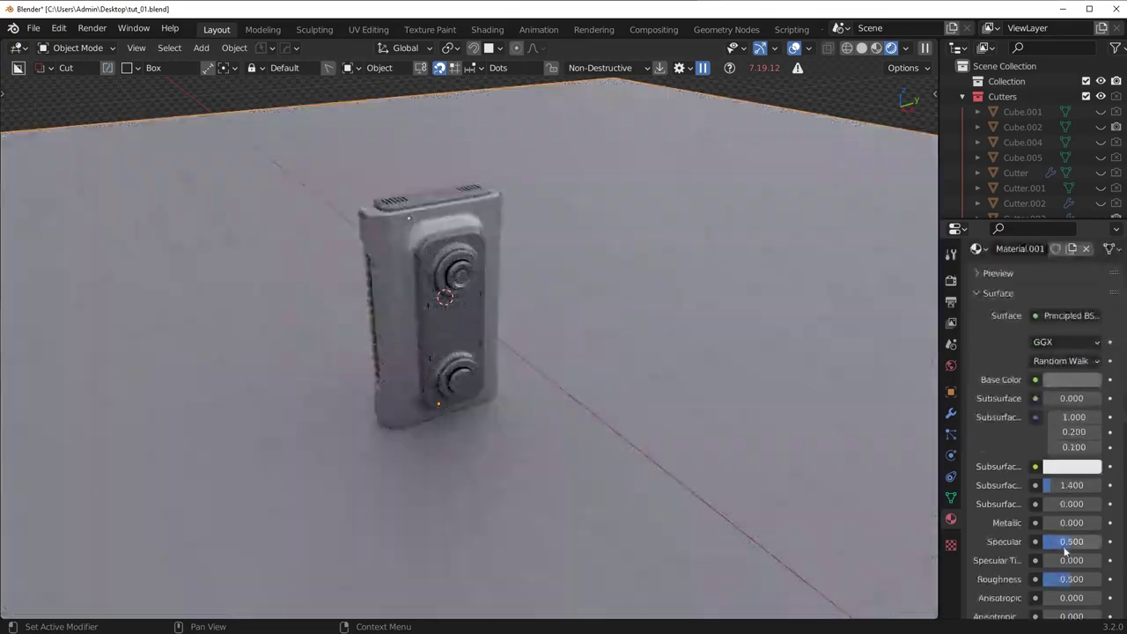
{"action": "left_click_drag", "start_coordinate": [1072, 522], "coordinate": [1100, 523]}
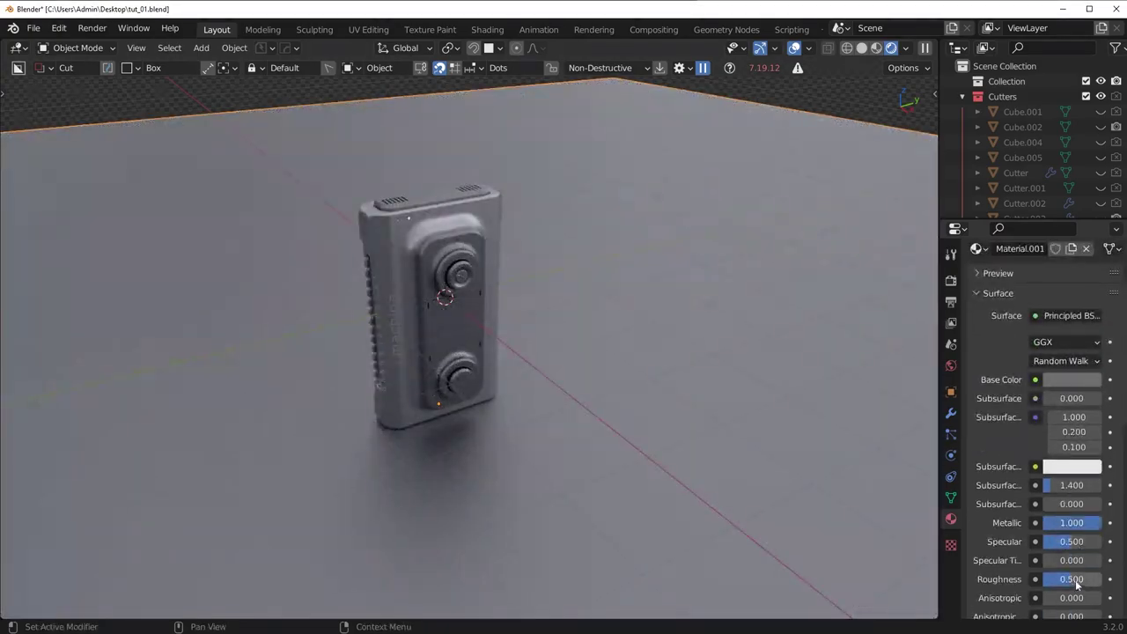
{"action": "left_click_drag", "start_coordinate": [1076, 584], "coordinate": [1067, 584]}
{"action": "scroll", "coordinate": [599, 486], "scroll_direction": "up", "scroll_amount": 2}
{"action": "middle_click_drag", "start_coordinate": [547, 518], "coordinate": [546, 355]}
{"action": "scroll", "coordinate": [544, 354], "scroll_direction": "down", "scroll_amount": 2}
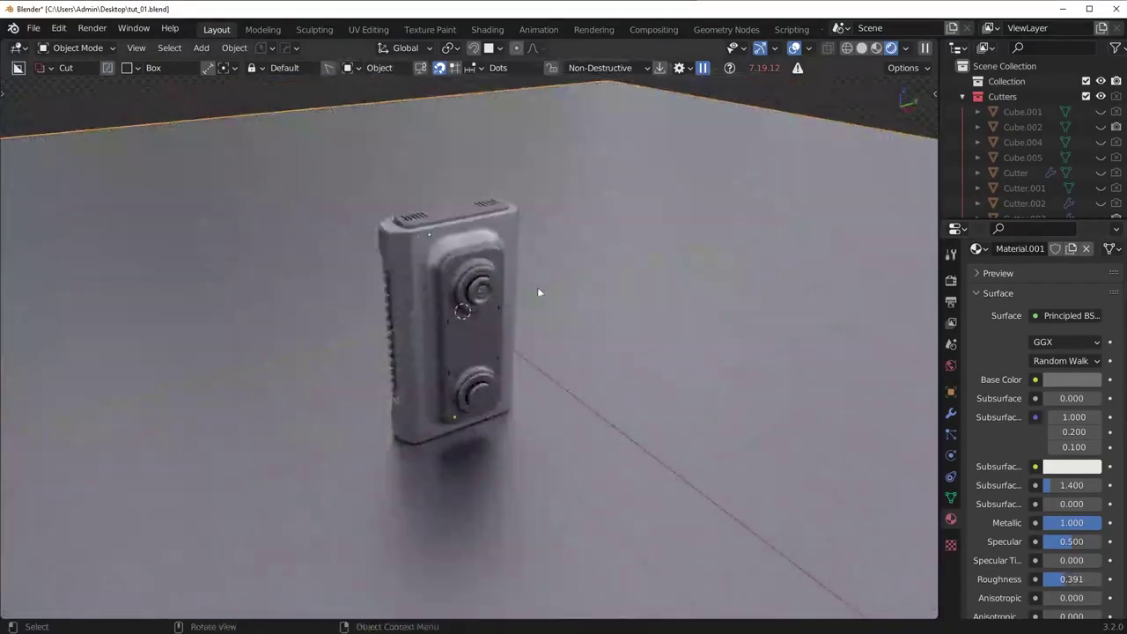
{"action": "mouse_move", "coordinate": [539, 292]}
{"action": "middle_mouse_down"}
{"action": "mouse_move", "coordinate": [535, 319]}
{"action": "mouse_move", "coordinate": [540, 301]}
{"action": "middle_mouse_up"}
Try a near-white and a near-black base color for the ground material, undoing both.
{"action": "left_click", "coordinate": [1052, 380]}
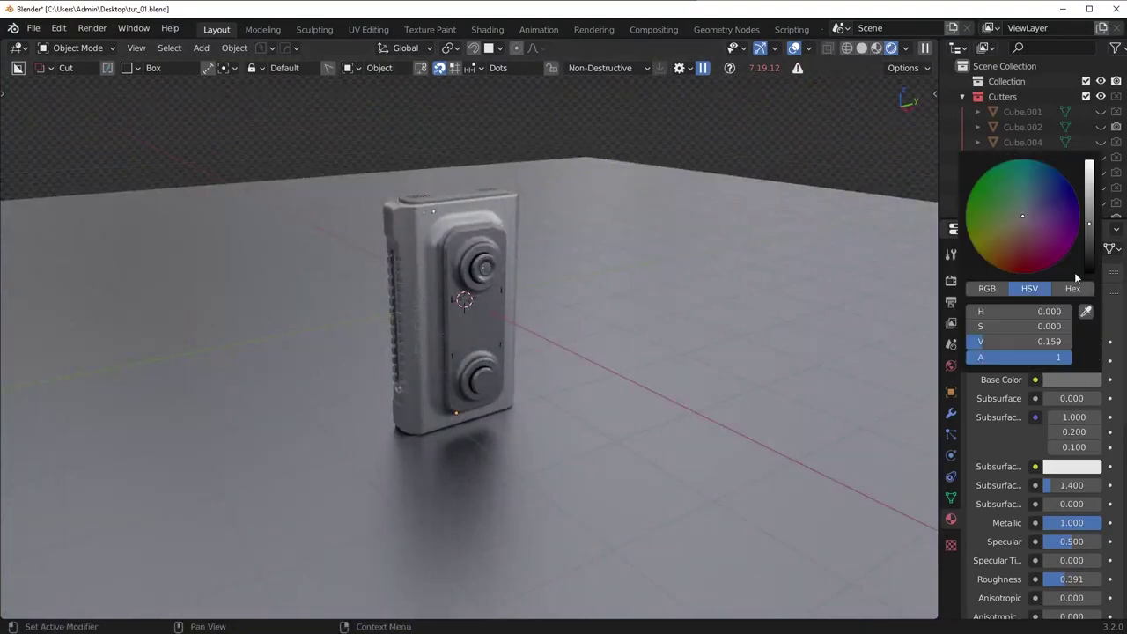
{"action": "left_click_drag", "start_coordinate": [1089, 224], "coordinate": [1089, 170]}
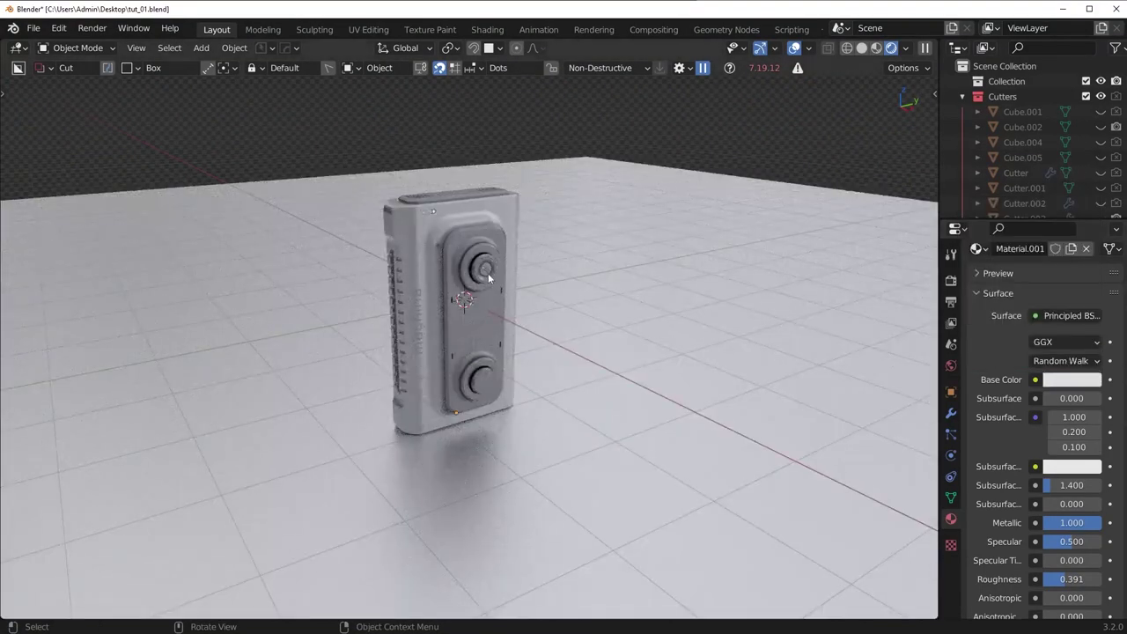
{"action": "key", "text": "ctrl+z"}
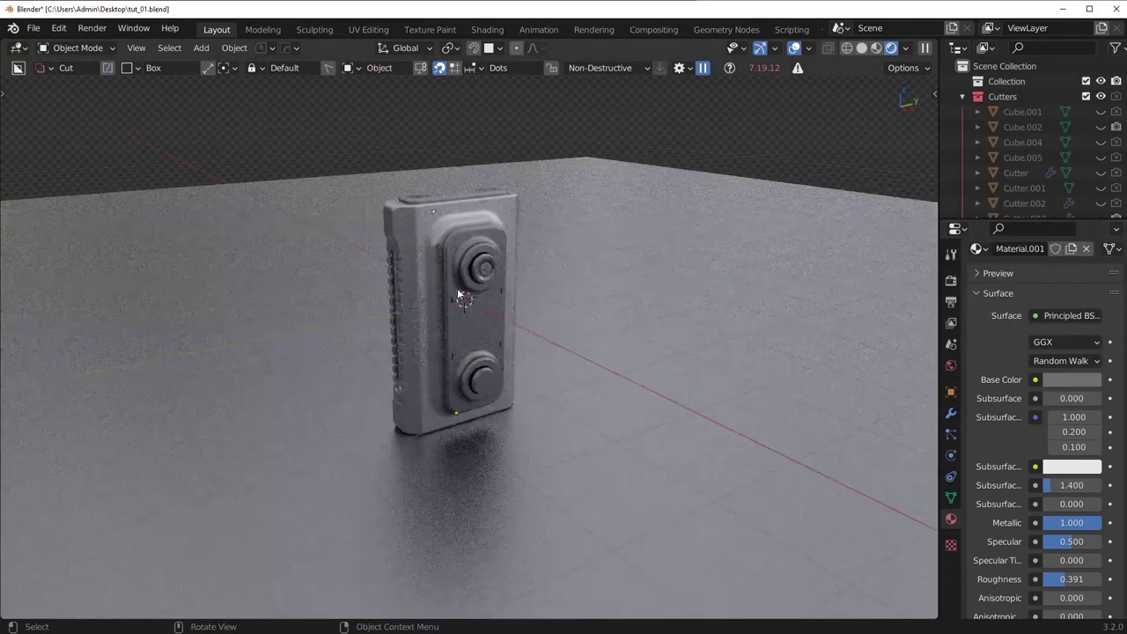
{"action": "left_click", "coordinate": [1064, 383]}
{"action": "left_click", "coordinate": [1090, 263]}
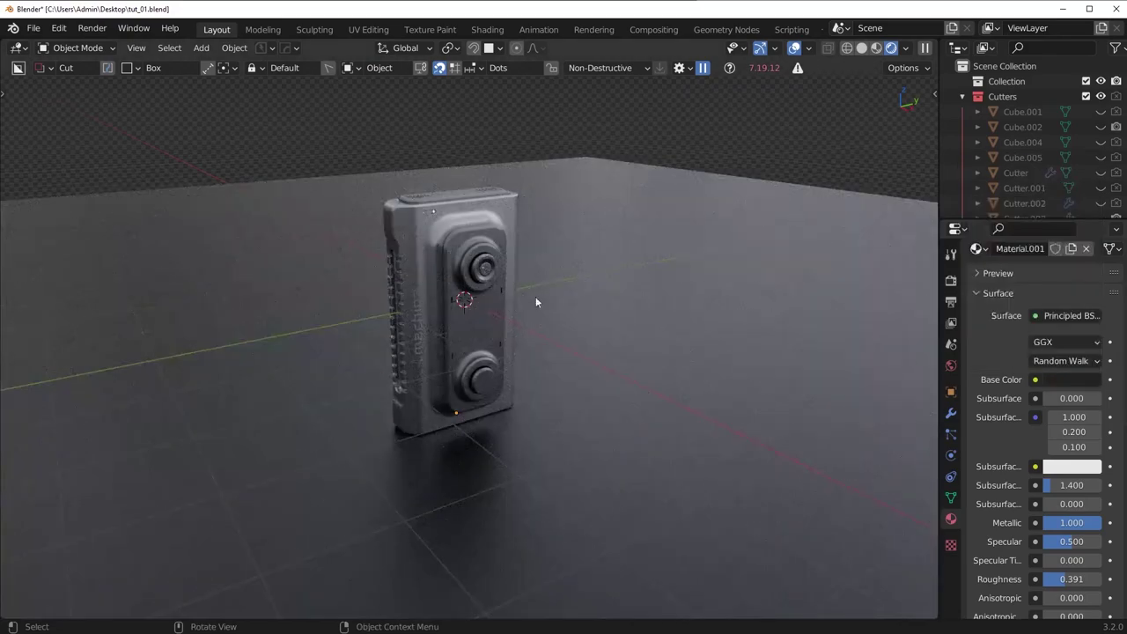
{"action": "key", "text": "ctrl+z"}
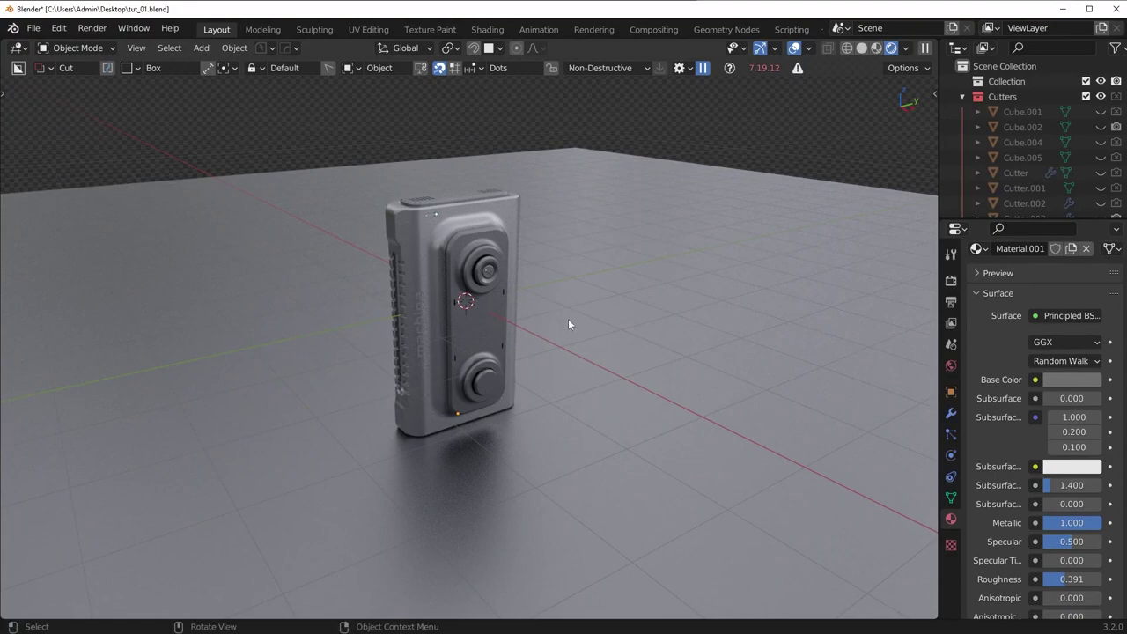
Frame the model, add a camera and align the active camera to the current view.
{"action": "middle_click_drag", "start_coordinate": [539, 313], "coordinate": [543, 290]}
{"action": "key", "text": "shift+a"}
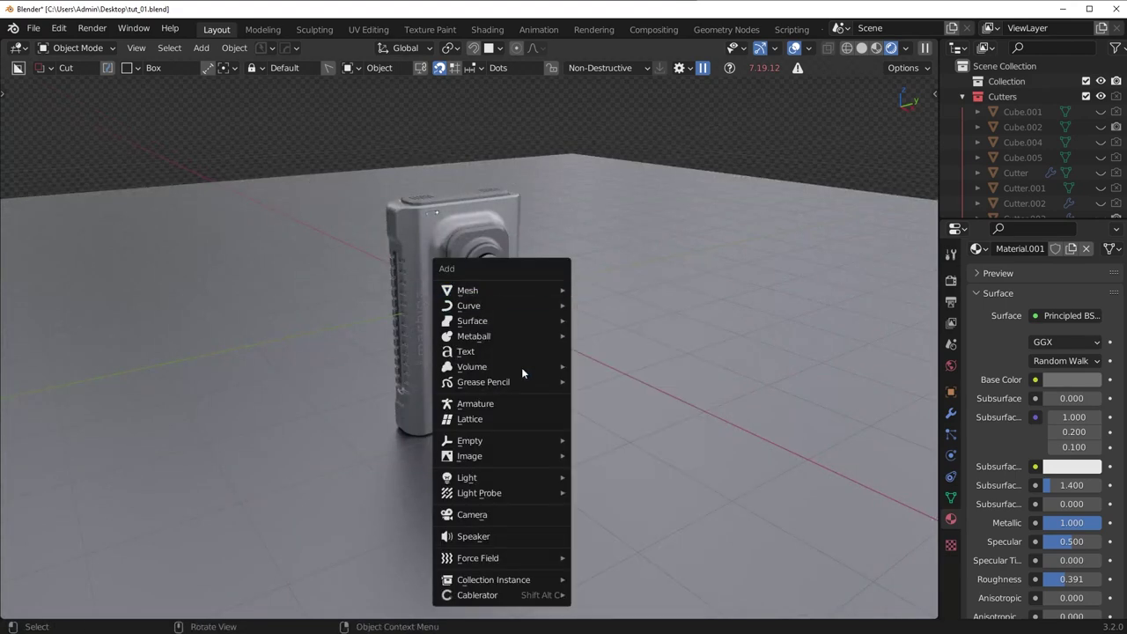
{"action": "left_click", "coordinate": [517, 520]}
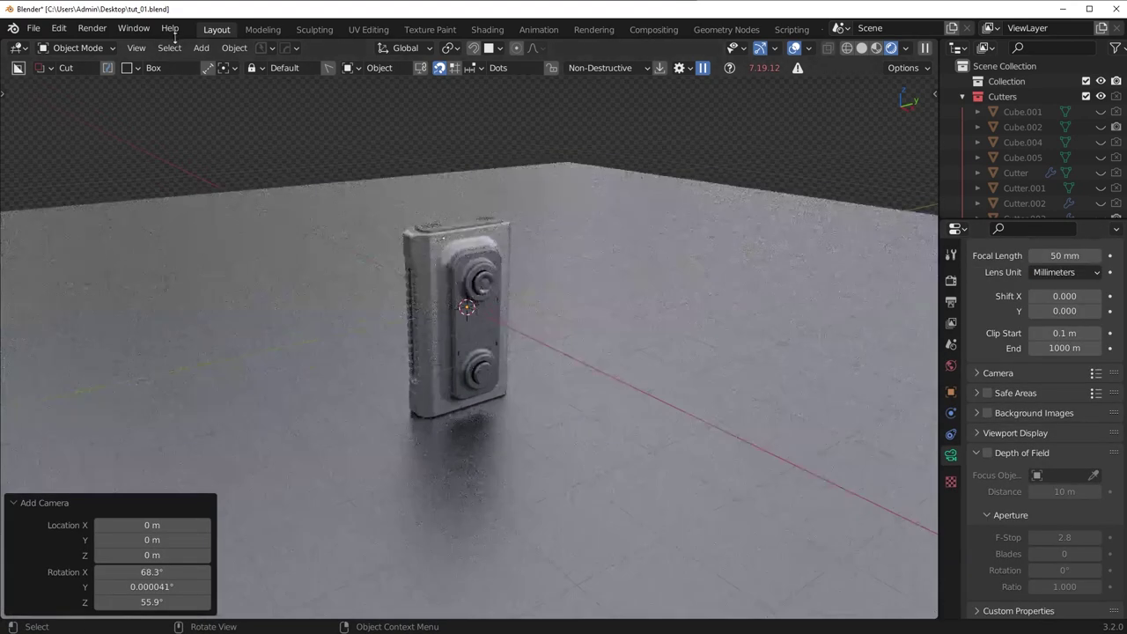
{"action": "left_click", "coordinate": [136, 48]}
{"action": "mouse_move", "coordinate": [222, 254]}
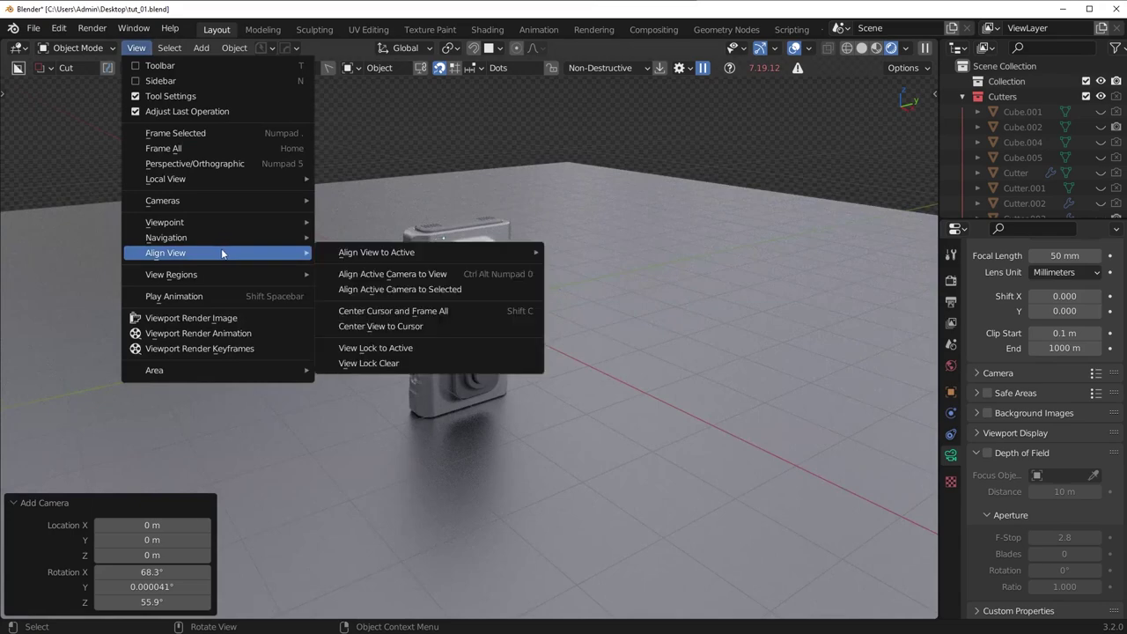
{"action": "left_click", "coordinate": [392, 273]}
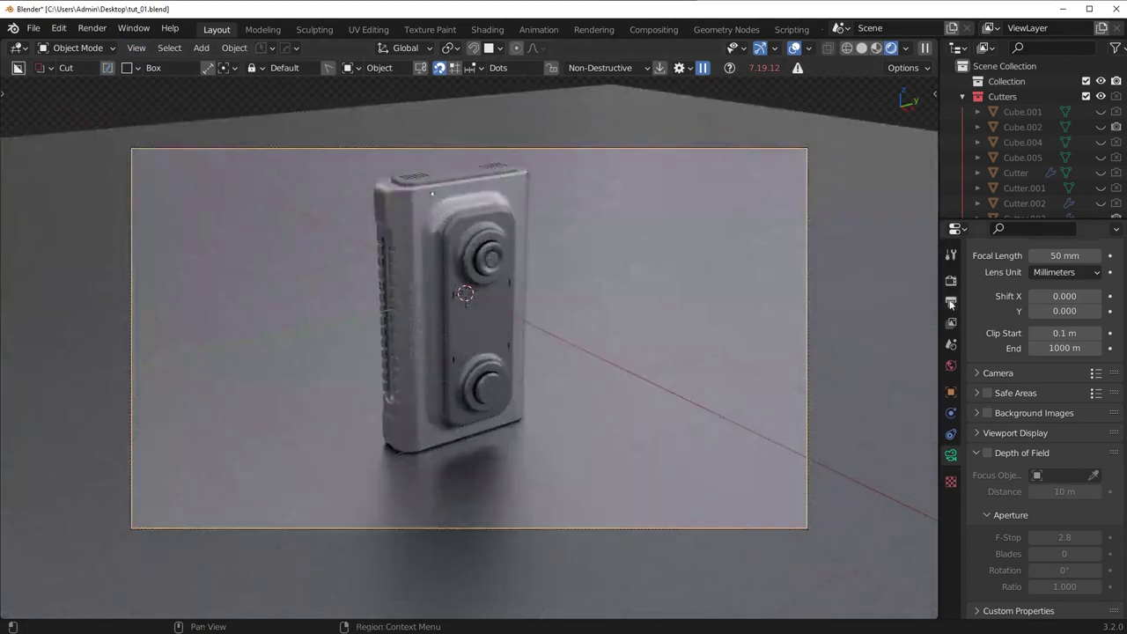
Set the render output resolution to a portrait format of 1440 px by 2560 px.
{"action": "left_click", "coordinate": [950, 303]}
{"action": "scroll", "coordinate": [1056, 352], "scroll_direction": "up", "scroll_amount": 4}
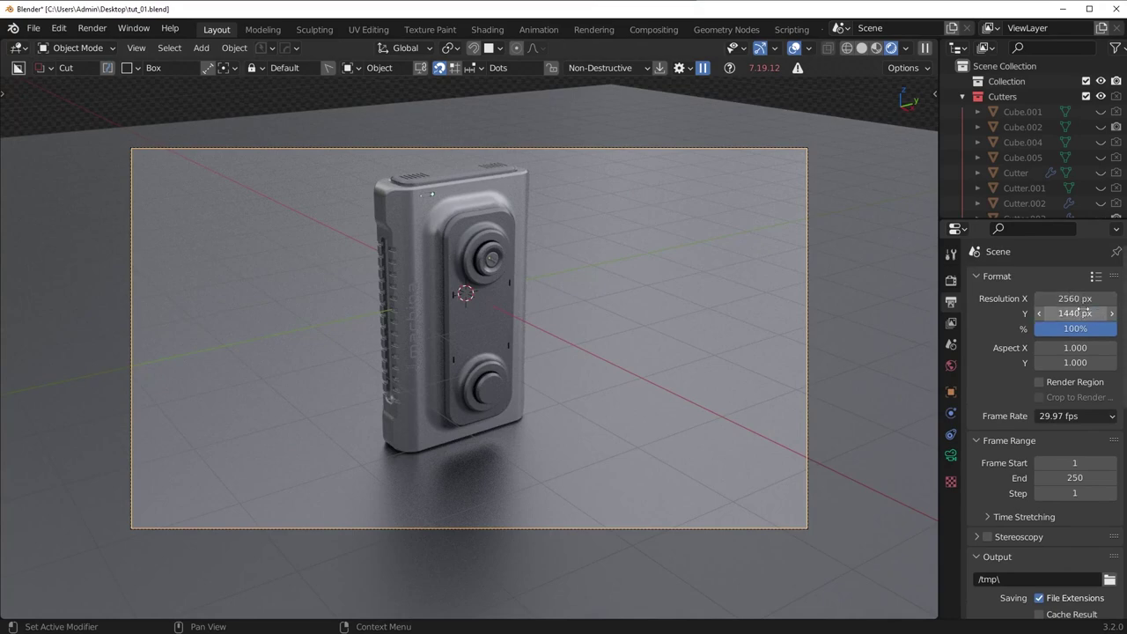
{"action": "left_click_drag", "start_coordinate": [1075, 299], "coordinate": [993, 299]}
{"action": "key", "text": "ctrl+z"}
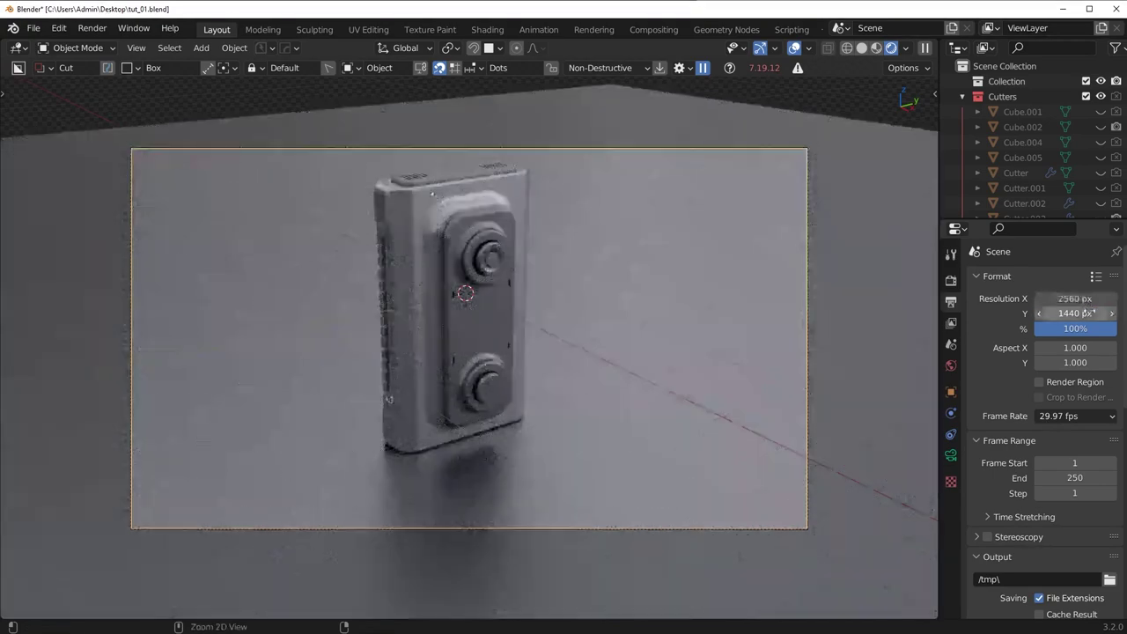
{"action": "left_click_drag", "start_coordinate": [1087, 314], "coordinate": [1022, 313]}
{"action": "key", "text": "ctrl+z"}
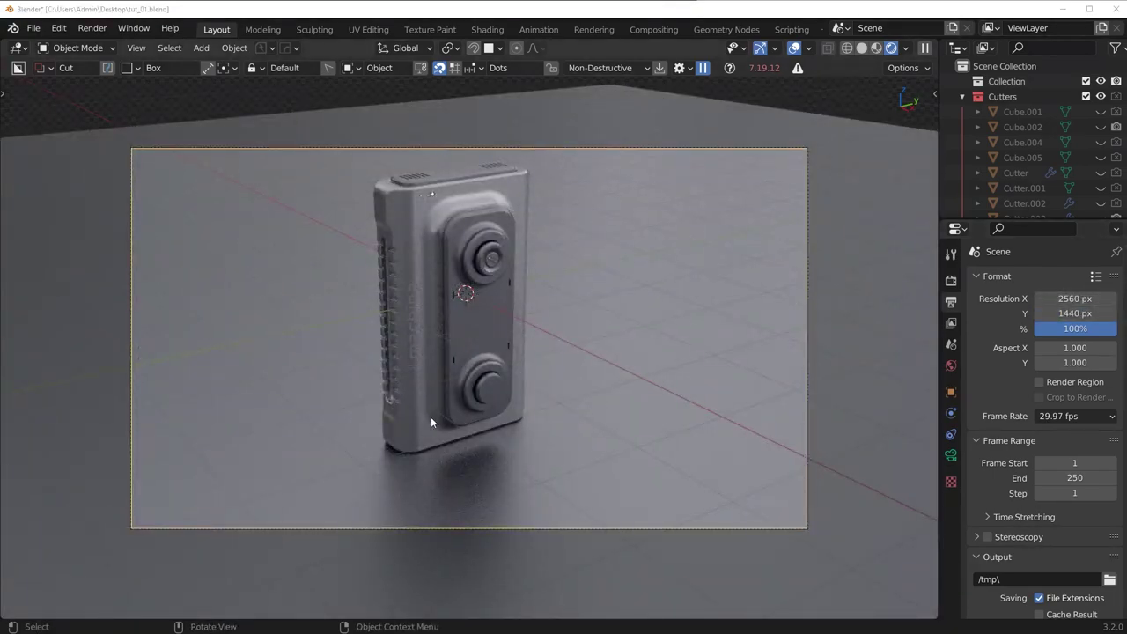
{"action": "scroll", "coordinate": [875, 315], "scroll_direction": "down", "scroll_amount": 2}
{"action": "scroll", "coordinate": [809, 294], "scroll_direction": "up", "scroll_amount": 1}
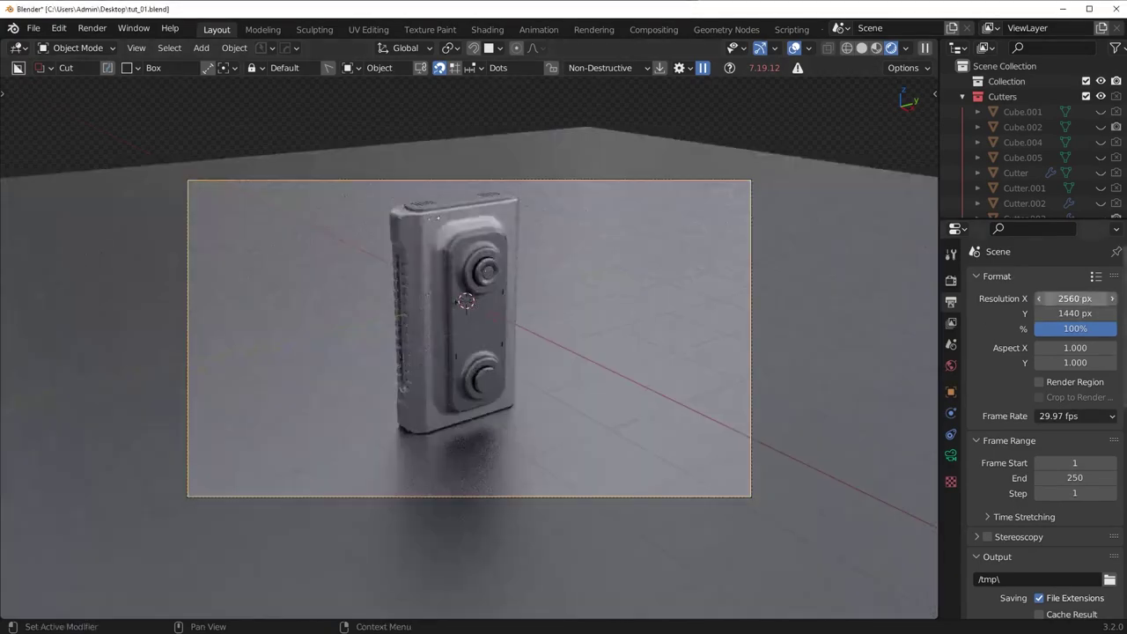
{"action": "key", "text": "Tab"}
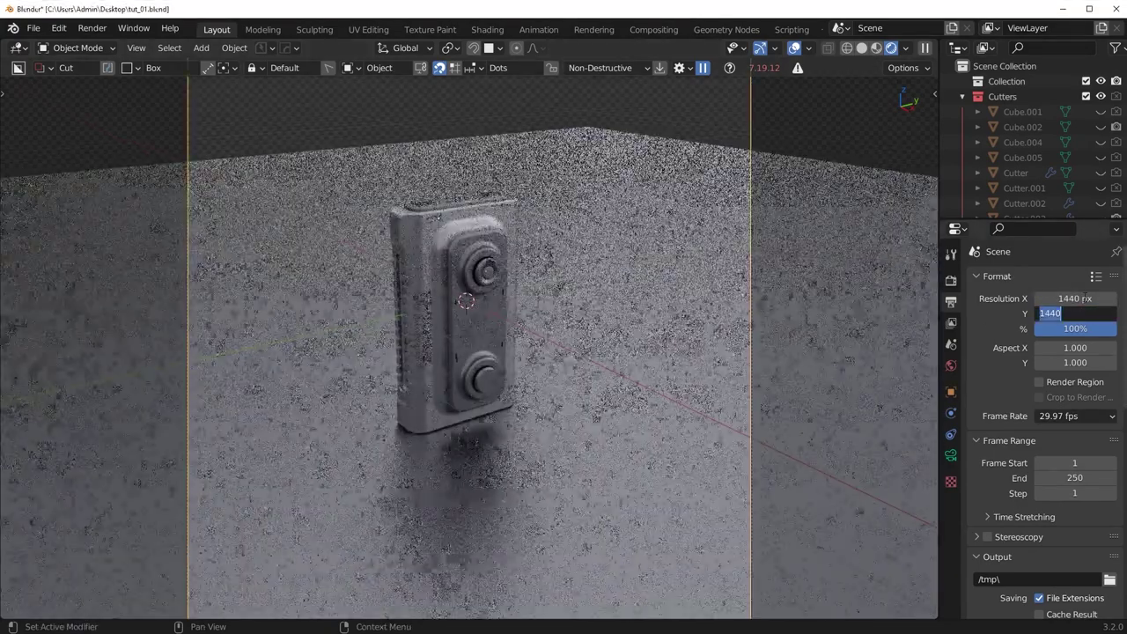
{"action": "type", "text": "2560"}
{"action": "key", "text": "Return"}
Move the camera about -5.3 m along its local Z, and shift it about -0.18 m in view X and 0.36 m in view Y.
{"action": "key", "text": "g"}
{"action": "key", "text": "z"}
{"action": "key", "text": "z"}
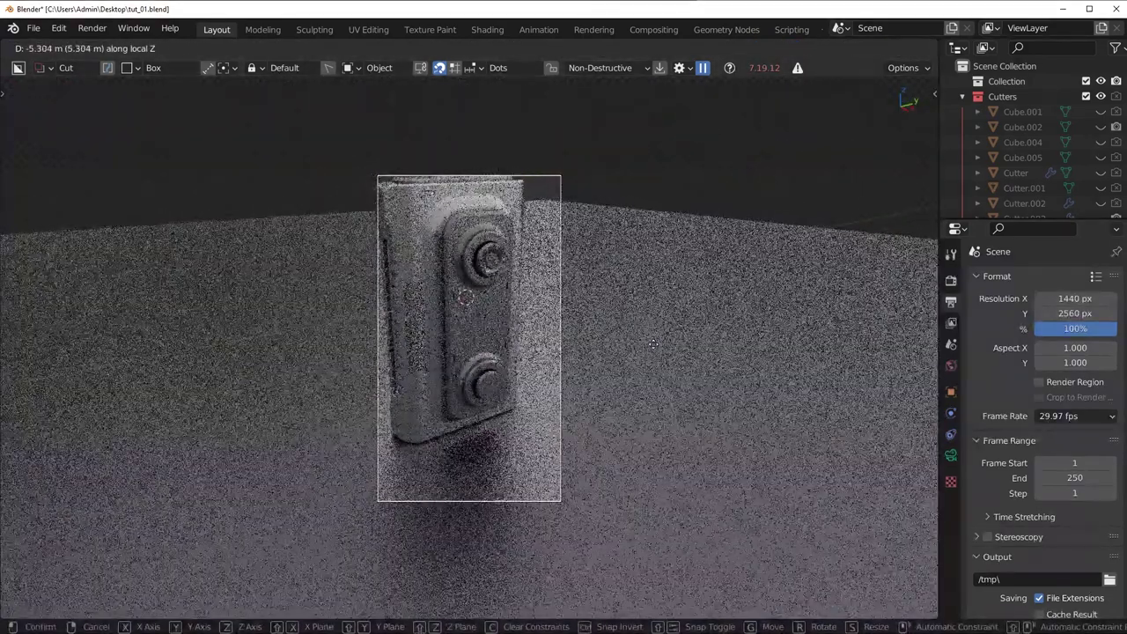
{"action": "left_click", "coordinate": [652, 344]}
{"action": "key", "text": "g"}
{"action": "left_click", "coordinate": [532, 337]}
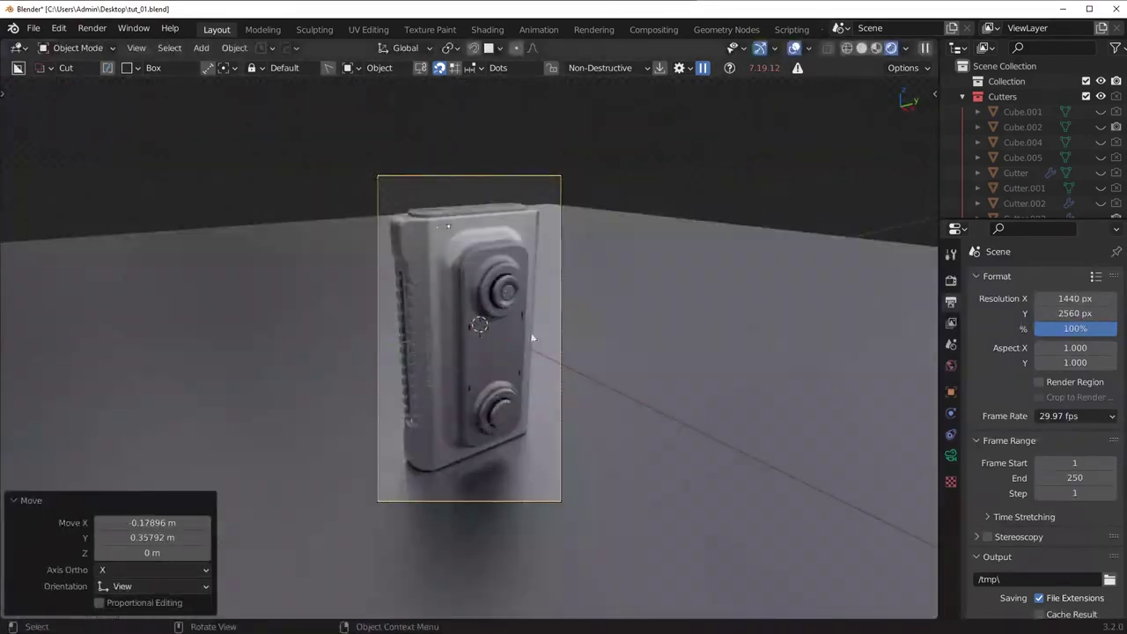
Hide the viewport overlays and set the camera's focal length to 225 mm.
{"action": "left_click", "coordinate": [795, 48]}
{"action": "left_click", "coordinate": [951, 455]}
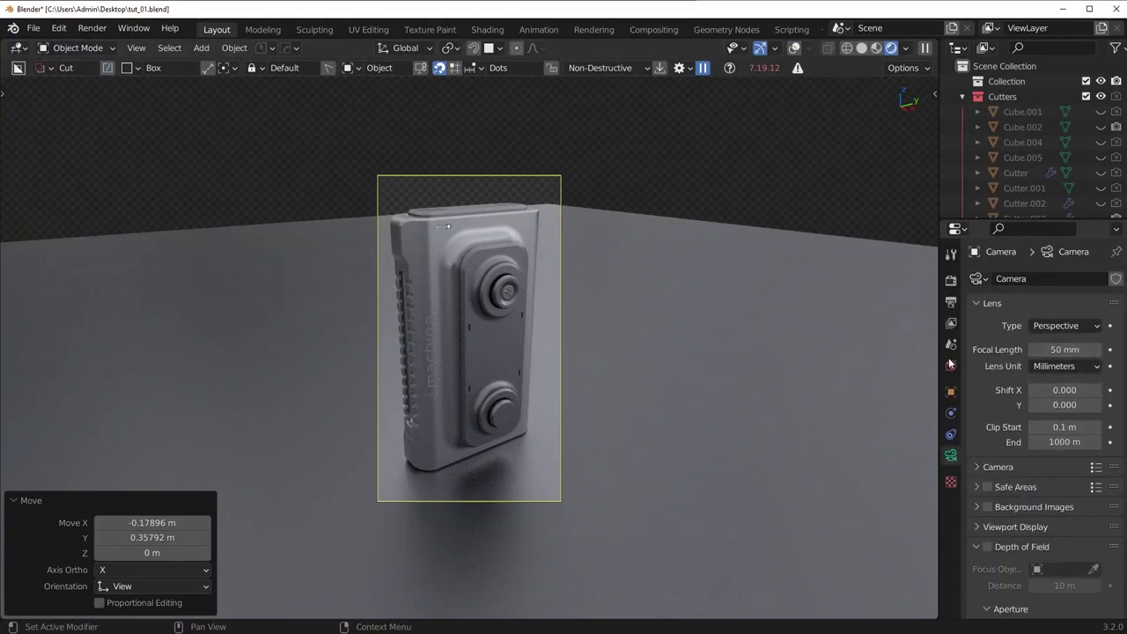
{"action": "scroll", "coordinate": [626, 340], "scroll_direction": "up", "scroll_amount": 2}
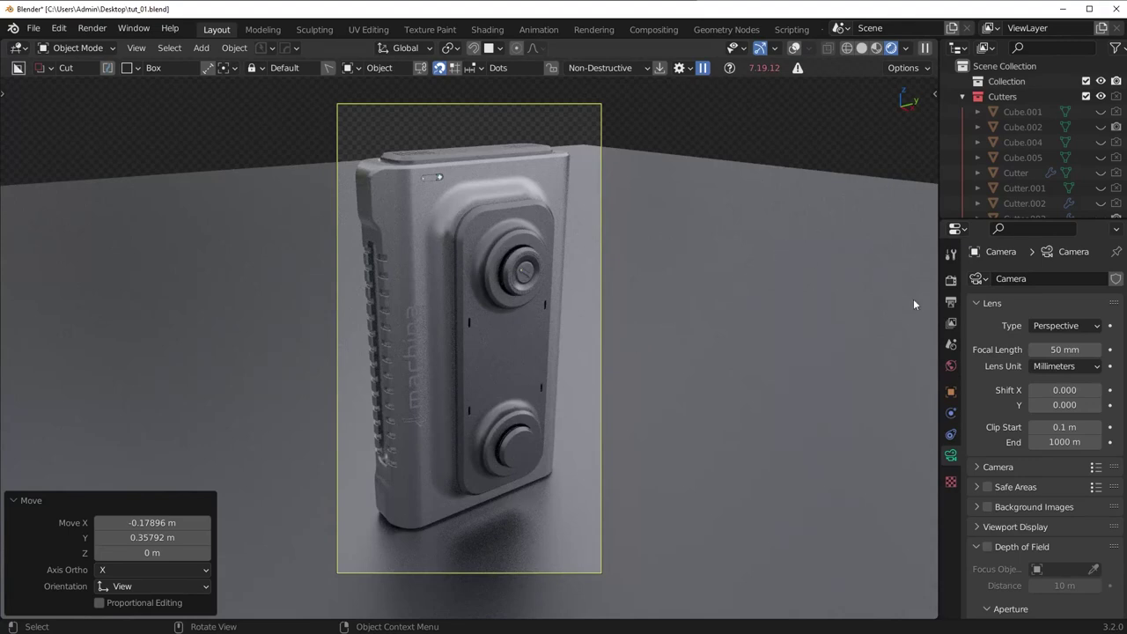
{"action": "scroll", "coordinate": [845, 352], "scroll_direction": "down", "scroll_amount": 1}
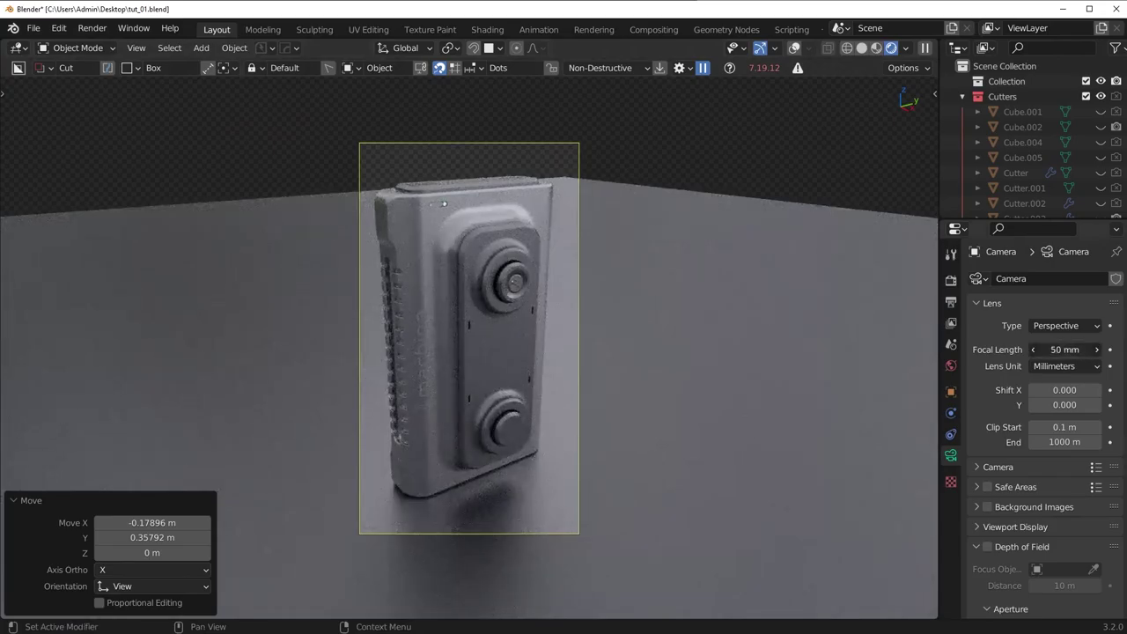
{"action": "mouse_move", "coordinate": [1065, 350]}
{"action": "left_mouse_down"}
{"action": "mouse_move", "coordinate": [1126, 349]}
{"action": "mouse_move", "coordinate": [1054, 349]}
{"action": "left_mouse_up"}
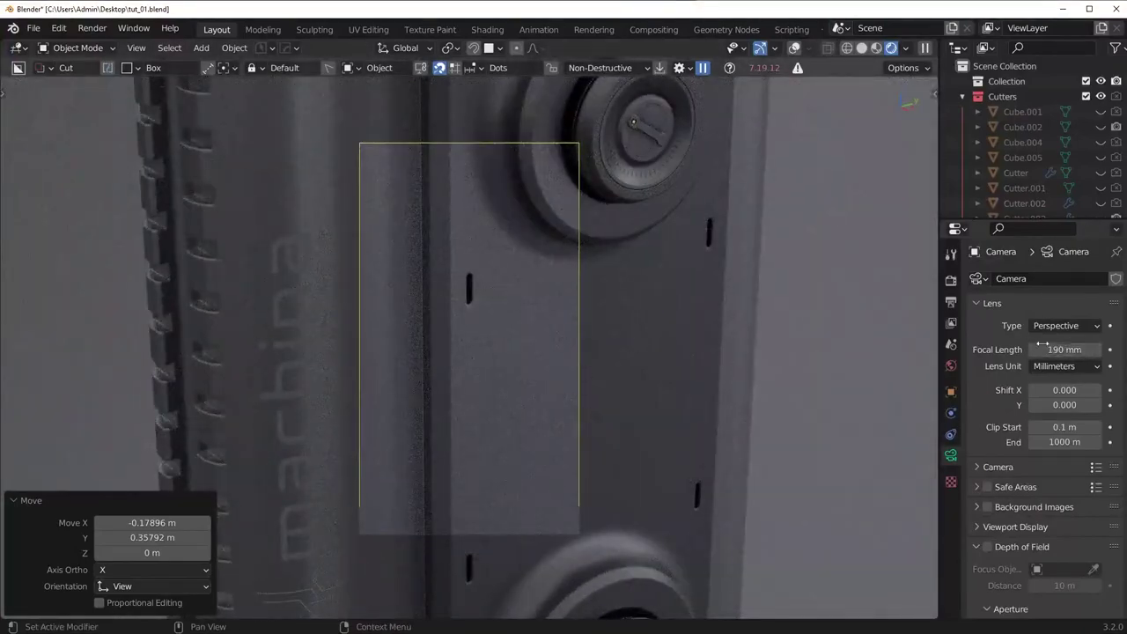
{"action": "scroll", "coordinate": [677, 322], "scroll_direction": "down", "scroll_amount": 5}
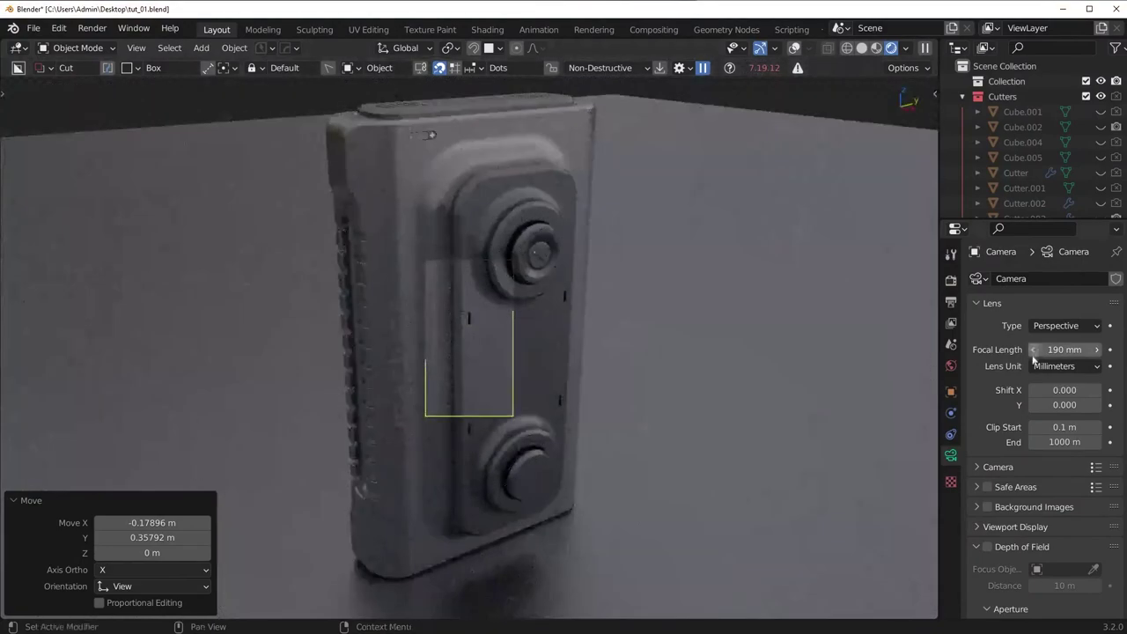
{"action": "type", "text": "22"}
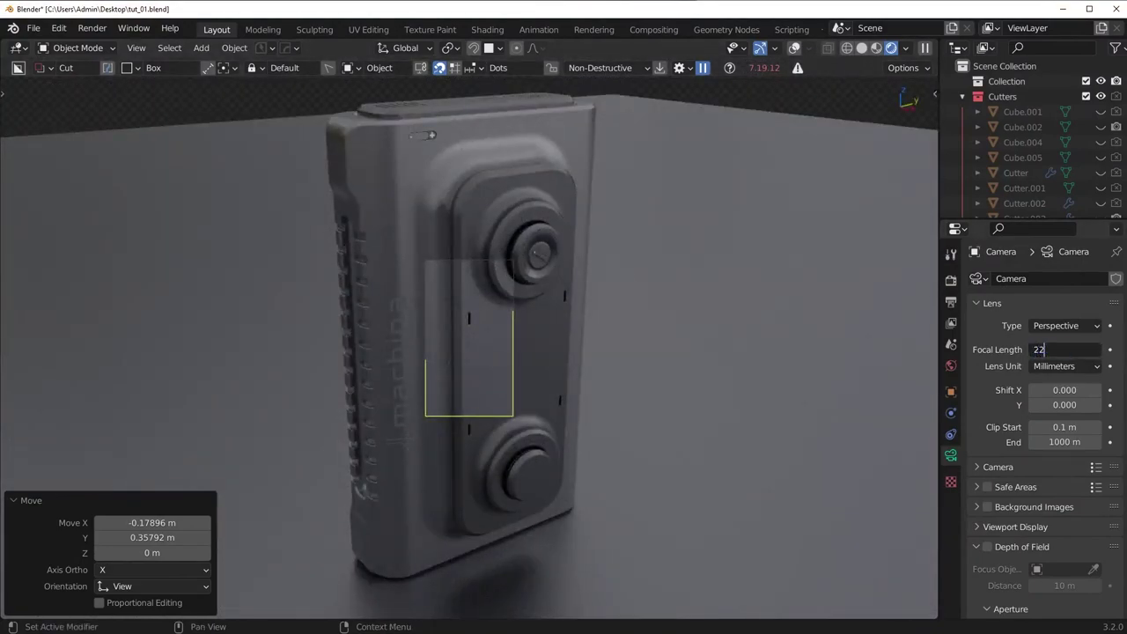
{"action": "type", "text": "5"}
{"action": "key", "text": "Return"}
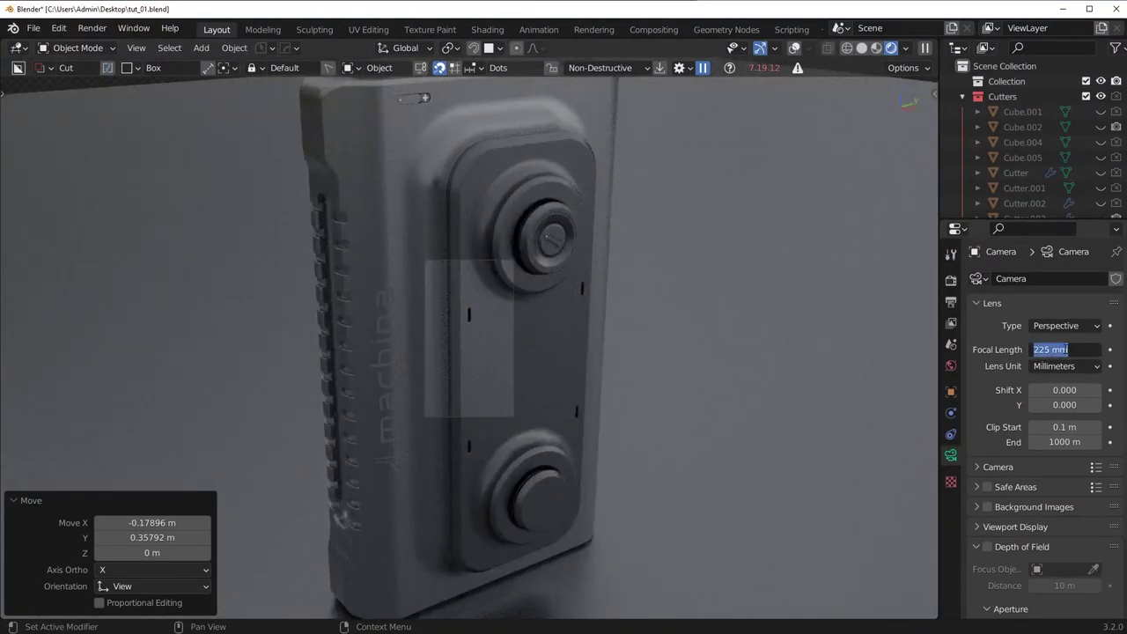
Try camera focal lengths of 50 mm and 135 mm for comparison, and return to 225 mm.
{"action": "key", "text": "Return"}
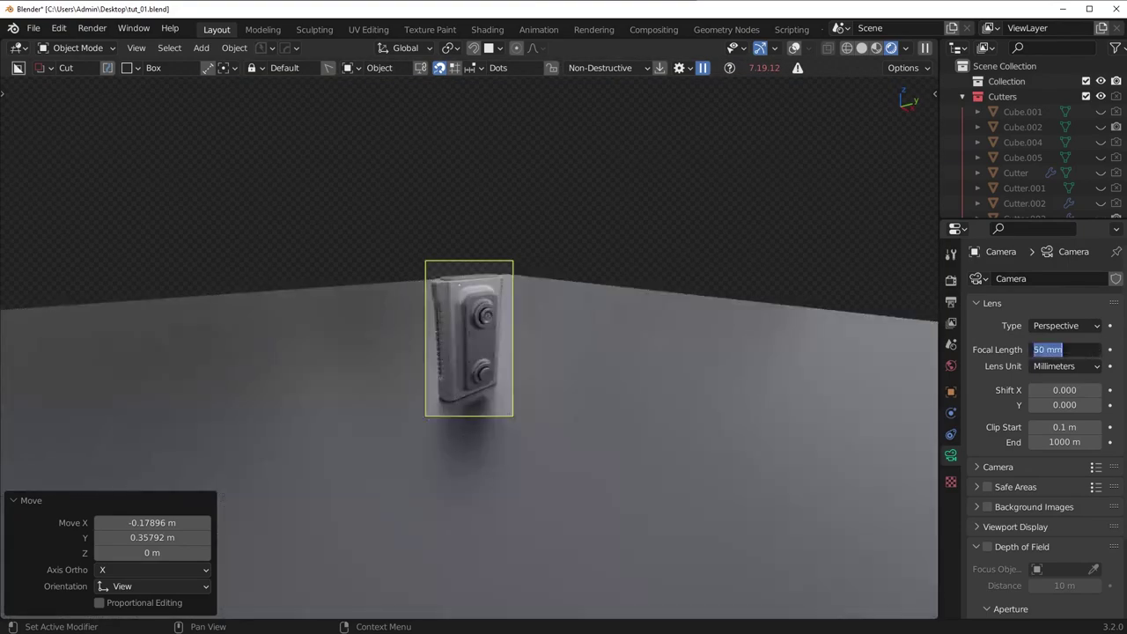
{"action": "type", "text": "5"}
{"action": "key", "text": "Return"}
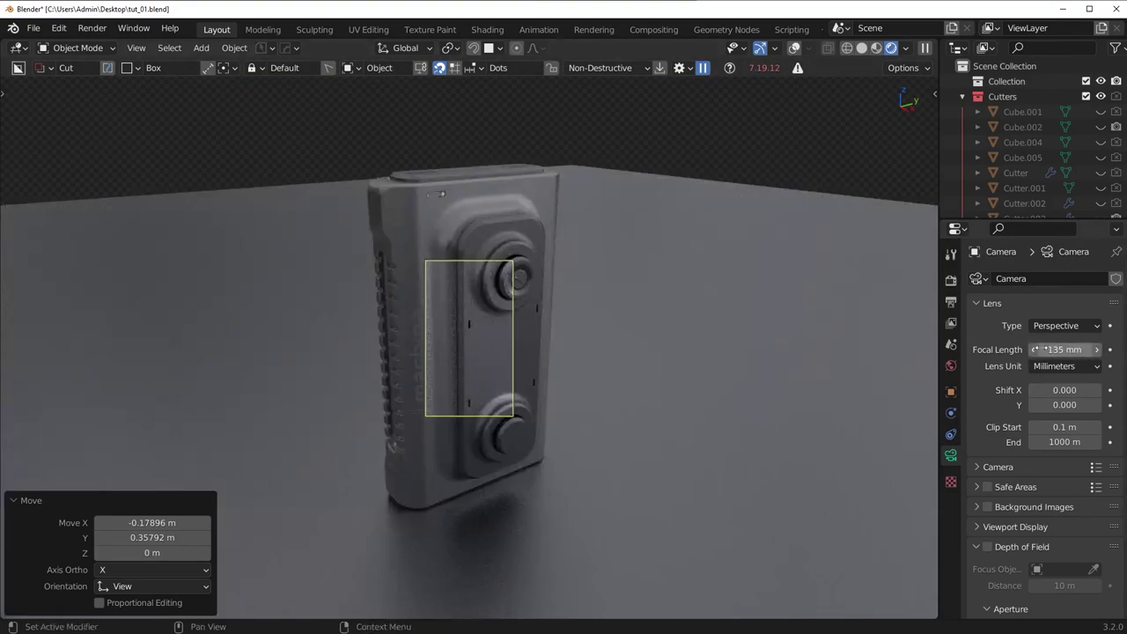
{"action": "type", "text": "225"}
{"action": "key", "text": "Return"}
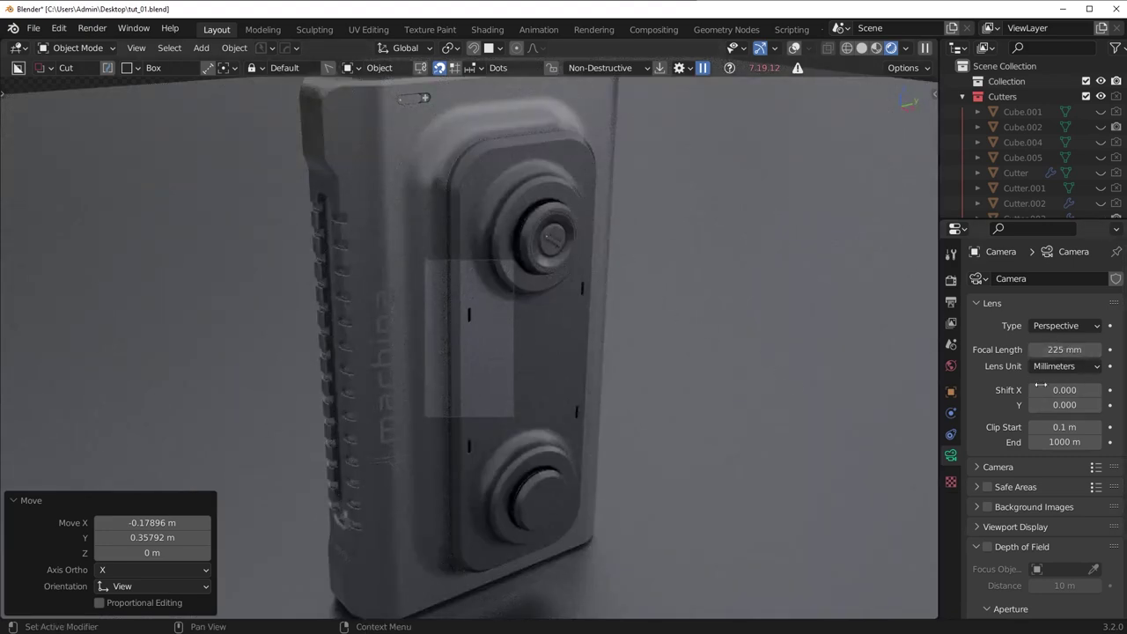
Switch the camera's lens type to Orthographic to compare the projection, and return it to Perspective.
{"action": "left_click", "coordinate": [1049, 327]}
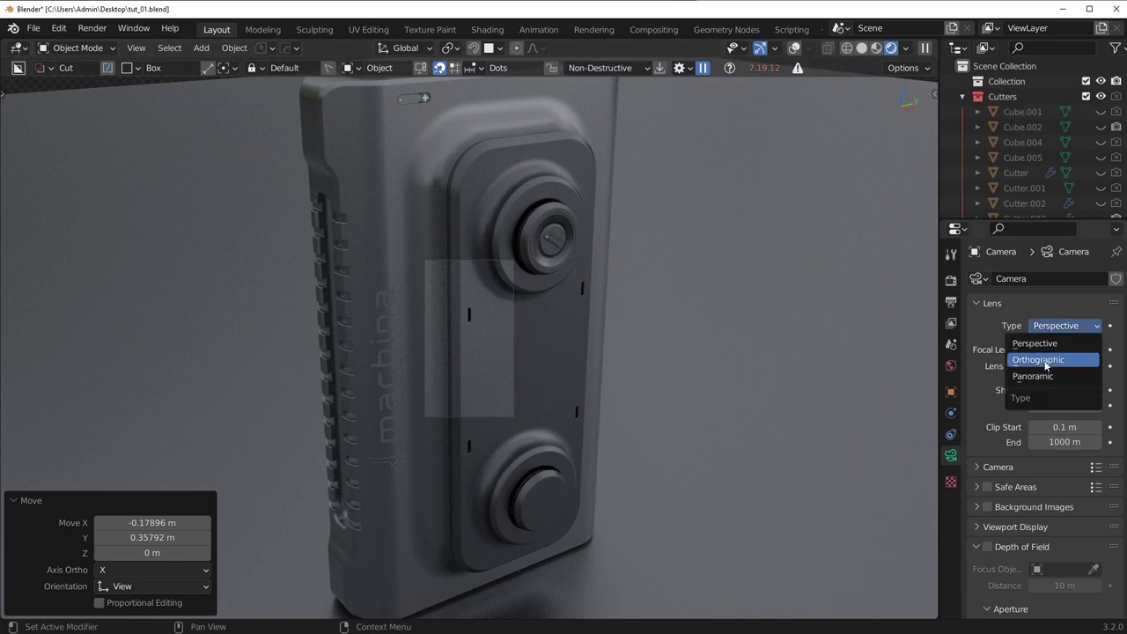
{"action": "left_click", "coordinate": [1045, 361]}
{"action": "scroll", "coordinate": [493, 353], "scroll_direction": "up", "scroll_amount": 6}
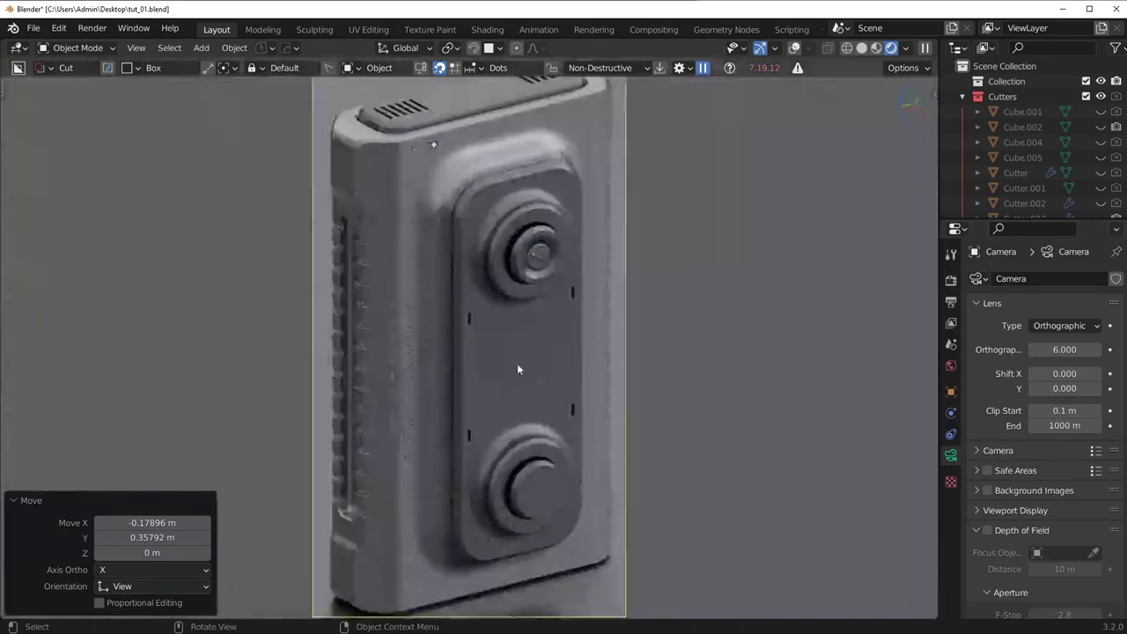
{"action": "scroll", "coordinate": [467, 335], "scroll_direction": "down", "scroll_amount": 2}
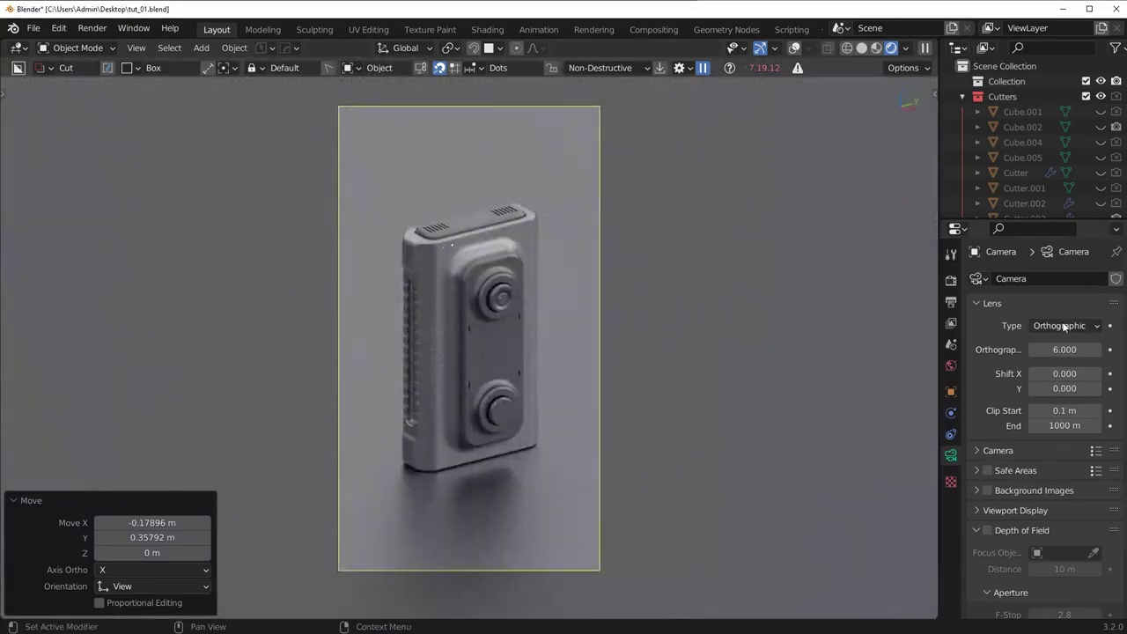
{"action": "left_click", "coordinate": [1064, 326]}
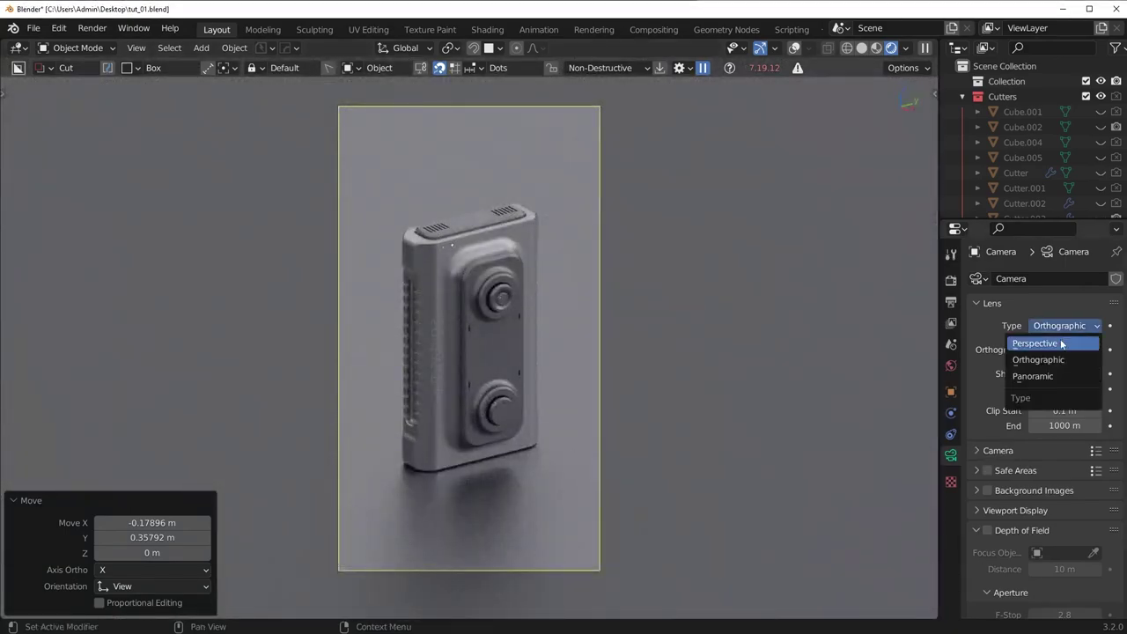
{"action": "left_click", "coordinate": [1060, 344]}
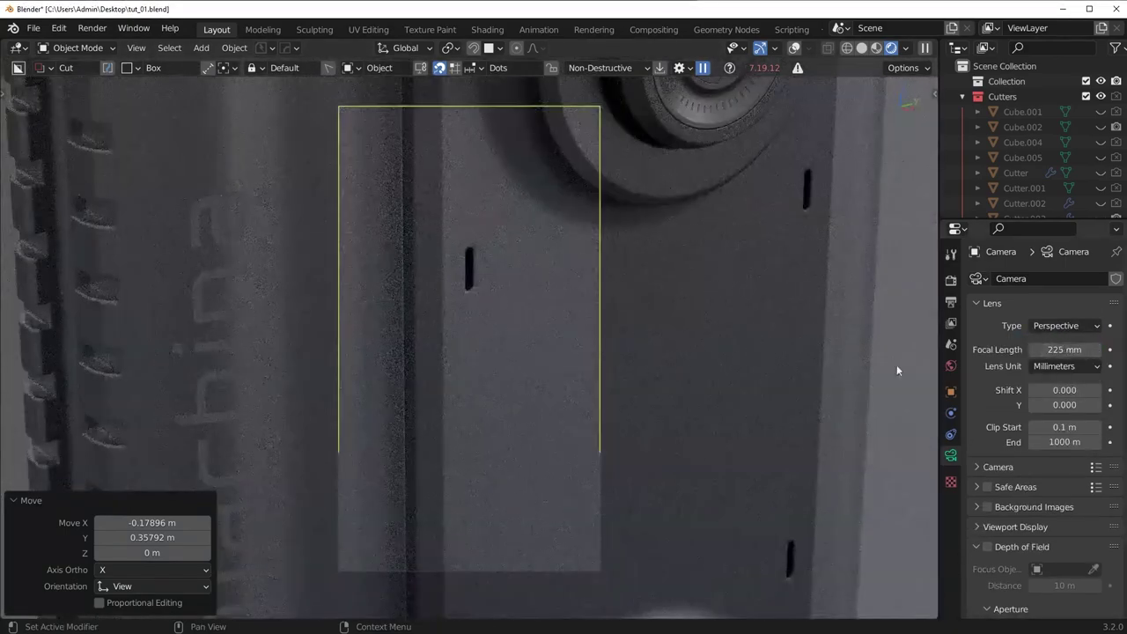
{"action": "scroll", "coordinate": [584, 318], "scroll_direction": "down", "scroll_amount": 3}
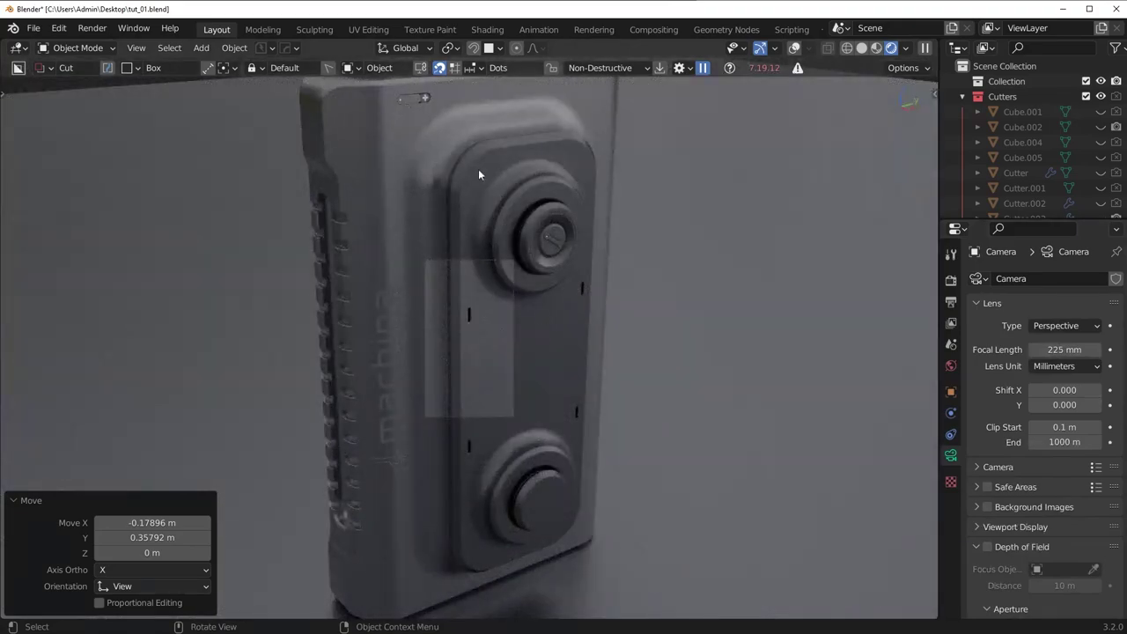
Move the camera back about 21.9 m along its local Z so the whole model fits the portrait frame.
{"action": "key", "text": "g"}
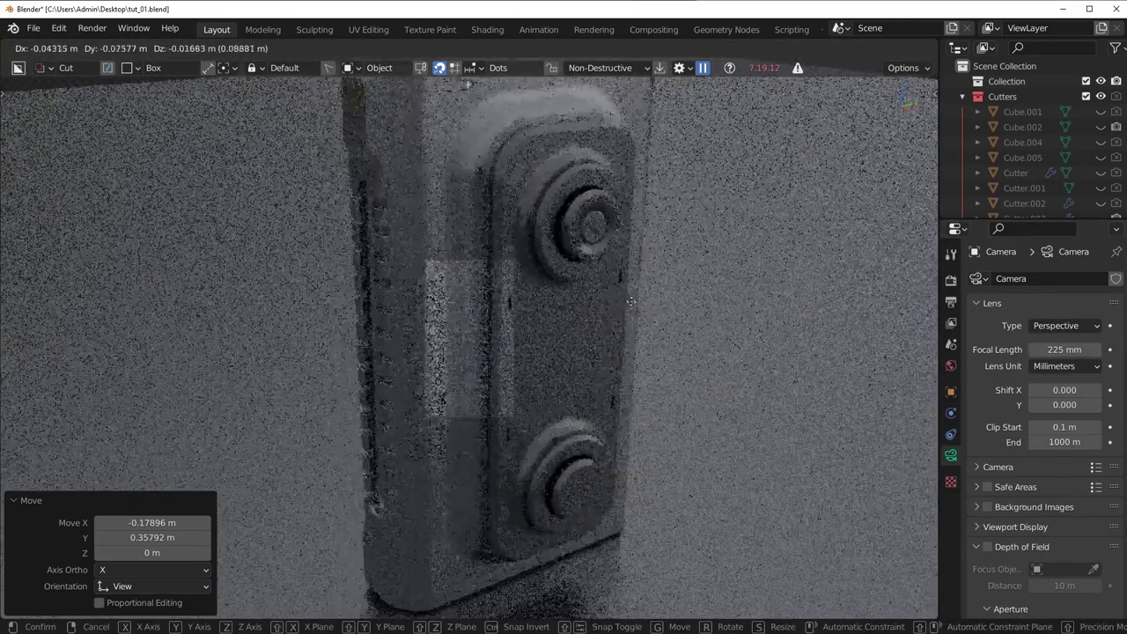
{"action": "key", "text": "z"}
{"action": "key", "text": "z"}
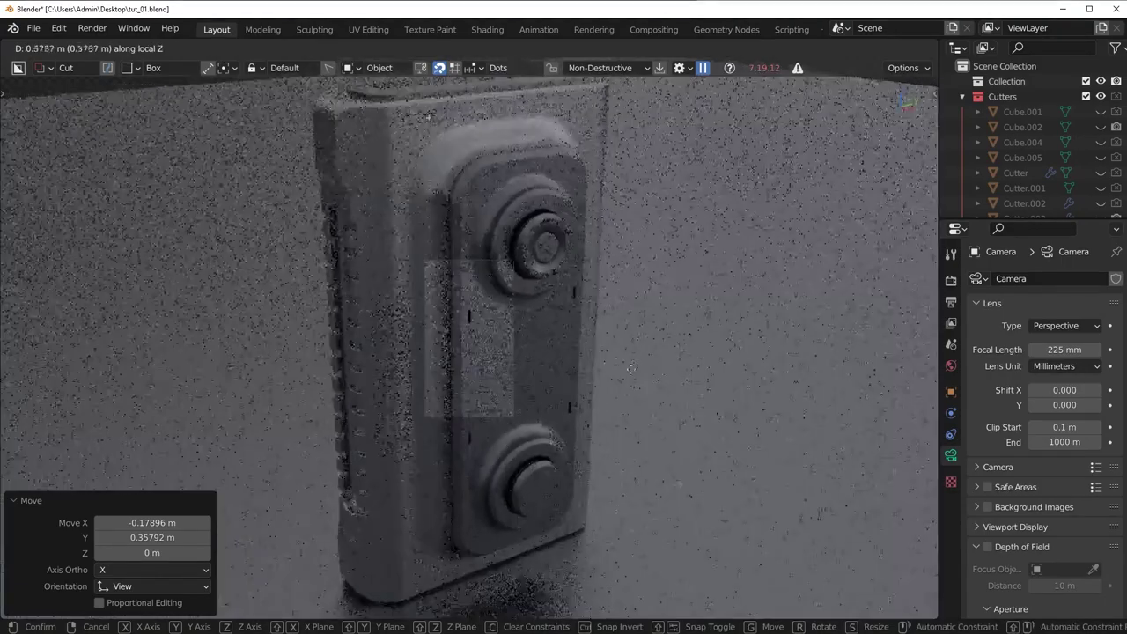
{"action": "left_click", "coordinate": [656, 114]}
{"action": "scroll", "coordinate": [572, 288], "scroll_direction": "up", "scroll_amount": 3}
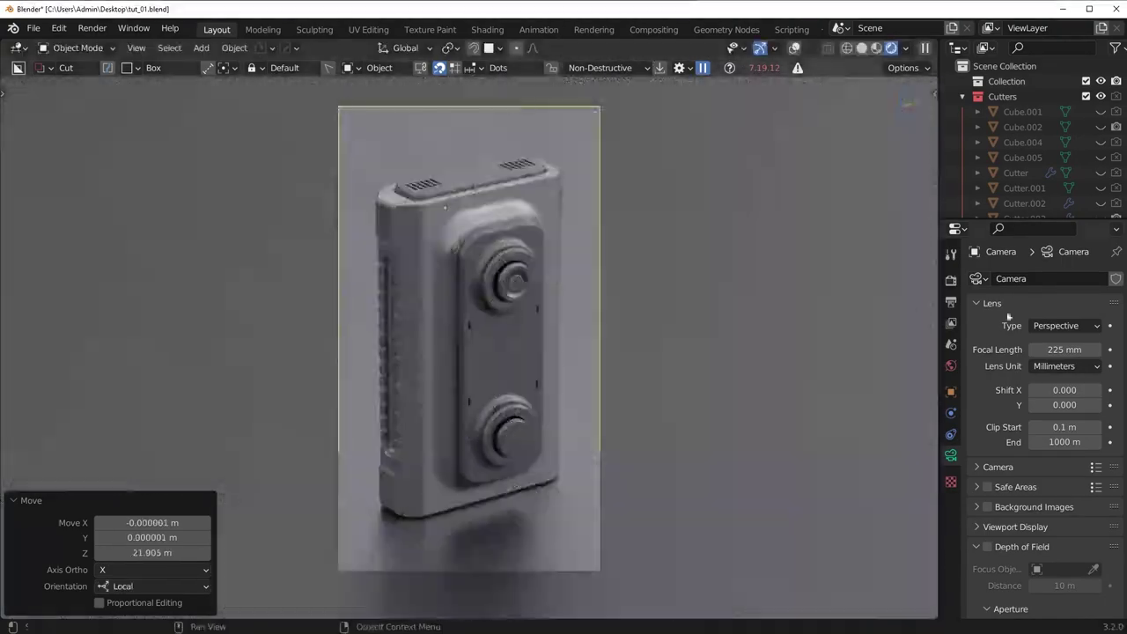
Compare the pulled-back perspective framing with an Orthographic lens, and restore the Perspective type.
{"action": "left_click", "coordinate": [1065, 326]}
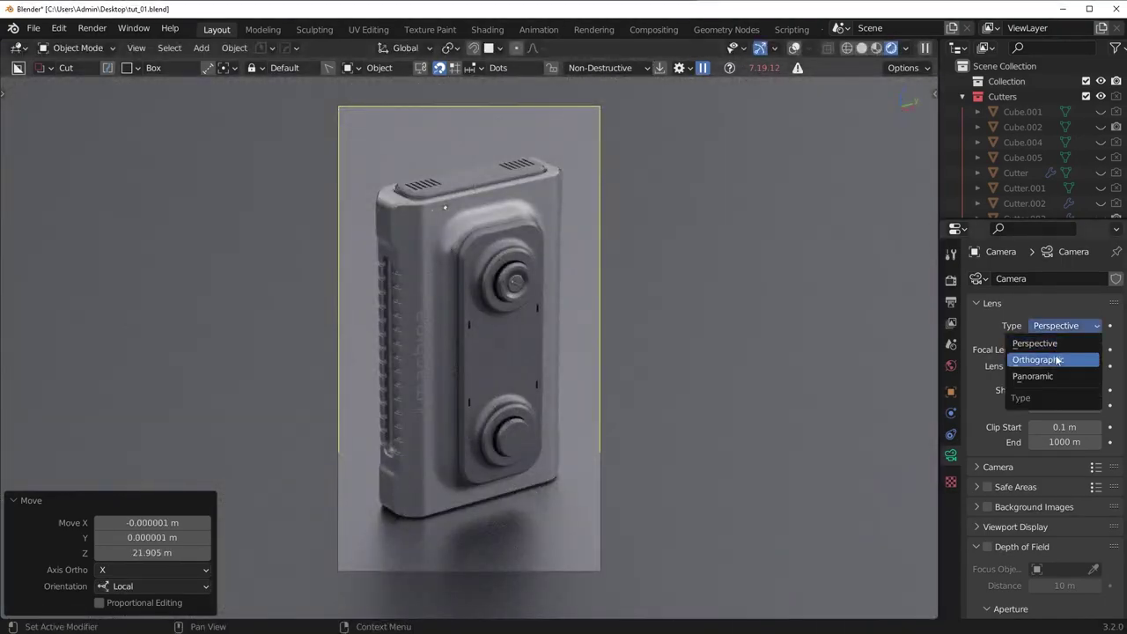
{"action": "left_click", "coordinate": [1064, 359]}
{"action": "left_click", "coordinate": [1065, 326]}
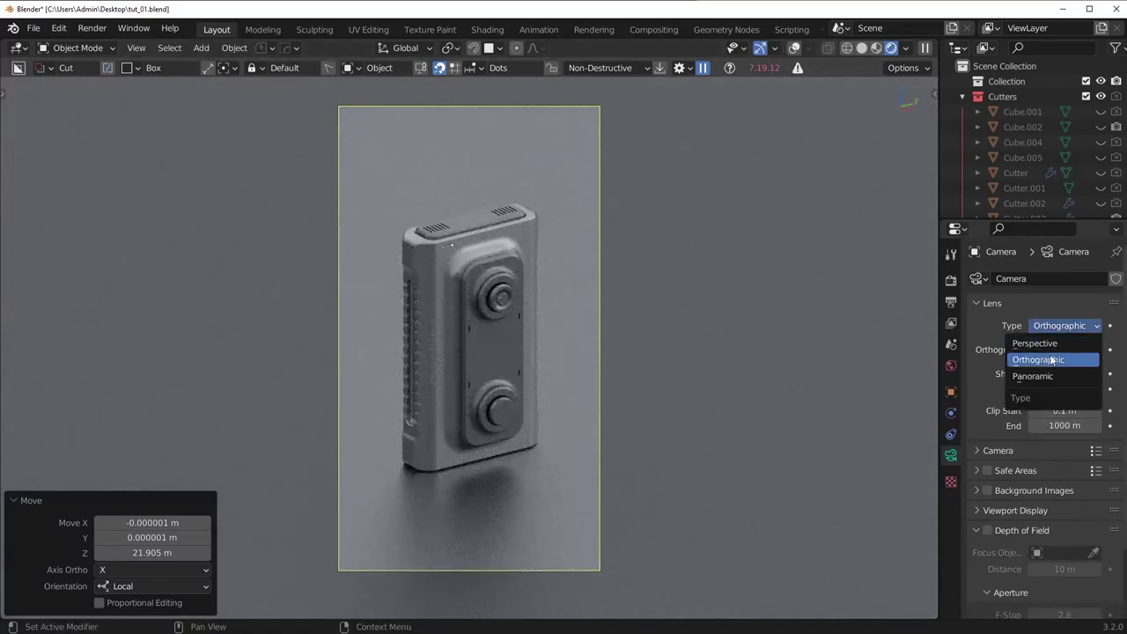
{"action": "left_click", "coordinate": [1053, 342]}
Move the camera about -1.02 m along its local Z and raise it about 0.16 m along global Z.
{"action": "key", "text": "g"}
{"action": "key", "text": "z"}
{"action": "key", "text": "z"}
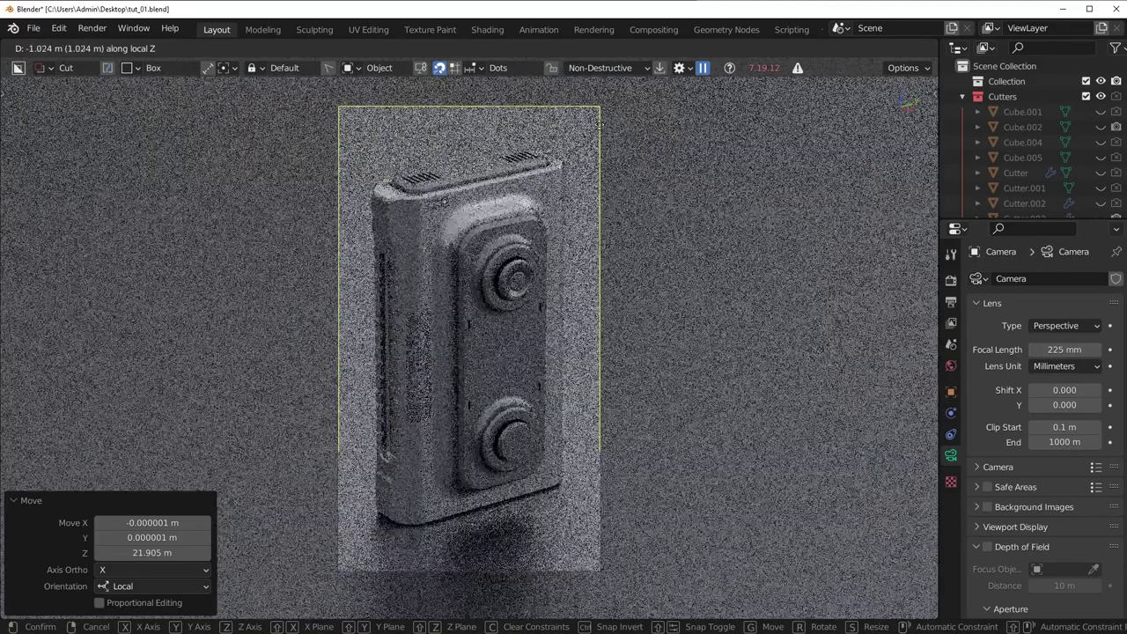
{"action": "left_click", "coordinate": [598, 125]}
{"action": "key", "text": "g"}
{"action": "key", "text": "z"}
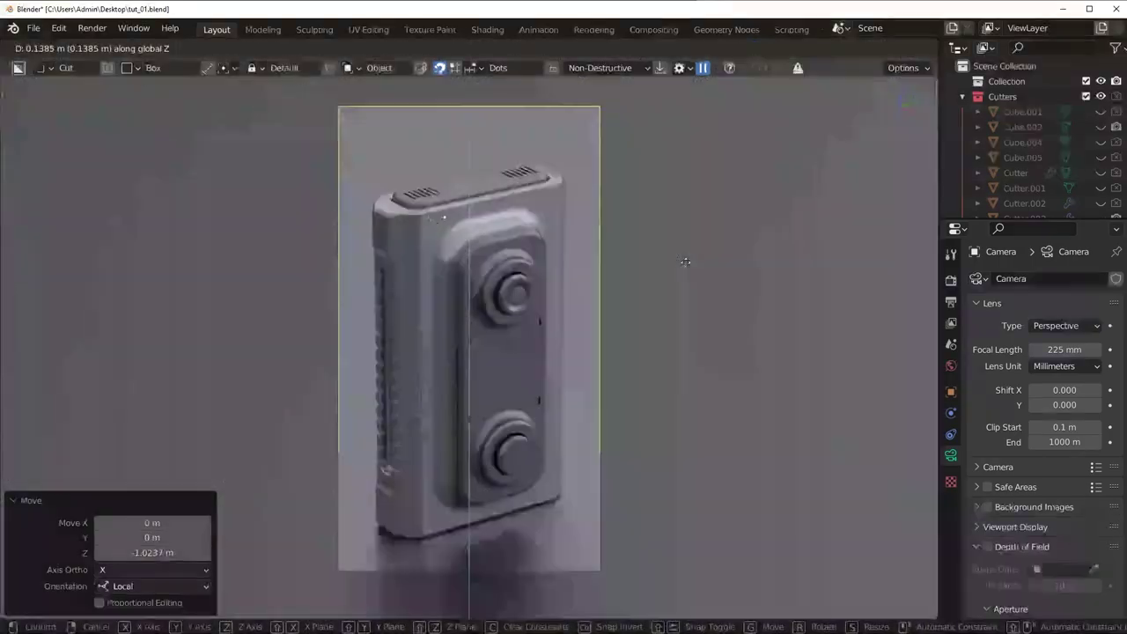
{"action": "left_click", "coordinate": [692, 255]}
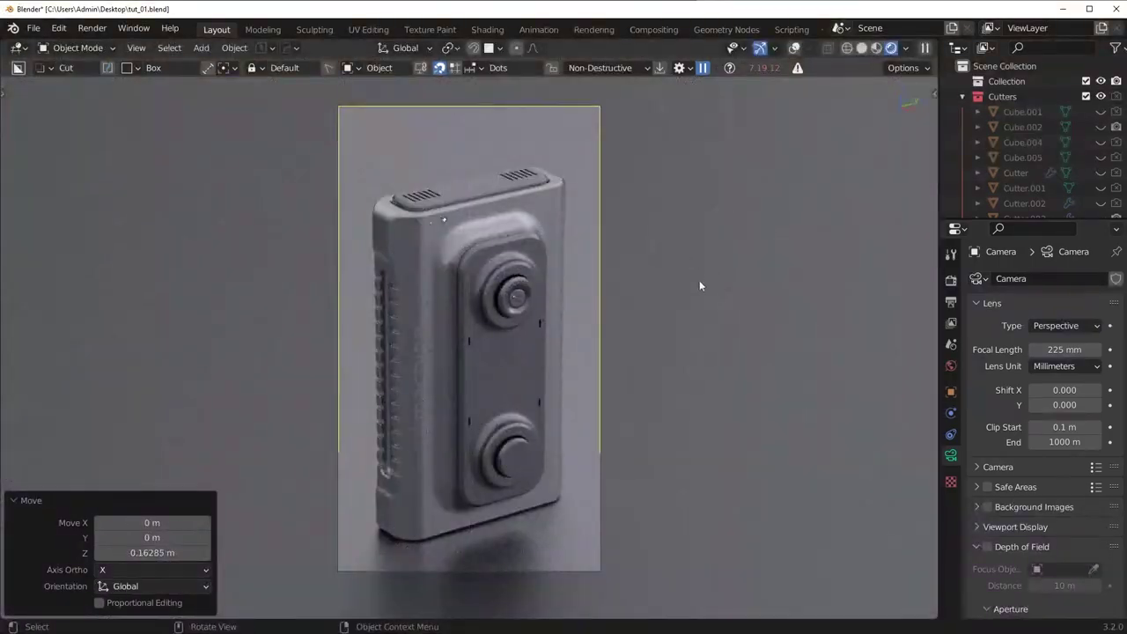
Tilt the camera about 6.56° around its local X and move it about -3.24 m along global Z to reframe the model.
{"action": "middle_click_drag", "start_coordinate": [699, 280], "coordinate": [671, 375]}
{"action": "key", "text": "KP_0"}
{"action": "scroll", "coordinate": [672, 374], "scroll_direction": "up", "scroll_amount": 5}
{"action": "key", "text": "r"}
{"action": "key", "text": "x"}
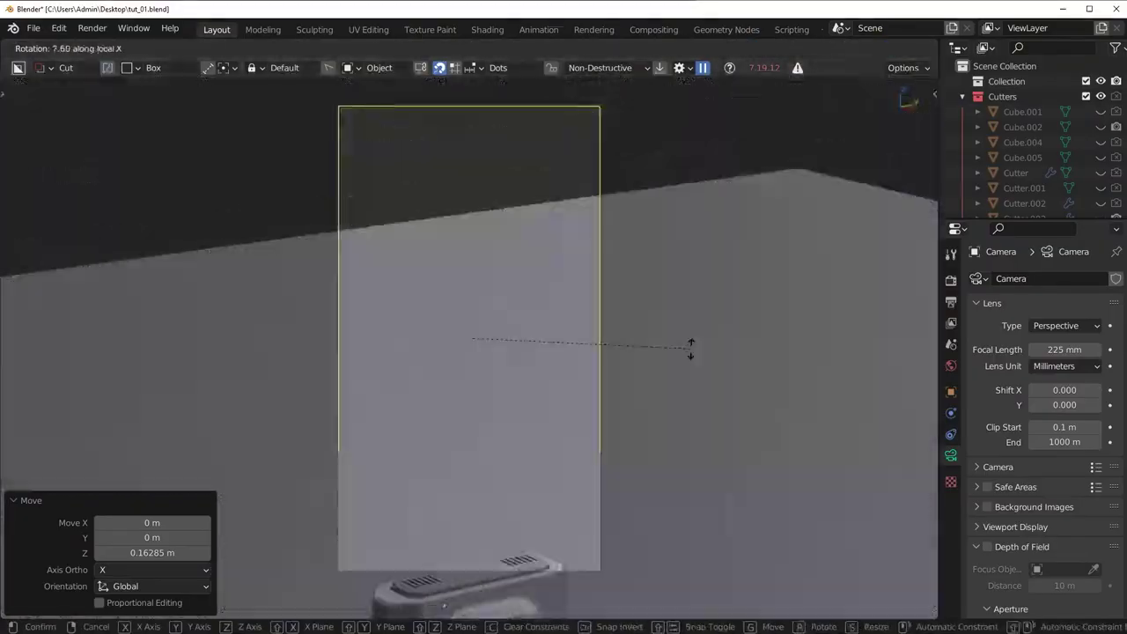
{"action": "left_click", "coordinate": [692, 345]}
{"action": "key", "text": "g"}
{"action": "key", "text": "z"}
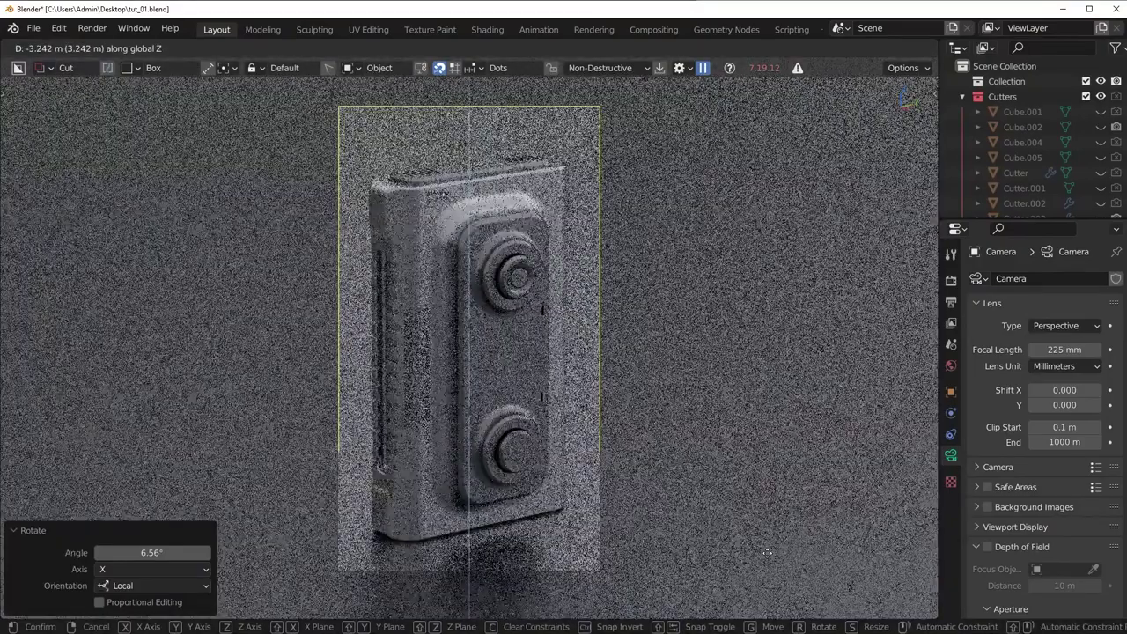
{"action": "left_click", "coordinate": [766, 564]}
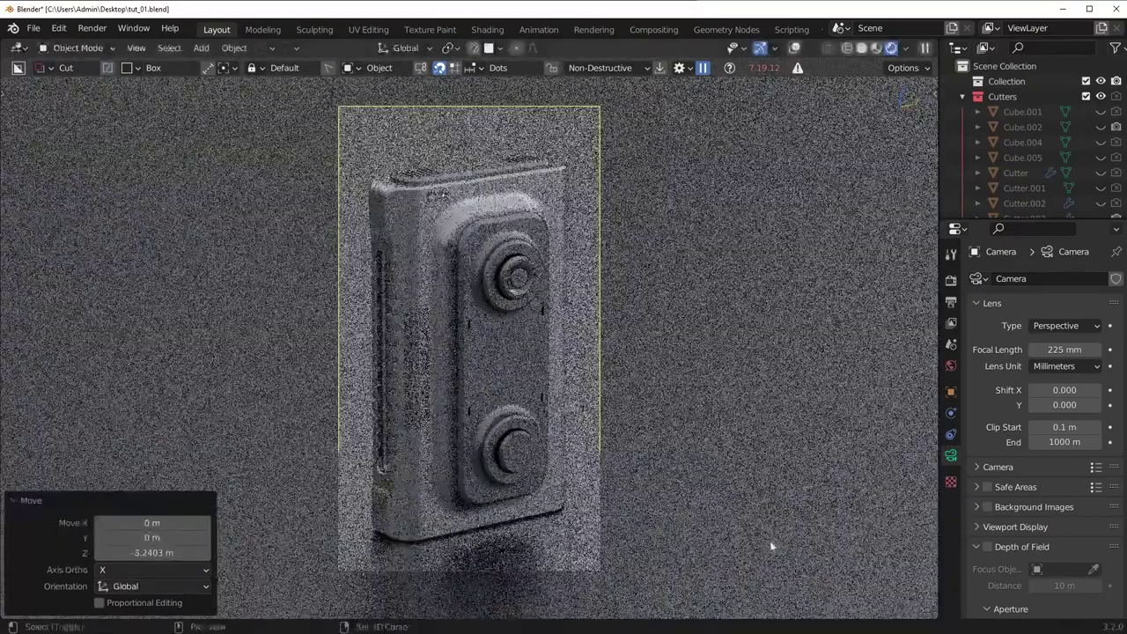
{"action": "left_click", "coordinate": [758, 363]}
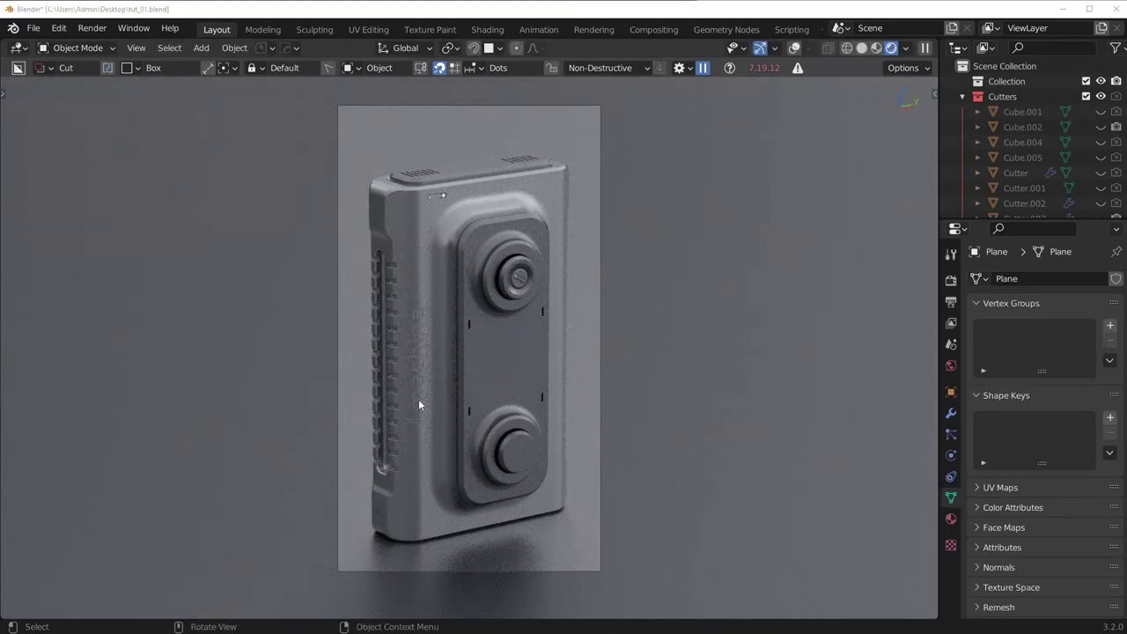
{"action": "scroll", "coordinate": [421, 399], "scroll_direction": "up", "scroll_amount": 2}
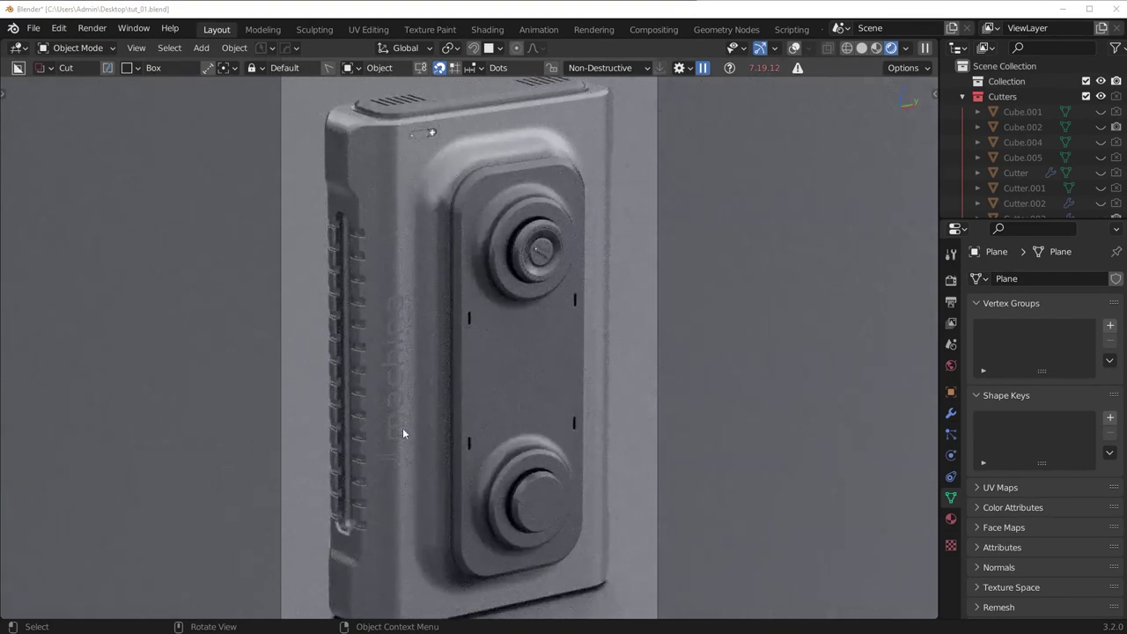
{"action": "left_click", "coordinate": [395, 407]}
{"action": "scroll", "coordinate": [401, 400], "scroll_direction": "down", "scroll_amount": 2}
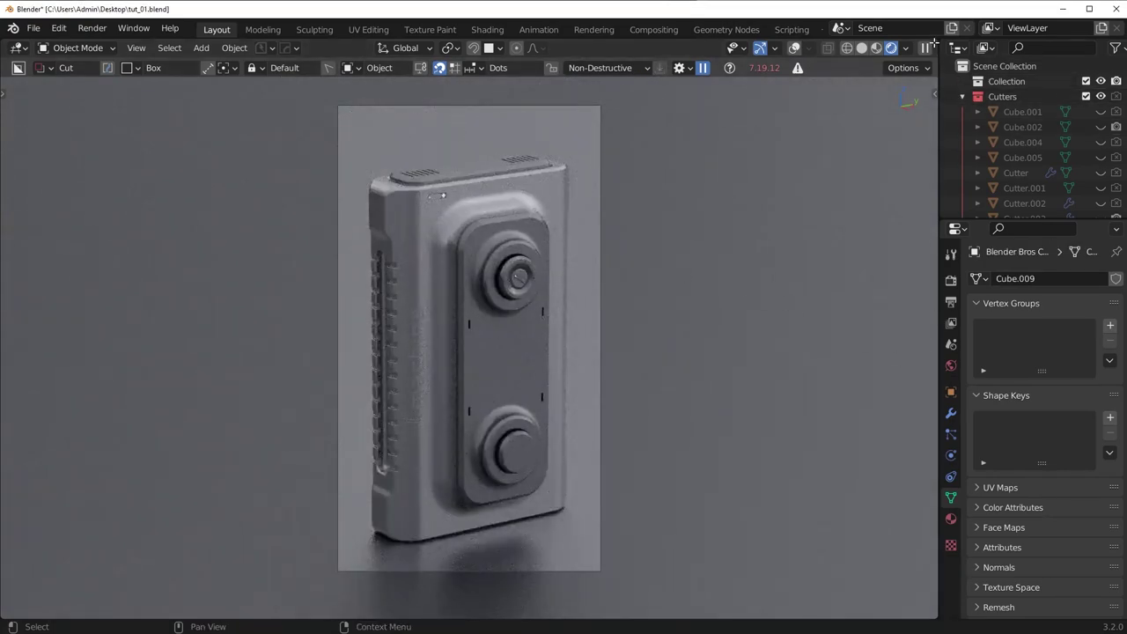
Split the 3D viewport side by side and show the World shader nodes in a Shader Editor, with its sidebar hidden.
{"action": "left_click_drag", "start_coordinate": [935, 43], "coordinate": [584, 71]}
{"action": "left_click", "coordinate": [602, 47]}
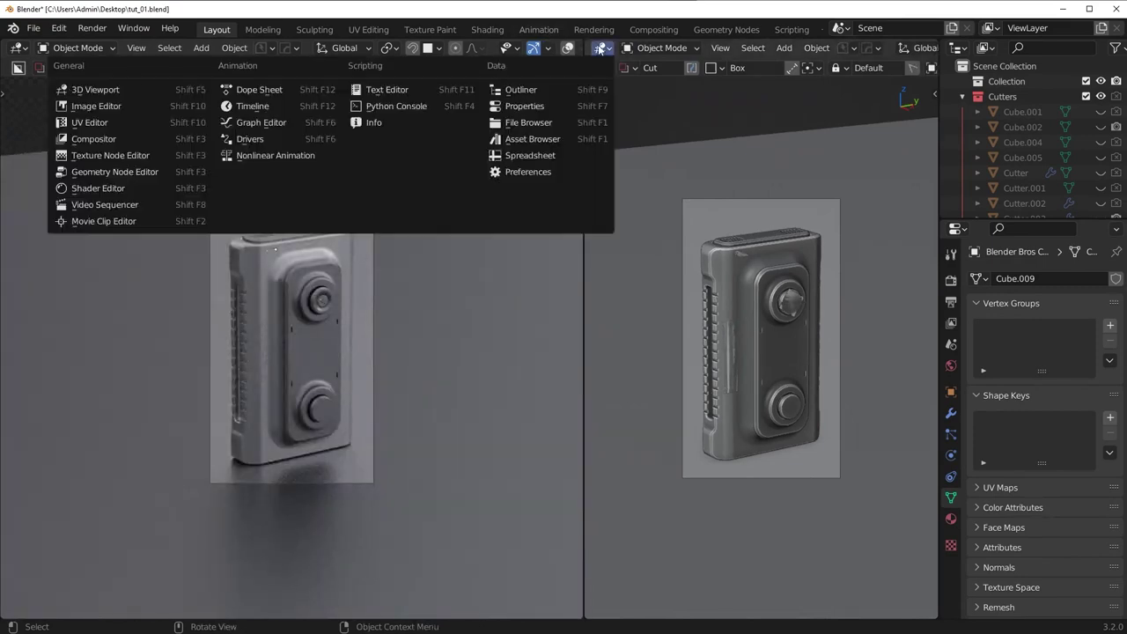
{"action": "left_click", "coordinate": [113, 189]}
{"action": "left_click", "coordinate": [652, 48]}
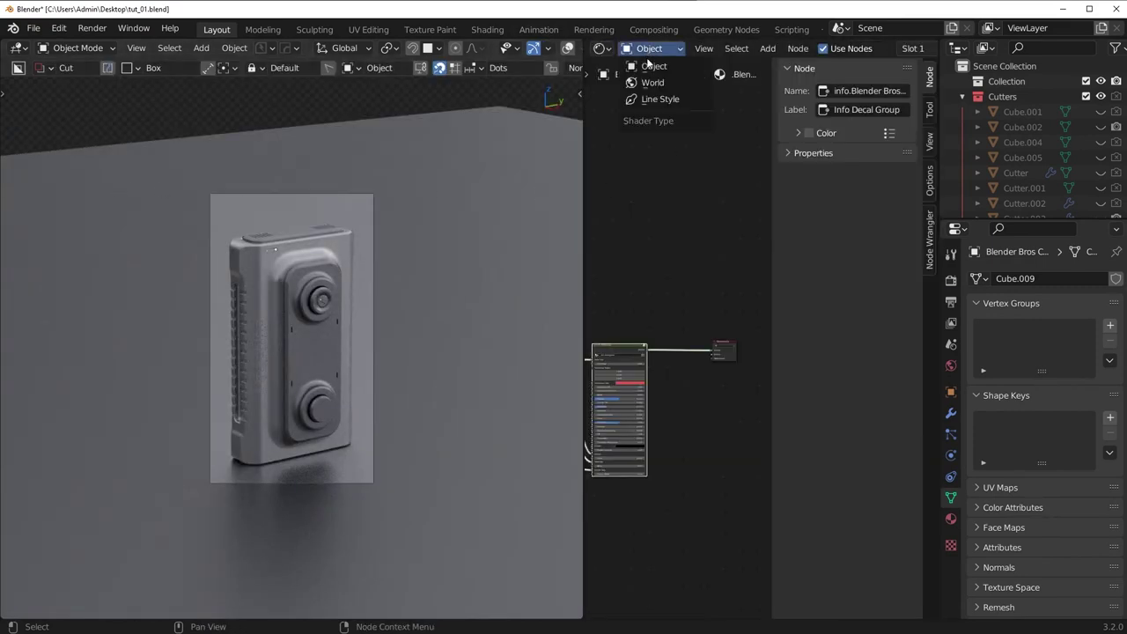
{"action": "left_click", "coordinate": [649, 83]}
{"action": "key", "text": "n"}
{"action": "key", "text": "Home"}
{"action": "scroll", "coordinate": [759, 386], "scroll_direction": "up", "scroll_amount": 3}
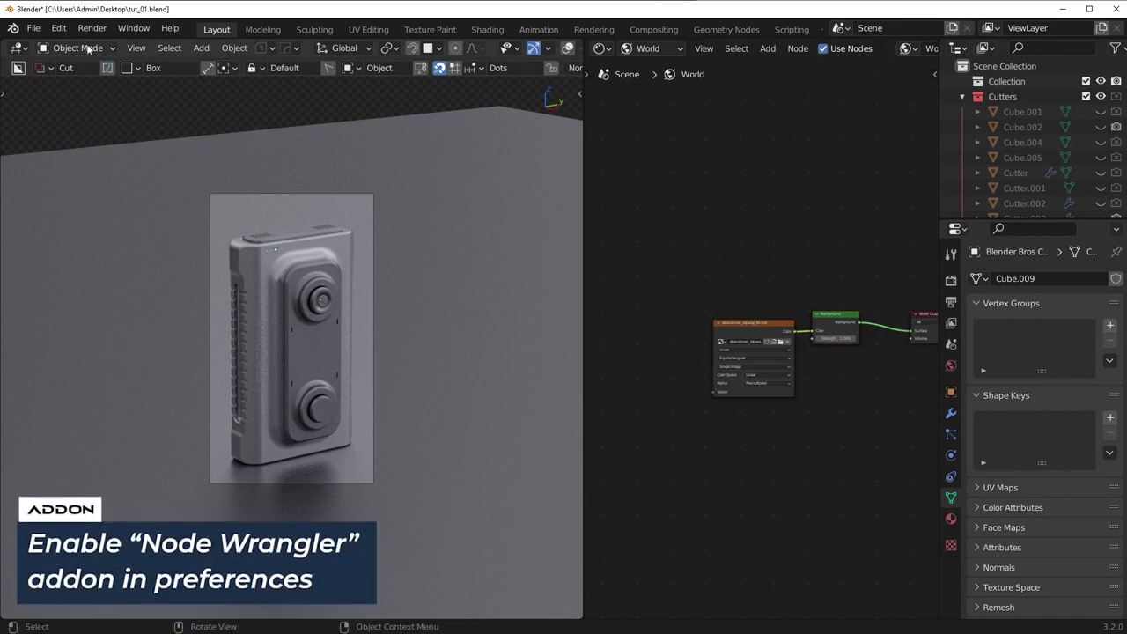
Search the add-on preferences for "node wr" and check that Node Wrangler is enabled.
{"action": "left_click", "coordinate": [58, 28]}
{"action": "left_click", "coordinate": [88, 244]}
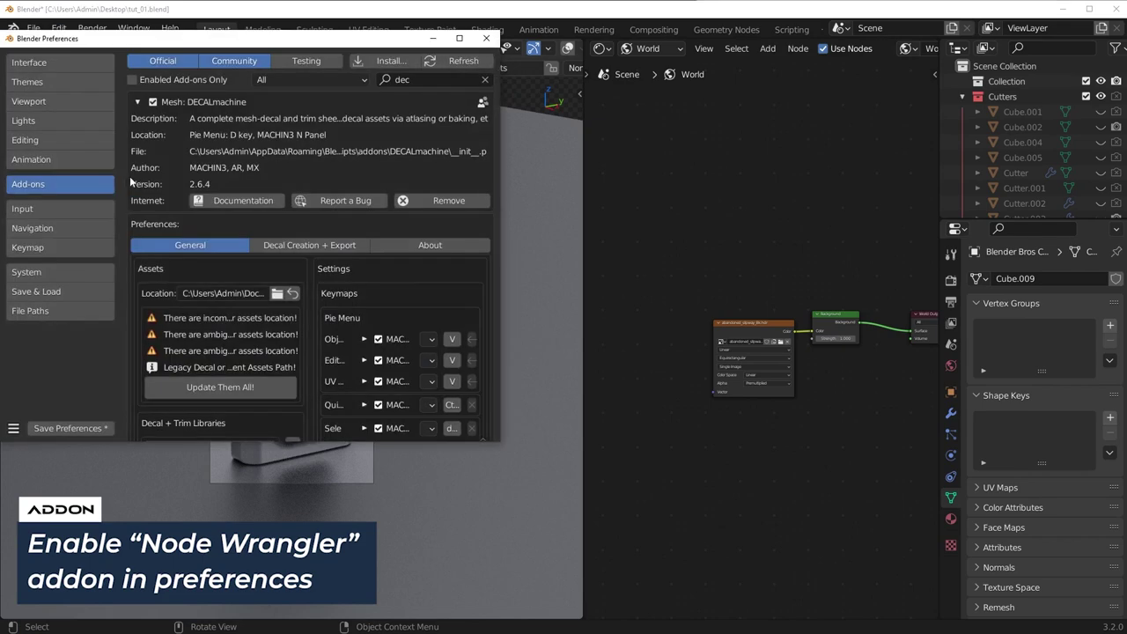
{"action": "left_click", "coordinate": [454, 84]}
{"action": "type", "text": "node wr"}
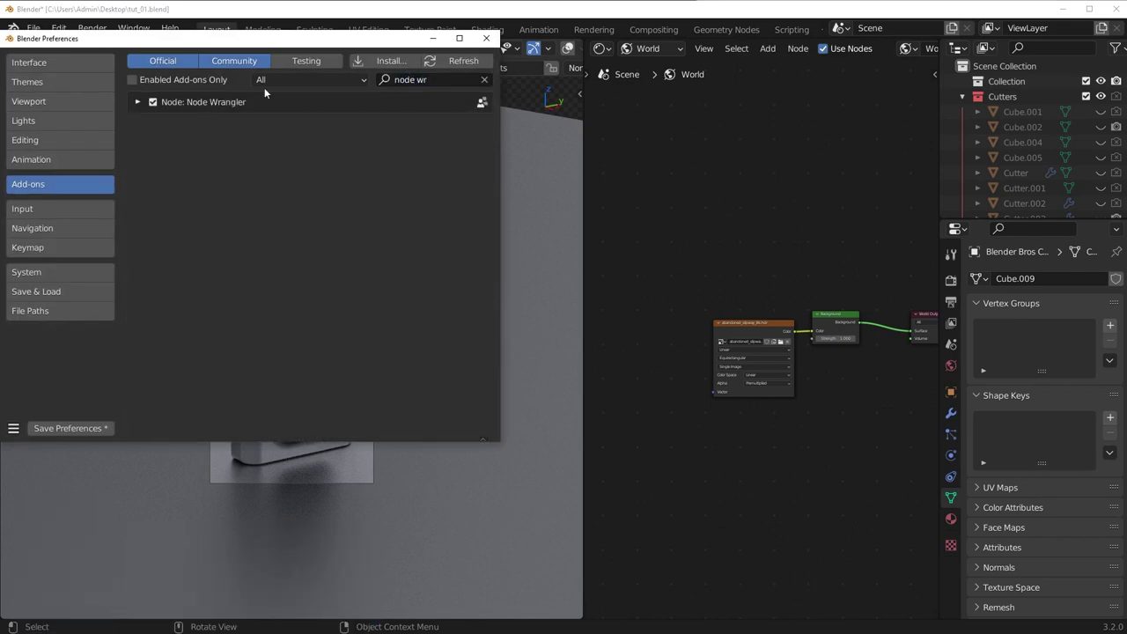
{"action": "left_click", "coordinate": [476, 43]}
Add Texture Coordinate and Mapping nodes to the world's environment texture and set the mapping's Z rotation to 29.6°.
{"action": "key", "text": "ctrl+t"}
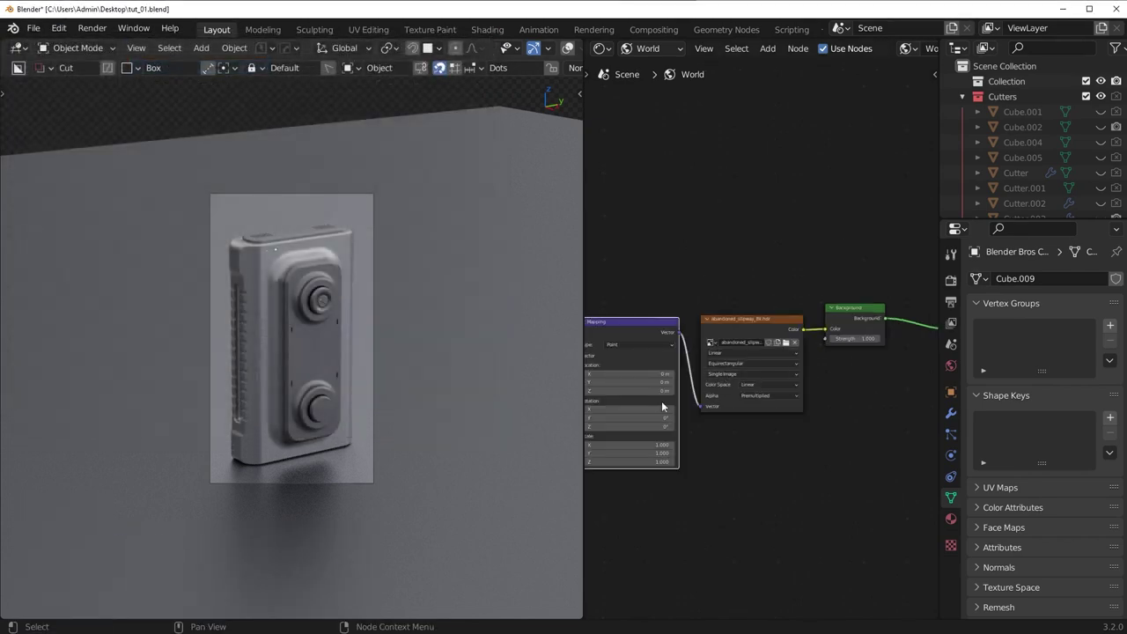
{"action": "middle_click_drag", "start_coordinate": [621, 446], "coordinate": [775, 392]}
{"action": "scroll", "coordinate": [775, 392], "scroll_direction": "up", "scroll_amount": 2}
{"action": "scroll", "coordinate": [421, 370], "scroll_direction": "up", "scroll_amount": 2}
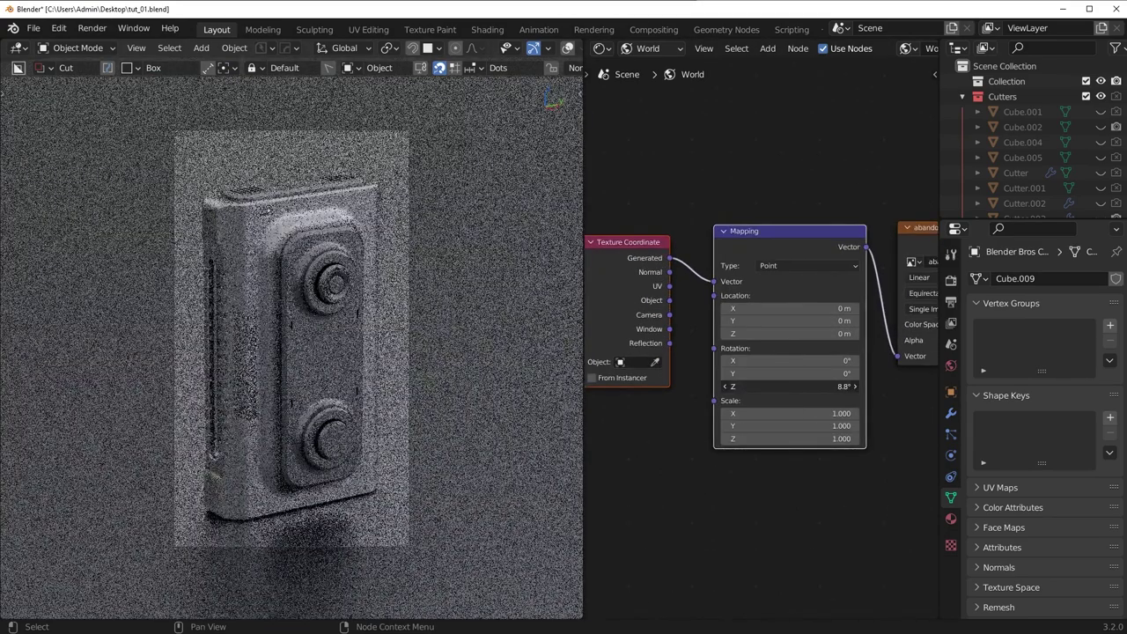
{"action": "left_click_drag", "start_coordinate": [789, 386], "coordinate": [806, 386]}
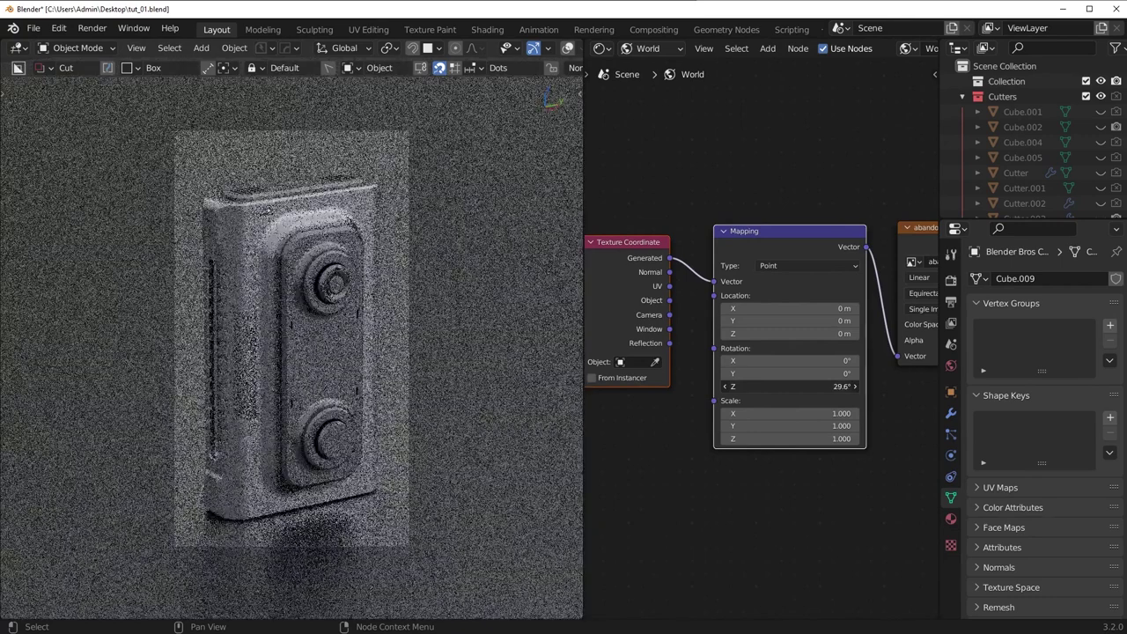
Switch the render engine to Eevee and set the environment mapping's Z rotation to 147°.
{"action": "left_click", "coordinate": [950, 279]}
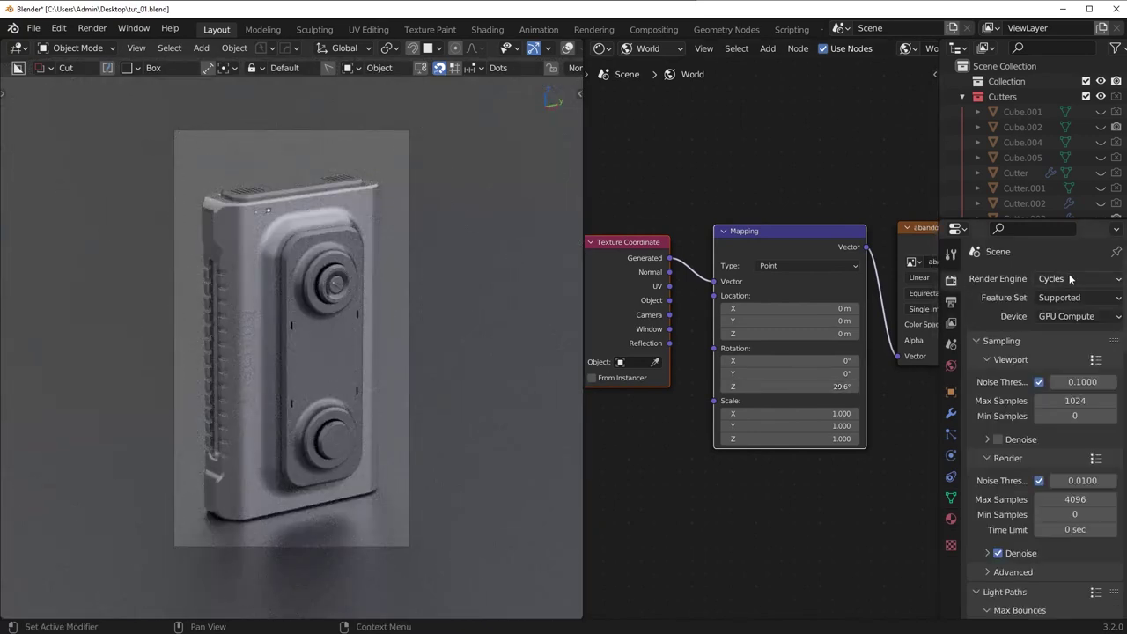
{"action": "left_click", "coordinate": [1069, 278]}
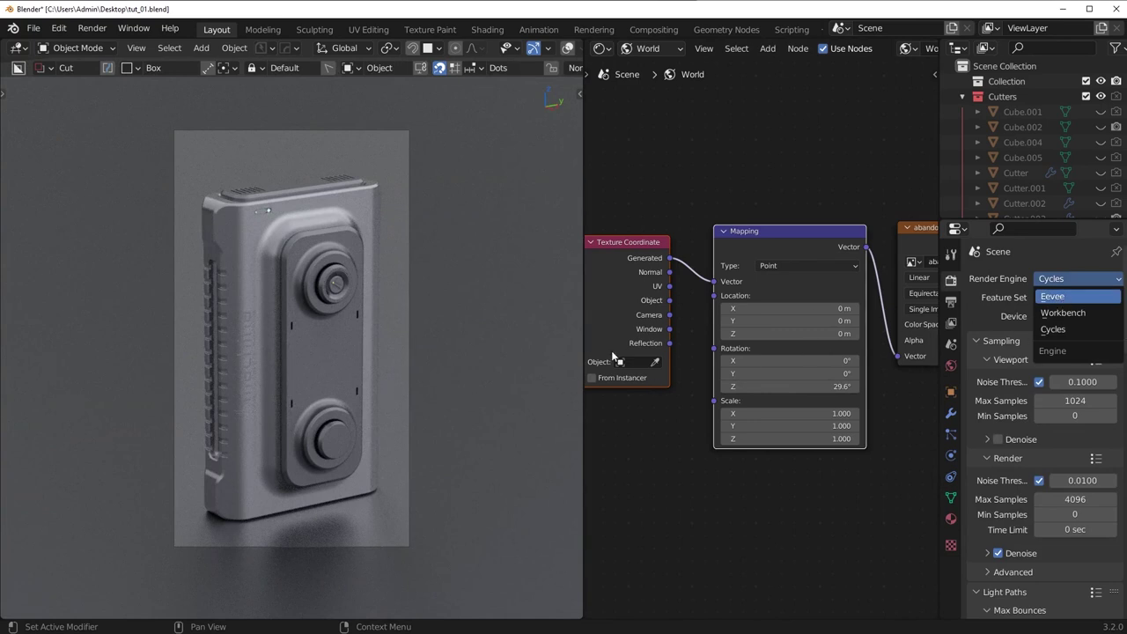
{"action": "left_click", "coordinate": [1052, 296]}
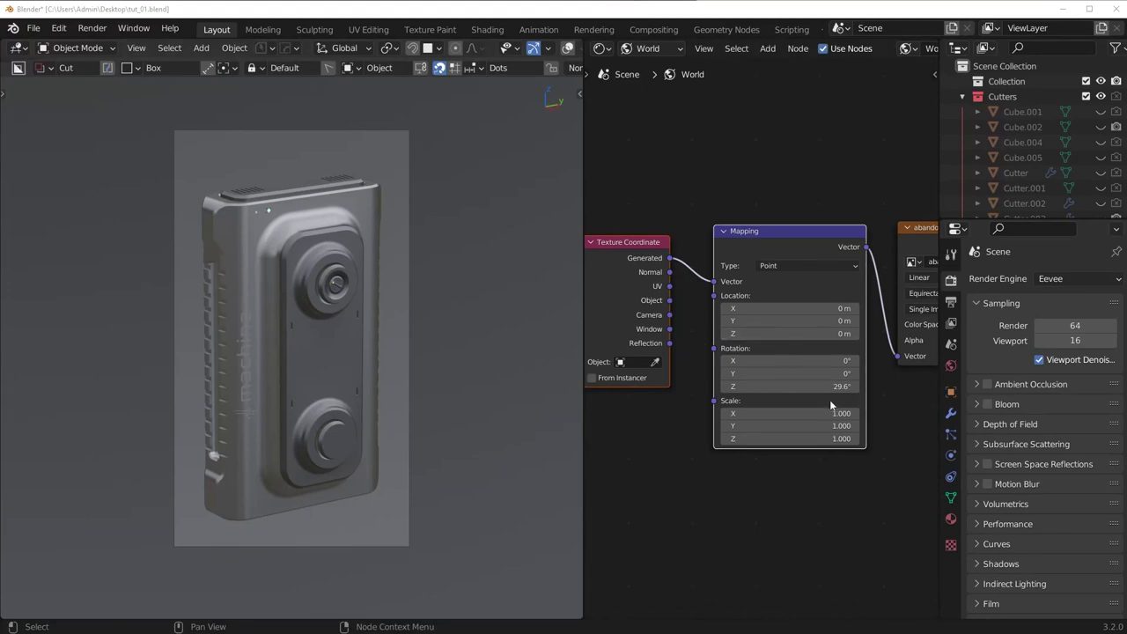
{"action": "left_click_drag", "start_coordinate": [792, 387], "coordinate": [856, 386]}
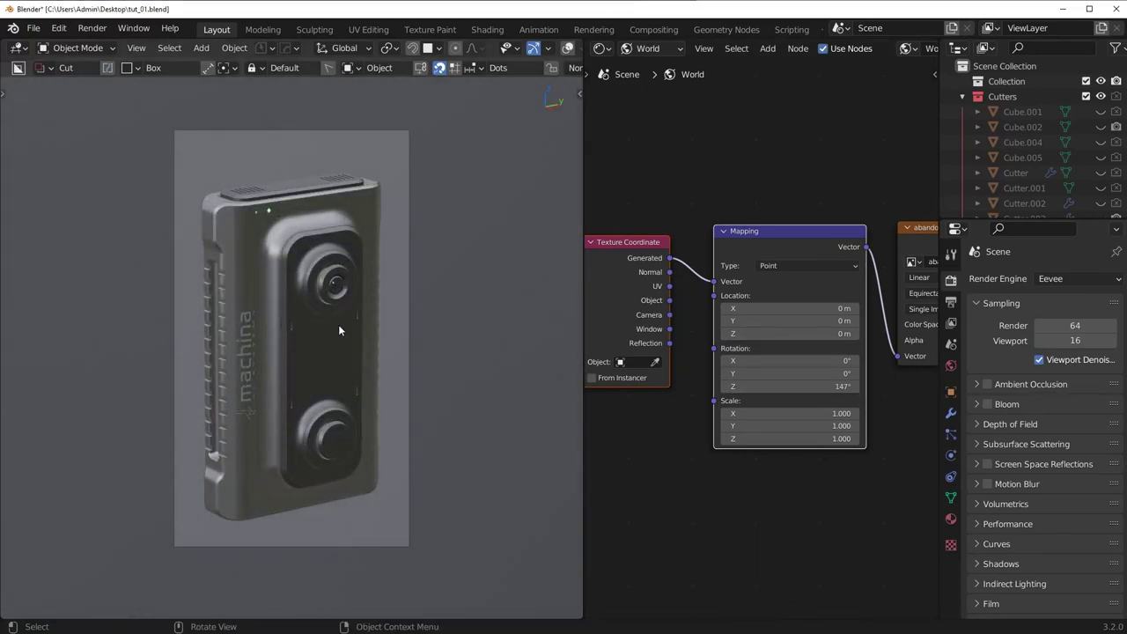
Switch the render engine to Cycles and set the environment mapping's Z rotation to 423°.
{"action": "left_click", "coordinate": [1074, 280]}
{"action": "left_click", "coordinate": [1055, 328]}
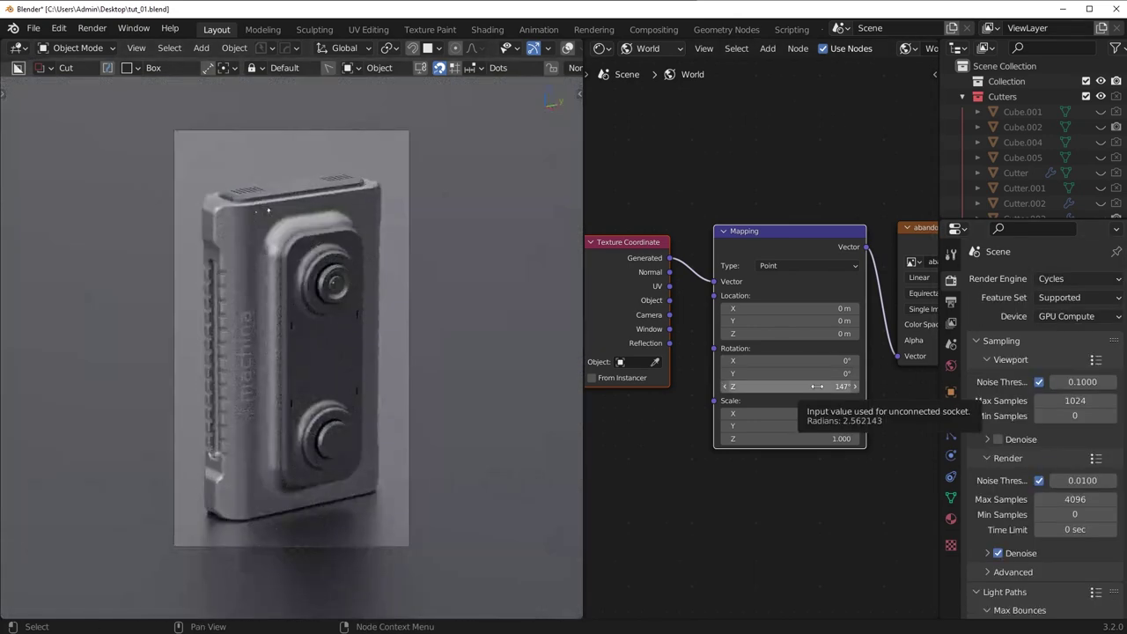
{"action": "mouse_move", "coordinate": [818, 386]}
{"action": "left_mouse_down"}
{"action": "mouse_move", "coordinate": [856, 387]}
{"action": "mouse_move", "coordinate": [796, 387]}
{"action": "mouse_move", "coordinate": [837, 386]}
{"action": "left_mouse_up"}
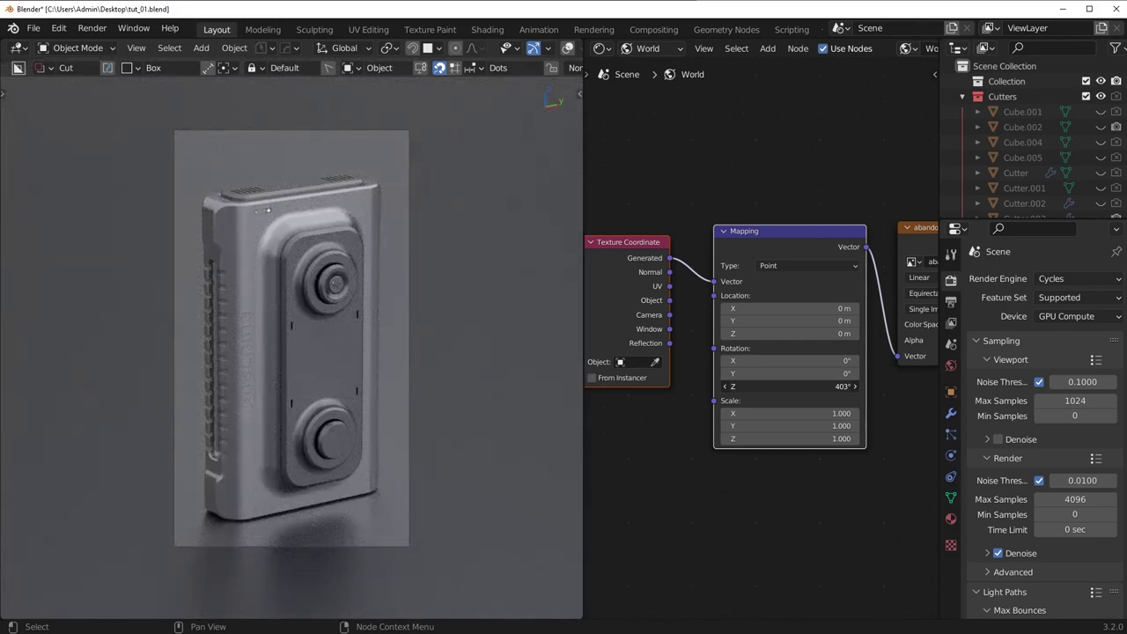
{"action": "left_click_drag", "start_coordinate": [836, 387], "coordinate": [848, 386]}
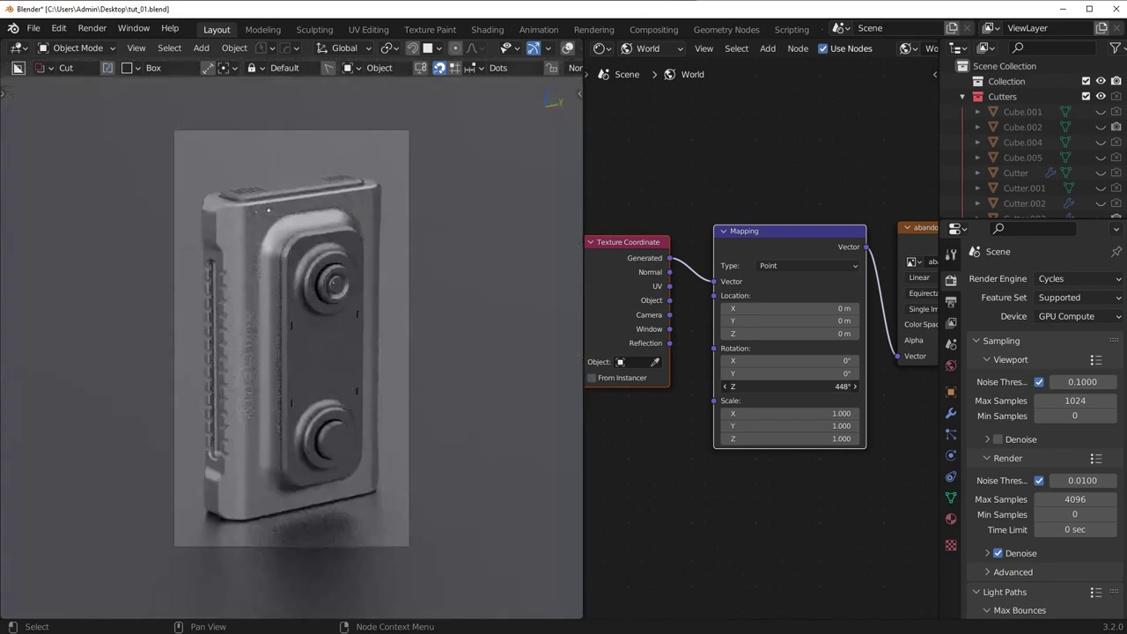
{"action": "left_click_drag", "start_coordinate": [837, 387], "coordinate": [833, 387]}
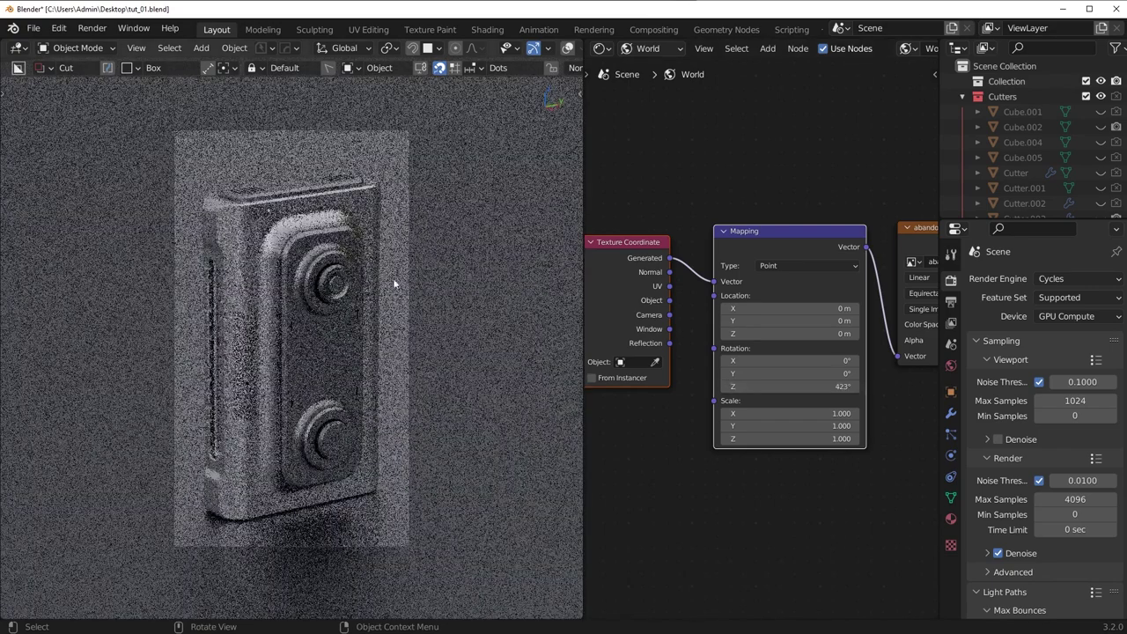
{"action": "scroll", "coordinate": [392, 387], "scroll_direction": "up", "scroll_amount": 2}
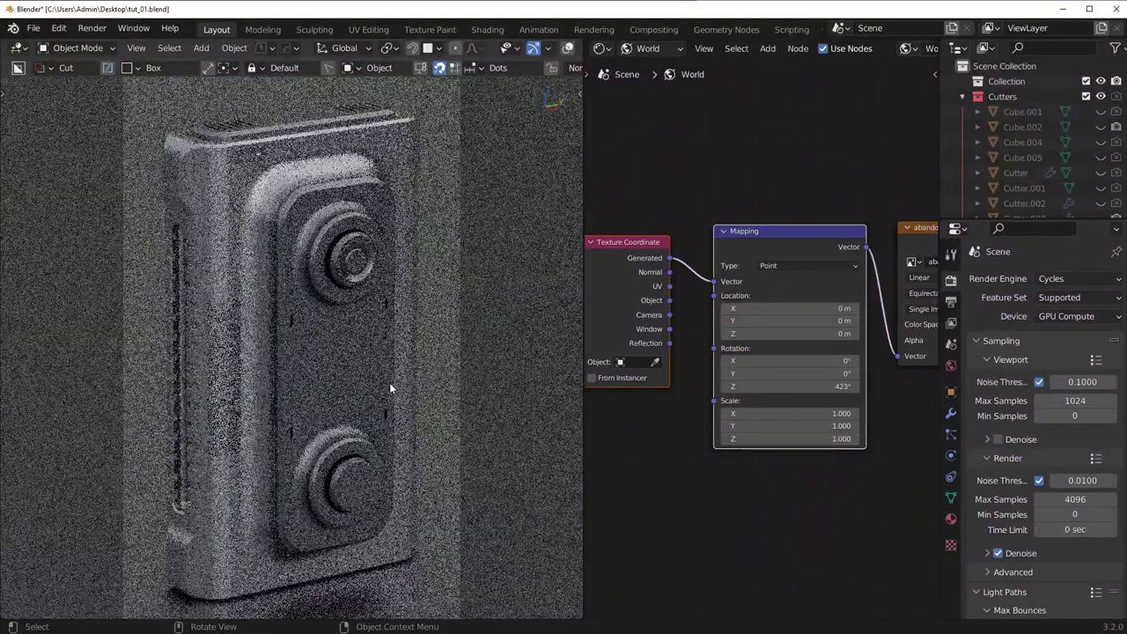
{"action": "scroll", "coordinate": [388, 384], "scroll_direction": "down", "scroll_amount": 1}
Set the environment mapping's Z rotation to 403°, try 0° for comparison and undo that change.
{"action": "double_click", "coordinate": [820, 387]}
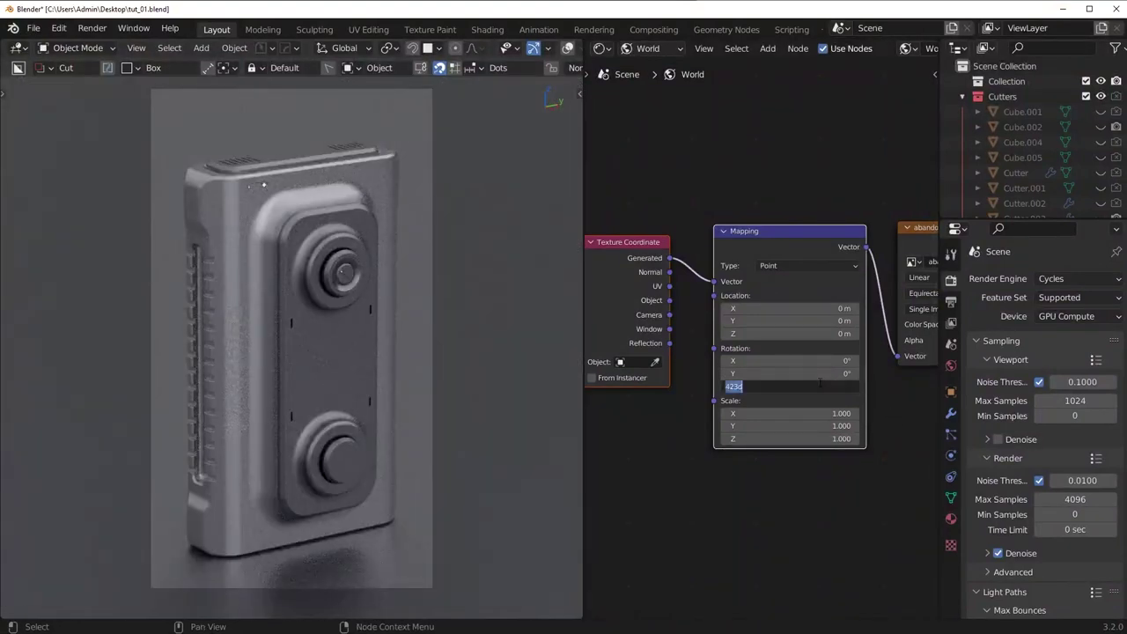
{"action": "type", "text": "403"}
{"action": "key", "text": "Return"}
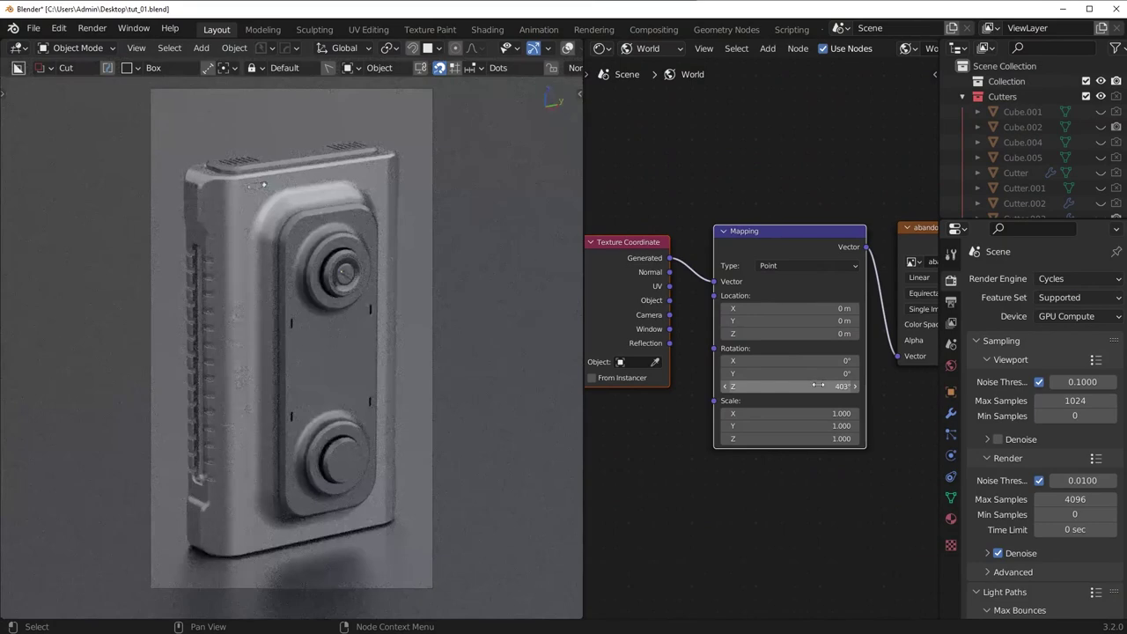
{"action": "scroll", "coordinate": [404, 304], "scroll_direction": "down", "scroll_amount": 2}
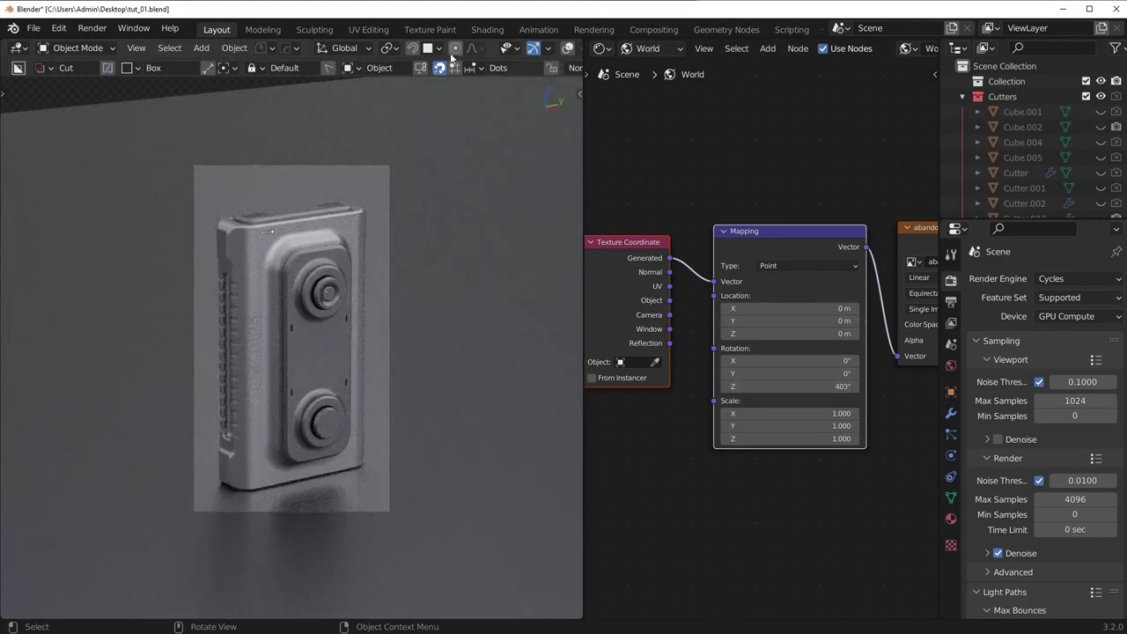
{"action": "left_click", "coordinate": [803, 384]}
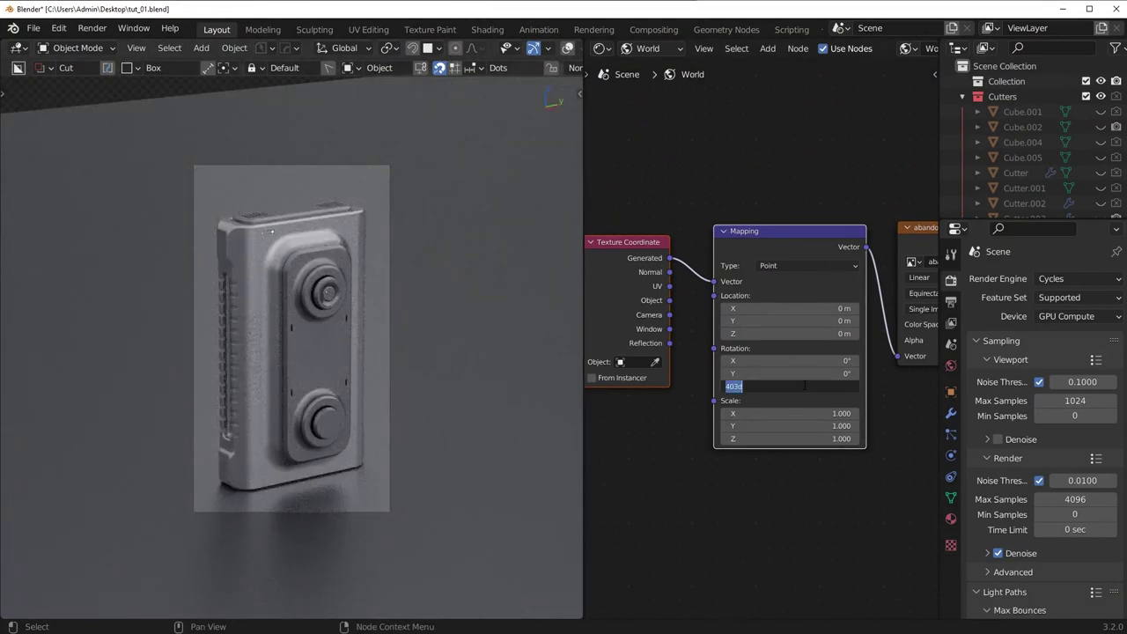
{"action": "type", "text": "0"}
{"action": "key", "text": "Return"}
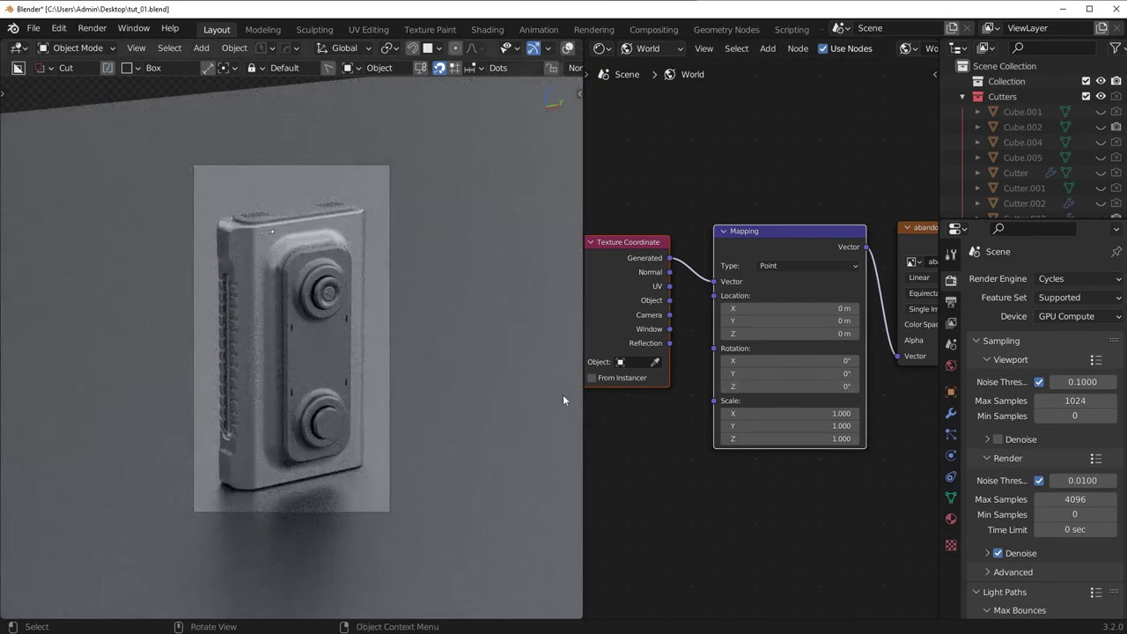
{"action": "key", "text": "ctrl+z"}
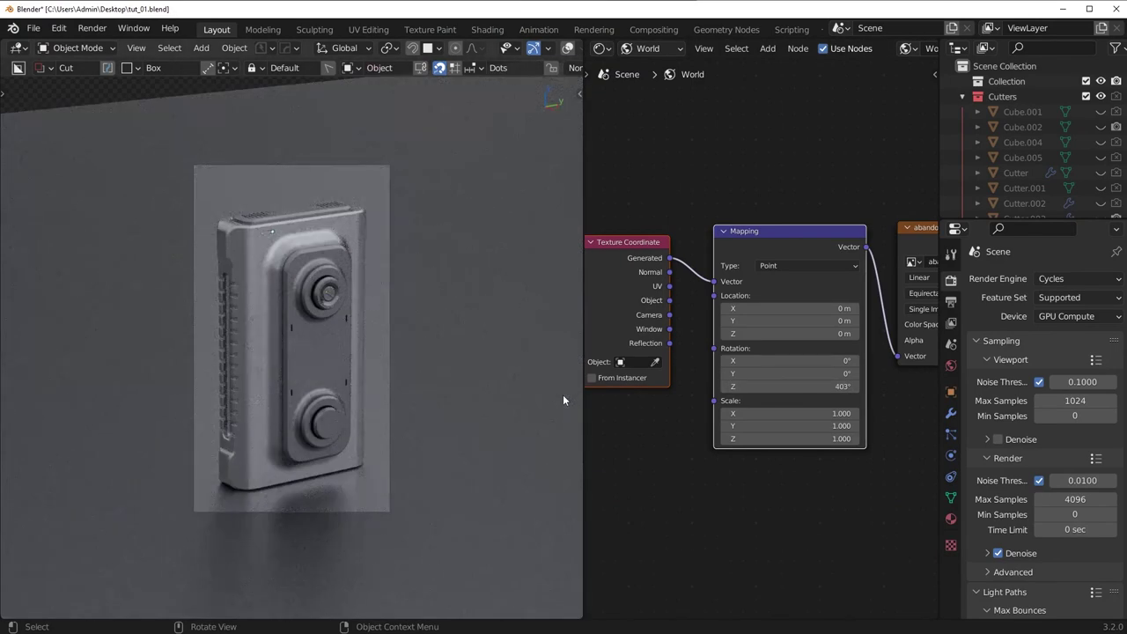
Set the environment mapping's Z rotation to 0°.
{"action": "left_click", "coordinate": [804, 385]}
{"action": "type", "text": "0"}
{"action": "key", "text": "Return"}
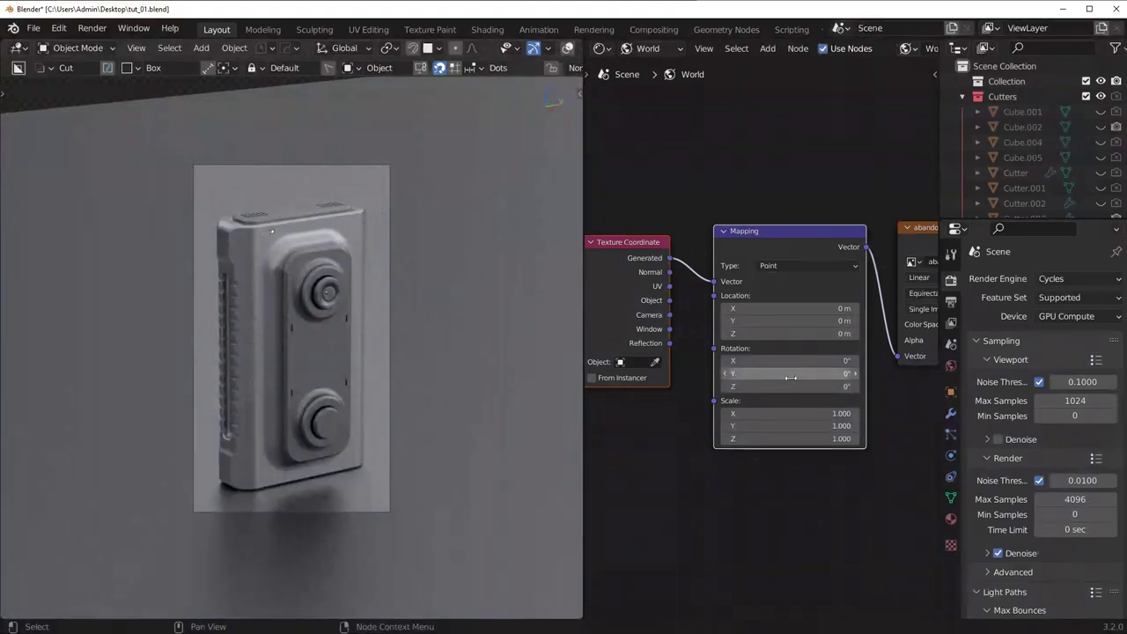
Try environment mapping Z rotations of 18.3°, 45° and -45°, compare the lighting on the model and restore 0°.
{"action": "left_click_drag", "start_coordinate": [806, 386], "coordinate": [819, 386]}
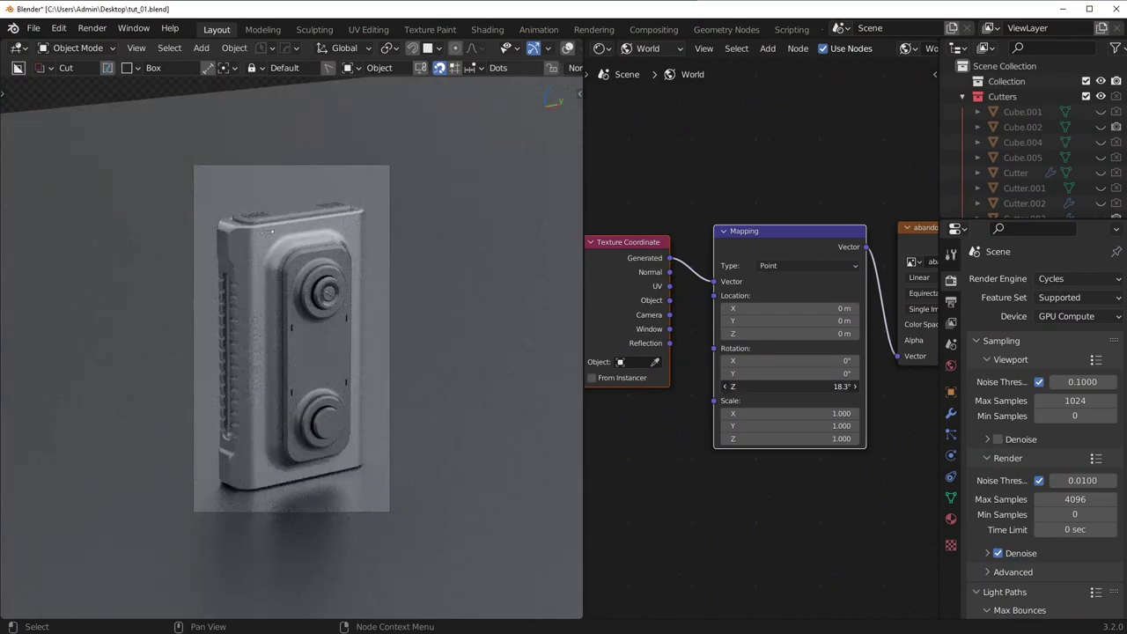
{"action": "left_click", "coordinate": [815, 392]}
{"action": "type", "text": "0"}
{"action": "key", "text": "Return"}
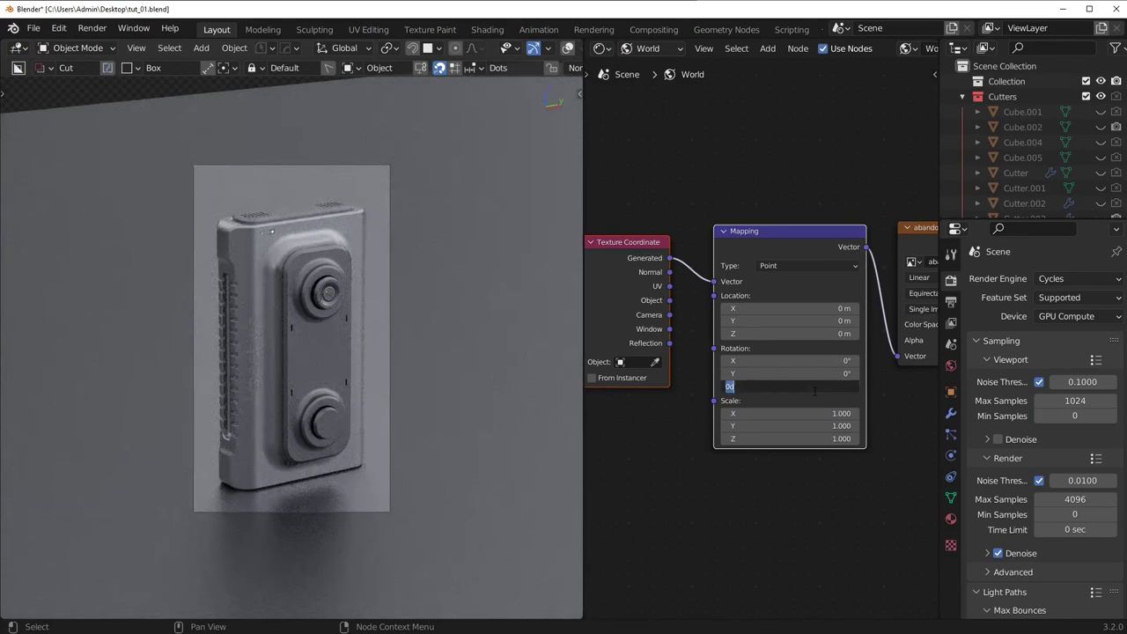
{"action": "type", "text": "45"}
{"action": "key", "text": "Return"}
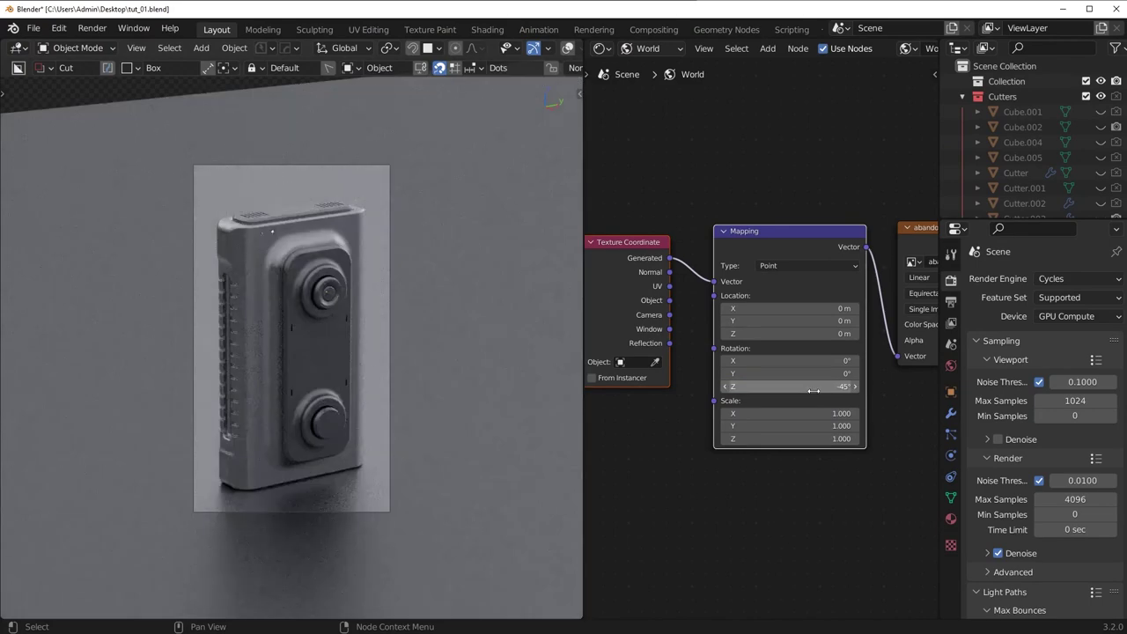
{"action": "left_click", "coordinate": [815, 392]}
{"action": "key", "text": "Return"}
{"action": "left_click", "coordinate": [812, 391]}
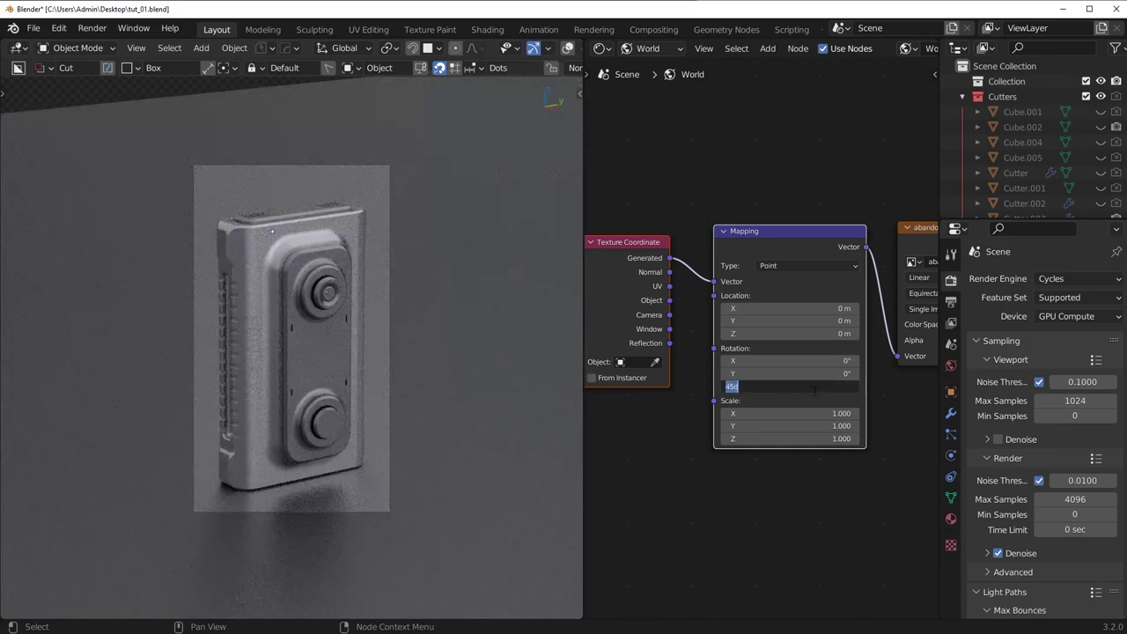
{"action": "type", "text": "0"}
{"action": "key", "text": "Return"}
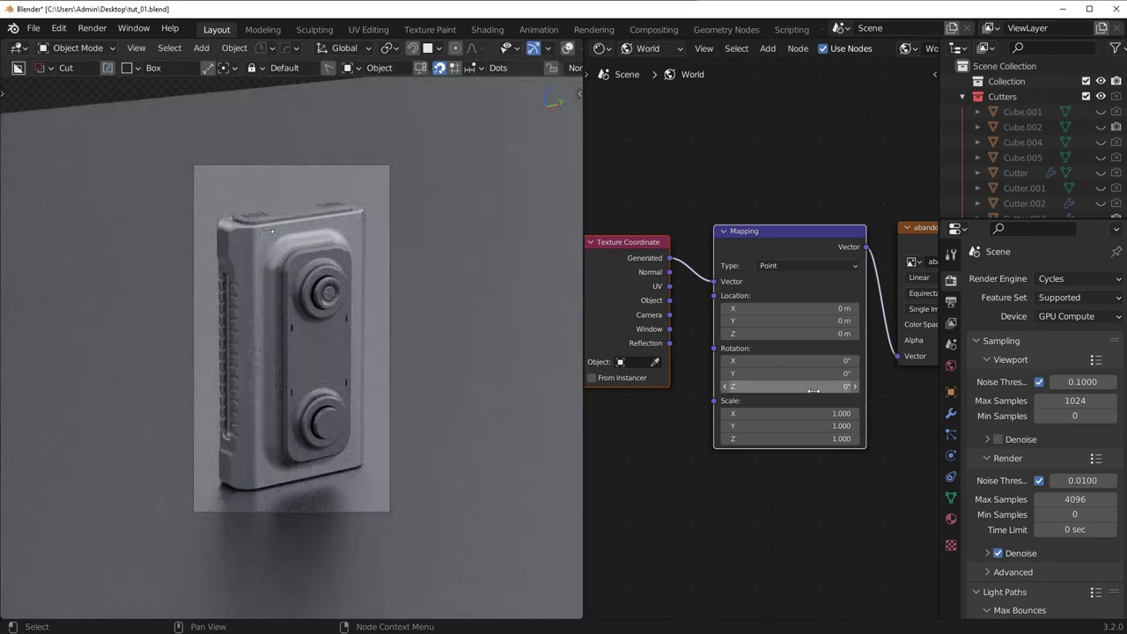
{"action": "scroll", "coordinate": [357, 348], "scroll_direction": "up", "scroll_amount": 2}
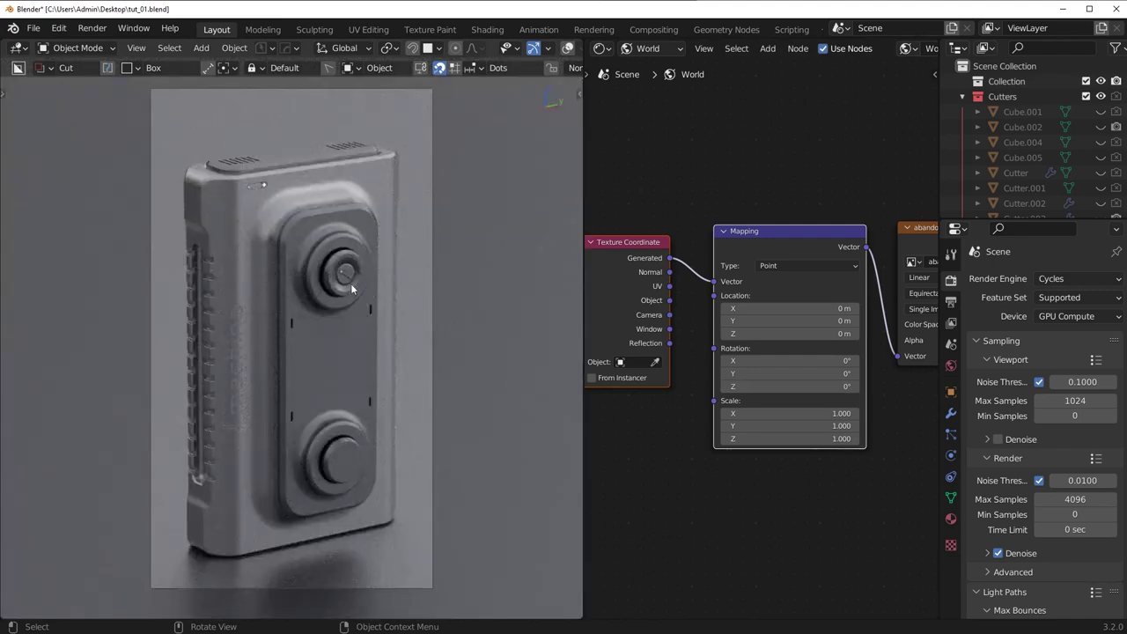
{"action": "scroll", "coordinate": [264, 306], "scroll_direction": "down", "scroll_amount": 2}
{"action": "scroll", "coordinate": [309, 346], "scroll_direction": "up", "scroll_amount": 3}
{"action": "scroll", "coordinate": [195, 379], "scroll_direction": "down", "scroll_amount": 1}
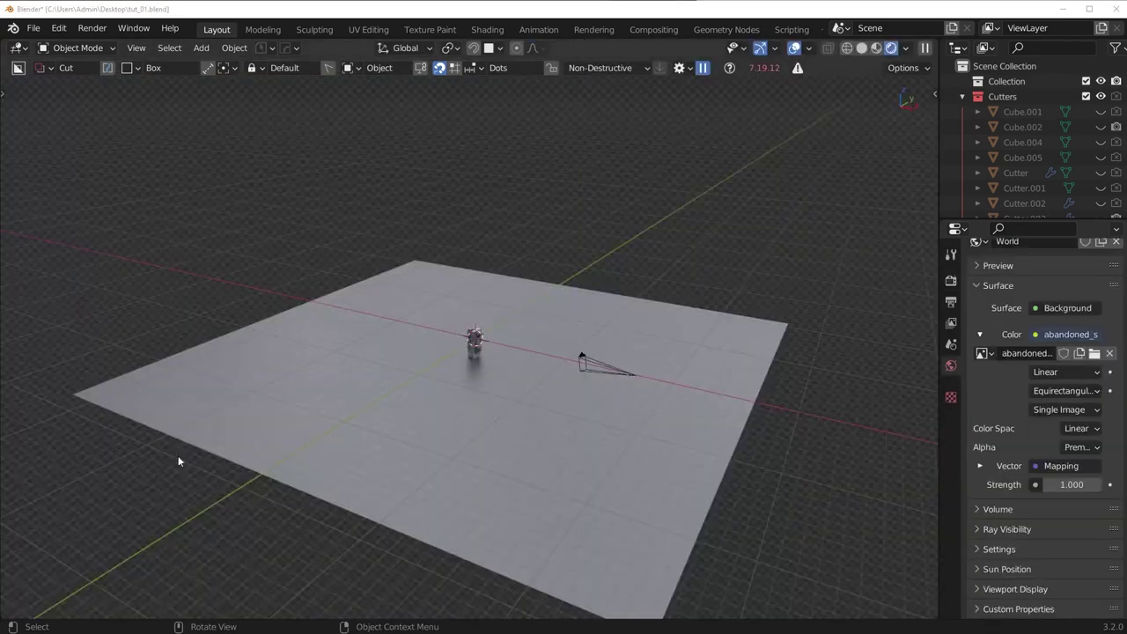
Try a lighter base color on the floor plane's material and undo the change.
{"action": "middle_click_drag", "start_coordinate": [178, 455], "coordinate": [534, 433]}
{"action": "scroll", "coordinate": [533, 432], "scroll_direction": "up", "scroll_amount": 3}
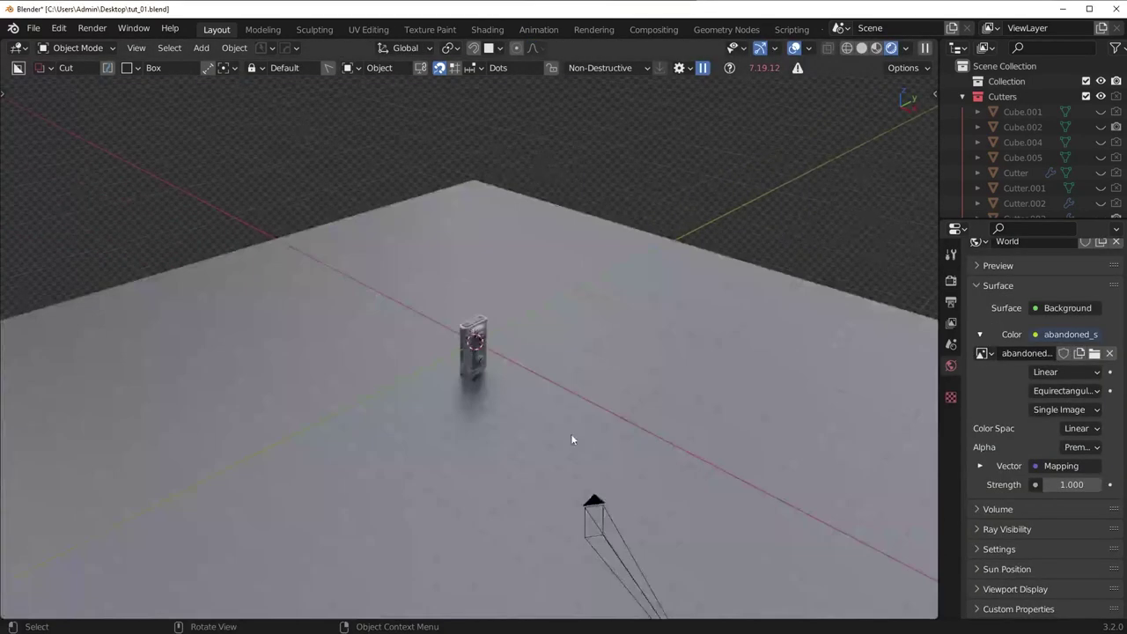
{"action": "left_click", "coordinate": [587, 433]}
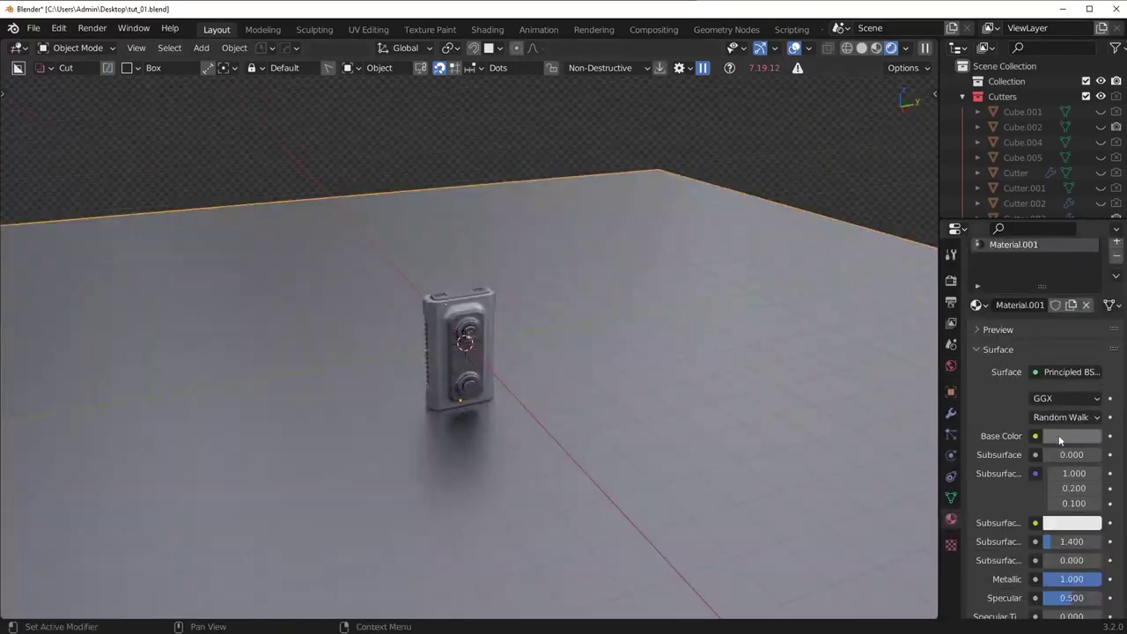
{"action": "left_click", "coordinate": [1059, 439]}
{"action": "left_click", "coordinate": [1092, 234]}
{"action": "scroll", "coordinate": [495, 422], "scroll_direction": "up", "scroll_amount": 3}
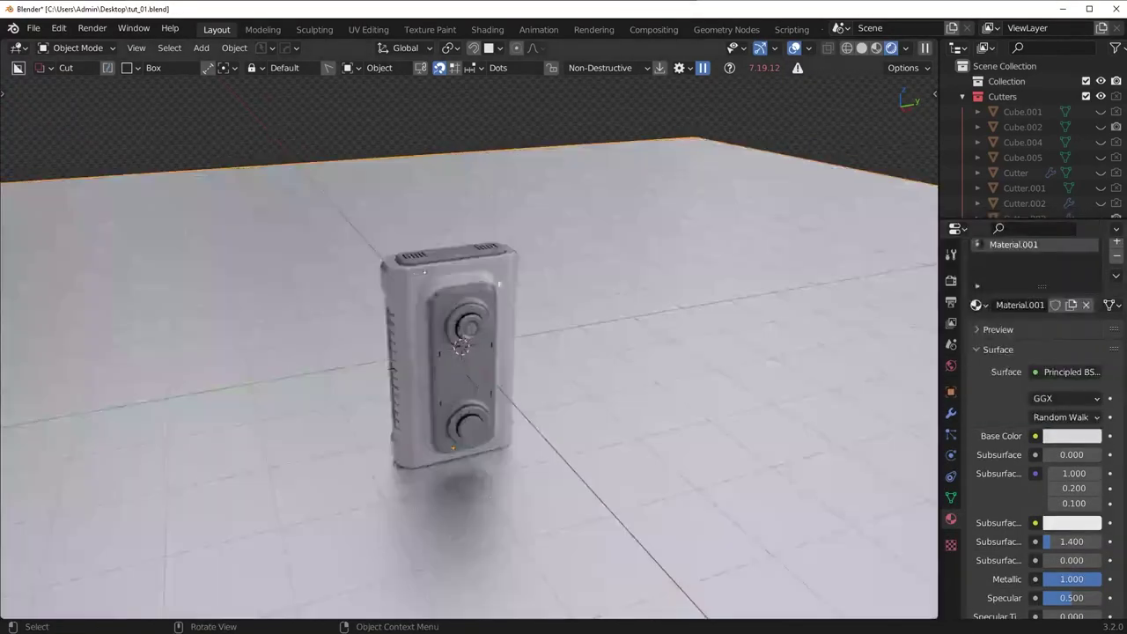
{"action": "key", "text": "ctrl+z"}
Add a new 2 m plane at the world origin while looking from the top view.
{"action": "key", "text": "KP_7"}
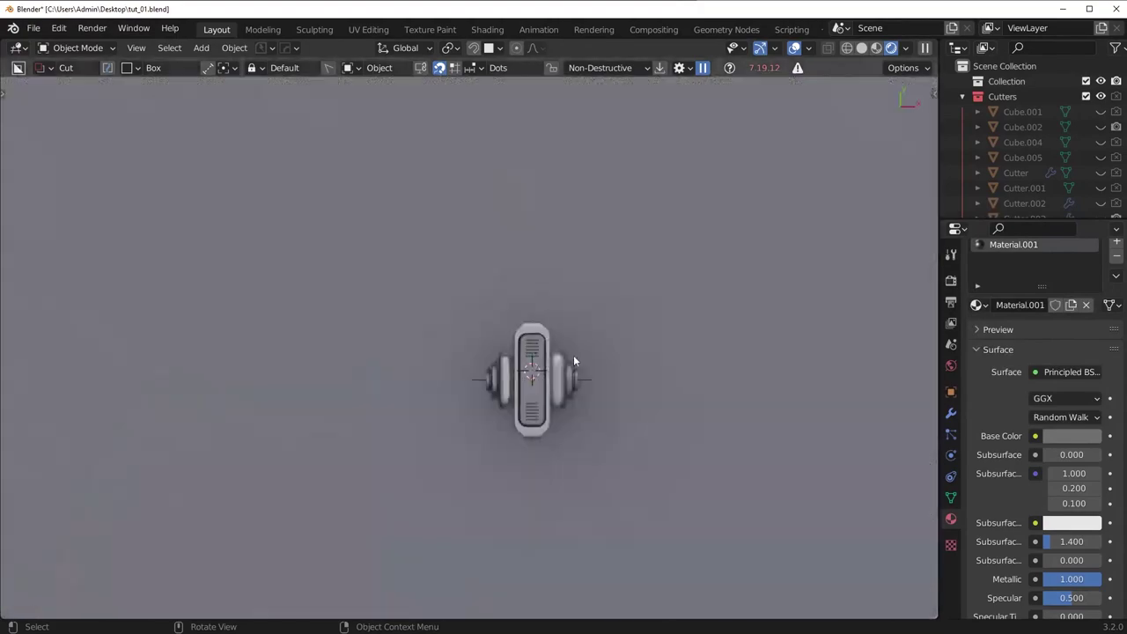
{"action": "key", "text": "shift+a"}
{"action": "mouse_move", "coordinate": [573, 359]}
{"action": "mouse_move", "coordinate": [531, 314]}
{"action": "left_click", "coordinate": [626, 330]}
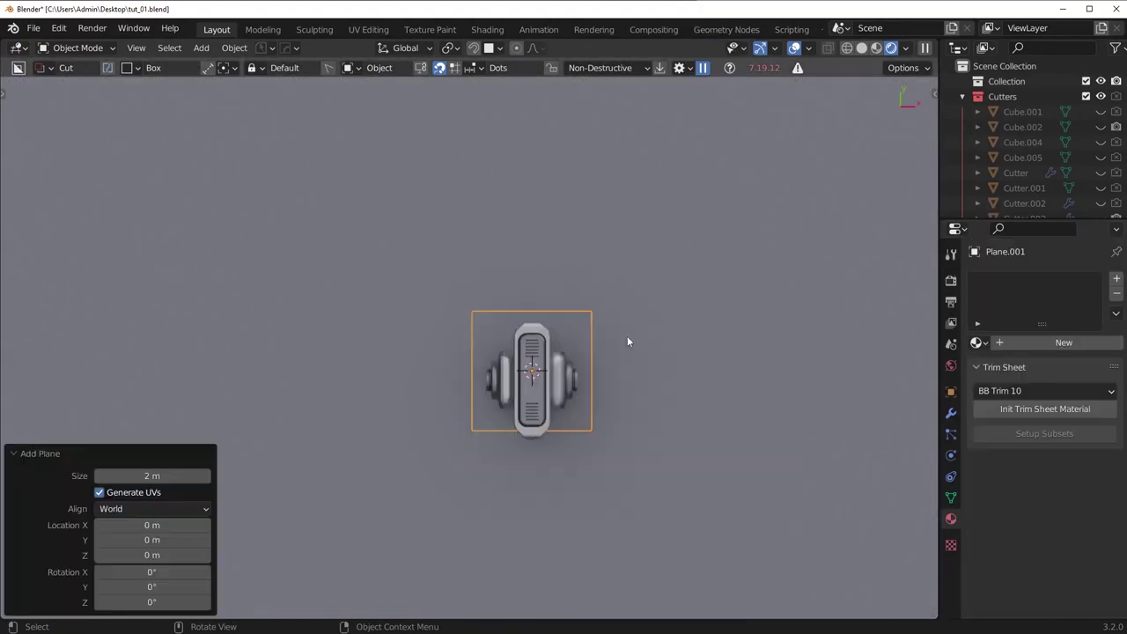
Give the new plane its own material with a white base color and a roughness of 1.000.
{"action": "left_click", "coordinate": [1020, 343]}
{"action": "scroll", "coordinate": [1043, 532], "scroll_direction": "down", "scroll_amount": 2}
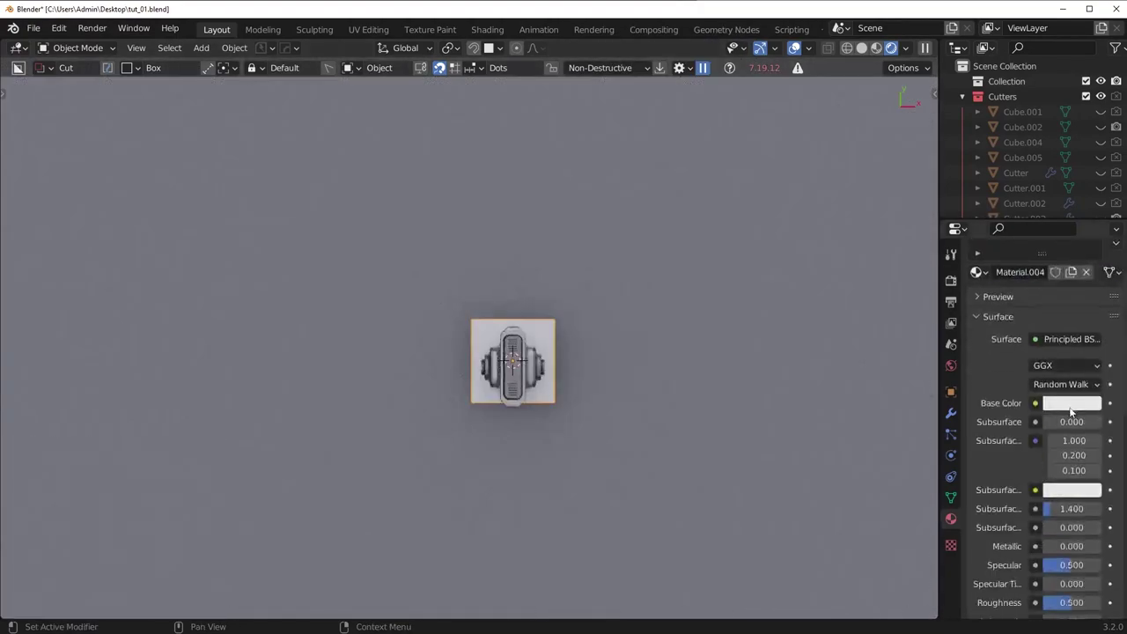
{"action": "left_click", "coordinate": [1075, 408]}
{"action": "left_click", "coordinate": [1089, 234]}
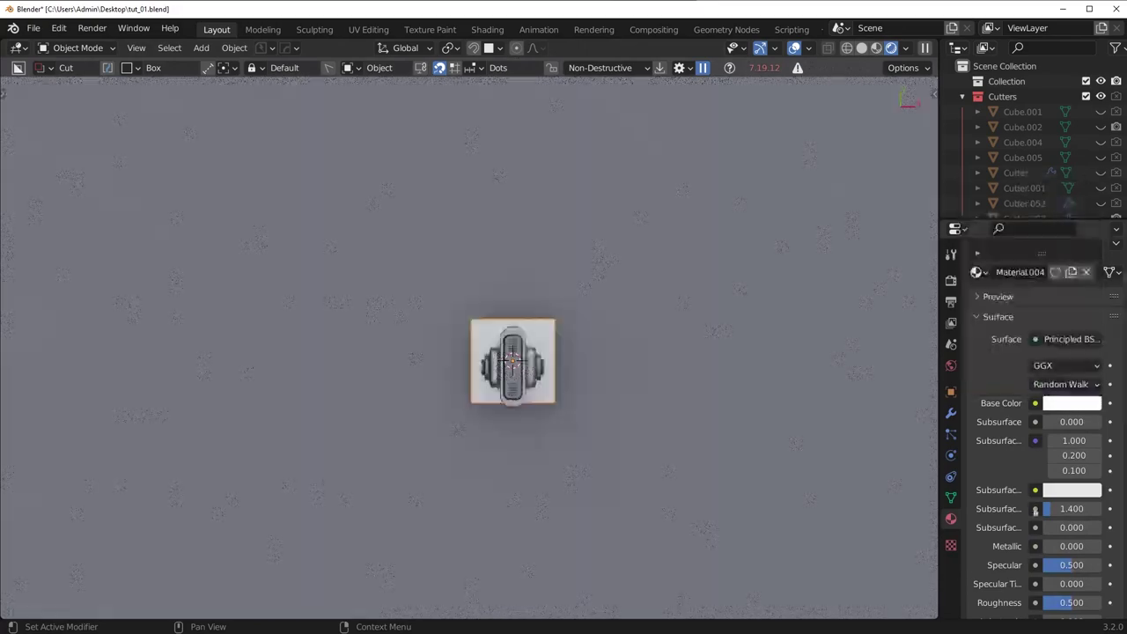
{"action": "left_click_drag", "start_coordinate": [1066, 602], "coordinate": [1103, 602]}
{"action": "scroll", "coordinate": [652, 476], "scroll_direction": "down", "scroll_amount": 7}
{"action": "middle_click_drag", "start_coordinate": [653, 476], "coordinate": [614, 382]}
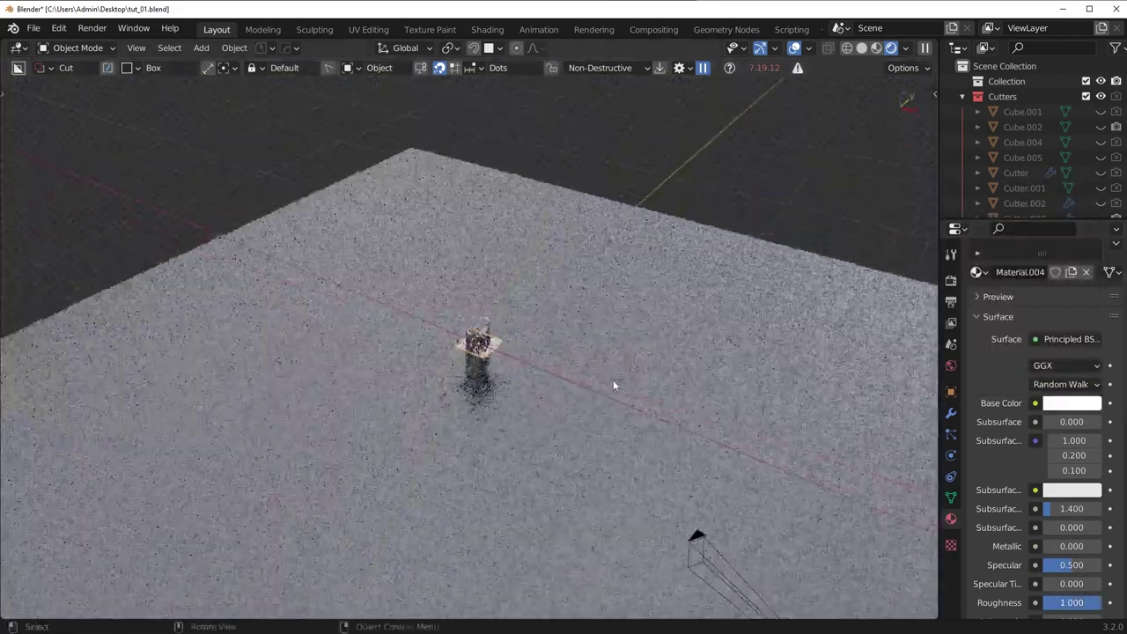
Rotate the white plane upright around the Y axis and move it about 13.27 m along X from the model.
{"action": "key", "text": "s"}
{"action": "key", "text": "r"}
{"action": "key", "text": "x"}
{"action": "key", "text": "y"}
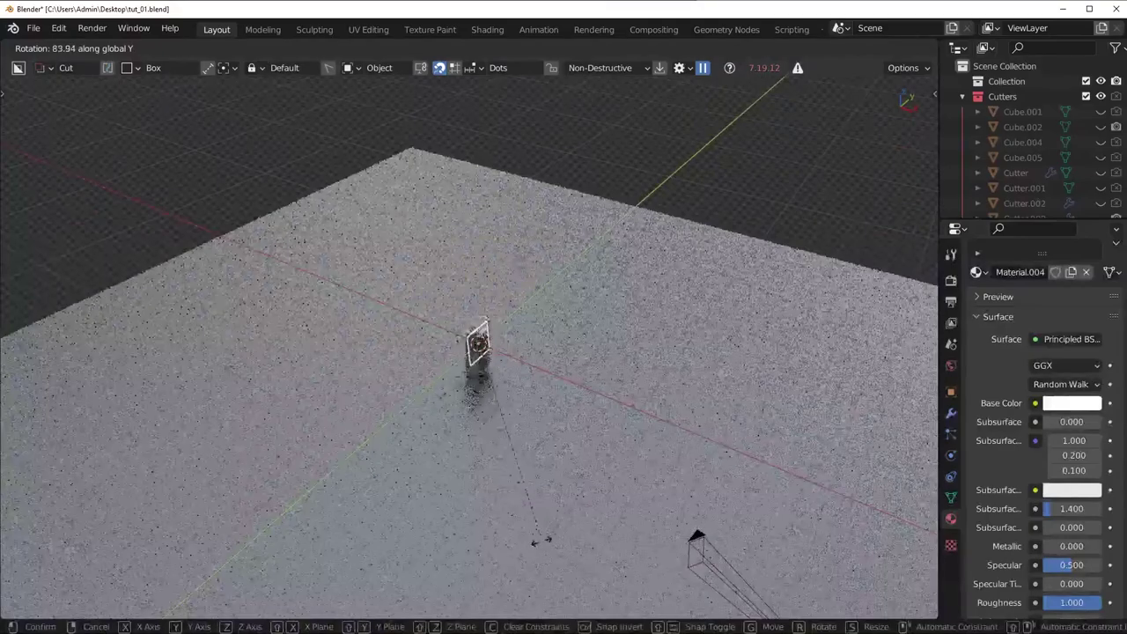
{"action": "left_click", "coordinate": [431, 531]}
{"action": "key", "text": "g"}
{"action": "key", "text": "x"}
{"action": "left_click", "coordinate": [696, 429]}
Enlarge the white plane and move it about -3.74 m in X, -3.99 m in Y and -1.52 m in Z.
{"action": "key", "text": "s"}
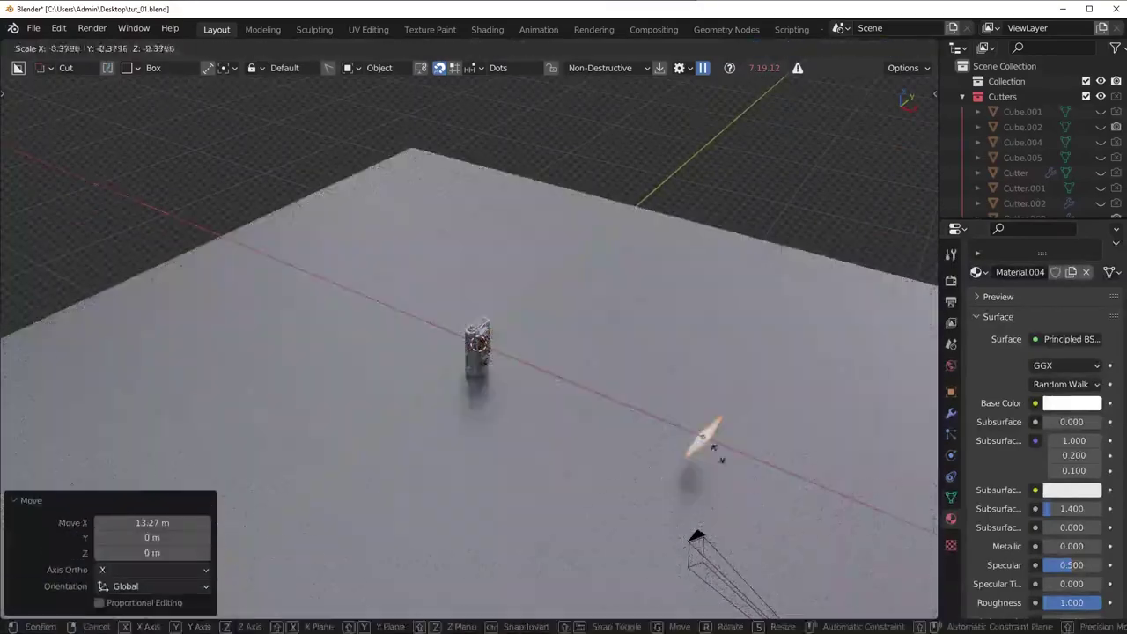
{"action": "left_click", "coordinate": [770, 450]}
{"action": "key", "text": "g"}
{"action": "left_click", "coordinate": [662, 482]}
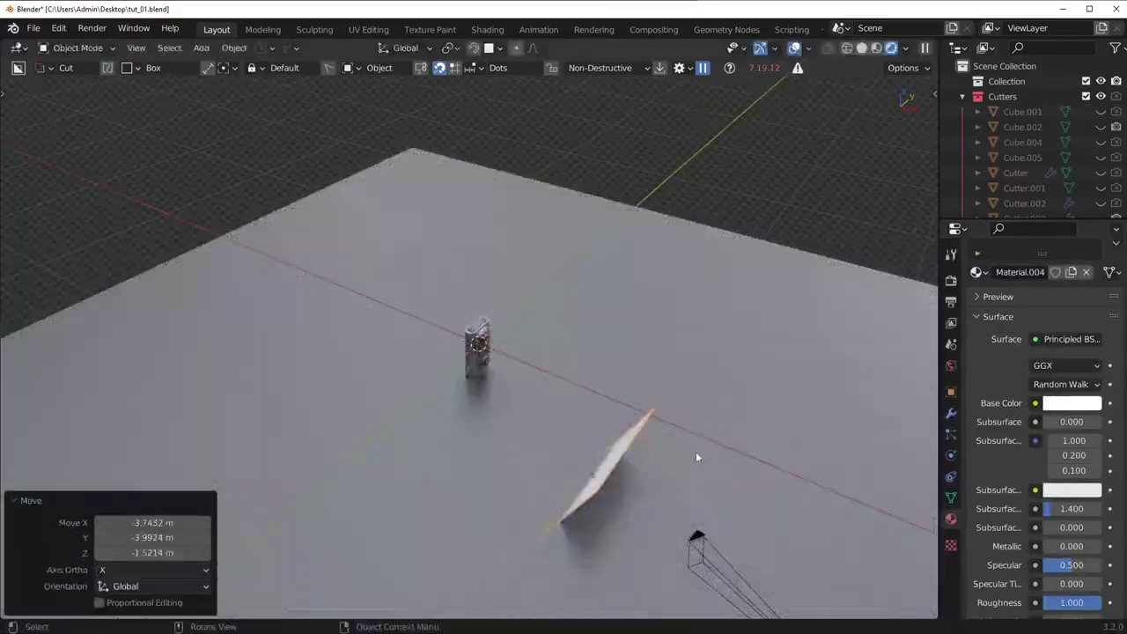
Turn the white plane about -17.7° and a further -19.8° around Z, moving it about -4.85 m in X between the turns.
{"action": "middle_click_drag", "start_coordinate": [696, 451], "coordinate": [692, 387]}
{"action": "key", "text": "r"}
{"action": "key", "text": "z"}
{"action": "left_click", "coordinate": [641, 528]}
{"action": "key", "text": "g"}
{"action": "key", "text": "shift+z"}
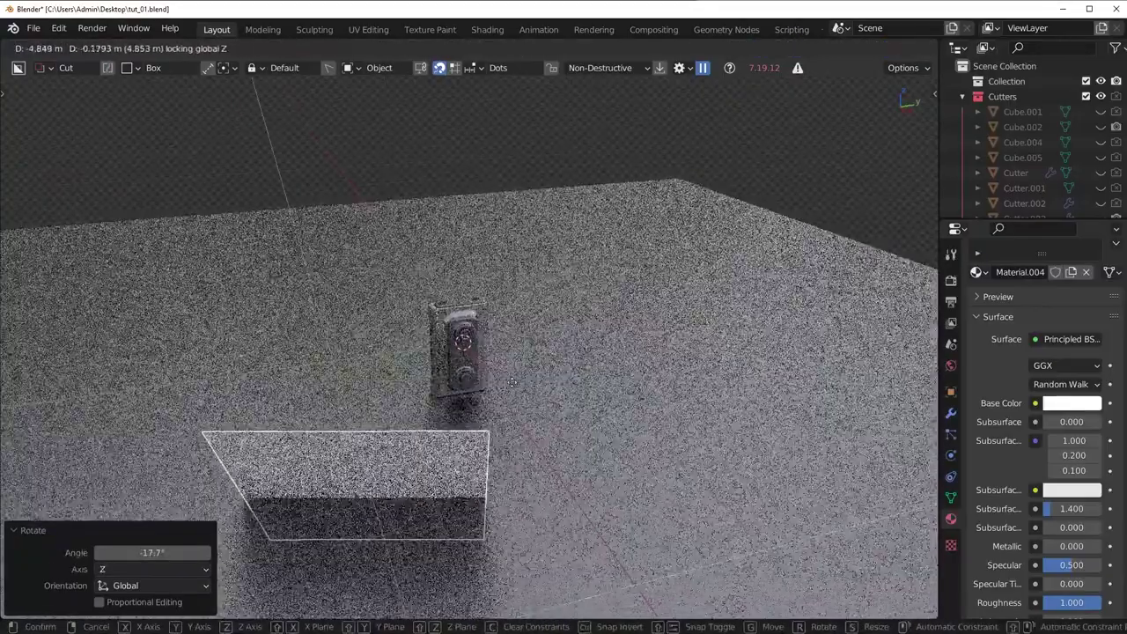
{"action": "left_click", "coordinate": [528, 422]}
{"action": "key", "text": "r"}
{"action": "key", "text": "z"}
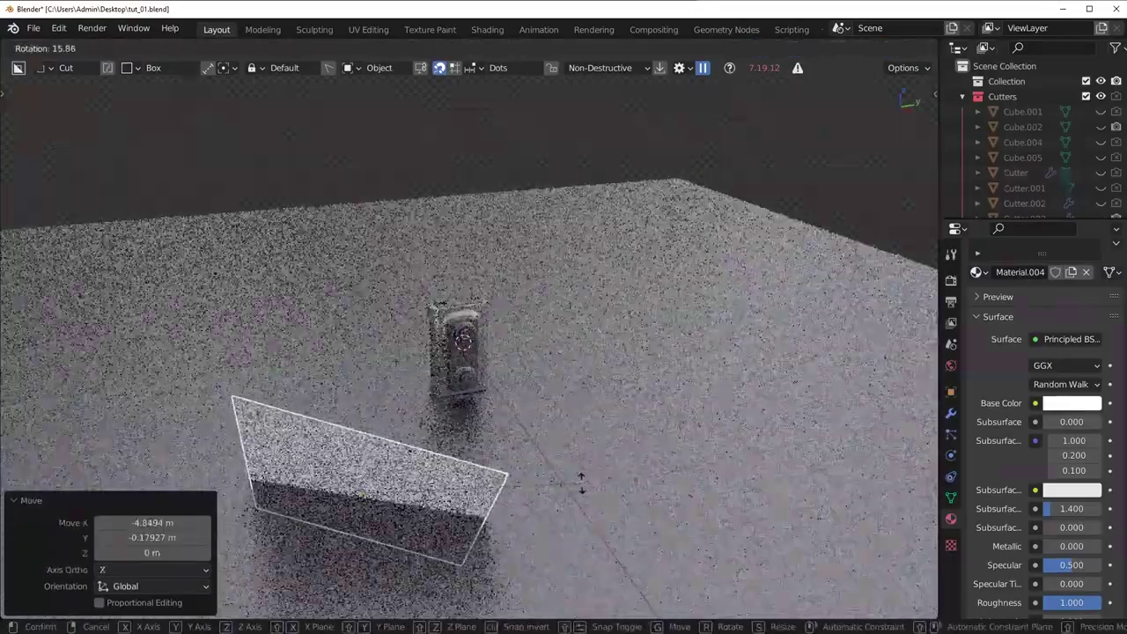
{"action": "left_click", "coordinate": [570, 499]}
In camera view, reposition the white plane beside the model, turned about -22.2° around Z, and try deleting it.
{"action": "key", "text": "KP_0"}
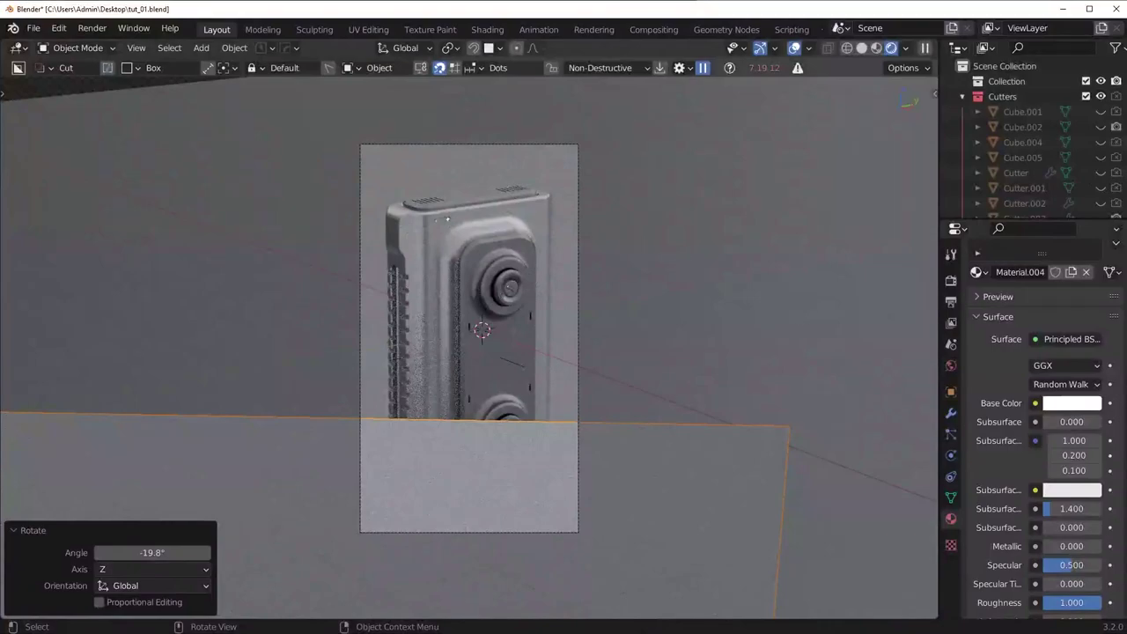
{"action": "key", "text": "r"}
{"action": "key", "text": "z"}
{"action": "left_click", "coordinate": [825, 531]}
{"action": "key", "text": "g"}
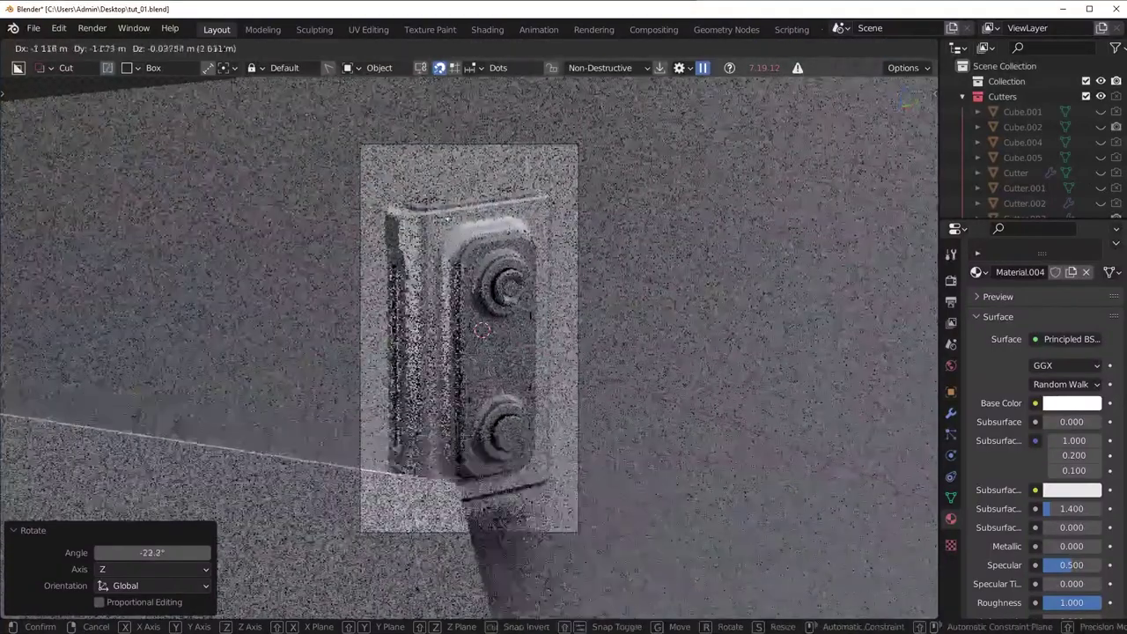
{"action": "left_click", "coordinate": [468, 530]}
{"action": "key", "text": "Delete"}
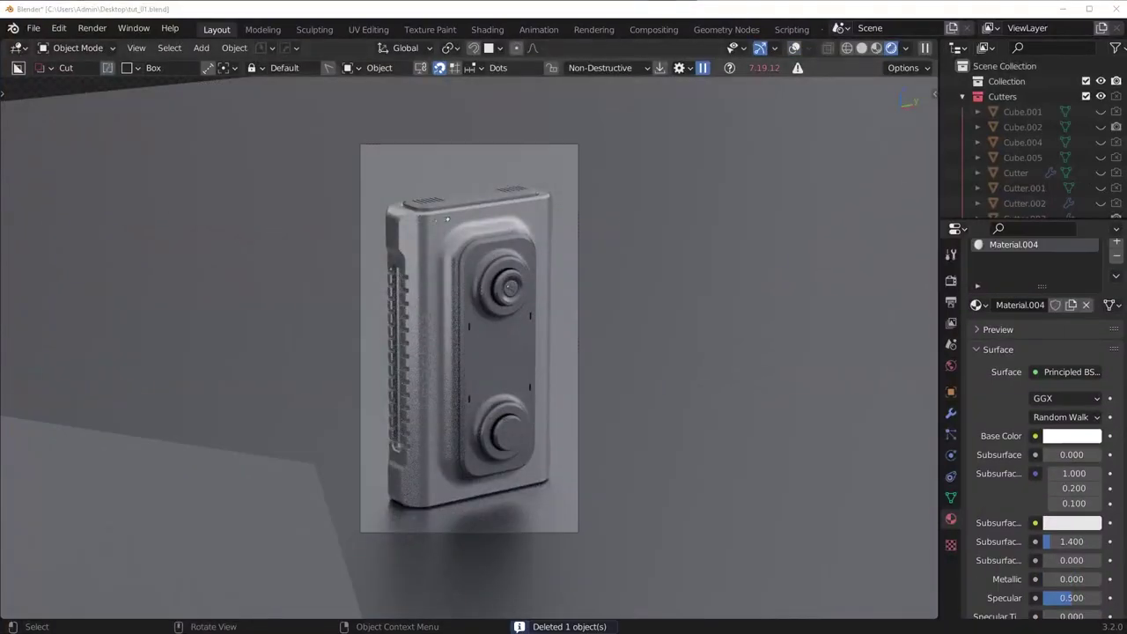
Tilt the white plane slightly around its local X axis and rotate it 22.9° around its local Y axis.
{"action": "key", "text": "r"}
{"action": "key", "text": "x"}
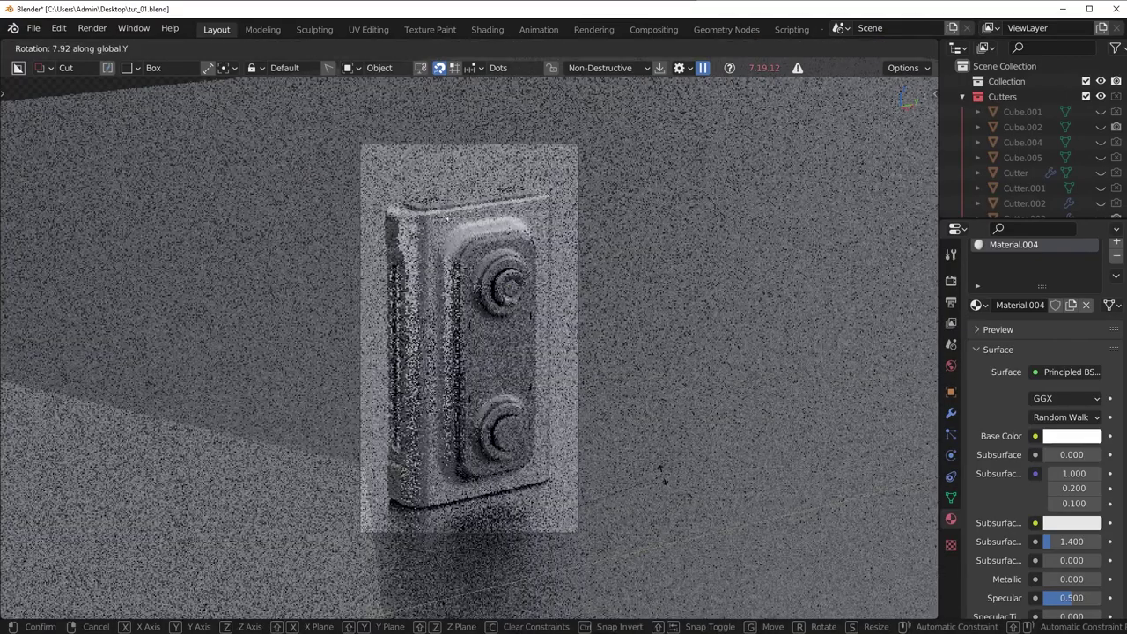
{"action": "key", "text": "x"}
{"action": "key", "text": "x"}
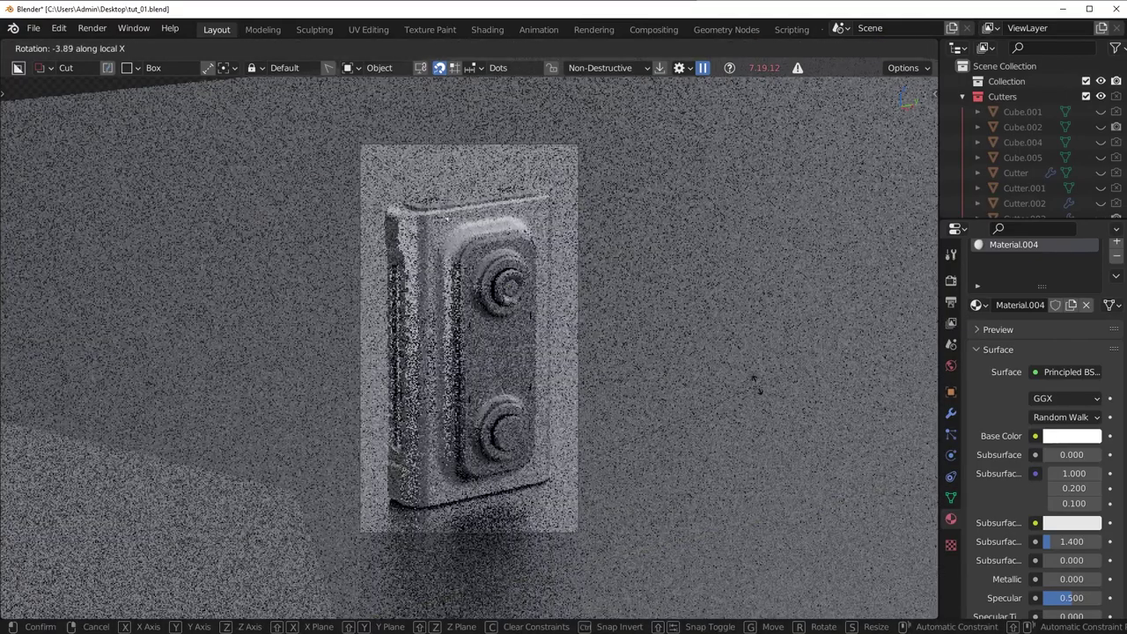
{"action": "left_click", "coordinate": [750, 275]}
{"action": "scroll", "coordinate": [676, 372], "scroll_direction": "down", "scroll_amount": 10}
{"action": "key", "text": "r"}
{"action": "key", "text": "x"}
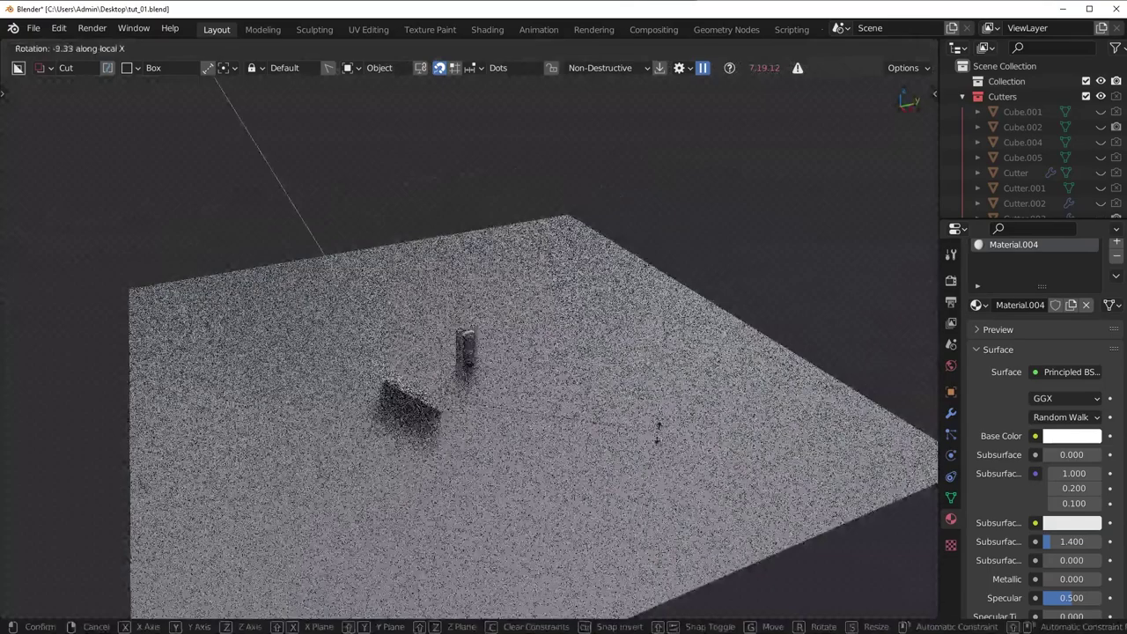
{"action": "key", "text": "y"}
{"action": "left_click", "coordinate": [630, 477]}
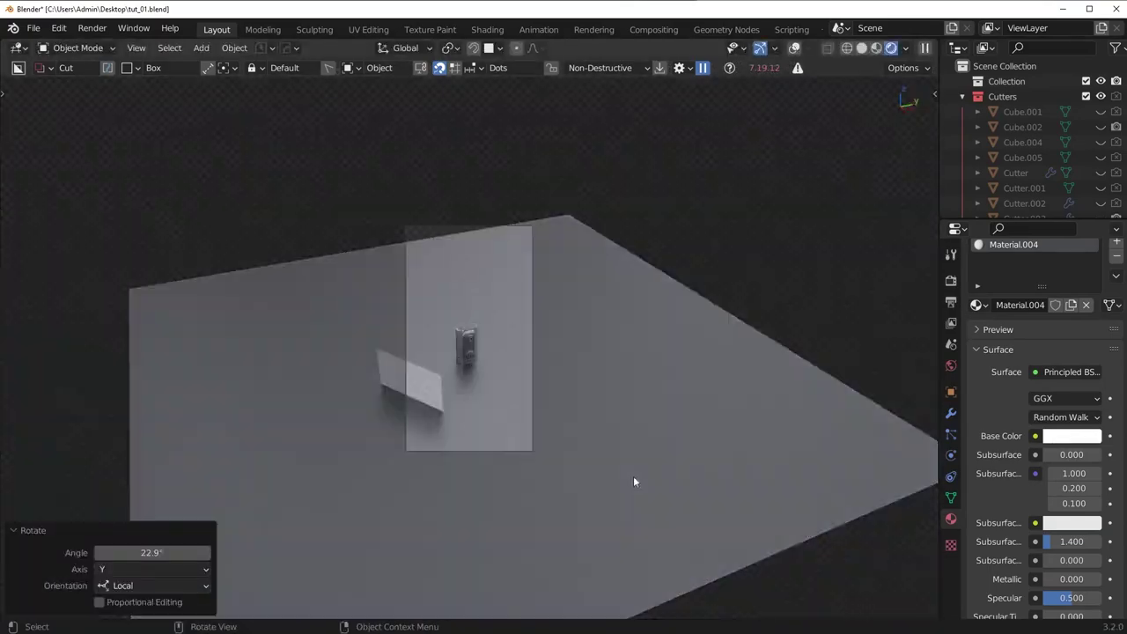
Enlarge the white plane by a factor of 1.474 and rotate it -30.2° around the global Z axis.
{"action": "key", "text": "KP_Decimal"}
{"action": "key", "text": "s"}
{"action": "left_click", "coordinate": [760, 365]}
{"action": "key", "text": "r"}
{"action": "key", "text": "z"}
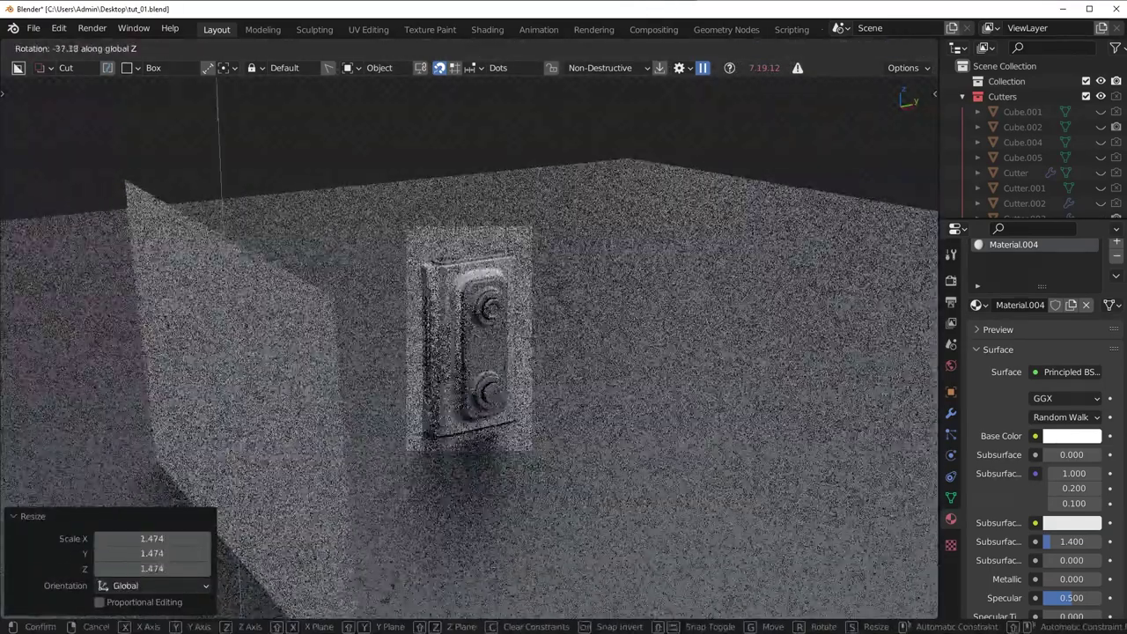
{"action": "left_click", "coordinate": [453, 541]}
Stretch the white plane by 2.696 along Z, and briefly delete and restore it to compare the lighting.
{"action": "key", "text": "s"}
{"action": "key", "text": "z"}
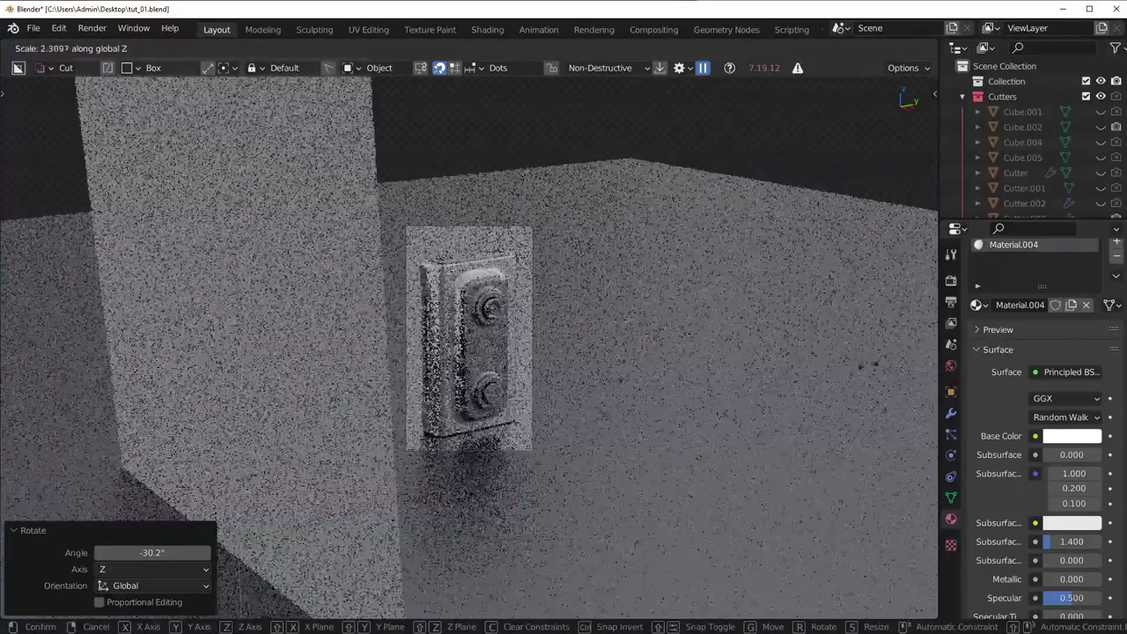
{"action": "left_click", "coordinate": [704, 399]}
{"action": "scroll", "coordinate": [614, 440], "scroll_direction": "up", "scroll_amount": 3}
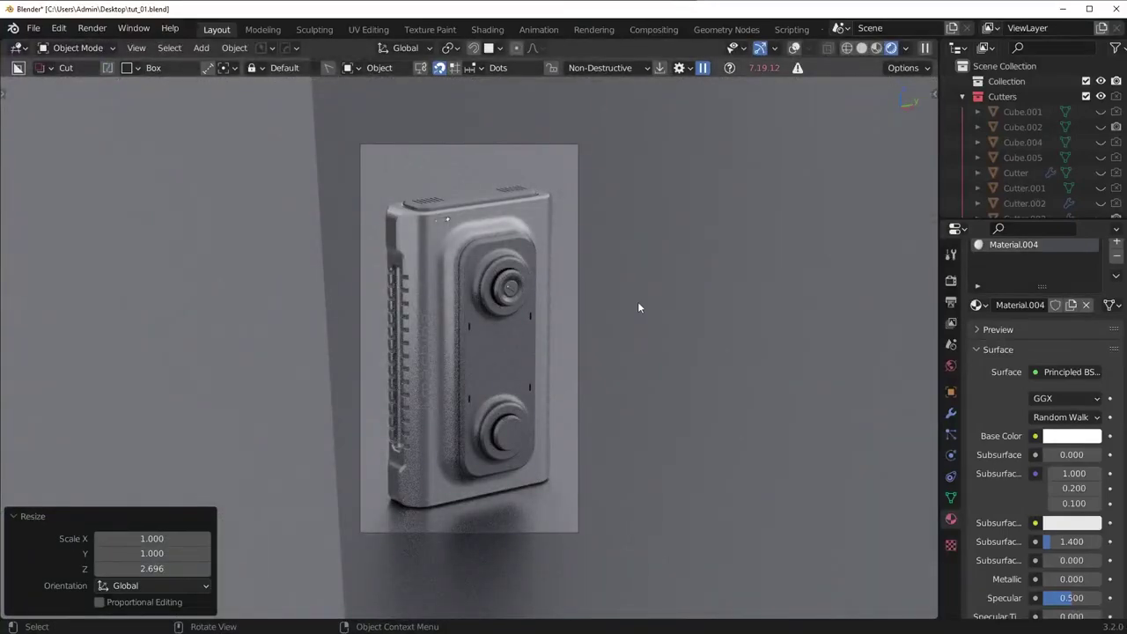
{"action": "key", "text": "Delete"}
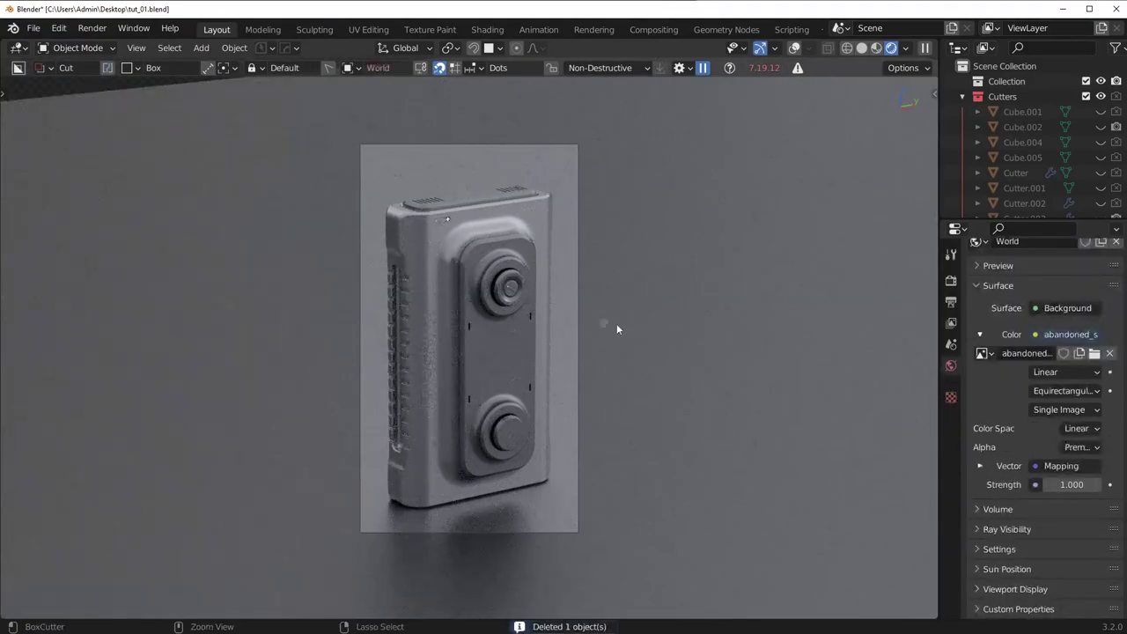
{"action": "key", "text": "ctrl+z"}
Darken the plane's base colour to a value of 0.578, and briefly delete and restore the plane to compare the lighting.
{"action": "left_click", "coordinate": [1079, 436]}
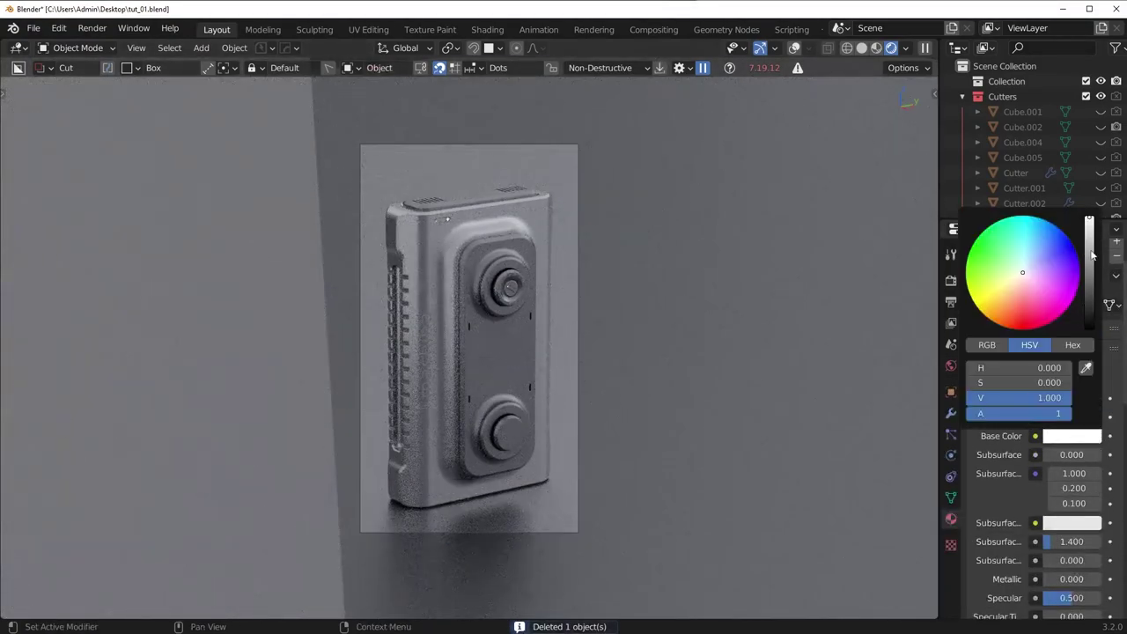
{"action": "left_click_drag", "start_coordinate": [1091, 252], "coordinate": [1090, 241]}
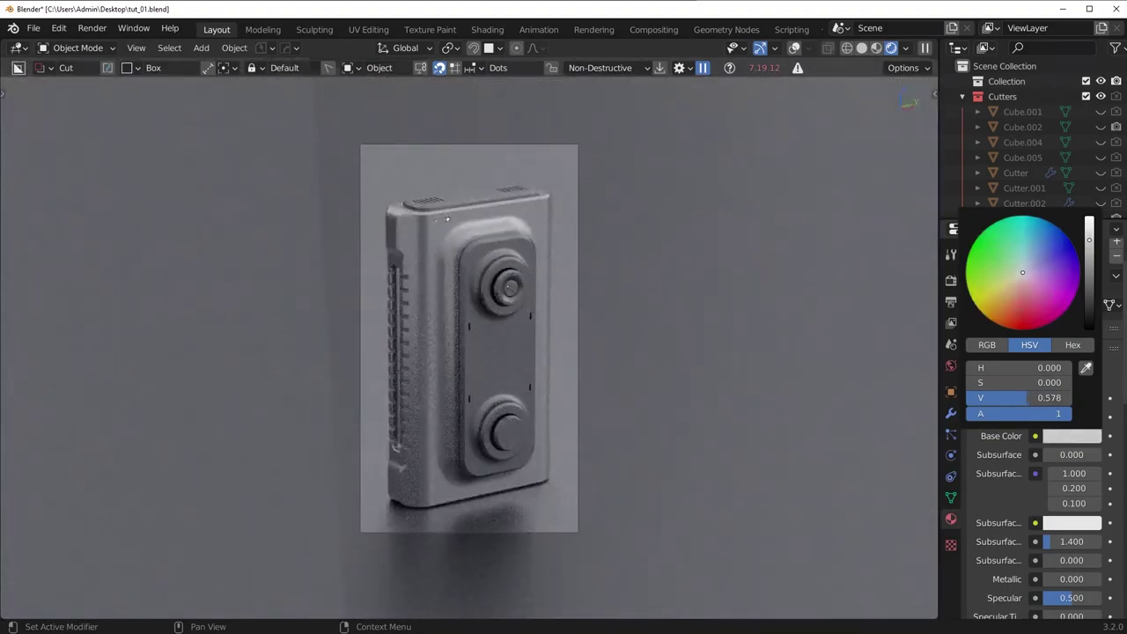
{"action": "key", "text": "Delete"}
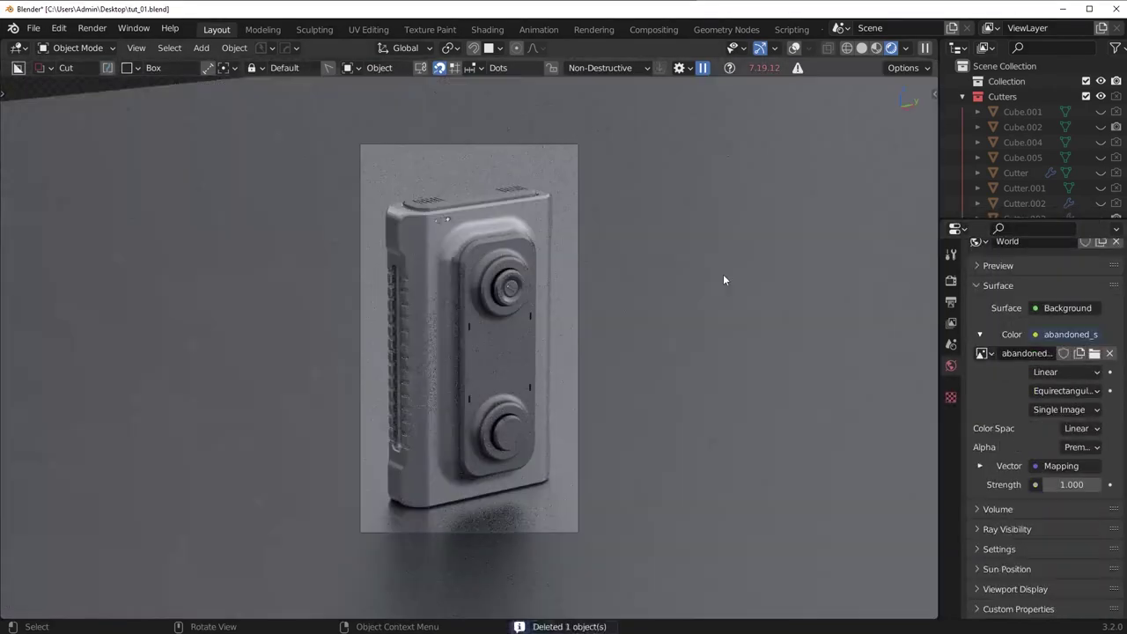
{"action": "key", "text": "ctrl+z"}
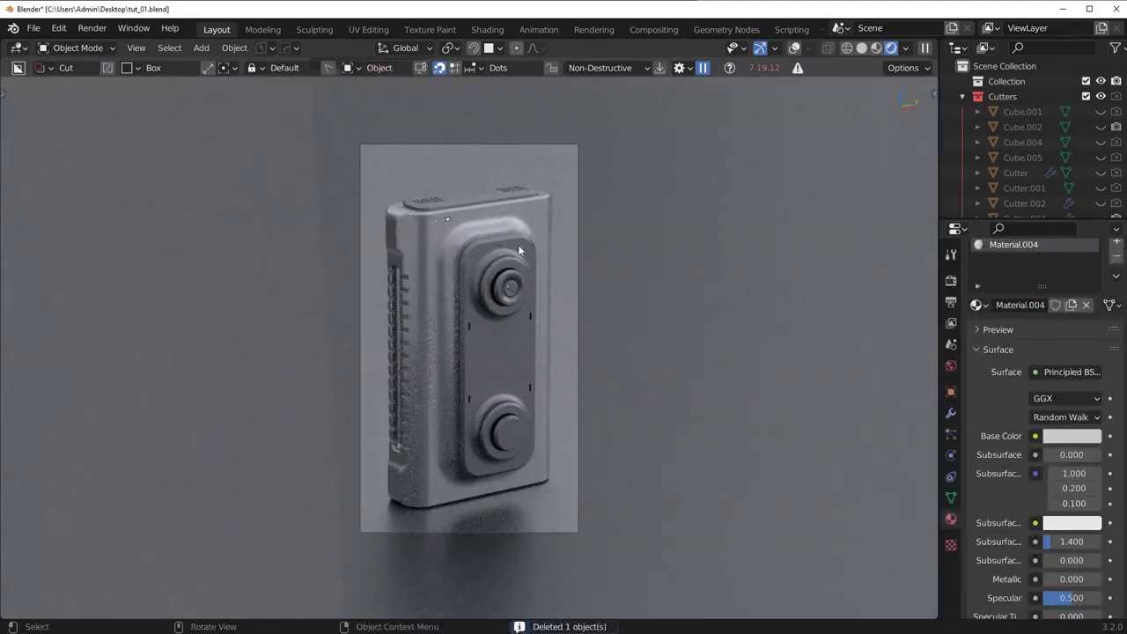
Rotate the plane 2.29° around Z and move it about -0.08 m in Y and -0.19 m in Z, comparing the lighting without it.
{"action": "key", "text": "r"}
{"action": "key", "text": "z"}
{"action": "left_click", "coordinate": [737, 409]}
{"action": "key", "text": "g"}
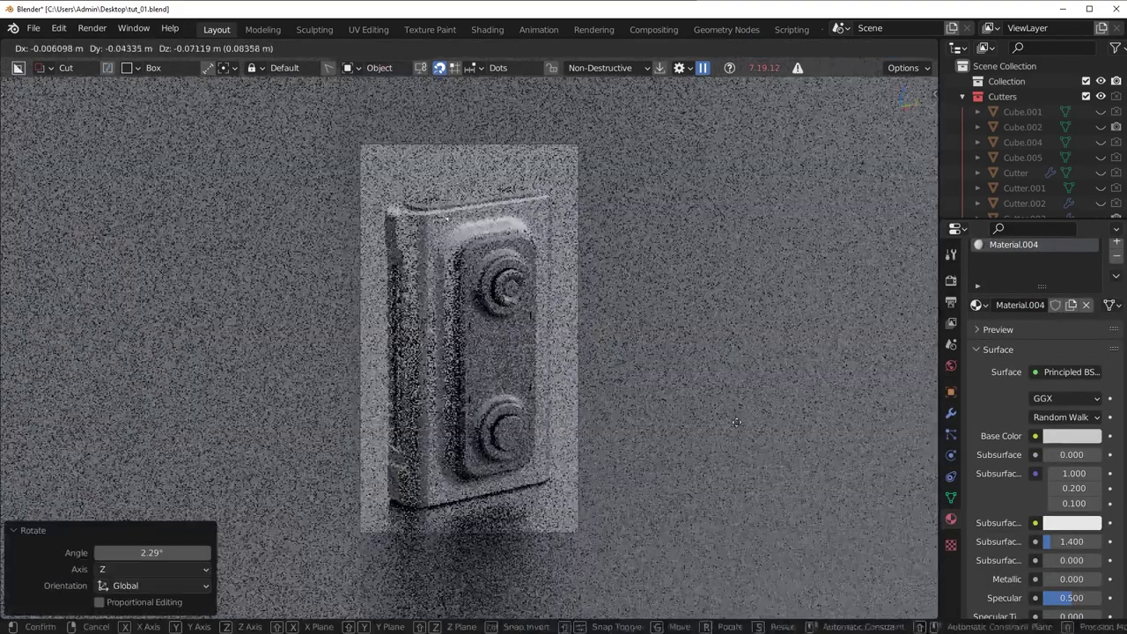
{"action": "left_click", "coordinate": [734, 435]}
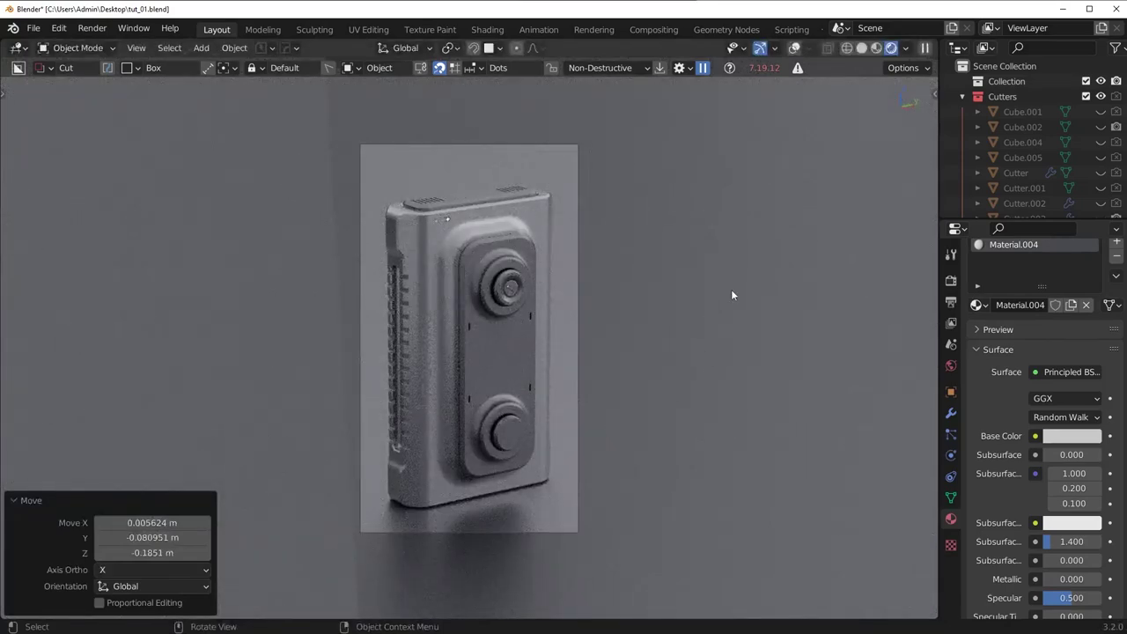
{"action": "key", "text": "Delete"}
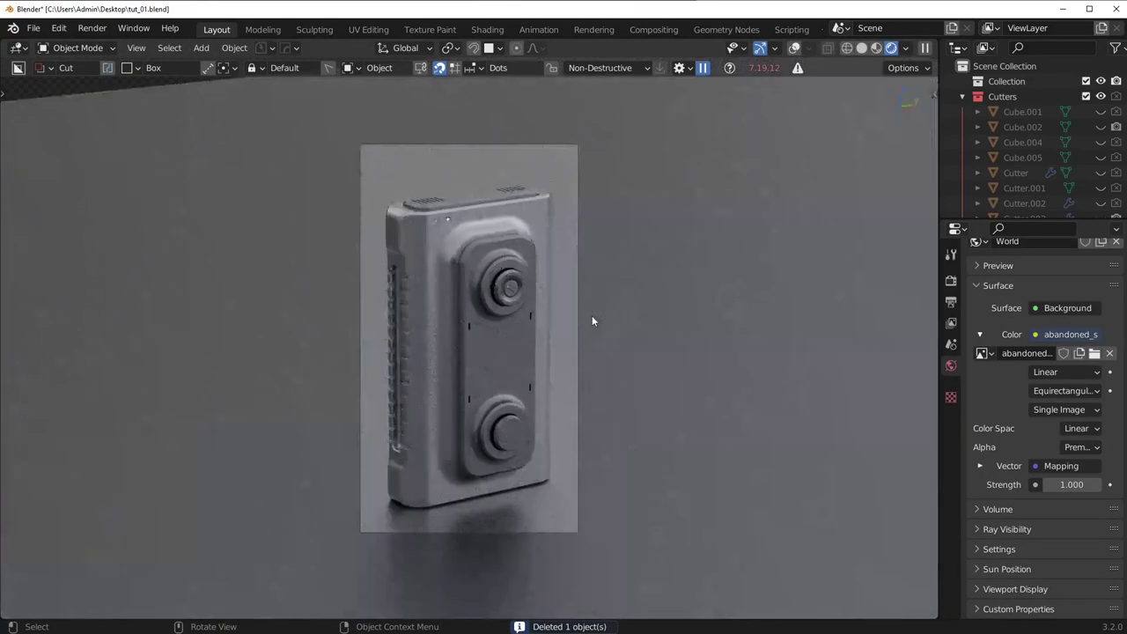
{"action": "key", "text": "ctrl+z"}
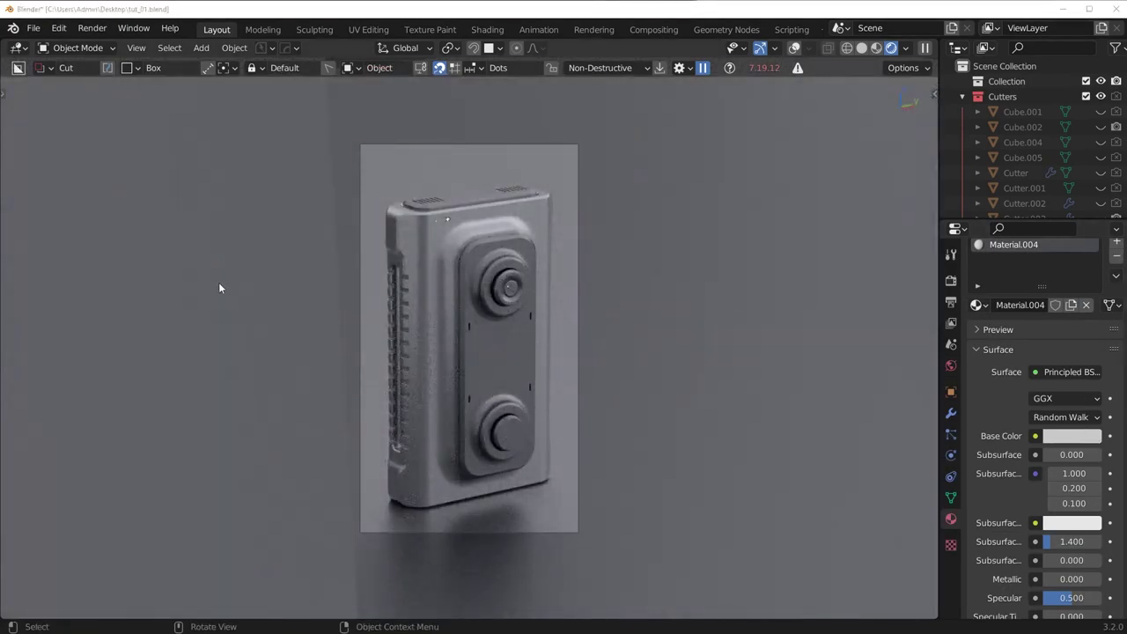
Darken the plane's base colour further to a mid grey and check its placement from outside the camera view.
{"action": "left_click", "coordinate": [1059, 438]}
{"action": "left_click_drag", "start_coordinate": [1093, 251], "coordinate": [1090, 255]}
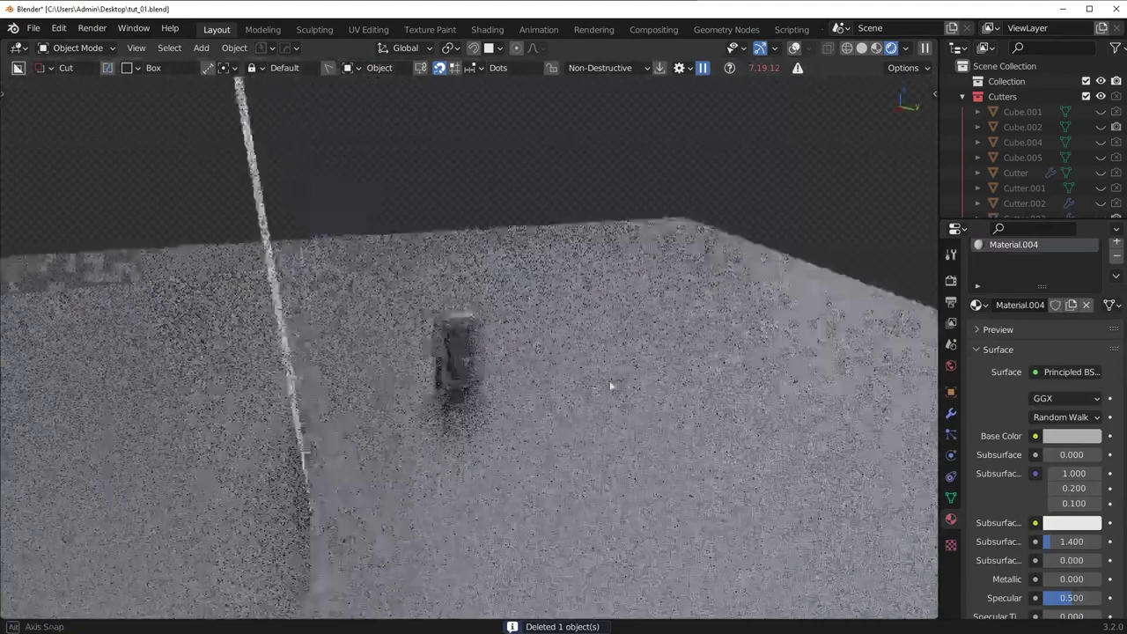
{"action": "middle_click_drag", "start_coordinate": [610, 382], "coordinate": [630, 371]}
{"action": "key", "text": "KP_0"}
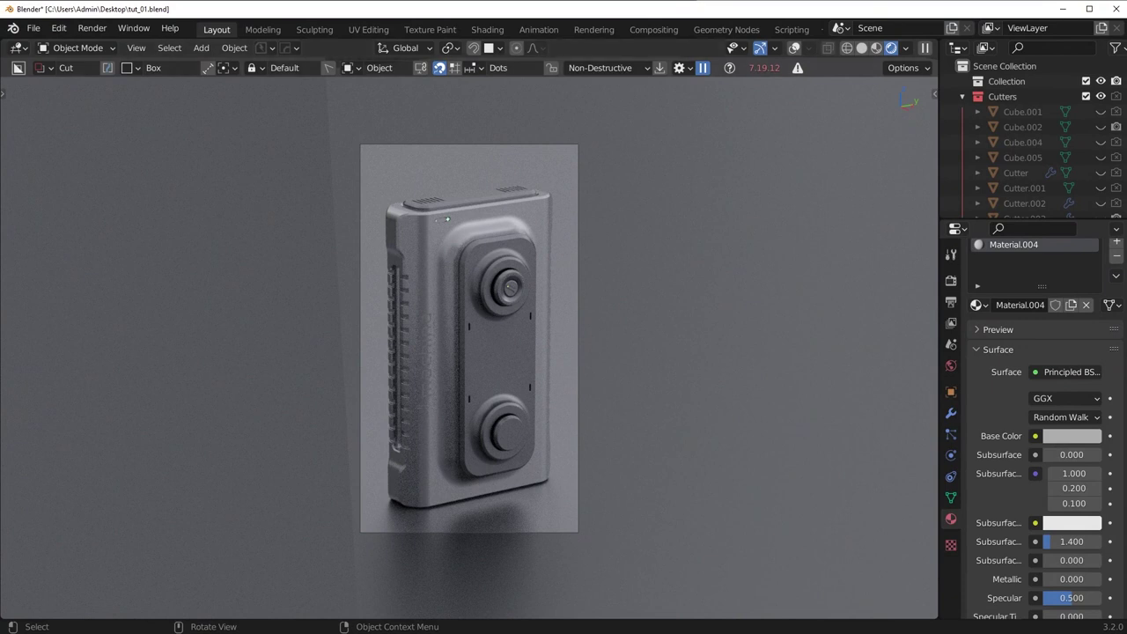
Show the viewport overlays and move the camera about 0.85 m back along its local Z axis.
{"action": "left_click", "coordinate": [794, 48]}
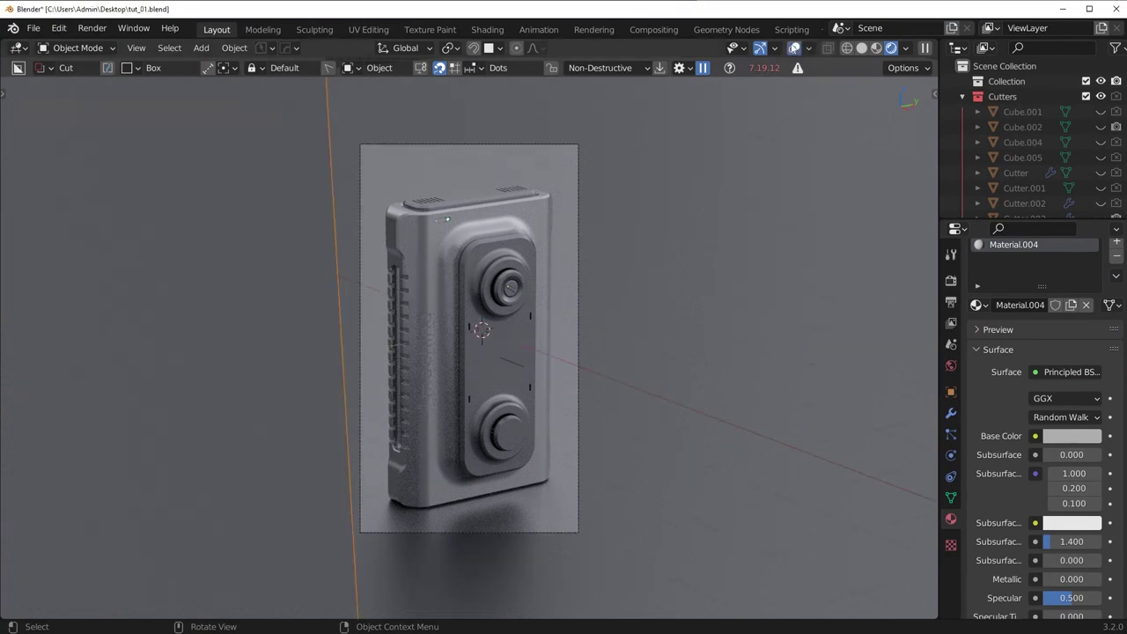
{"action": "left_click", "coordinate": [539, 144]}
{"action": "key", "text": "g"}
{"action": "key", "text": "z"}
{"action": "key", "text": "z"}
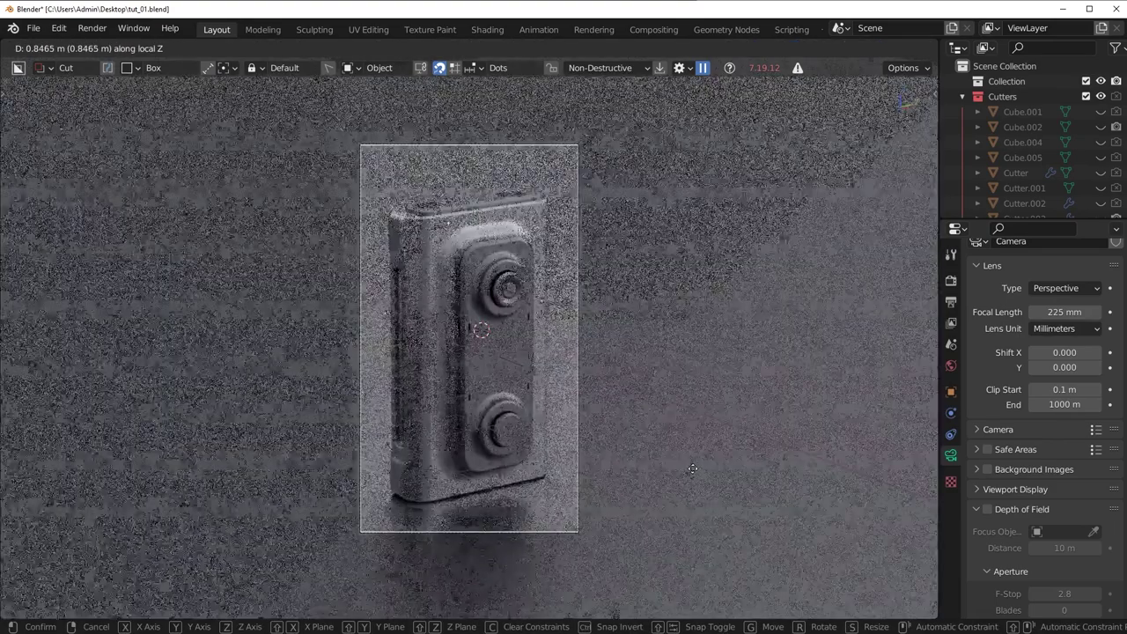
{"action": "left_click", "coordinate": [692, 468]}
{"action": "left_click", "coordinate": [523, 279]}
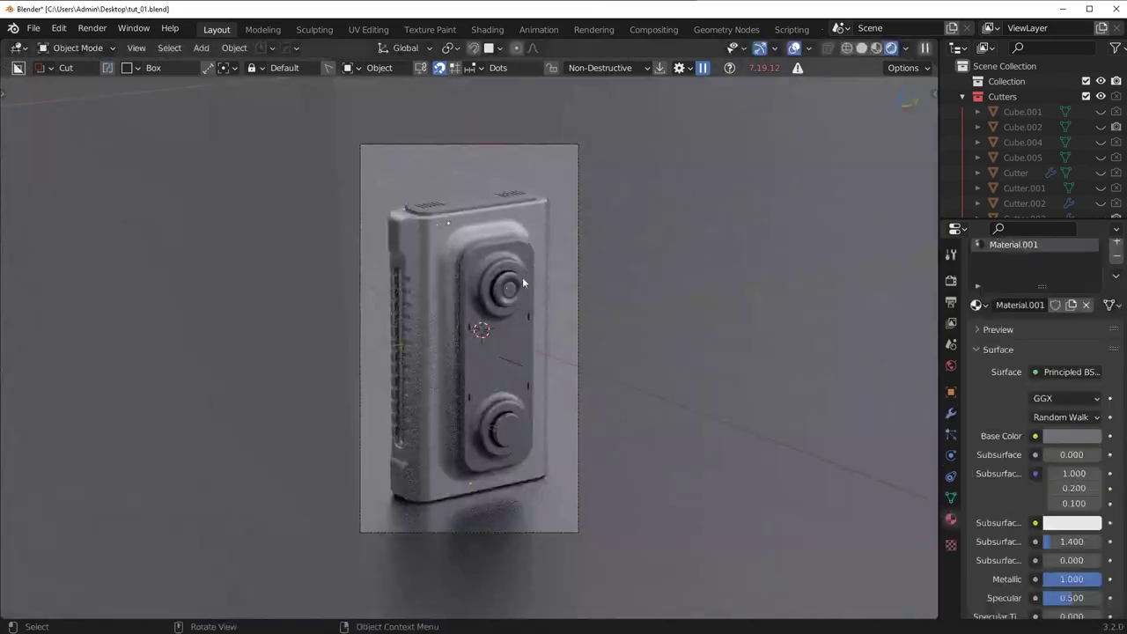
Hide the overlays and move the camera a further 0.367 m along its local Z, shifting it about 0.041 m in view X.
{"action": "left_click", "coordinate": [795, 49]}
{"action": "left_click", "coordinate": [532, 146]}
{"action": "key", "text": "g"}
{"action": "key", "text": "z"}
{"action": "key", "text": "z"}
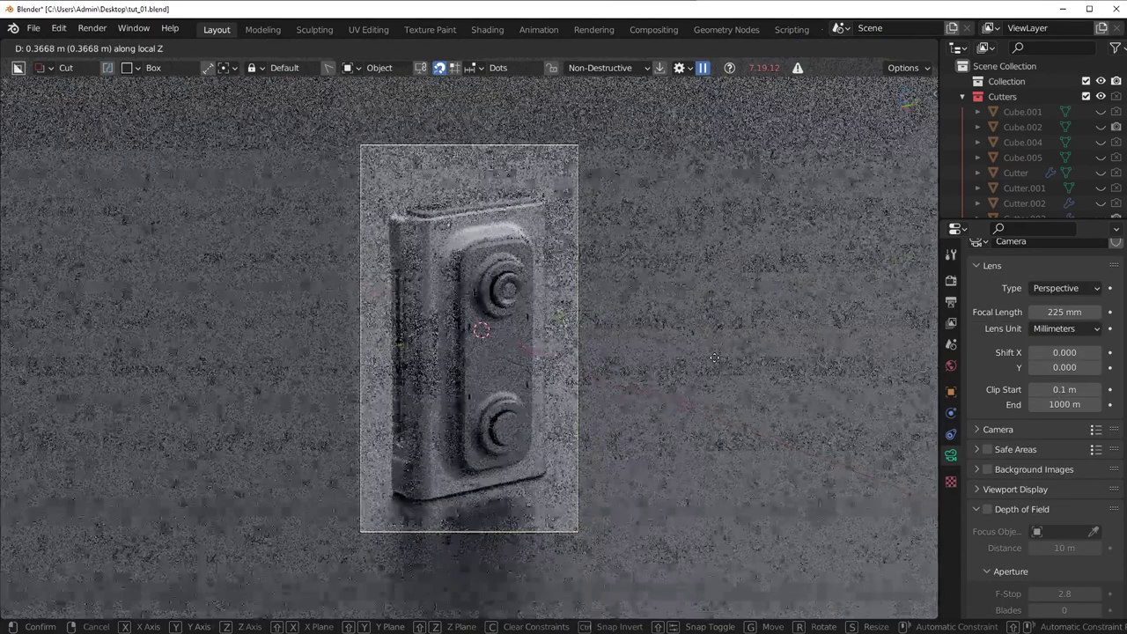
{"action": "left_click", "coordinate": [753, 343]}
{"action": "key", "text": "g"}
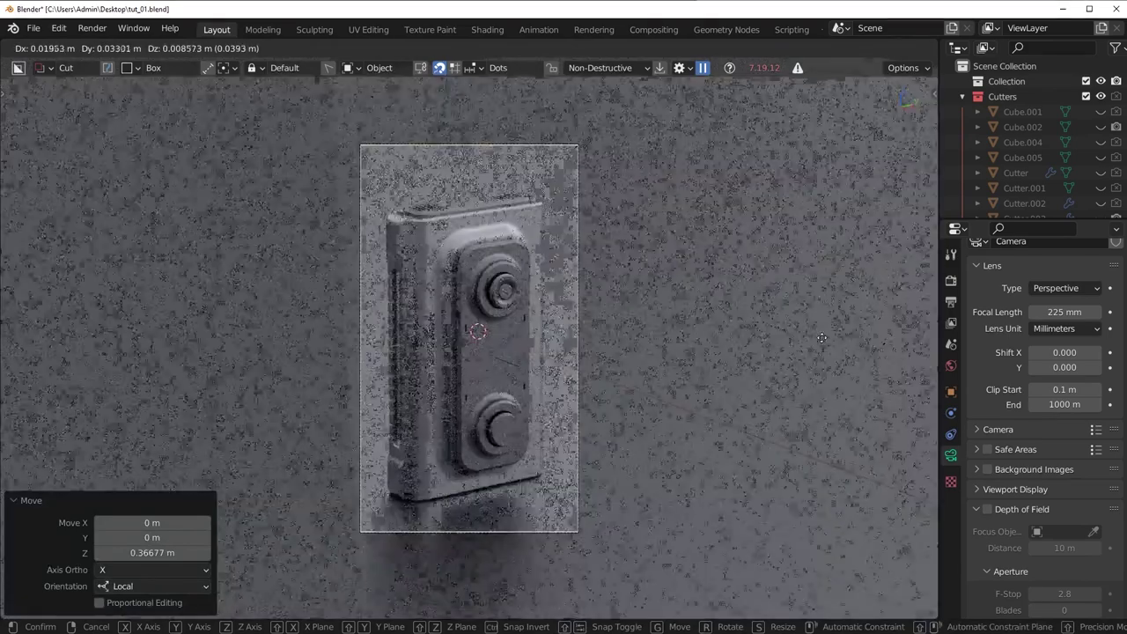
{"action": "left_click", "coordinate": [832, 340]}
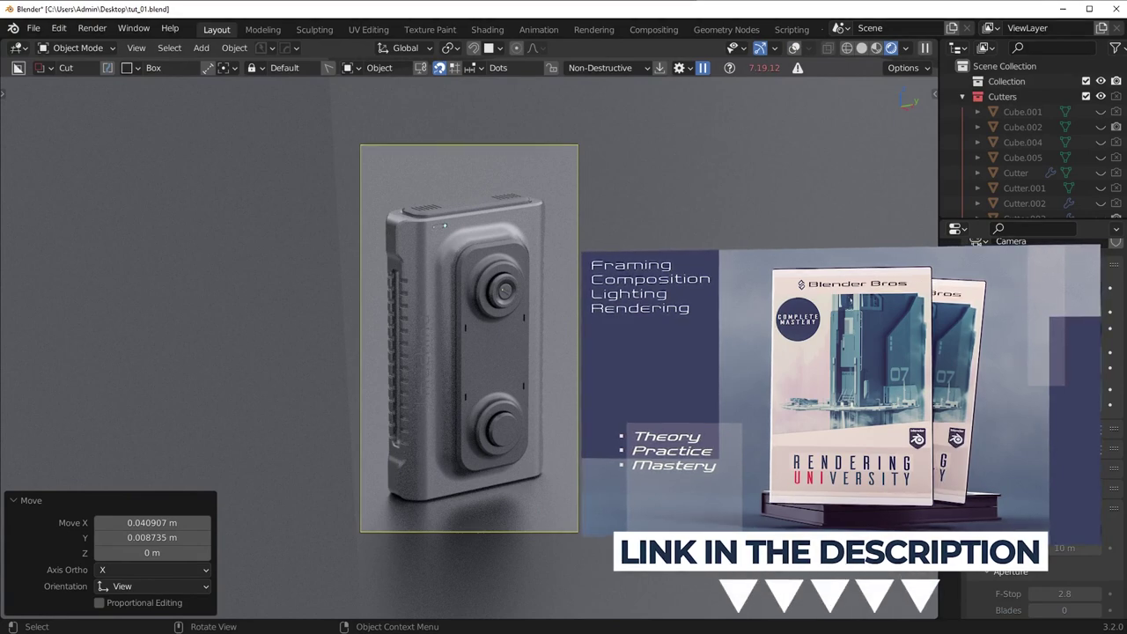
Fine-tune the framing by shifting the camera about 0.023 m, -0.021 m and 0.003 m along the view's X axis.
{"action": "key", "text": "g"}
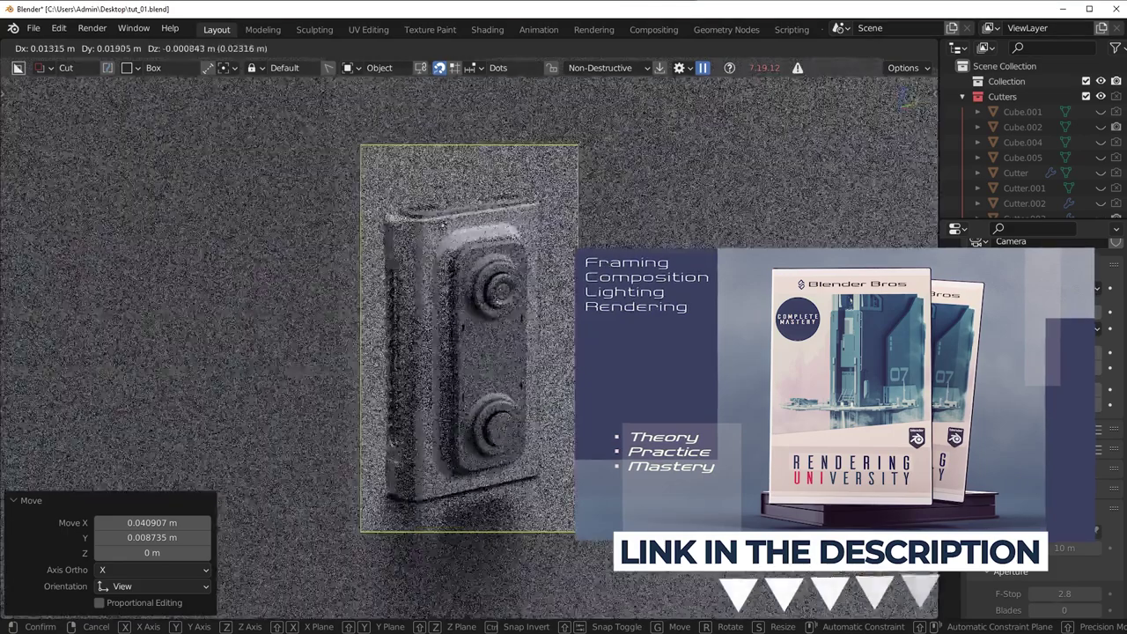
{"action": "left_click", "coordinate": [432, 226]}
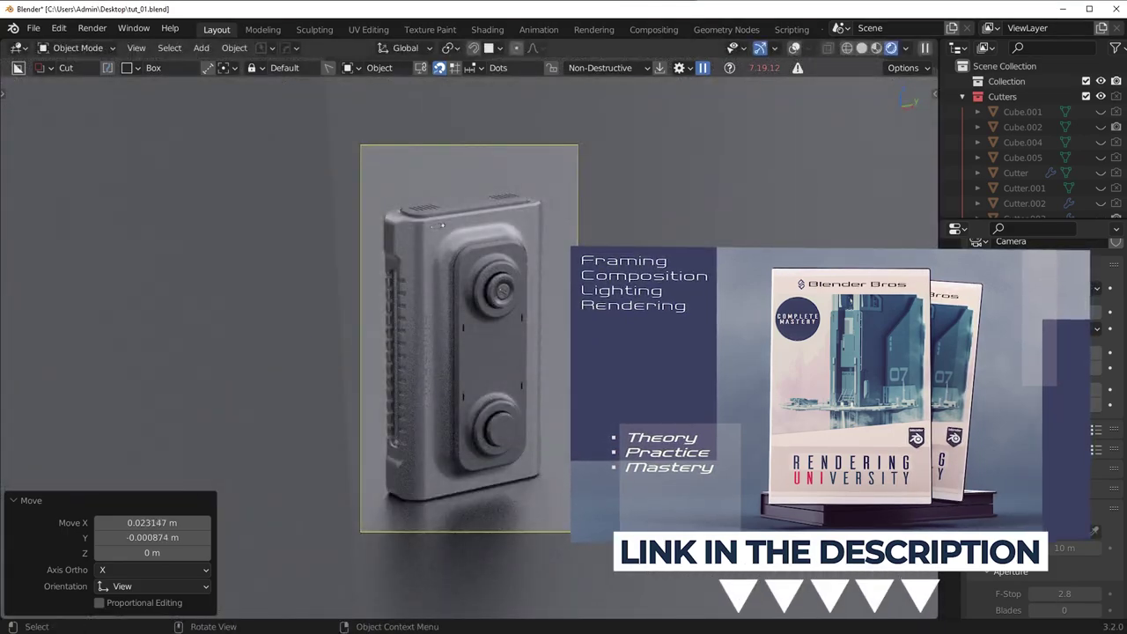
{"action": "key", "text": "g"}
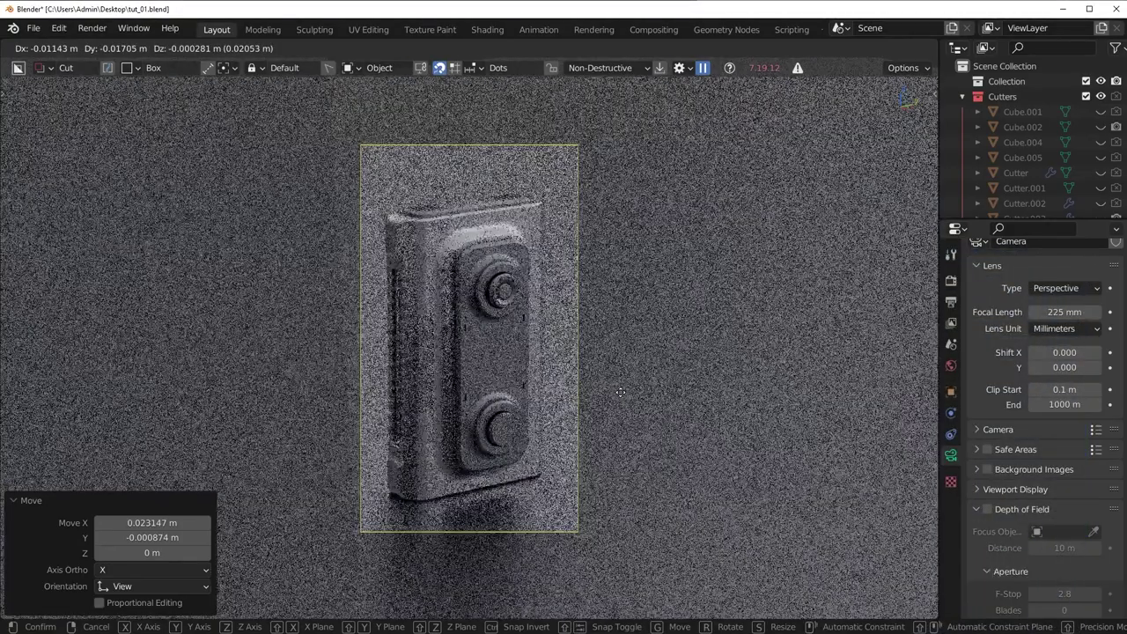
{"action": "left_click", "coordinate": [538, 342]}
{"action": "key", "text": "g"}
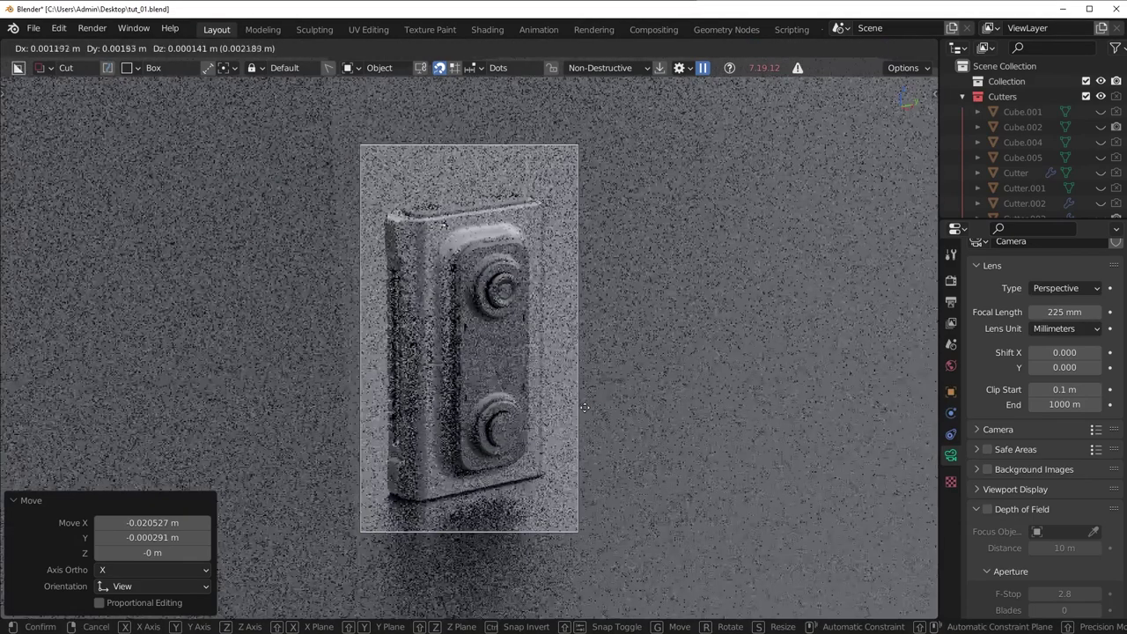
{"action": "left_click", "coordinate": [646, 375]}
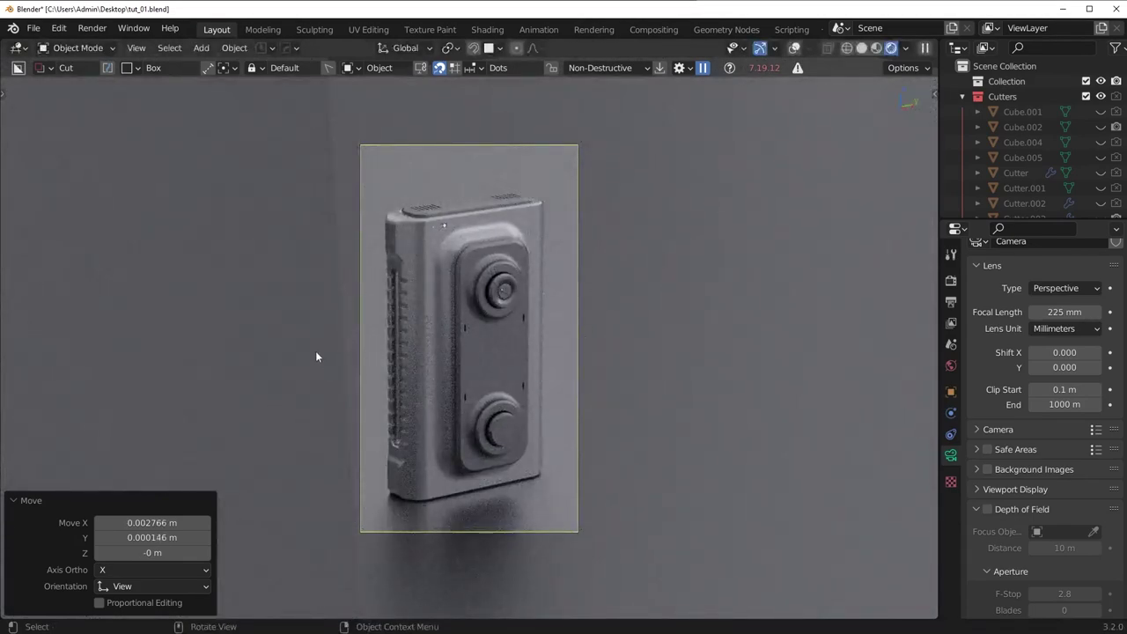
Set the Cycles render max samples to 300 and switch the viewport to solid shading.
{"action": "key", "text": "alt+a"}
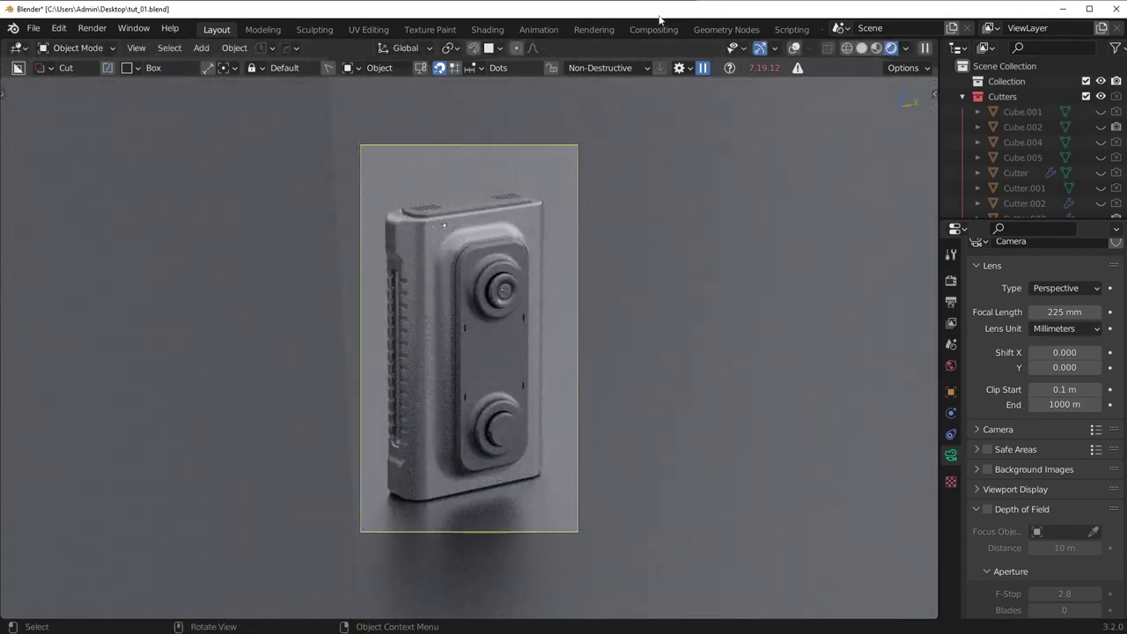
{"action": "left_click", "coordinate": [643, 309]}
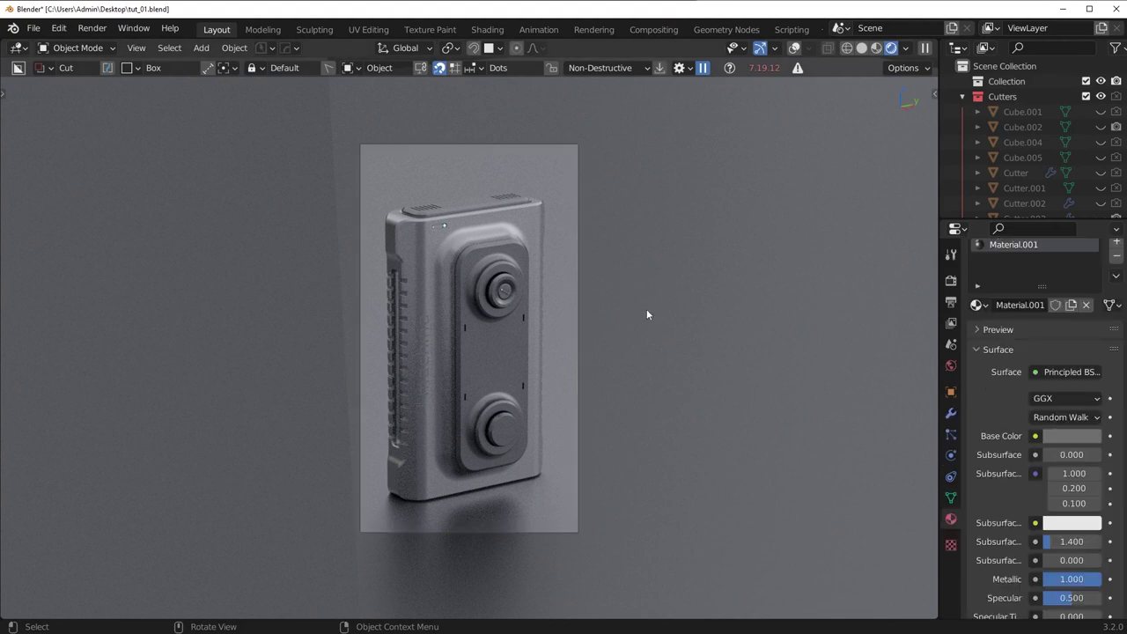
{"action": "left_click", "coordinate": [951, 281]}
{"action": "scroll", "coordinate": [1008, 458], "scroll_direction": "up", "scroll_amount": 1}
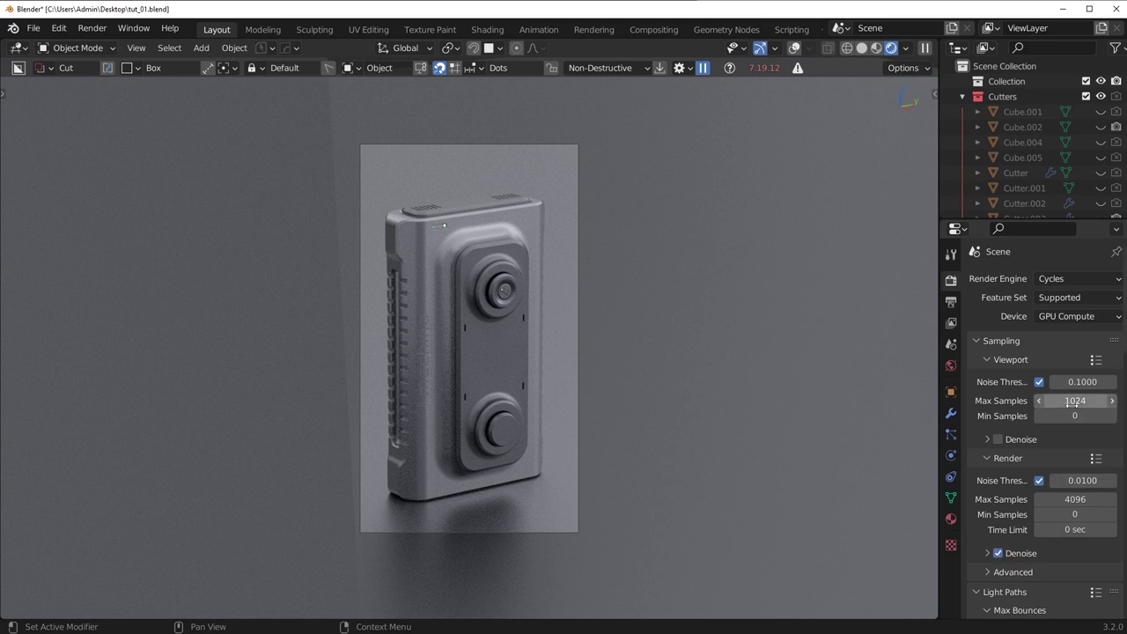
{"action": "left_click", "coordinate": [1083, 499]}
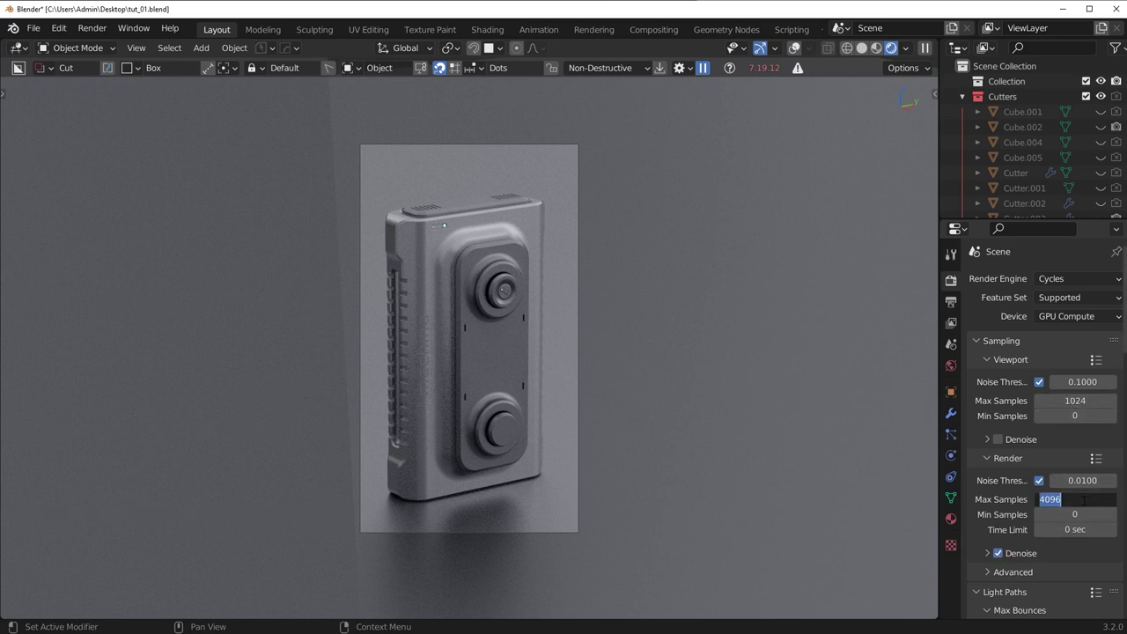
{"action": "type", "text": "300"}
{"action": "key", "text": "Return"}
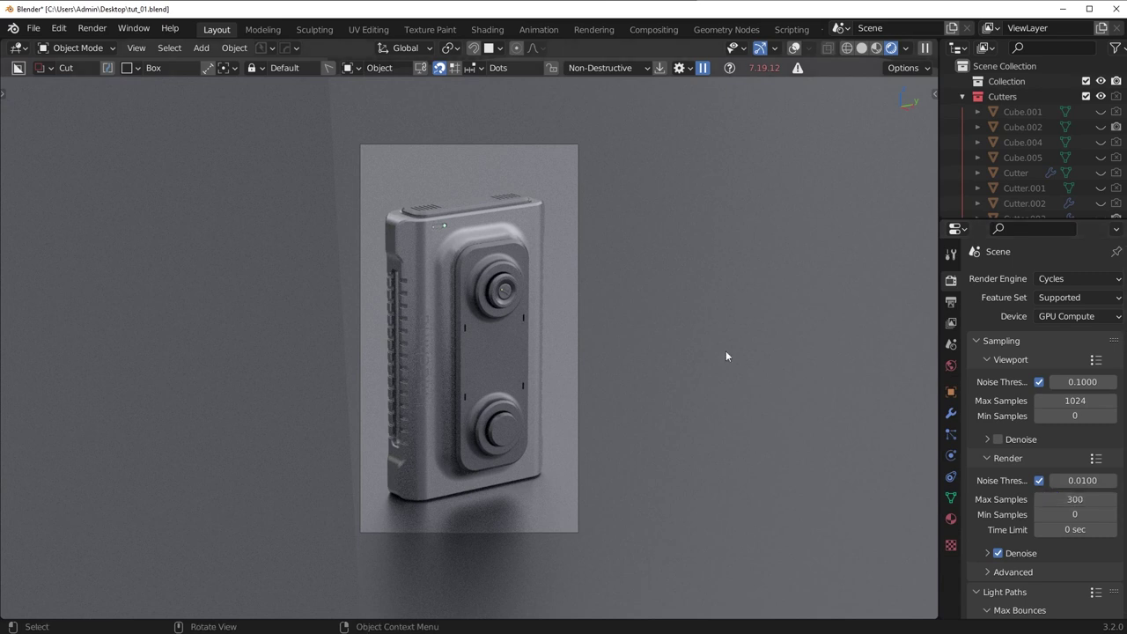
{"action": "left_click", "coordinate": [862, 48]}
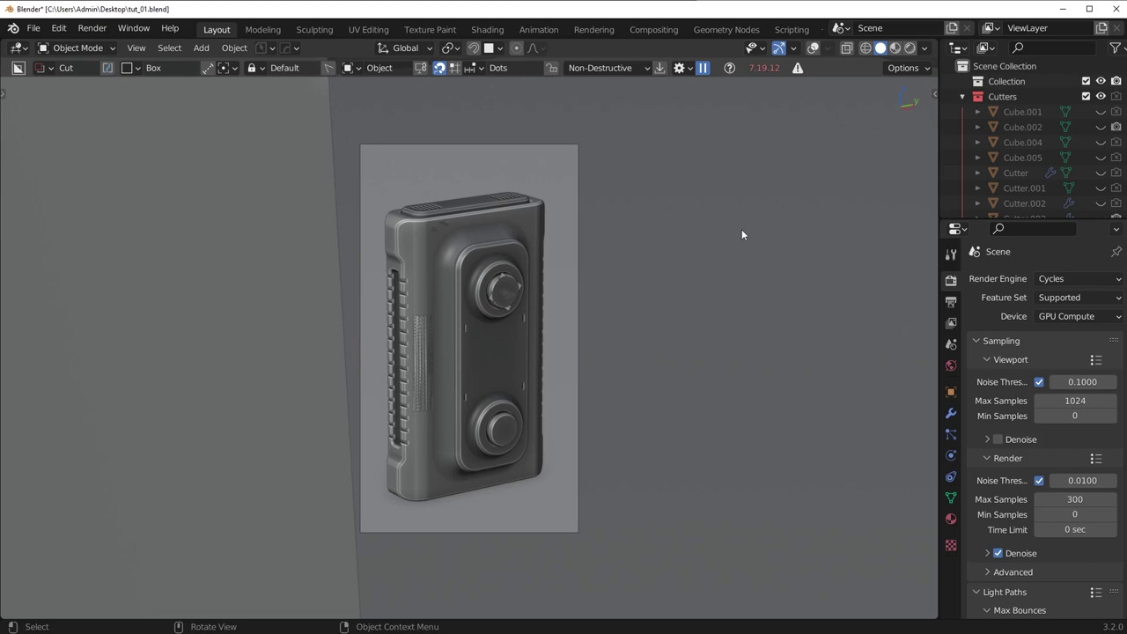
Render the scene with the backdrop in Cycles, inspect the image up close and close the render window.
{"action": "key", "text": "F12"}
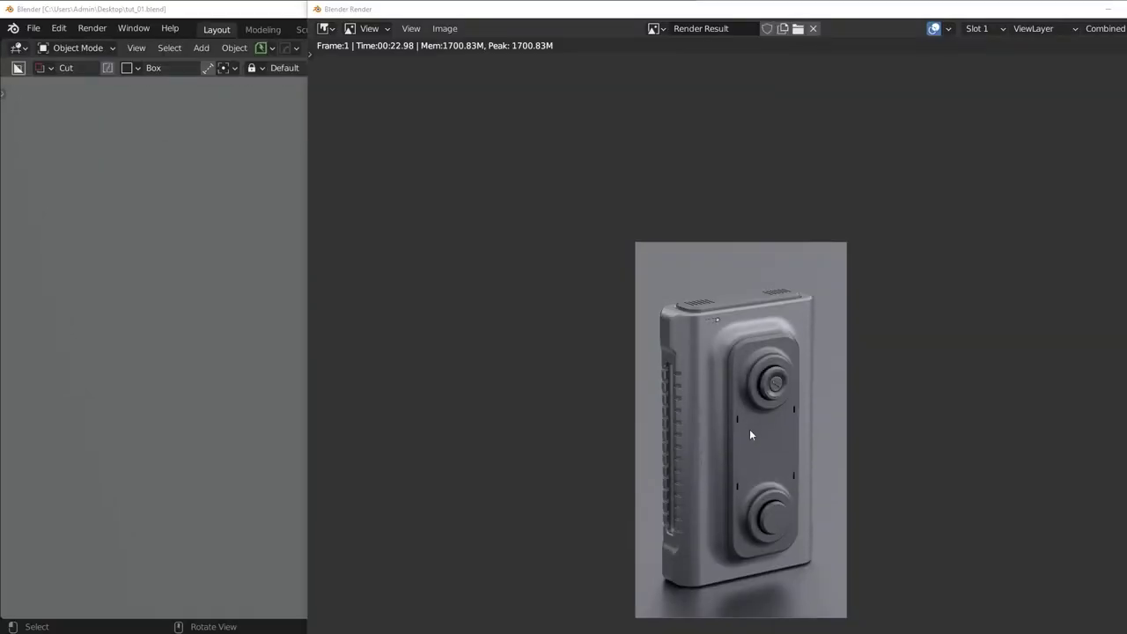
{"action": "middle_click_drag", "start_coordinate": [749, 429], "coordinate": [665, 421]}
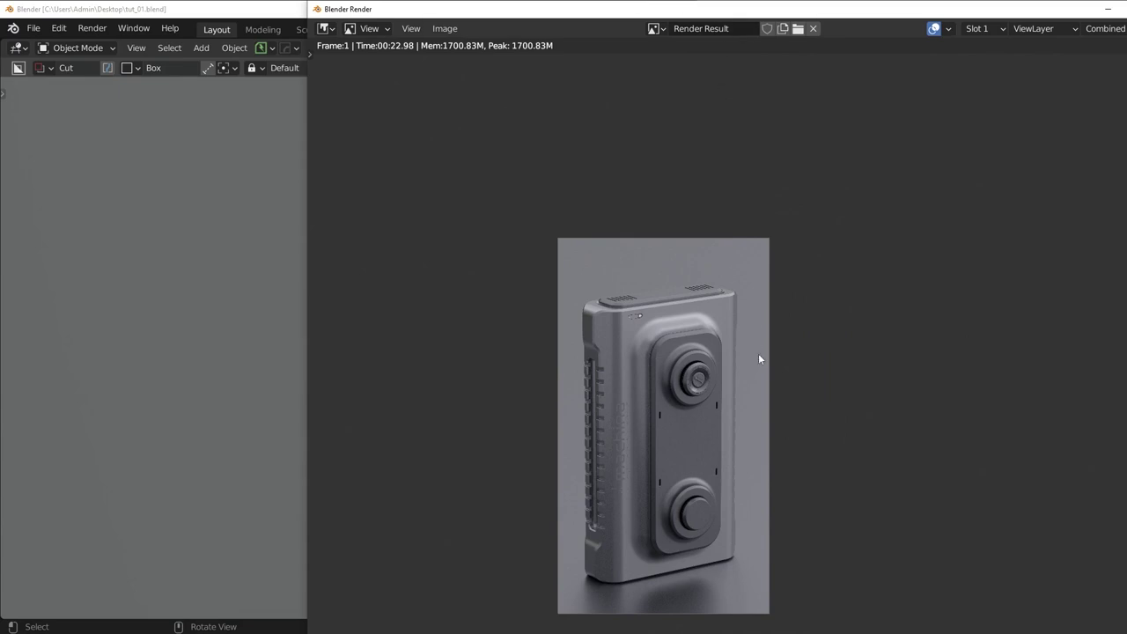
{"action": "scroll", "coordinate": [758, 353], "scroll_direction": "up", "scroll_amount": 2}
{"action": "scroll", "coordinate": [756, 364], "scroll_direction": "down", "scroll_amount": 2}
{"action": "middle_click_drag", "start_coordinate": [781, 360], "coordinate": [717, 362]}
{"action": "key", "text": "Escape"}
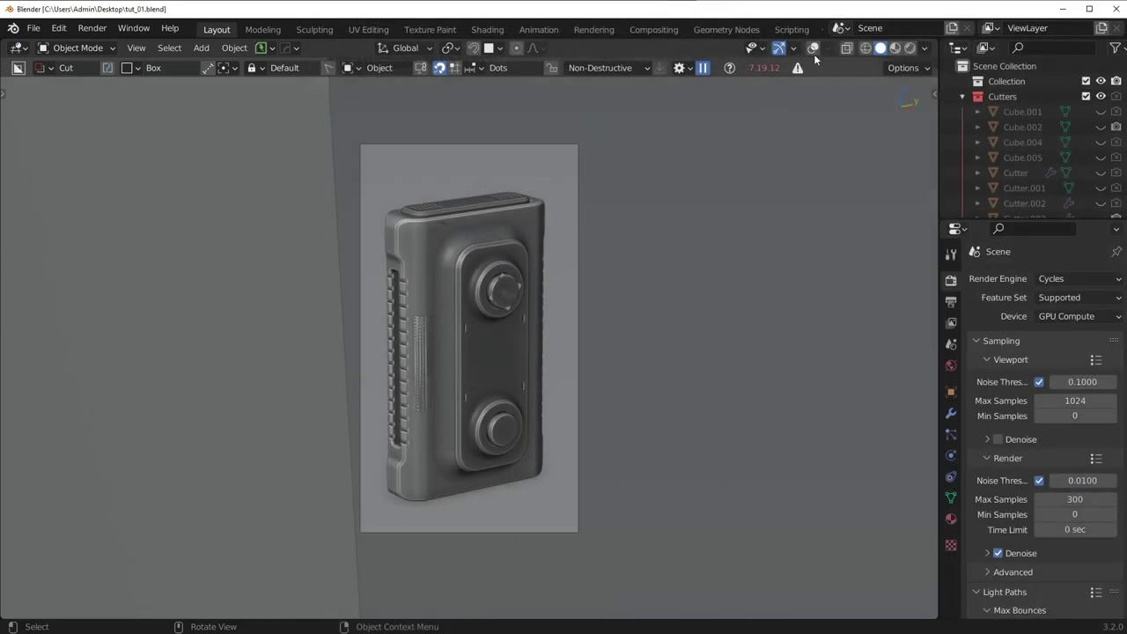
{"action": "left_click", "coordinate": [545, 152]}
{"action": "key", "text": "g"}
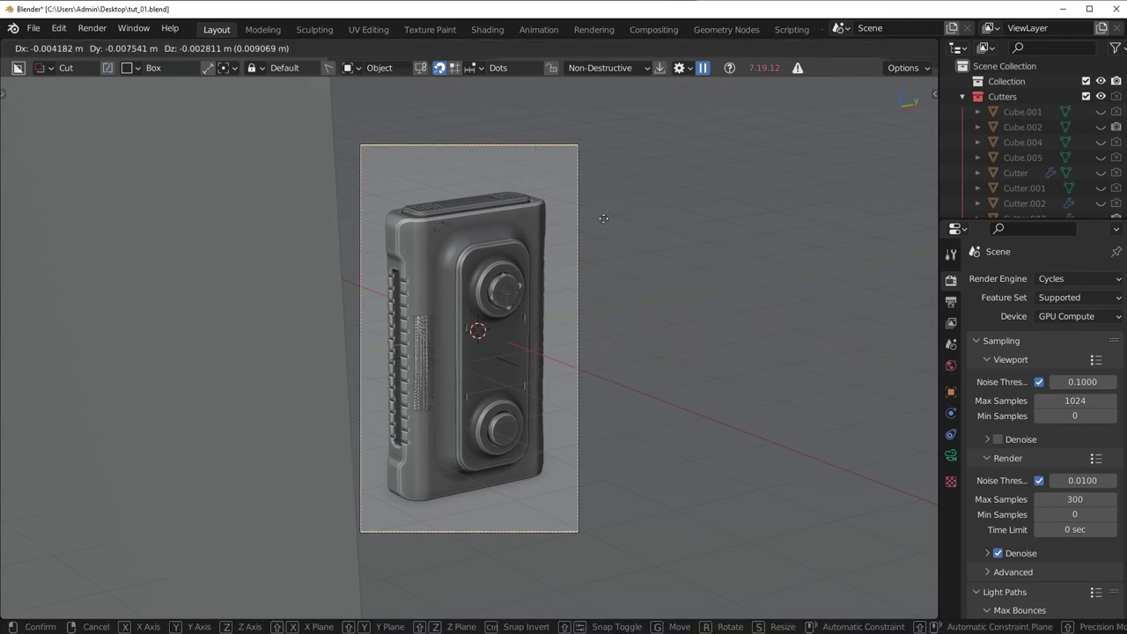
{"action": "right_click", "coordinate": [712, 364]}
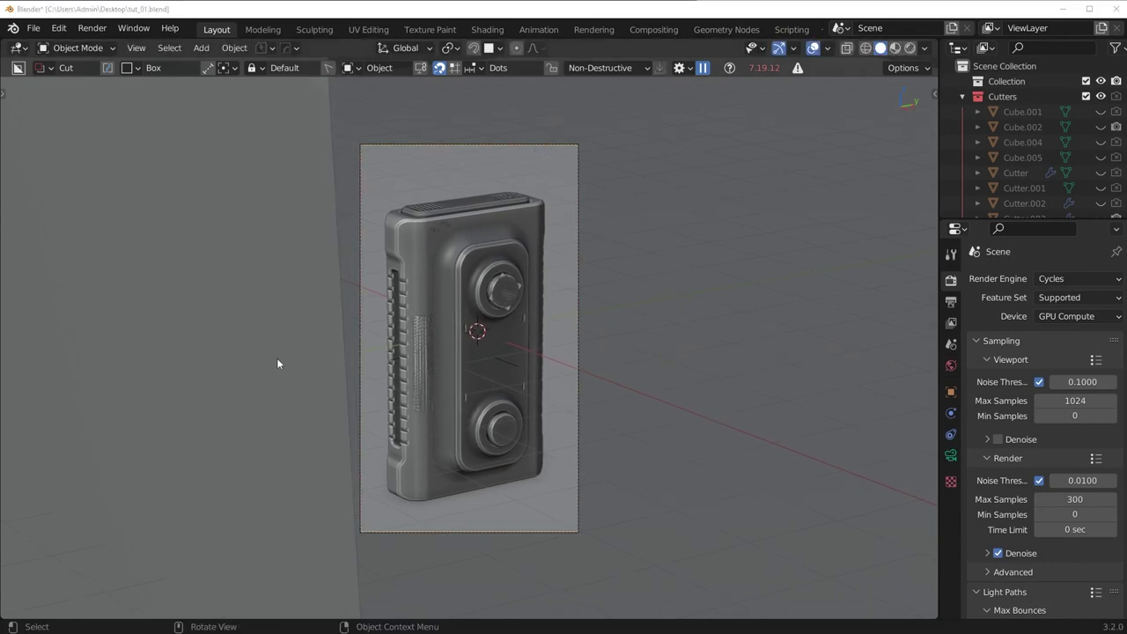
Delete the large reflector plane and the backdrop behind the device.
{"action": "left_click", "coordinate": [289, 312]}
{"action": "scroll", "coordinate": [290, 313], "scroll_direction": "down", "scroll_amount": 4}
{"action": "key", "text": "Delete"}
{"action": "left_click", "coordinate": [374, 342]}
{"action": "key", "text": "Delete"}
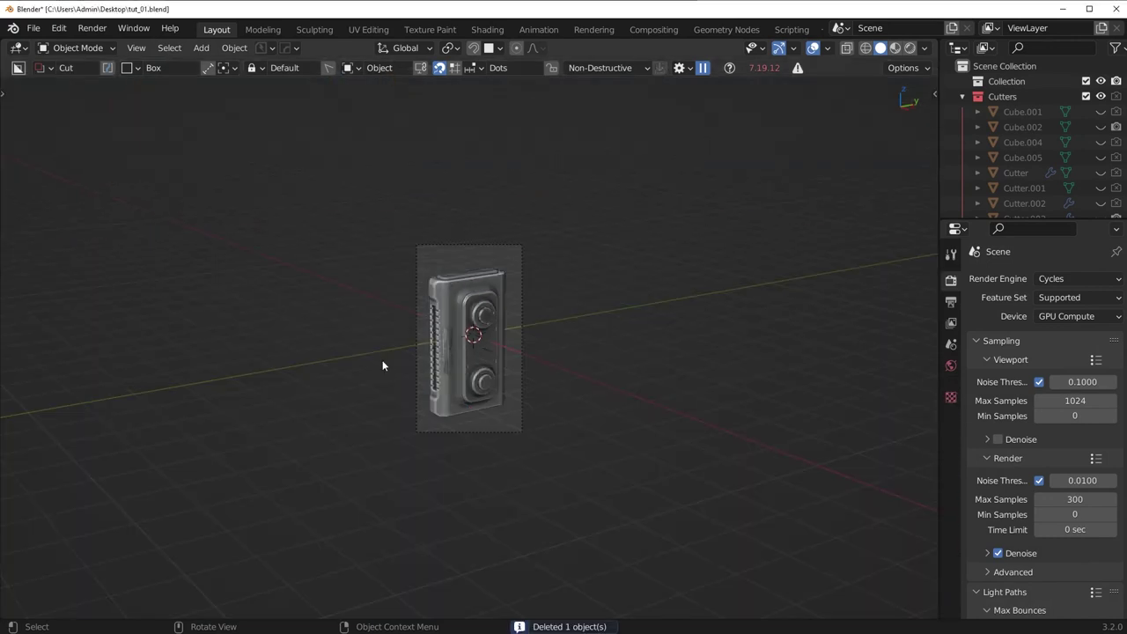
Preview the device in rendered shading and compare Film transparency off and on, leaving it enabled.
{"action": "scroll", "coordinate": [523, 382], "scroll_direction": "up", "scroll_amount": 3}
{"action": "scroll", "coordinate": [1013, 546], "scroll_direction": "down", "scroll_amount": 8}
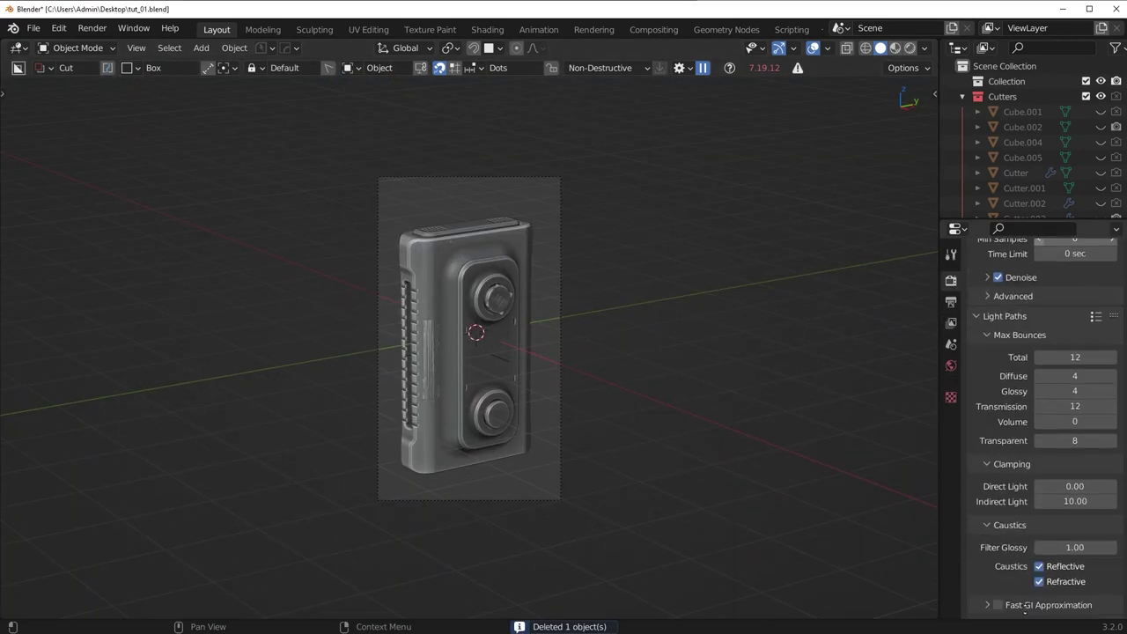
{"action": "scroll", "coordinate": [1009, 602], "scroll_direction": "down", "scroll_amount": 5}
{"action": "scroll", "coordinate": [1004, 422], "scroll_direction": "down", "scroll_amount": 5}
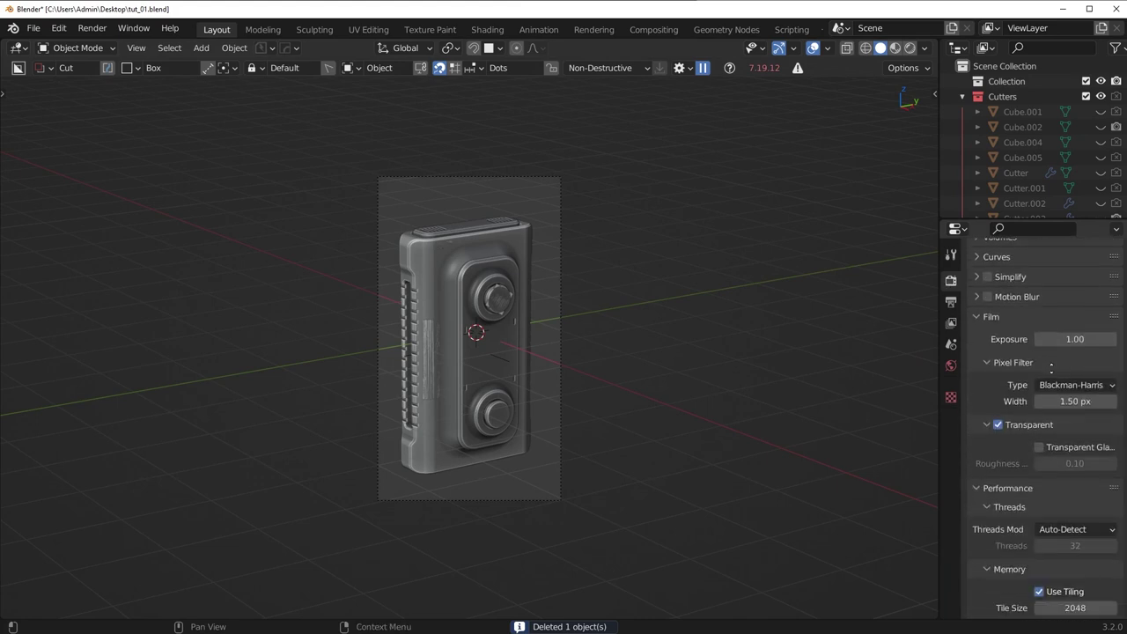
{"action": "key", "text": "z"}
{"action": "left_click", "coordinate": [747, 348]}
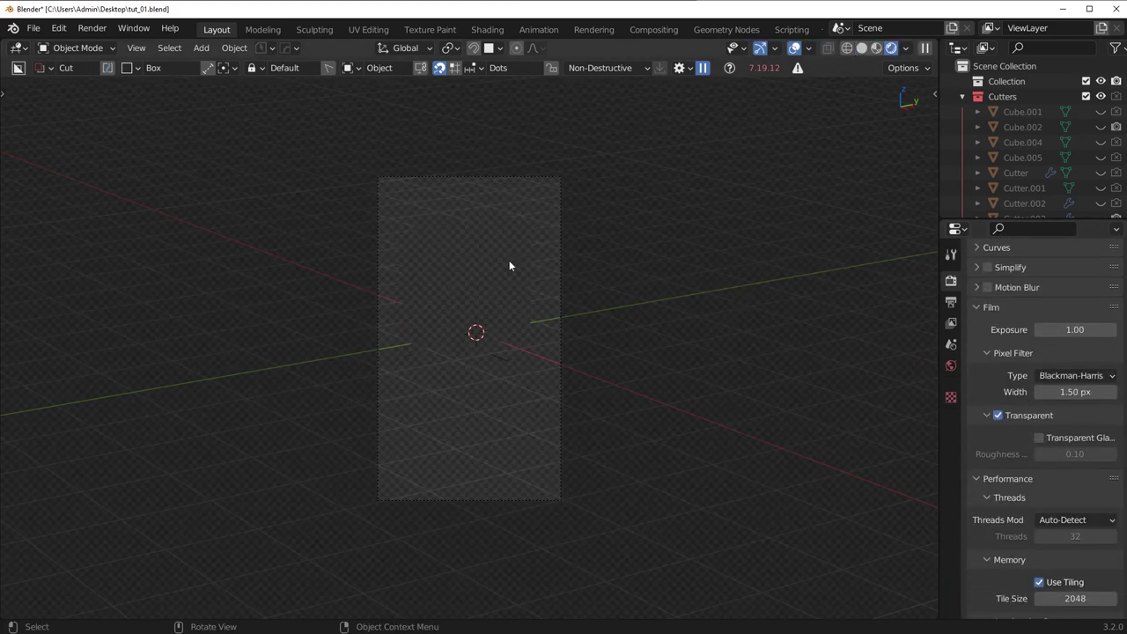
{"action": "left_click", "coordinate": [999, 416]}
{"action": "left_click", "coordinate": [999, 415]}
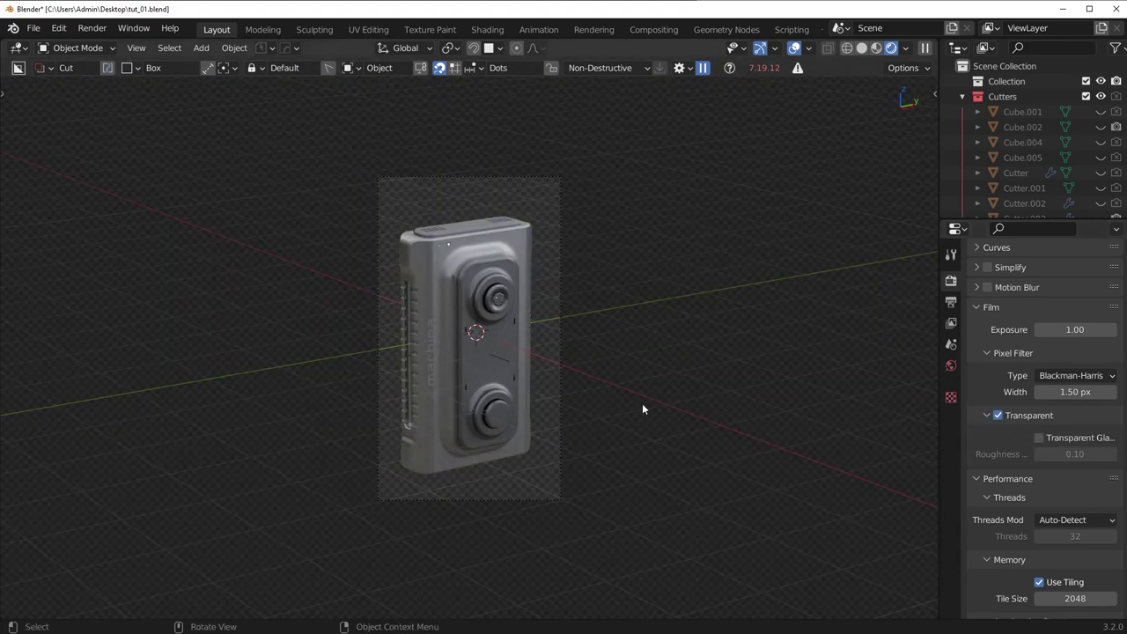
Return the viewport to solid shading, render the device on a transparent background and start saving the image.
{"action": "key", "text": "z"}
{"action": "left_click", "coordinate": [688, 421]}
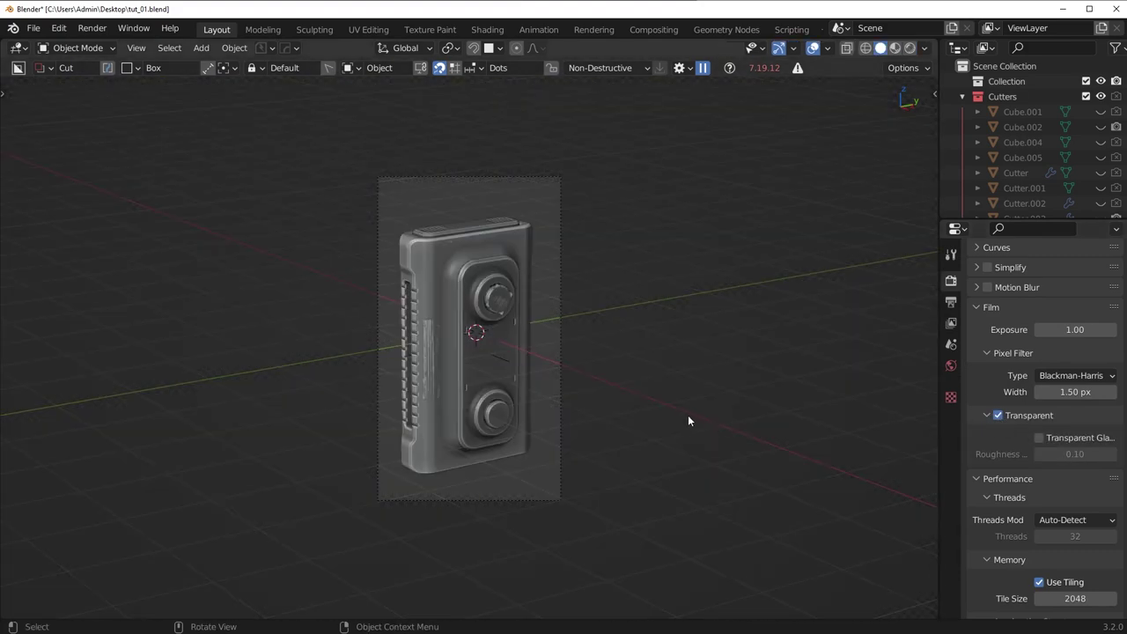
{"action": "key", "text": "F12"}
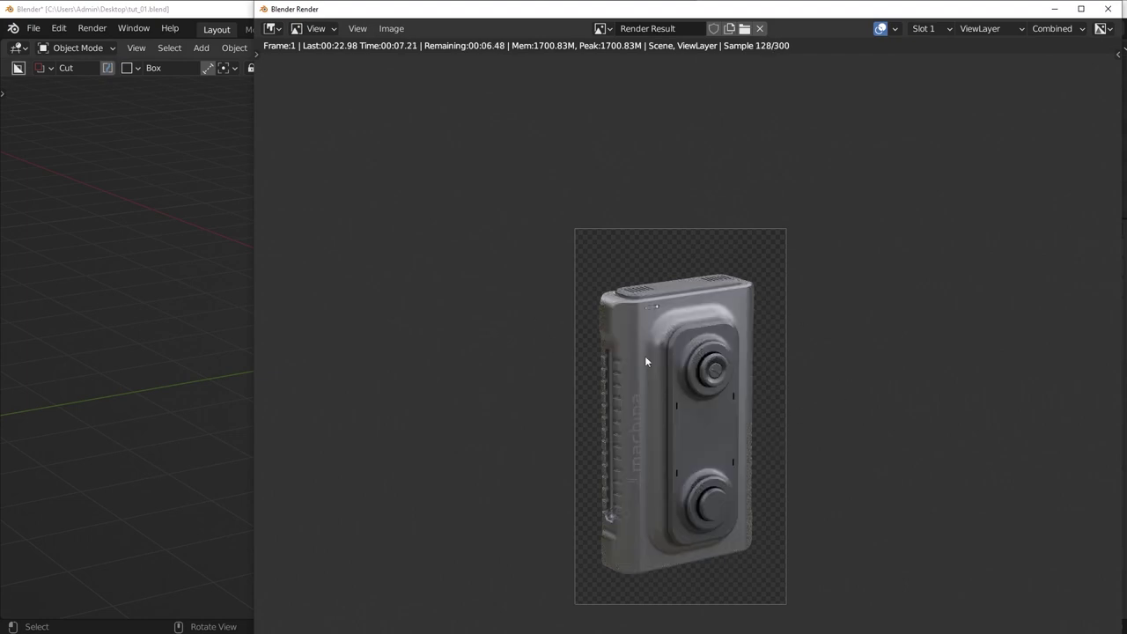
{"action": "left_click", "coordinate": [391, 29]}
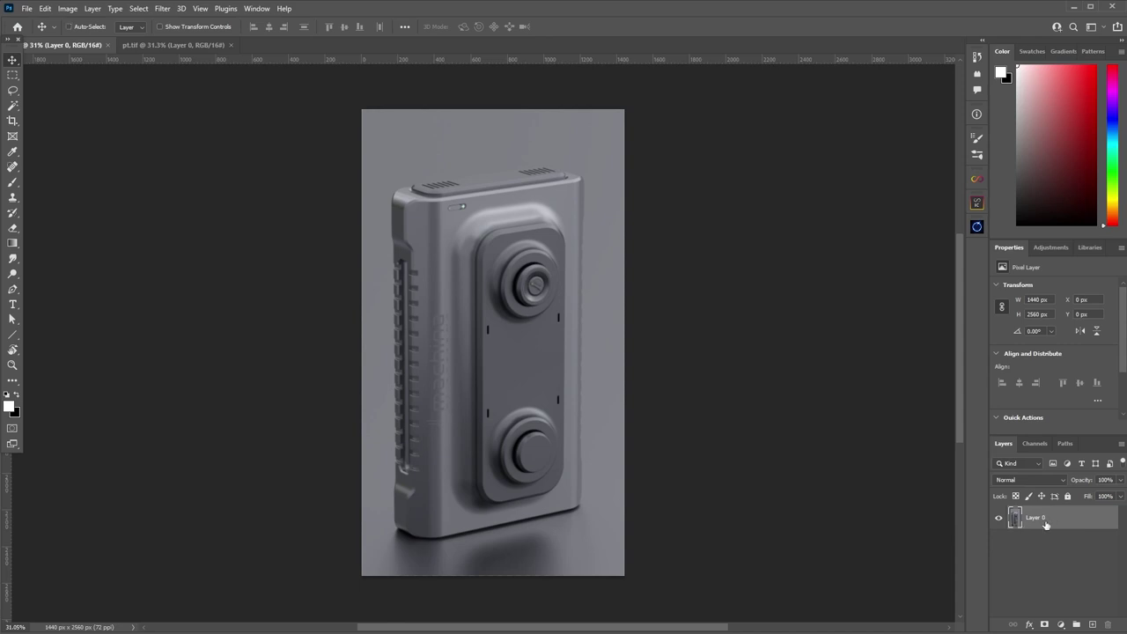
Switch to Photoshop, duplicate Layer 0 and copy the cutout from pt.tif in as a hidden layer beneath the others.
{"action": "key", "text": "ctrl+j"}
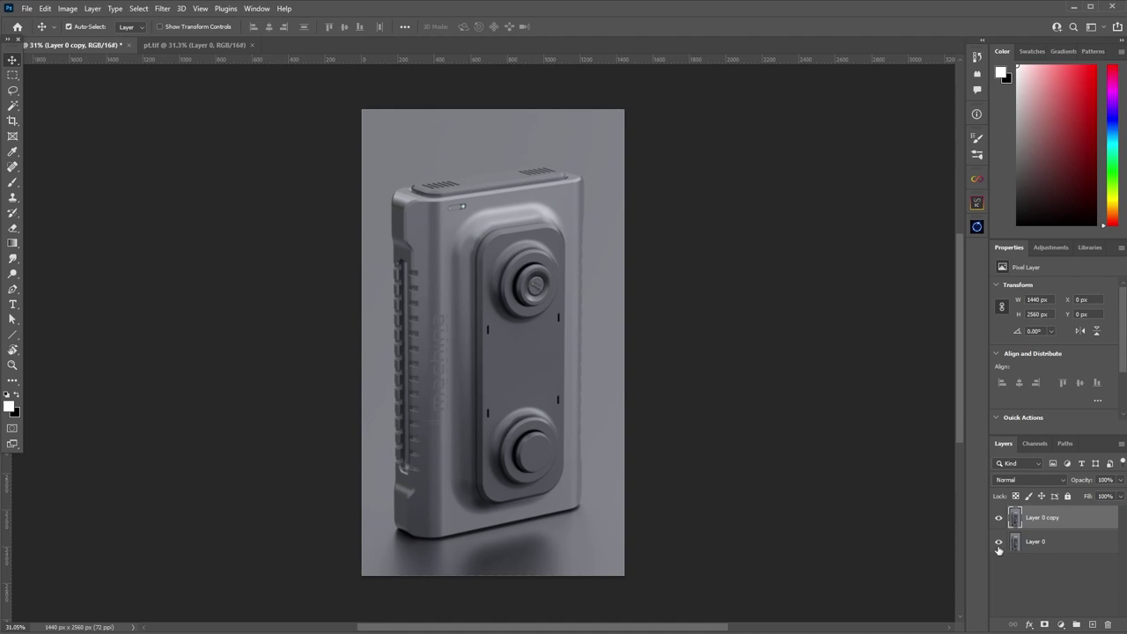
{"action": "left_click", "coordinate": [184, 45]}
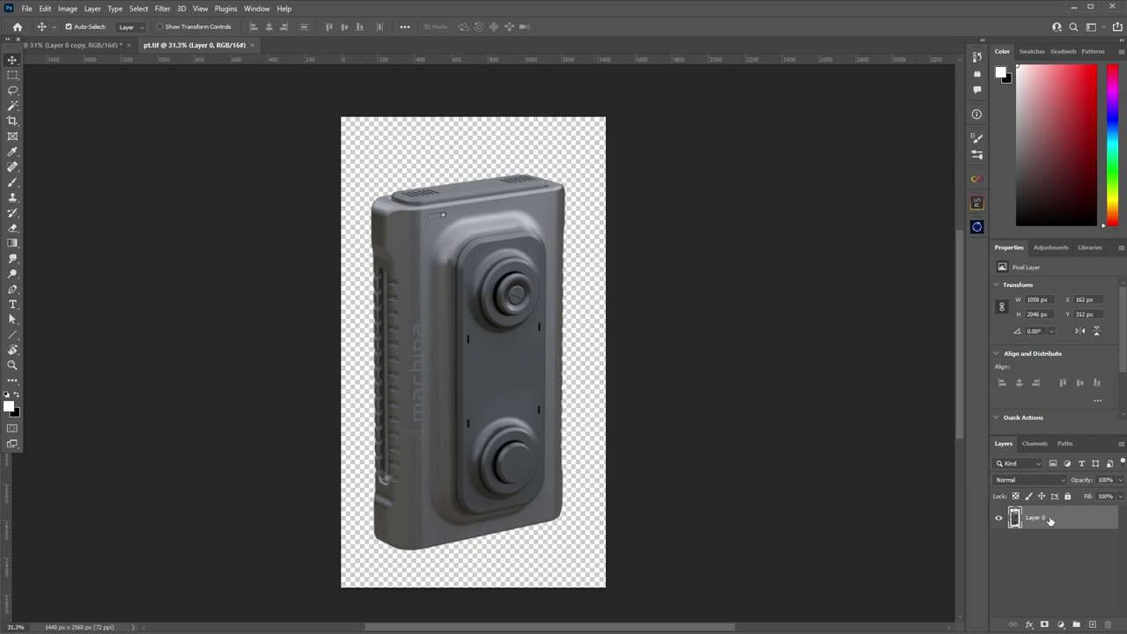
{"action": "left_click_drag", "start_coordinate": [1053, 525], "coordinate": [555, 283]}
{"action": "left_click_drag", "start_coordinate": [1041, 517], "coordinate": [1003, 574]}
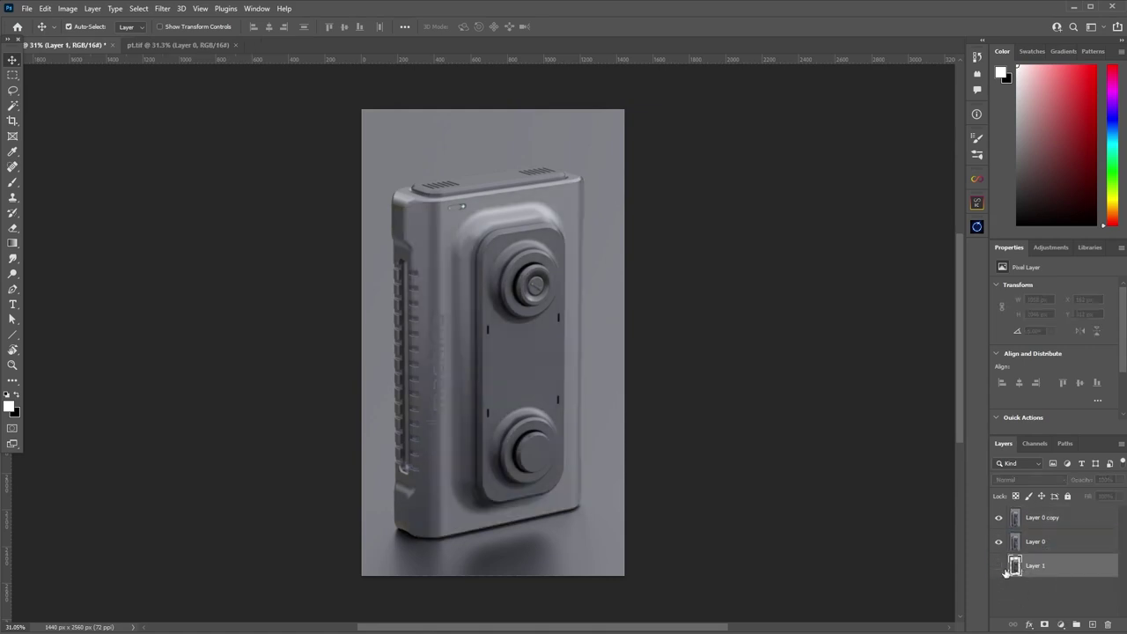
Load the hidden cutout layer's outline as a selection and clear it again.
{"action": "left_click", "coordinate": [1016, 568], "text": "ctrl"}
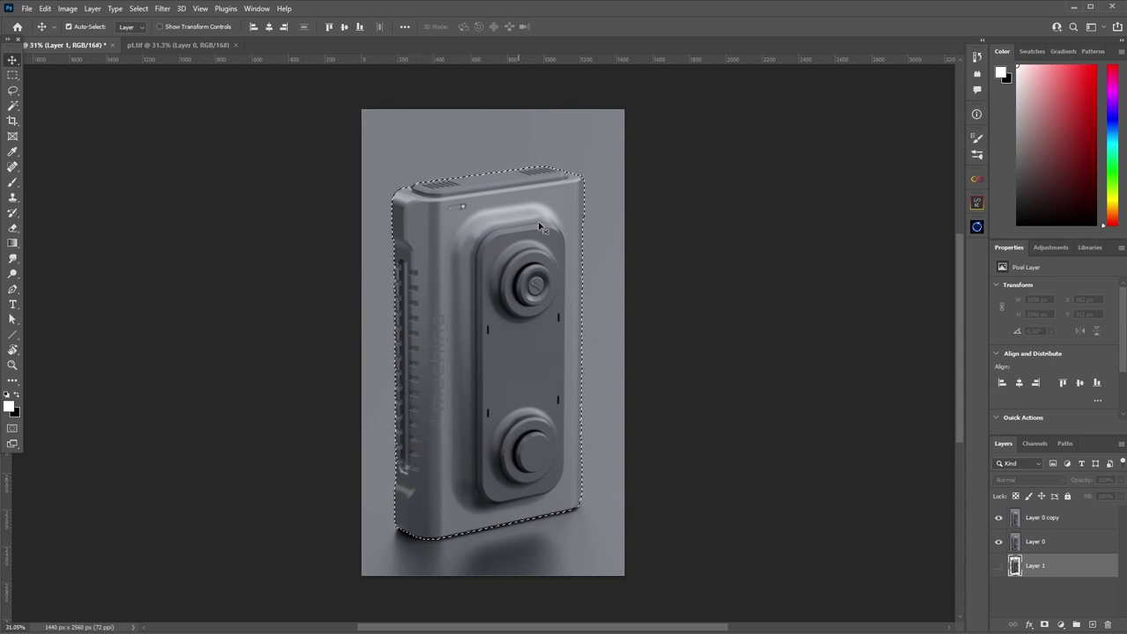
{"action": "key", "text": "ctrl+d"}
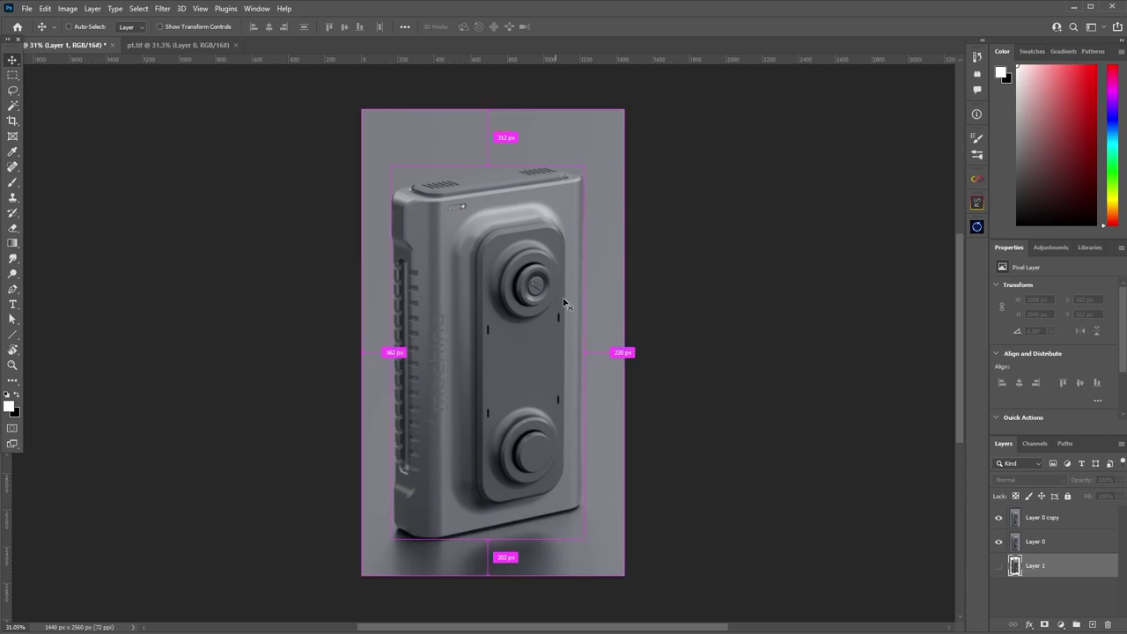
Apply a Camera Raw exposure of +0.15 to the duplicated layer and compare it with the original.
{"action": "left_click", "coordinate": [1043, 519]}
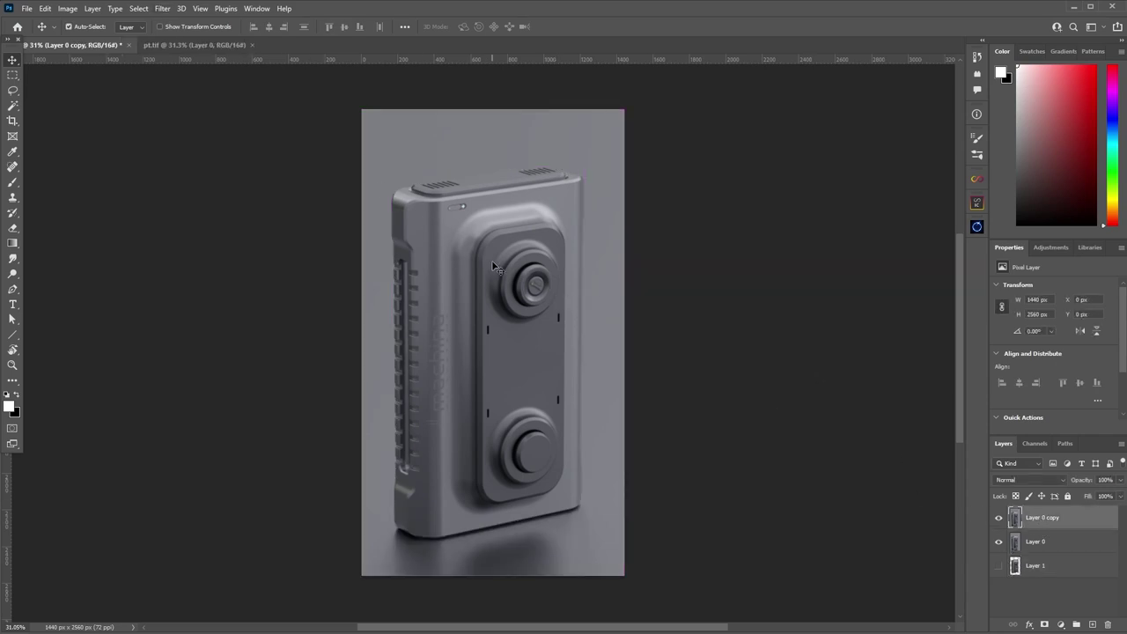
{"action": "key", "text": "ctrl"}
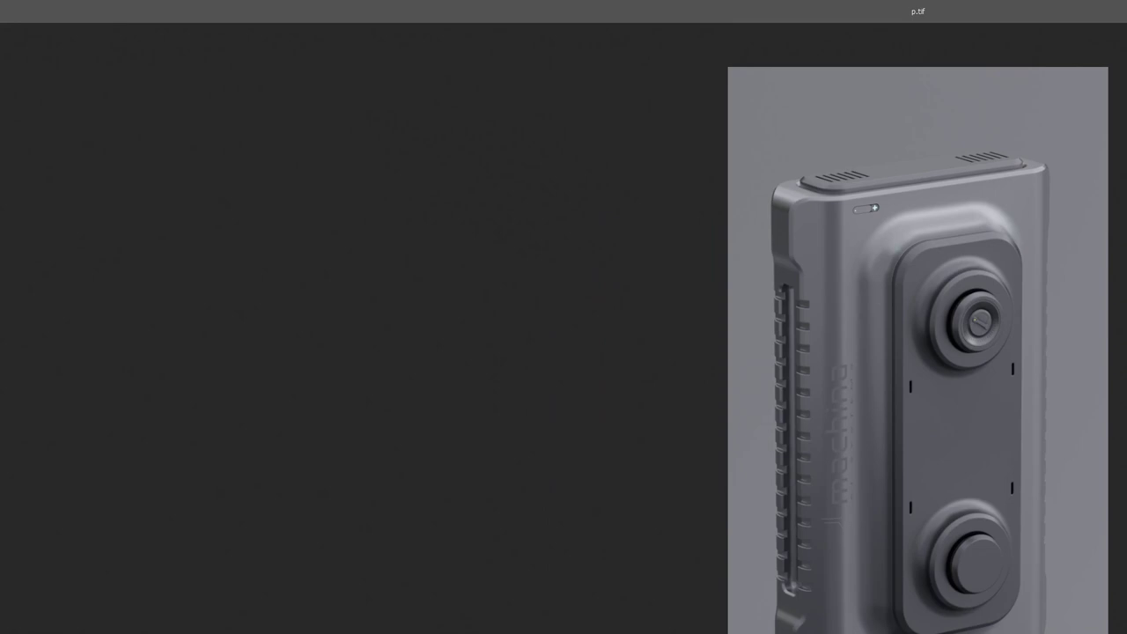
{"action": "key", "text": "f"}
{"action": "scroll", "coordinate": [594, 332], "scroll_direction": "down", "scroll_amount": 3, "text": "alt"}
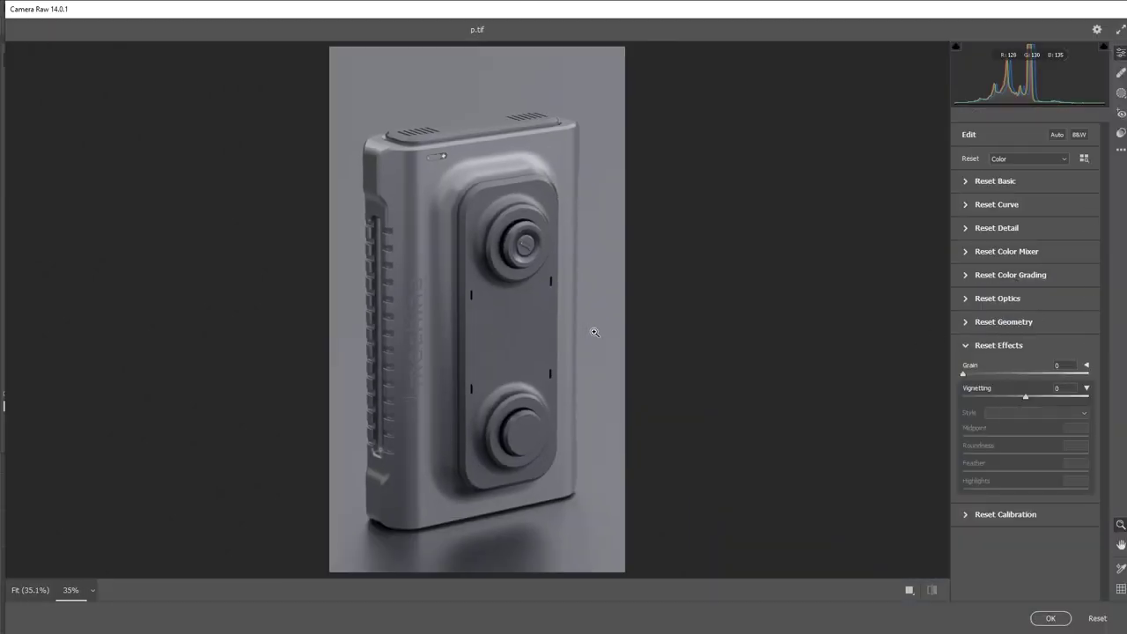
{"action": "left_click", "coordinate": [981, 187]}
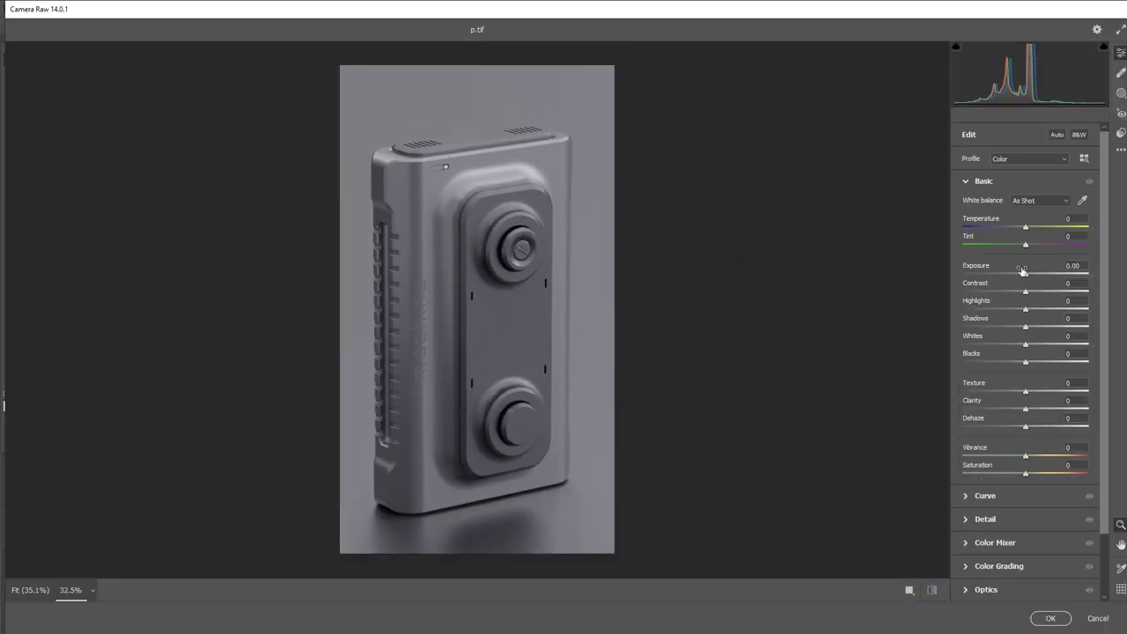
{"action": "left_click_drag", "start_coordinate": [1024, 276], "coordinate": [1028, 278]}
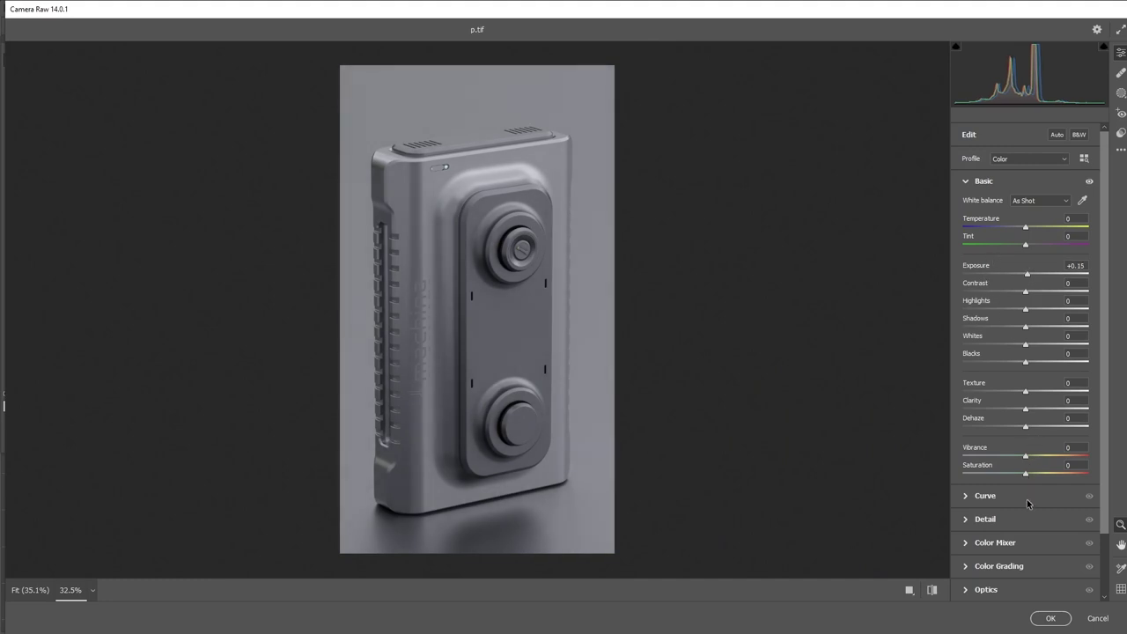
{"action": "left_click", "coordinate": [1050, 619]}
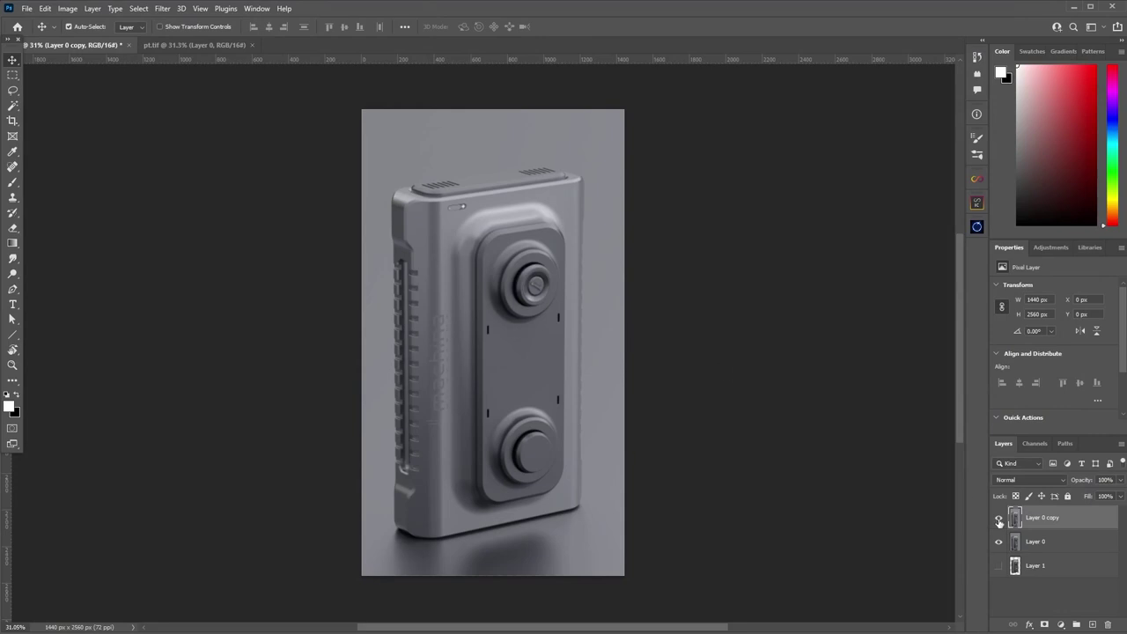
{"action": "left_click", "coordinate": [998, 522]}
{"action": "left_click", "coordinate": [998, 522]}
Load the device outline from Layer 1 as a selection and apply Camera Raw clarity +34 and shadows +33 inside it.
{"action": "left_click", "coordinate": [1016, 568], "text": "ctrl"}
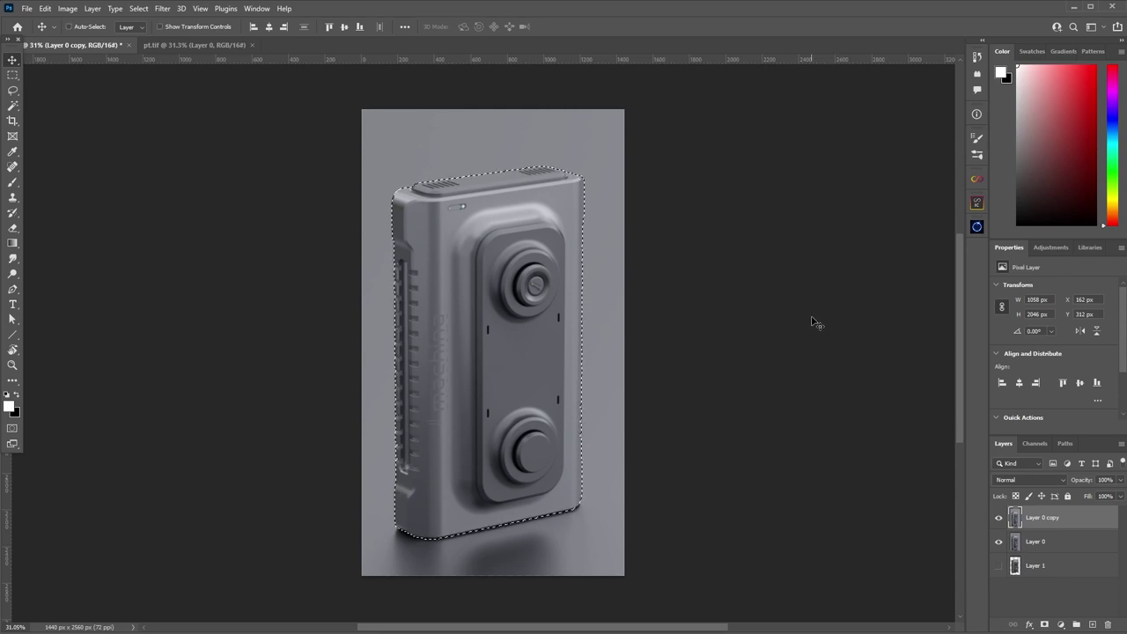
{"action": "key", "text": "ctrl+shift+a"}
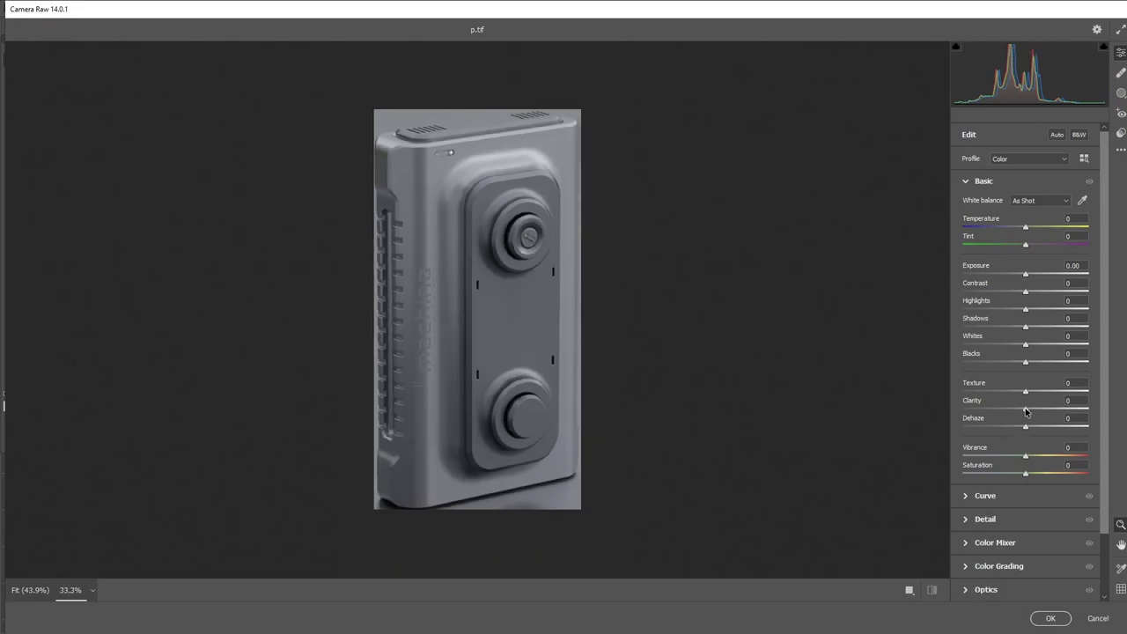
{"action": "left_click_drag", "start_coordinate": [1026, 409], "coordinate": [1047, 412]}
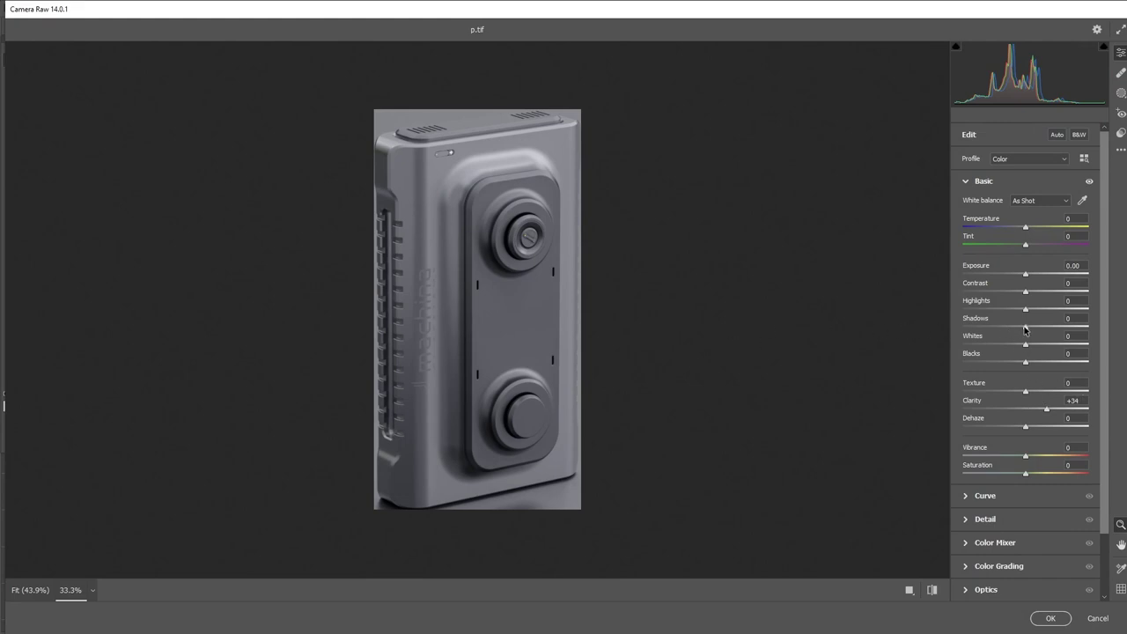
{"action": "left_click_drag", "start_coordinate": [1024, 328], "coordinate": [1040, 328]}
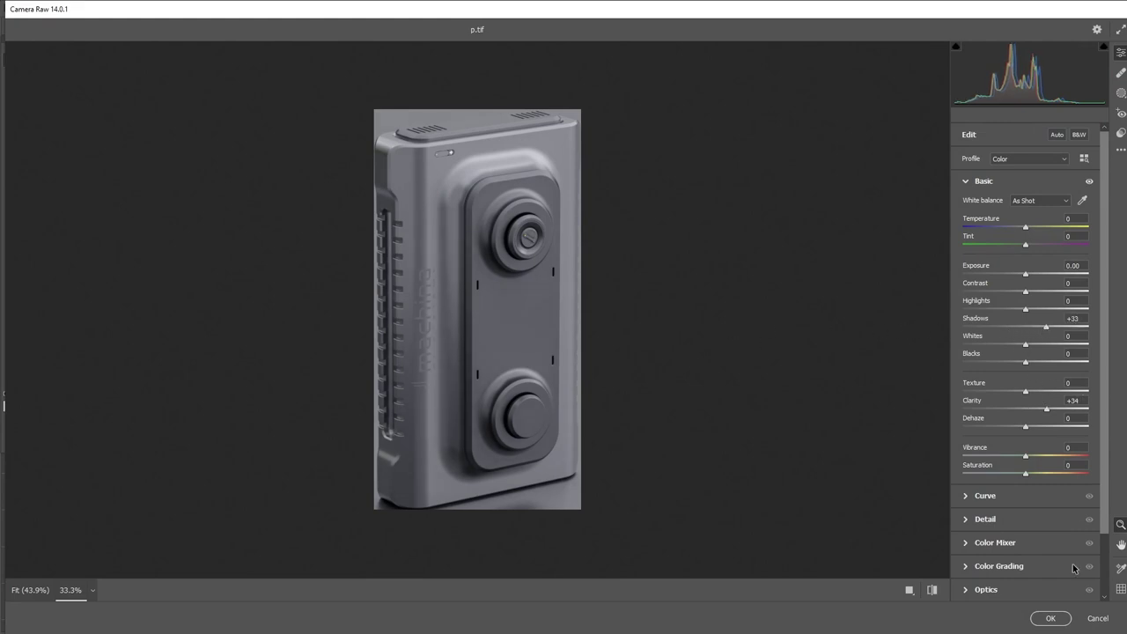
{"action": "left_click", "coordinate": [1050, 618]}
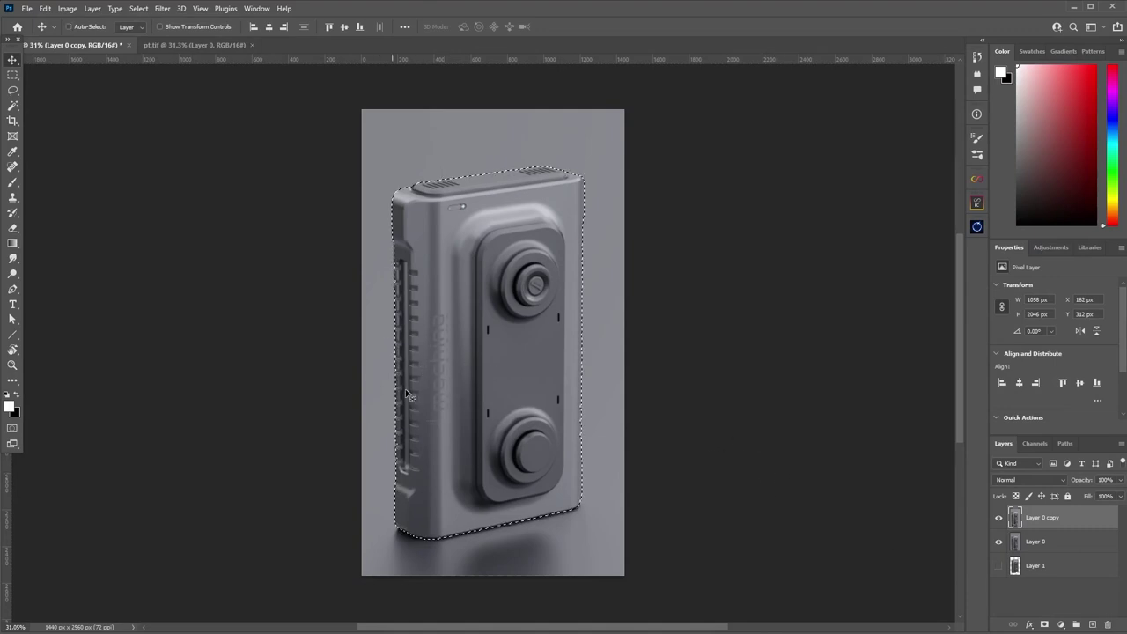
Clear the selection and compare the adjusted layer with the original by toggling its visibility, leaving Layer 0 copy active.
{"action": "key", "text": "ctrl+d"}
{"action": "left_click", "coordinate": [1042, 598]}
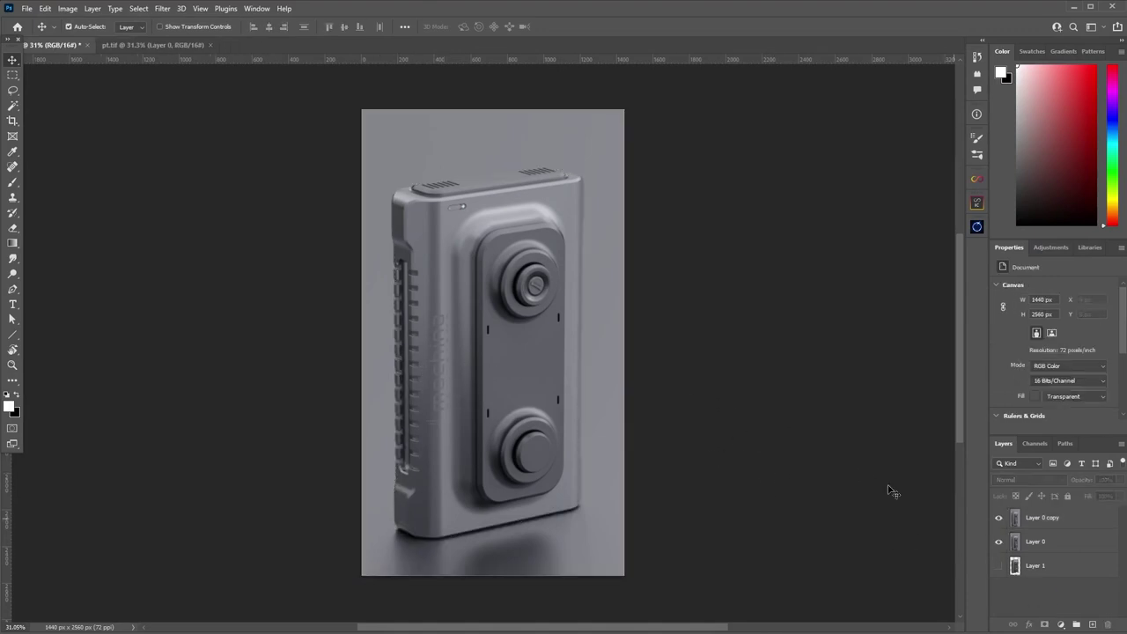
{"action": "key", "text": "ctrl+z"}
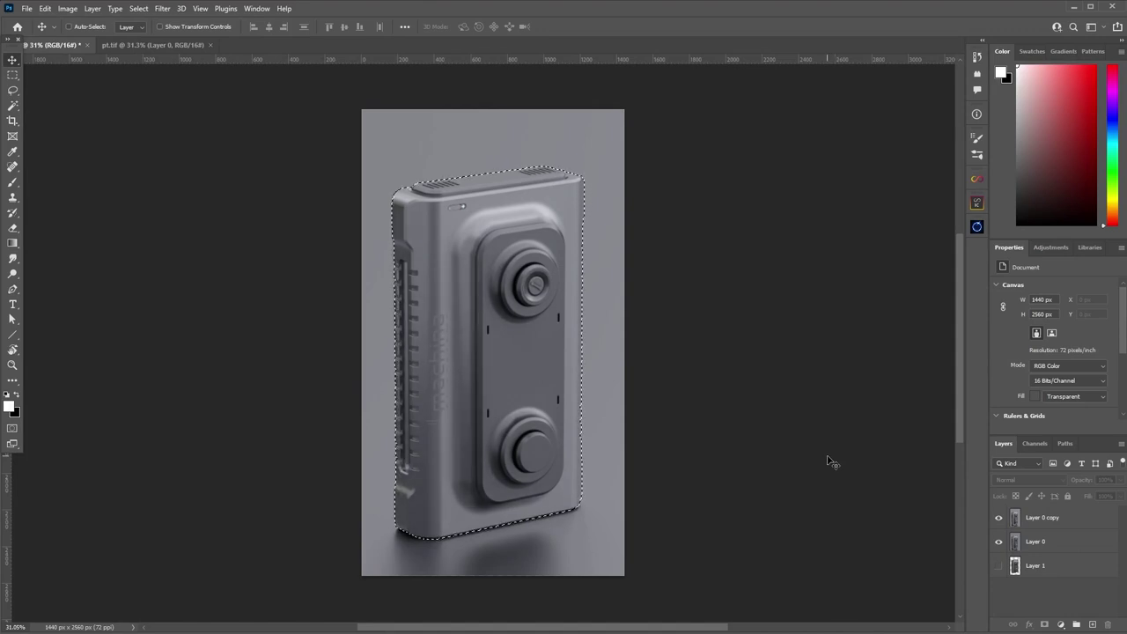
{"action": "key", "text": "ctrl+d"}
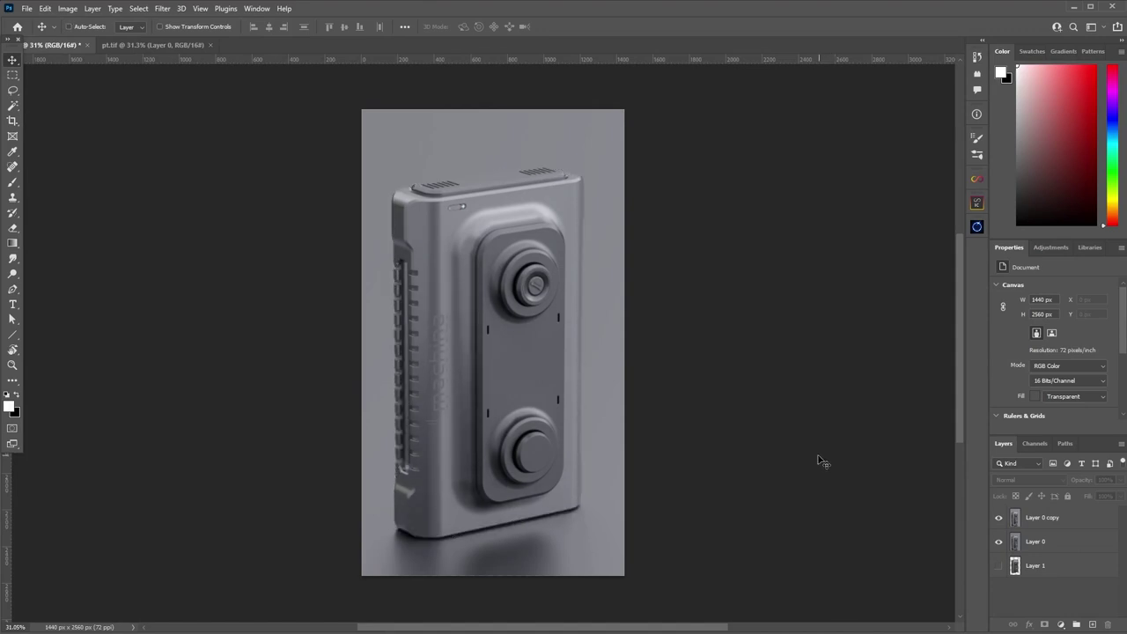
{"action": "left_click", "coordinate": [999, 518]}
{"action": "left_click", "coordinate": [998, 517]}
{"action": "left_click", "coordinate": [998, 518]}
{"action": "left_click", "coordinate": [998, 517]}
{"action": "left_click", "coordinate": [1052, 522]}
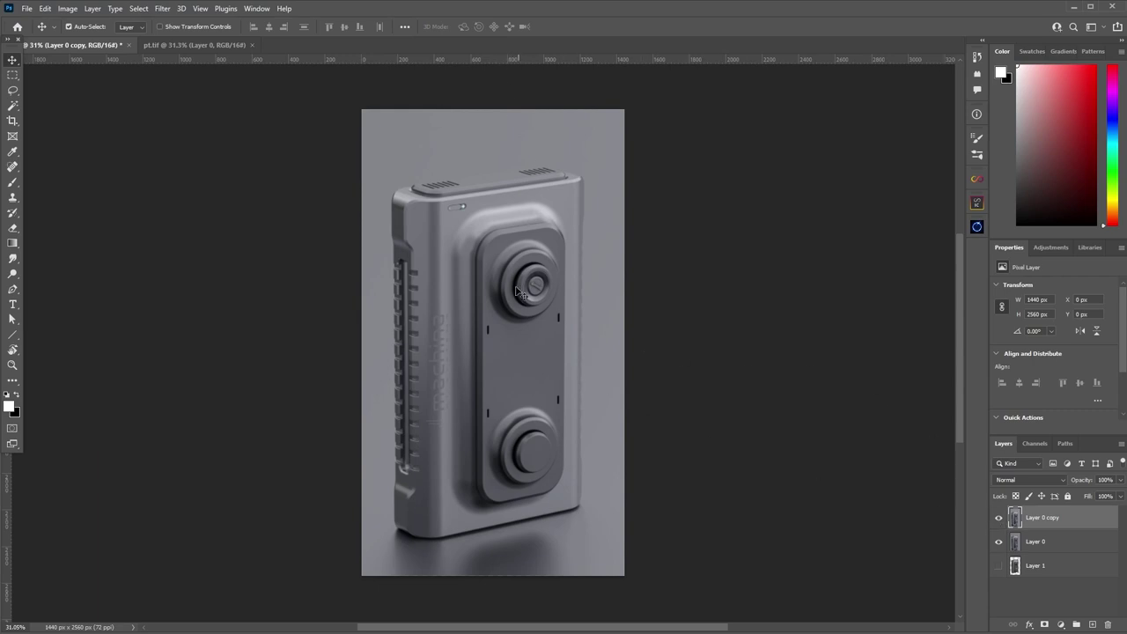
Load the device outline from Layer 1 as a selection on Layer 0 copy and open the Camera Raw filter for it.
{"action": "left_click", "coordinate": [1014, 567], "text": "ctrl"}
{"action": "left_click", "coordinate": [1014, 567], "text": "ctrl"}
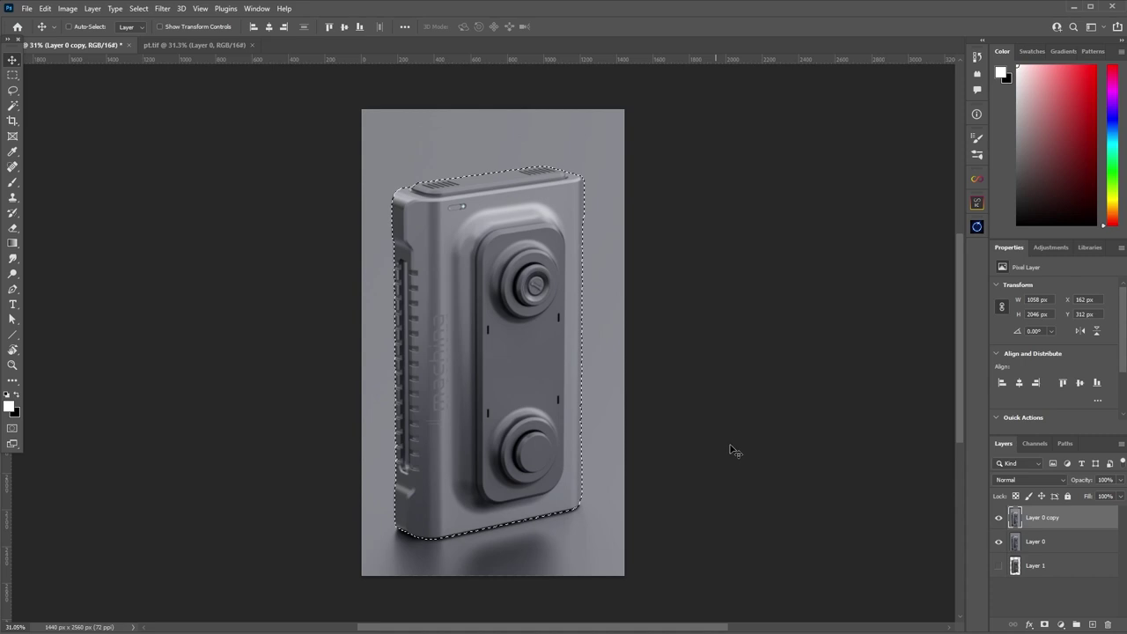
{"action": "key", "text": "a"}
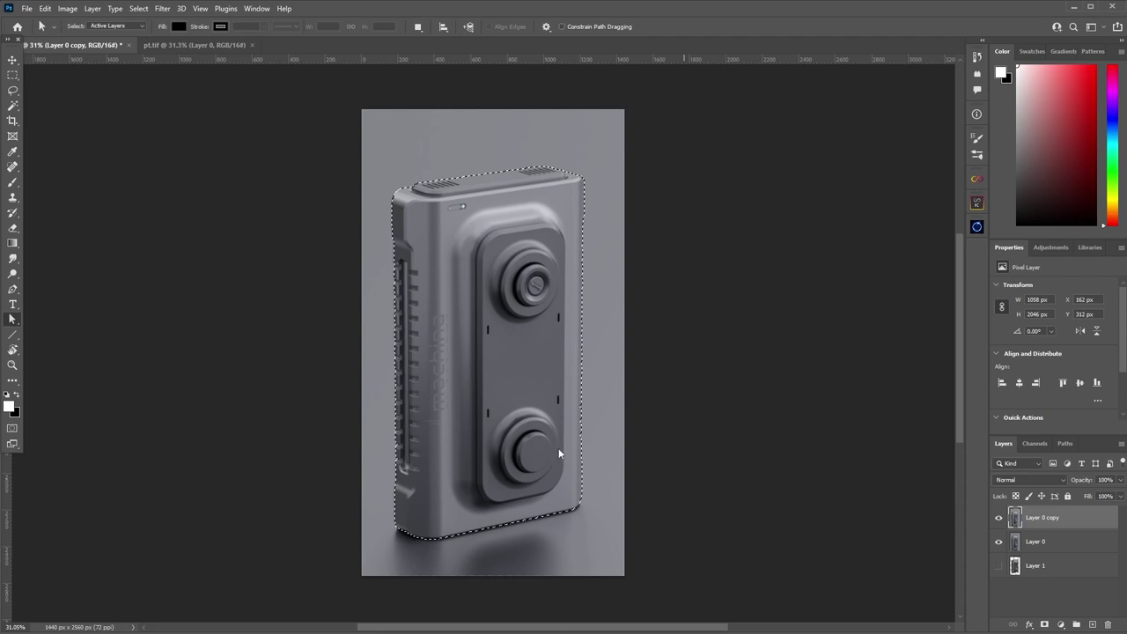
{"action": "key", "text": "ctrl+shift+a"}
{"action": "left_click_drag", "start_coordinate": [599, 296], "coordinate": [634, 340]}
{"action": "scroll", "coordinate": [643, 340], "scroll_direction": "down", "scroll_amount": 1, "text": "alt"}
{"action": "scroll", "coordinate": [1002, 520], "scroll_direction": "down", "scroll_amount": 3}
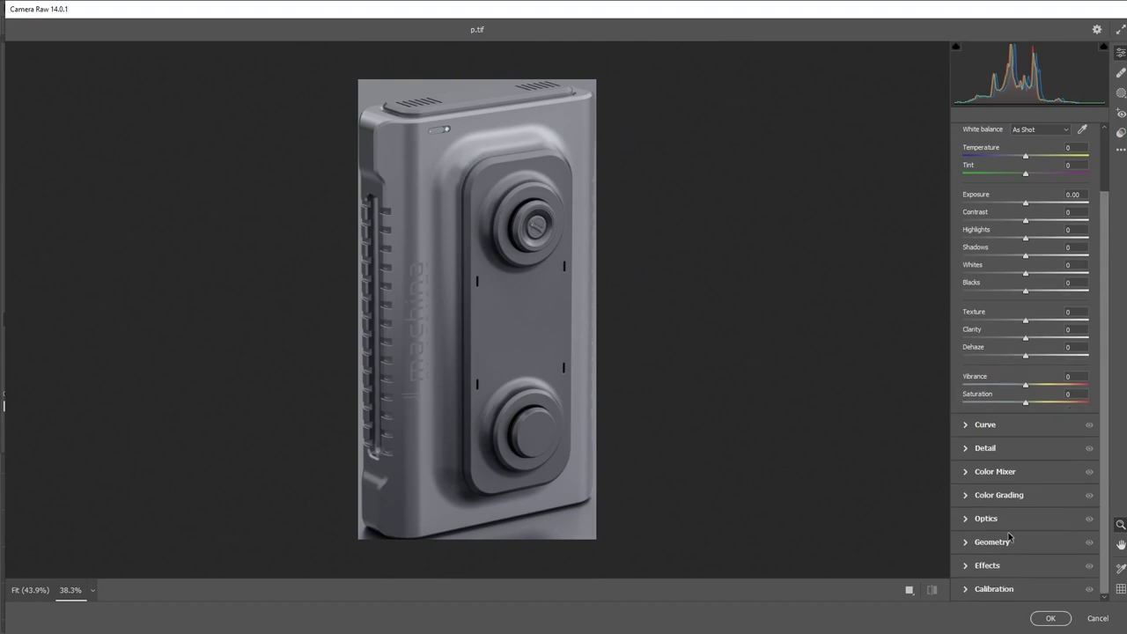
Try Camera Raw grain at 57 and 26 on the selected device, raise it slightly above 26, and apply the filter.
{"action": "left_click", "coordinate": [993, 568]}
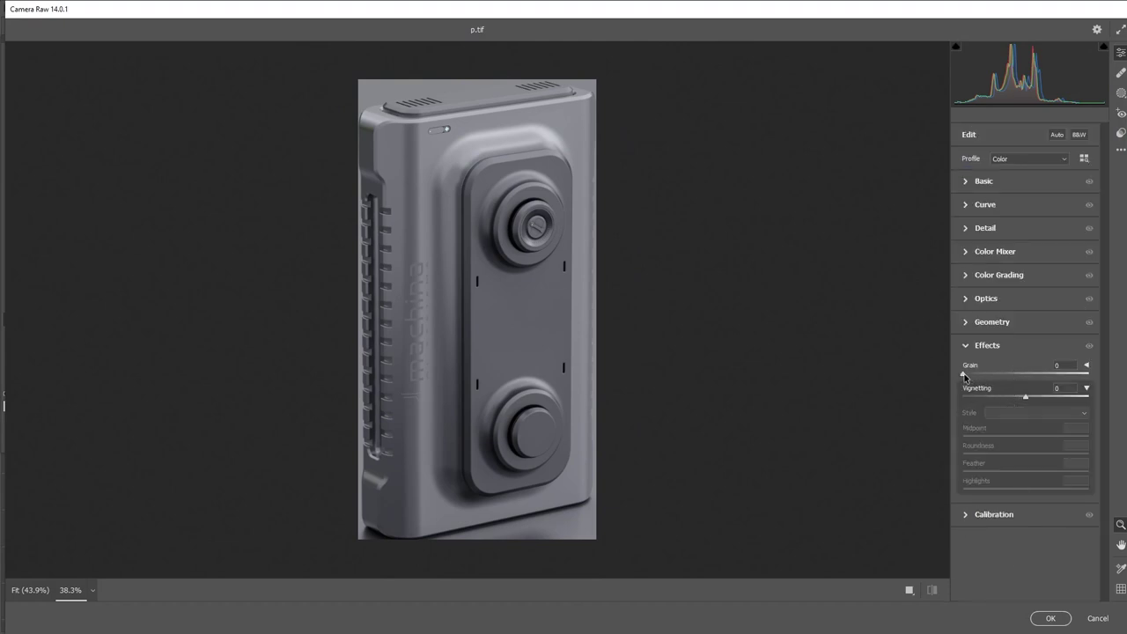
{"action": "left_click_drag", "start_coordinate": [963, 374], "coordinate": [1034, 378]}
{"action": "scroll", "coordinate": [399, 314], "scroll_direction": "up", "scroll_amount": 1, "text": "alt"}
{"action": "scroll", "coordinate": [399, 314], "scroll_direction": "up", "scroll_amount": 2, "text": "alt"}
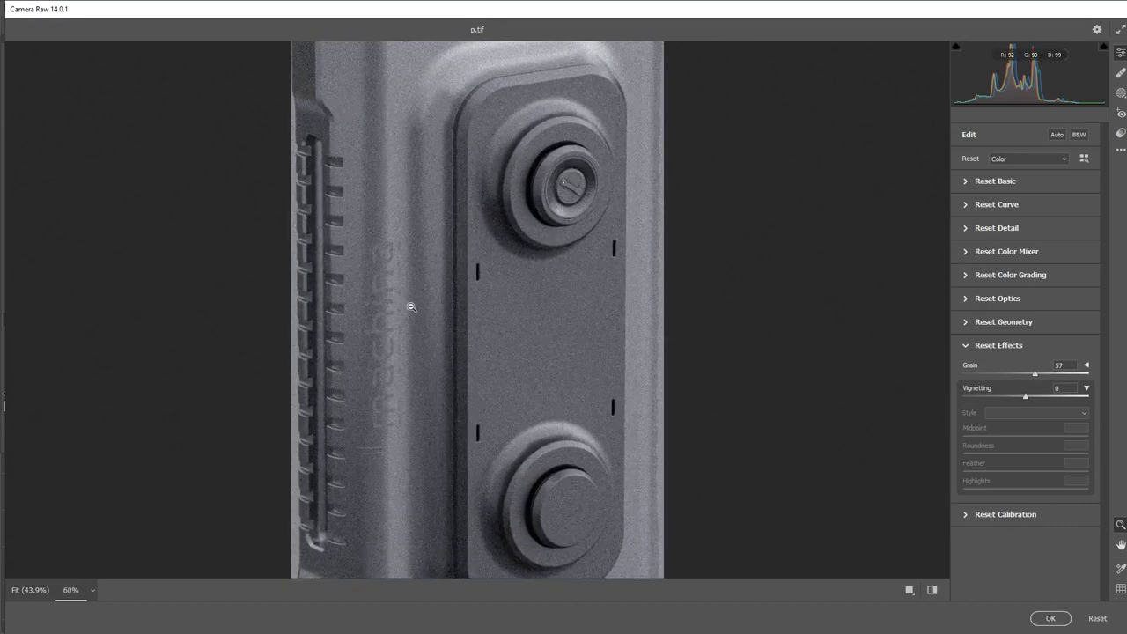
{"action": "left_click_drag", "start_coordinate": [1036, 379], "coordinate": [1001, 378]}
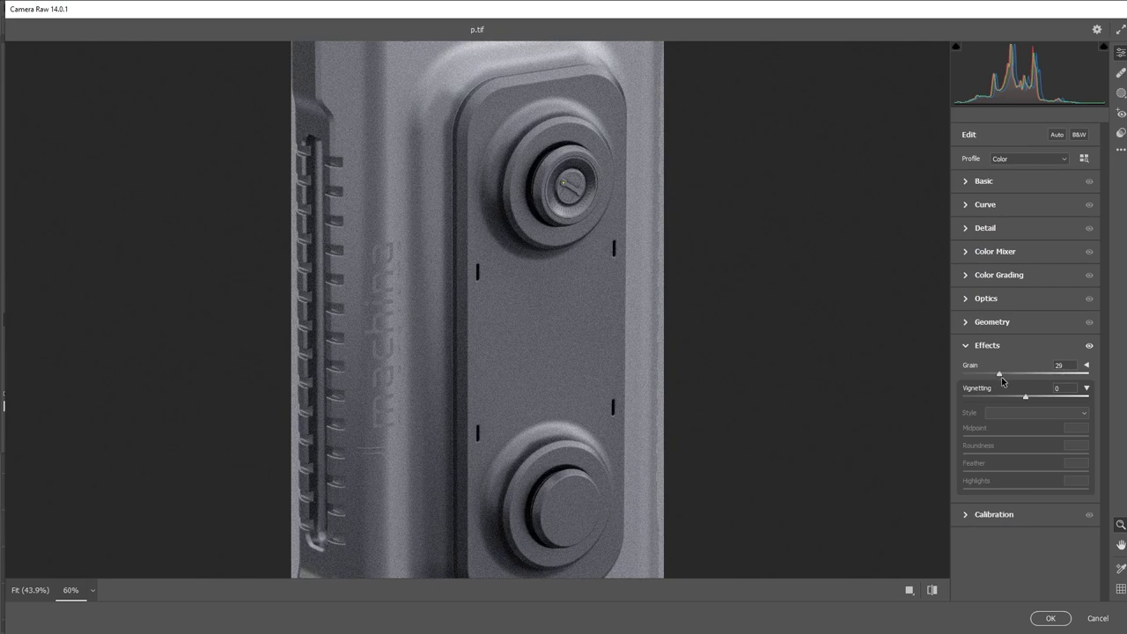
{"action": "scroll", "coordinate": [561, 243], "scroll_direction": "down", "scroll_amount": 3, "text": "alt"}
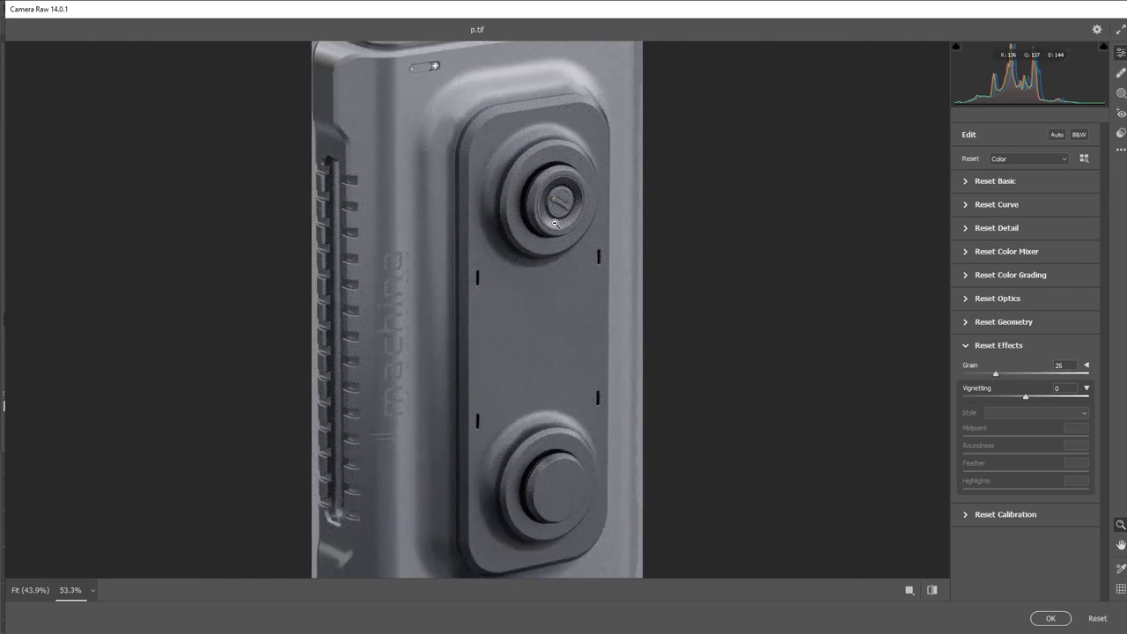
{"action": "scroll", "coordinate": [561, 243], "scroll_direction": "up", "scroll_amount": 1, "text": "alt"}
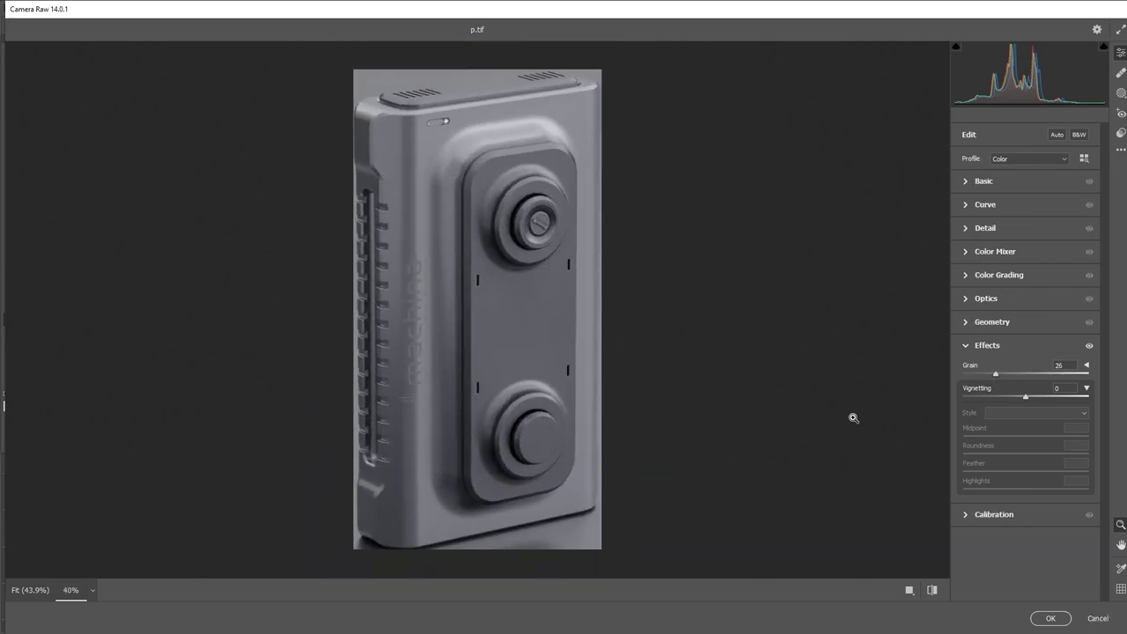
{"action": "left_click_drag", "start_coordinate": [996, 377], "coordinate": [1018, 378]}
{"action": "left_click", "coordinate": [1053, 619]}
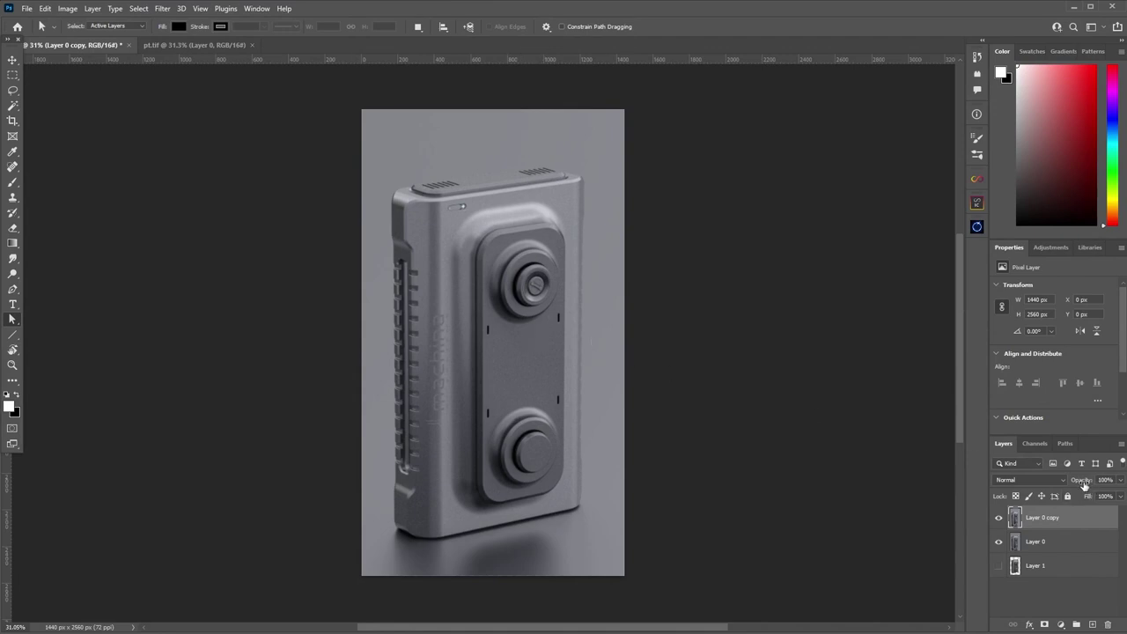
Clear the device selection and duplicate Layer 0 copy.
{"action": "key", "text": "ctrl+shift+d"}
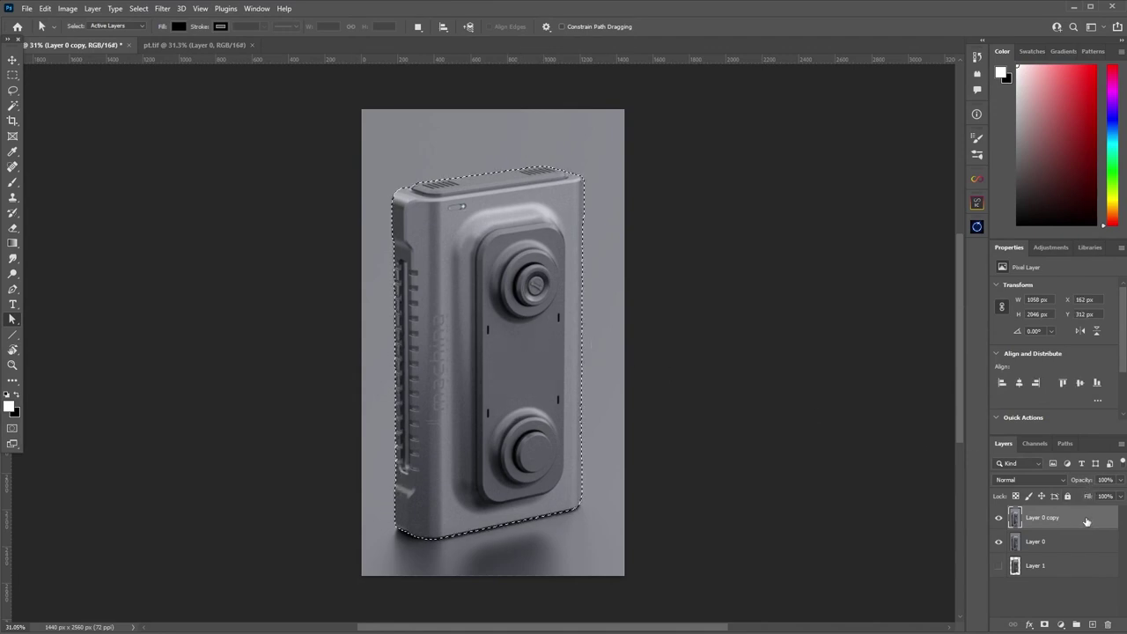
{"action": "key", "text": "ctrl+d"}
{"action": "key", "text": "ctrl+j"}
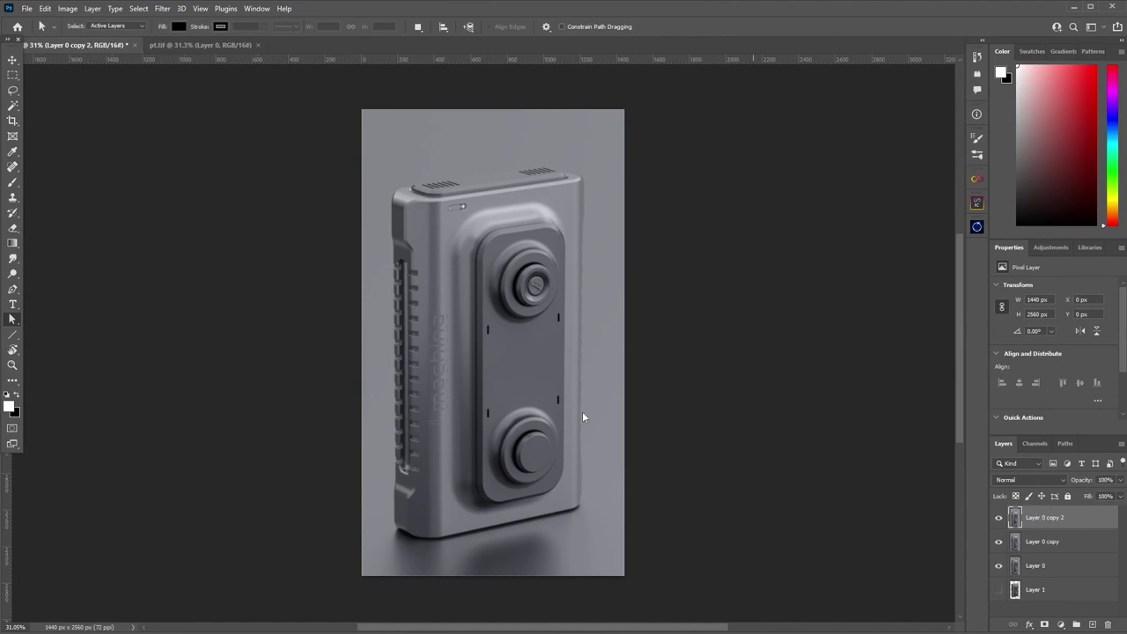
{"action": "key", "text": "ctrl+shift+a"}
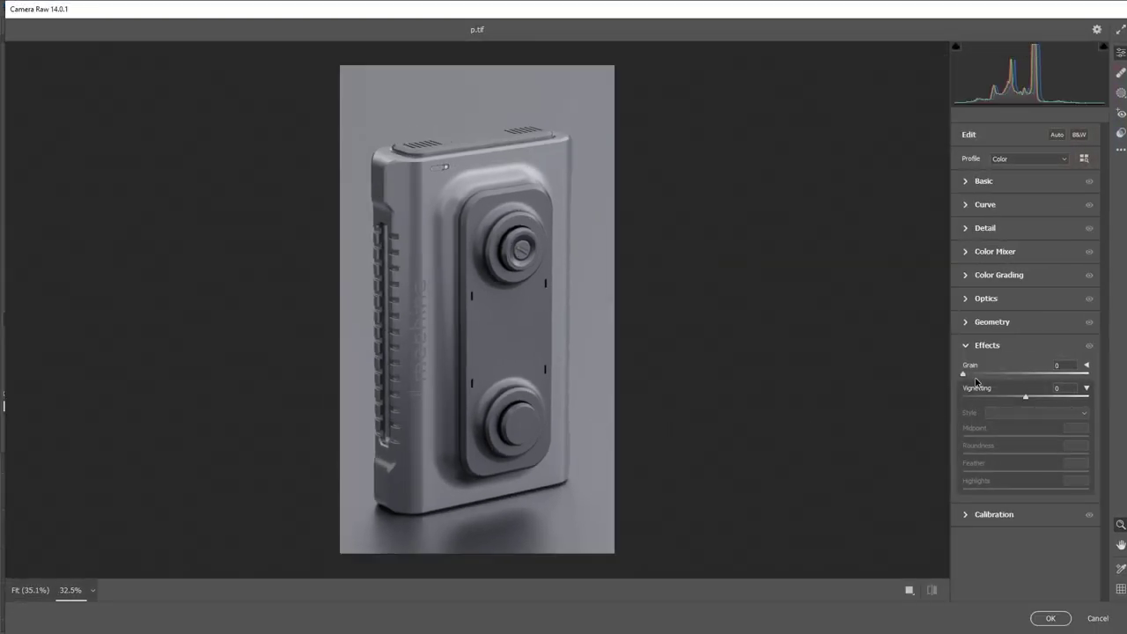
{"action": "left_click_drag", "start_coordinate": [963, 374], "coordinate": [1003, 378]}
{"action": "left_click", "coordinate": [1098, 618]}
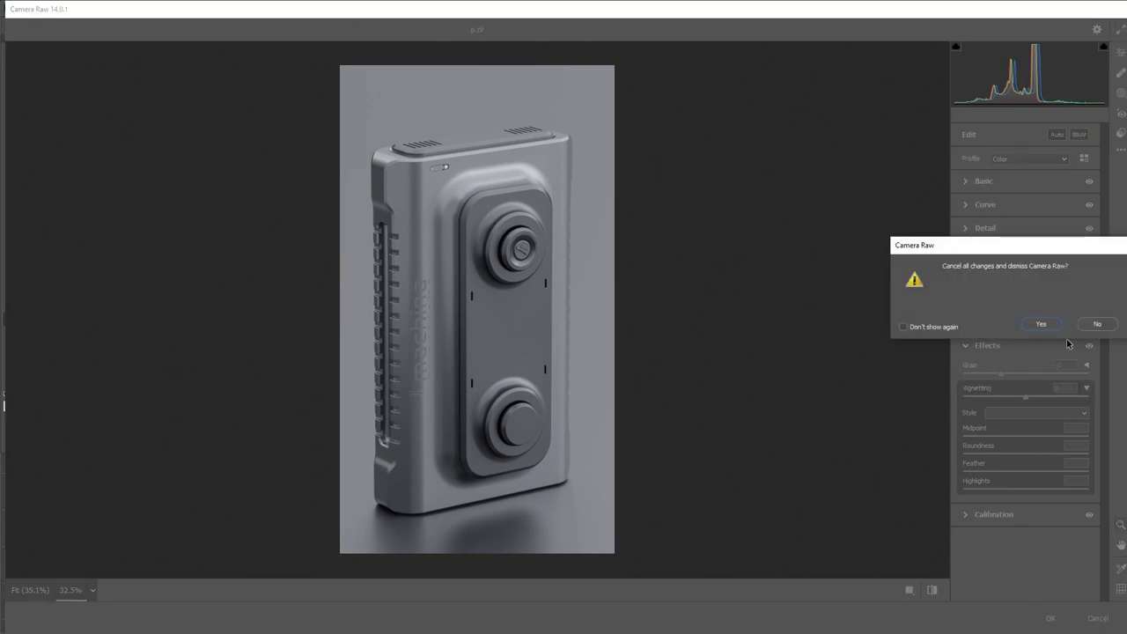
{"action": "left_click", "coordinate": [1044, 325]}
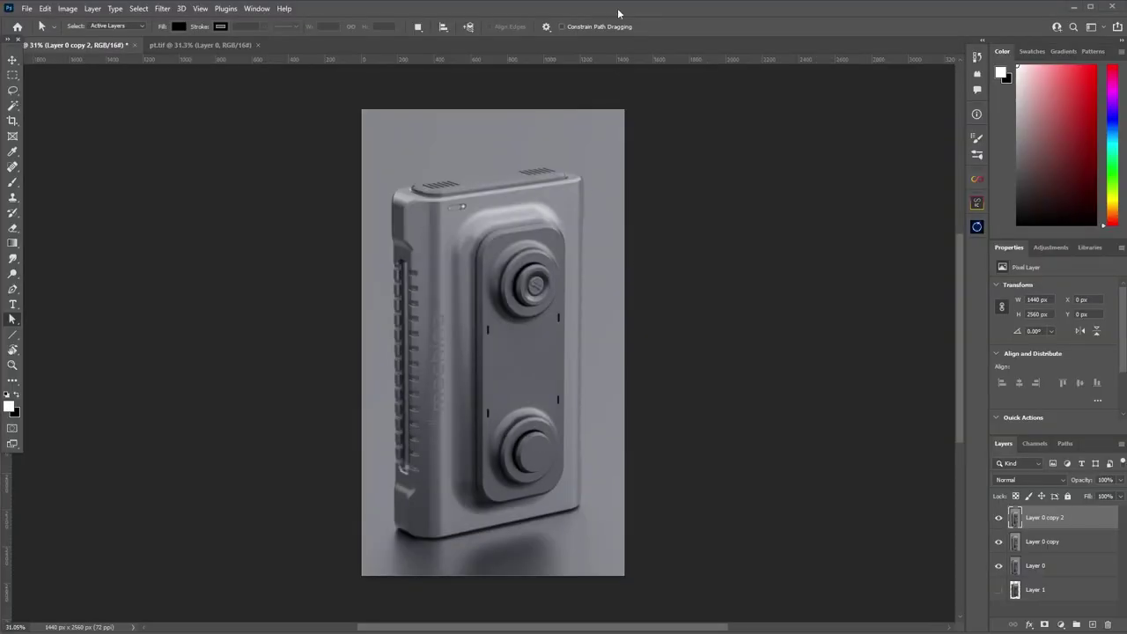
Add a Curves adjustment layer above Layer 0 copy 2, slightly brightening the device's upper highlight and darkening the front plate with the on-image adjustment.
{"action": "scroll", "coordinate": [430, 355], "scroll_direction": "up", "scroll_amount": 5, "text": "alt"}
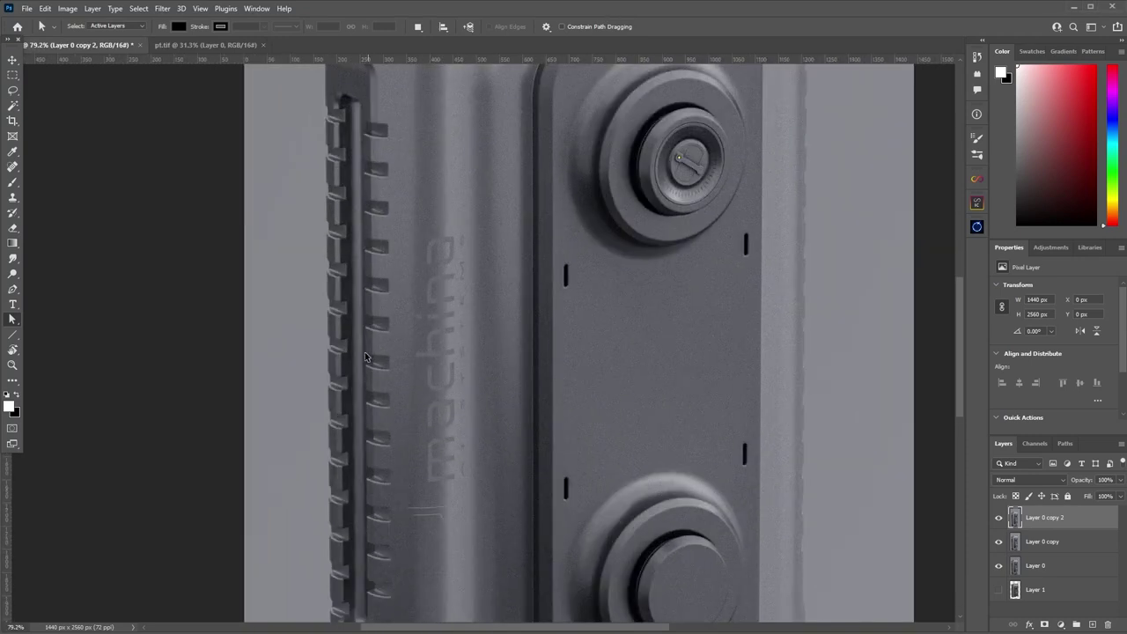
{"action": "scroll", "coordinate": [671, 387], "scroll_direction": "down", "scroll_amount": 5, "text": "alt"}
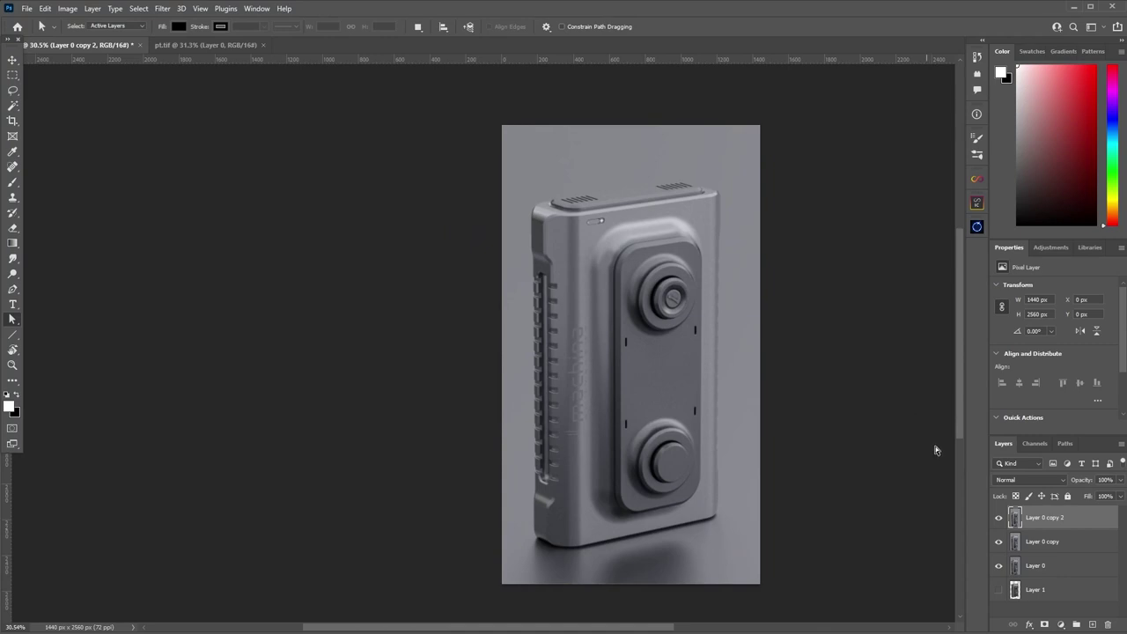
{"action": "left_click", "coordinate": [1056, 250]}
{"action": "left_click_drag", "start_coordinate": [643, 363], "coordinate": [585, 372]}
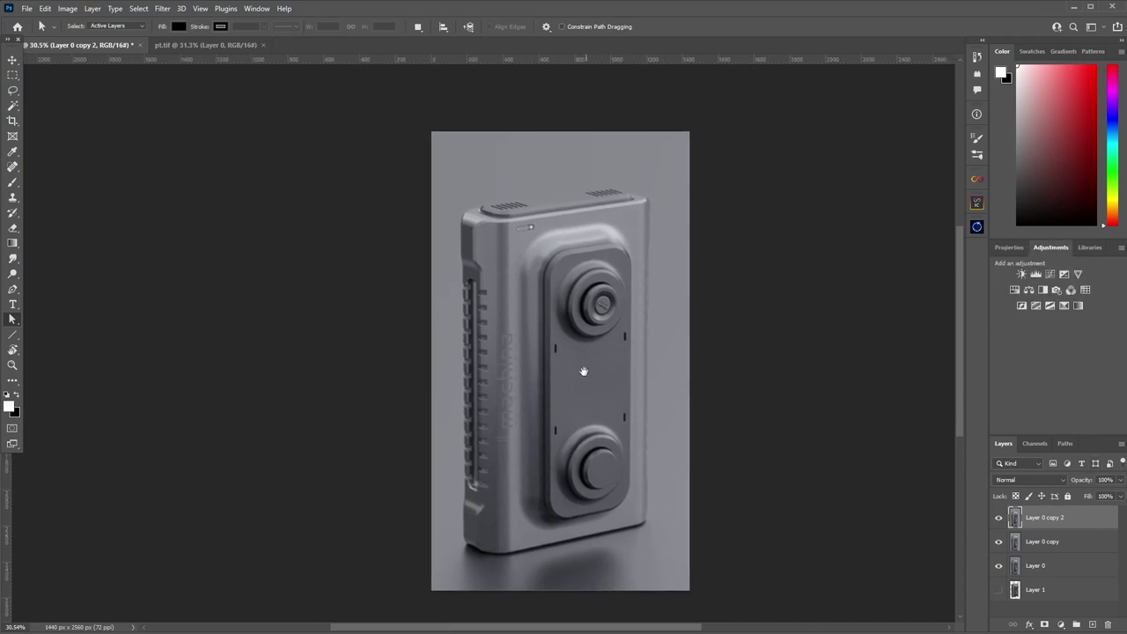
{"action": "left_click", "coordinate": [1051, 275]}
{"action": "left_click", "coordinate": [1002, 303]}
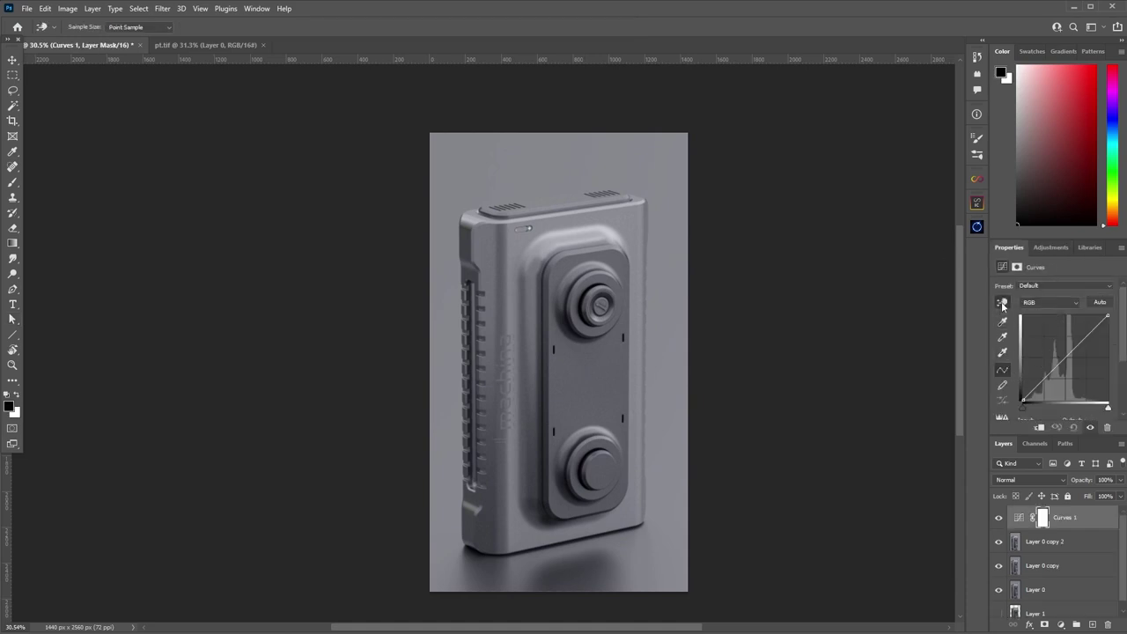
{"action": "left_click_drag", "start_coordinate": [577, 230], "coordinate": [577, 227]}
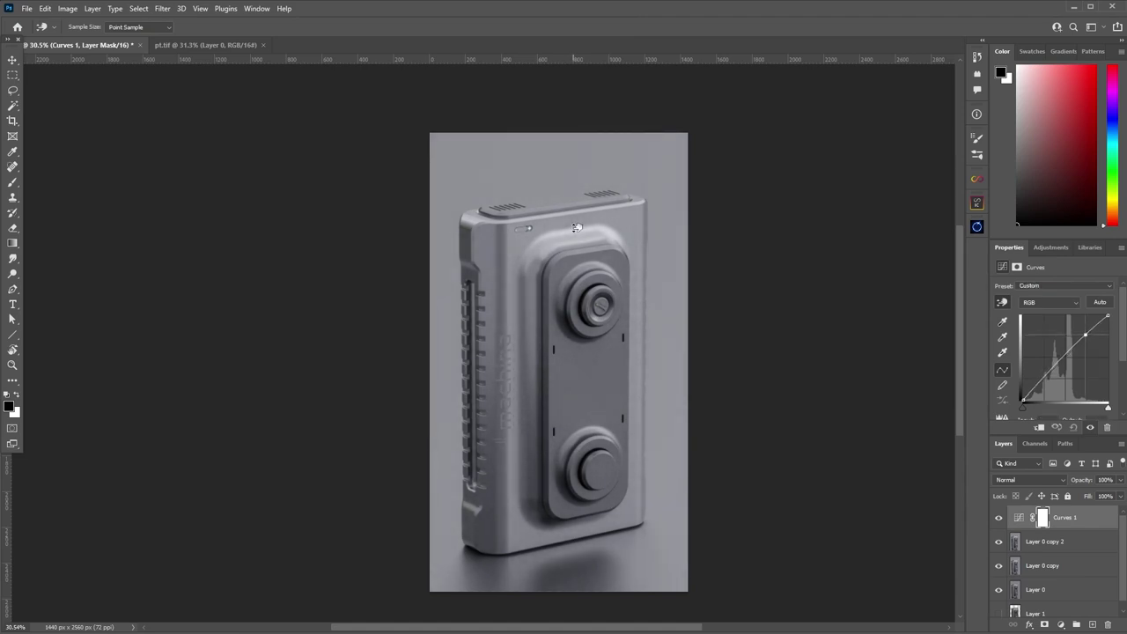
{"action": "left_click", "coordinate": [548, 403]}
{"action": "left_click_drag", "start_coordinate": [549, 404], "coordinate": [549, 408]}
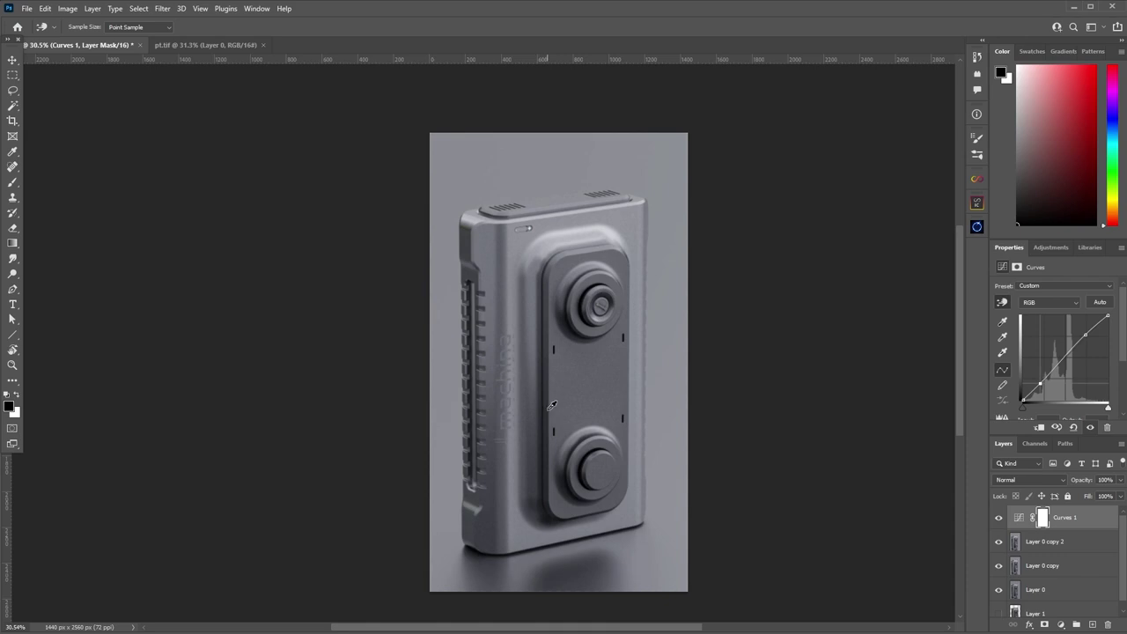
Compare the image with and without the Curves adjustment, and the full edit against the original Layer 0 alone.
{"action": "left_click", "coordinate": [999, 523]}
{"action": "left_click", "coordinate": [1000, 522]}
{"action": "scroll", "coordinate": [1039, 521], "scroll_direction": "down", "scroll_amount": 1}
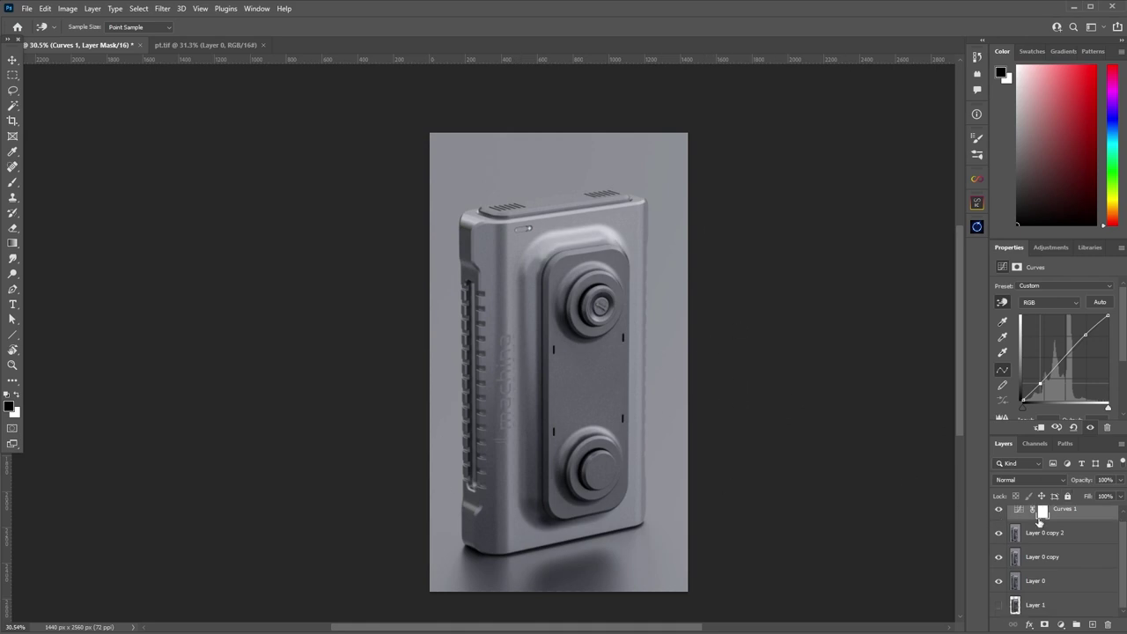
{"action": "left_click", "coordinate": [998, 583], "text": "alt"}
{"action": "left_click", "coordinate": [997, 583], "text": "alt"}
{"action": "left_click", "coordinate": [998, 583], "text": "alt"}
{"action": "left_click", "coordinate": [998, 583], "text": "alt"}
{"action": "left_click", "coordinate": [1000, 584], "text": "alt"}
{"action": "left_click", "coordinate": [1000, 584], "text": "alt"}
Add a Color Balance adjustment layer above Curves 1 with midtones at -6 cyan–red and +7 yellow–blue, comparing it on and off.
{"action": "left_click", "coordinate": [1046, 248]}
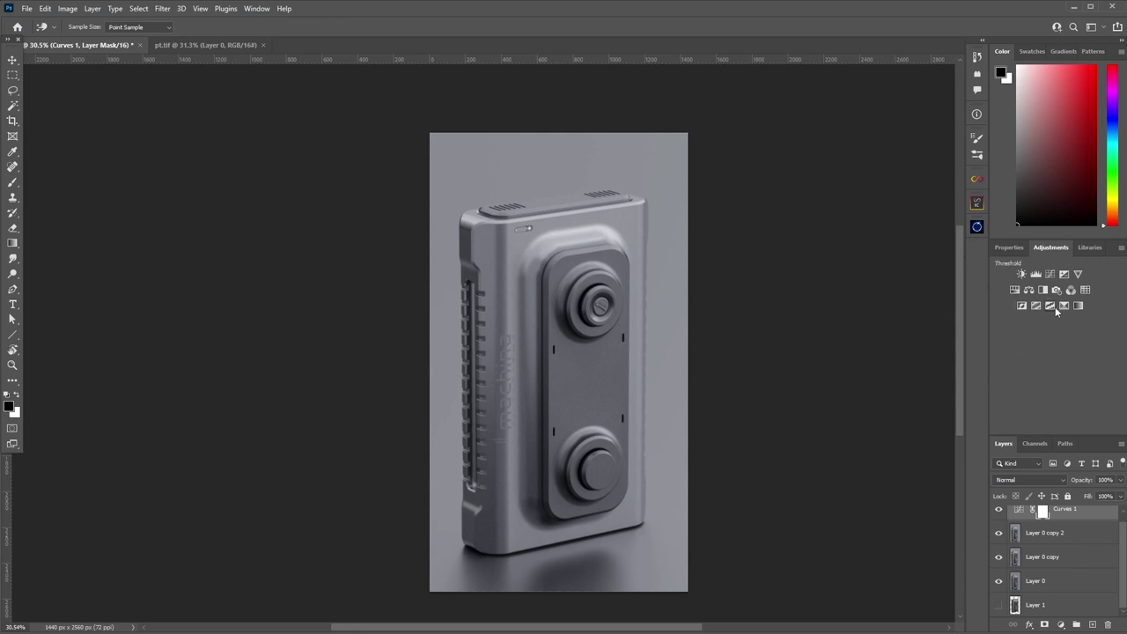
{"action": "scroll", "coordinate": [1059, 520], "scroll_direction": "up", "scroll_amount": 1}
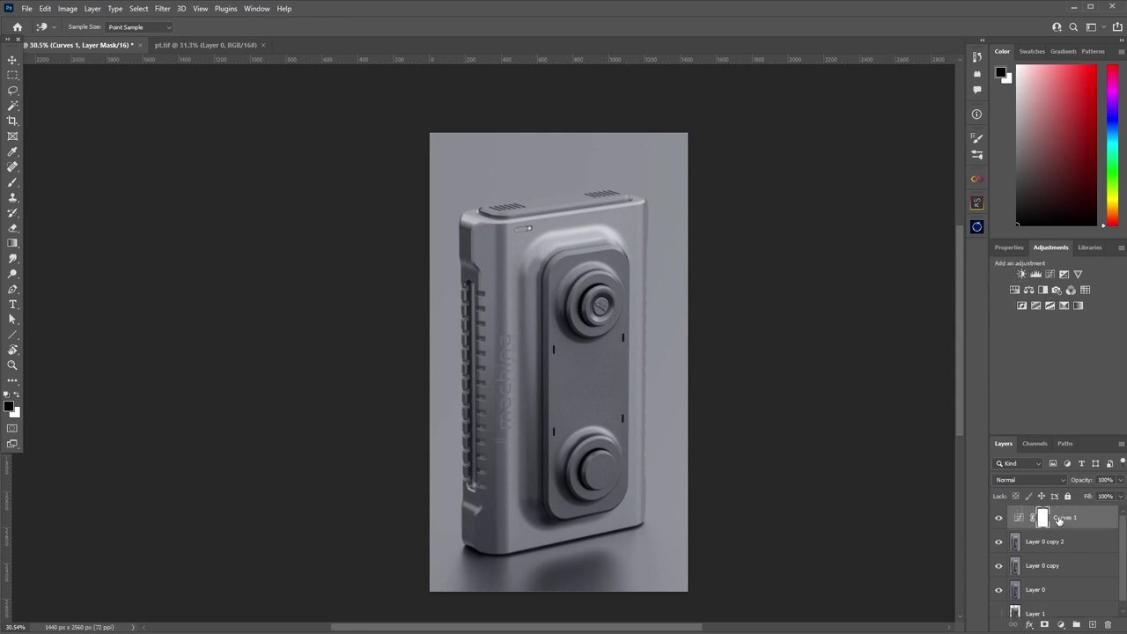
{"action": "left_click", "coordinate": [1030, 291]}
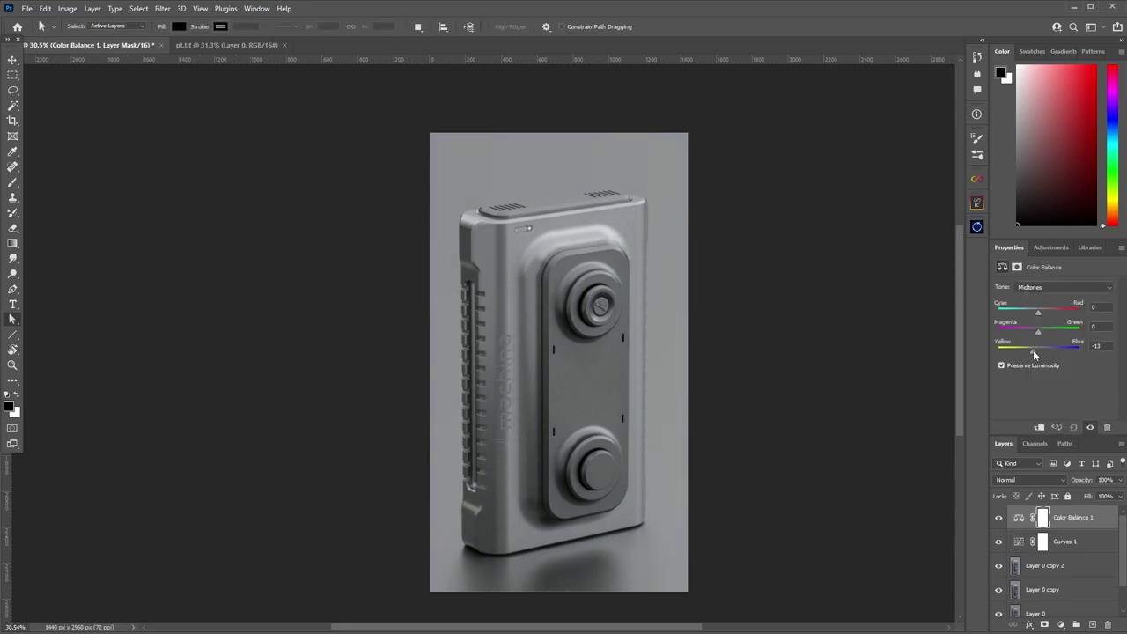
{"action": "left_click_drag", "start_coordinate": [1032, 351], "coordinate": [1042, 354]}
{"action": "left_click", "coordinate": [999, 520]}
{"action": "left_click", "coordinate": [998, 519]}
{"action": "type", "text": "0"}
{"action": "left_click_drag", "start_coordinate": [1039, 312], "coordinate": [1035, 315]}
Add a Color Lookup adjustment layer above the color balance and load the 2Strip.look 3D LUT.
{"action": "left_click", "coordinate": [1061, 624]}
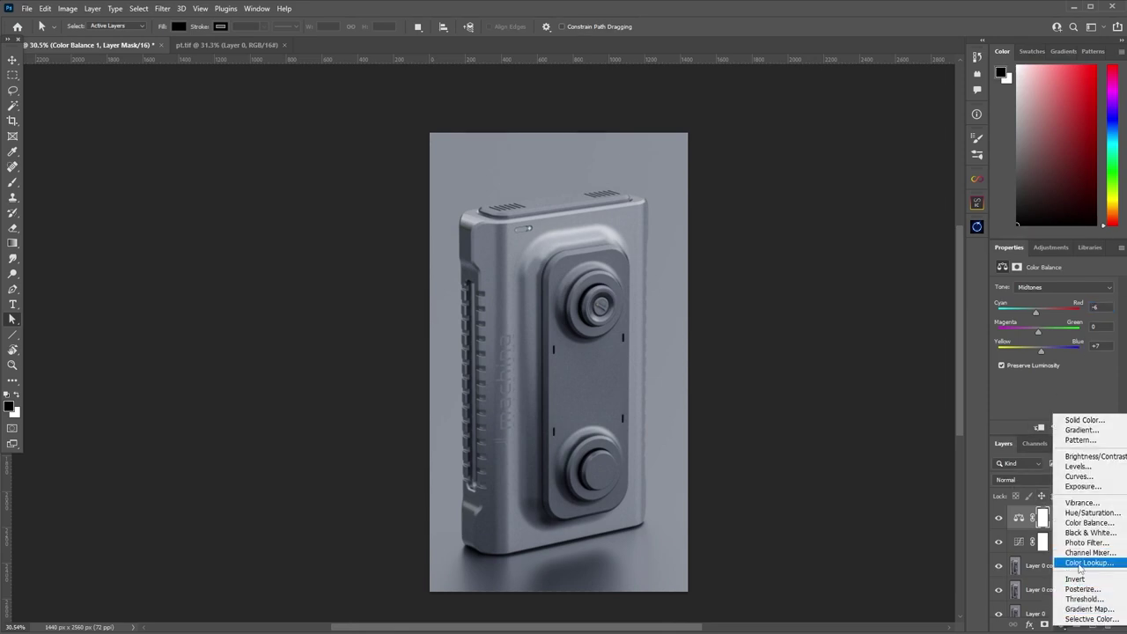
{"action": "left_click", "coordinate": [1061, 625]}
{"action": "left_click", "coordinate": [1061, 624]}
{"action": "left_click", "coordinate": [1089, 562]}
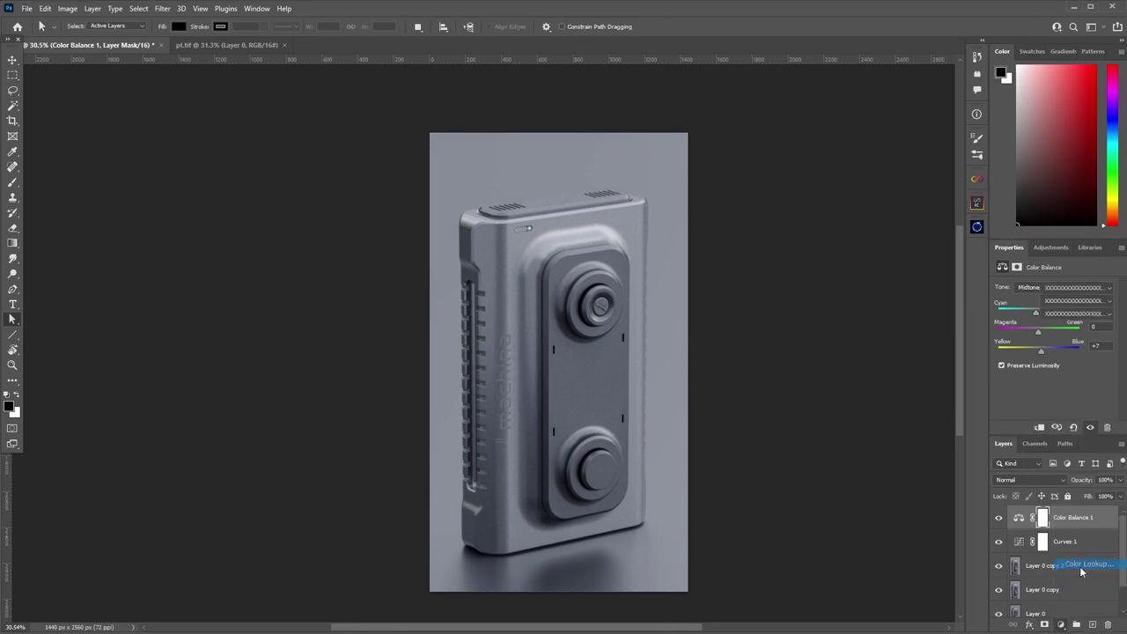
{"action": "left_click", "coordinate": [1067, 288]}
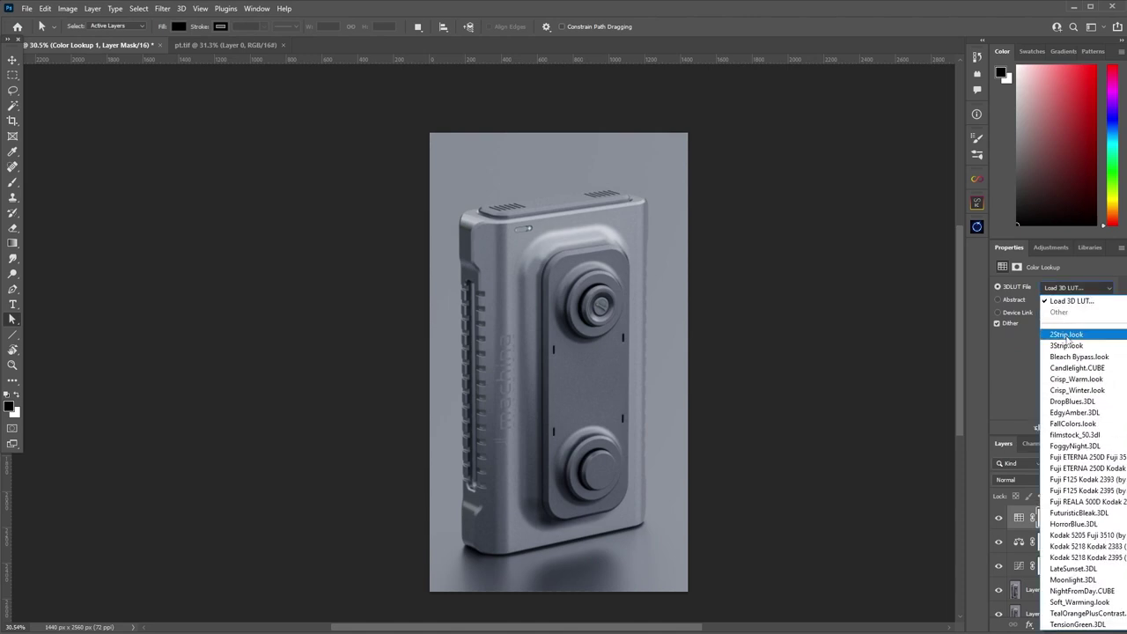
{"action": "left_click", "coordinate": [1066, 326]}
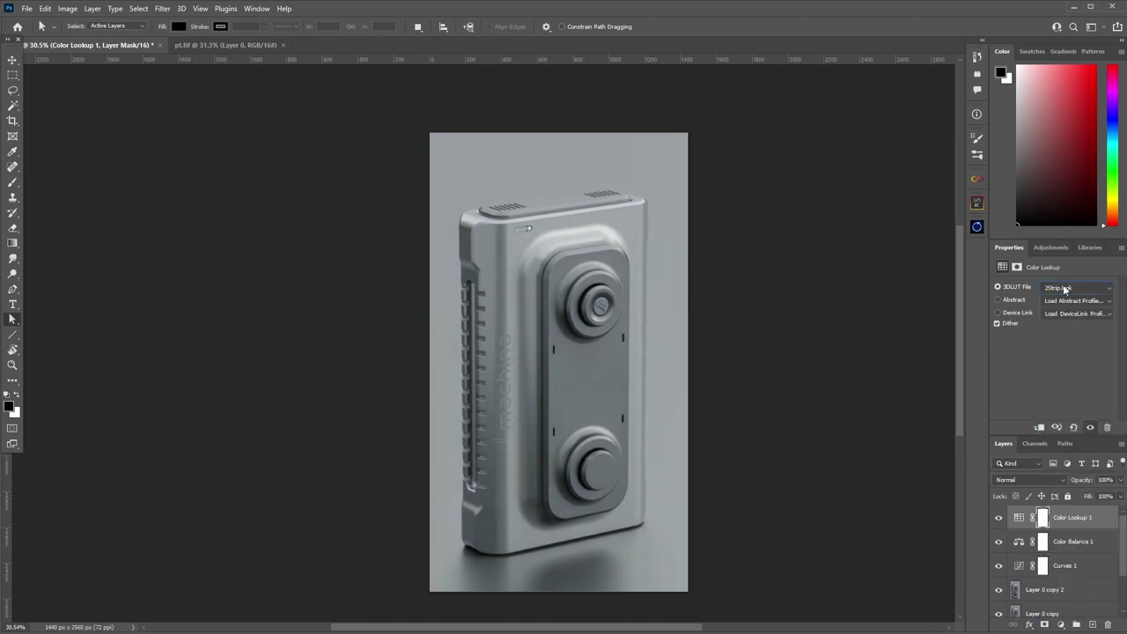
Try the 3D LUT presets one after another on the color lookup layer, from 3Strip.look through TensionGreen.3DL.
{"action": "key", "text": "Down"}
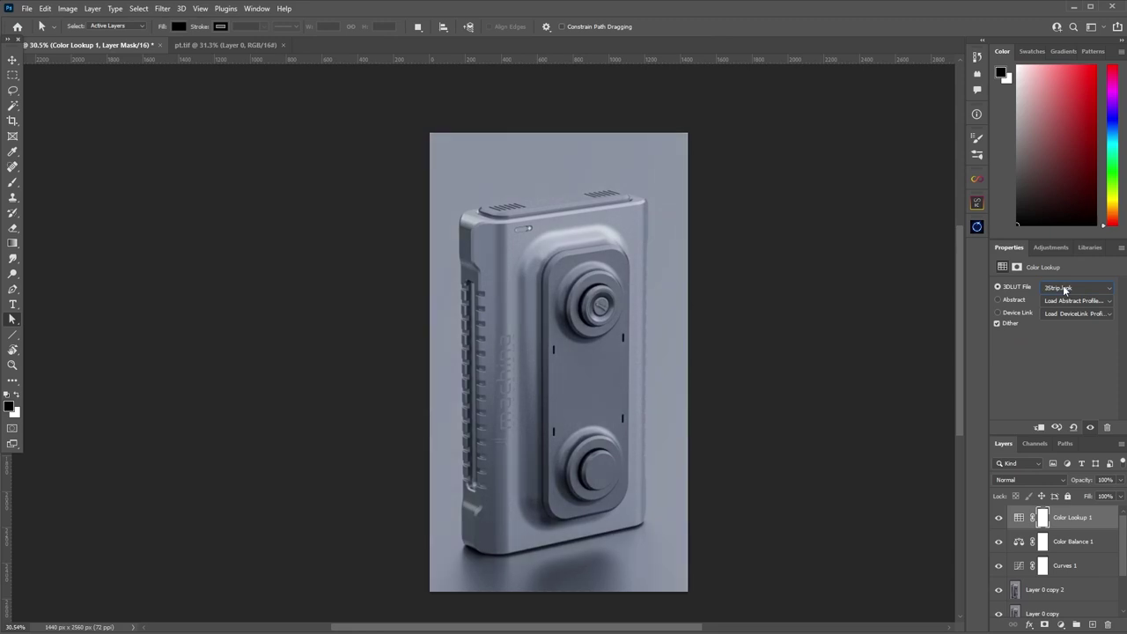
{"action": "key", "text": "Down"}
{"action": "key", "text": "Down"}
{"action": "key", "text": "Down"}
{"action": "key", "text": "Down"}
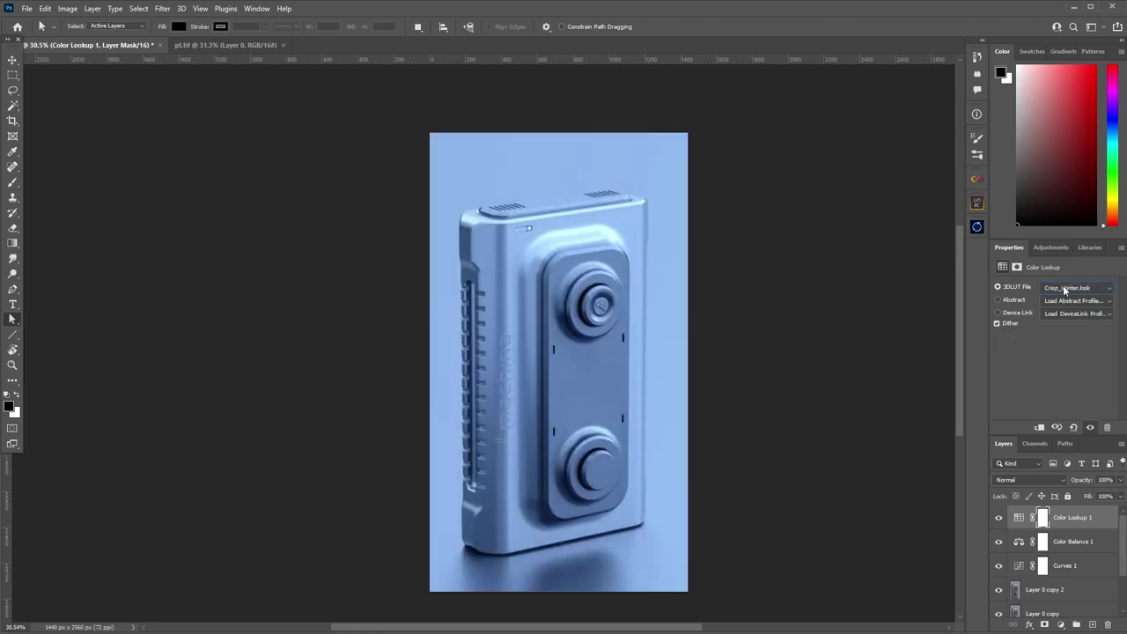
{"action": "key", "text": "Down"}
{"action": "key", "text": "Down"}
{"action": "key", "text": "Down"}
{"action": "key", "text": "Down"}
{"action": "key", "text": "Down"}
{"action": "key", "text": "Down"}
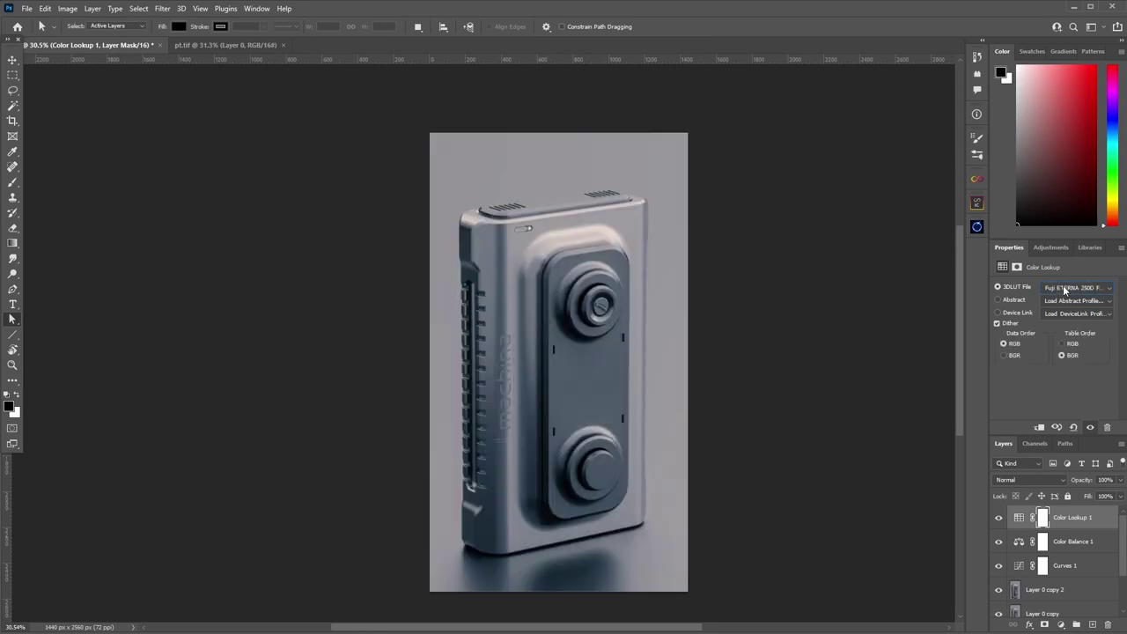
{"action": "key", "text": "Down"}
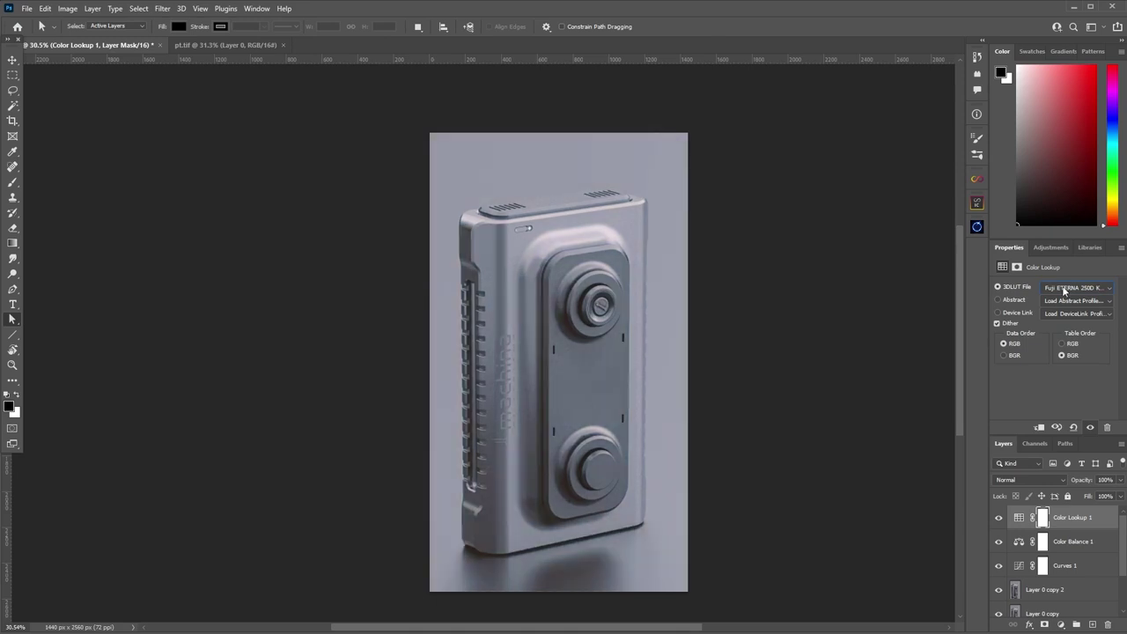
{"action": "key", "text": "Down"}
{"action": "key", "text": "Down"}
{"action": "key", "text": "Down"}
{"action": "key", "text": "Down"}
{"action": "key", "text": "Down"}
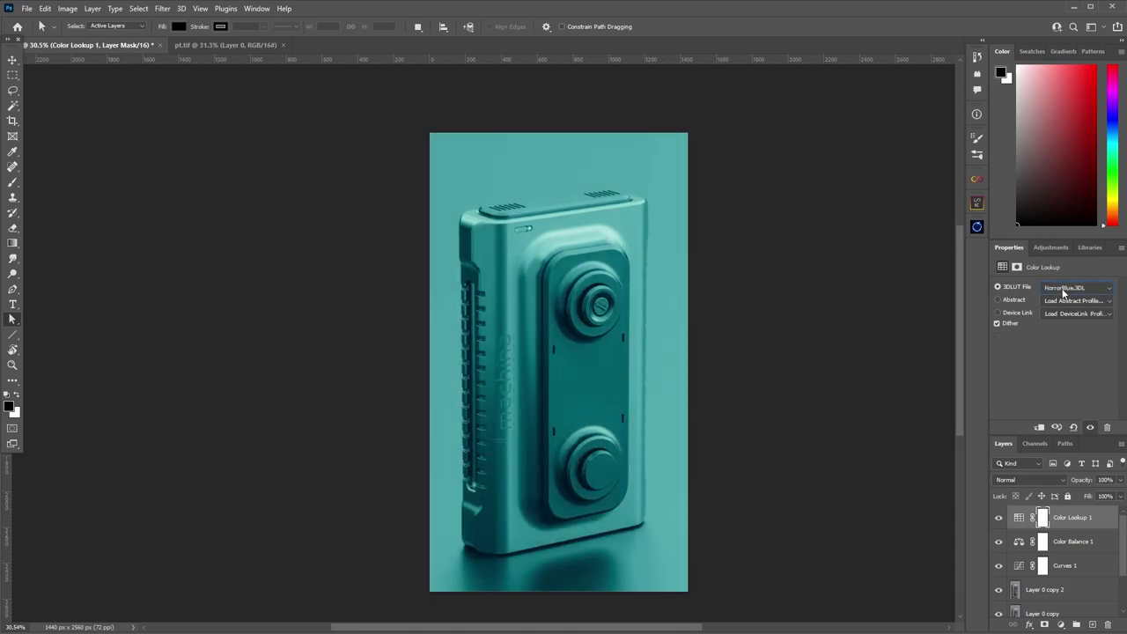
{"action": "key", "text": "Down"}
{"action": "key", "text": "Down"}
{"action": "key", "text": "Down"}
{"action": "key", "text": "Down"}
{"action": "key", "text": "Down"}
{"action": "key", "text": "Down"}
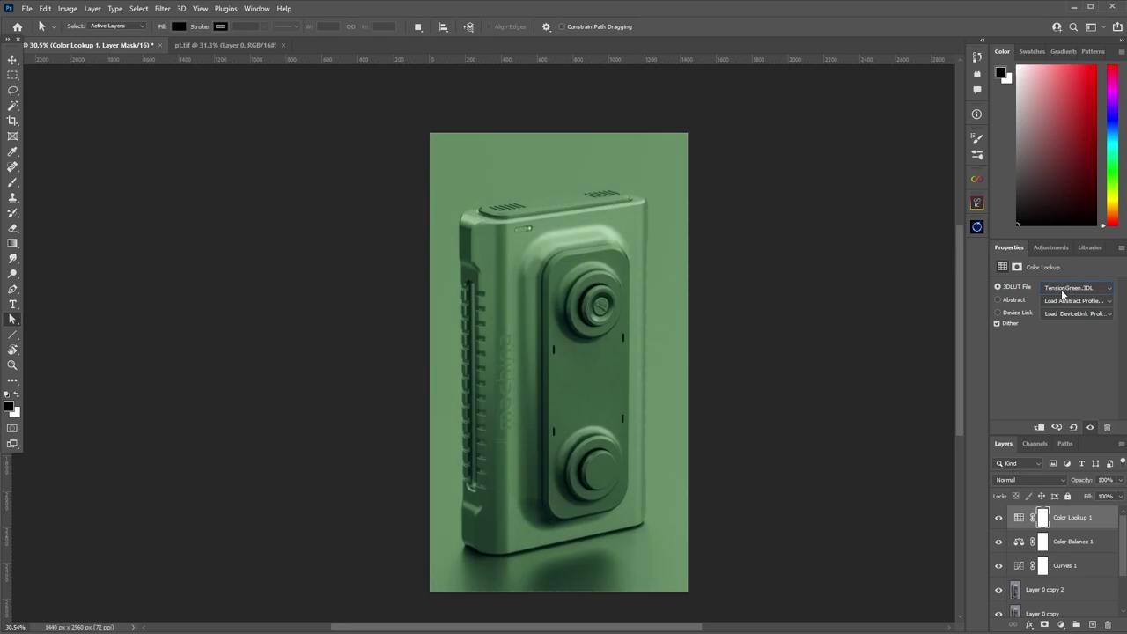
Set the color lookup layer's 3D LUT to 2Strip.look again.
{"action": "left_click", "coordinate": [1063, 295]}
{"action": "scroll", "coordinate": [1063, 299], "scroll_direction": "up", "scroll_amount": 5}
{"action": "left_click", "coordinate": [1067, 331]}
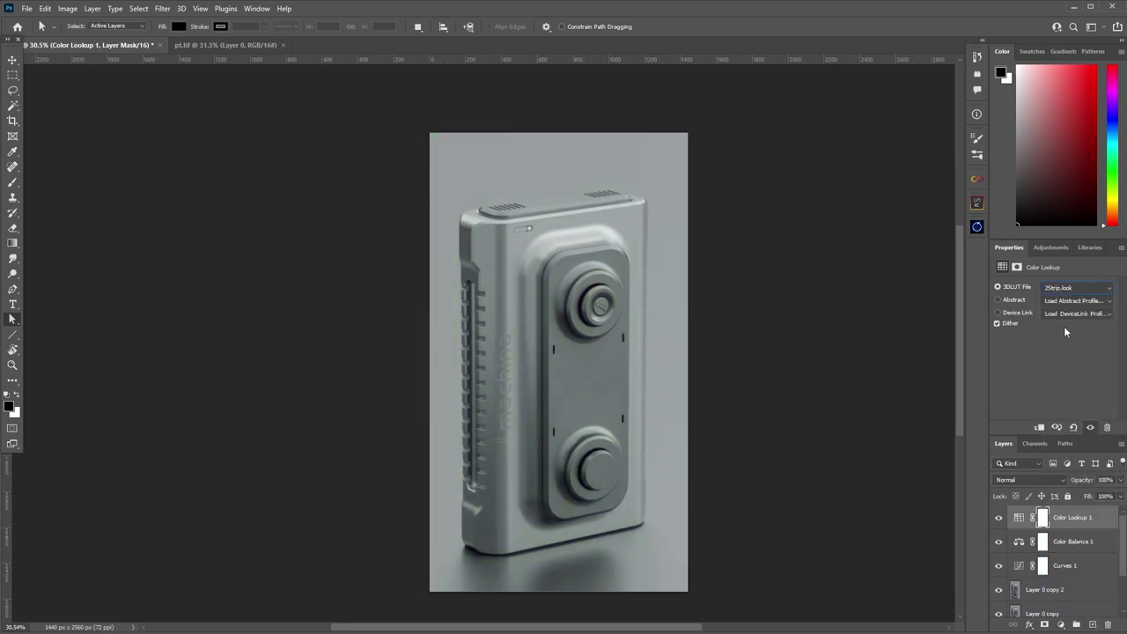
Set the color lookup layer's 3D LUT to 3Strip.look, and delete the Color Lookup 1 layer.
{"action": "left_click", "coordinate": [1057, 293]}
{"action": "scroll", "coordinate": [1064, 343], "scroll_direction": "up", "scroll_amount": 3}
{"action": "left_click", "coordinate": [1063, 348]}
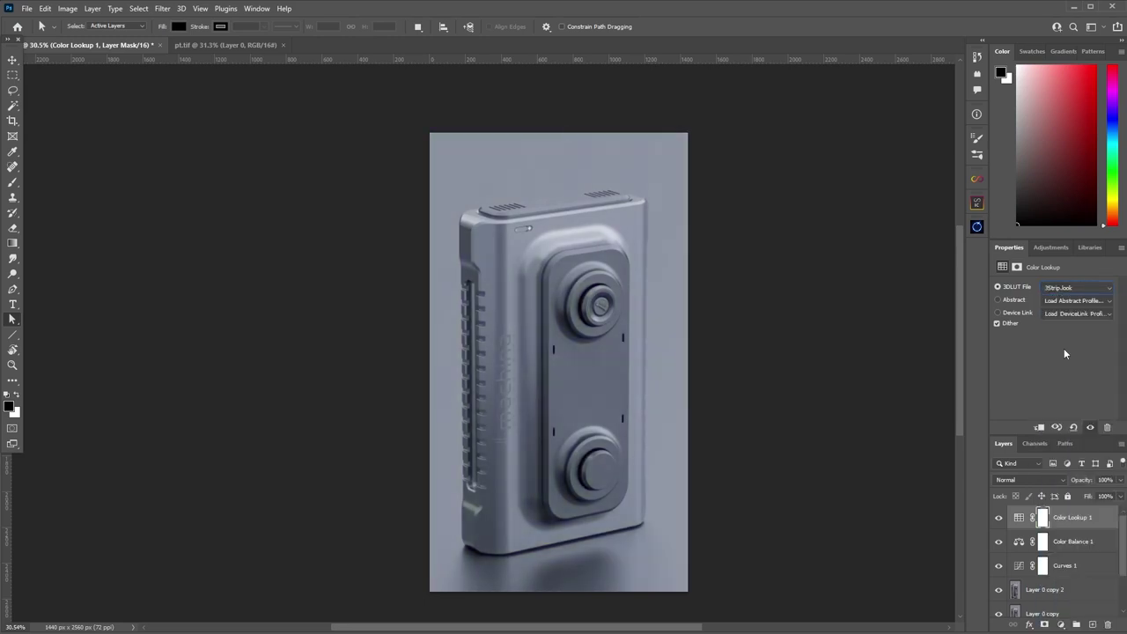
{"action": "key", "text": "Delete"}
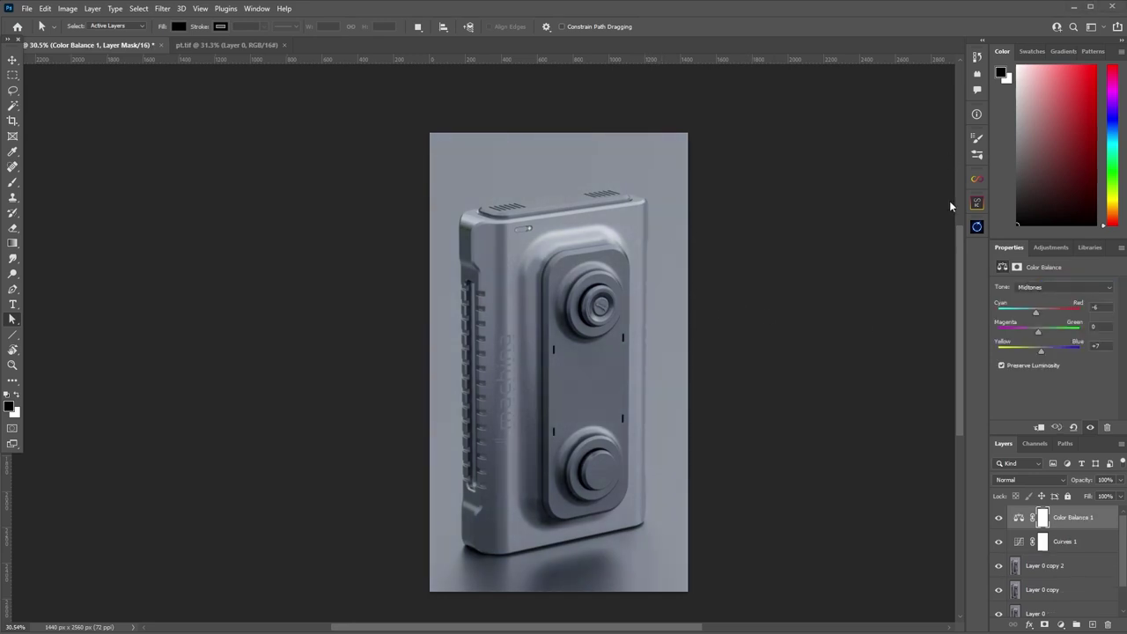
Generate several Infinite Color grades above the color balance at the lowest intensity, stopping at a muted blue-violet look.
{"action": "left_click", "coordinate": [976, 203]}
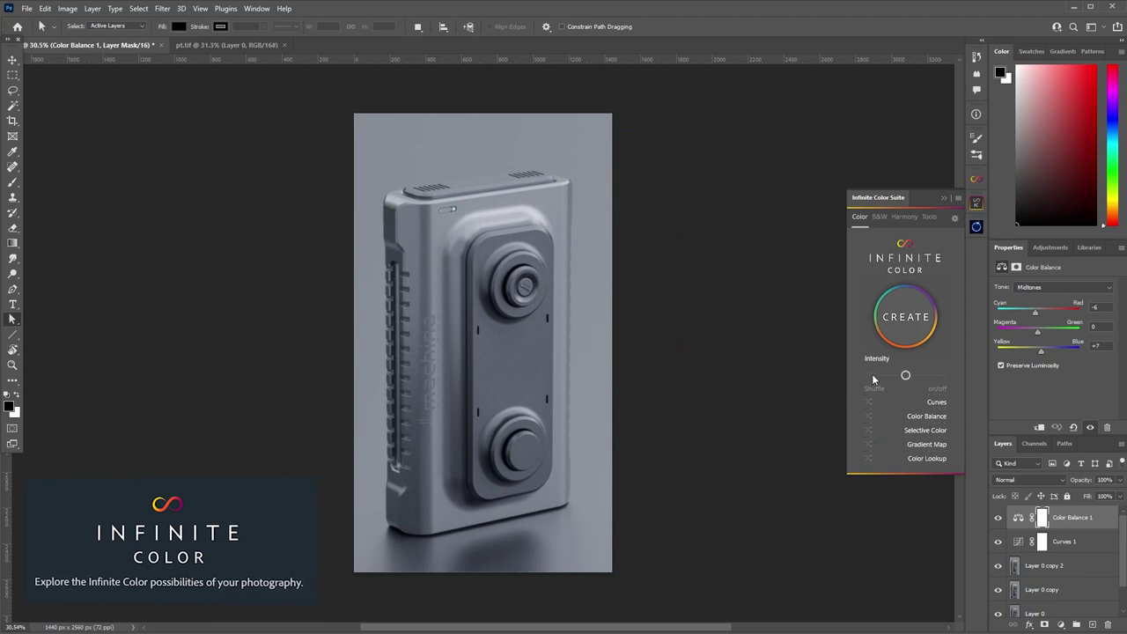
{"action": "left_click", "coordinate": [873, 375]}
{"action": "left_click", "coordinate": [905, 318]}
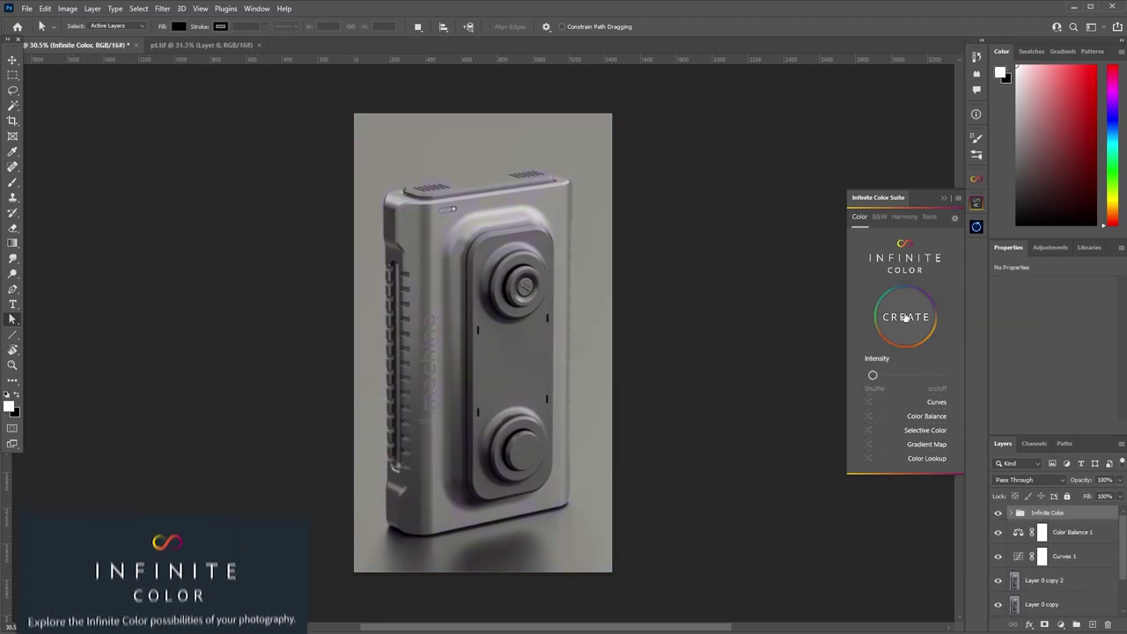
{"action": "left_click", "coordinate": [905, 317]}
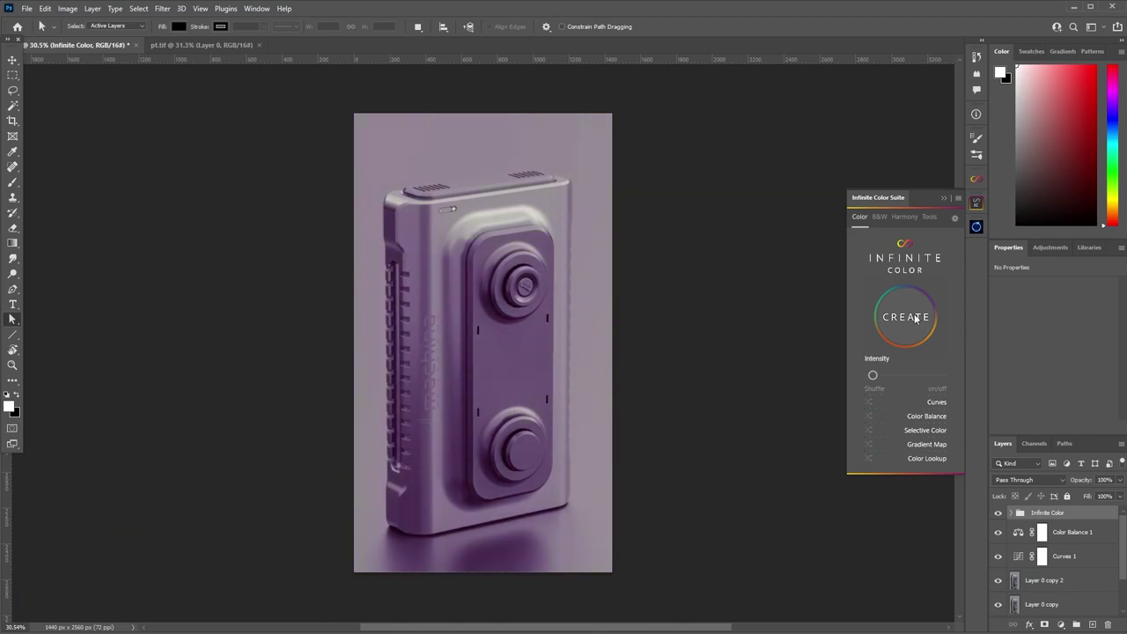
{"action": "left_click", "coordinate": [915, 320]}
{"action": "left_click", "coordinate": [916, 320]}
{"action": "left_click", "coordinate": [916, 319]}
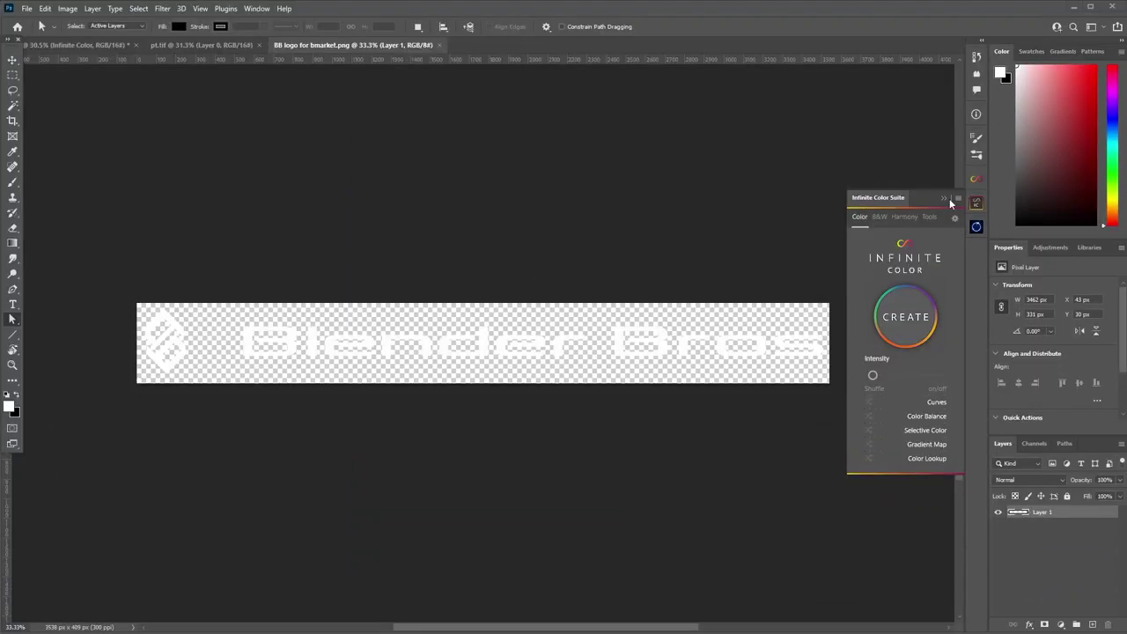
{"action": "left_click", "coordinate": [958, 191]}
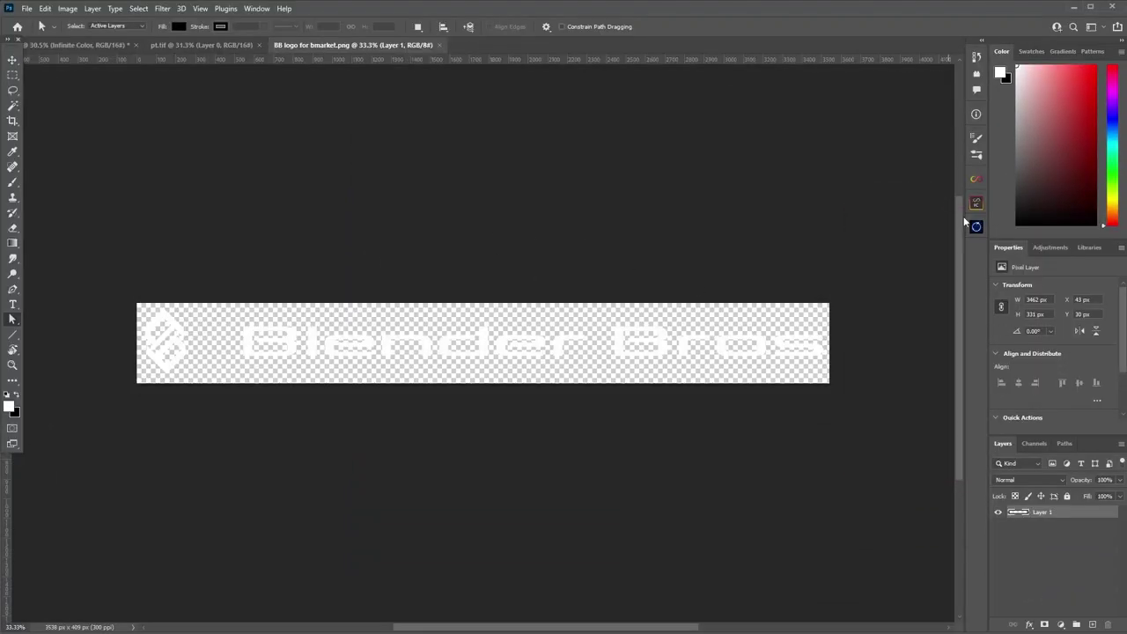
Copy the Blender Bros logo layer into the render document and scale it to about 15.67% in the image's lower-right corner.
{"action": "left_click", "coordinate": [1046, 530]}
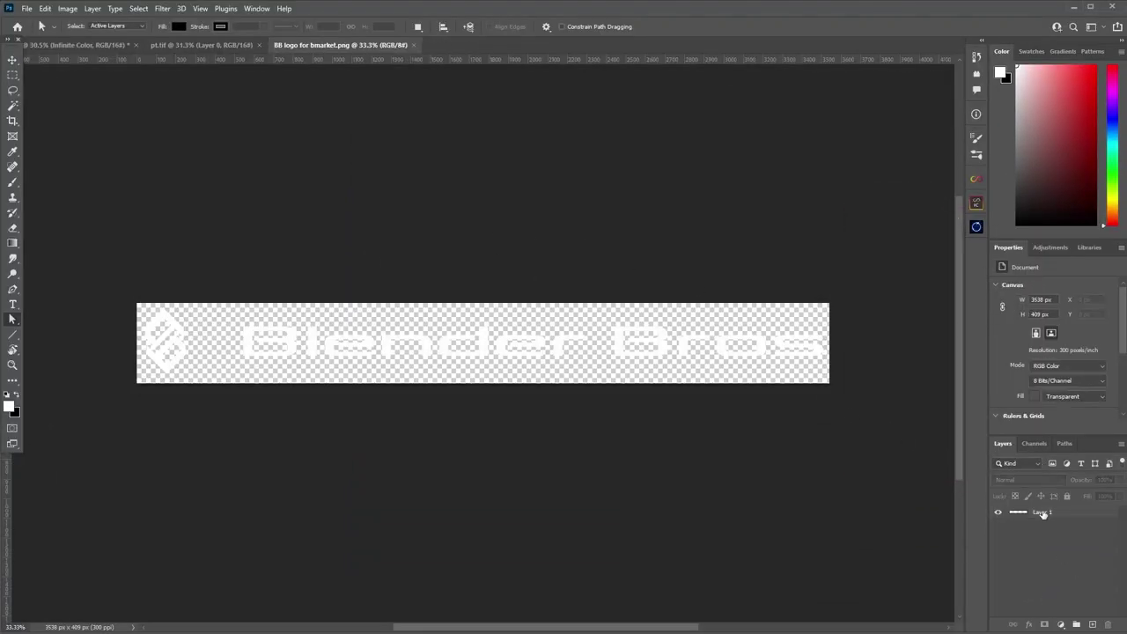
{"action": "left_click", "coordinate": [1044, 515]}
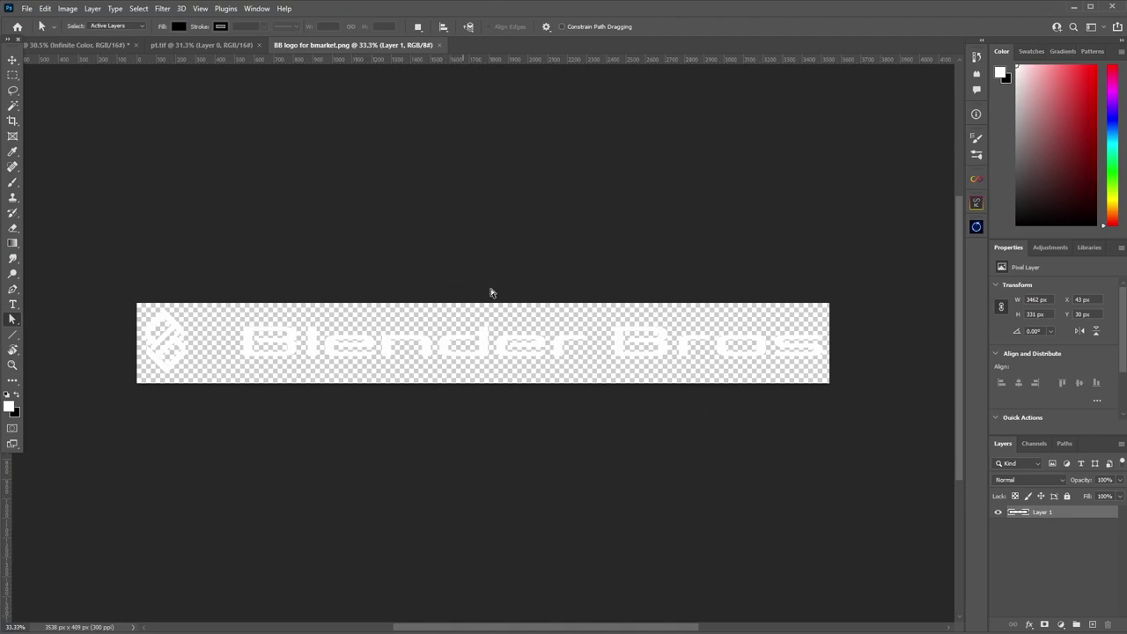
{"action": "left_click_drag", "start_coordinate": [1044, 505], "coordinate": [540, 327]}
{"action": "key", "text": "ctrl+t"}
{"action": "left_click_drag", "start_coordinate": [666, 373], "coordinate": [521, 565], "text": "alt"}
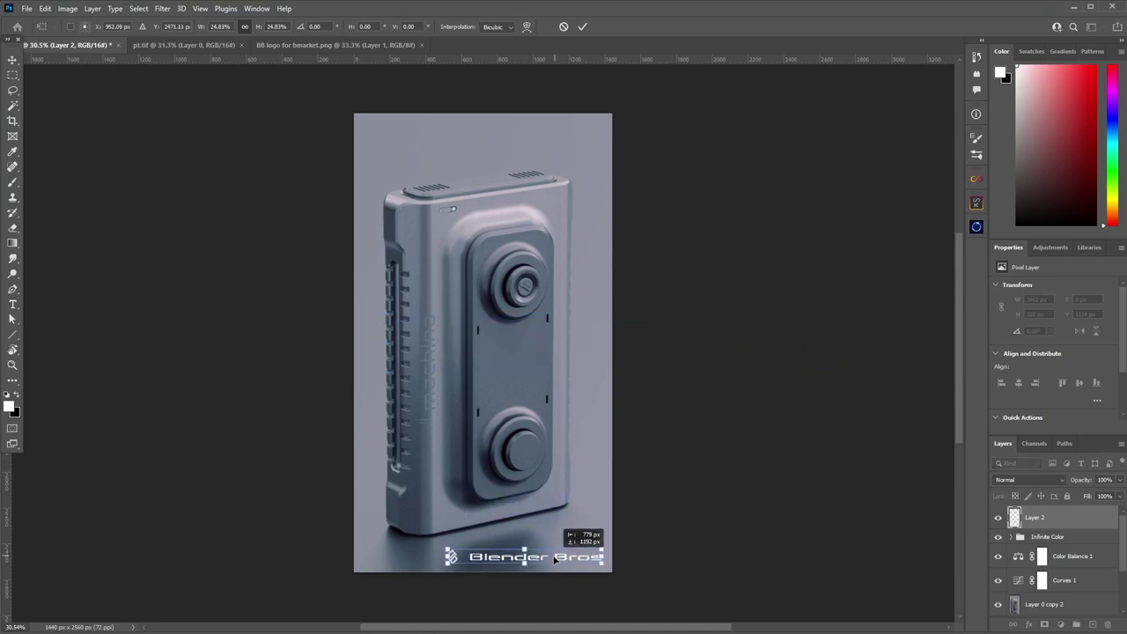
{"action": "left_click_drag", "start_coordinate": [459, 545], "coordinate": [502, 554]}
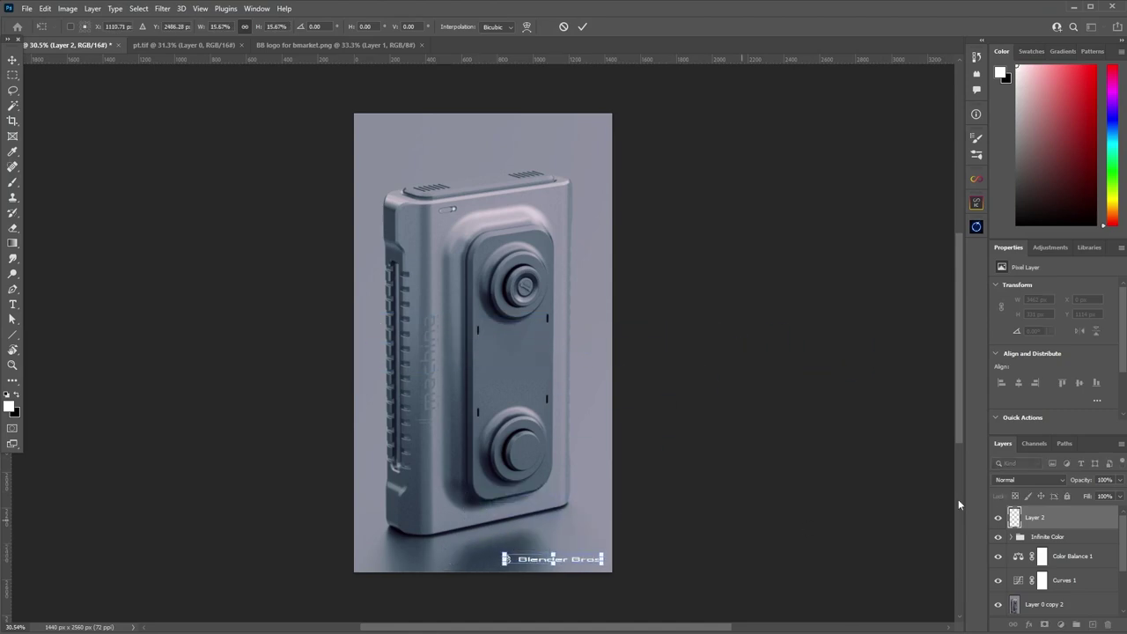
Lower the logo layer's opacity to 30%, commit its transform, and delete the layer.
{"action": "left_click_drag", "start_coordinate": [1089, 480], "coordinate": [1047, 484]}
{"action": "key", "text": "Return"}
{"action": "key", "text": "a"}
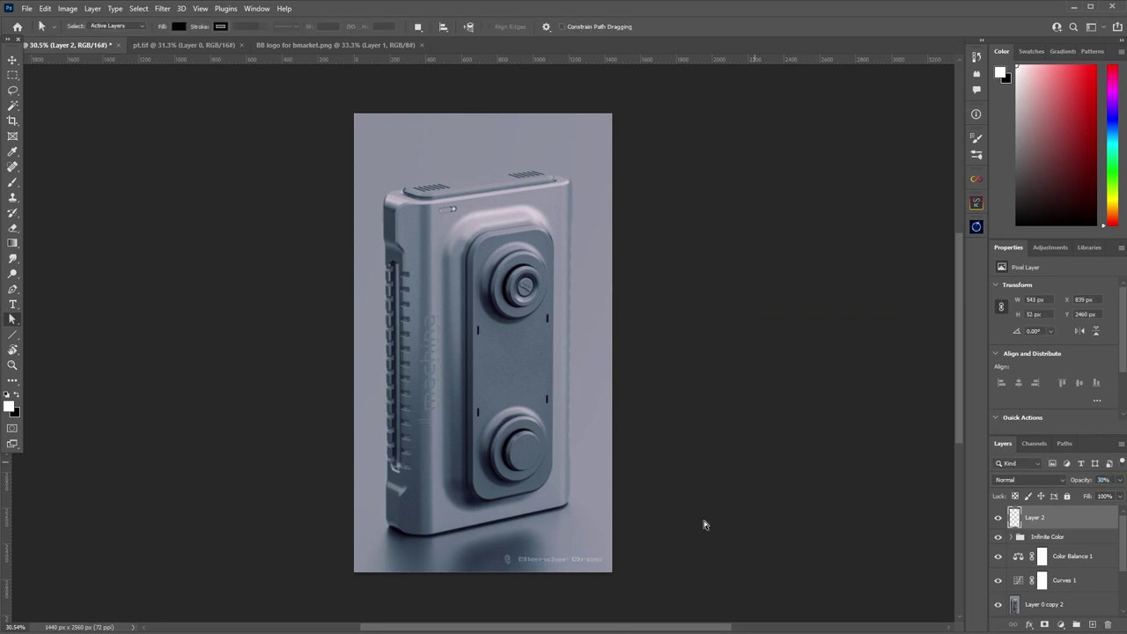
{"action": "key", "text": "Delete"}
Bring the logo from BB logo for bmarket.png into the render again, scaled to about 15.89% at the image's lower-right corner.
{"action": "key", "text": "ctrl+Tab"}
{"action": "key", "text": "ctrl+Tab"}
{"action": "left_click_drag", "start_coordinate": [1054, 512], "coordinate": [538, 562]}
{"action": "key", "text": "Return"}
{"action": "key", "text": "ctrl+t"}
{"action": "left_click_drag", "start_coordinate": [457, 536], "coordinate": [503, 549]}
Reduce the newly placed logo's opacity to 21% and commit its transform.
{"action": "left_click_drag", "start_coordinate": [1080, 480], "coordinate": [1042, 480]}
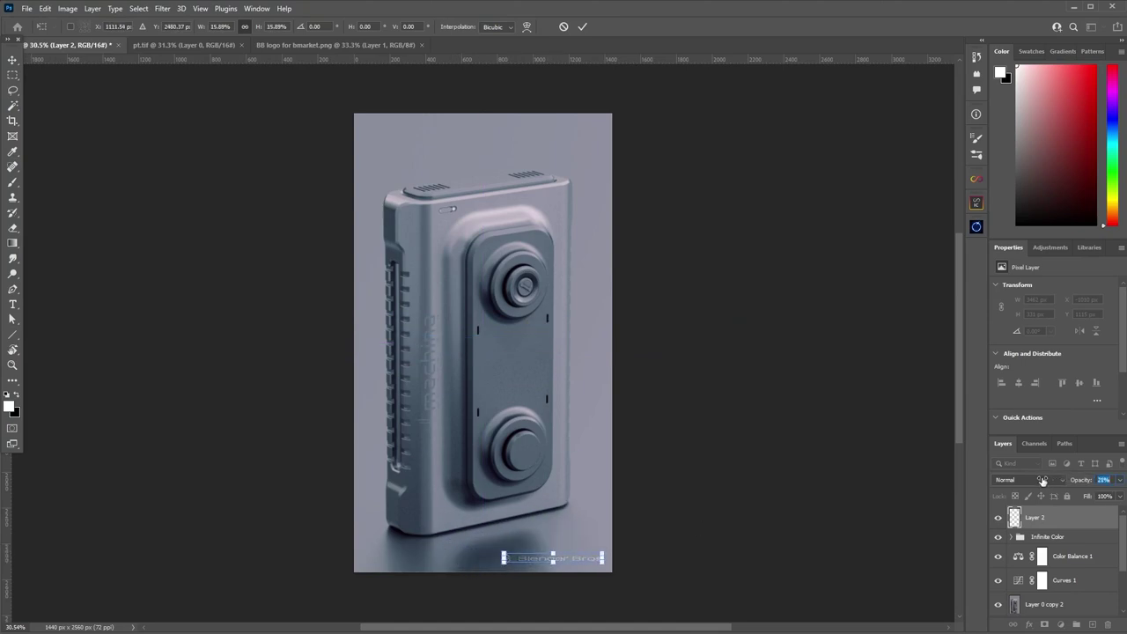
{"action": "key", "text": "Return"}
{"action": "key", "text": "a"}
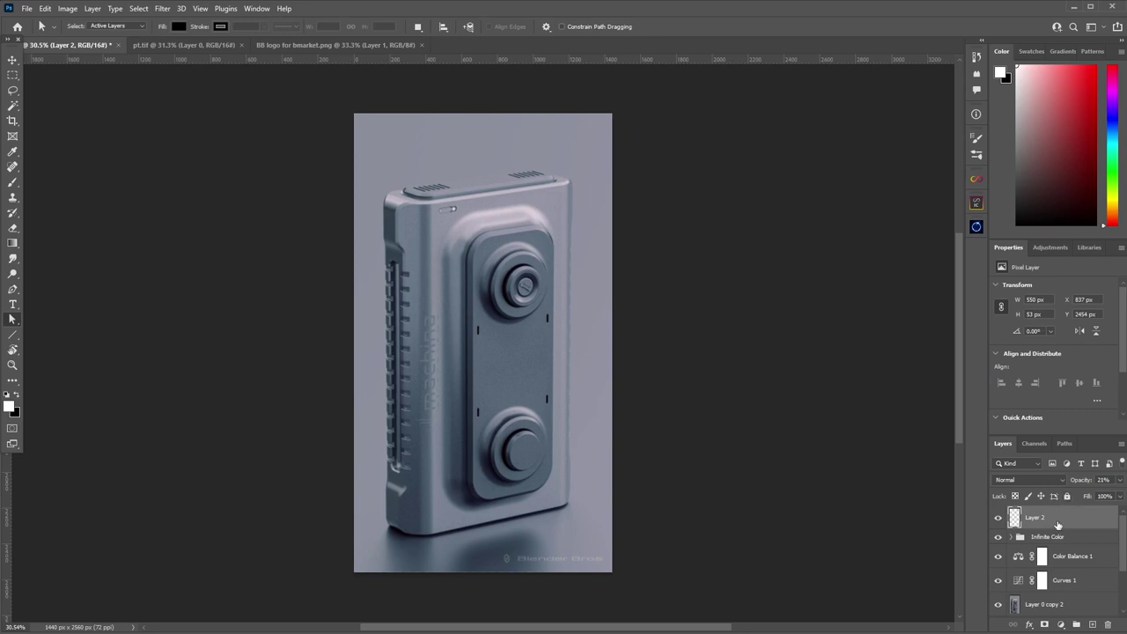
Stamp all visible layers into a new layer and apply Camera Raw vignetting of -16 with midpoint 40, roundness -5 and feather 44.
{"action": "key", "text": "ctrl+shift+alt+e"}
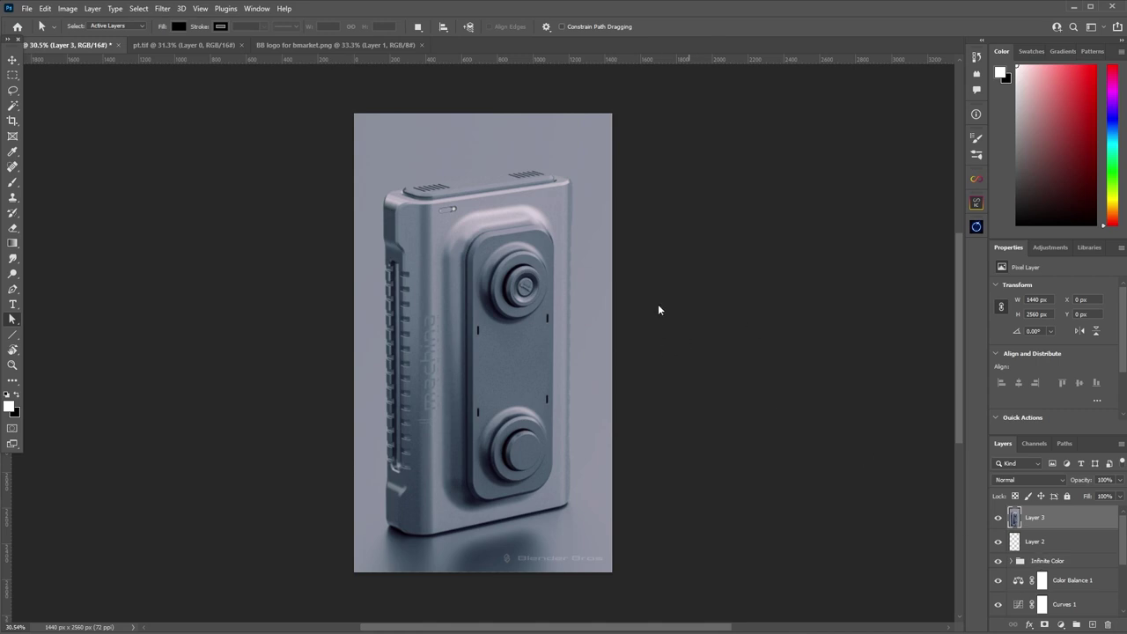
{"action": "key", "text": "ctrl+shift+a"}
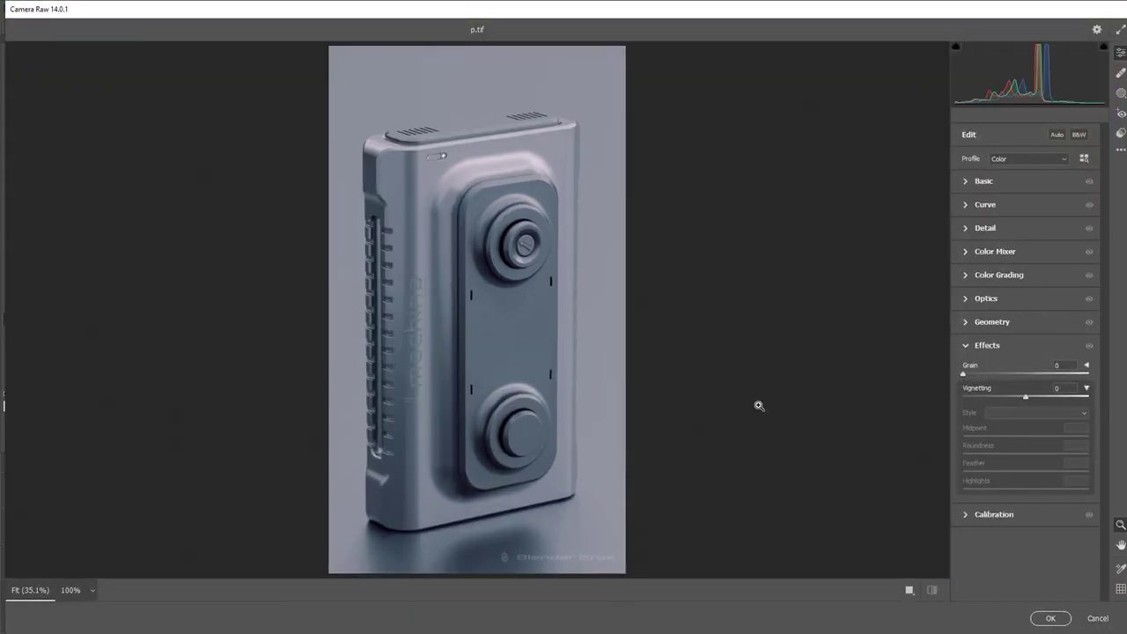
{"action": "left_click_drag", "start_coordinate": [1024, 397], "coordinate": [1016, 398]}
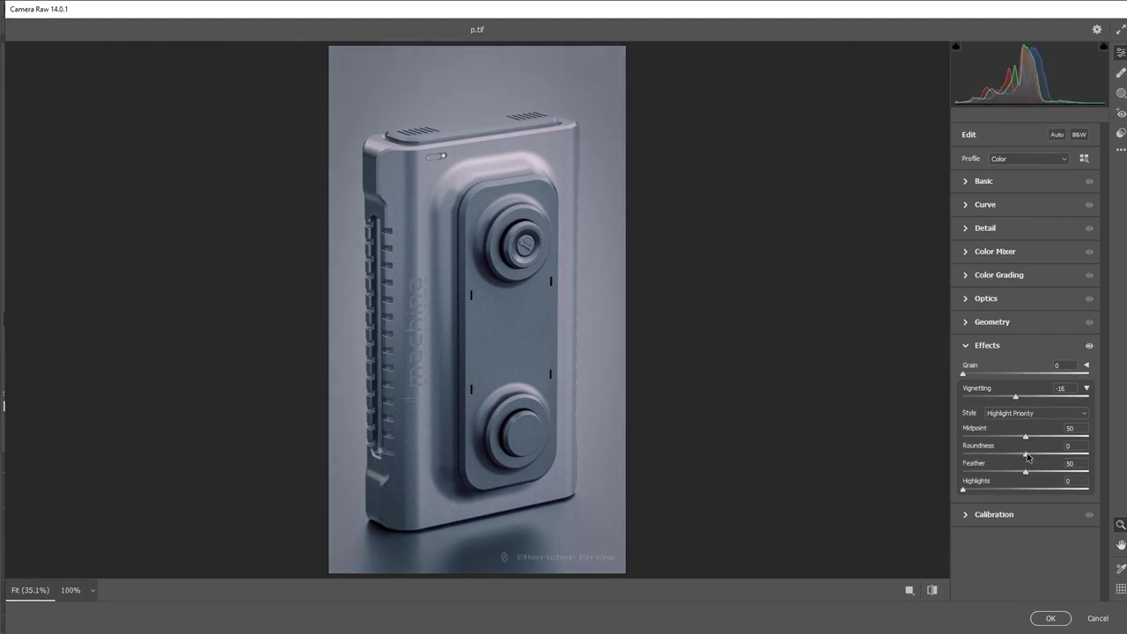
{"action": "left_click_drag", "start_coordinate": [1025, 454], "coordinate": [1013, 438]}
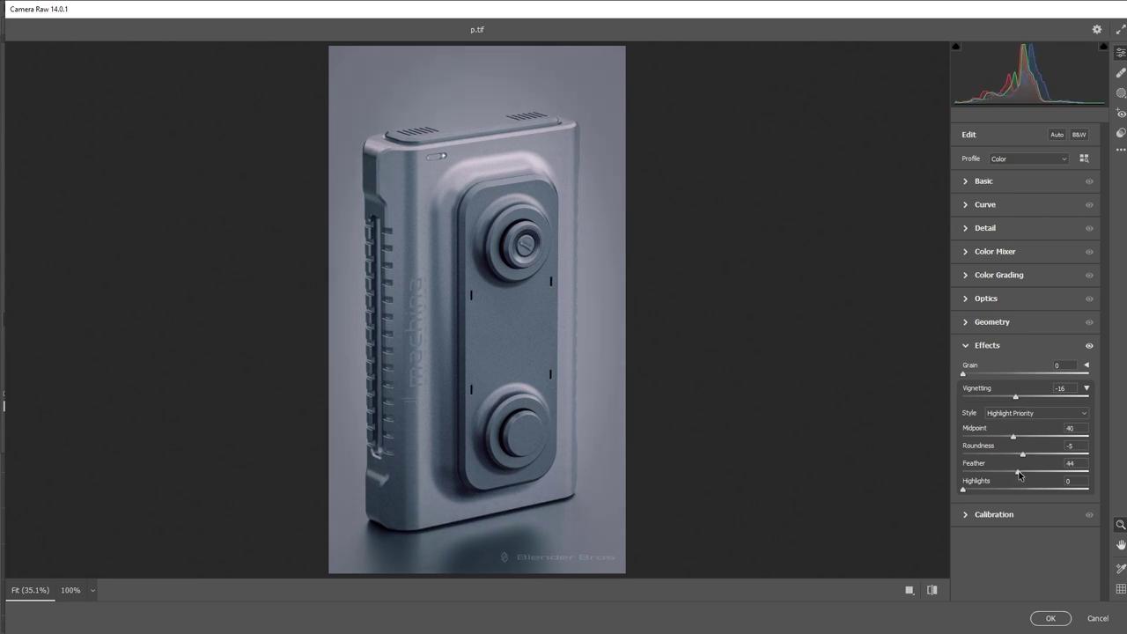
{"action": "left_click", "coordinate": [1050, 619]}
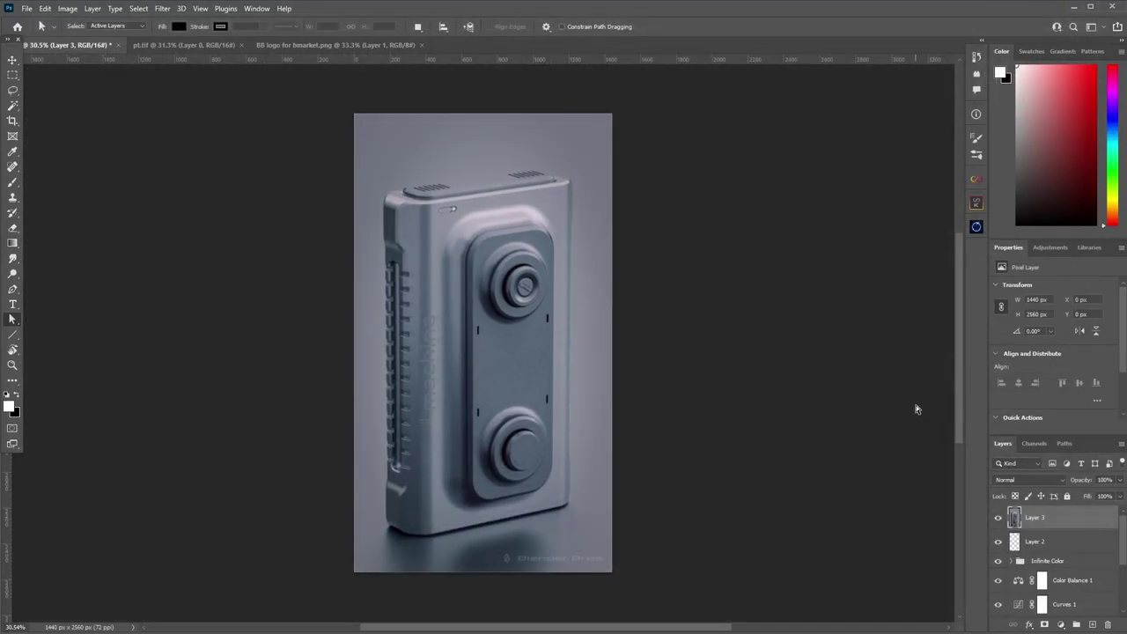
Set the vignetted stamped layer's opacity to 35%.
{"action": "mouse_move", "coordinate": [1079, 481]}
{"action": "left_mouse_down"}
{"action": "mouse_move", "coordinate": [1045, 485]}
{"action": "mouse_move", "coordinate": [1081, 485]}
{"action": "left_mouse_up"}
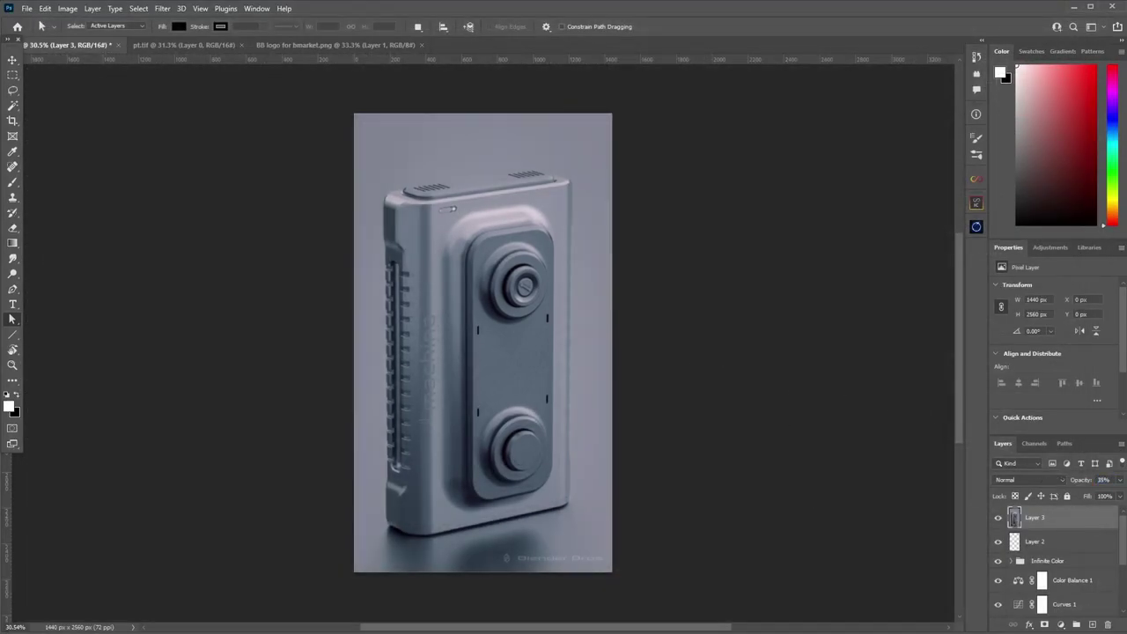